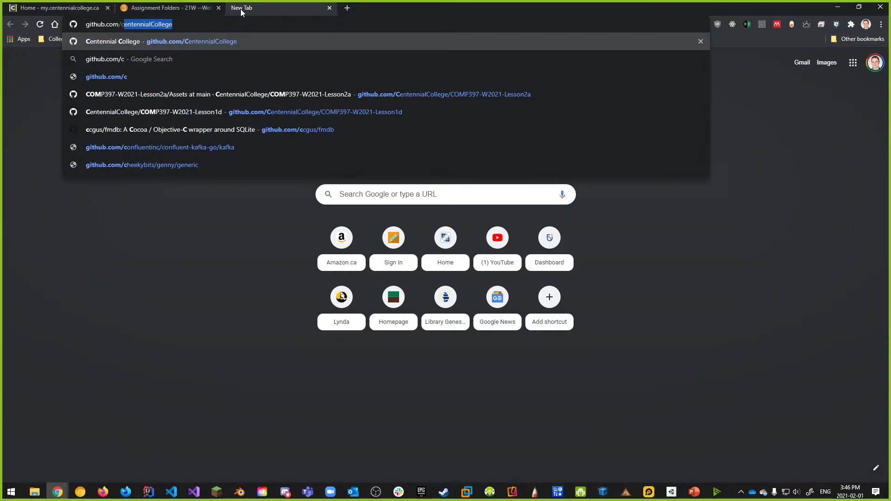
Open the COMP397-W2021-Lesson2a repository in the CentennialCollege GitHub organization and download it as a ZIP
{"action": "key", "text": "Return"}
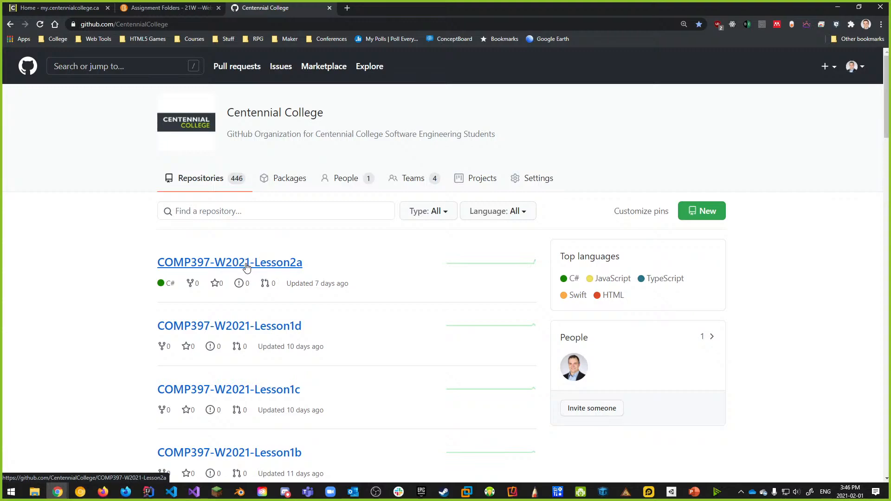
{"action": "left_click", "coordinate": [292, 268]}
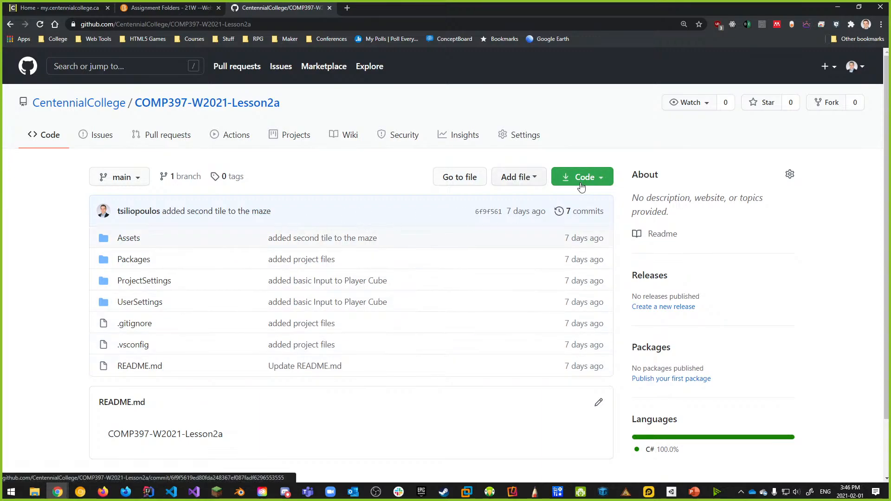
{"action": "left_click", "coordinate": [598, 177]}
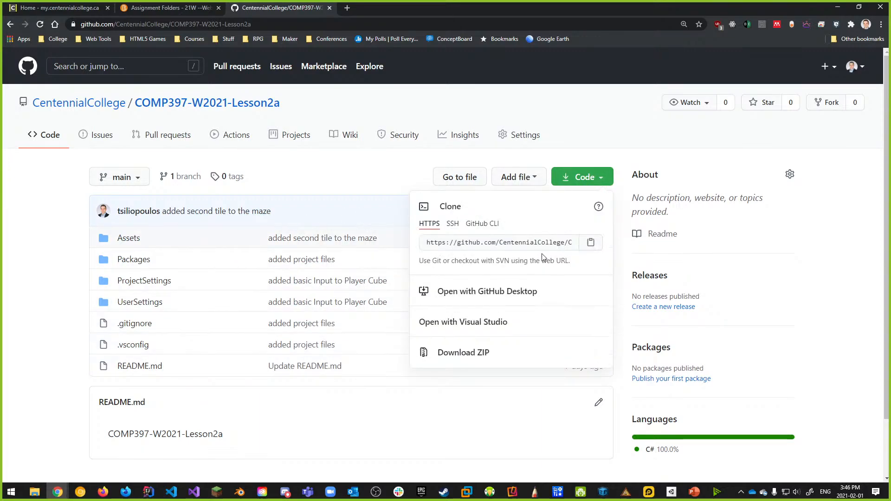
{"action": "left_click", "coordinate": [478, 353]}
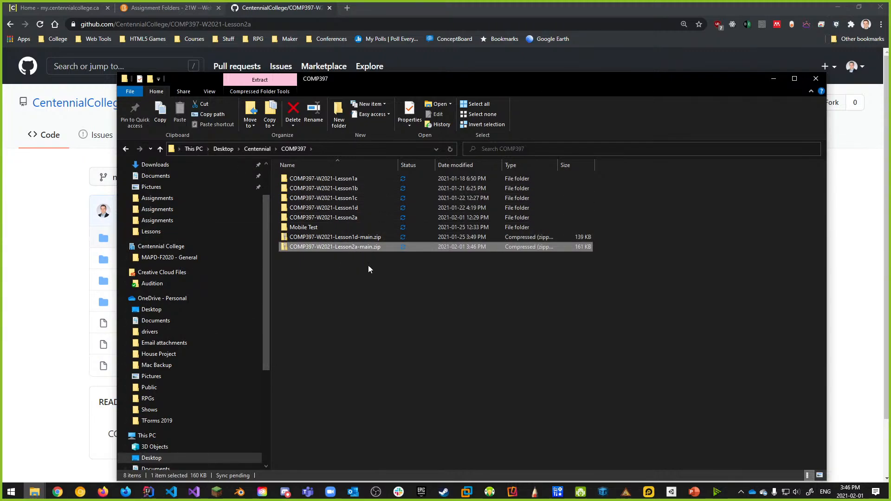
In File Explorer, extract COMP397-W2021-Lesson2a-main.zip with 7-Zip into its own COMP397-W2021-Lesson2a-main folder
{"action": "right_click", "coordinate": [352, 247]}
{"action": "mouse_move", "coordinate": [369, 258]}
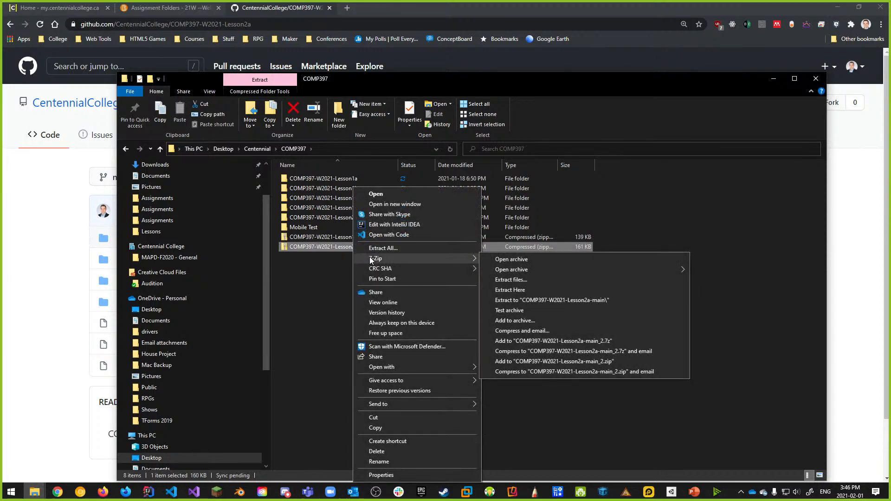
{"action": "left_click", "coordinate": [572, 299]}
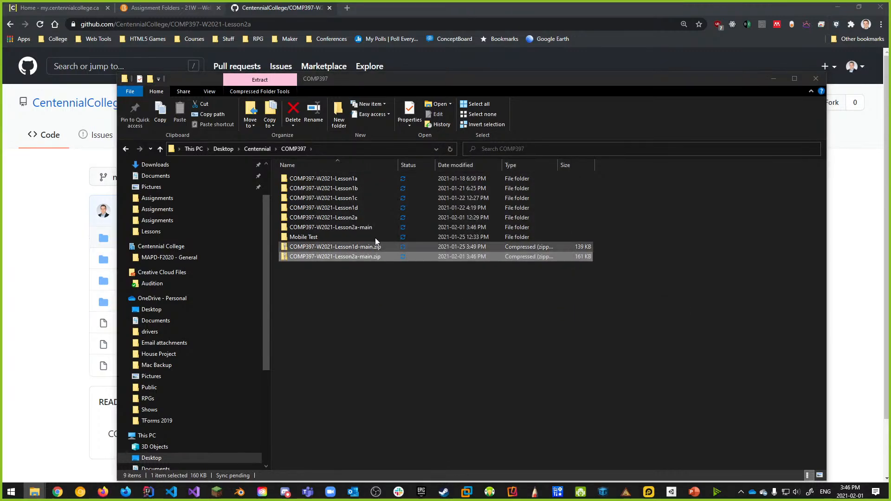
Rename the extracted COMP397-W2021-Lesson2a-main folder to COMP397-W2021-Lesson3a
{"action": "left_click", "coordinate": [359, 229]}
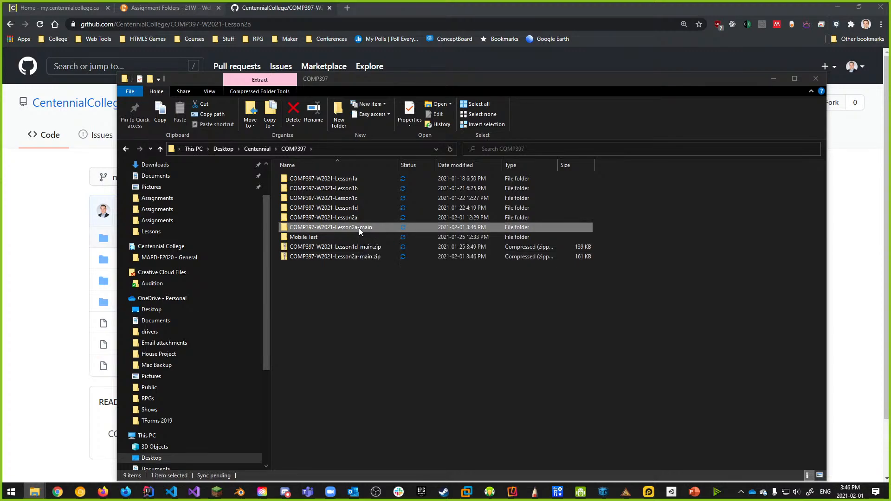
{"action": "left_click", "coordinate": [353, 228]}
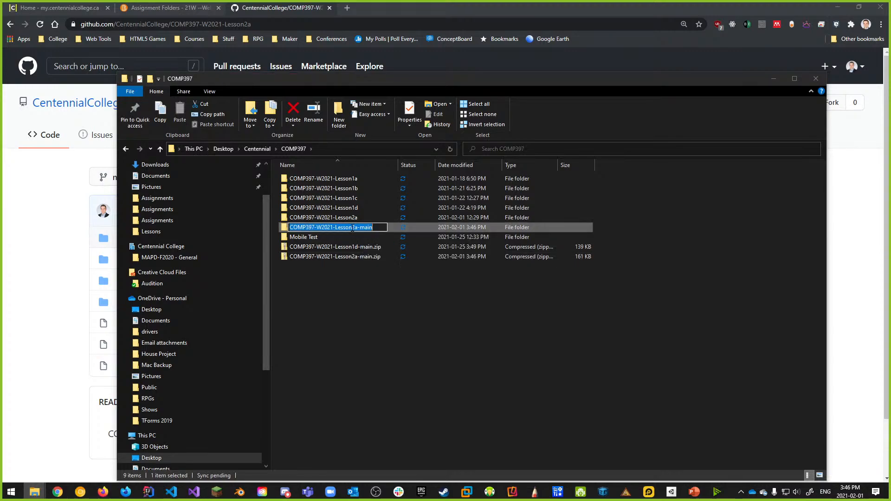
{"action": "left_click_drag", "start_coordinate": [352, 228], "coordinate": [393, 227]}
{"action": "type", "text": "3a"}
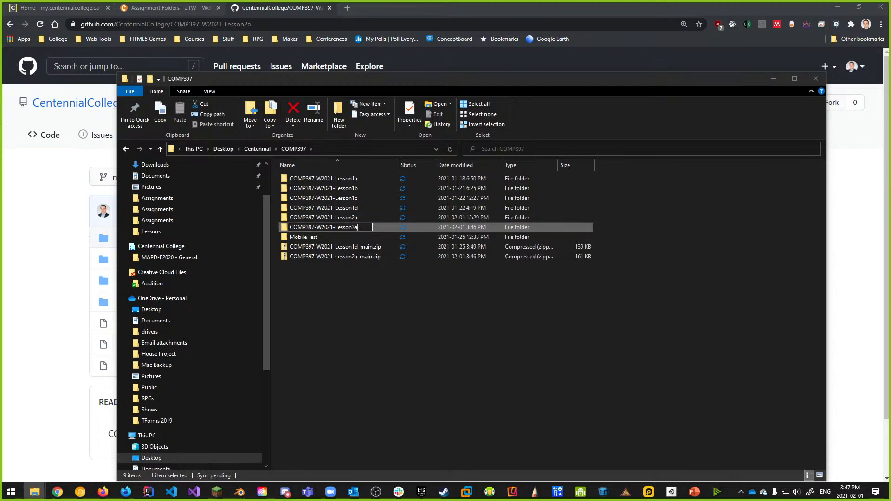
{"action": "key", "text": "Return"}
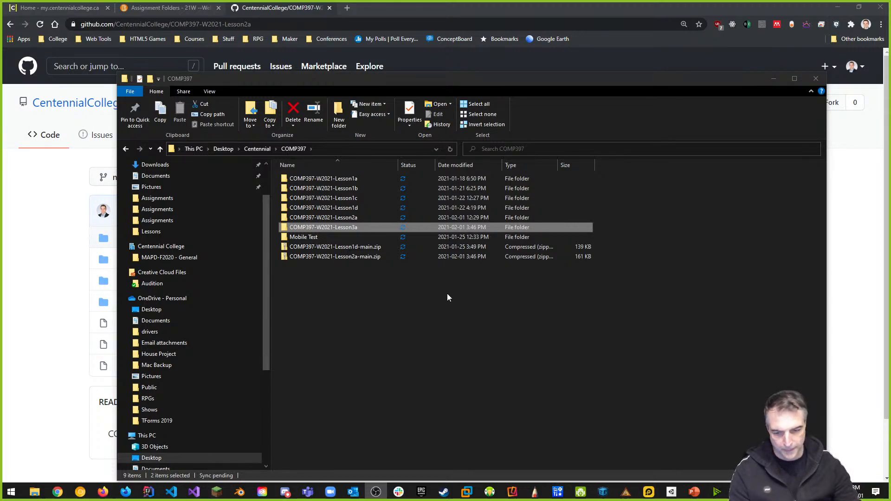
{"action": "left_click", "coordinate": [346, 266]}
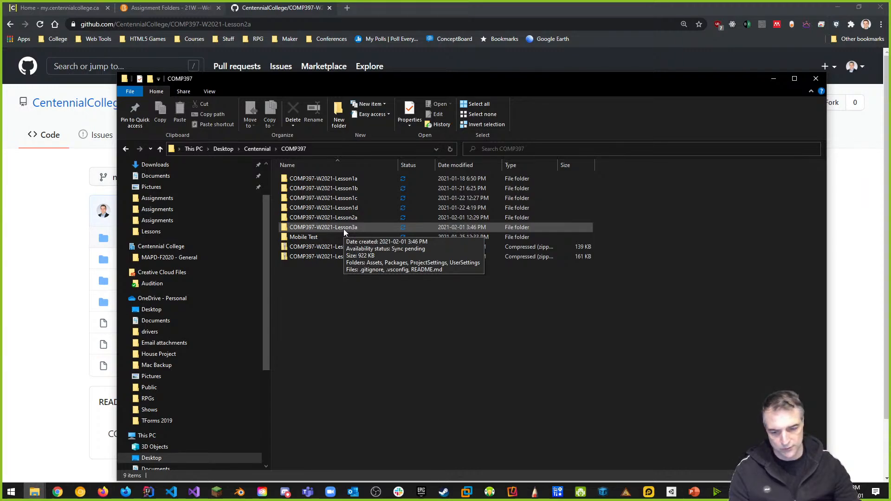
Launch GitKraken and agree to the updated End User License Agreement
{"action": "left_click", "coordinate": [13, 488]}
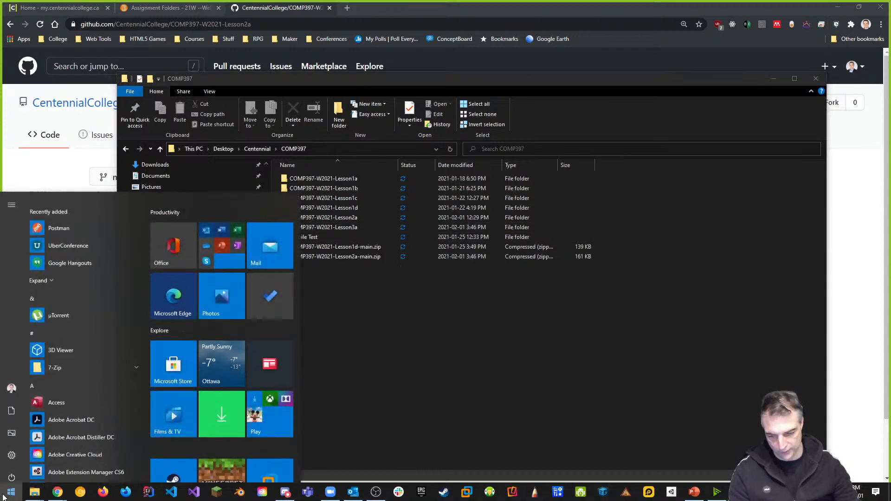
{"action": "type", "text": "git"}
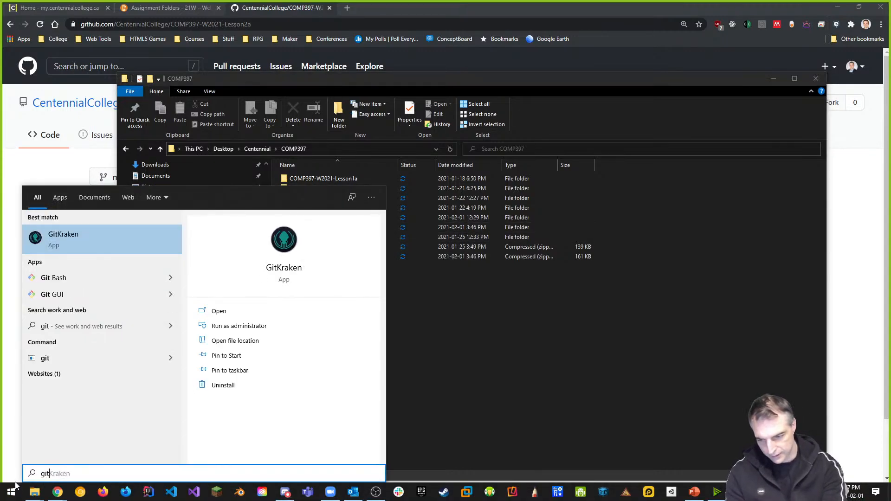
{"action": "key", "text": "Return"}
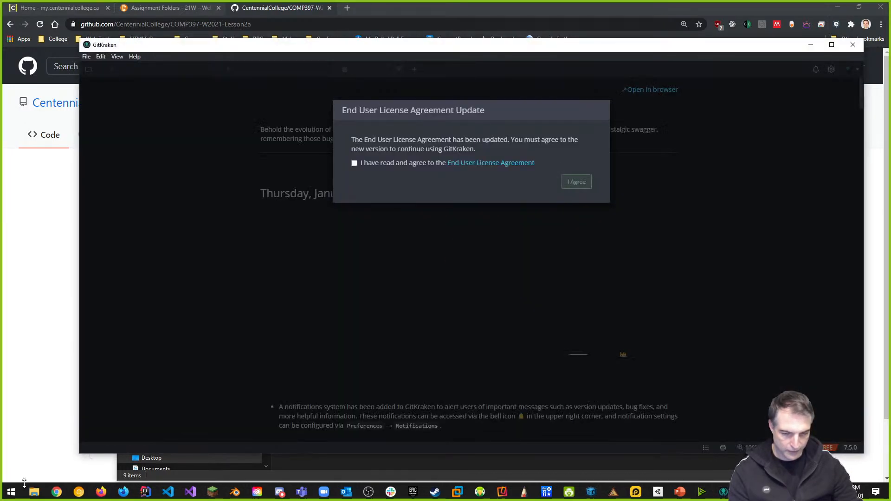
{"action": "left_click", "coordinate": [354, 163]}
{"action": "left_click", "coordinate": [578, 182]}
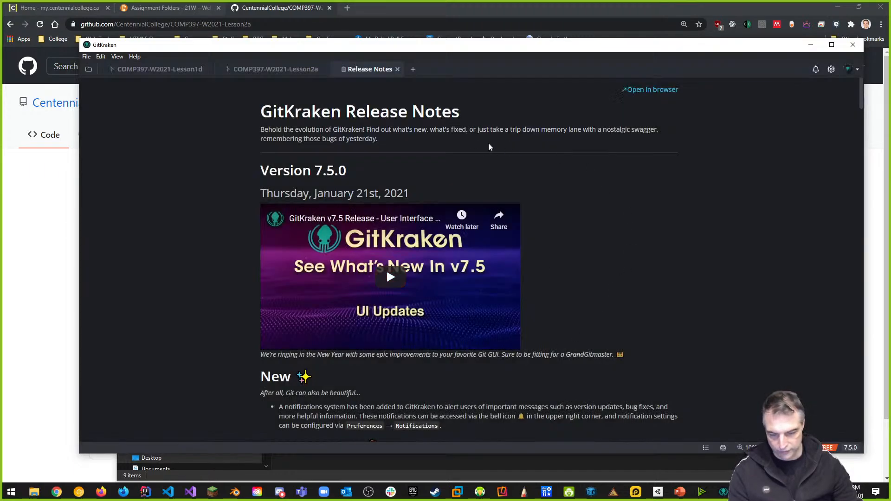
Close the release notes and the notifications, and open a new tab for starting another repository
{"action": "left_click", "coordinate": [397, 69]}
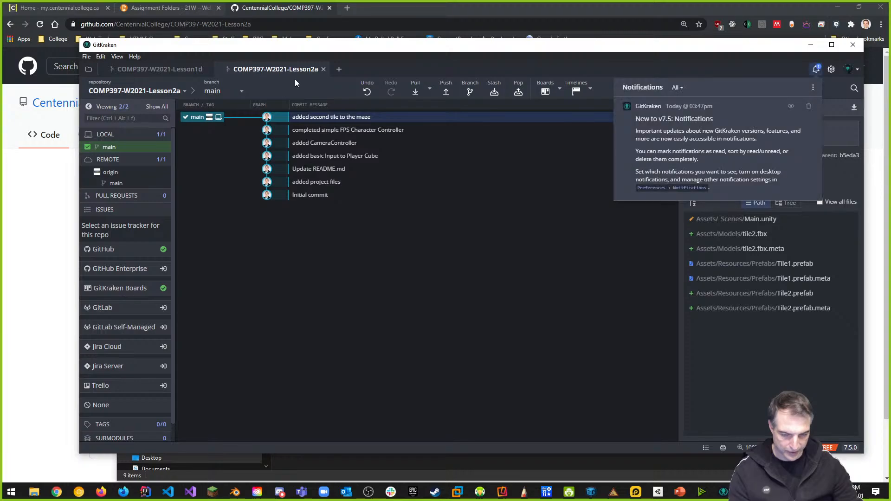
{"action": "left_click", "coordinate": [720, 70]}
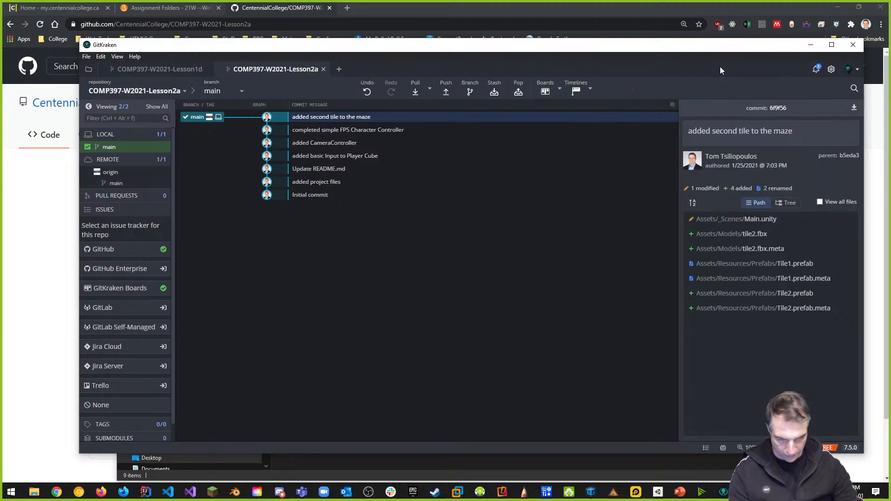
{"action": "left_click", "coordinate": [338, 69]}
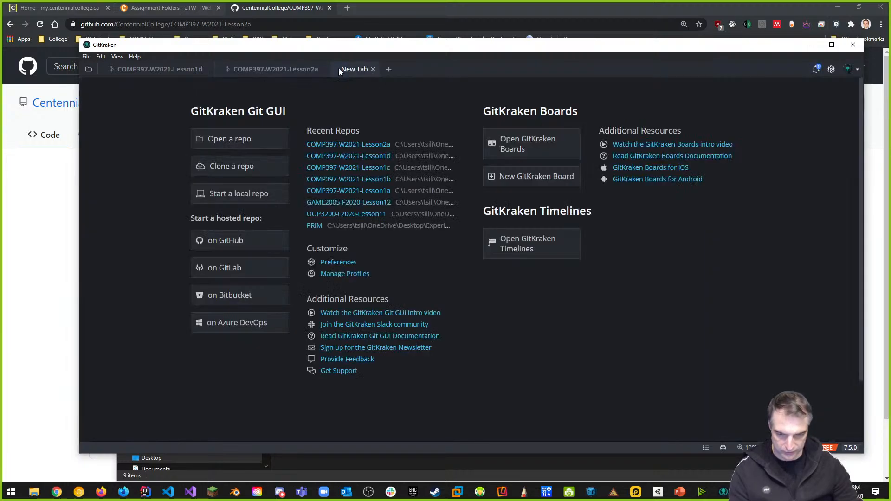
{"action": "left_click_drag", "start_coordinate": [318, 49], "coordinate": [376, 59]}
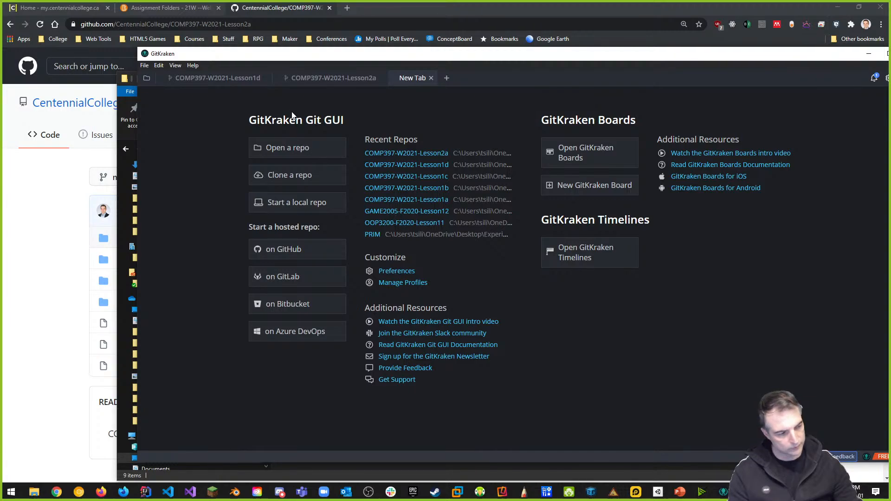
Create a local-only repository named COMP397-W2021-Lesson3a inside the existing COMP397 folder
{"action": "left_click", "coordinate": [297, 205]}
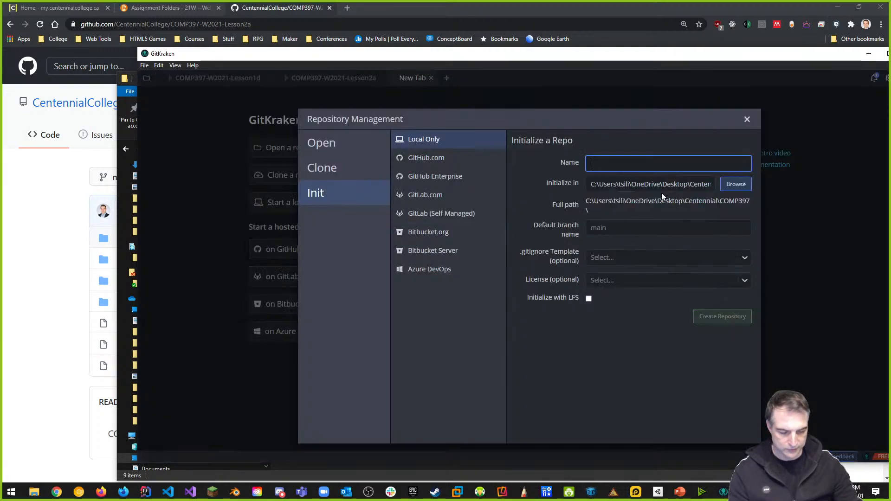
{"action": "left_click", "coordinate": [736, 185]}
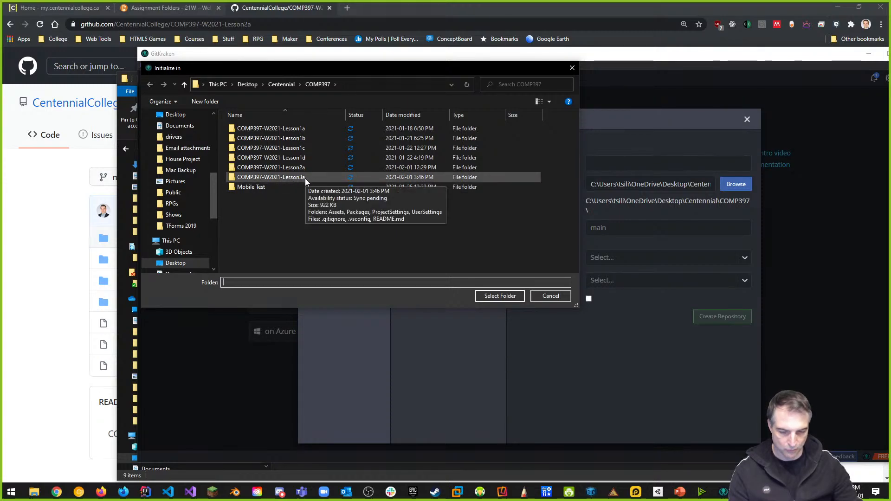
{"action": "left_click", "coordinate": [553, 297]}
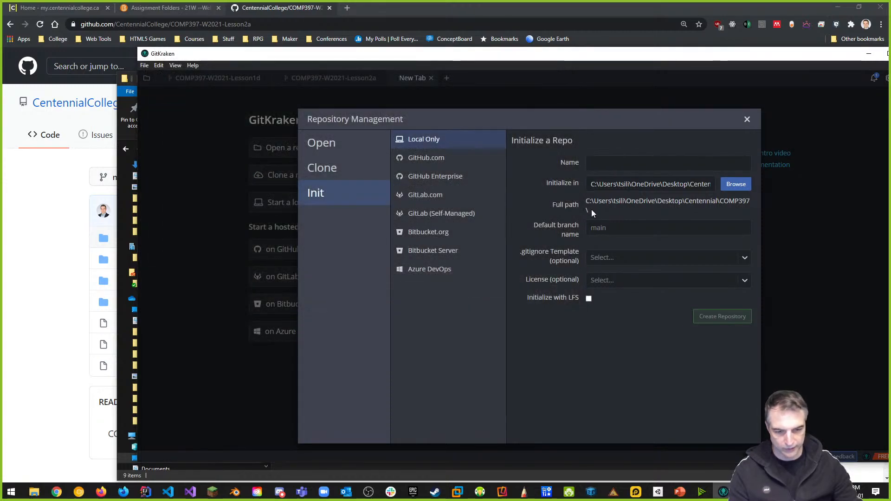
{"action": "left_click", "coordinate": [613, 162]}
{"action": "type", "text": "COMP"}
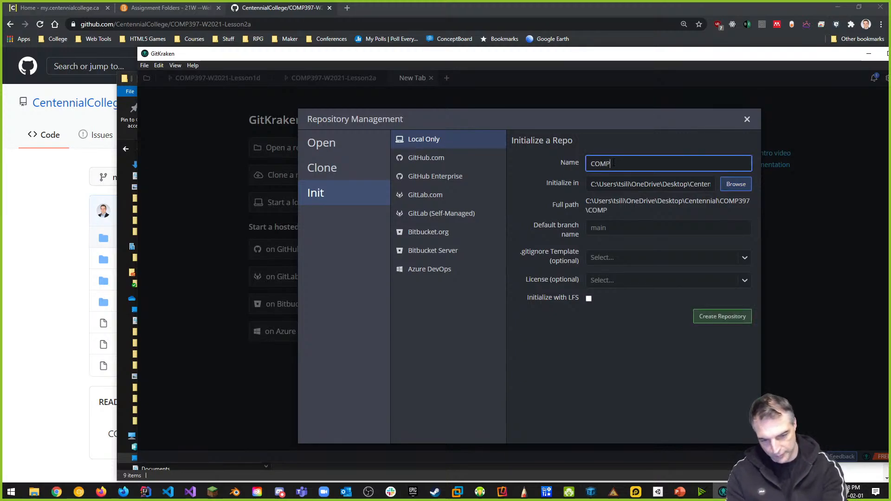
{"action": "type", "text": "397-W20"}
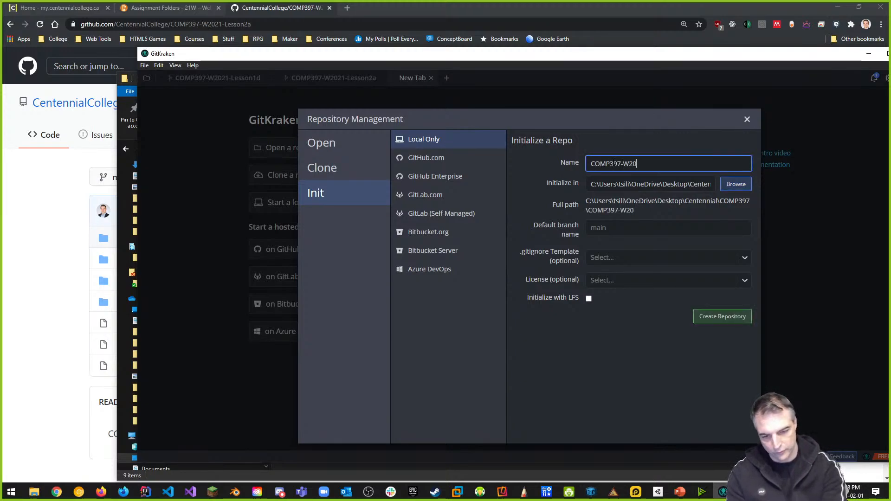
{"action": "type", "text": "21-Less"}
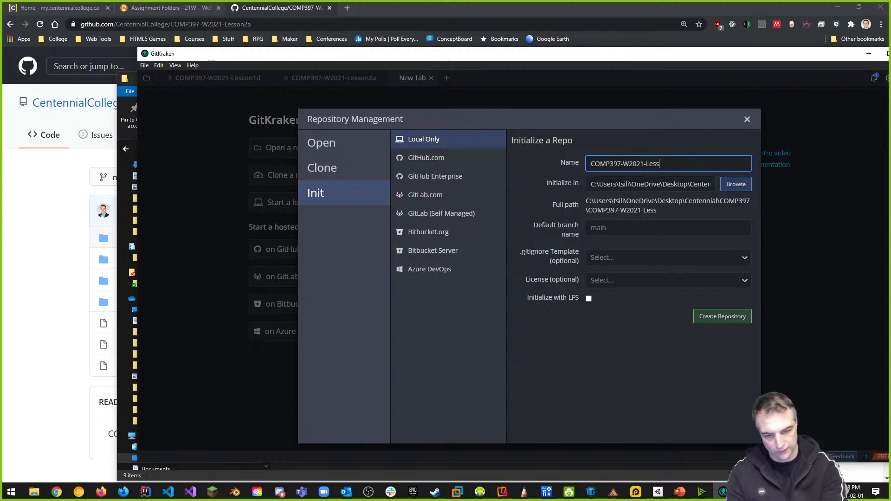
{"action": "type", "text": "on3a"}
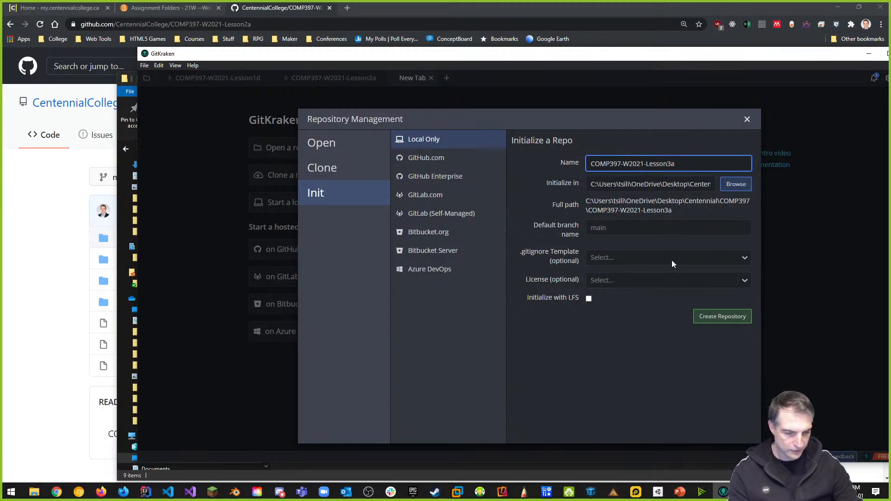
{"action": "left_click", "coordinate": [733, 317]}
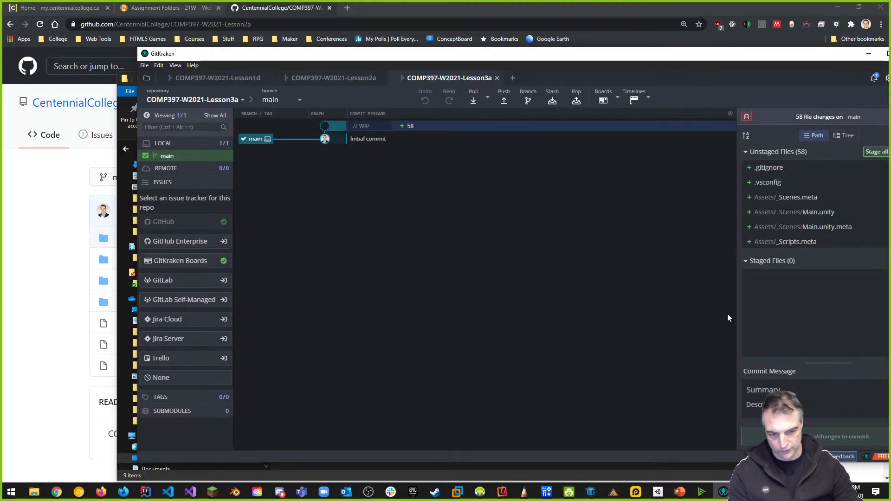
Switch to File Explorer and check the COMP397-W2021-Lesson3a folder for the repository's .git folder
{"action": "left_click", "coordinate": [499, 469]}
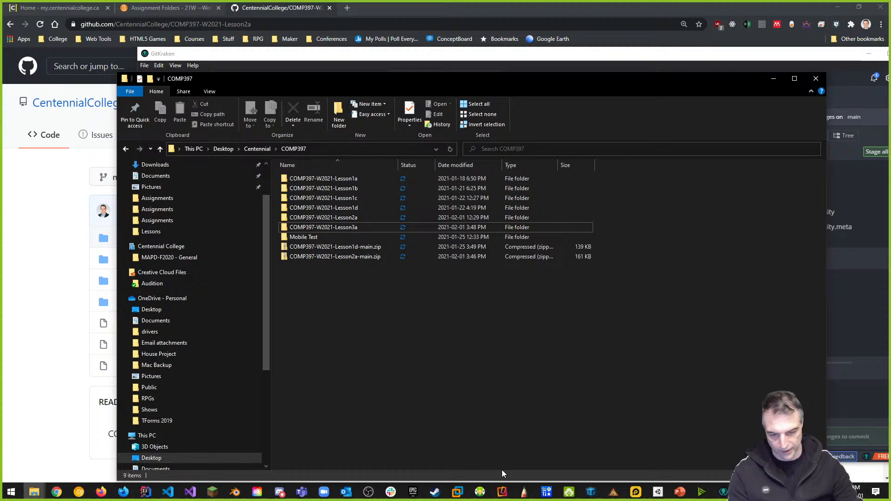
{"action": "double_click", "coordinate": [348, 227]}
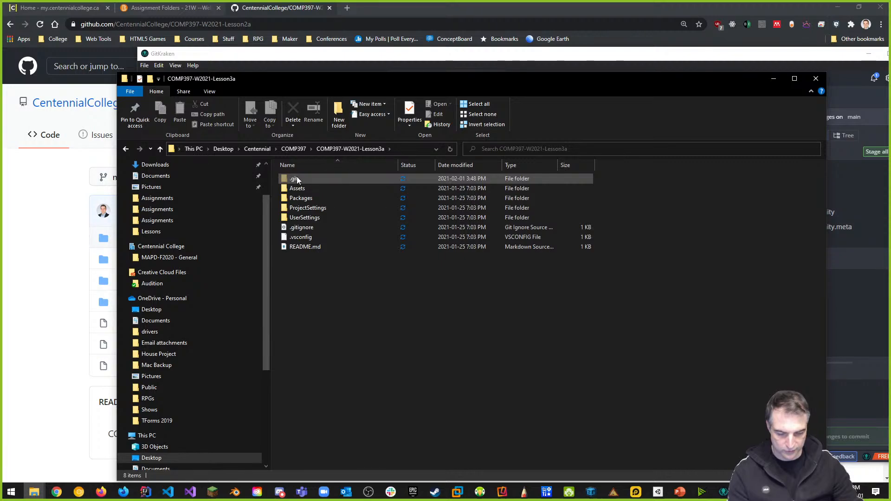
{"action": "mouse_move", "coordinate": [301, 180]}
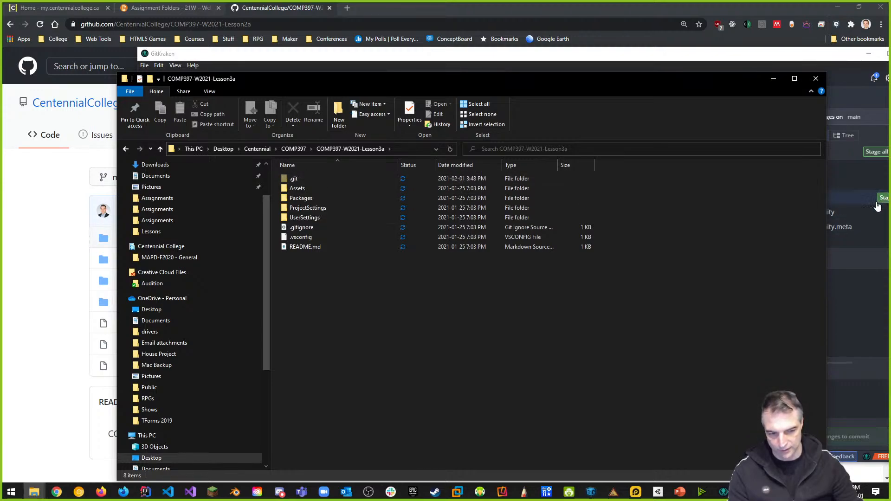
Switch back to GitKraken, stage all changes in COMP397-W2021-Lesson3a and commit them with the message "add project files"
{"action": "left_click_drag", "start_coordinate": [732, 80], "coordinate": [603, 154]}
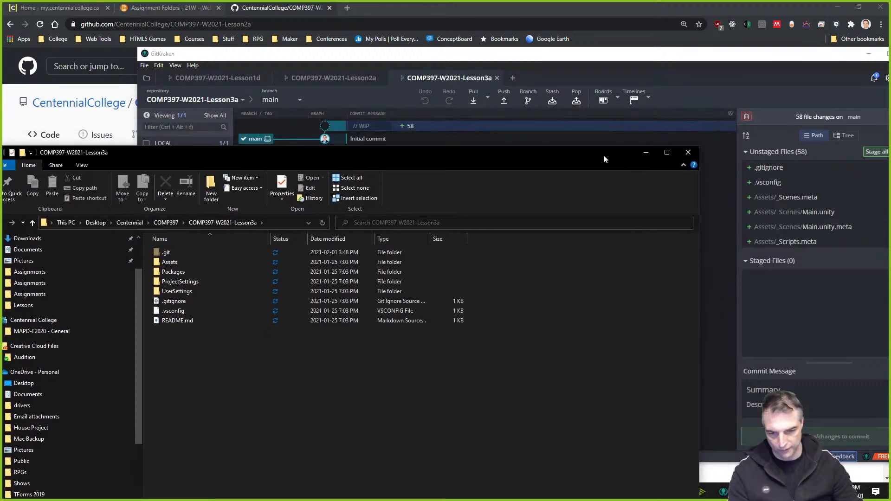
{"action": "left_click", "coordinate": [594, 70]}
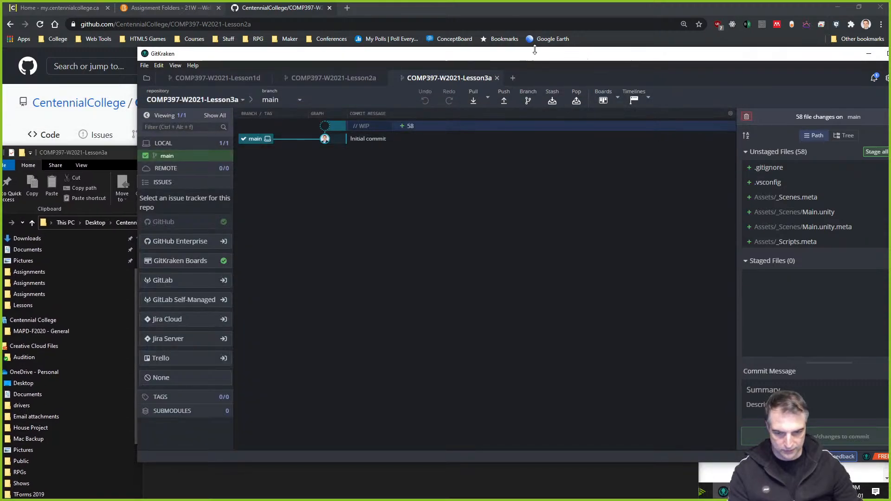
{"action": "left_click_drag", "start_coordinate": [501, 55], "coordinate": [401, 36]}
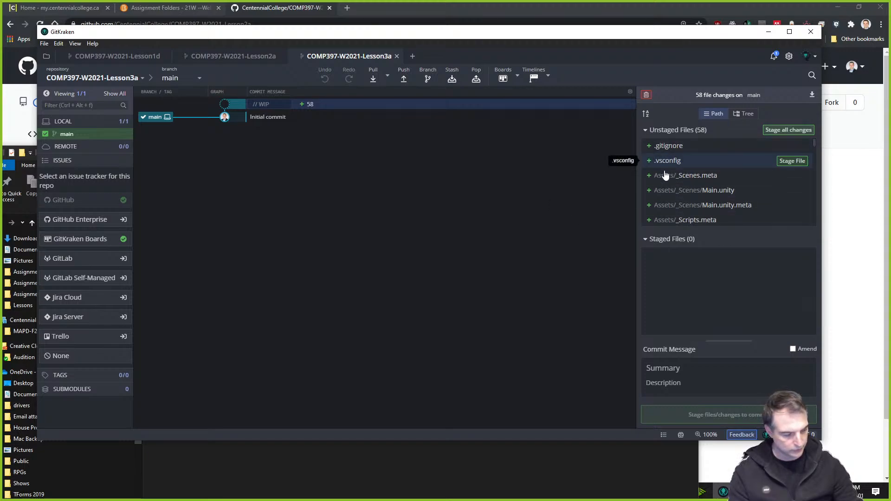
{"action": "left_click", "coordinate": [789, 131]}
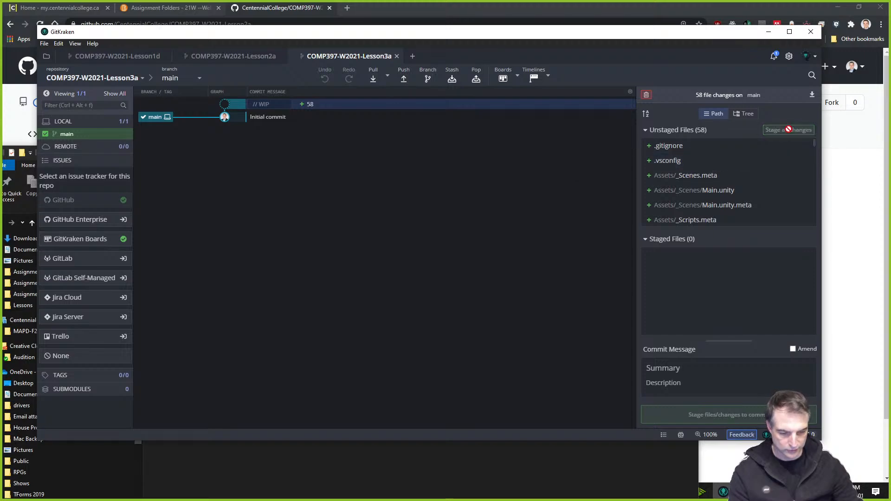
{"action": "left_click", "coordinate": [685, 382]}
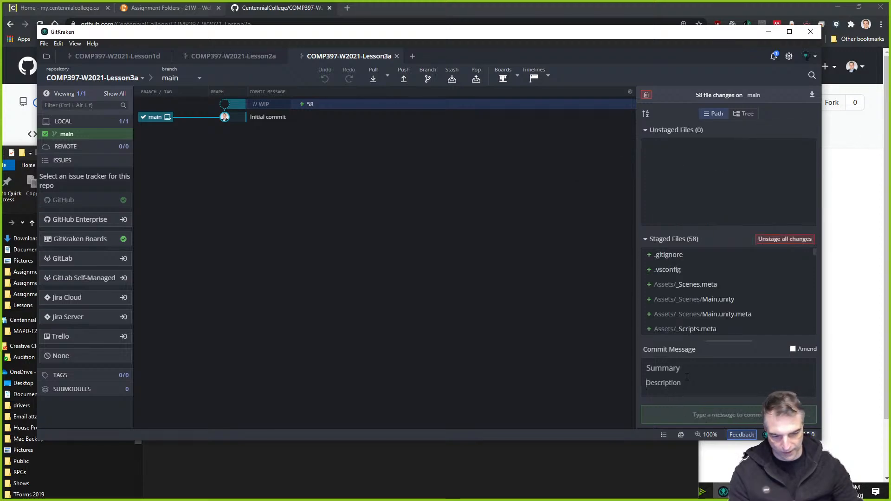
{"action": "type", "text": "add project files"}
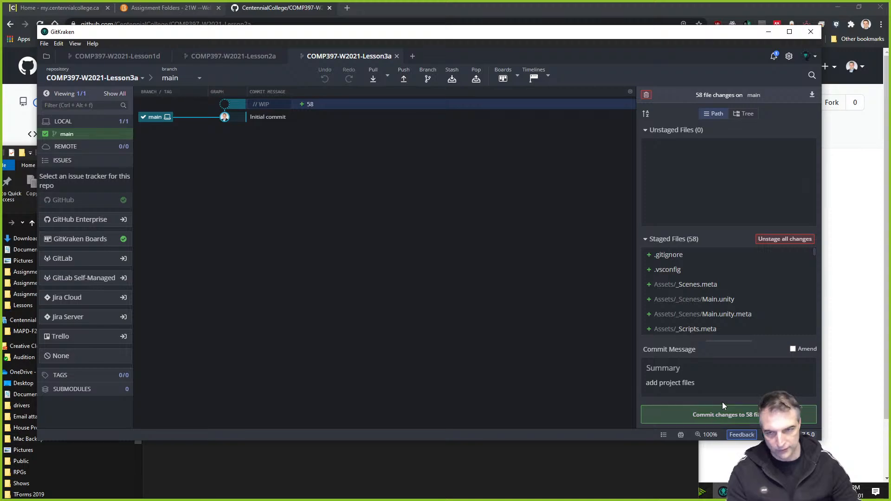
{"action": "left_click", "coordinate": [739, 421]}
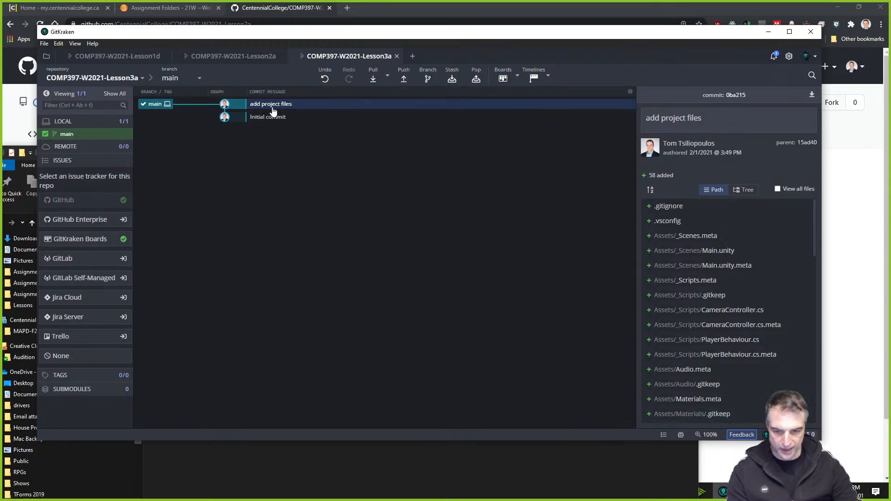
Push main by creating a public GitHub remote named COMP397-W2021-Lesson3a under the CentennialCollege account
{"action": "left_click", "coordinate": [404, 79]}
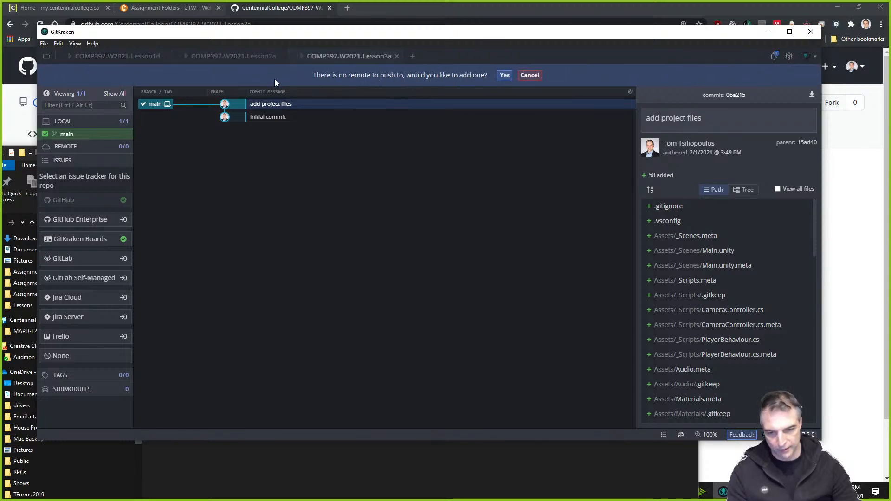
{"action": "left_click", "coordinate": [504, 75]}
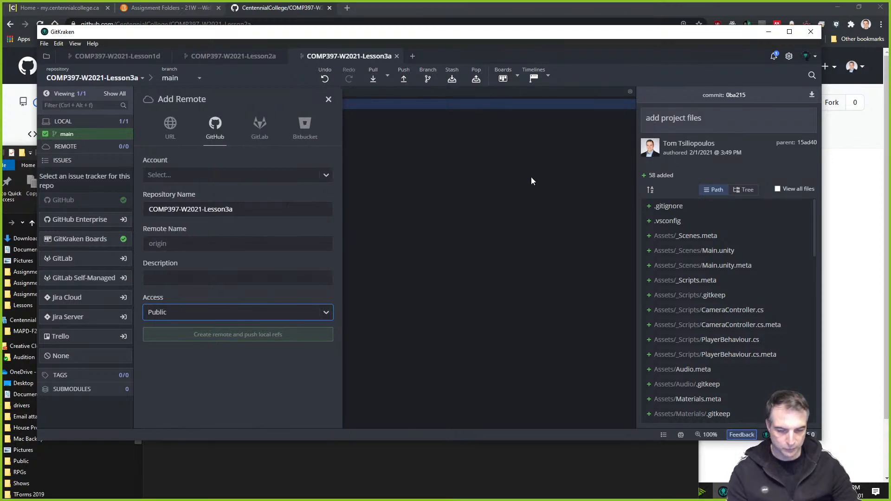
{"action": "left_click", "coordinate": [311, 174]}
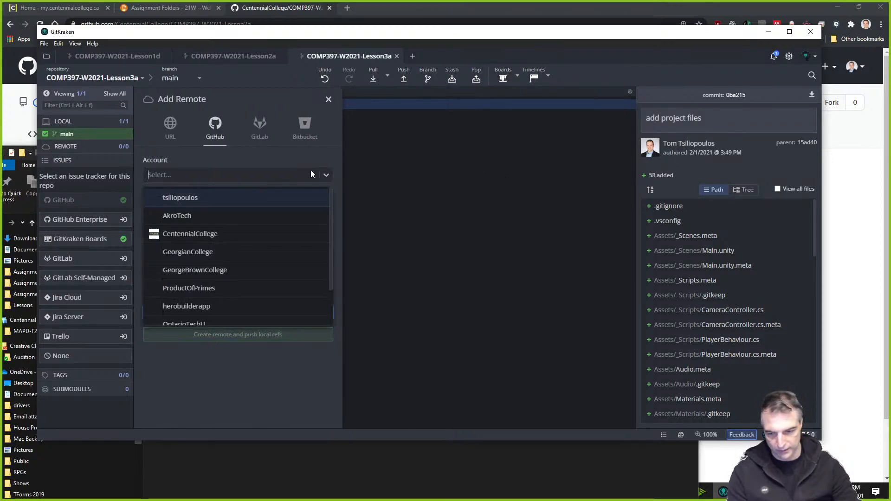
{"action": "left_click", "coordinate": [216, 234]}
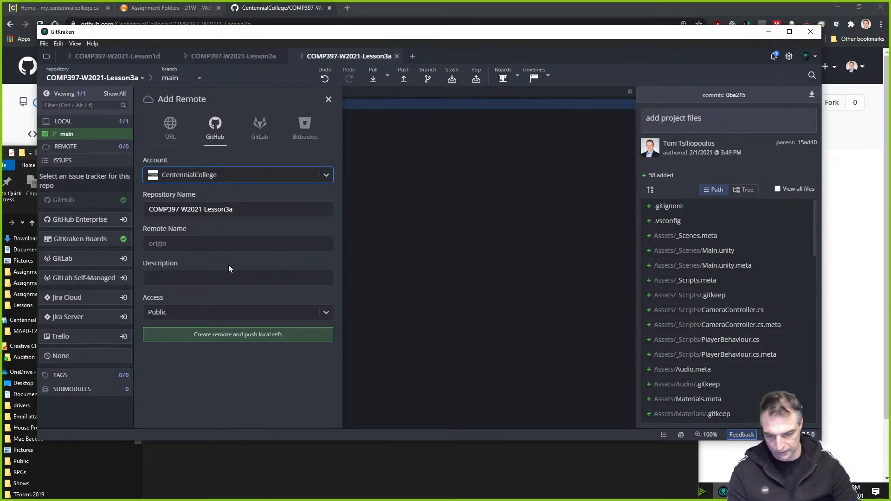
{"action": "left_click", "coordinate": [251, 342]}
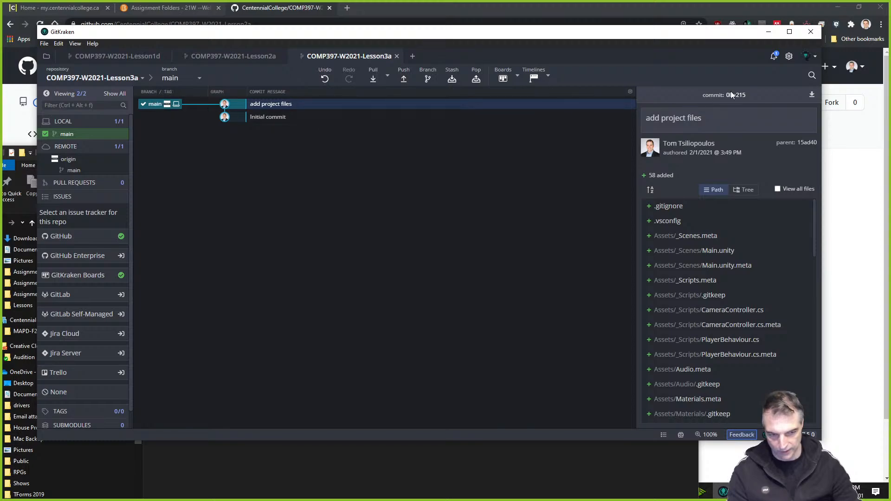
Switch to the browser and open the COMP397-W2021-Lesson3a repository from the CentennialCollege organization page on GitHub
{"action": "left_click", "coordinate": [768, 31]}
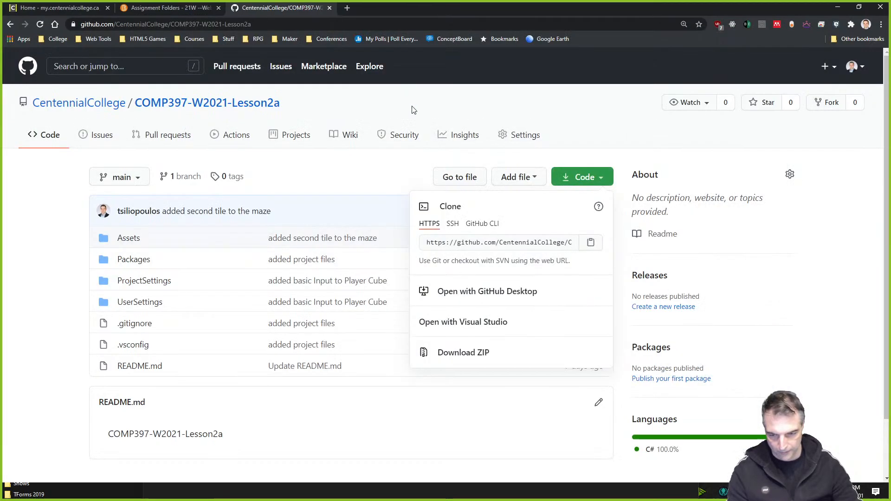
{"action": "left_click", "coordinate": [411, 105]}
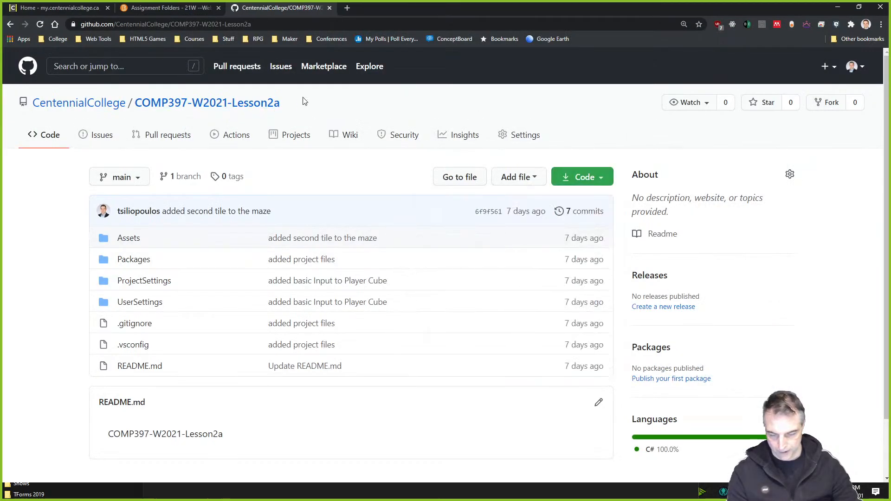
{"action": "left_click", "coordinate": [103, 102]}
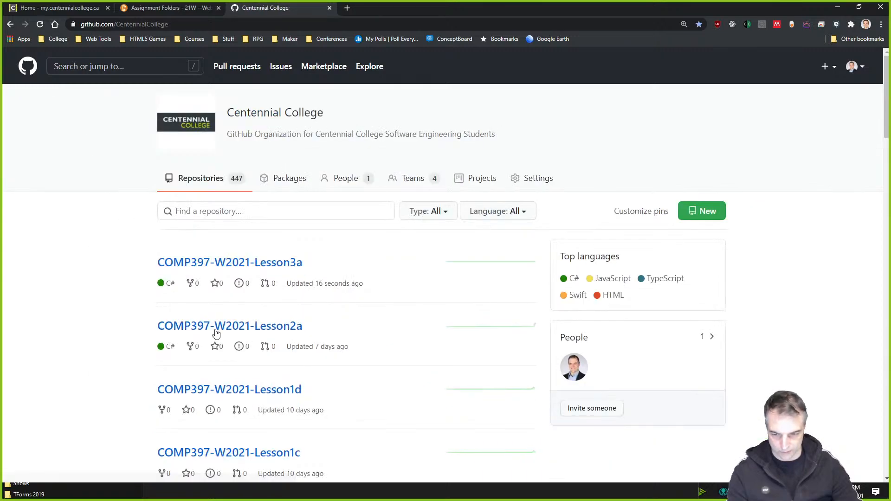
{"action": "left_click", "coordinate": [264, 264]}
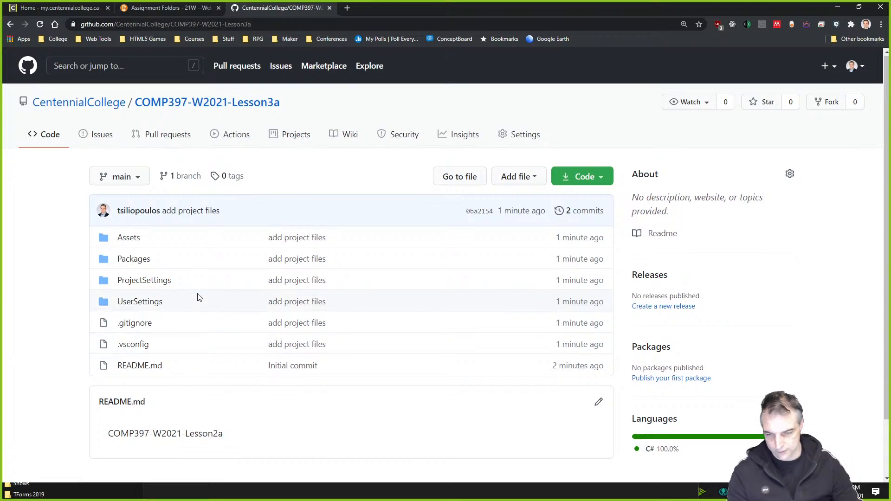
Edit README.md to read COMP397-W2021-Lesson3a and commit the change directly to the main branch
{"action": "scroll", "coordinate": [198, 297], "scroll_direction": "down", "scroll_amount": 1}
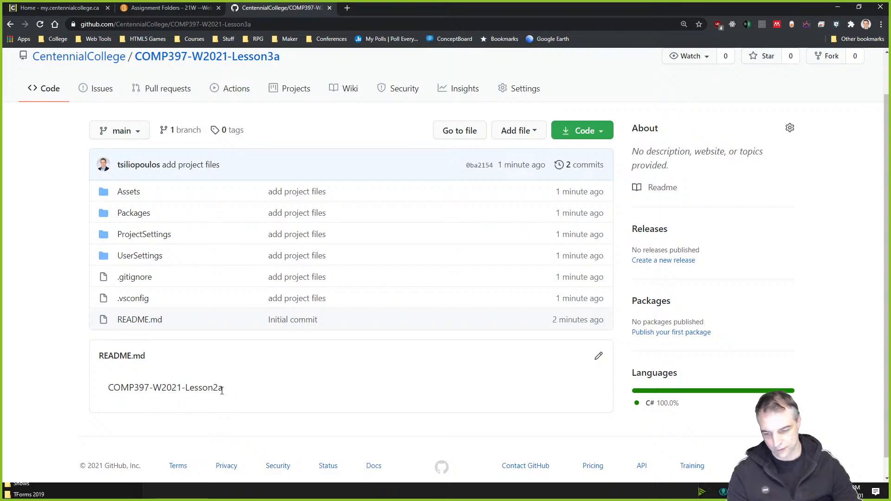
{"action": "left_click", "coordinate": [598, 356]}
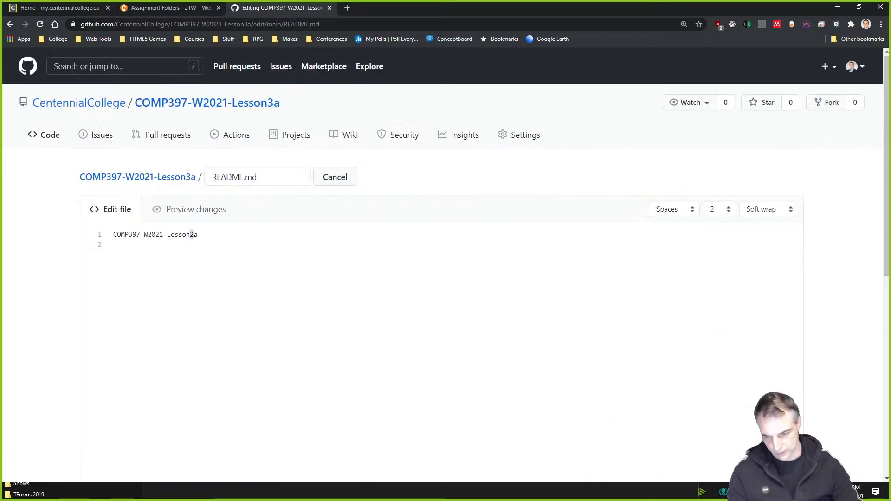
{"action": "scroll", "coordinate": [580, 322], "scroll_direction": "down", "scroll_amount": 10}
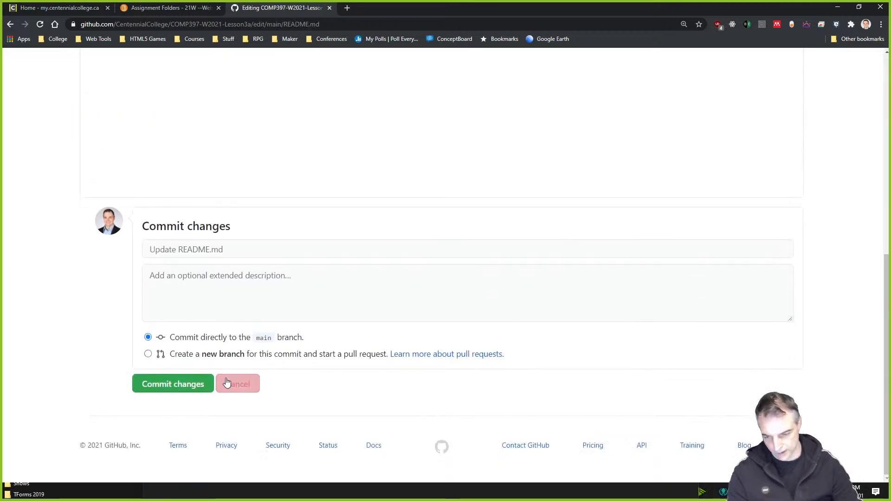
{"action": "left_click", "coordinate": [181, 385]}
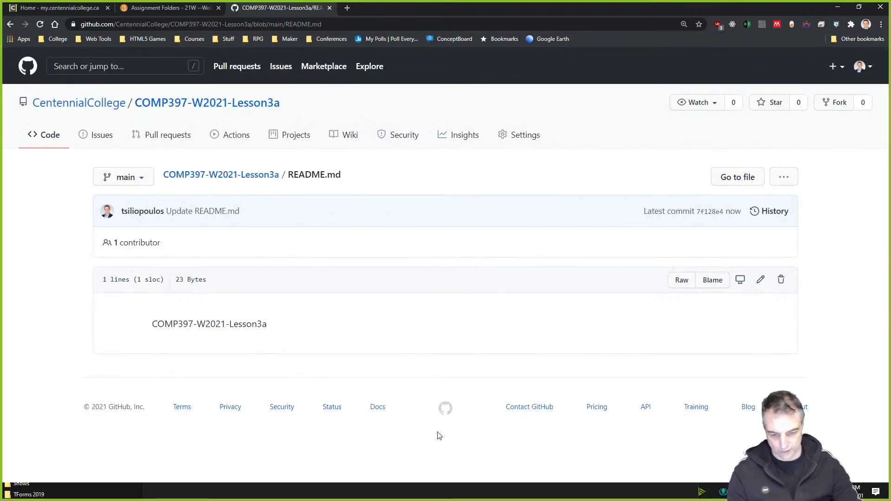
Switch to GitKraken, fetch all remote changes and pull them into the local main branch from origin/main
{"action": "key", "text": "alt+Tab"}
{"action": "key", "text": "alt+Tab"}
{"action": "key", "text": "alt+Tab"}
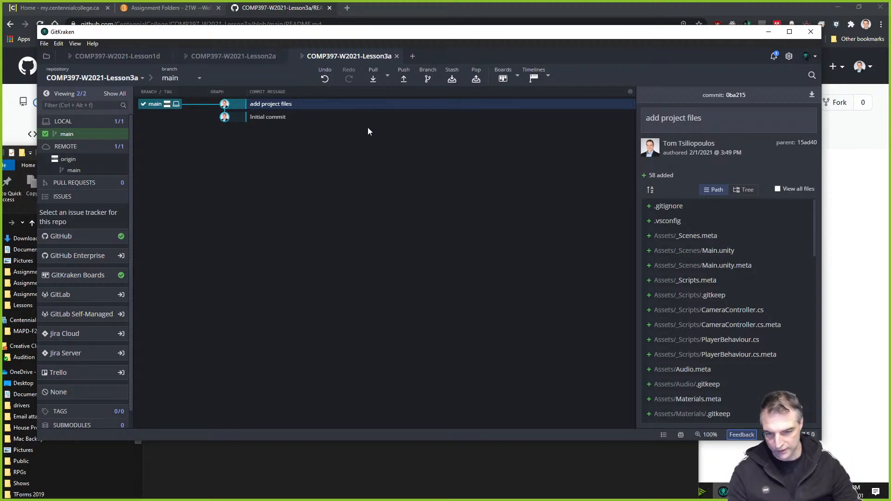
{"action": "left_click", "coordinate": [387, 77]}
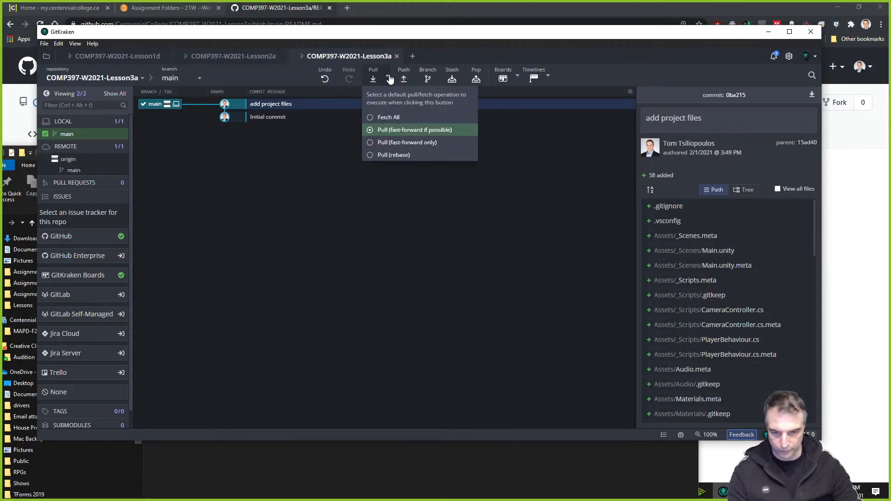
{"action": "left_click", "coordinate": [382, 118]}
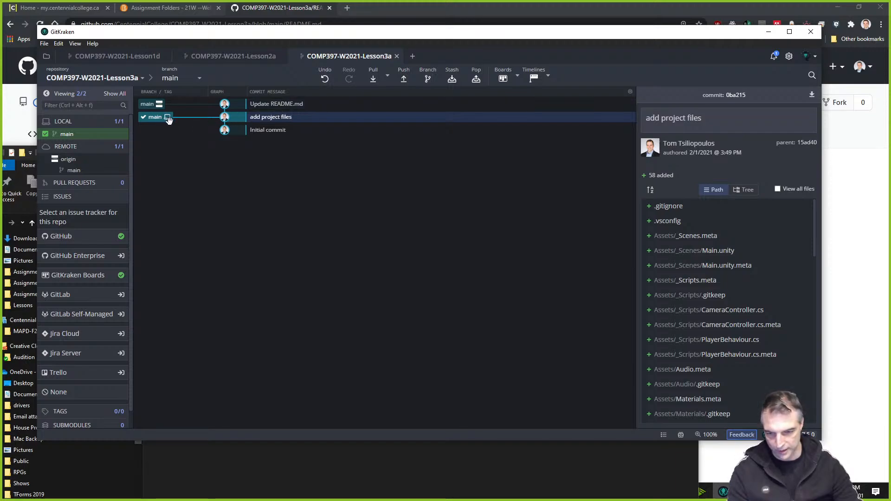
{"action": "left_click", "coordinate": [374, 80]}
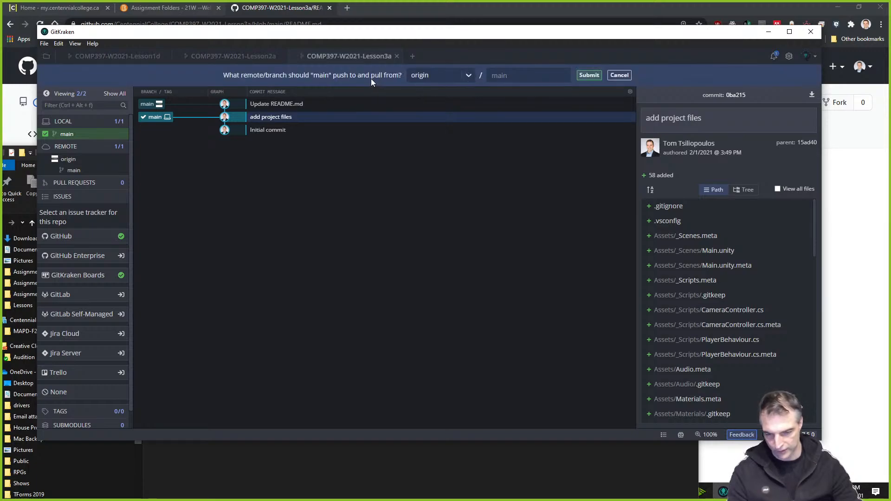
{"action": "left_click", "coordinate": [588, 75]}
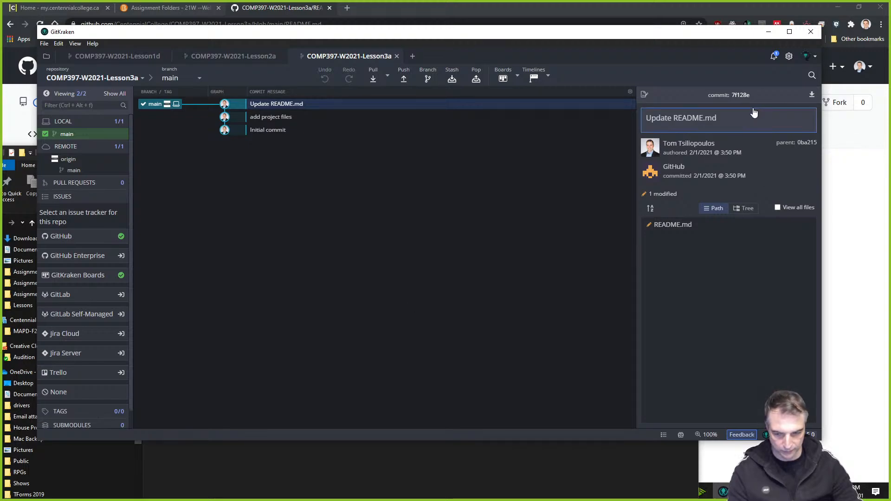
Minimize GitKraken, check the COMP397-W2021-Lesson3a folder in File Explorer for the pulled README.md, and return to the browser
{"action": "left_click", "coordinate": [768, 31]}
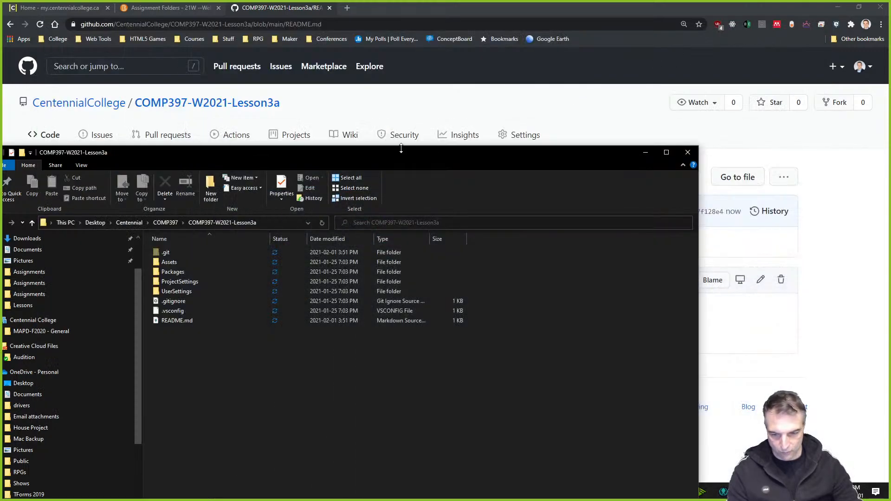
{"action": "left_click_drag", "start_coordinate": [295, 153], "coordinate": [387, 66]}
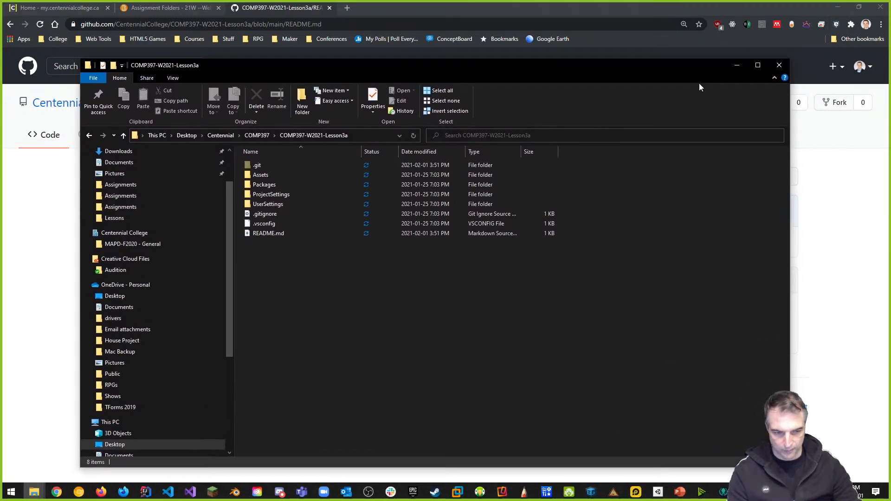
{"action": "left_click", "coordinate": [737, 66]}
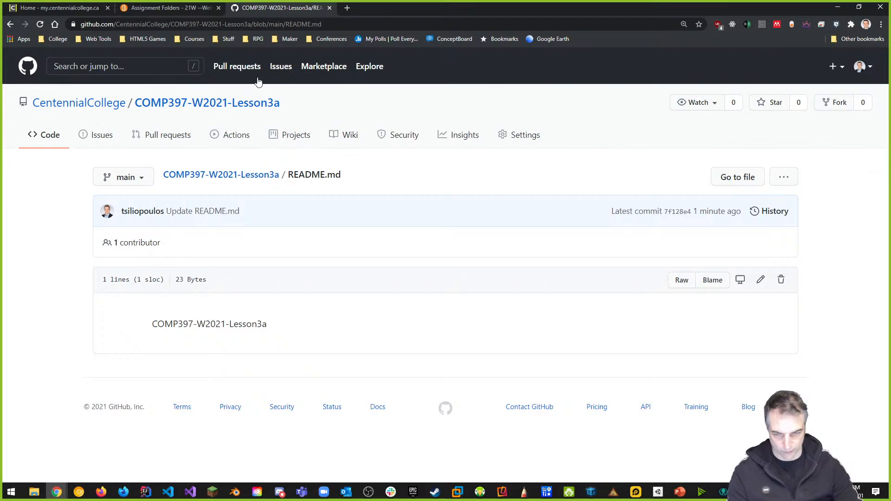
Open the main page of the COMP397-W2021-Lesson3a repository on GitHub and copy its web address
{"action": "left_click", "coordinate": [277, 24]}
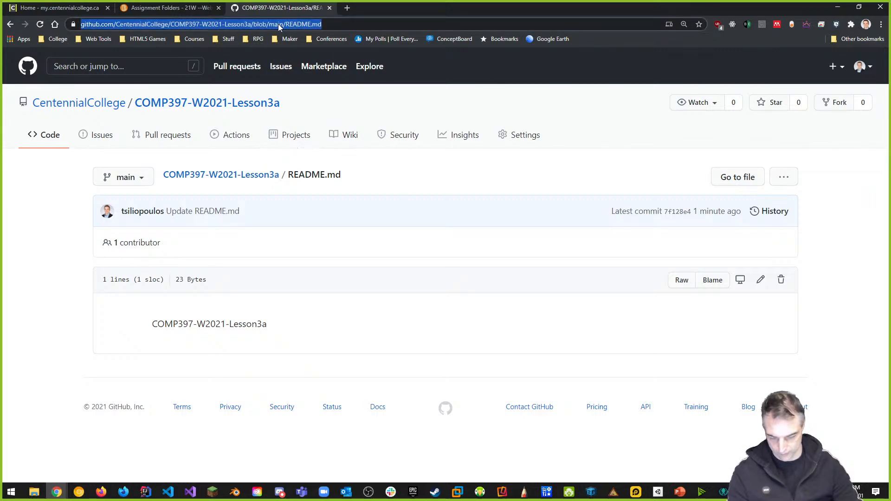
{"action": "left_click", "coordinate": [148, 99]}
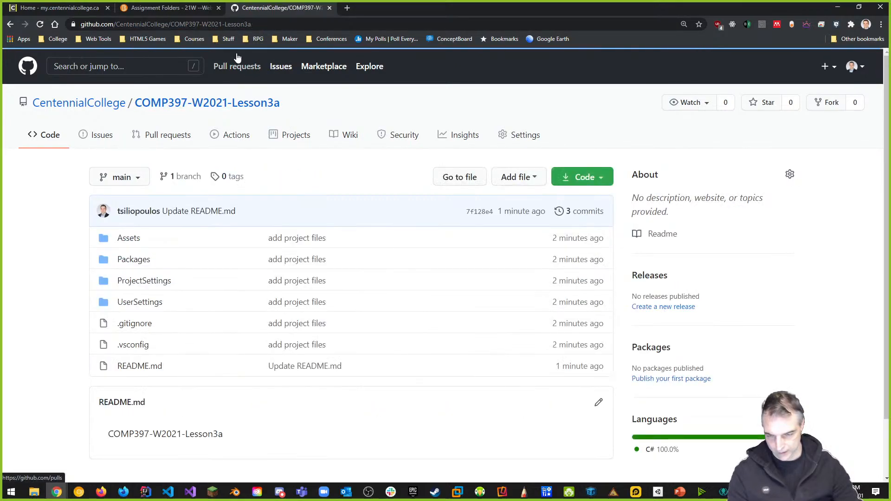
{"action": "left_click", "coordinate": [224, 24]}
{"action": "key", "text": "ctrl+c"}
Switch to the Web Game Programming course site and open the GitHub Repos sub-module of Week 3 in the course content
{"action": "left_click", "coordinate": [186, 8]}
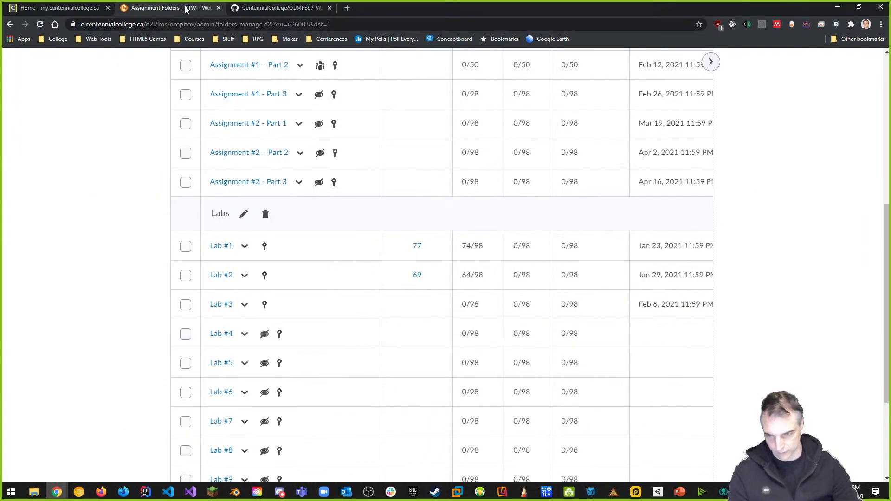
{"action": "scroll", "coordinate": [357, 195], "scroll_direction": "up", "scroll_amount": 10}
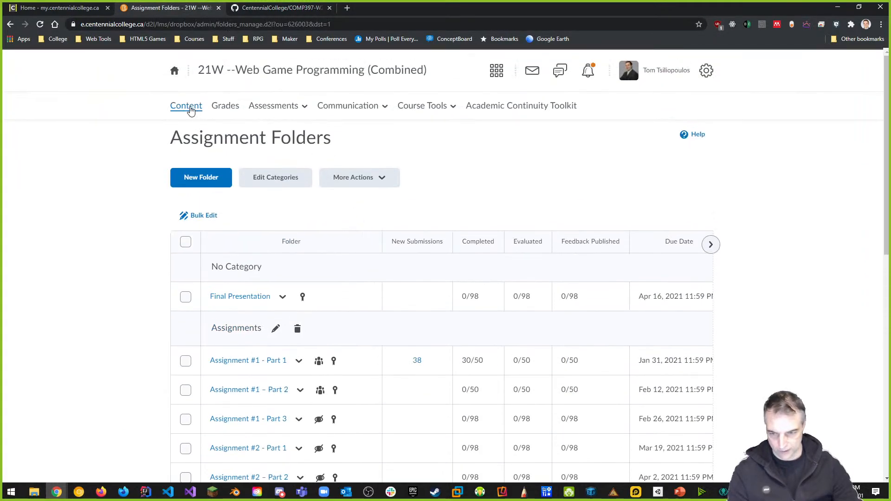
{"action": "left_click", "coordinate": [188, 107]}
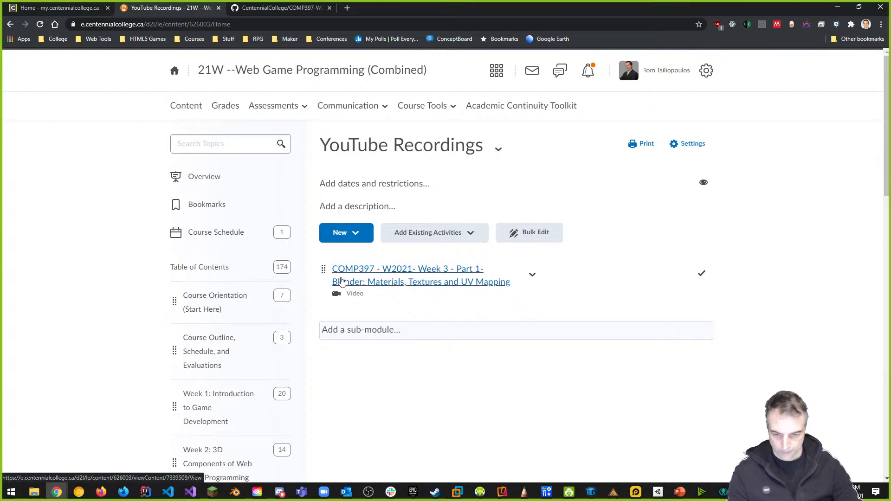
{"action": "scroll", "coordinate": [277, 260], "scroll_direction": "down", "scroll_amount": 7}
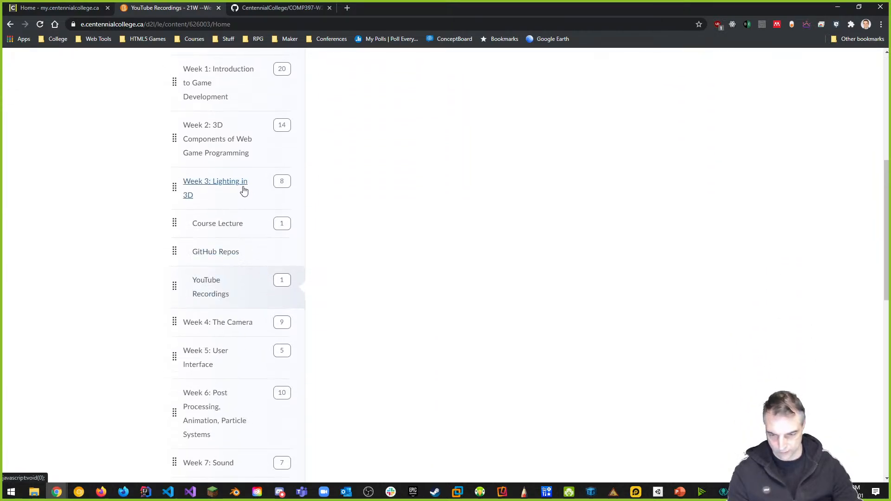
{"action": "left_click", "coordinate": [216, 255]}
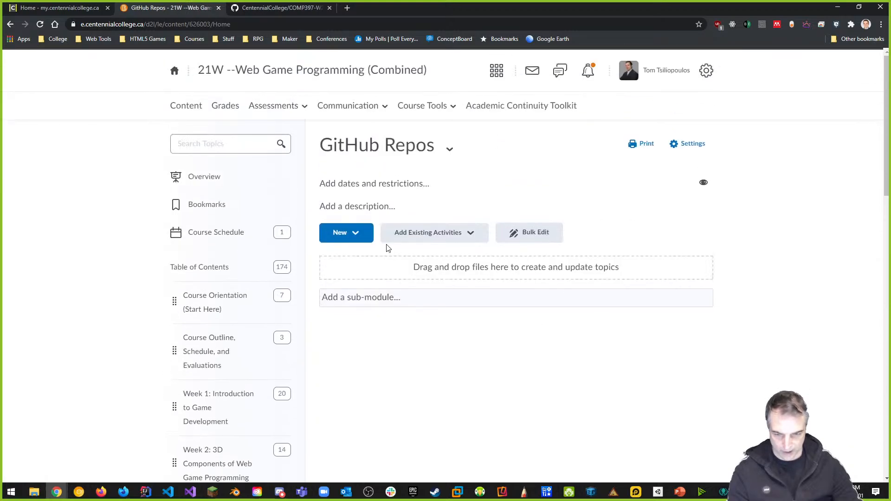
Create a link titled "Week 3 Starter Repo" with the copied repository address, set to open as an external resource
{"action": "left_click", "coordinate": [358, 233]}
{"action": "left_click", "coordinate": [358, 333]}
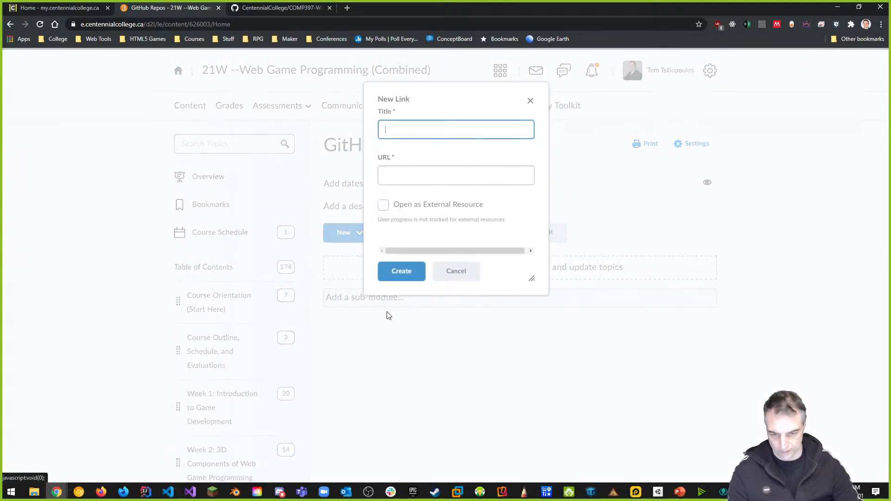
{"action": "left_click", "coordinate": [420, 168]}
{"action": "key", "text": "ctrl+v"}
{"action": "left_click", "coordinate": [437, 126]}
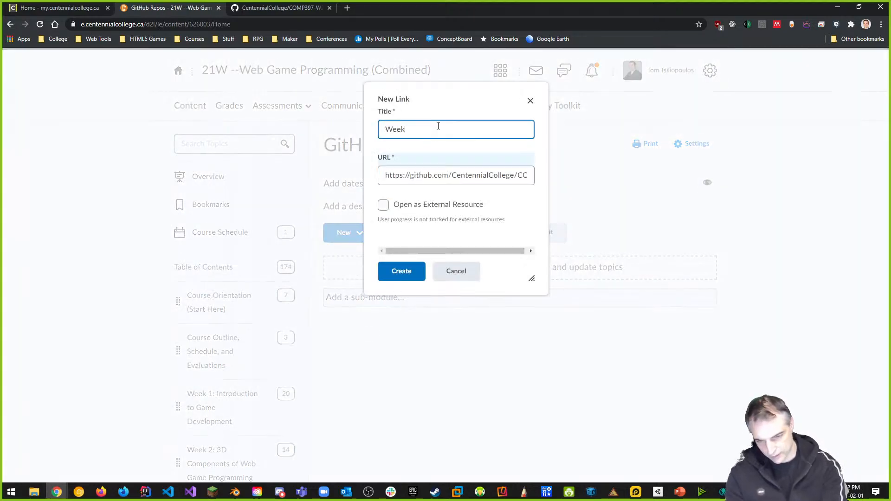
{"action": "type", "text": "Week 3 Starter"}
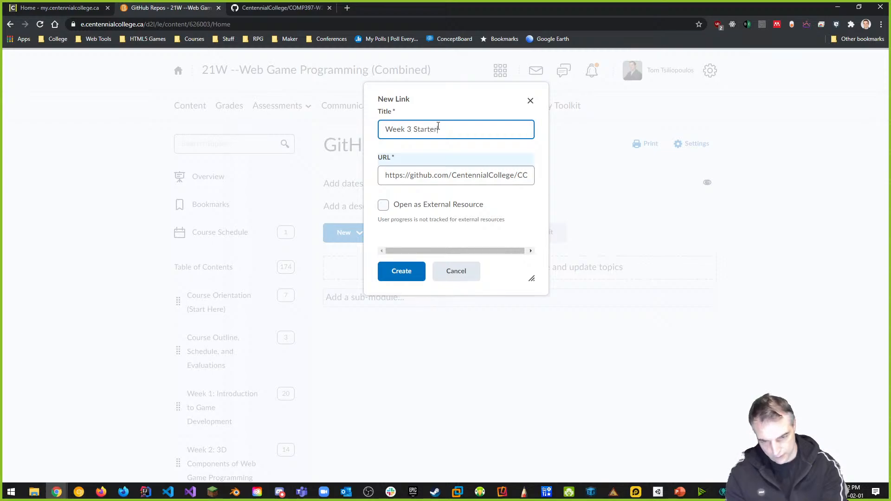
{"action": "type", "text": "-R"}
{"action": "type", "text": "epo"}
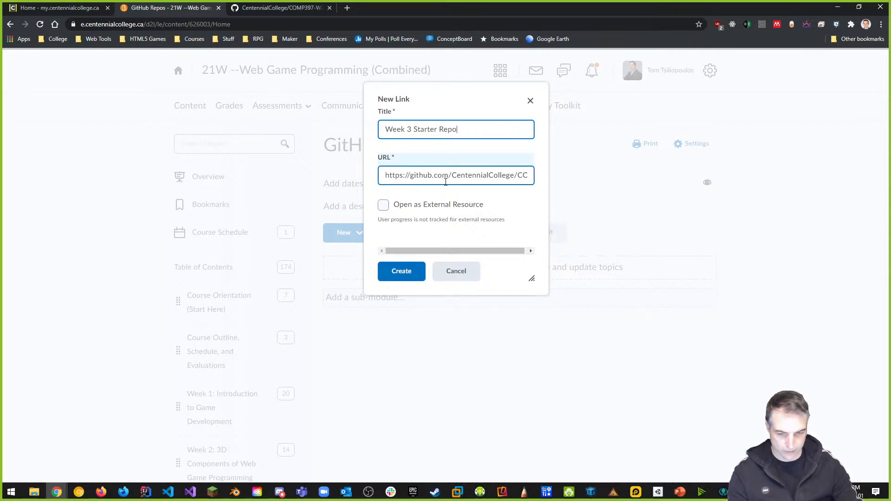
{"action": "left_click", "coordinate": [384, 206]}
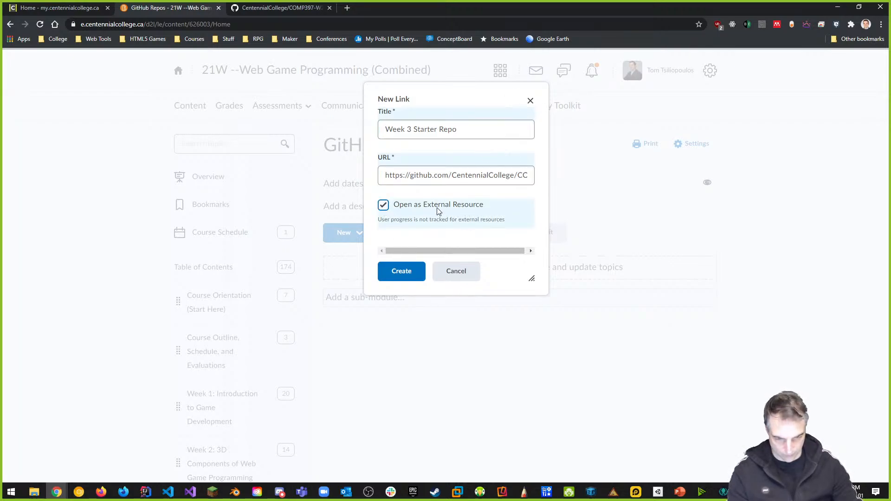
{"action": "left_click", "coordinate": [401, 274]}
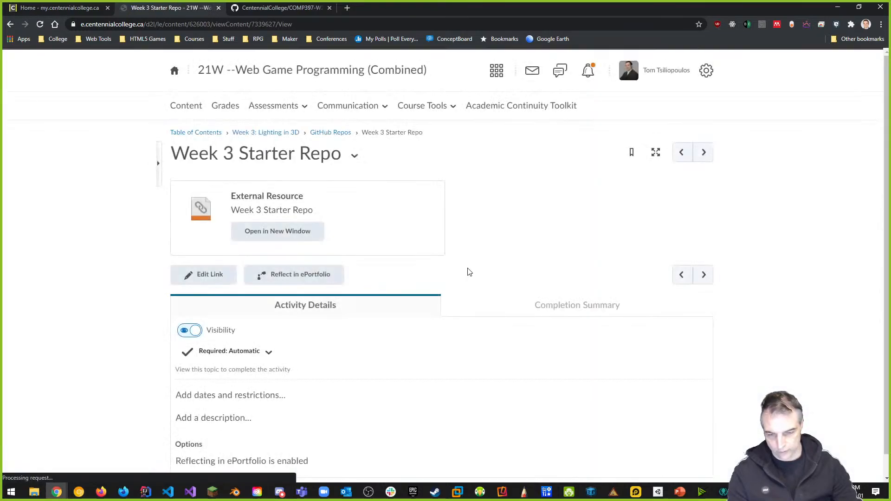
Return to the COMP397-W2021-Lesson3a repository page, minimize the browser, and launch Blender with its default scene, dismissing the splash screen
{"action": "left_click", "coordinate": [321, 9]}
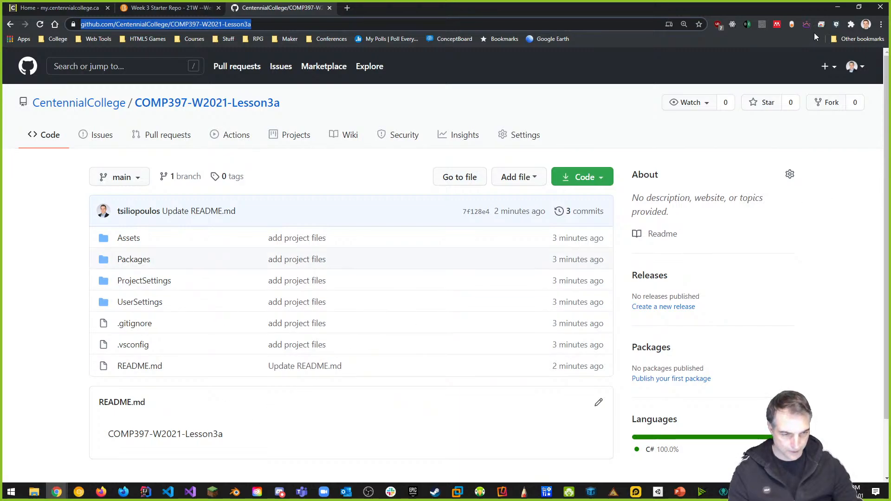
{"action": "left_click", "coordinate": [837, 10]}
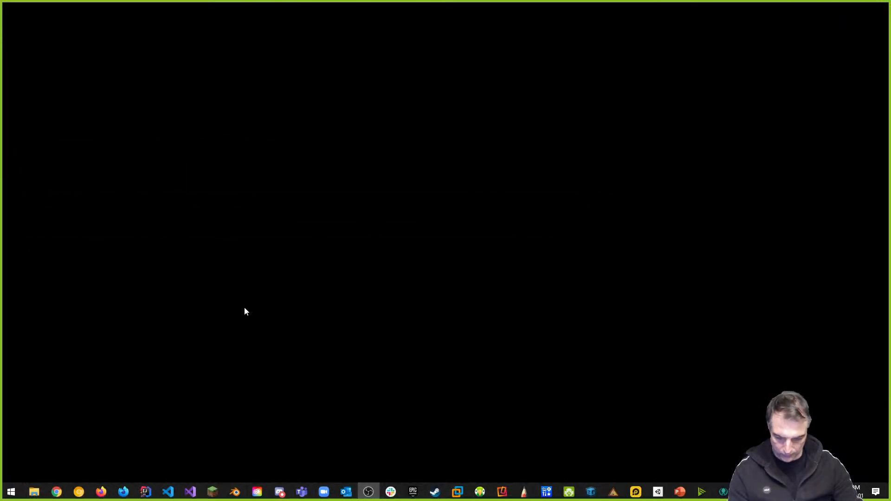
{"action": "left_click", "coordinate": [232, 492]}
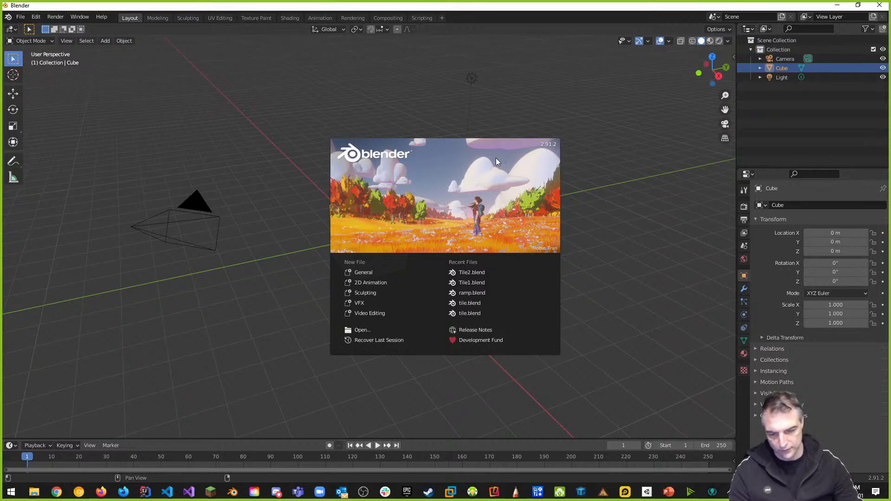
{"action": "left_click", "coordinate": [469, 159]}
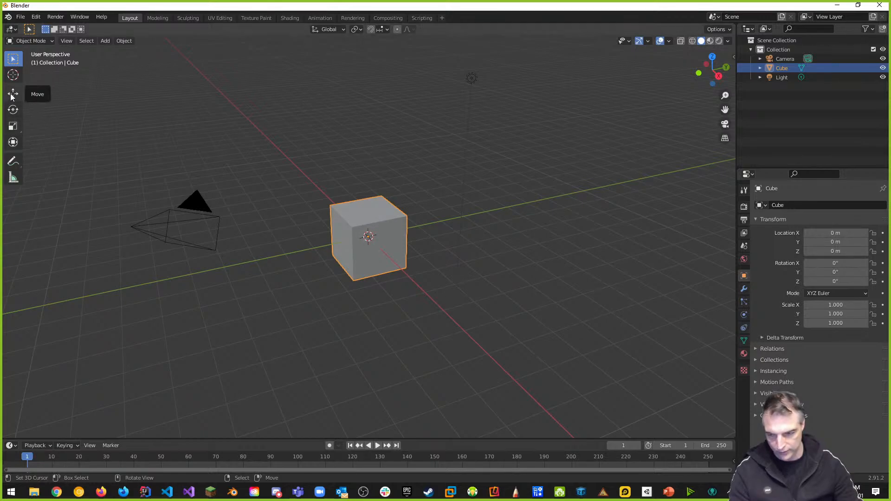
Stretch the default cube along Z to about 3.26 m tall with the Scale tool and show its transform properties in the viewport
{"action": "left_click", "coordinate": [13, 127]}
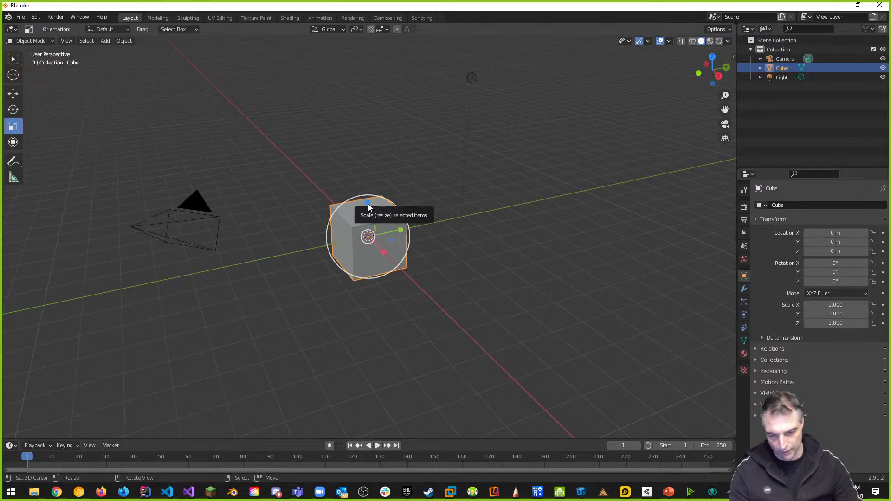
{"action": "mouse_move", "coordinate": [368, 205]}
{"action": "left_mouse_down"}
{"action": "mouse_move", "coordinate": [368, 187]}
{"action": "mouse_move", "coordinate": [368, 208]}
{"action": "left_mouse_up"}
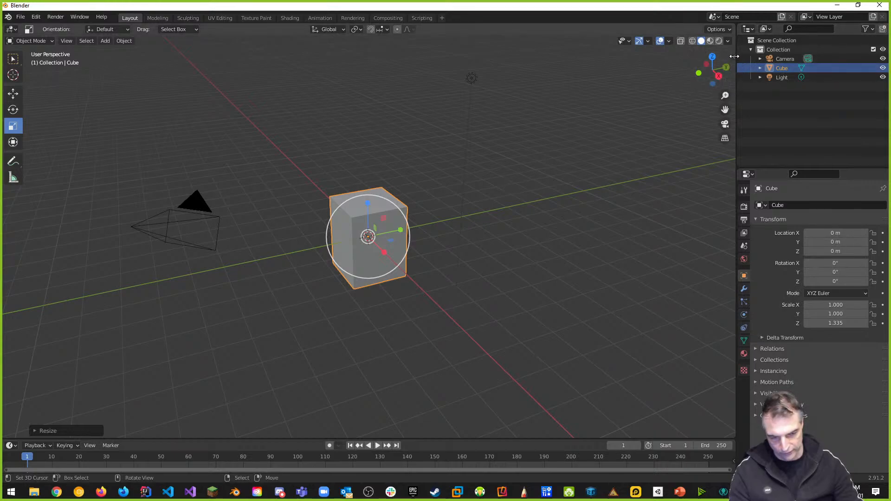
{"action": "left_click", "coordinate": [734, 55]}
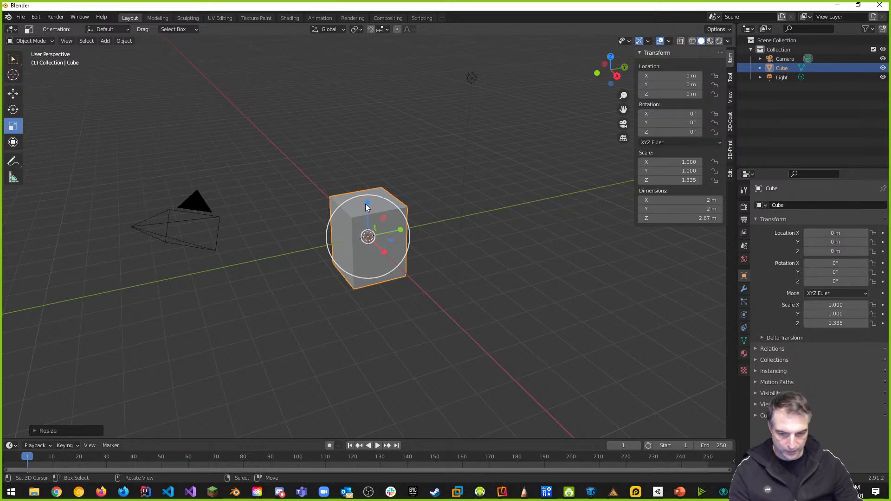
{"action": "left_click_drag", "start_coordinate": [366, 204], "coordinate": [371, 200]}
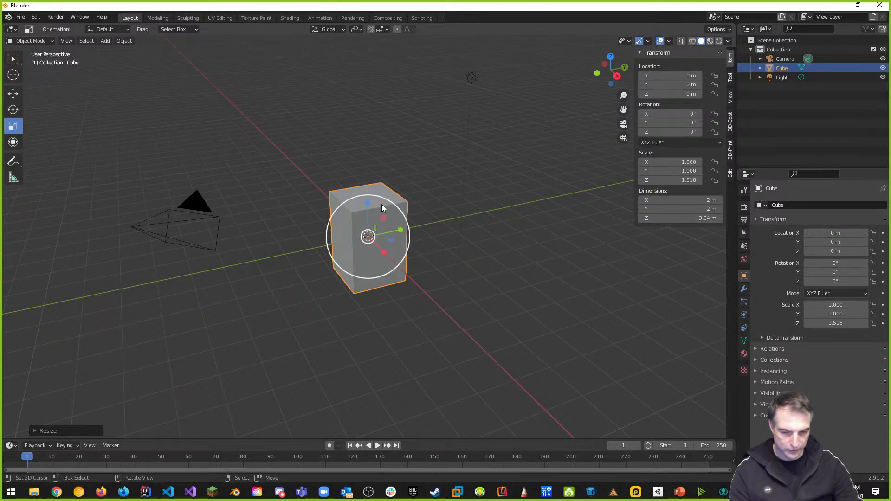
{"action": "mouse_move", "coordinate": [368, 203]}
{"action": "left_mouse_down"}
{"action": "mouse_move", "coordinate": [370, 193]}
{"action": "mouse_move", "coordinate": [370, 211]}
{"action": "mouse_move", "coordinate": [371, 200]}
{"action": "left_mouse_up"}
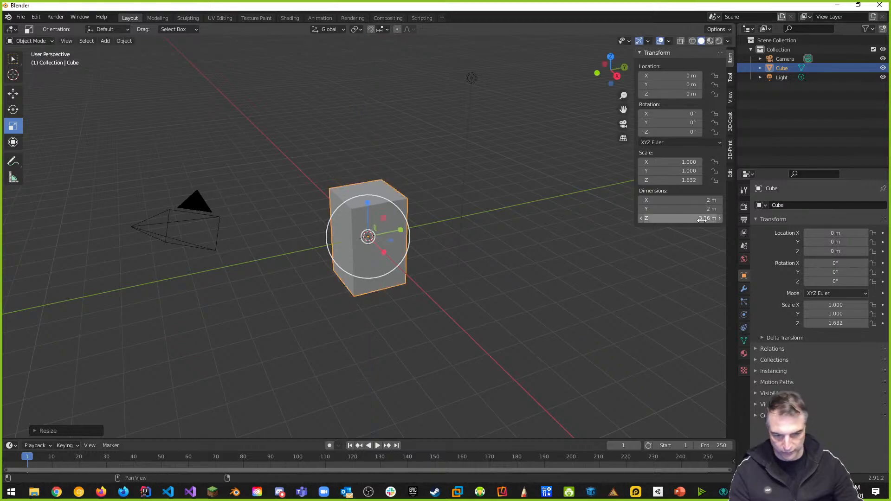
Set the cube's Z dimension to exactly 5 m
{"action": "left_click", "coordinate": [702, 218]}
{"action": "type", "text": "5"}
{"action": "key", "text": "Return"}
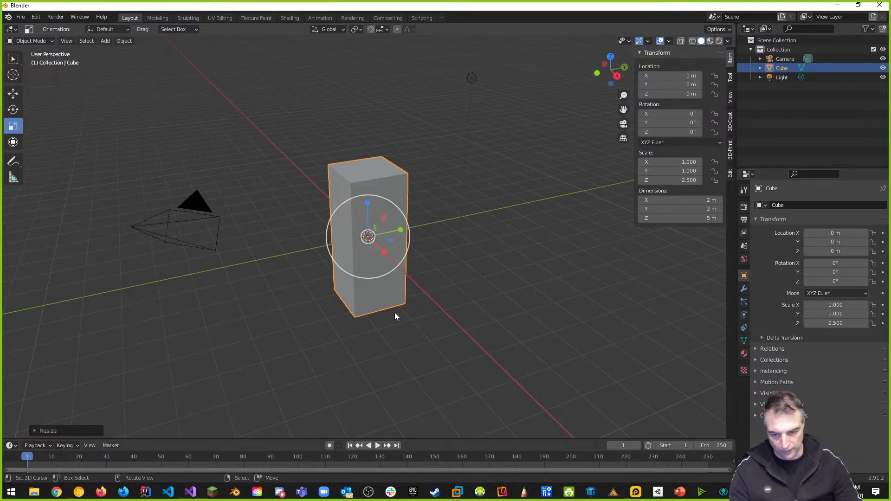
Raise the stretched cube along Z so its base rests on the ground grid, setting its Z location to 2.5 m
{"action": "middle_click_drag", "start_coordinate": [429, 285], "coordinate": [452, 254]}
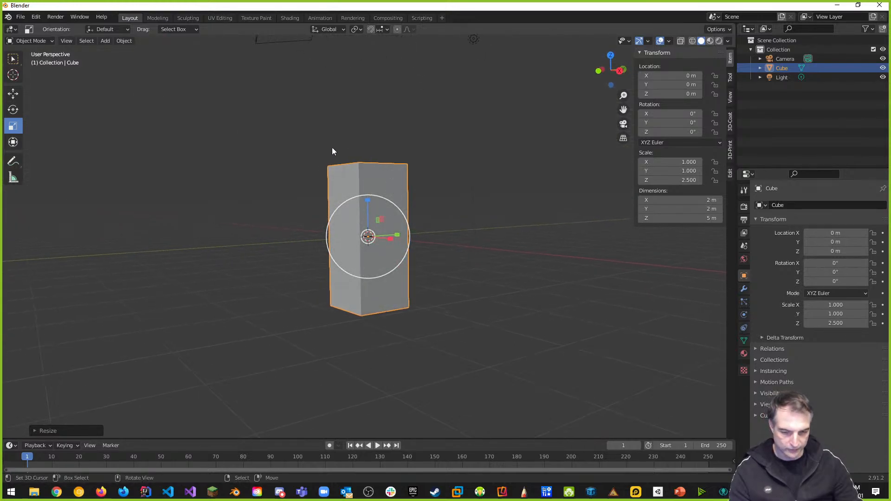
{"action": "middle_click_drag", "start_coordinate": [363, 310], "coordinate": [301, 236]}
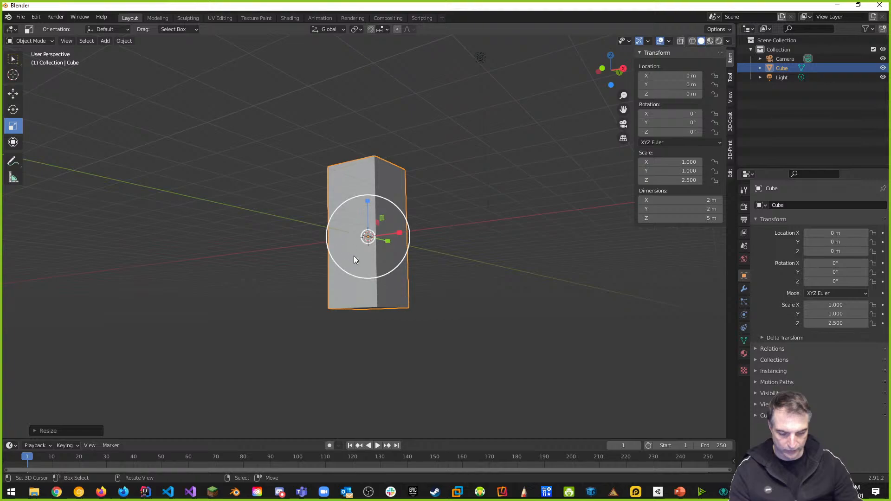
{"action": "middle_click_drag", "start_coordinate": [354, 255], "coordinate": [347, 269]}
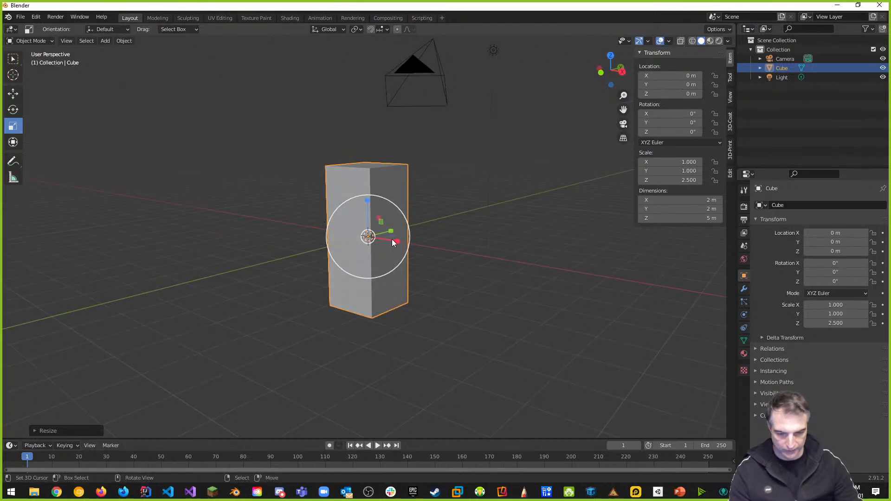
{"action": "middle_click_drag", "start_coordinate": [346, 227], "coordinate": [397, 283]}
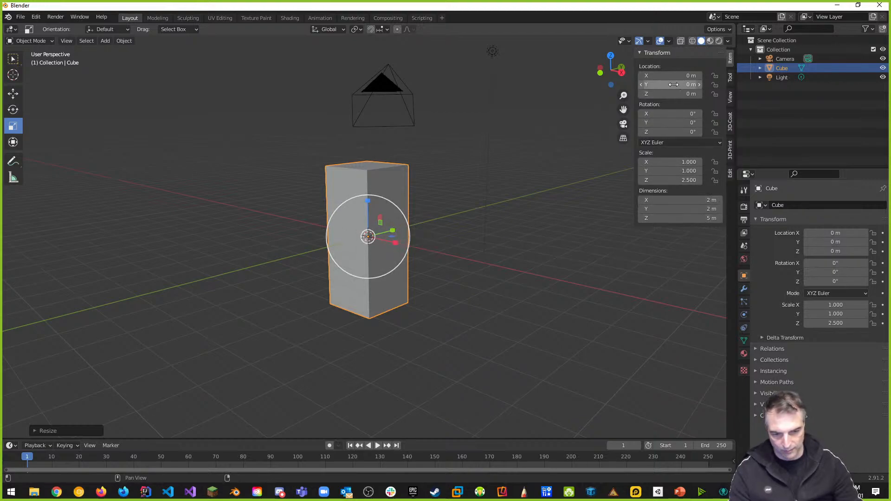
{"action": "left_click", "coordinate": [13, 95]}
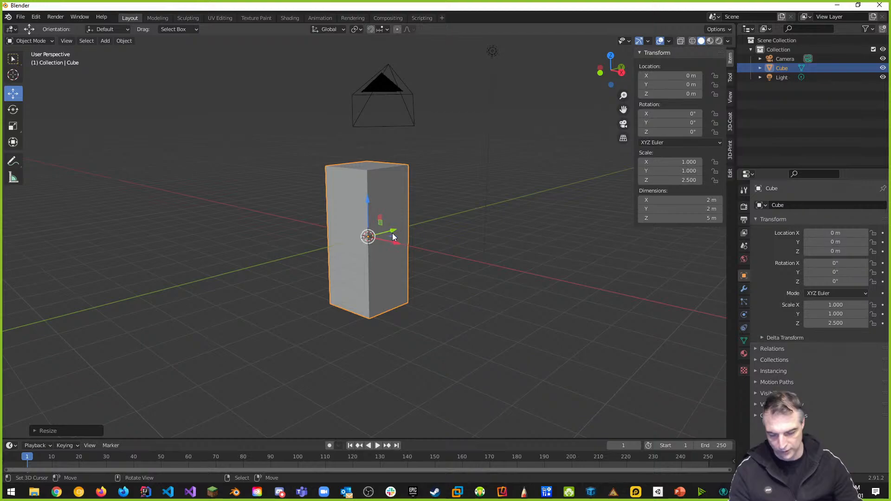
{"action": "middle_click_drag", "start_coordinate": [371, 224], "coordinate": [404, 218]}
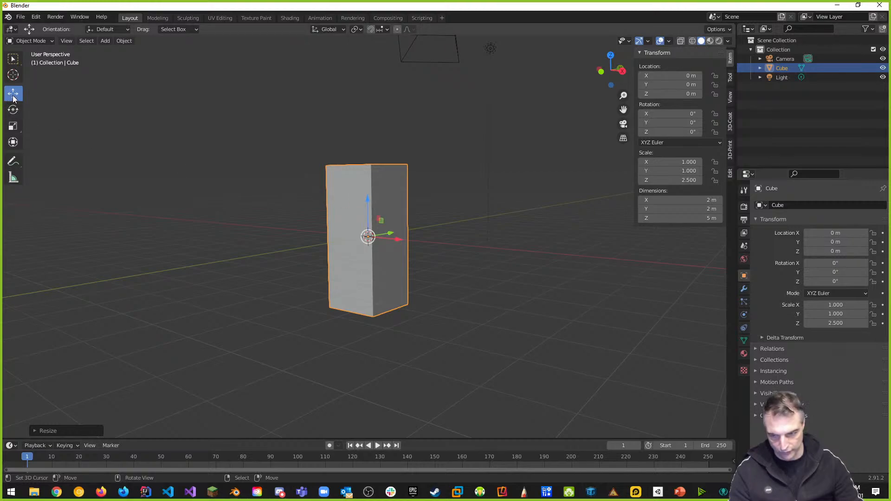
{"action": "left_click_drag", "start_coordinate": [369, 199], "coordinate": [376, 127]}
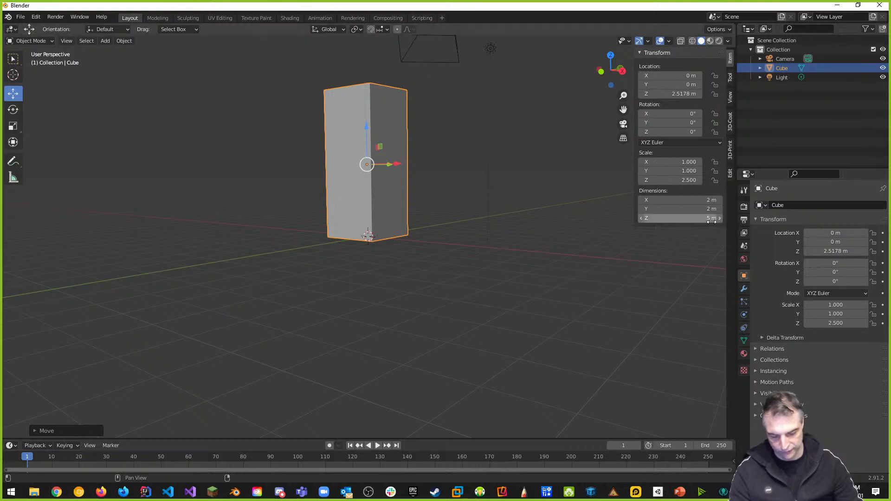
{"action": "double_click", "coordinate": [685, 94]}
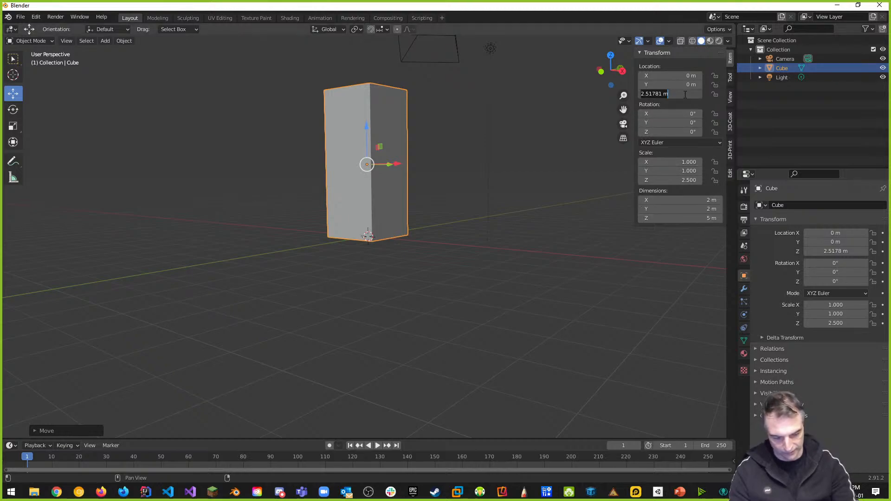
{"action": "key", "text": "ctrl+a"}
{"action": "type", "text": "2.5"}
{"action": "key", "text": "Return"}
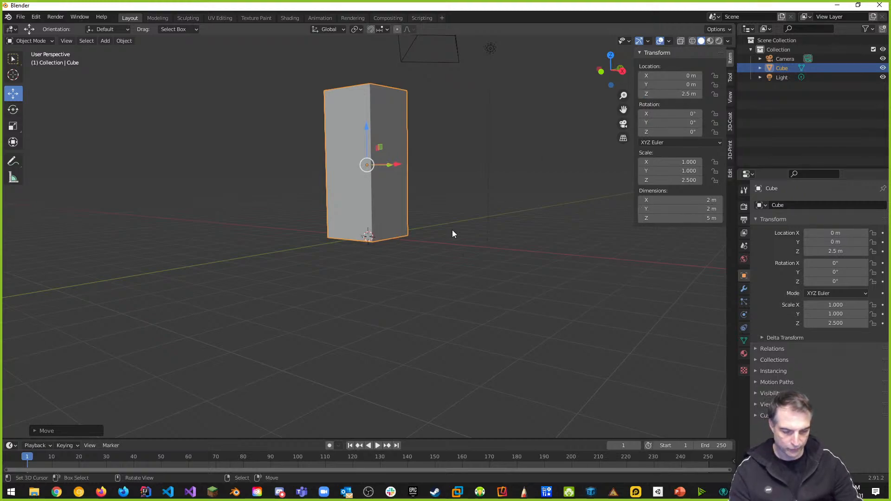
Rename the Cube object in the scene collection as Pillar
{"action": "middle_click_drag", "start_coordinate": [452, 230], "coordinate": [405, 275]}
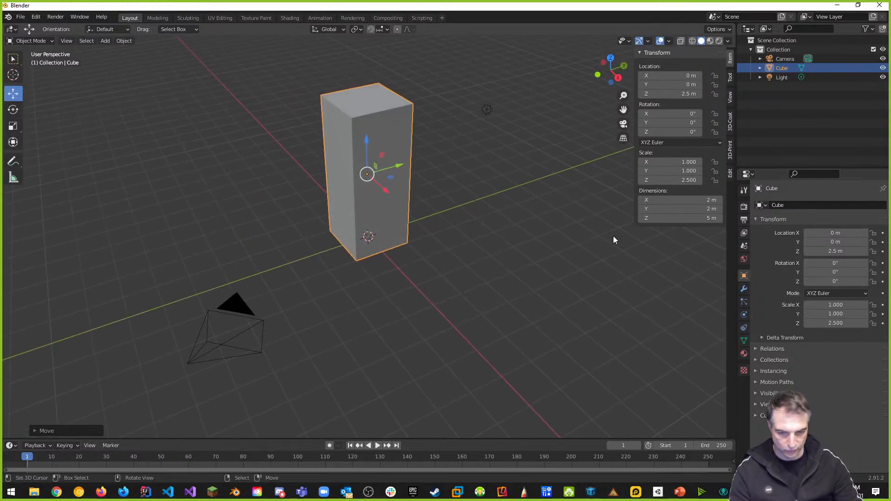
{"action": "middle_click_drag", "start_coordinate": [544, 191], "coordinate": [516, 163]}
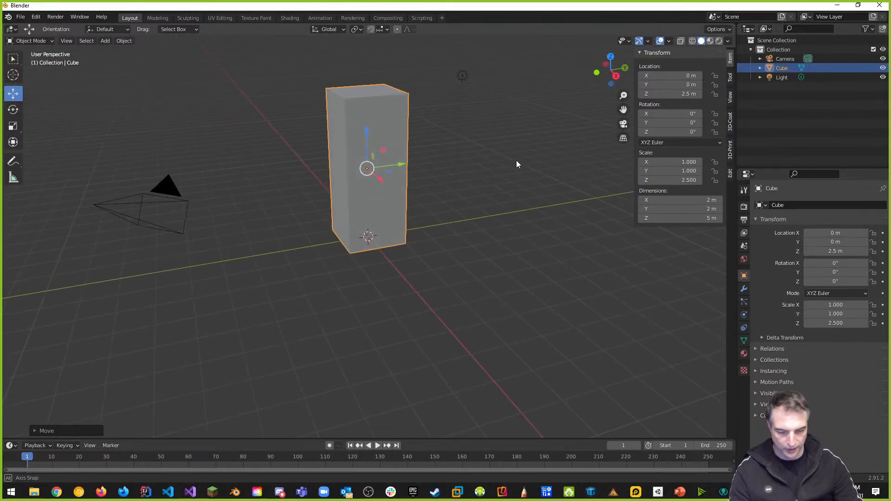
{"action": "middle_click_drag", "start_coordinate": [341, 251], "coordinate": [367, 237]}
{"action": "scroll", "coordinate": [384, 221], "scroll_direction": "up", "scroll_amount": 2}
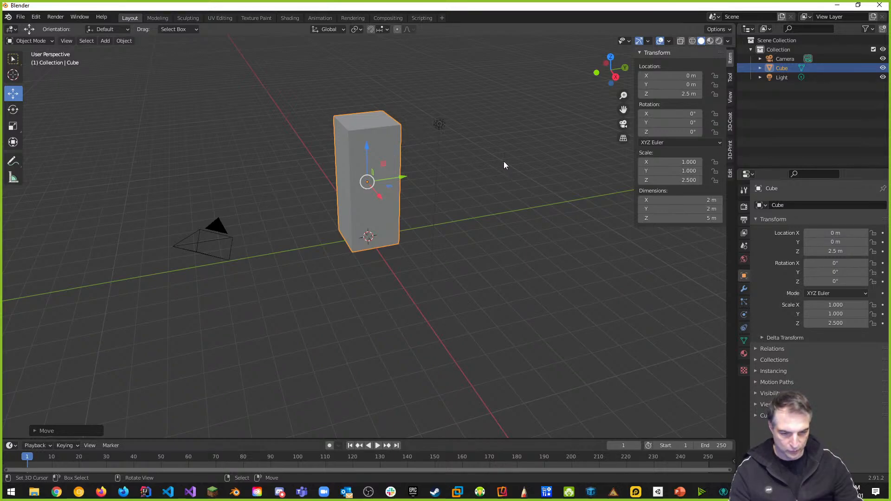
{"action": "middle_click_drag", "start_coordinate": [505, 165], "coordinate": [495, 165]}
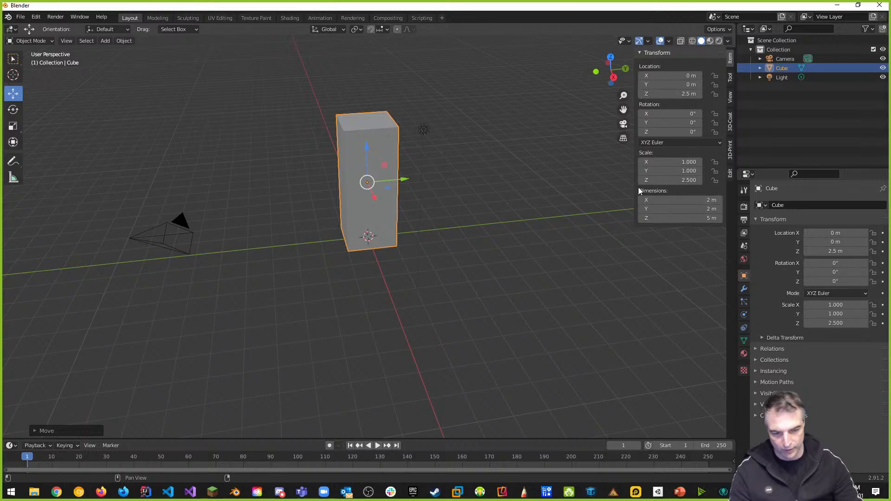
{"action": "middle_click_drag", "start_coordinate": [503, 184], "coordinate": [513, 189]}
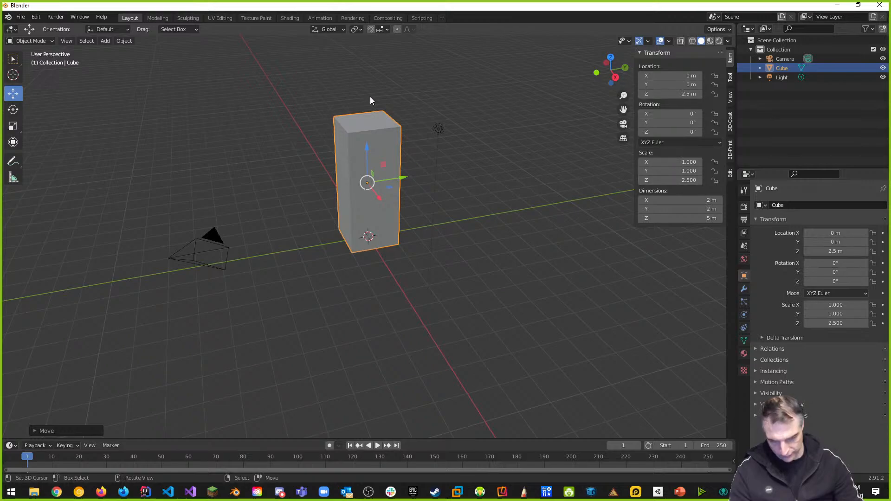
{"action": "middle_click_drag", "start_coordinate": [494, 225], "coordinate": [513, 206]}
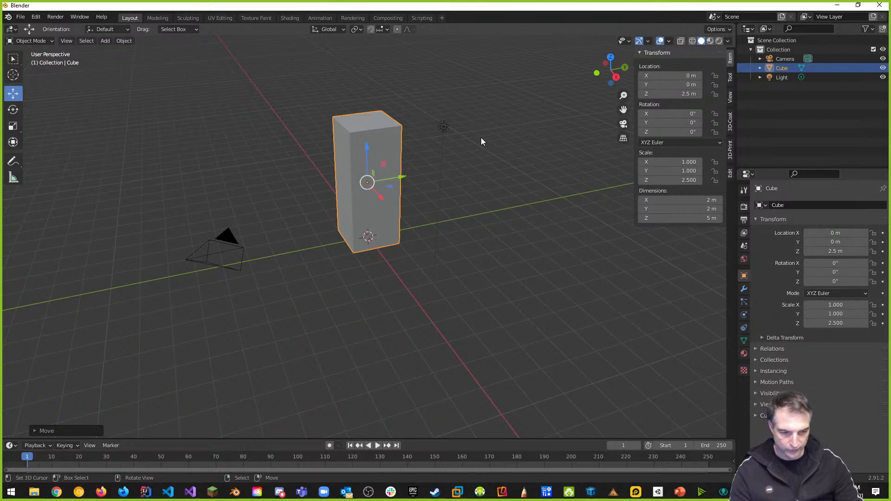
{"action": "left_click", "coordinate": [780, 69]}
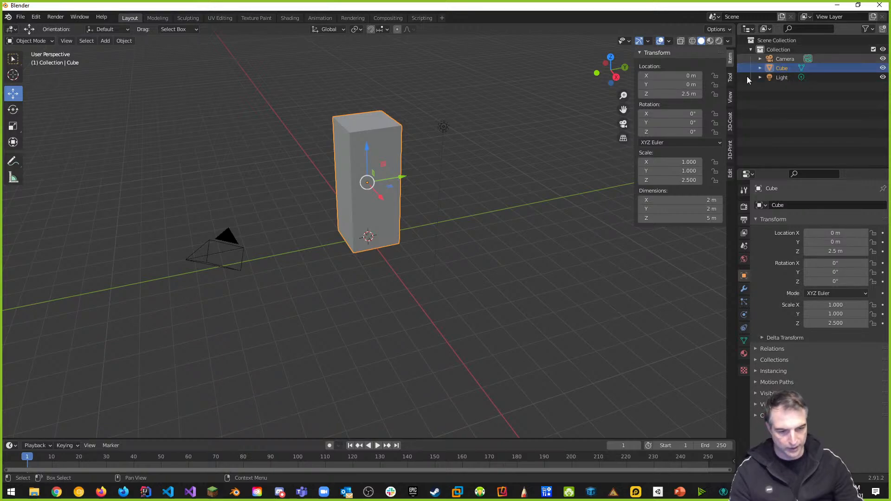
{"action": "double_click", "coordinate": [784, 68]}
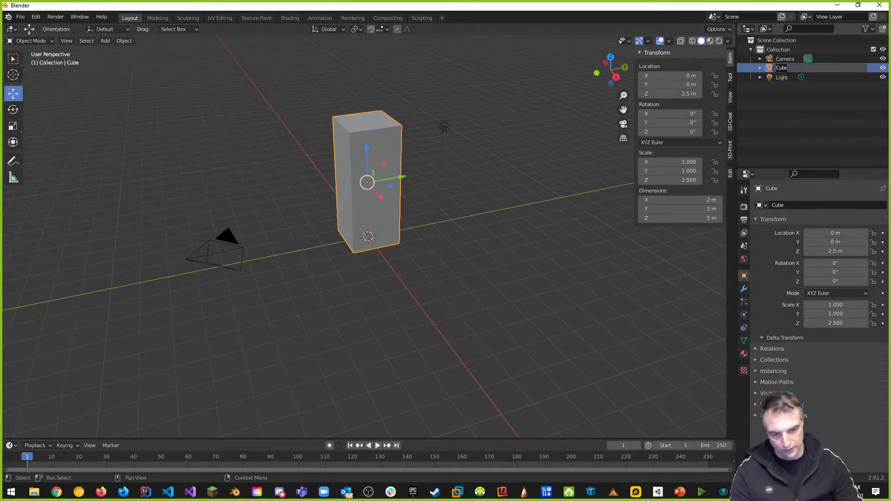
{"action": "type", "text": "Pillar"}
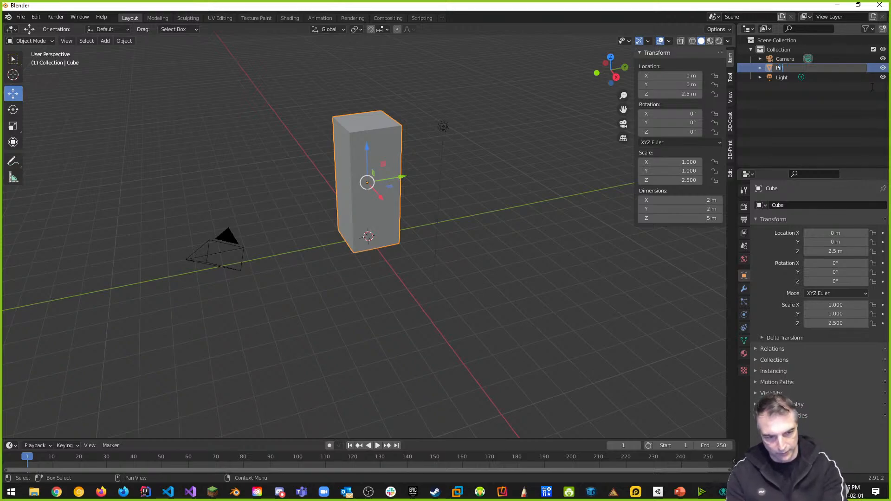
{"action": "key", "text": "Return"}
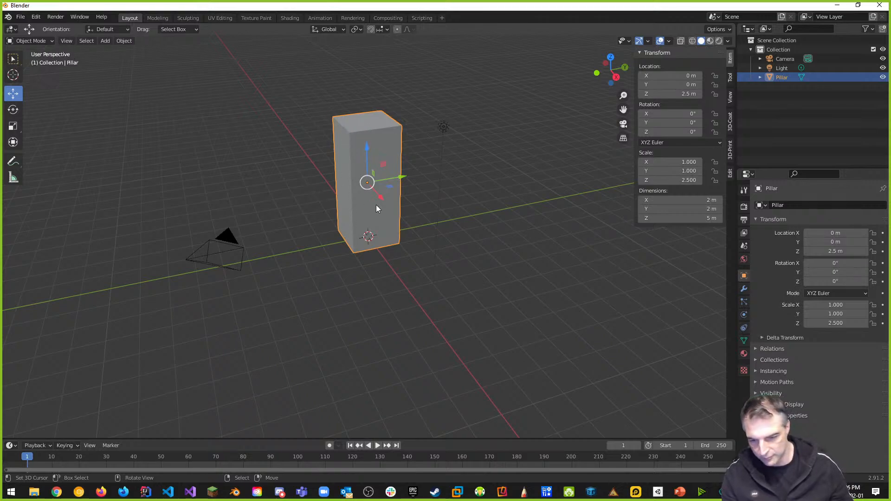
Examine the Pillar from several angles in Edit Mode and Object Mode, ending in Object Mode
{"action": "key", "text": "Tab"}
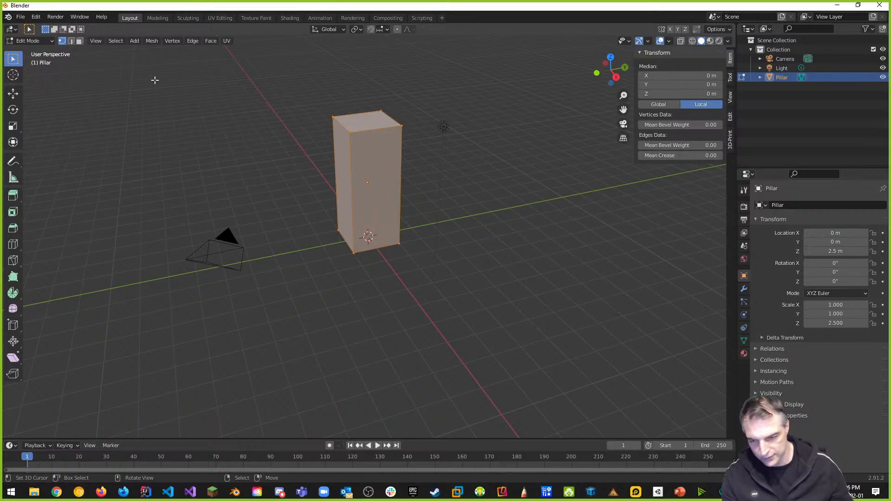
{"action": "left_click", "coordinate": [46, 41]}
{"action": "left_click", "coordinate": [45, 51]}
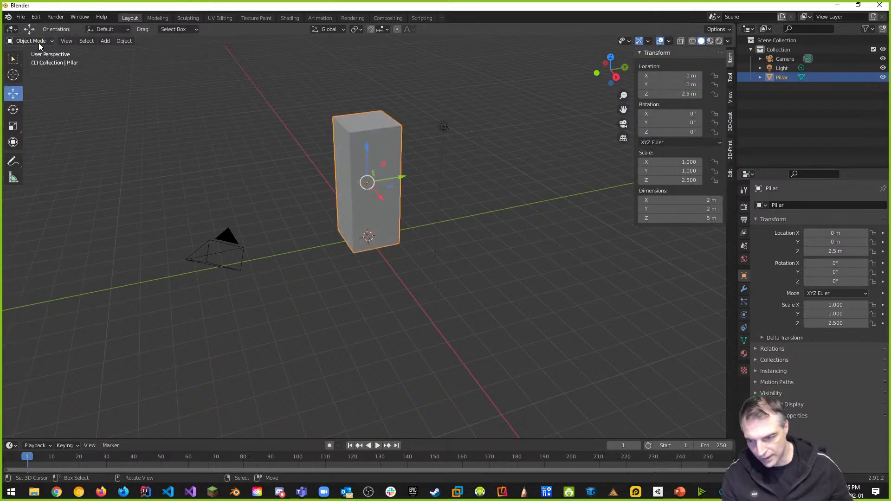
{"action": "left_click", "coordinate": [38, 43]}
{"action": "left_click", "coordinate": [33, 60]}
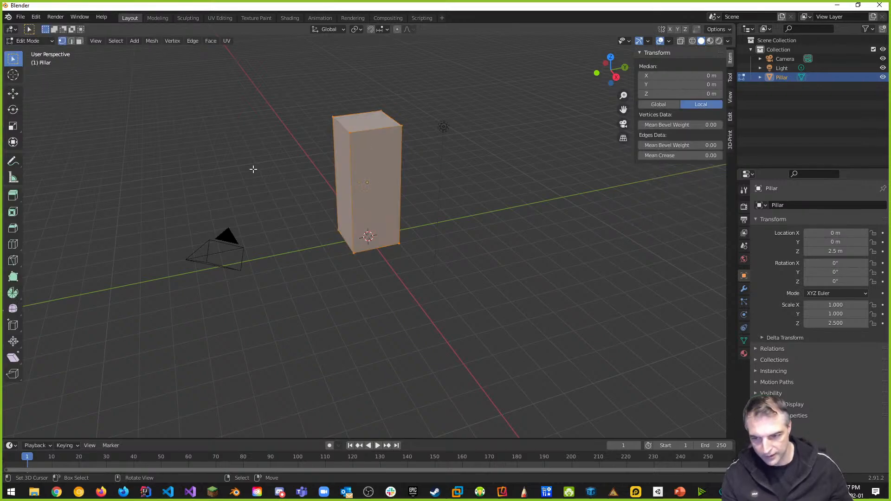
{"action": "middle_click_drag", "start_coordinate": [391, 161], "coordinate": [333, 123]}
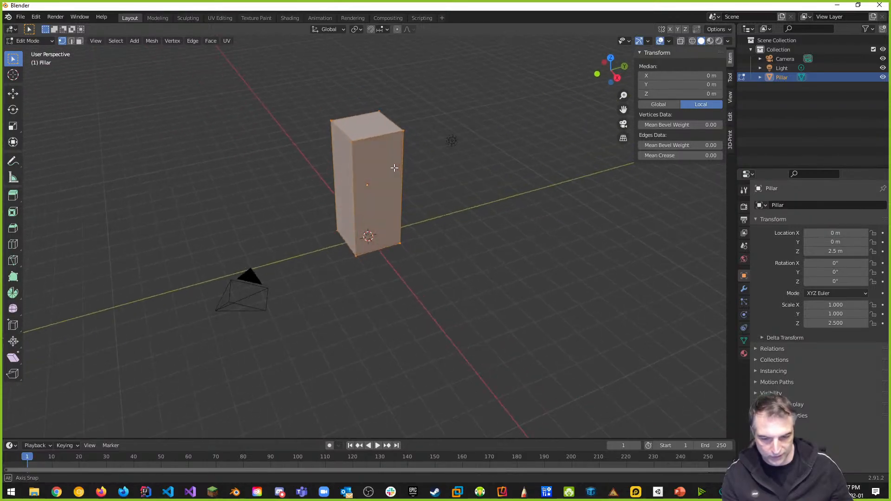
{"action": "middle_click_drag", "start_coordinate": [389, 136], "coordinate": [352, 115]}
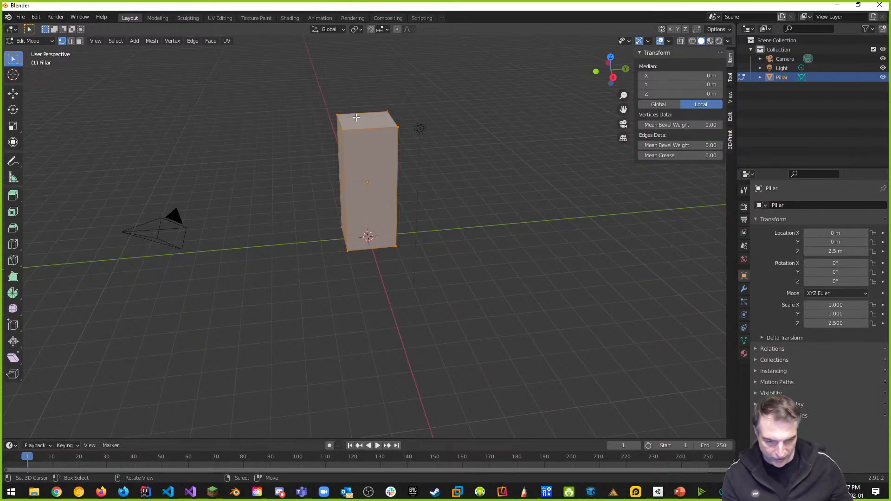
{"action": "mouse_move", "coordinate": [348, 177]}
{"action": "middle_mouse_down"}
{"action": "mouse_move", "coordinate": [396, 175]}
{"action": "mouse_move", "coordinate": [363, 179]}
{"action": "middle_mouse_up"}
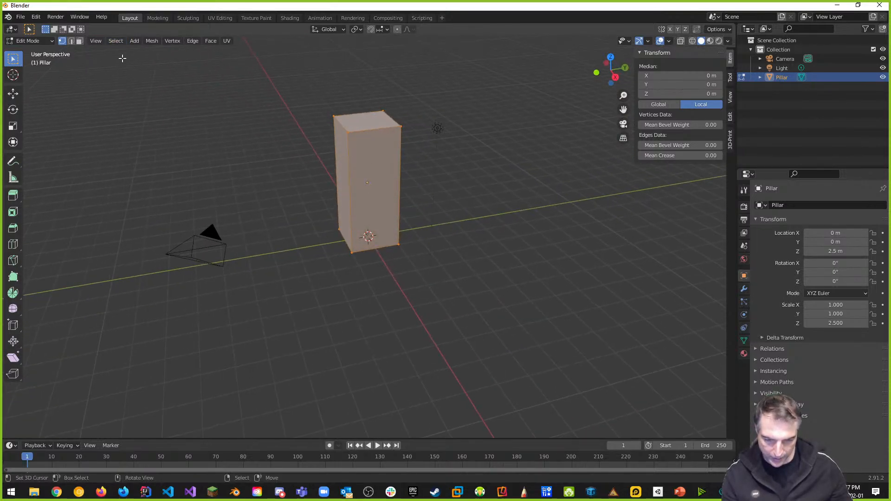
{"action": "left_click", "coordinate": [35, 42]}
{"action": "left_click", "coordinate": [34, 54]}
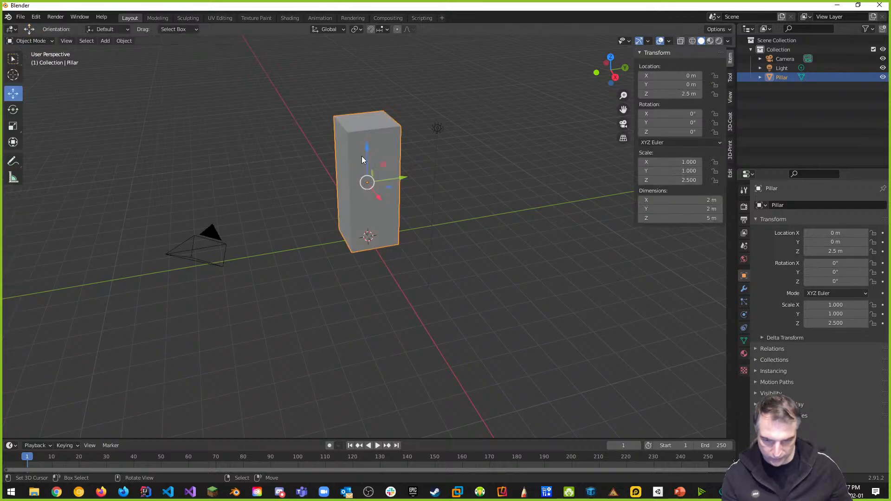
{"action": "mouse_move", "coordinate": [333, 162]}
{"action": "middle_mouse_down"}
{"action": "mouse_move", "coordinate": [395, 158]}
{"action": "mouse_move", "coordinate": [325, 164]}
{"action": "middle_mouse_up"}
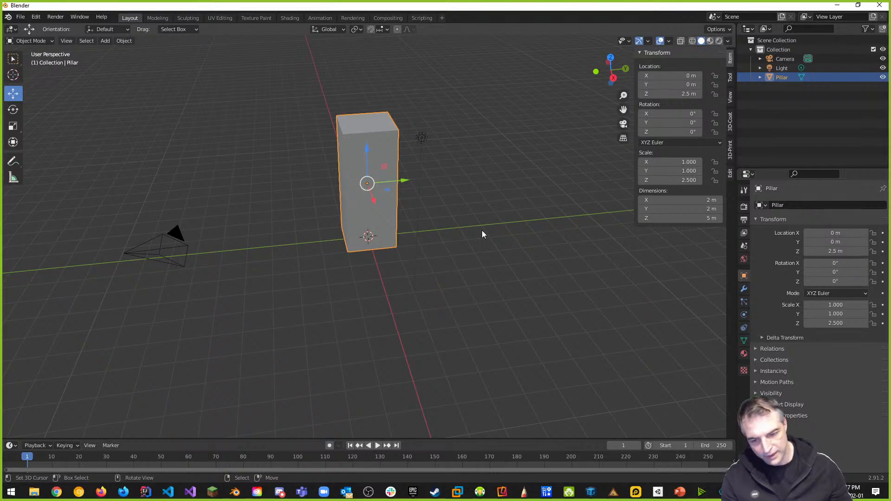
{"action": "middle_click_drag", "start_coordinate": [380, 204], "coordinate": [394, 205]}
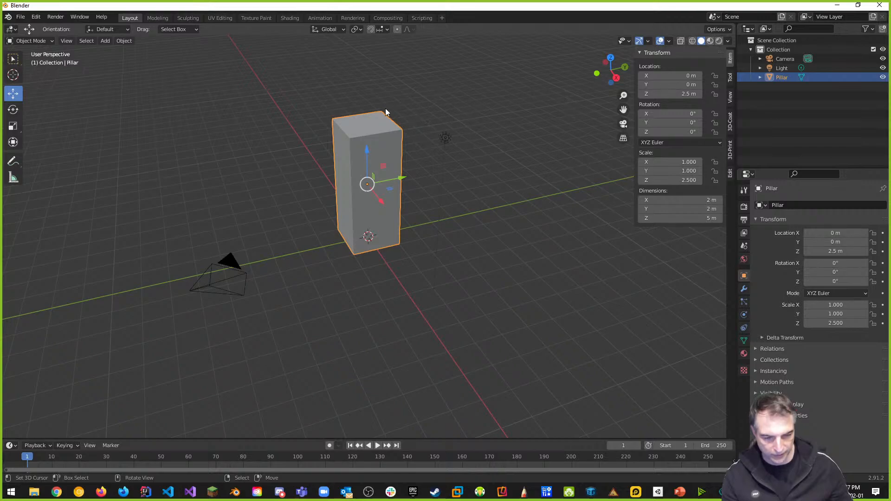
Compare Wireframe and Solid viewport shading, set the shading to Material Preview, and show the Pillar's material properties
{"action": "left_click", "coordinate": [692, 41]}
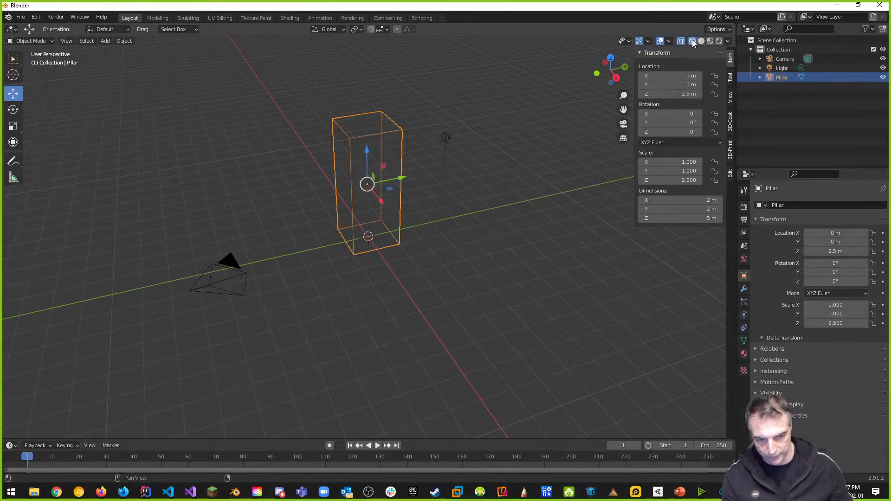
{"action": "left_click", "coordinate": [700, 41]}
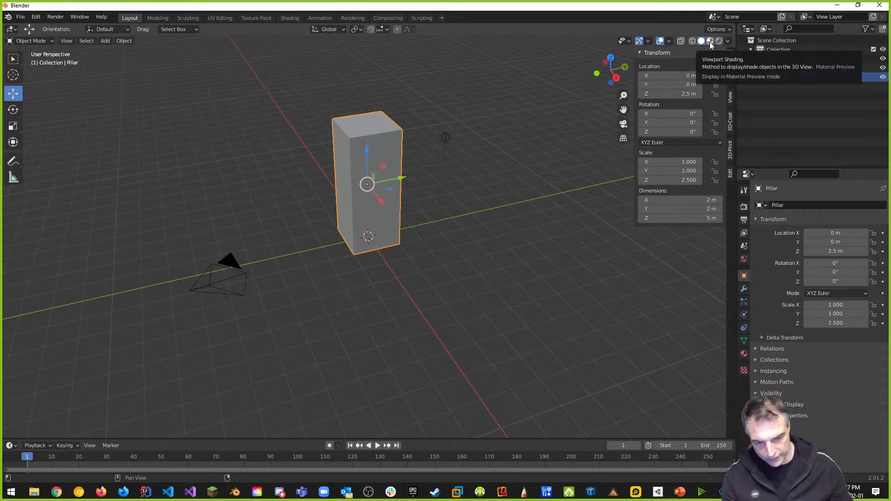
{"action": "left_click", "coordinate": [709, 41]}
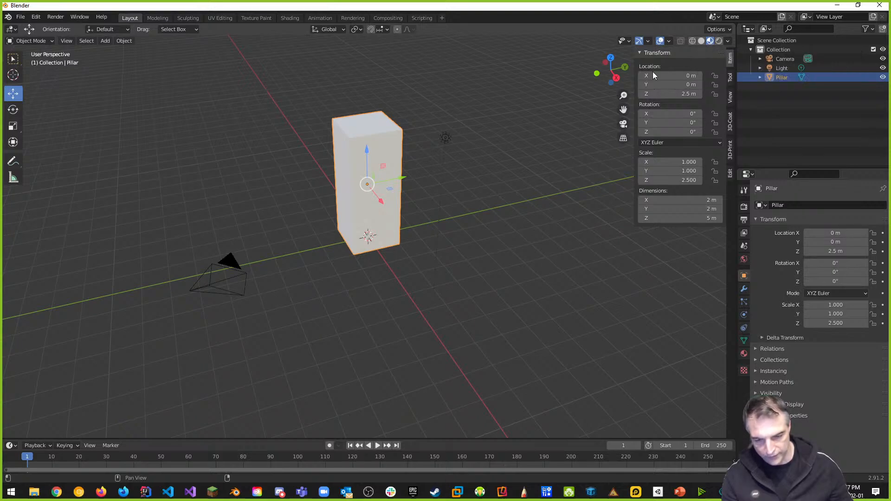
{"action": "middle_click_drag", "start_coordinate": [328, 174], "coordinate": [444, 199]}
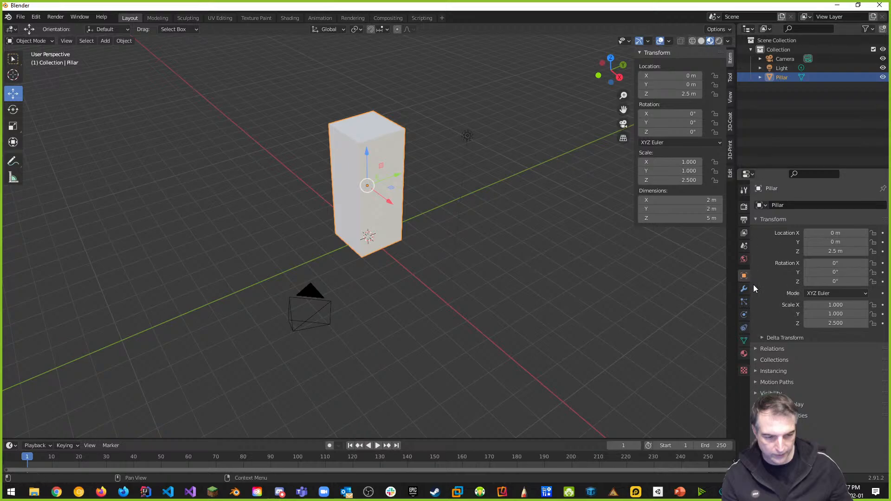
{"action": "left_click", "coordinate": [743, 354]}
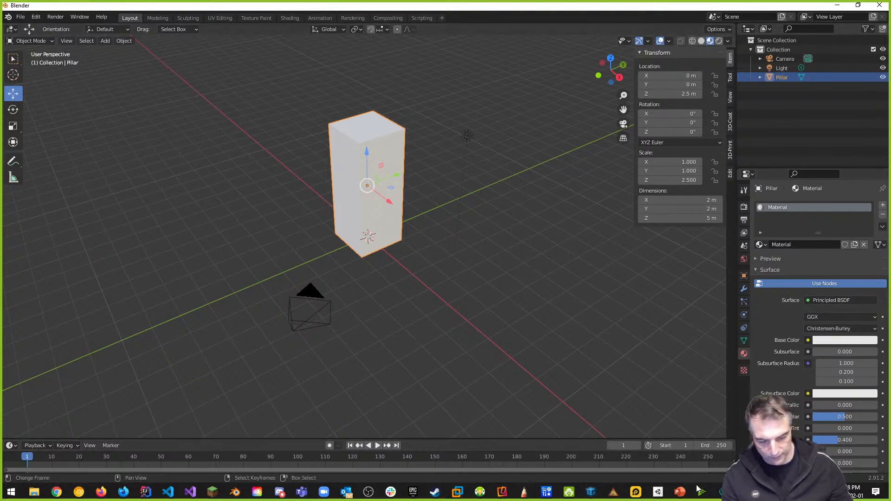
Switch to the Lesson 3 - Lights and Shadow presentation in PowerPoint and go to the Blender Materials title slide, slide 47
{"action": "left_click", "coordinate": [681, 493]}
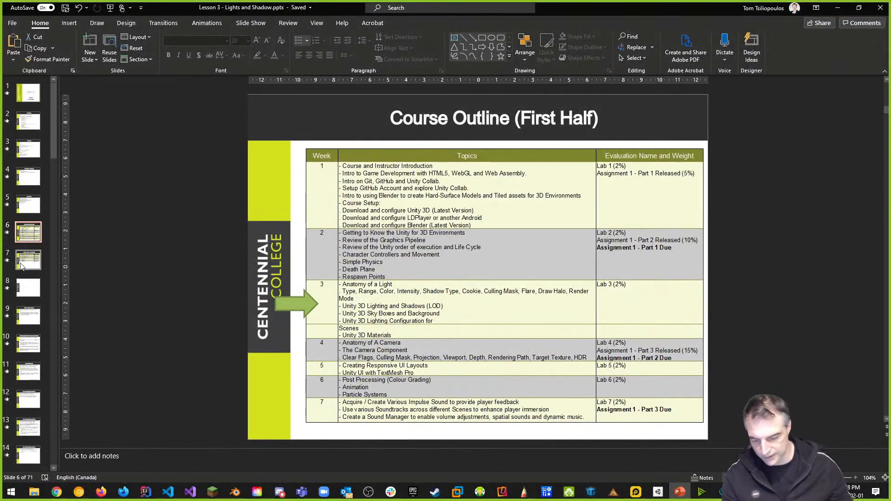
{"action": "scroll", "coordinate": [21, 265], "scroll_direction": "down", "scroll_amount": 1}
{"action": "scroll", "coordinate": [21, 265], "scroll_direction": "down", "scroll_amount": 6}
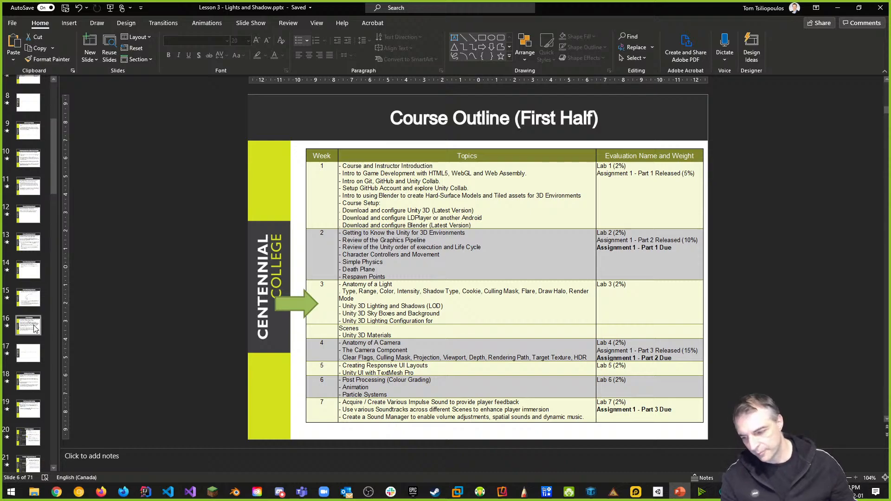
{"action": "scroll", "coordinate": [28, 348], "scroll_direction": "down", "scroll_amount": 9}
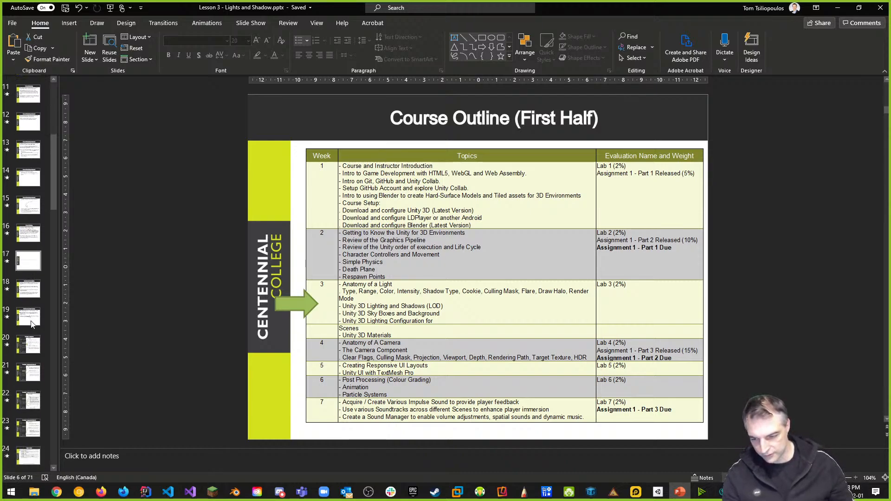
{"action": "scroll", "coordinate": [36, 325], "scroll_direction": "down", "scroll_amount": 6}
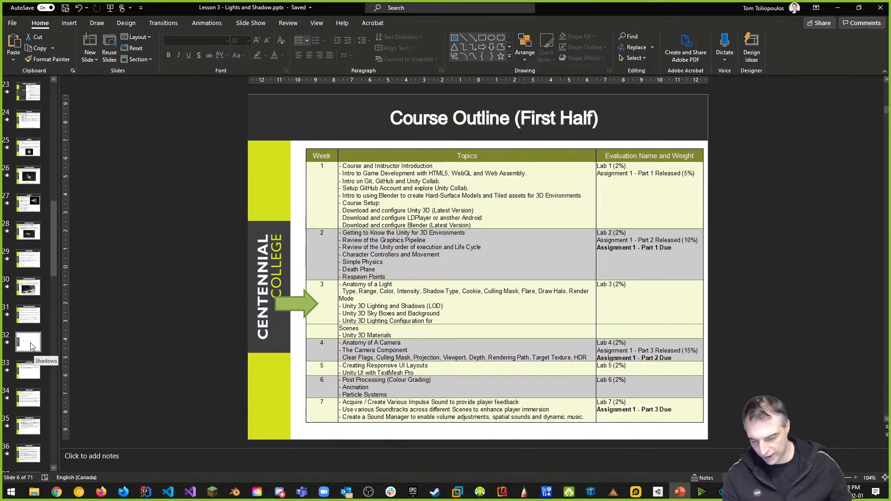
{"action": "scroll", "coordinate": [33, 352], "scroll_direction": "down", "scroll_amount": 6}
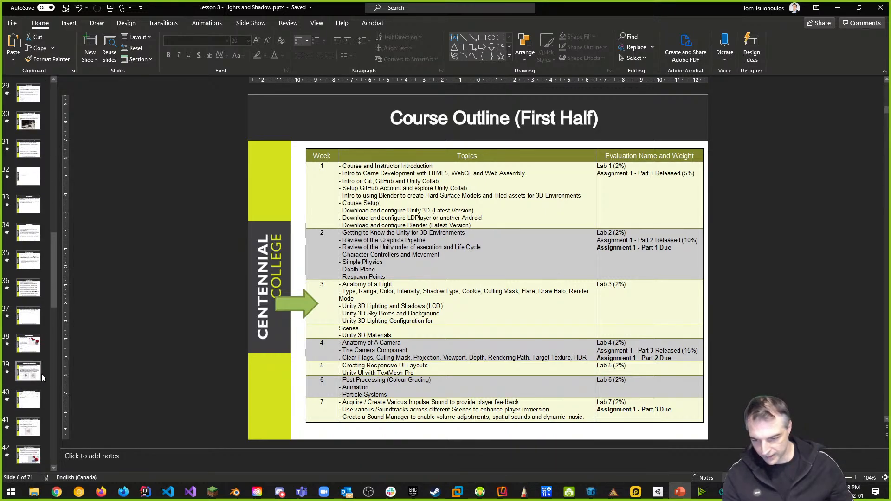
{"action": "scroll", "coordinate": [37, 362], "scroll_direction": "down", "scroll_amount": 5}
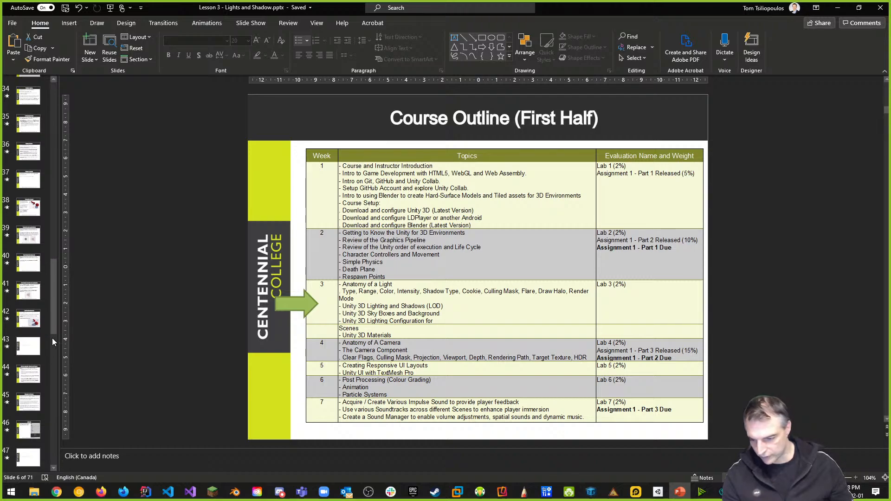
{"action": "scroll", "coordinate": [32, 427], "scroll_direction": "down", "scroll_amount": 1}
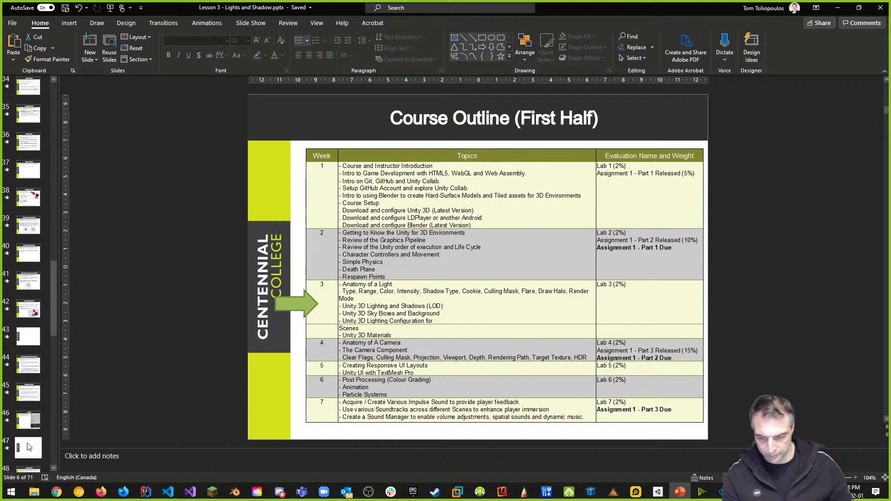
{"action": "left_click", "coordinate": [28, 447]}
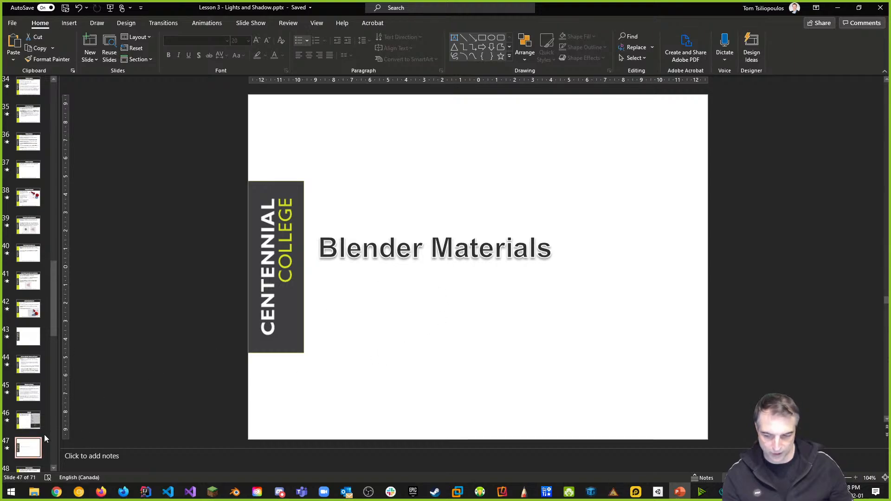
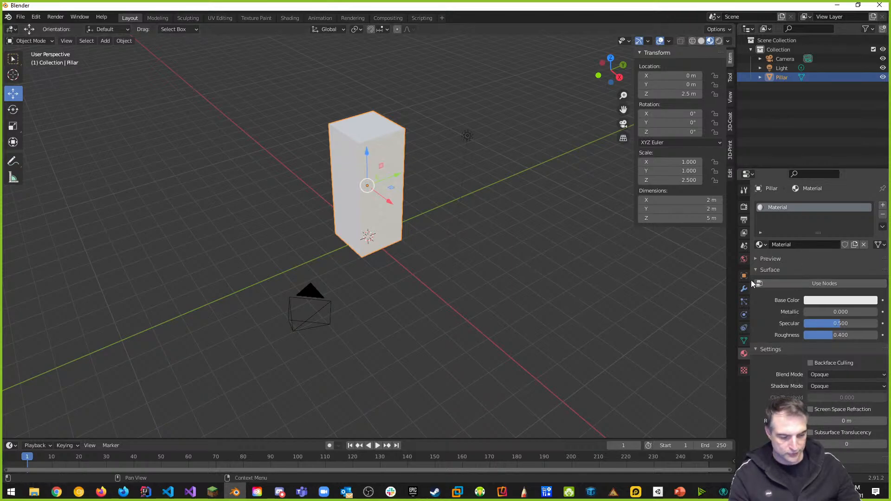
Examine the Pillar's material on its top and side faces from several angles, in both Object Mode and Edit Mode
{"action": "scroll", "coordinate": [346, 133], "scroll_direction": "up", "scroll_amount": 2}
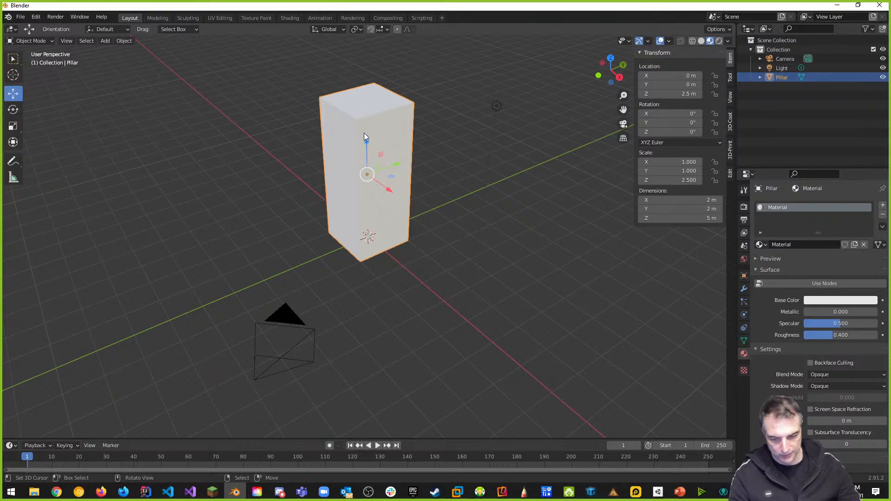
{"action": "middle_click_drag", "start_coordinate": [368, 135], "coordinate": [370, 191], "text": "shift"}
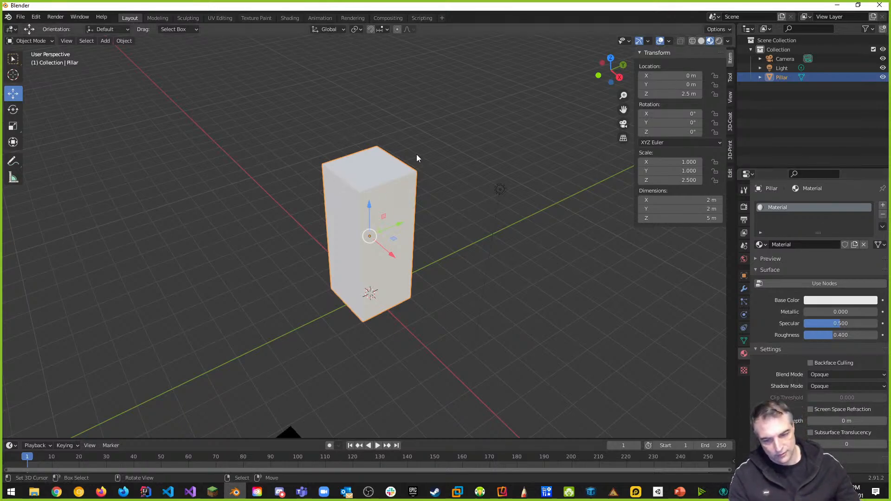
{"action": "middle_click_drag", "start_coordinate": [348, 169], "coordinate": [441, 141]}
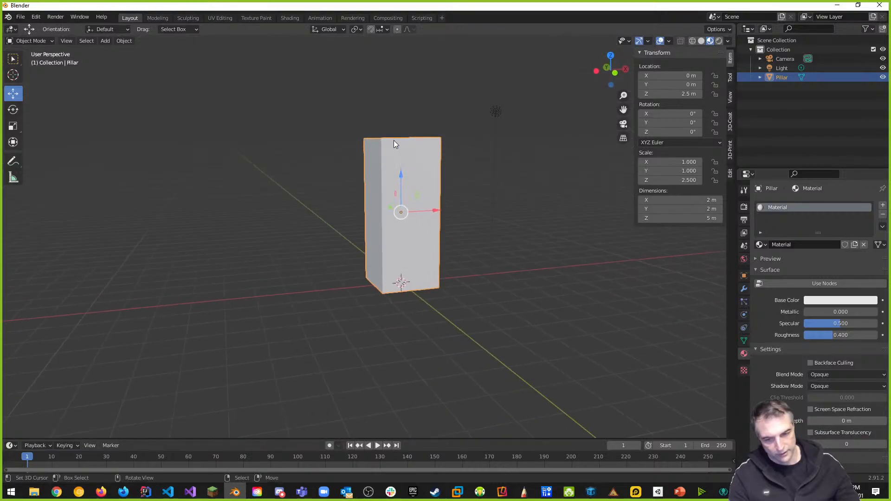
{"action": "middle_click_drag", "start_coordinate": [397, 122], "coordinate": [415, 239]}
{"action": "middle_click_drag", "start_coordinate": [452, 187], "coordinate": [431, 195]}
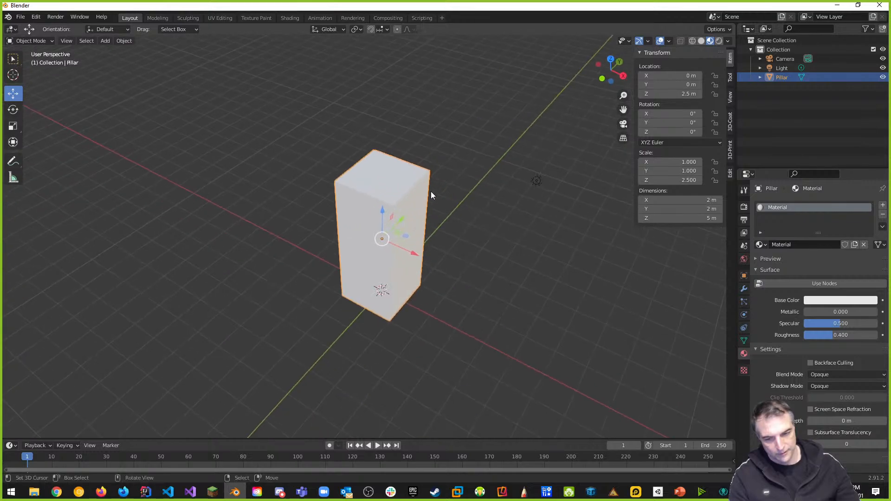
{"action": "key", "text": "Tab"}
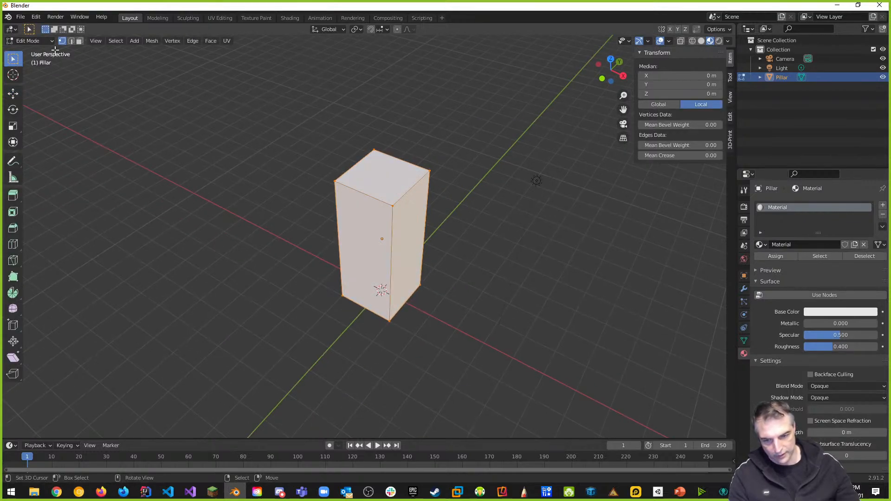
{"action": "middle_click_drag", "start_coordinate": [316, 204], "coordinate": [490, 219]}
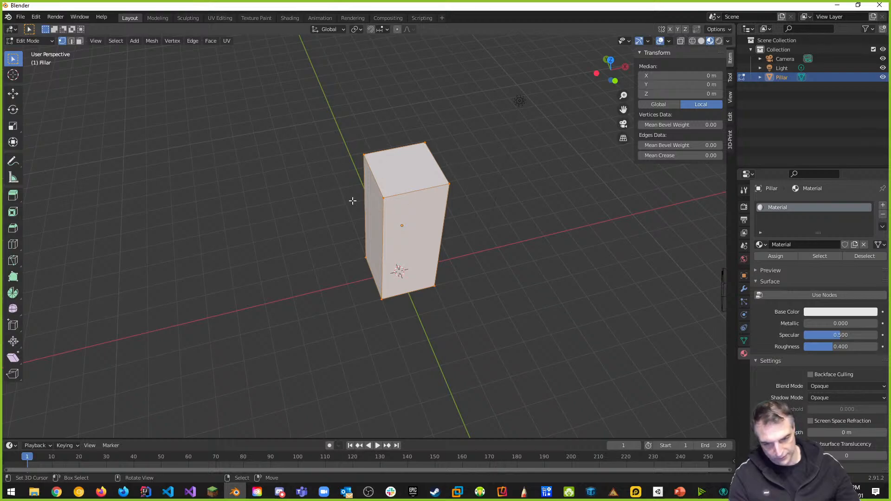
{"action": "middle_click_drag", "start_coordinate": [479, 210], "coordinate": [428, 203]}
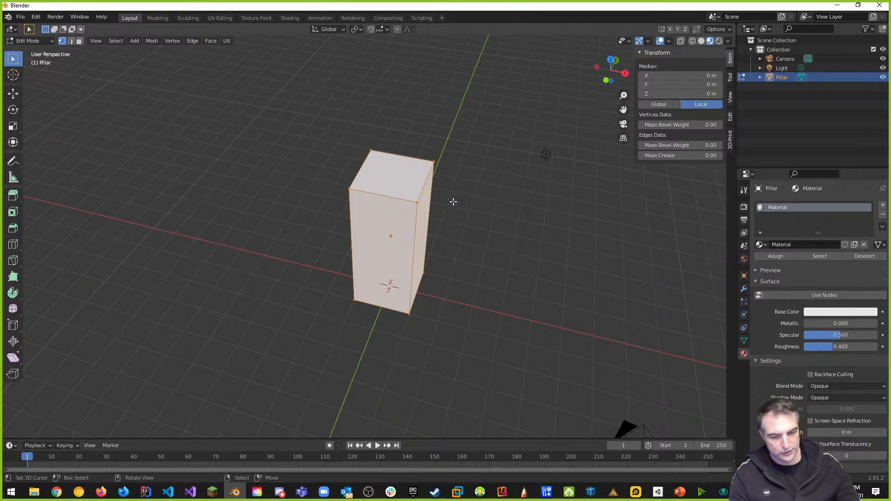
{"action": "middle_click_drag", "start_coordinate": [443, 220], "coordinate": [470, 212]}
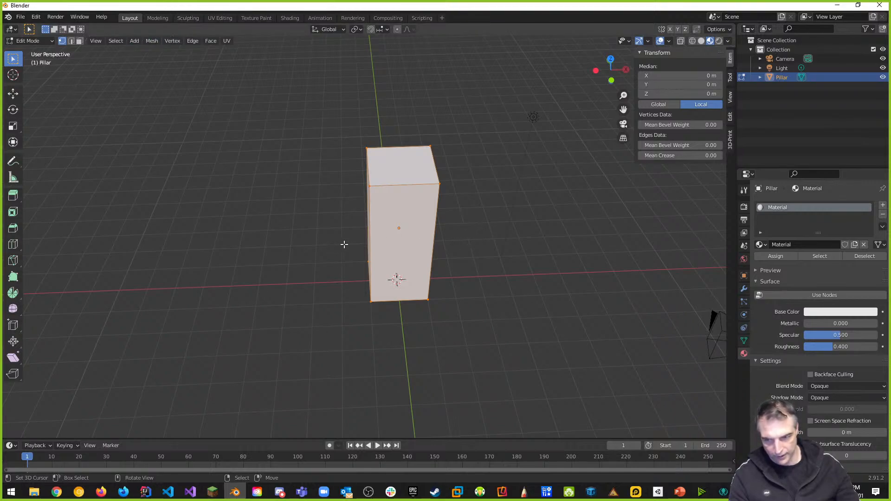
{"action": "key", "text": "Tab"}
{"action": "middle_click_drag", "start_coordinate": [388, 236], "coordinate": [410, 252]}
{"action": "middle_click_drag", "start_coordinate": [415, 218], "coordinate": [444, 249]}
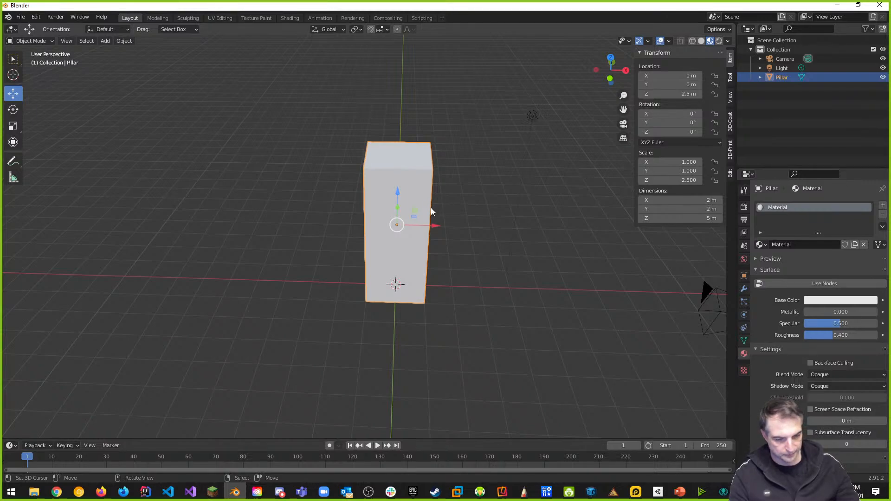
{"action": "middle_click_drag", "start_coordinate": [558, 221], "coordinate": [311, 253]}
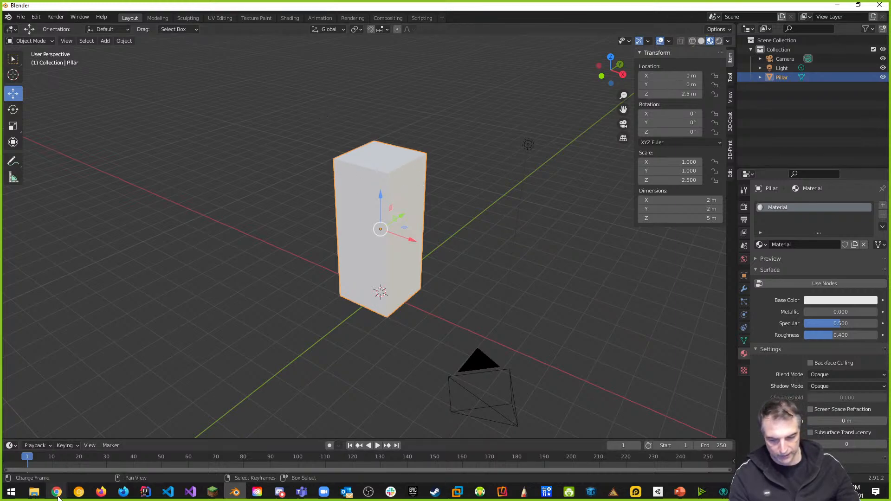
Switch to the GitHub browser window in Chrome and open a new tab
{"action": "mouse_move", "coordinate": [57, 497]}
{"action": "left_click", "coordinate": [50, 448]}
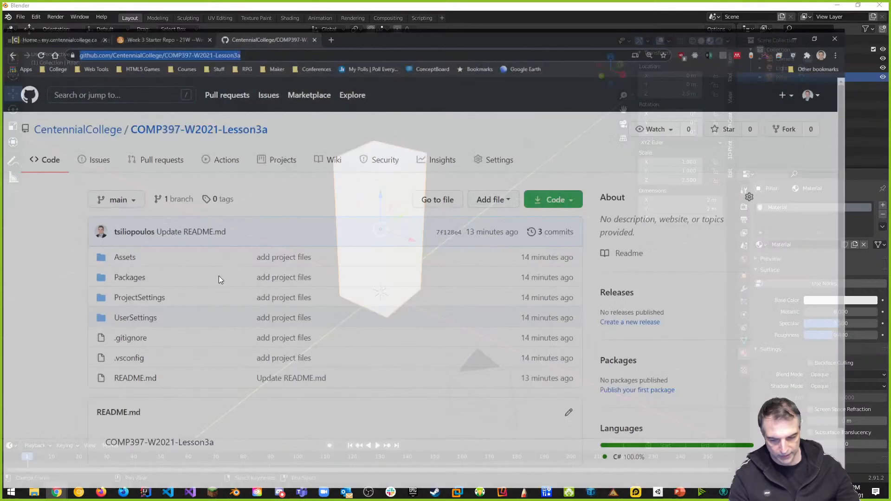
{"action": "left_click", "coordinate": [344, 10]}
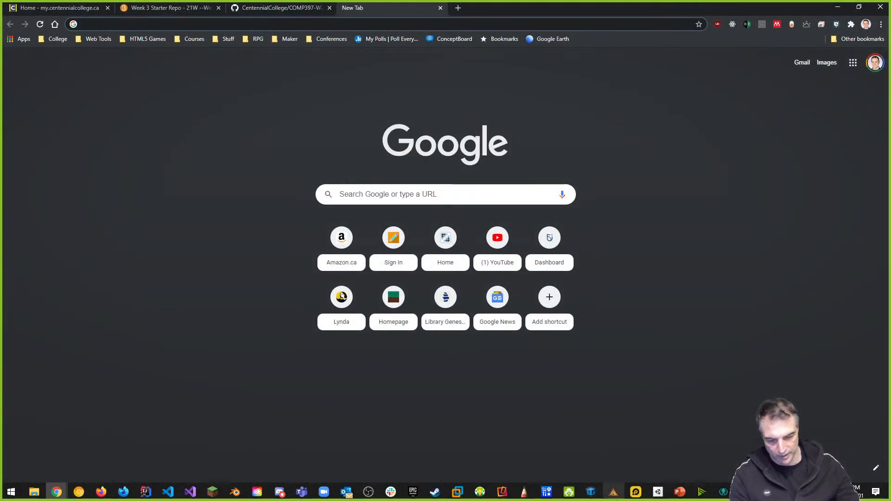
Switch to the Lesson 3 presentation in PowerPoint, go to slide 3, This Week, and highlight the mesh and texture download items
{"action": "left_click", "coordinate": [680, 492]}
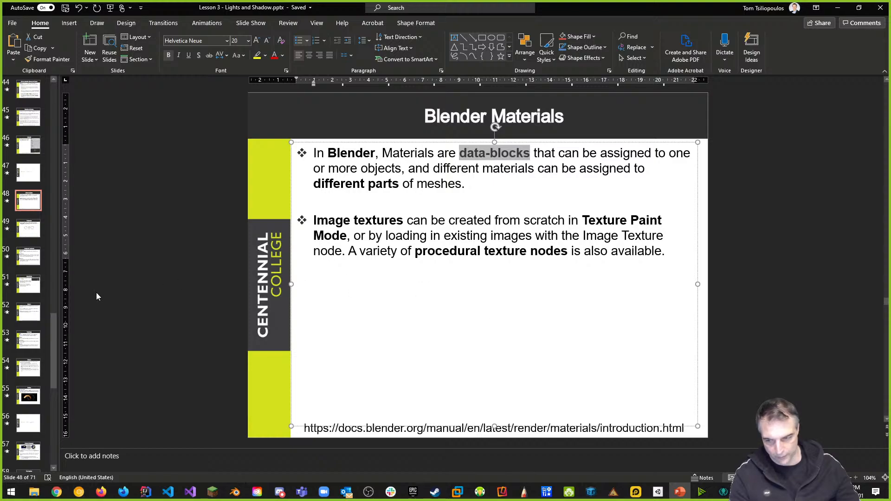
{"action": "left_click_drag", "start_coordinate": [55, 332], "coordinate": [79, 86]}
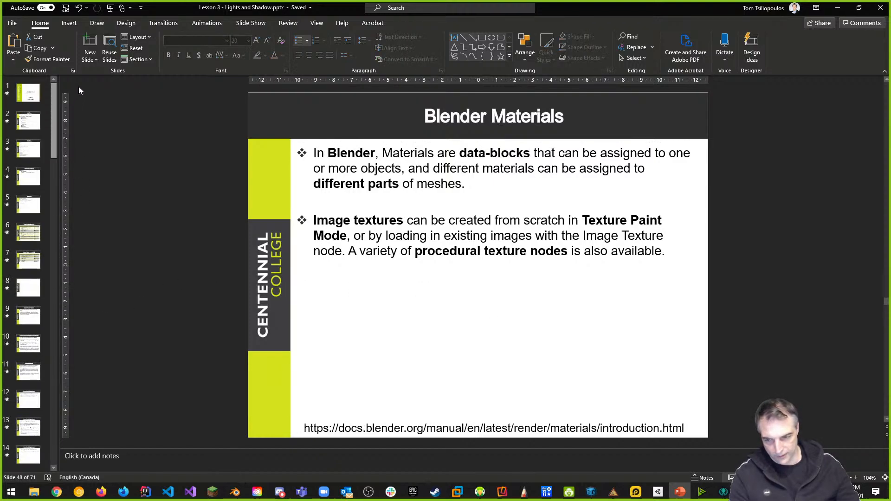
{"action": "left_click", "coordinate": [28, 150]}
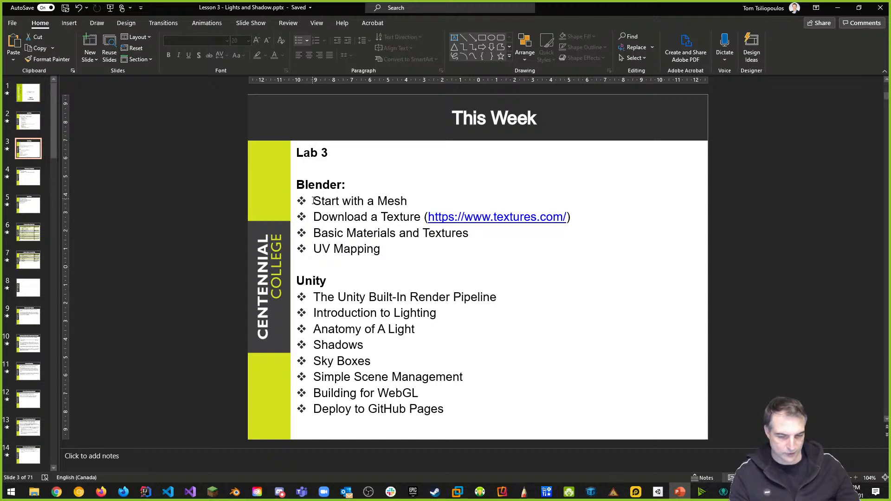
{"action": "left_click_drag", "start_coordinate": [314, 200], "coordinate": [406, 196]}
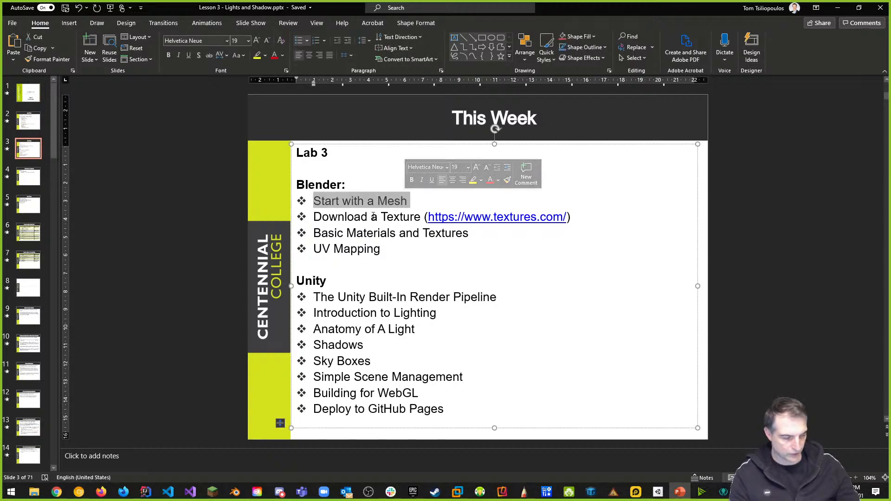
{"action": "left_click_drag", "start_coordinate": [315, 216], "coordinate": [576, 219]}
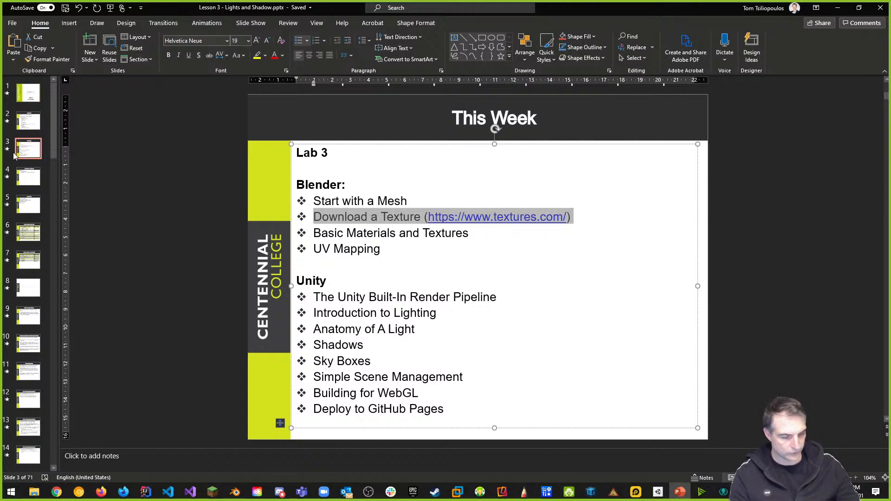
{"action": "left_click", "coordinate": [462, 233]}
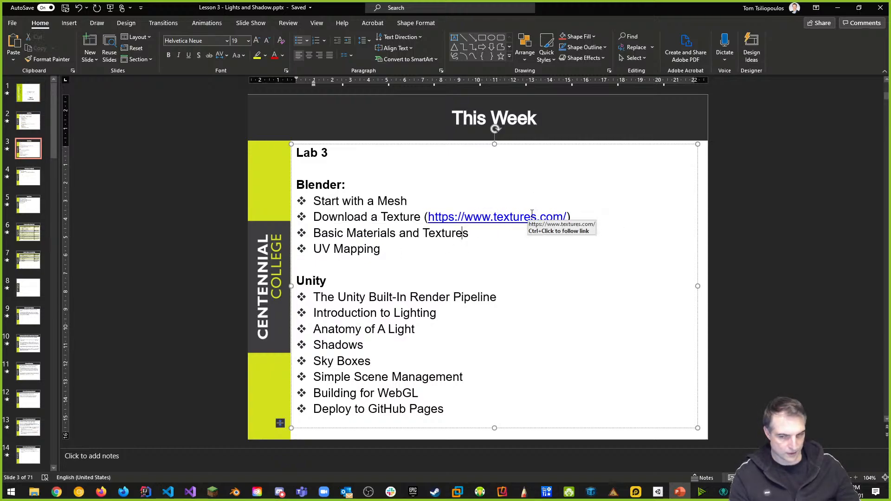
Switch back to Chrome, load textures.com in the new tab, and enter its texture library from the site's home page
{"action": "left_click", "coordinate": [56, 492]}
{"action": "left_click", "coordinate": [68, 462]}
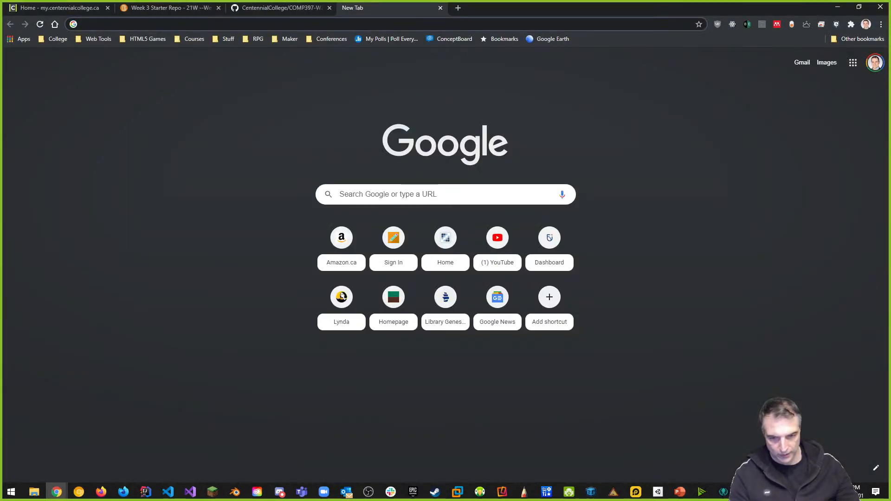
{"action": "left_click", "coordinate": [336, 23]}
{"action": "type", "text": "te"}
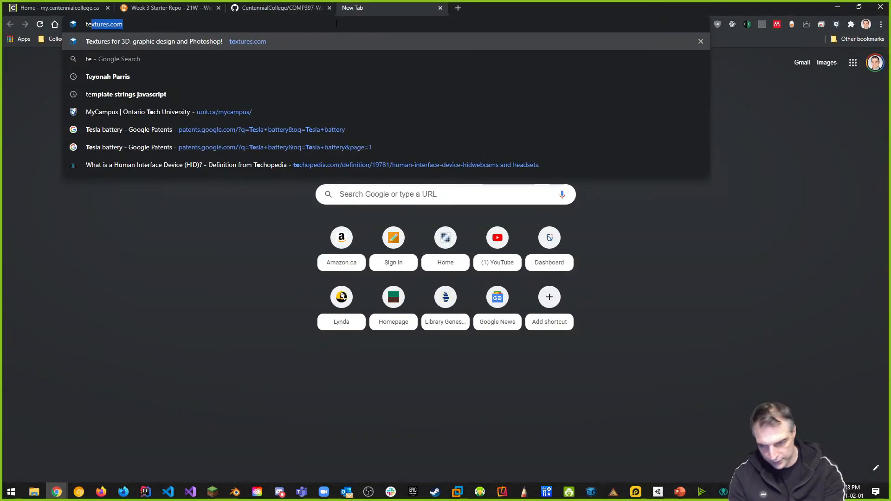
{"action": "key", "text": "Return"}
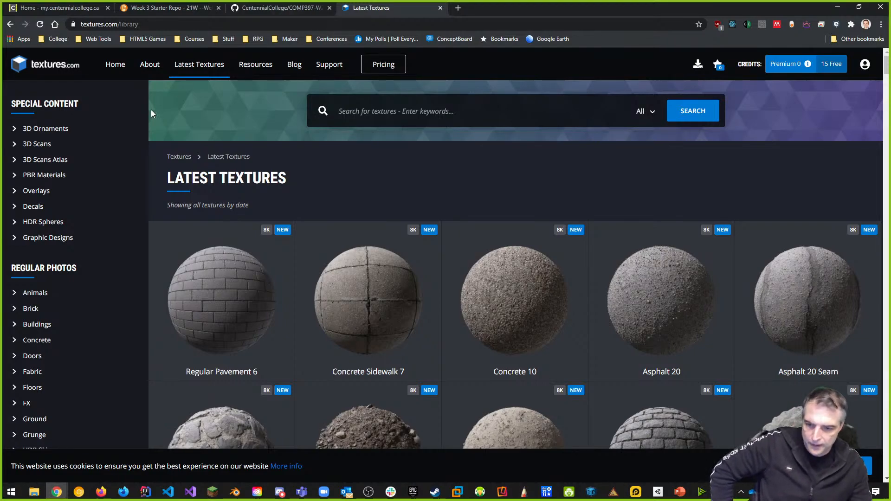
{"action": "left_click", "coordinate": [111, 67]}
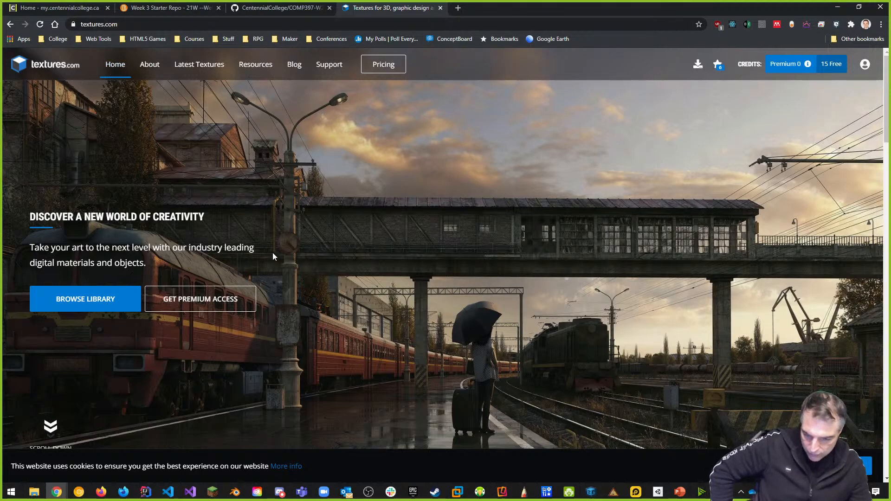
{"action": "left_click", "coordinate": [100, 300]}
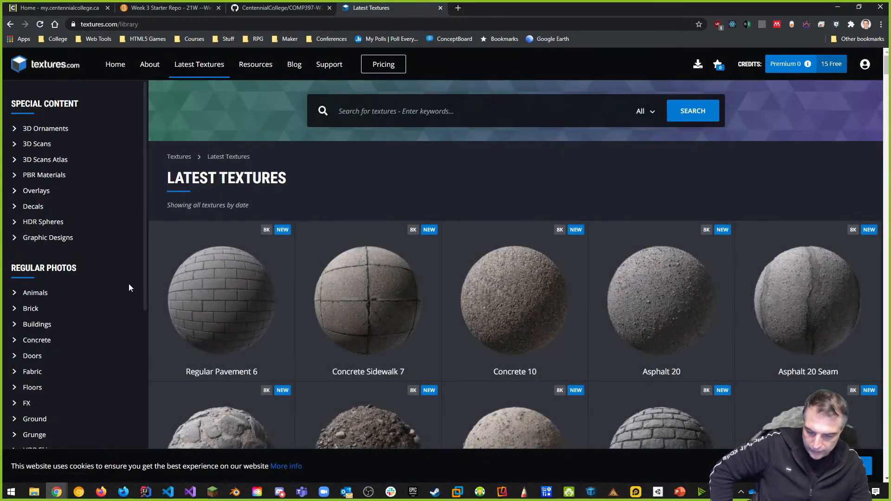
Examine the latest textures in the library and the full list of texture categories
{"action": "scroll", "coordinate": [275, 308], "scroll_direction": "down", "scroll_amount": 2}
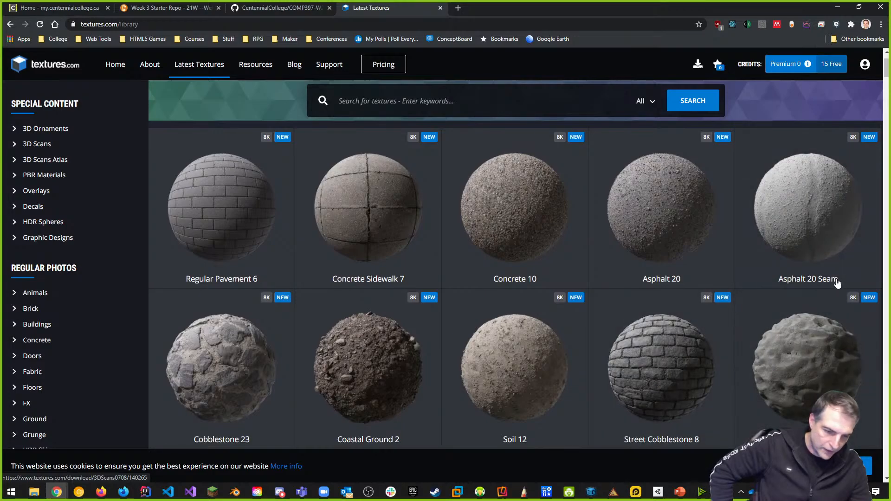
{"action": "scroll", "coordinate": [690, 411], "scroll_direction": "down", "scroll_amount": 2}
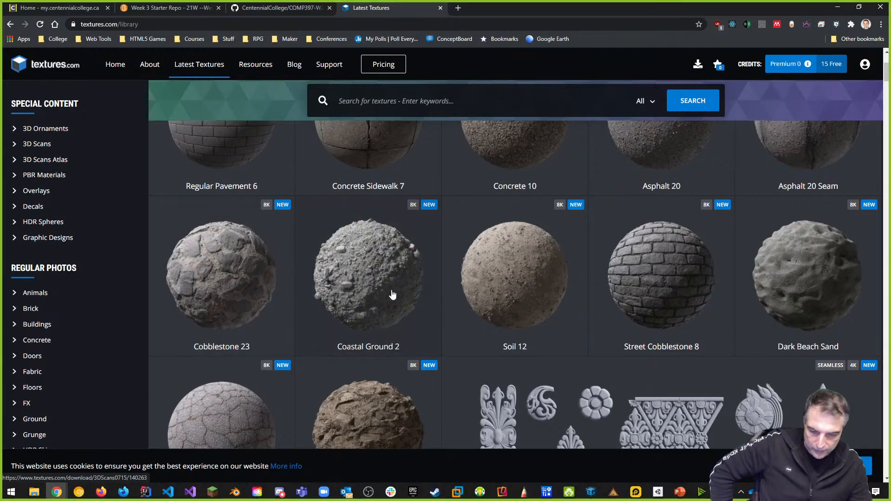
{"action": "scroll", "coordinate": [390, 294], "scroll_direction": "down", "scroll_amount": 2}
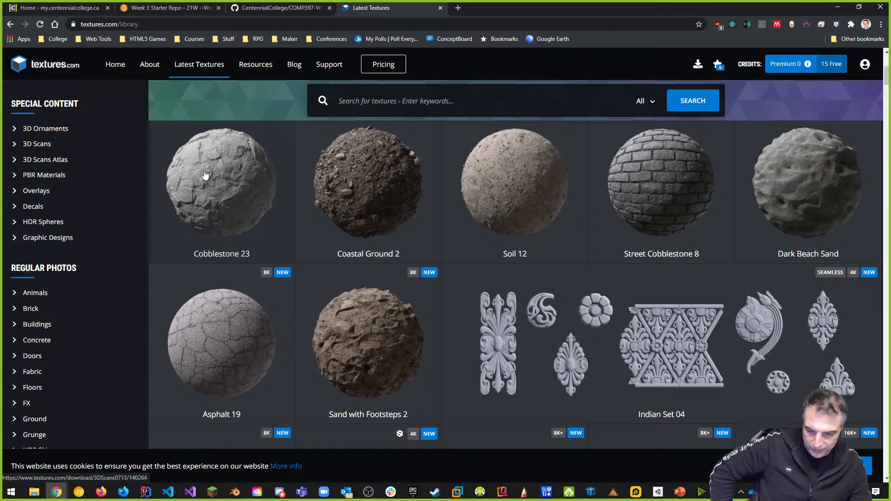
{"action": "scroll", "coordinate": [259, 353], "scroll_direction": "down", "scroll_amount": 2}
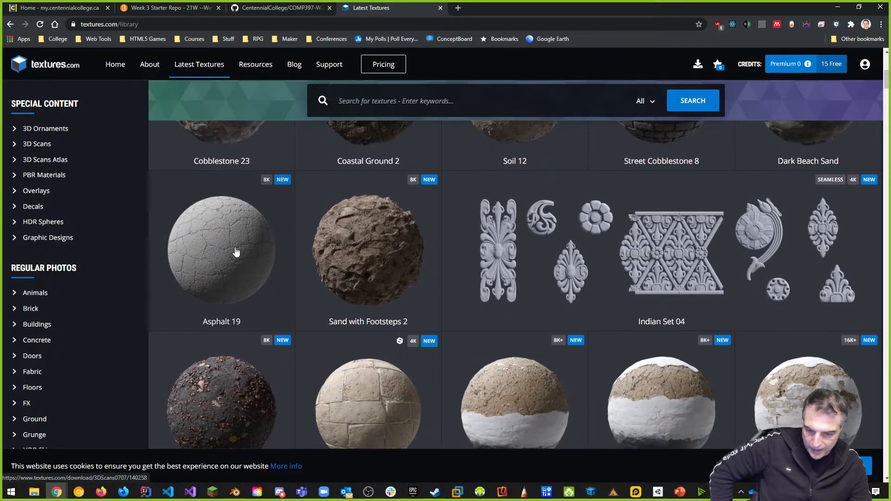
{"action": "scroll", "coordinate": [239, 254], "scroll_direction": "down", "scroll_amount": 4}
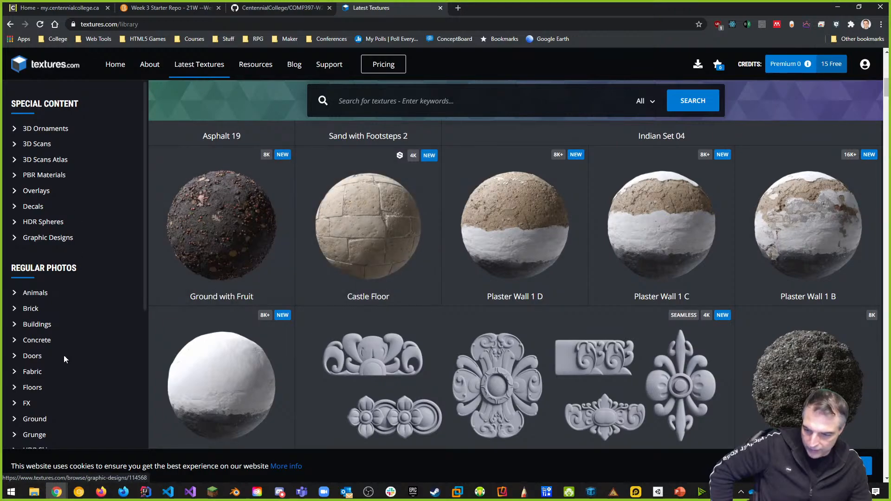
{"action": "scroll", "coordinate": [63, 335], "scroll_direction": "down", "scroll_amount": 6}
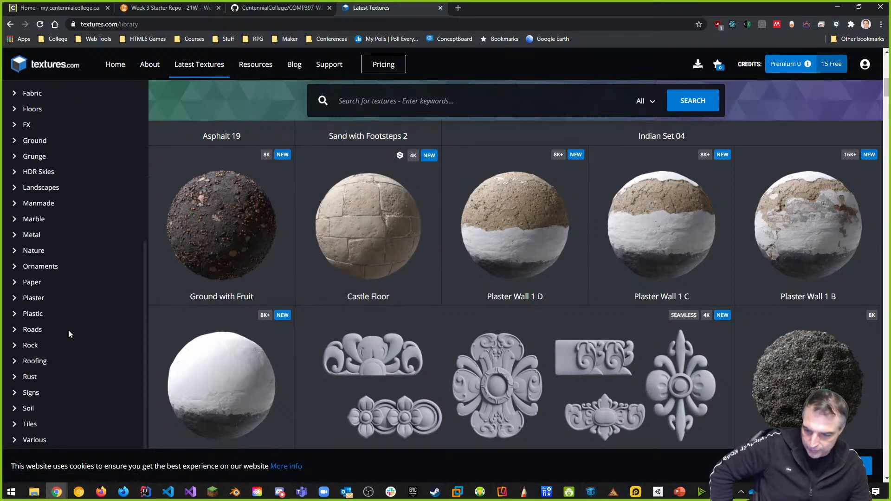
{"action": "scroll", "coordinate": [72, 325], "scroll_direction": "down", "scroll_amount": 3}
{"action": "scroll", "coordinate": [61, 295], "scroll_direction": "up", "scroll_amount": 2}
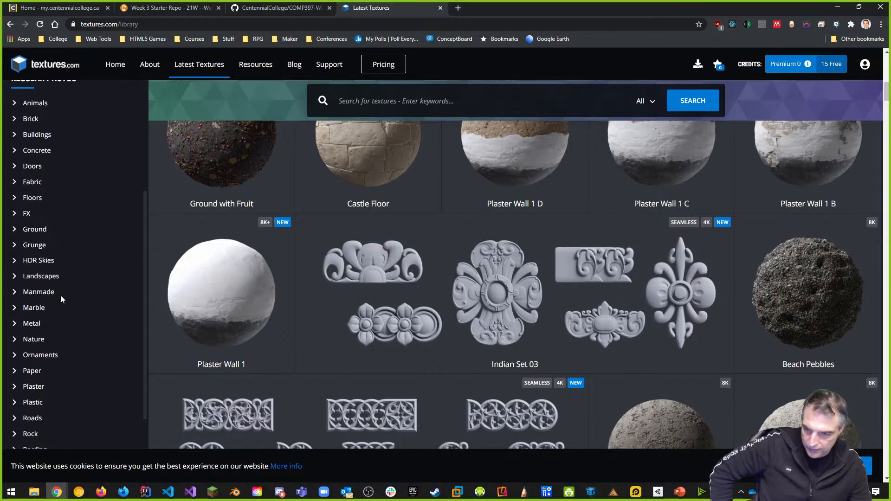
{"action": "scroll", "coordinate": [60, 295], "scroll_direction": "up", "scroll_amount": 4}
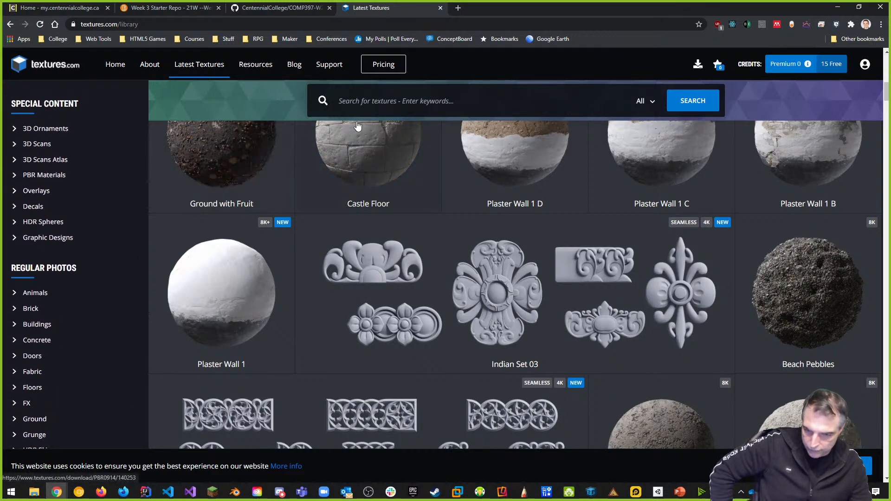
Search the texture library for "wall" and look through the stone and cobblestone results
{"action": "left_click", "coordinate": [365, 110]}
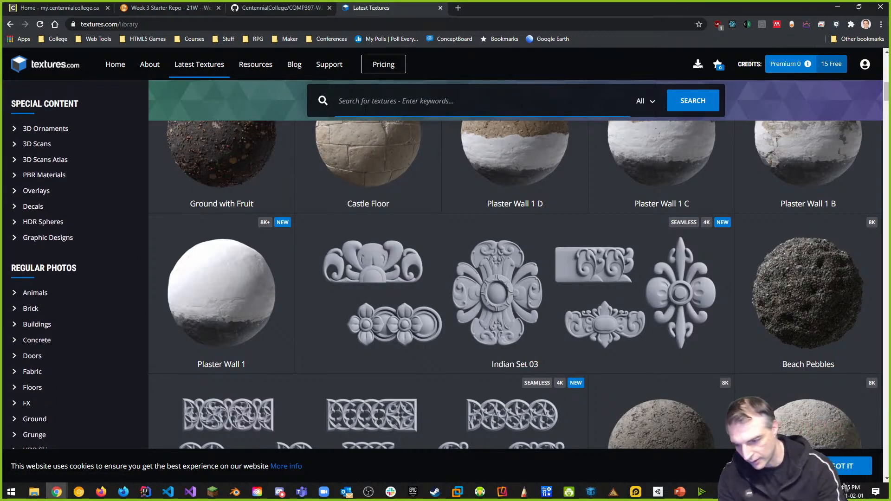
{"action": "type", "text": "wall"}
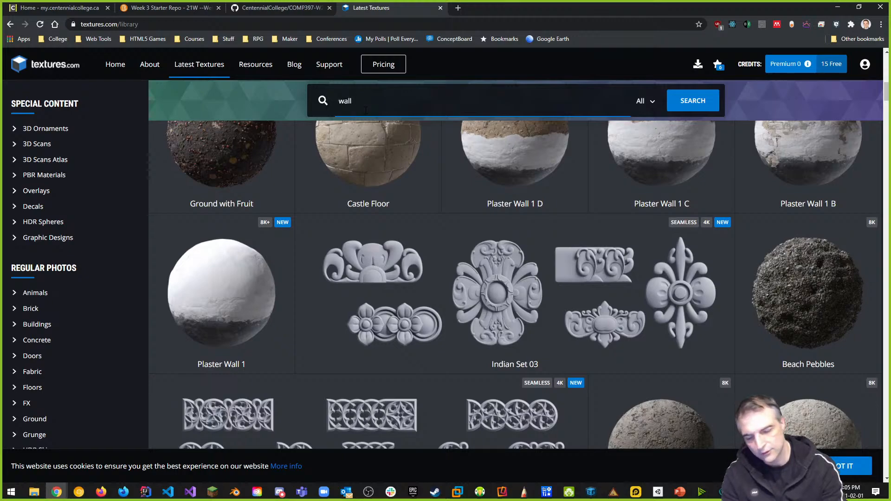
{"action": "key", "text": "Return"}
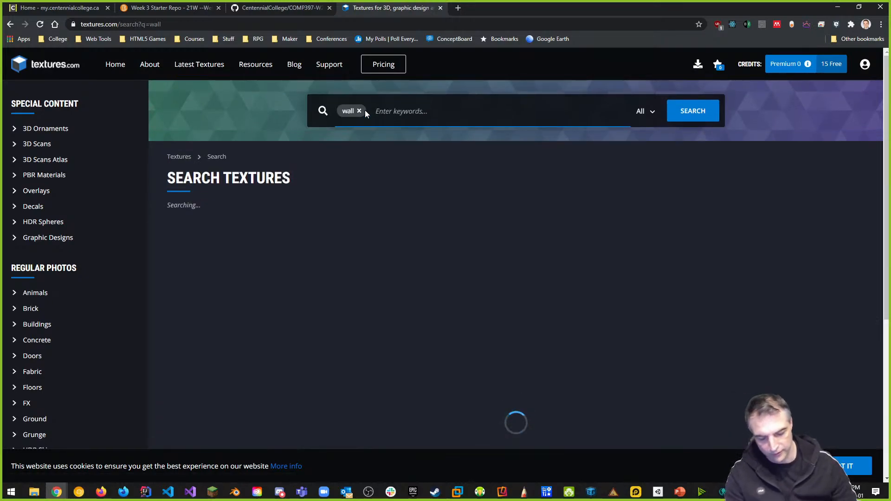
{"action": "scroll", "coordinate": [511, 377], "scroll_direction": "down", "scroll_amount": 1}
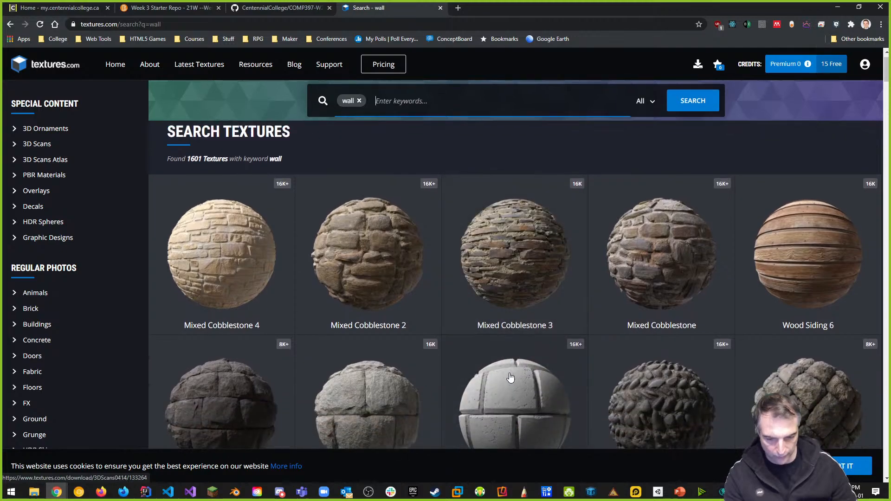
{"action": "scroll", "coordinate": [413, 341], "scroll_direction": "down", "scroll_amount": 1}
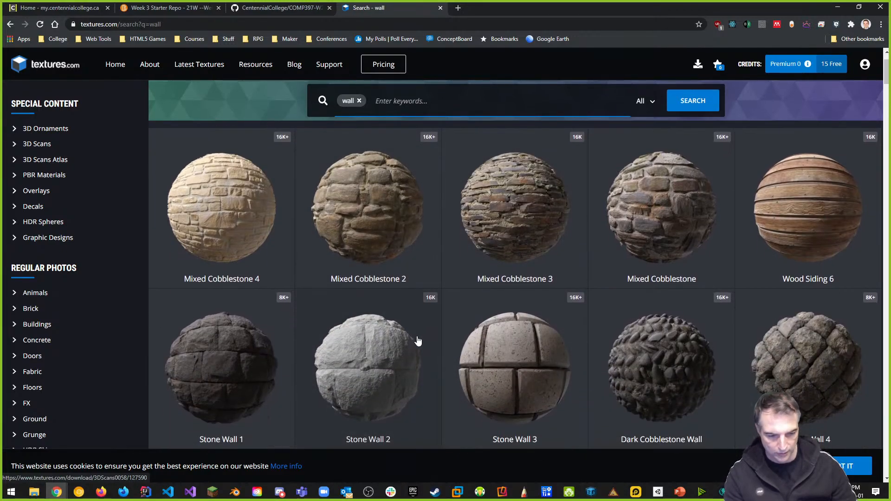
{"action": "scroll", "coordinate": [548, 411], "scroll_direction": "down", "scroll_amount": 1}
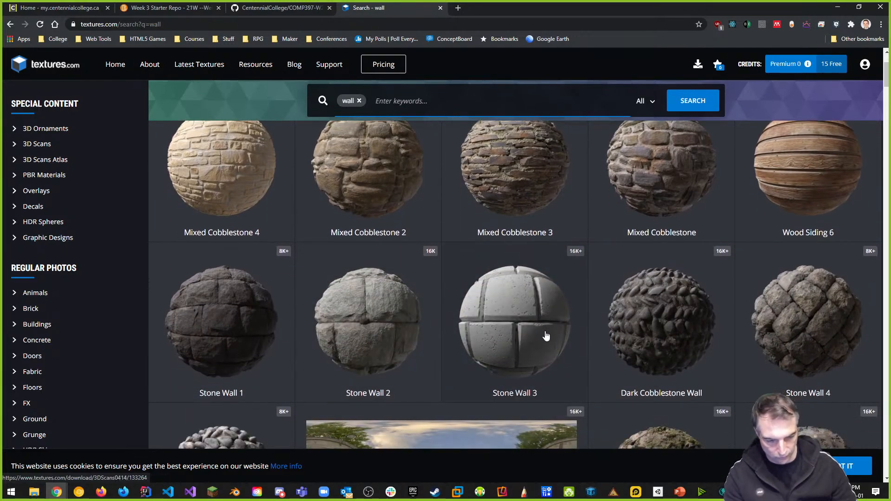
{"action": "scroll", "coordinate": [464, 342], "scroll_direction": "down", "scroll_amount": 2}
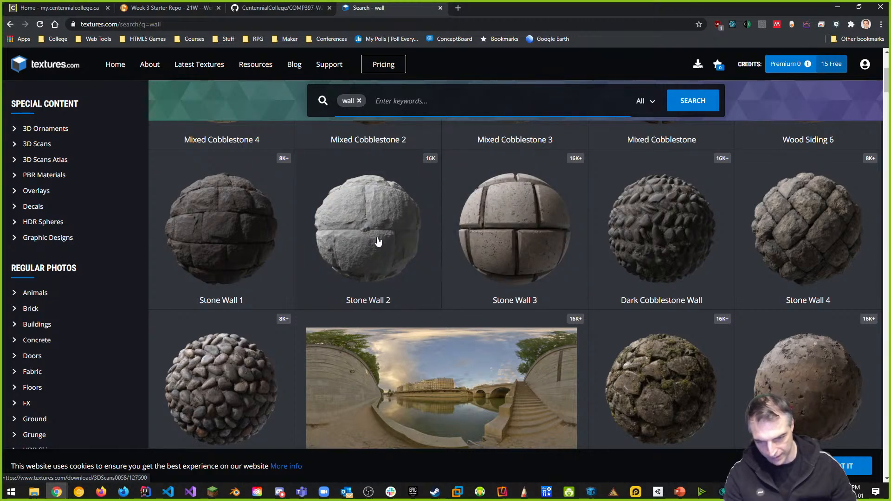
Return to the textures.com home page, reopen the texture library, and repeat the search for "wall"
{"action": "left_click", "coordinate": [113, 65]}
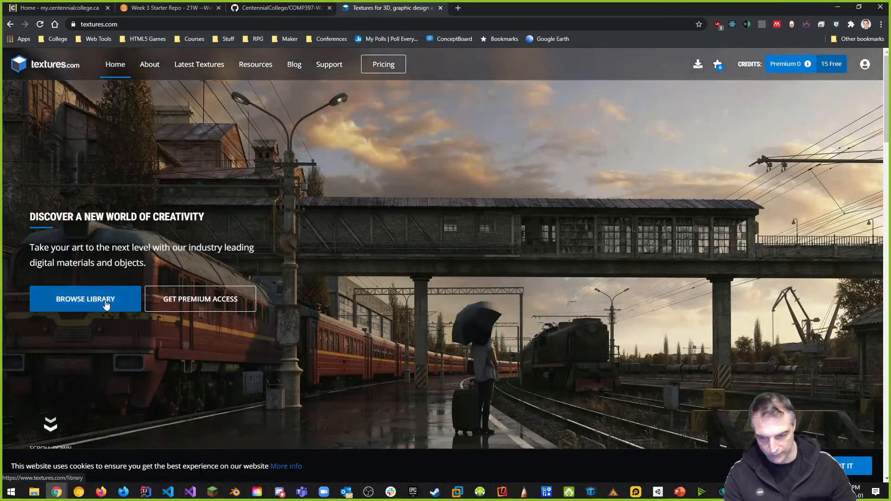
{"action": "left_click", "coordinate": [105, 302]}
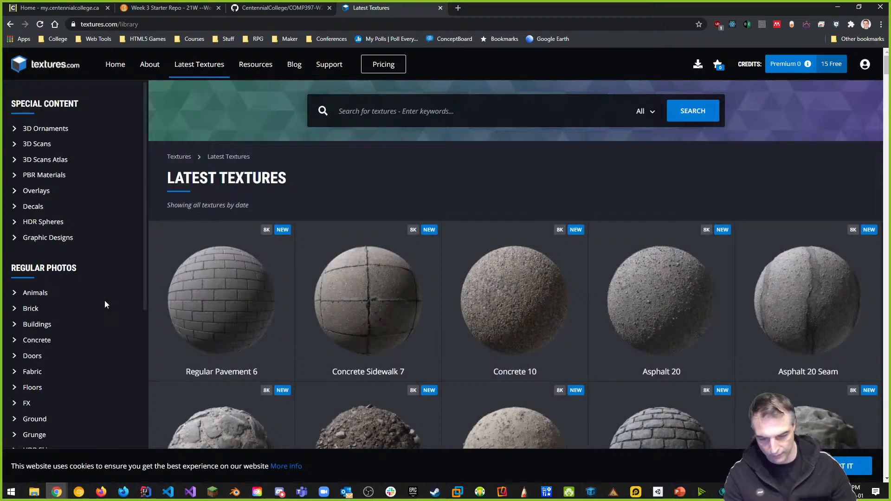
{"action": "left_click", "coordinate": [389, 113]}
{"action": "type", "text": "wa"}
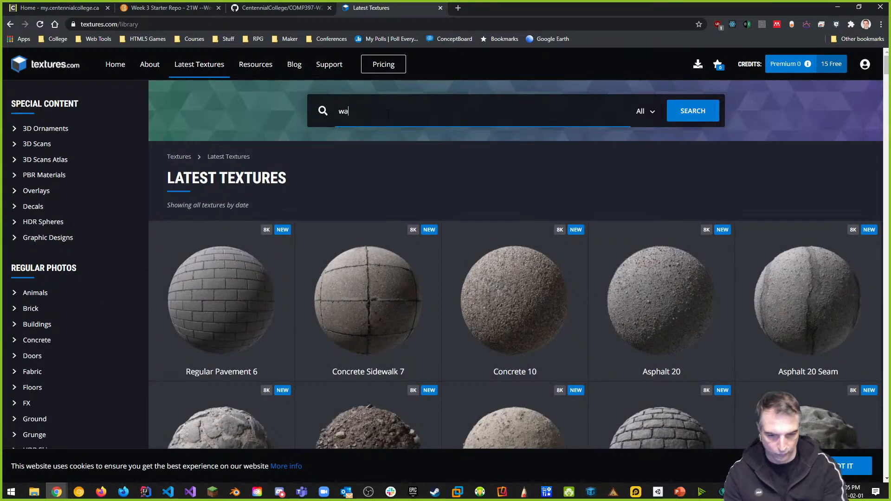
{"action": "type", "text": "ll"}
{"action": "key", "text": "Return"}
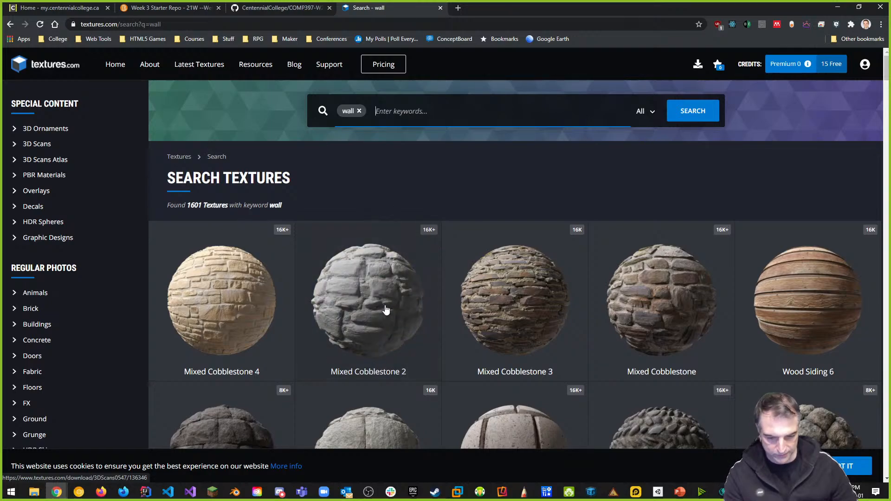
Open the Stone Wall 2 texture from the search results and show its flat maps
{"action": "scroll", "coordinate": [385, 309], "scroll_direction": "down", "scroll_amount": 4}
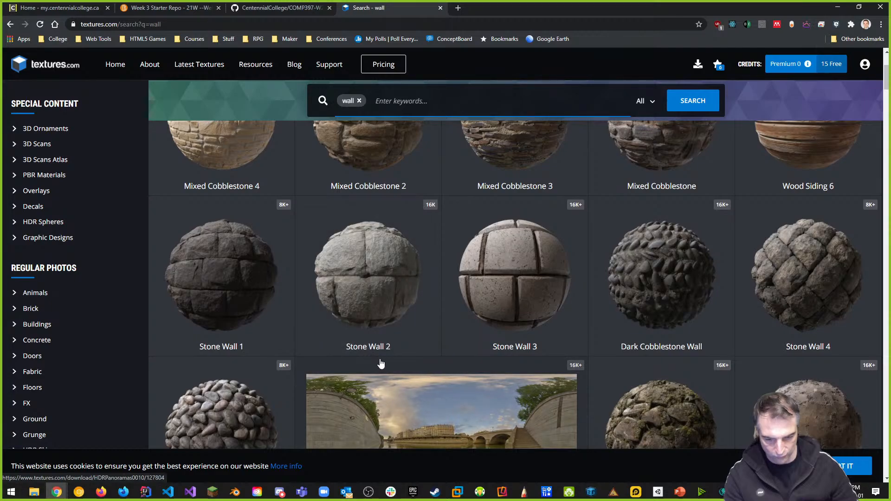
{"action": "left_click", "coordinate": [360, 299]}
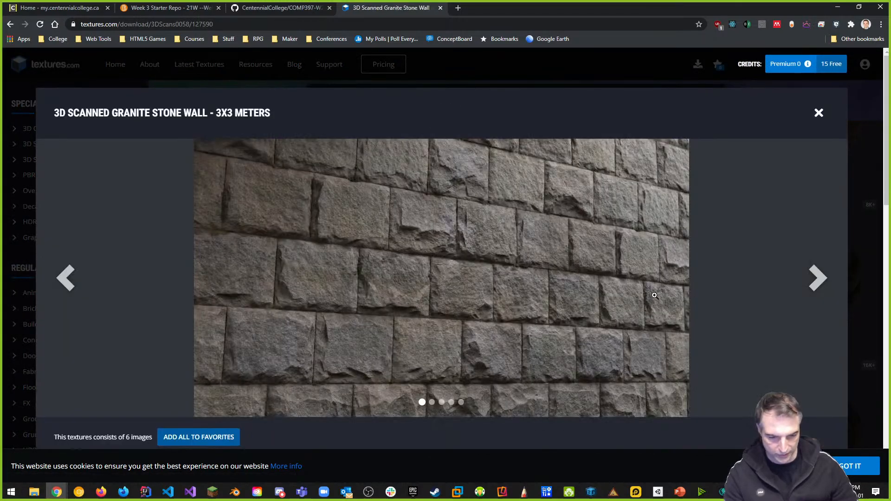
{"action": "scroll", "coordinate": [636, 284], "scroll_direction": "down", "scroll_amount": 5}
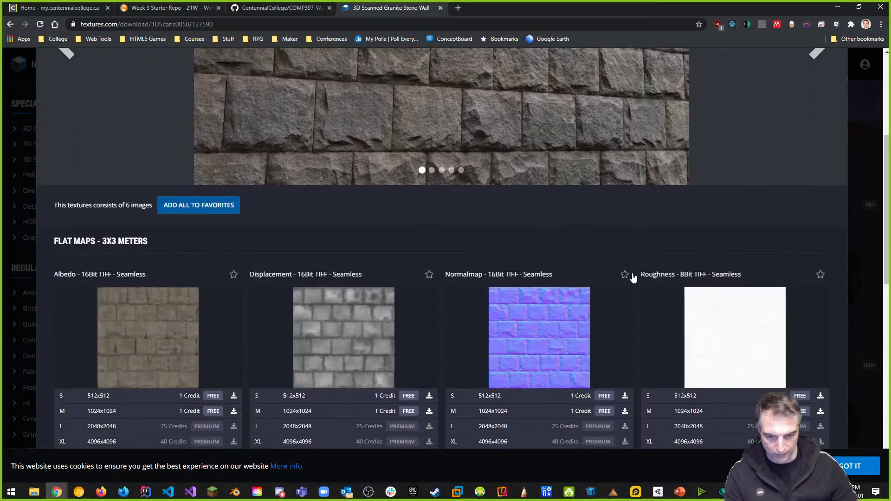
Examine the granite stone wall preview and compare its albedo, displacement, normal and roughness flat maps with their available sizes
{"action": "scroll", "coordinate": [633, 277], "scroll_direction": "up", "scroll_amount": 5}
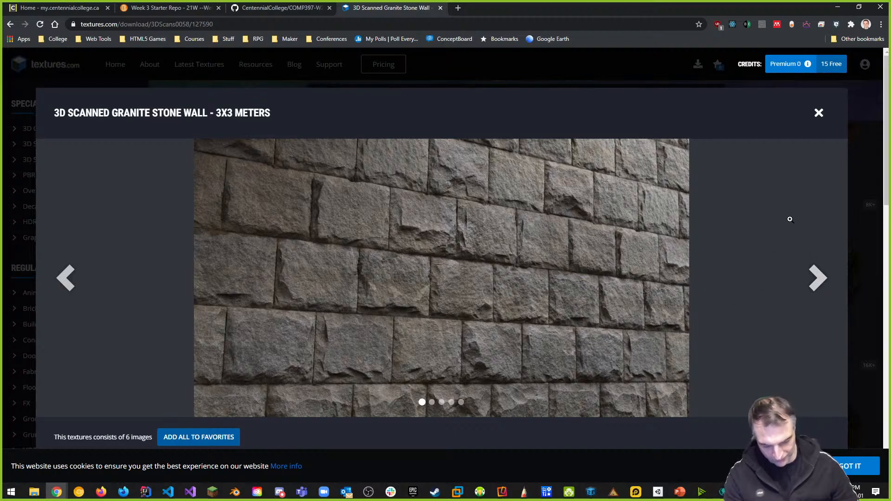
{"action": "scroll", "coordinate": [598, 263], "scroll_direction": "down", "scroll_amount": 9}
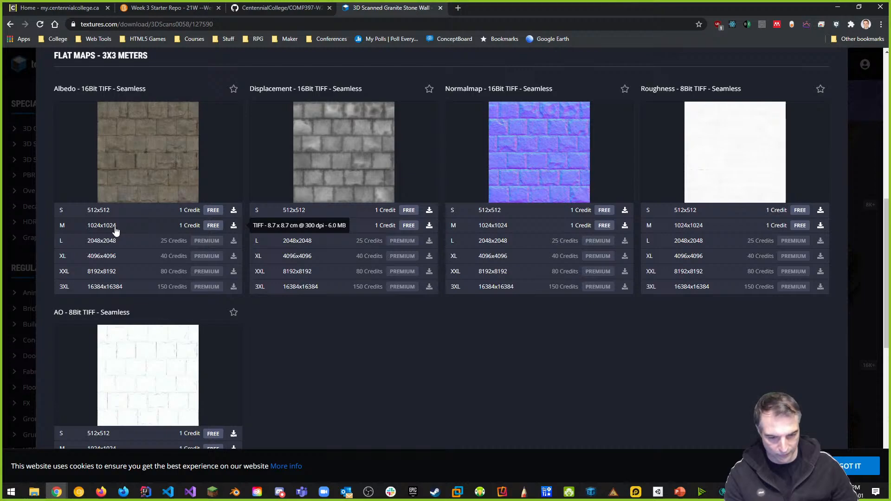
{"action": "scroll", "coordinate": [666, 330], "scroll_direction": "up", "scroll_amount": 1}
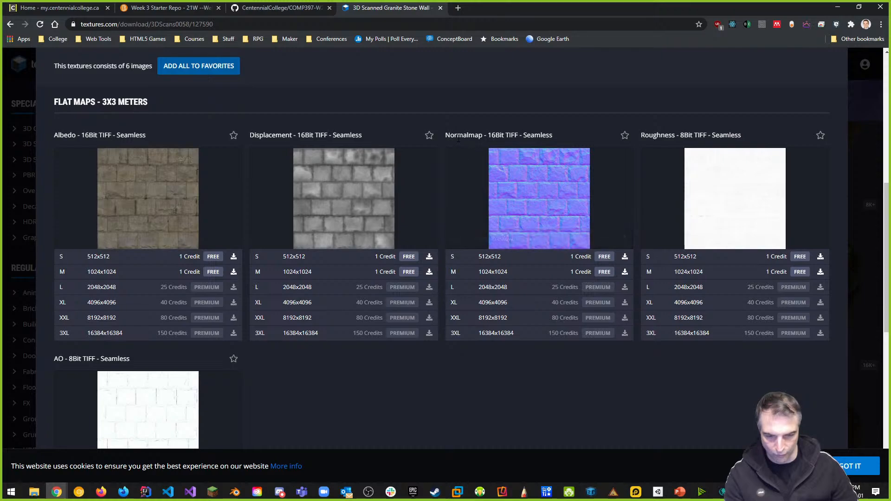
{"action": "mouse_move", "coordinate": [534, 173]}
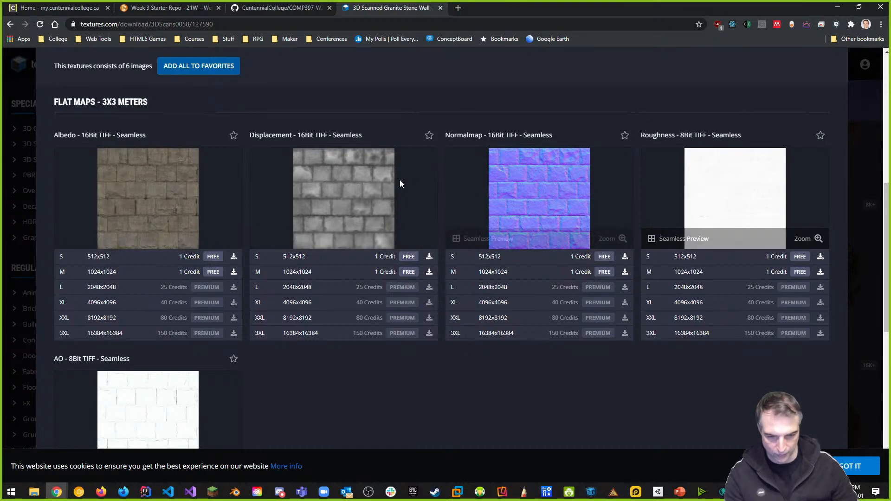
{"action": "mouse_move", "coordinate": [138, 179]}
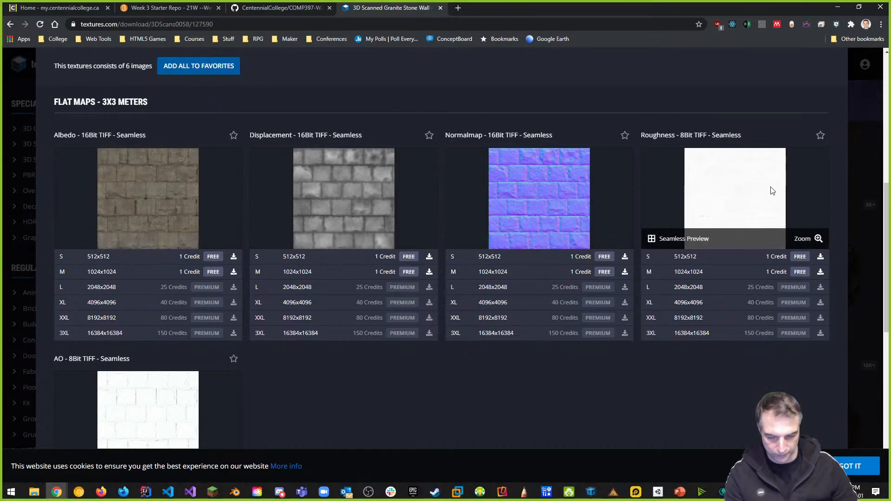
{"action": "mouse_move", "coordinate": [185, 163]}
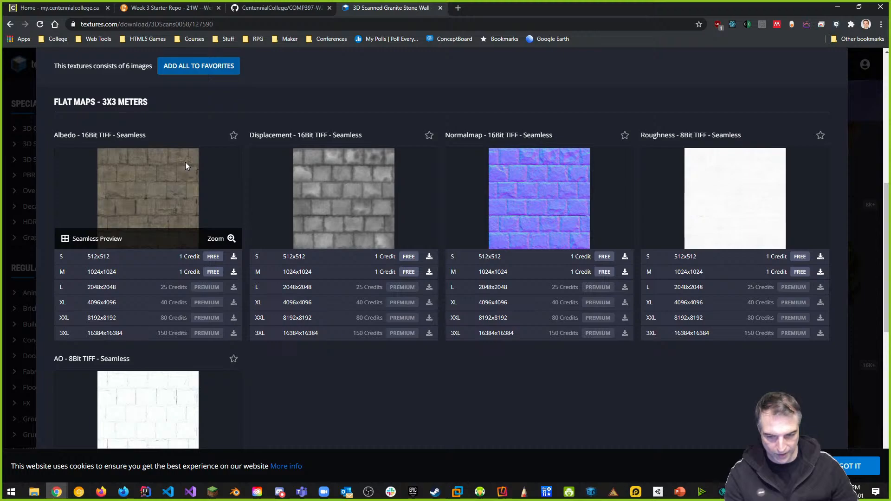
{"action": "mouse_move", "coordinate": [769, 196]}
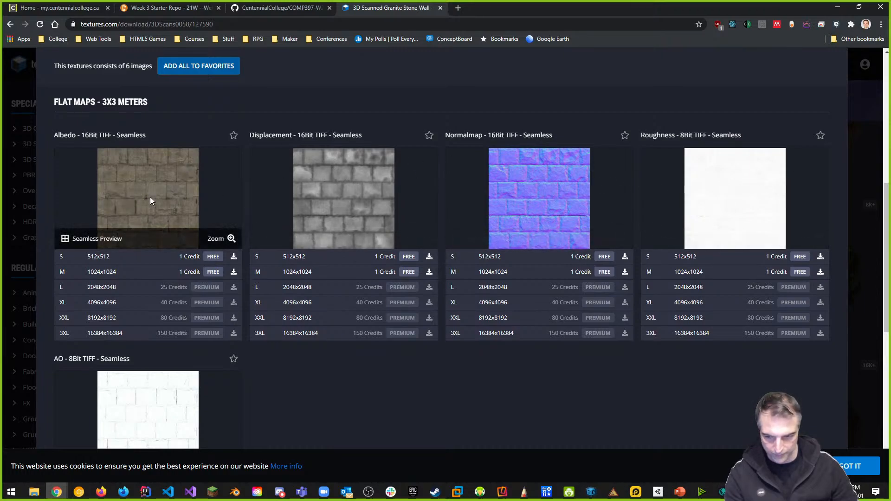
{"action": "mouse_move", "coordinate": [294, 188]}
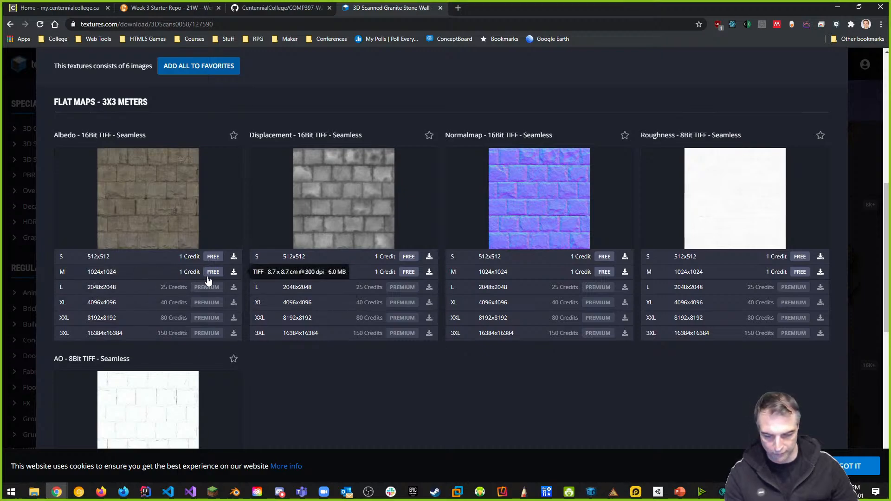
Download the 1024x1024 albedo map and save it in Downloads as TexturesCom_Wall_Stone2_3x3_1K_albedo.tif, keeping the TIF file type
{"action": "left_click", "coordinate": [234, 273]}
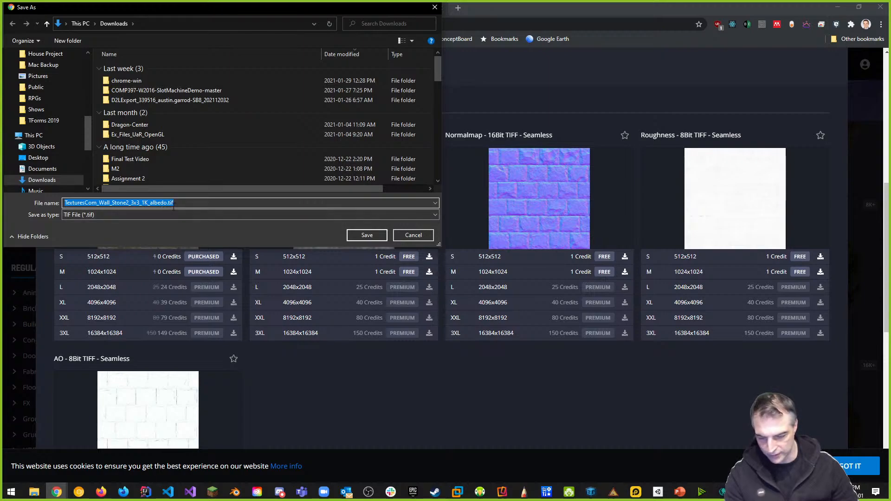
{"action": "left_click", "coordinate": [124, 216]}
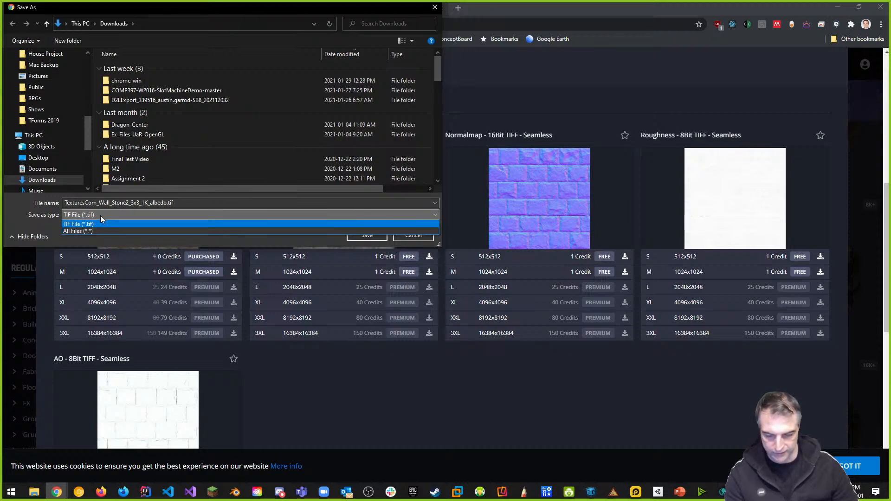
{"action": "left_click", "coordinate": [149, 223]}
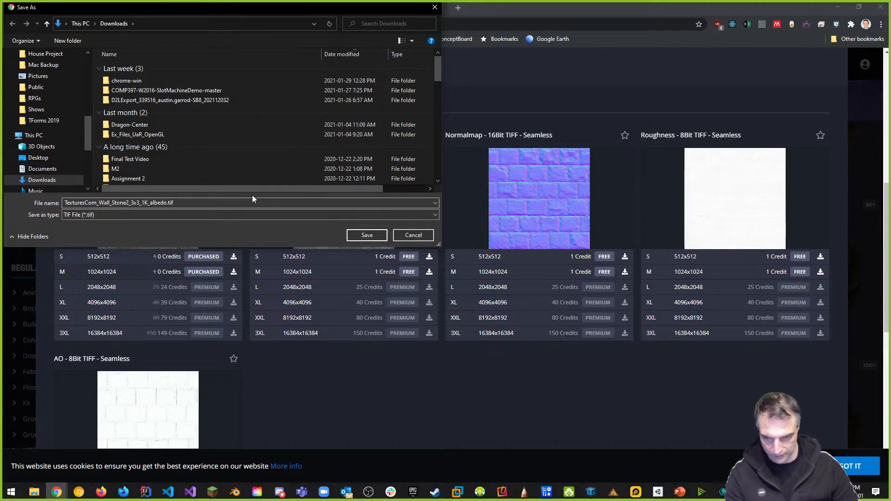
{"action": "left_click", "coordinate": [376, 236]}
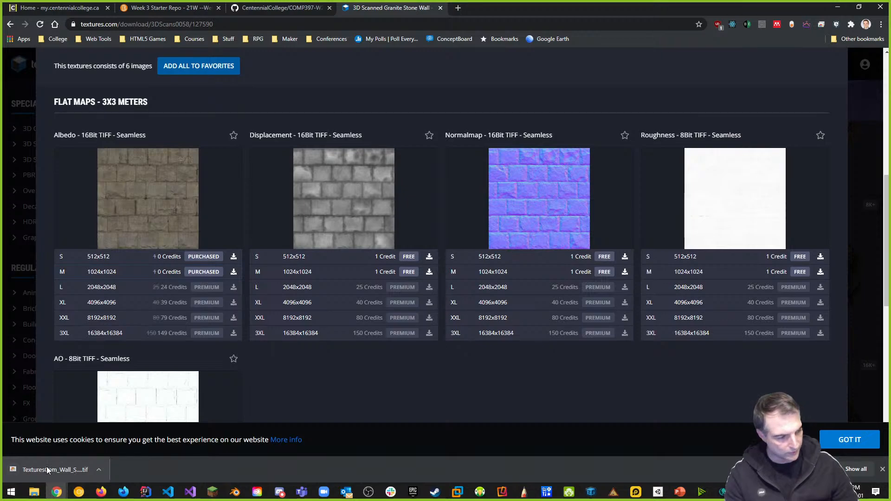
{"action": "left_click", "coordinate": [48, 466]}
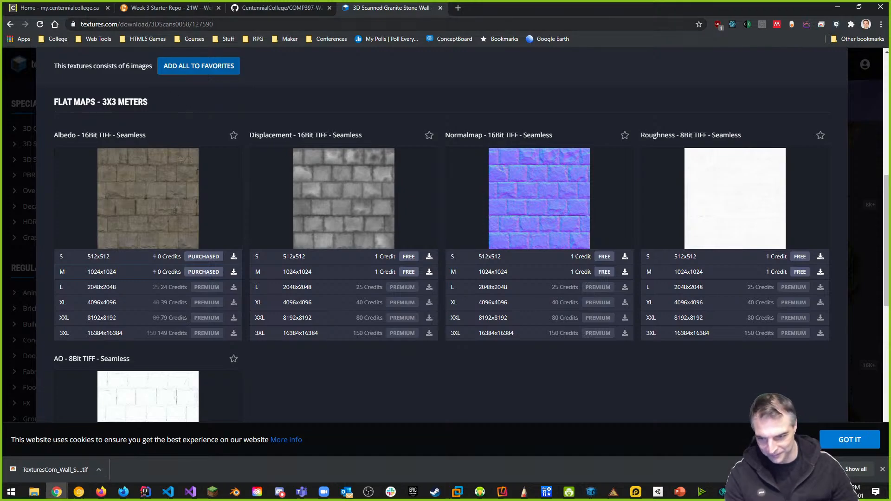
Return to the Web Game Programming course page and open the Course Lecture module of Week 3: Lighting in 3D
{"action": "left_click", "coordinate": [146, 7]}
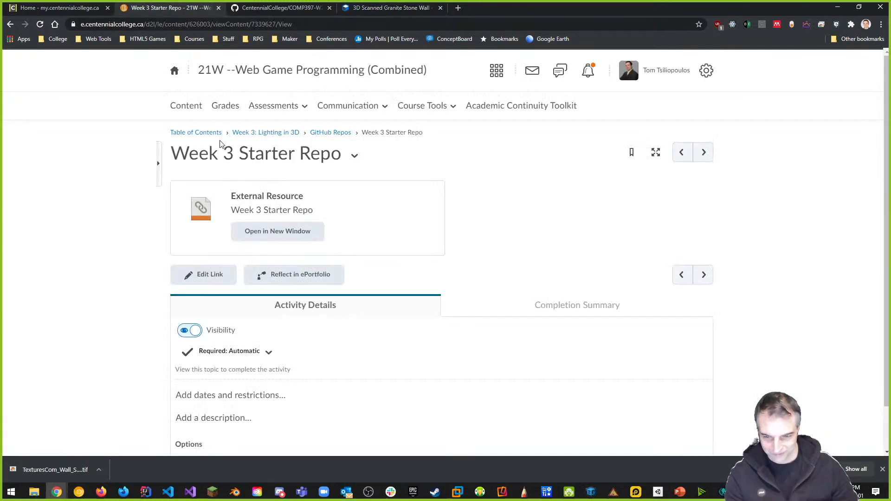
{"action": "left_click", "coordinate": [326, 133]}
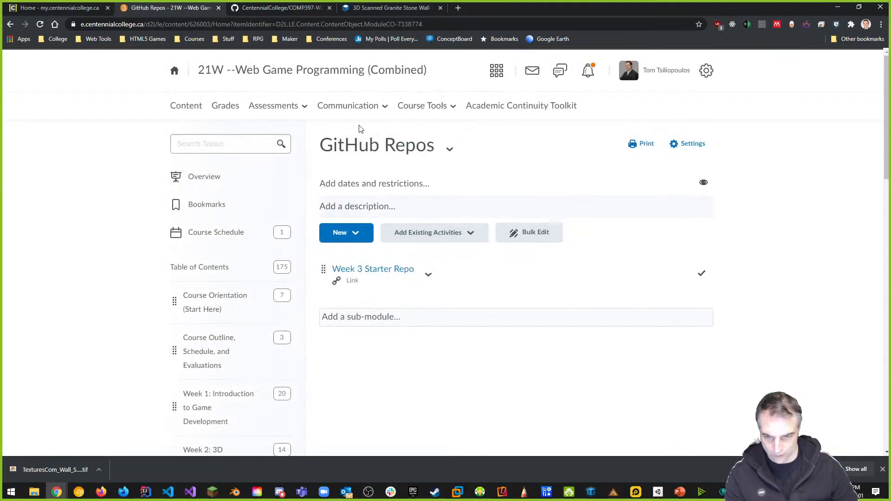
{"action": "scroll", "coordinate": [241, 274], "scroll_direction": "down", "scroll_amount": 7}
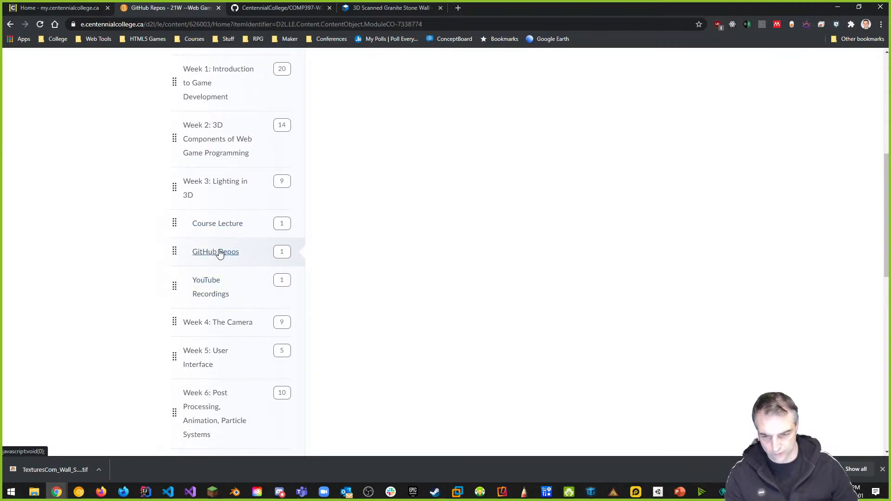
{"action": "left_click", "coordinate": [220, 252]}
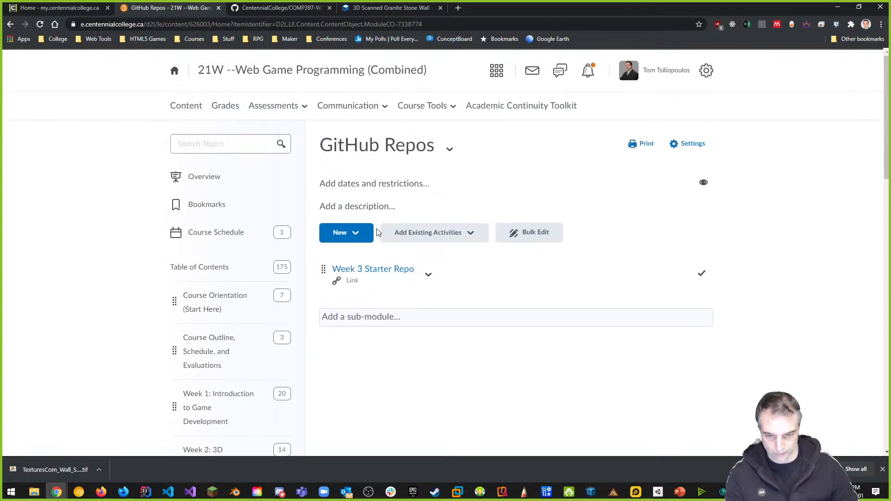
{"action": "scroll", "coordinate": [272, 333], "scroll_direction": "down", "scroll_amount": 5}
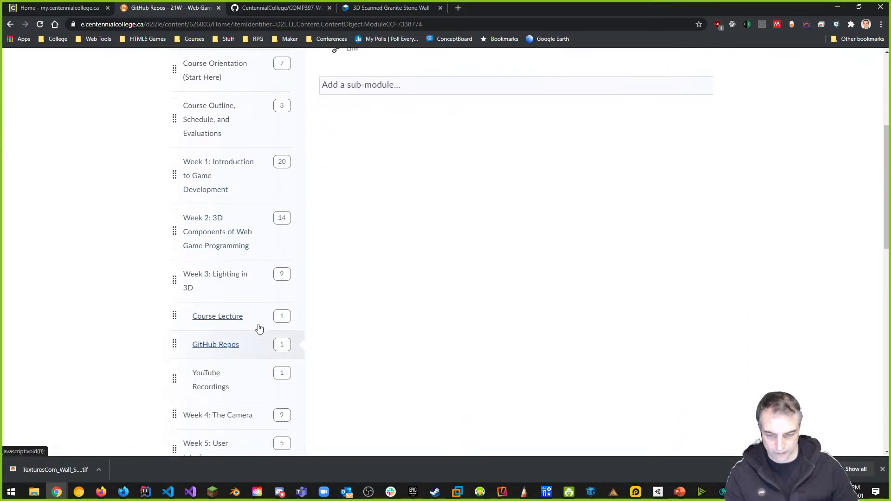
{"action": "left_click", "coordinate": [227, 324]}
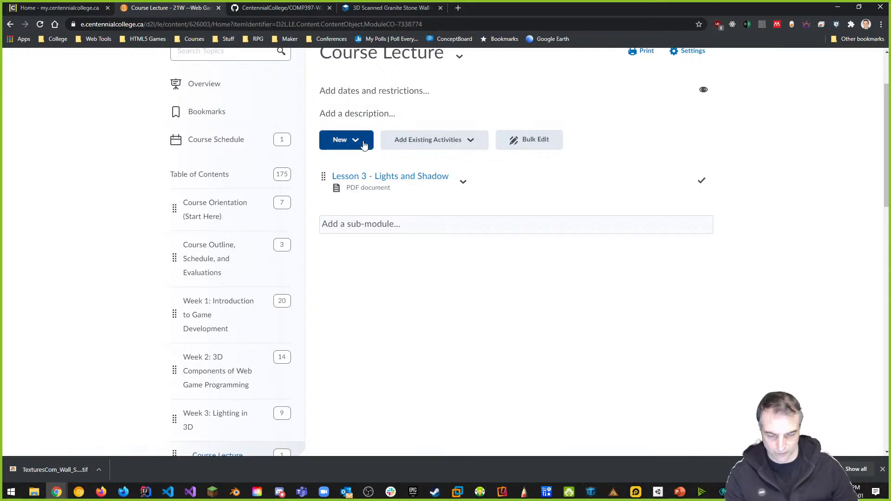
Upload the downloaded albedo TIF to the Course Lecture module, placing it below the Lights and Shadow lesson
{"action": "left_click", "coordinate": [363, 145]}
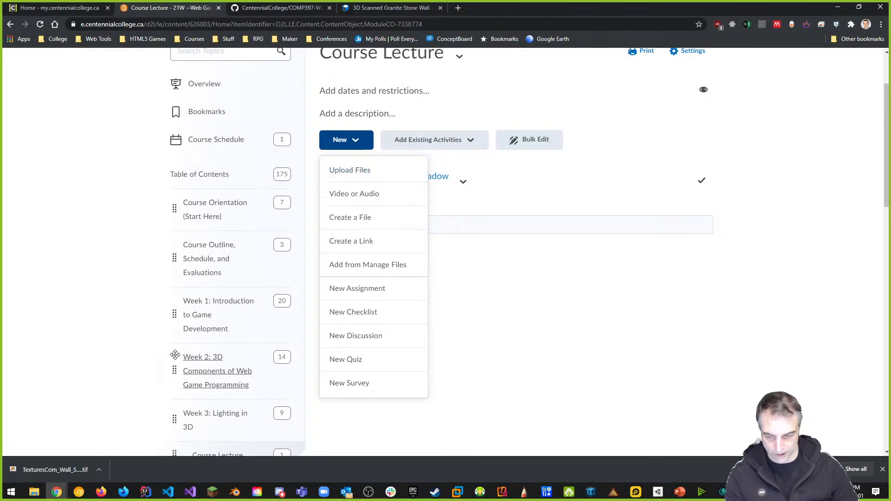
{"action": "left_click", "coordinate": [487, 344]}
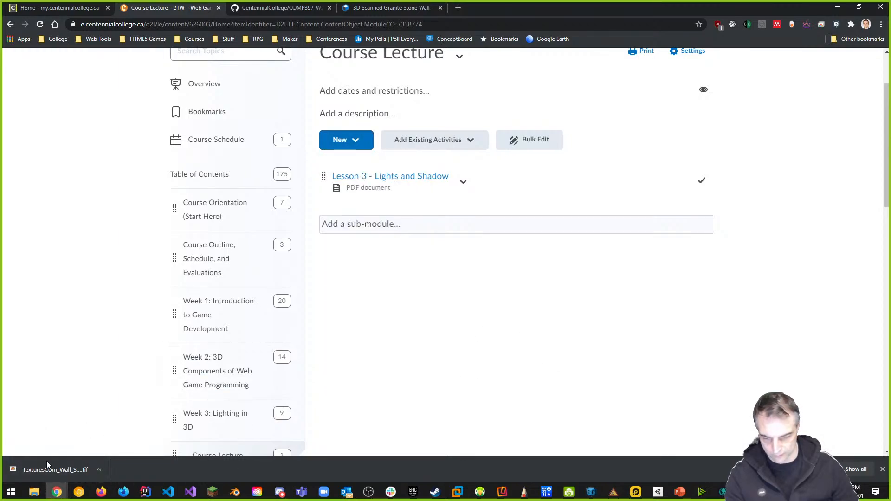
{"action": "left_click_drag", "start_coordinate": [46, 464], "coordinate": [384, 206]}
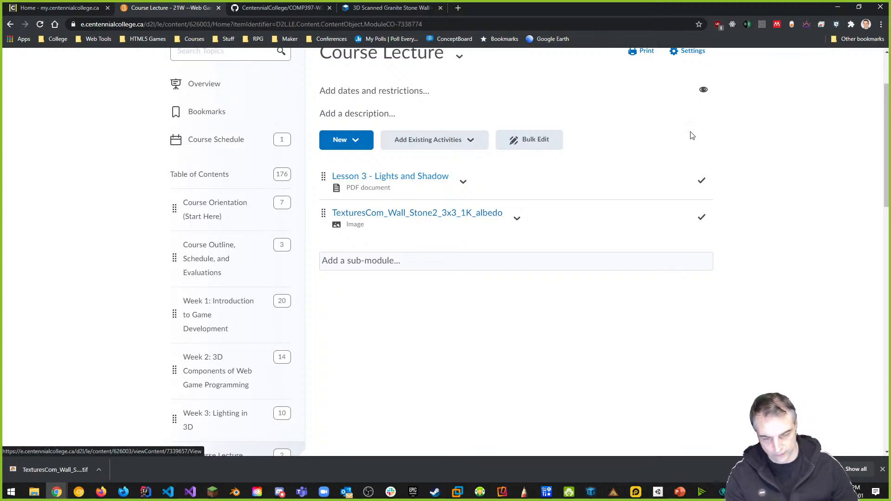
Switch to Blender and open the UV Editing workspace for the pillar, showing its material properties
{"action": "left_click", "coordinate": [837, 11]}
{"action": "left_click", "coordinate": [836, 9]}
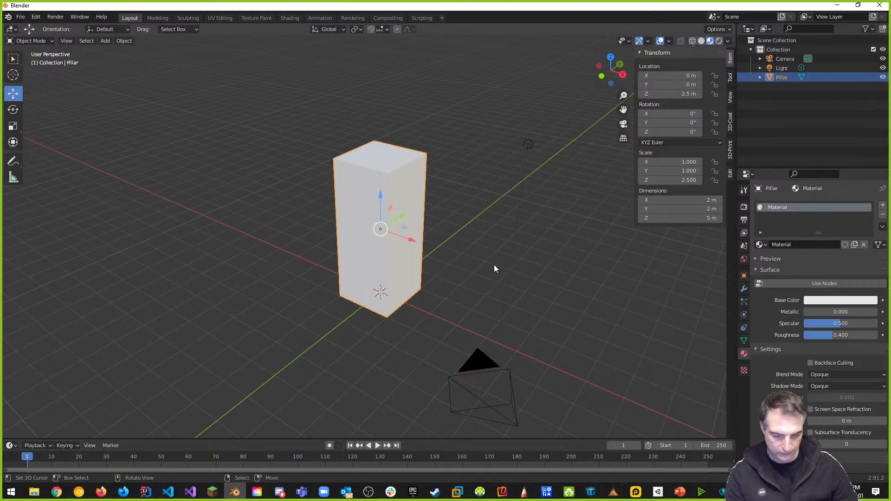
{"action": "middle_click_drag", "start_coordinate": [439, 204], "coordinate": [466, 194]}
{"action": "scroll", "coordinate": [466, 194], "scroll_direction": "up", "scroll_amount": 3}
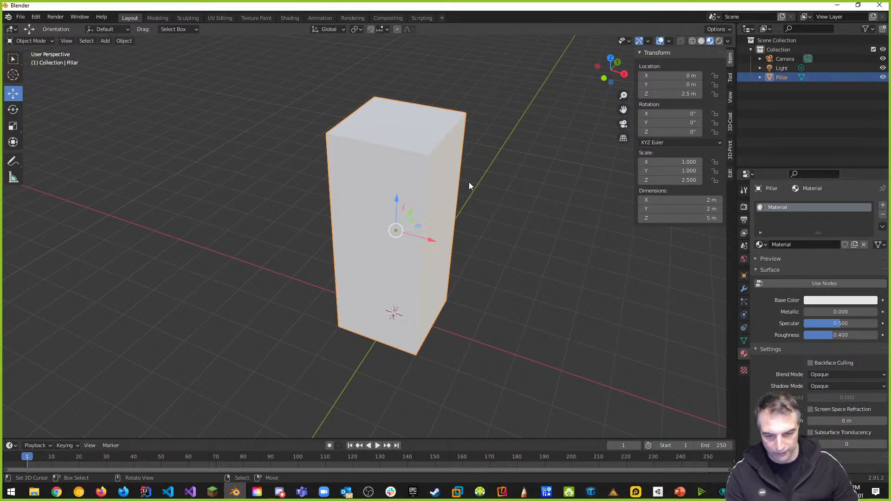
{"action": "middle_click_drag", "start_coordinate": [506, 184], "coordinate": [479, 182]}
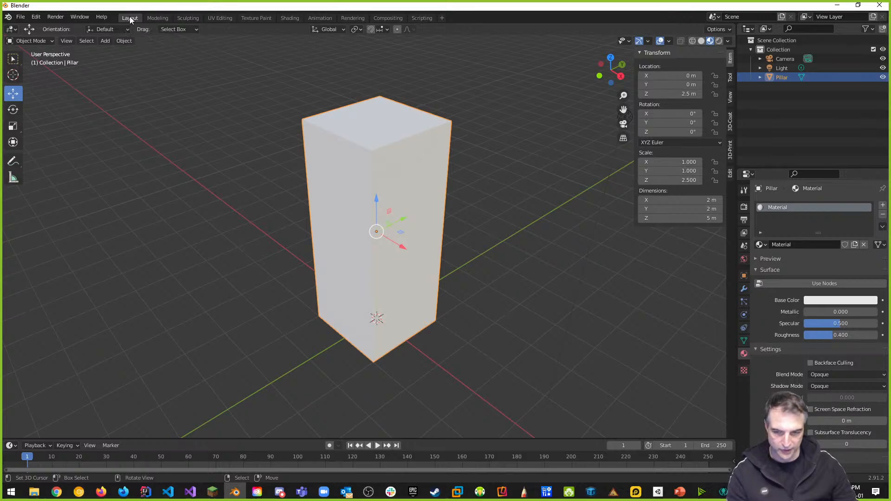
{"action": "left_click", "coordinate": [151, 18]}
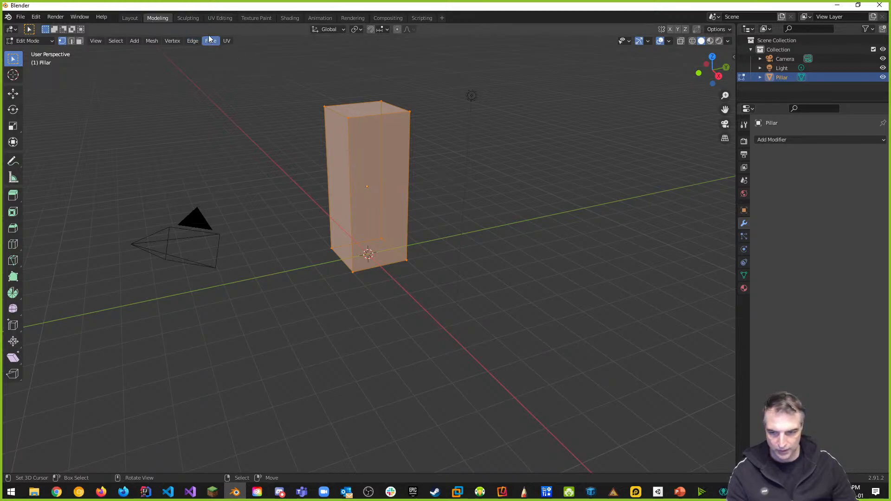
{"action": "left_click", "coordinate": [188, 18]}
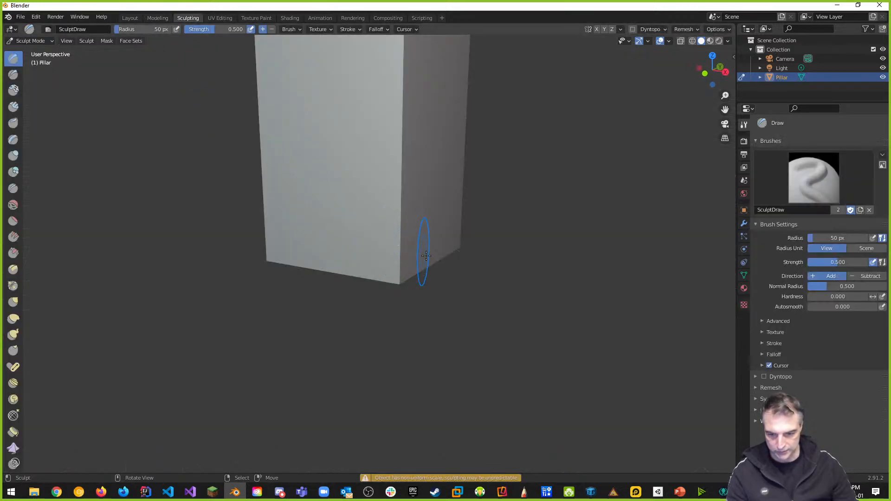
{"action": "left_click", "coordinate": [222, 18]}
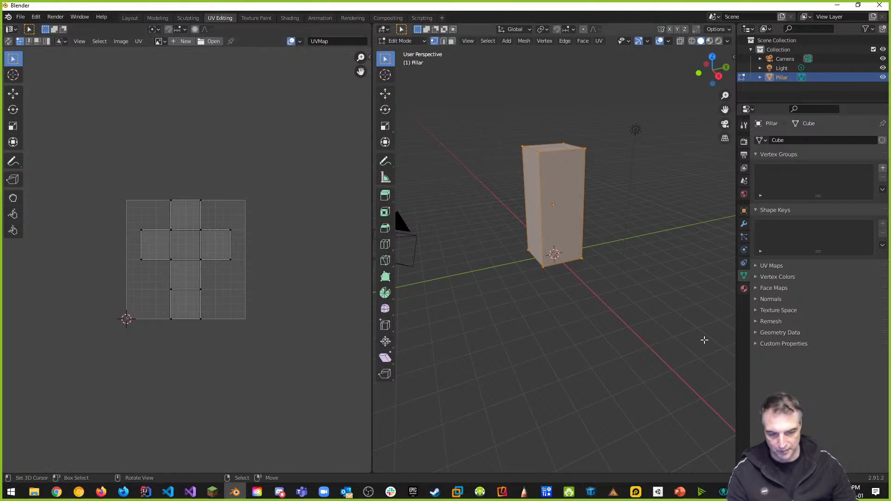
{"action": "left_click", "coordinate": [744, 288]}
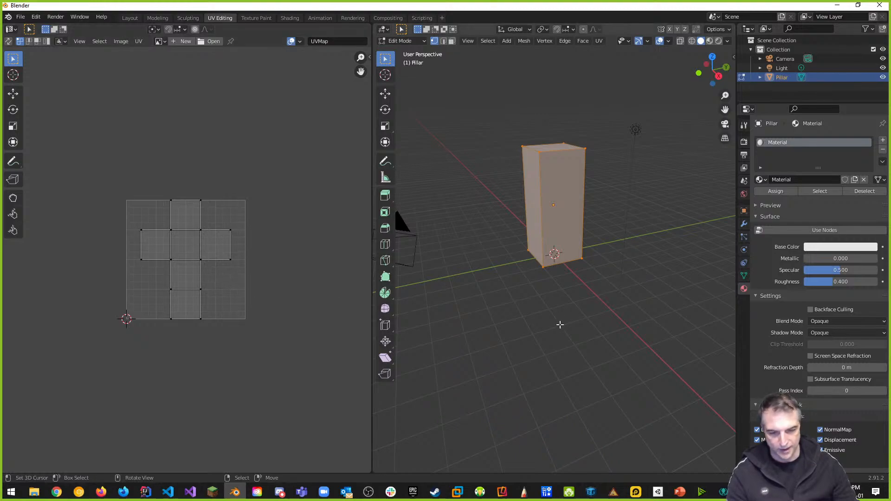
Examine the pillar's UV layout by alternately deselecting and selecting the whole mesh, leaving everything deselected
{"action": "middle_click_drag", "start_coordinate": [583, 246], "coordinate": [617, 281]}
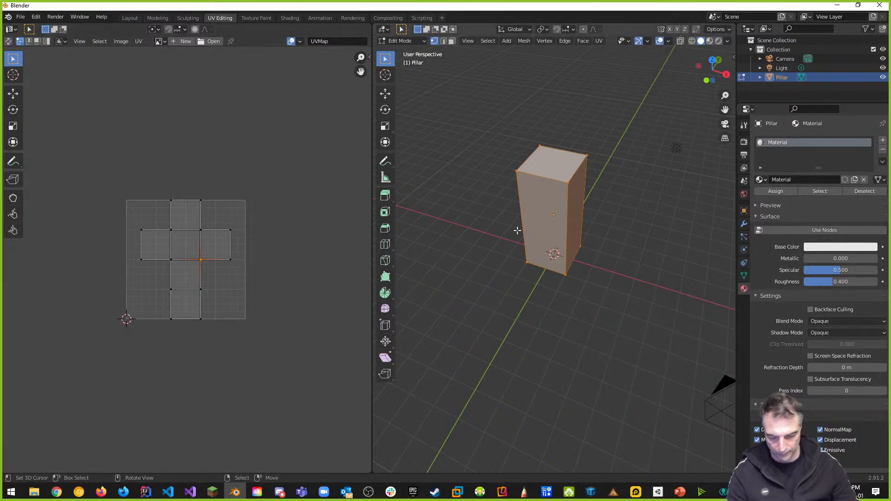
{"action": "key", "text": "alt+a"}
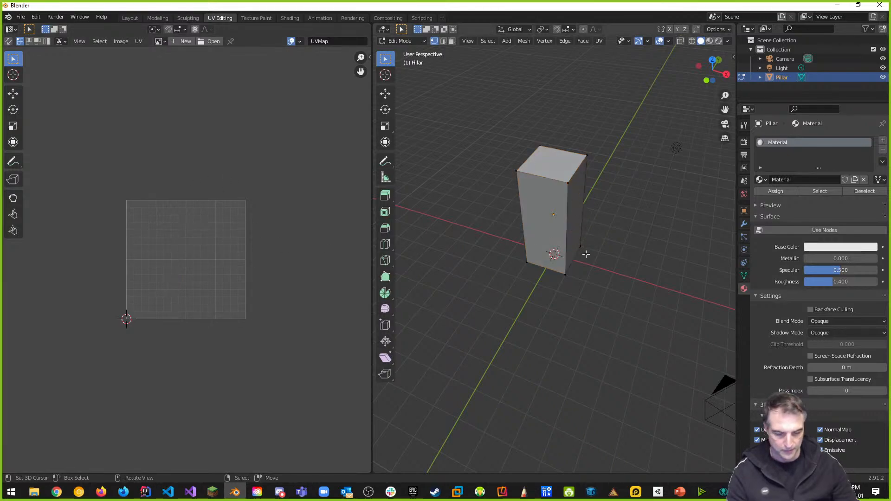
{"action": "middle_click_drag", "start_coordinate": [585, 254], "coordinate": [546, 237]}
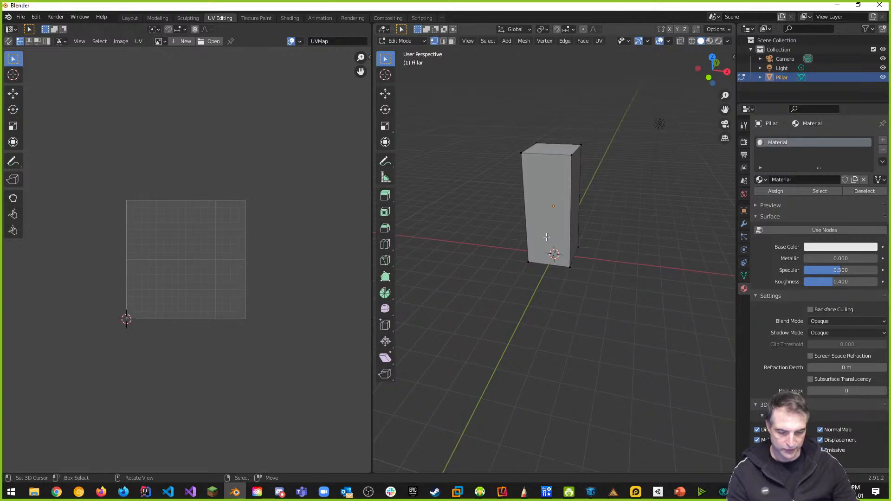
{"action": "key", "text": "a"}
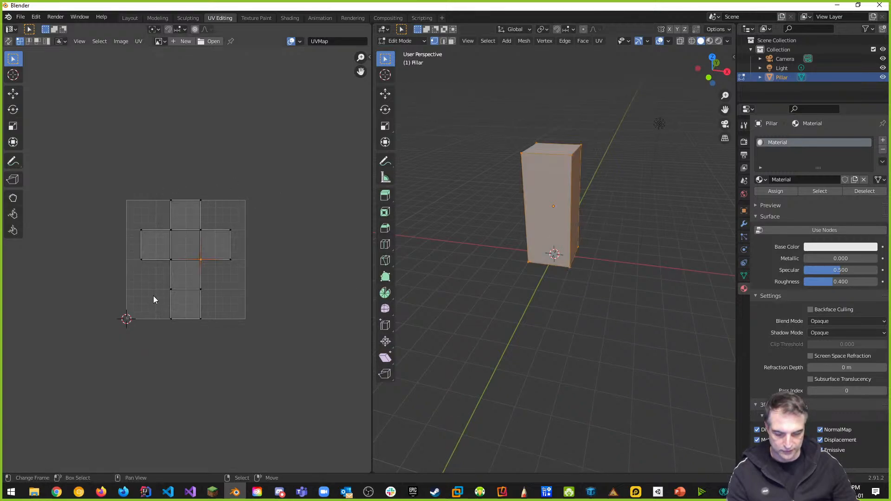
{"action": "middle_click_drag", "start_coordinate": [608, 208], "coordinate": [590, 205]}
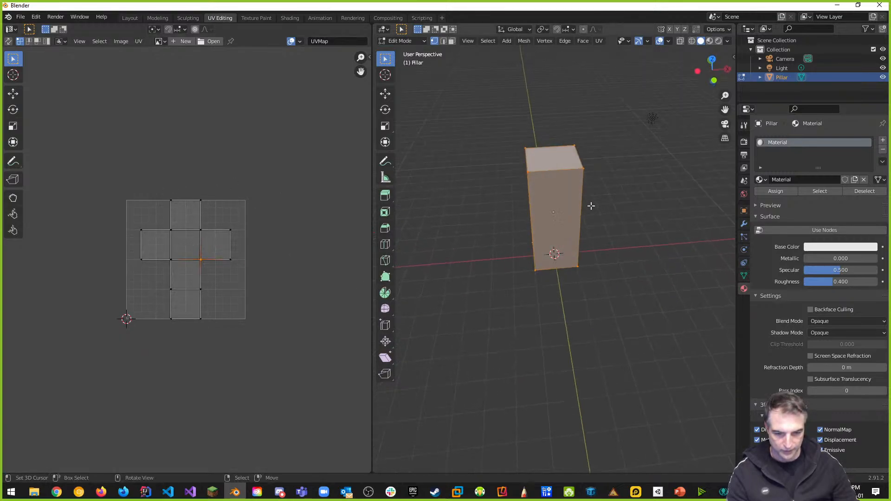
{"action": "key", "text": "alt+a"}
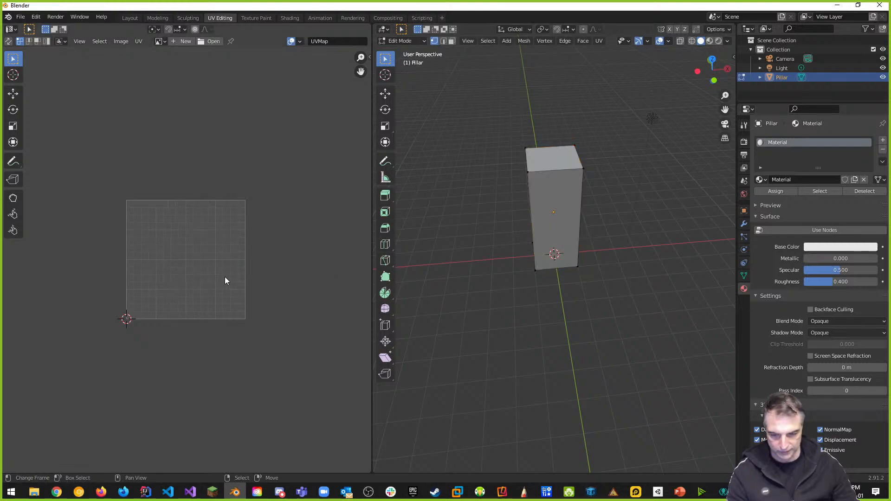
Switch the mesh selection to face mode and select the pillar's top face
{"action": "key", "text": "ctrl+Tab"}
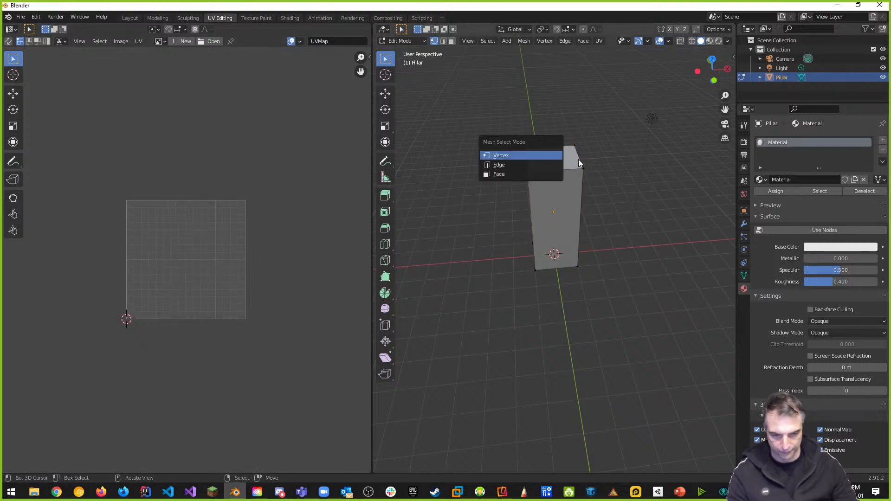
{"action": "left_click", "coordinate": [492, 175]}
{"action": "left_click", "coordinate": [564, 161]}
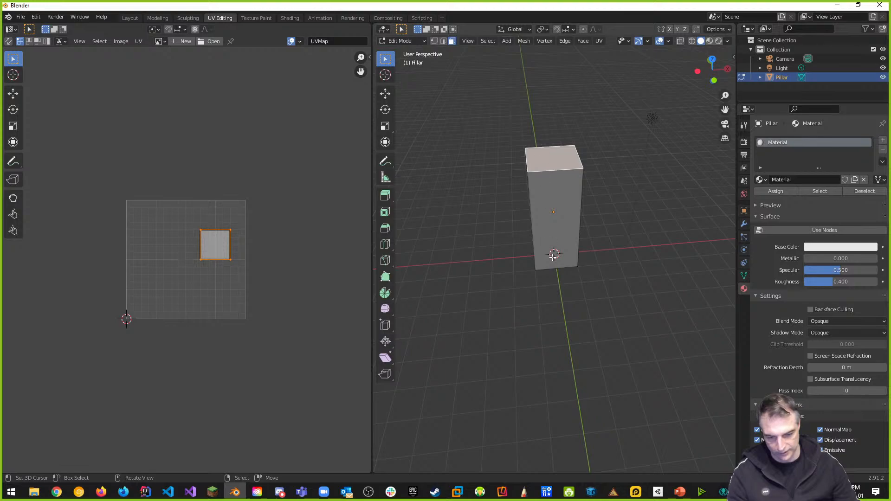
Switch to the Lights and Shadow presentation in PowerPoint and open the "What is UV Mapping?" slide
{"action": "left_click", "coordinate": [679, 492]}
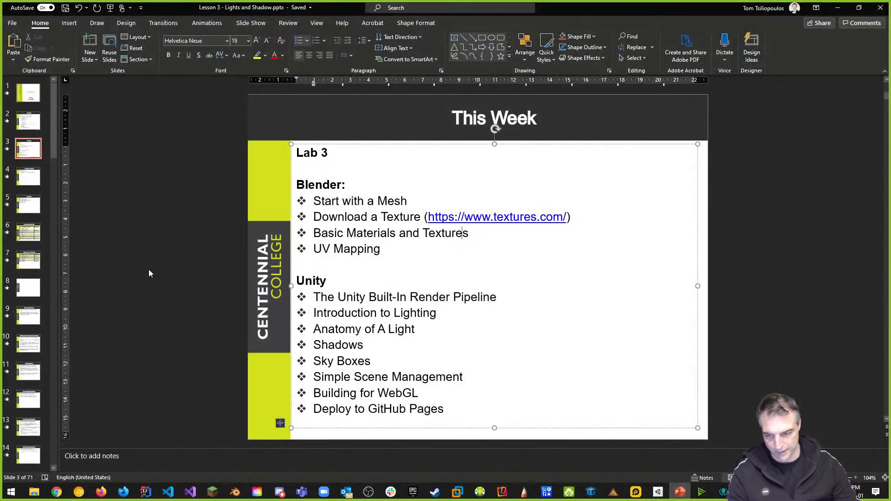
{"action": "scroll", "coordinate": [21, 302], "scroll_direction": "down", "scroll_amount": 5}
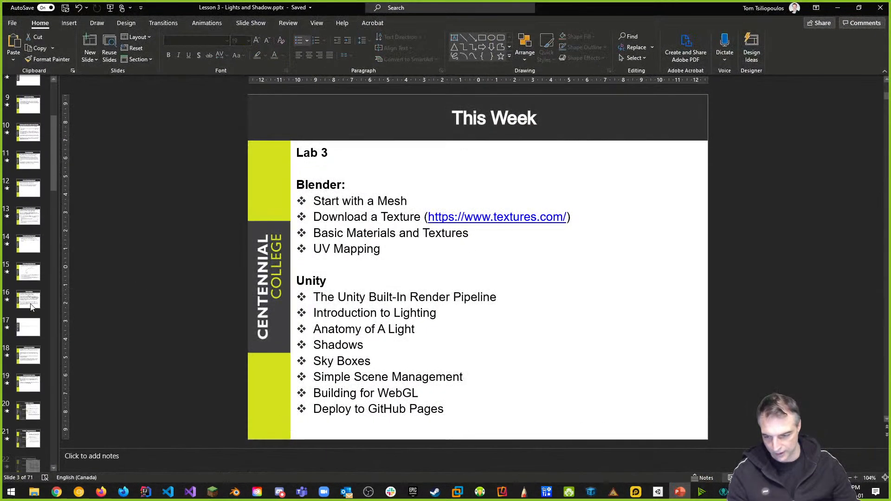
{"action": "scroll", "coordinate": [35, 311], "scroll_direction": "down", "scroll_amount": 6}
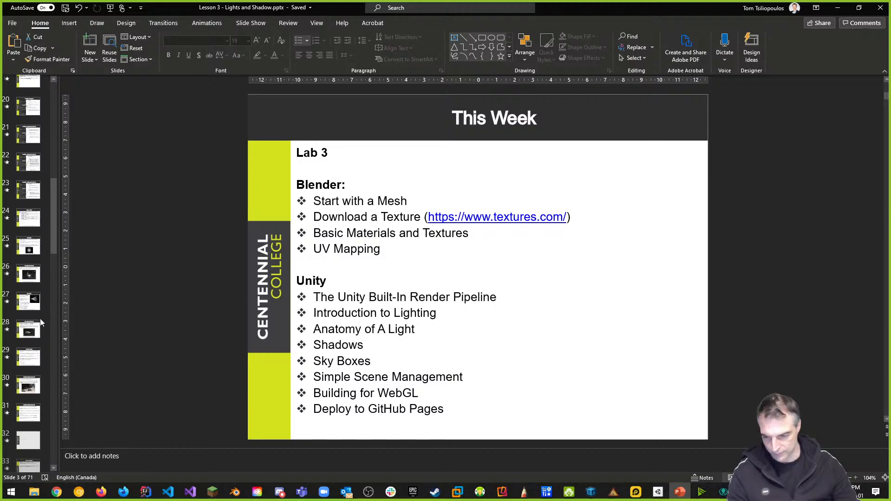
{"action": "scroll", "coordinate": [40, 325], "scroll_direction": "down", "scroll_amount": 4}
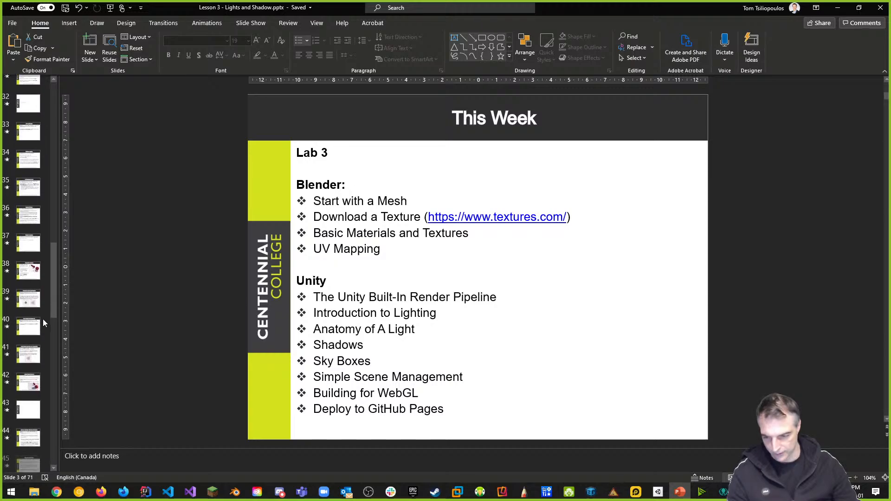
{"action": "scroll", "coordinate": [35, 361], "scroll_direction": "down", "scroll_amount": 3}
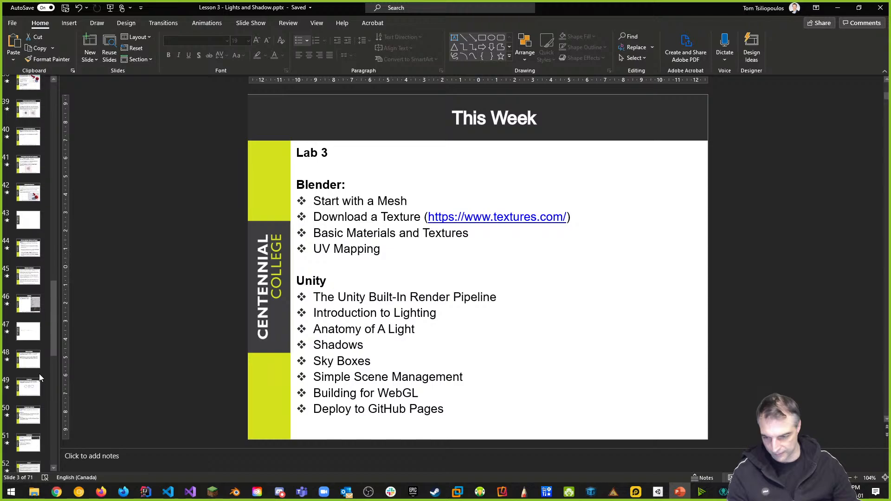
{"action": "scroll", "coordinate": [40, 371], "scroll_direction": "down", "scroll_amount": 4}
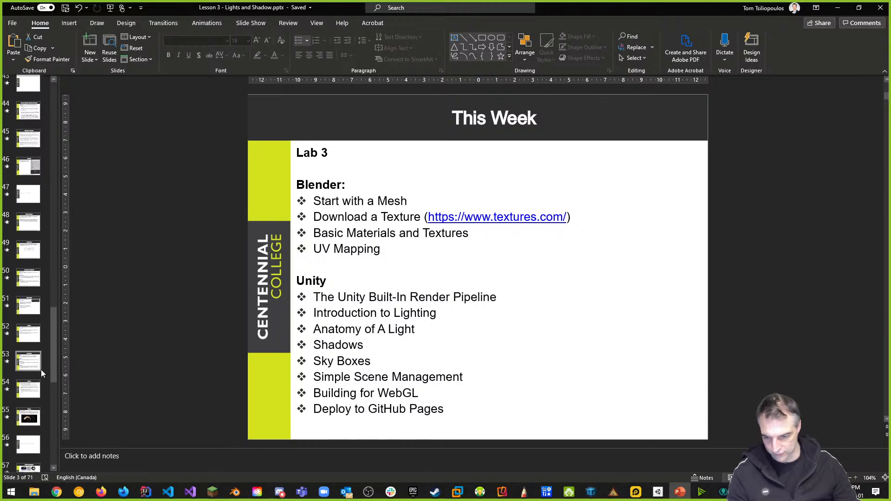
{"action": "left_click", "coordinate": [28, 404]}
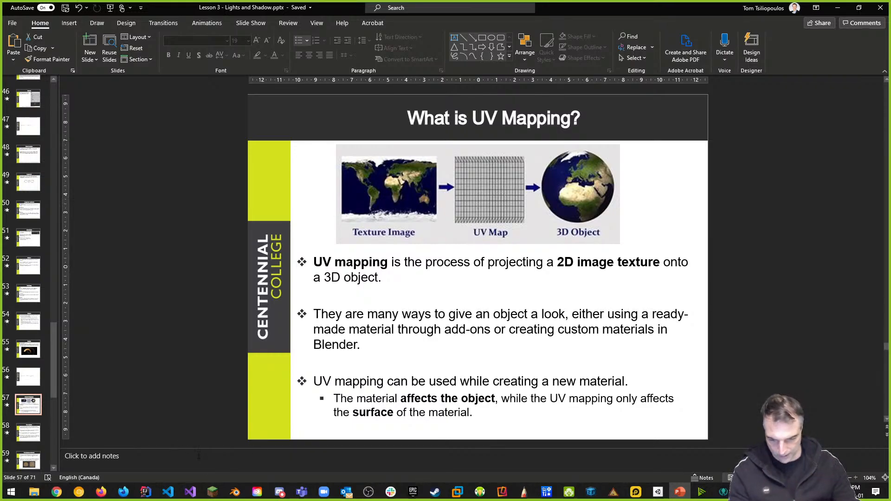
Switch back to Blender and view the pillar with its selected top face from several sides
{"action": "left_click", "coordinate": [235, 492]}
{"action": "middle_click_drag", "start_coordinate": [560, 191], "coordinate": [564, 127]}
{"action": "middle_click_drag", "start_coordinate": [544, 173], "coordinate": [583, 171]}
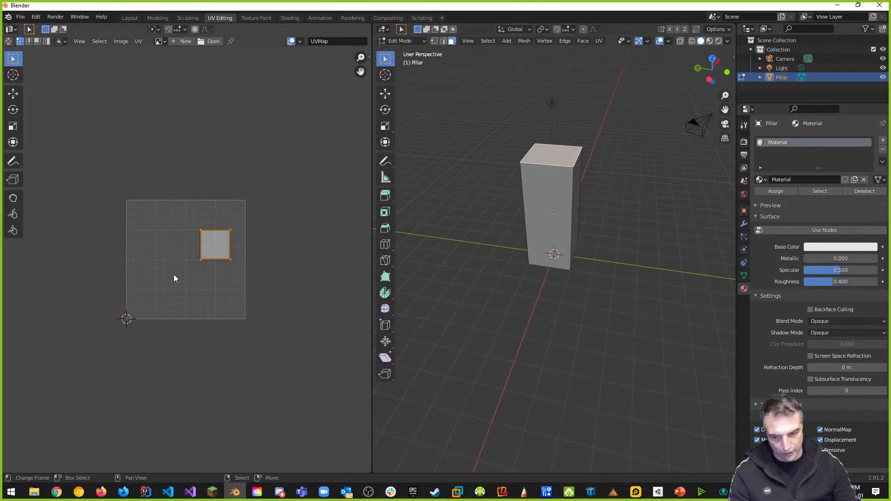
{"action": "middle_click_drag", "start_coordinate": [576, 195], "coordinate": [603, 158]}
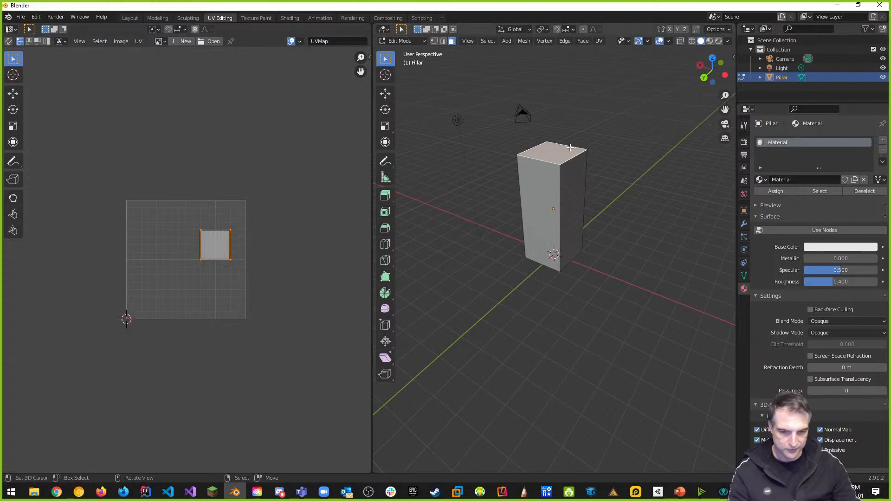
Look through the Layout, Modeling and Sculpting workspaces, and return to UV Editing to view the top face's UVs
{"action": "left_click", "coordinate": [130, 19]}
{"action": "left_click", "coordinate": [156, 18]}
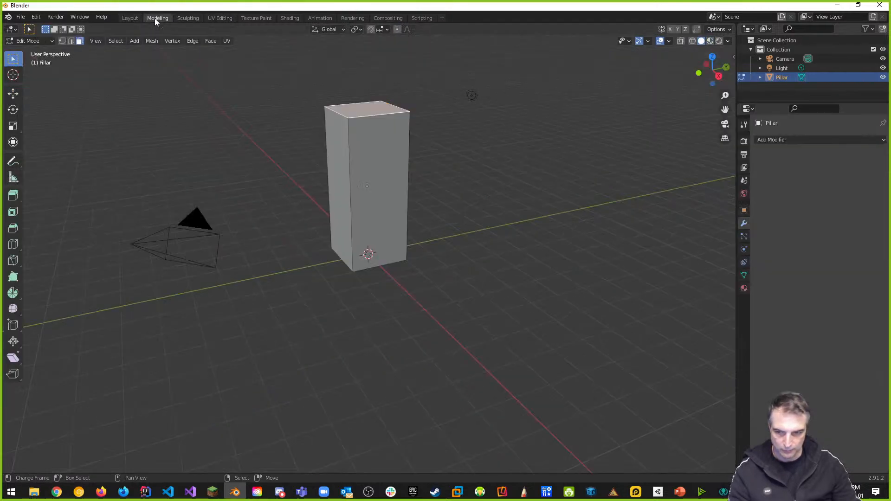
{"action": "left_click", "coordinate": [188, 20]}
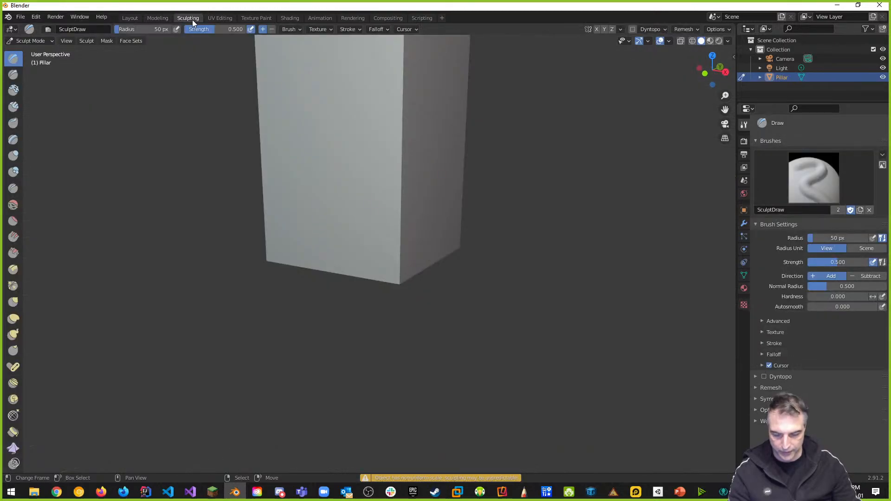
{"action": "left_click", "coordinate": [221, 18]}
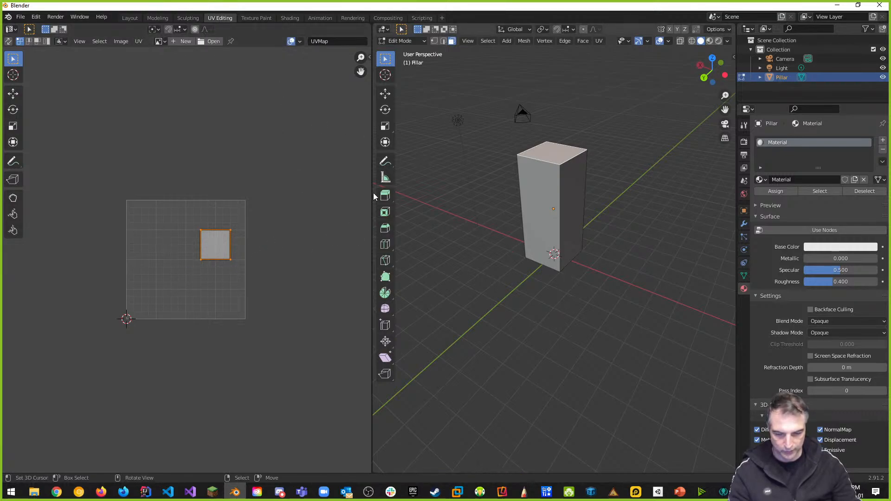
{"action": "scroll", "coordinate": [195, 241], "scroll_direction": "up", "scroll_amount": 2}
{"action": "scroll", "coordinate": [216, 249], "scroll_direction": "up", "scroll_amount": 1}
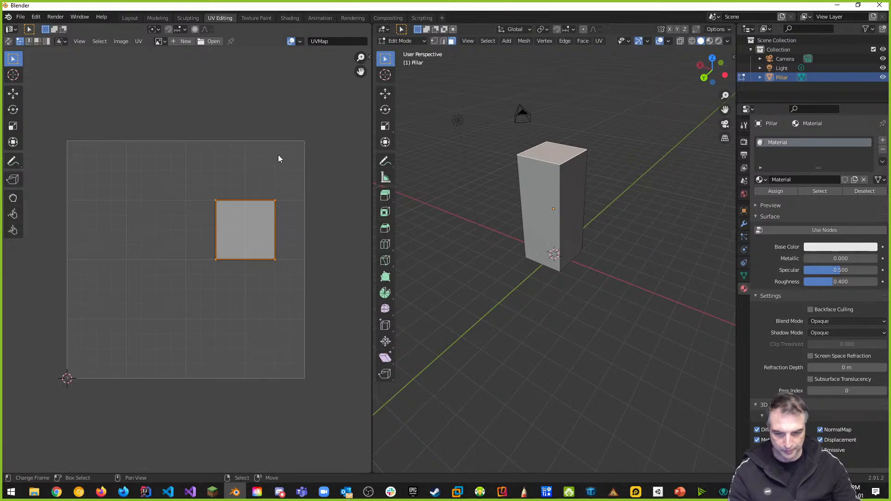
{"action": "scroll", "coordinate": [278, 155], "scroll_direction": "down", "scroll_amount": 1}
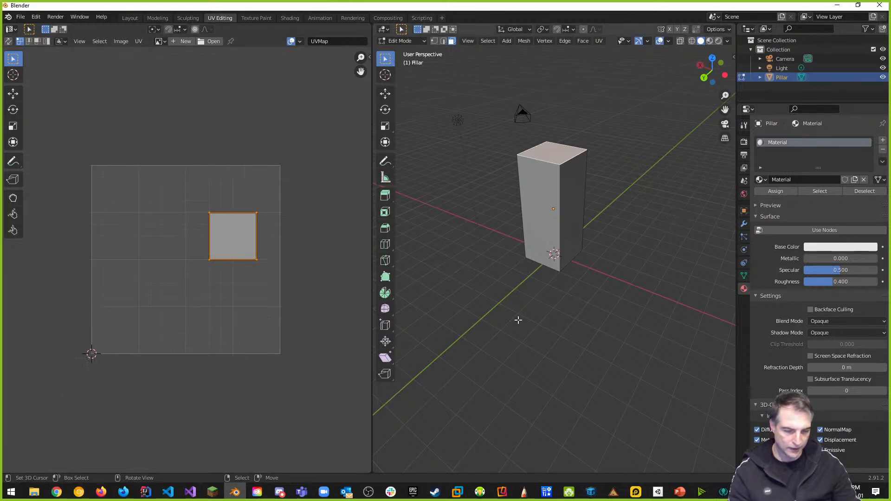
{"action": "middle_click_drag", "start_coordinate": [574, 190], "coordinate": [539, 139]}
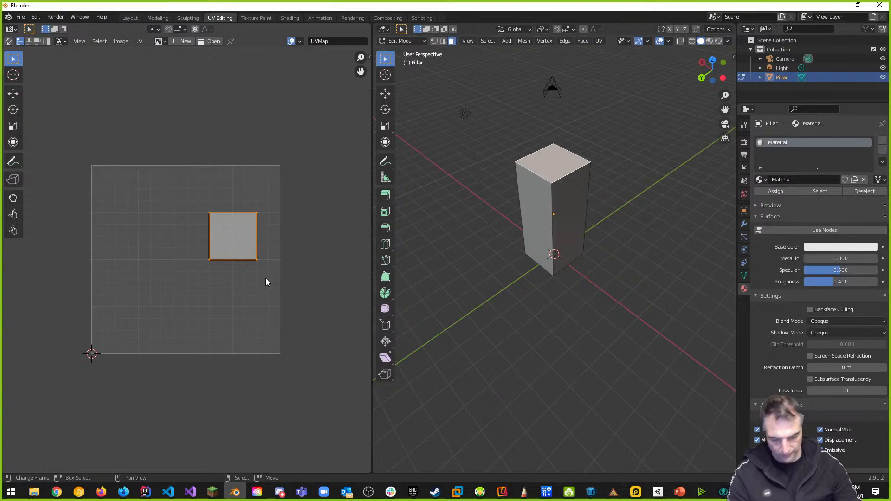
Switch to PowerPoint, show the "UVs Explained" slide and highlight the mention of U and V
{"action": "left_click", "coordinate": [681, 492]}
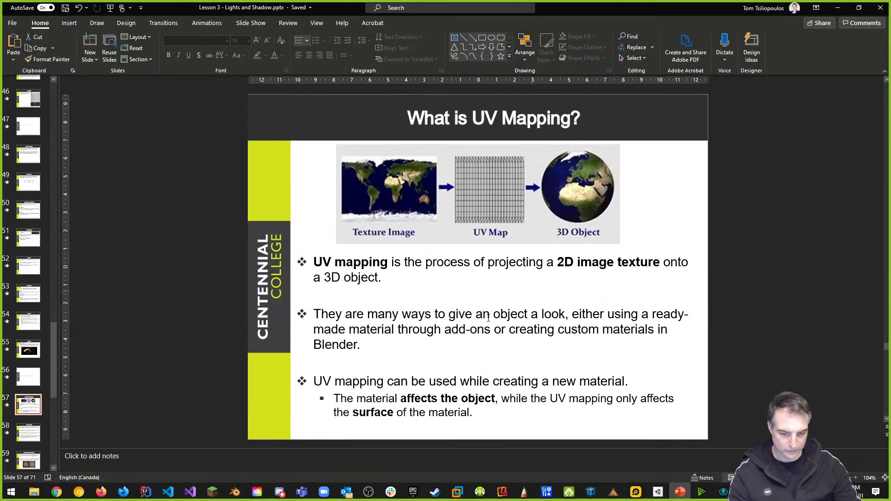
{"action": "scroll", "coordinate": [495, 335], "scroll_direction": "down", "scroll_amount": 1}
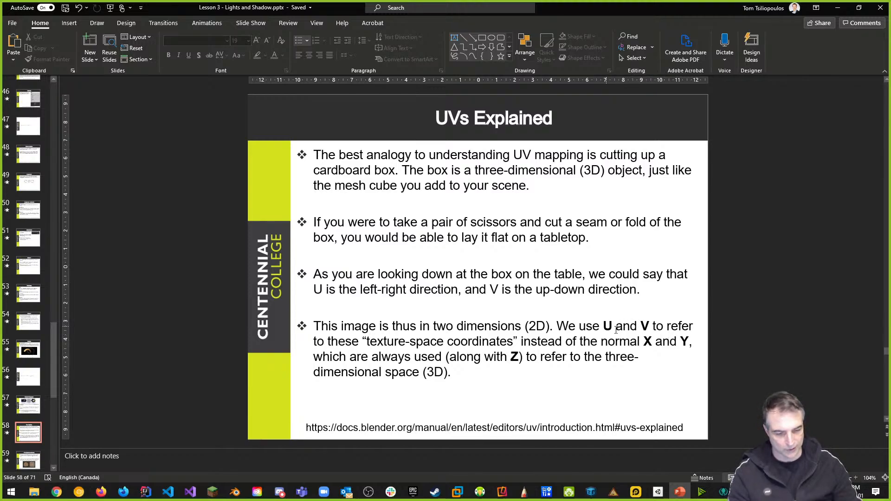
{"action": "left_click_drag", "start_coordinate": [612, 325], "coordinate": [648, 325]}
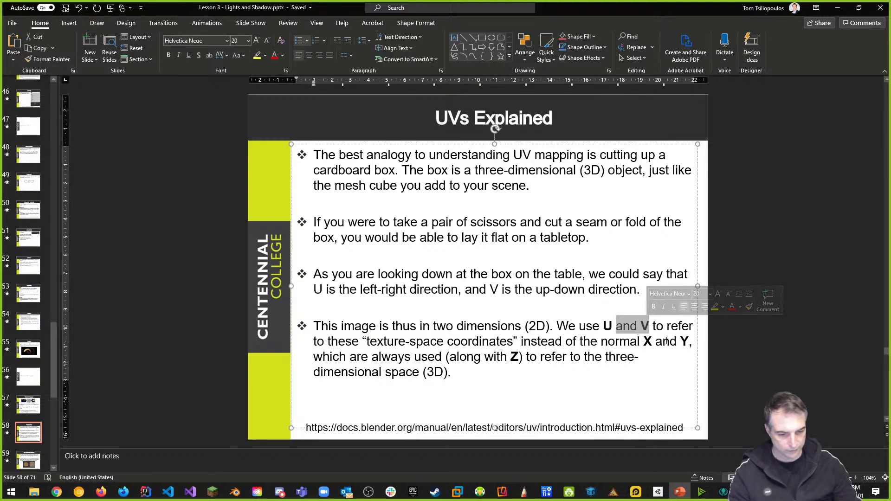
Return to Blender and select one of the pillar's side faces, followed by all of its faces
{"action": "key", "text": "super+Tab"}
{"action": "key", "text": "Return"}
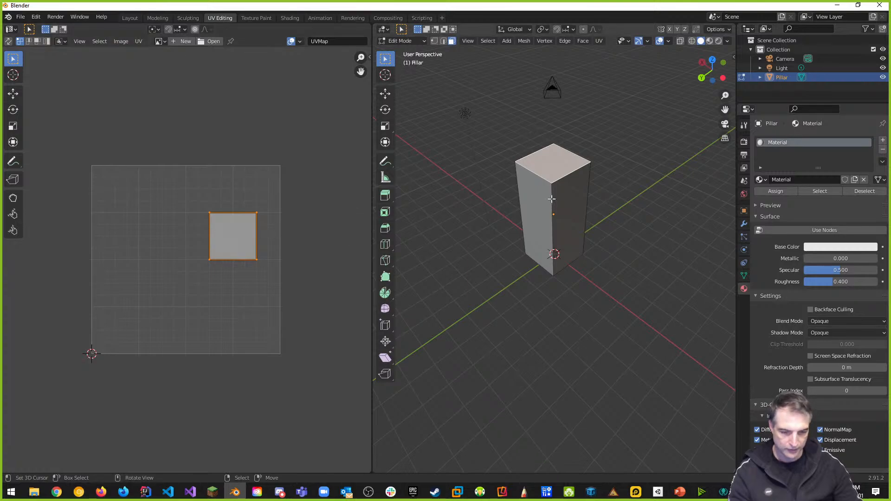
{"action": "left_click", "coordinate": [537, 215]}
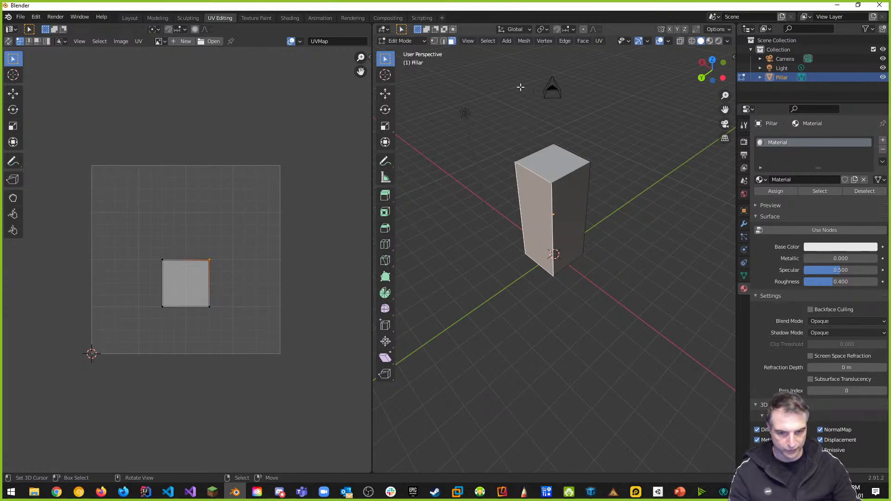
{"action": "left_click", "coordinate": [488, 42]}
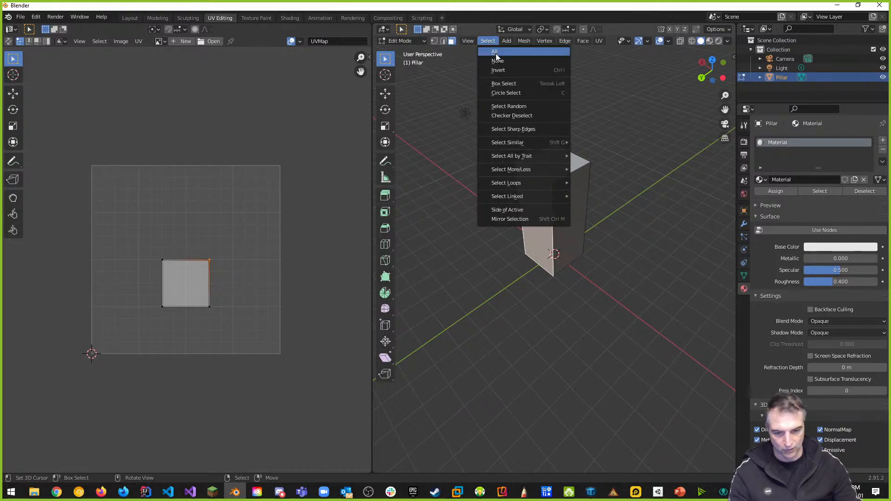
{"action": "left_click", "coordinate": [495, 53]}
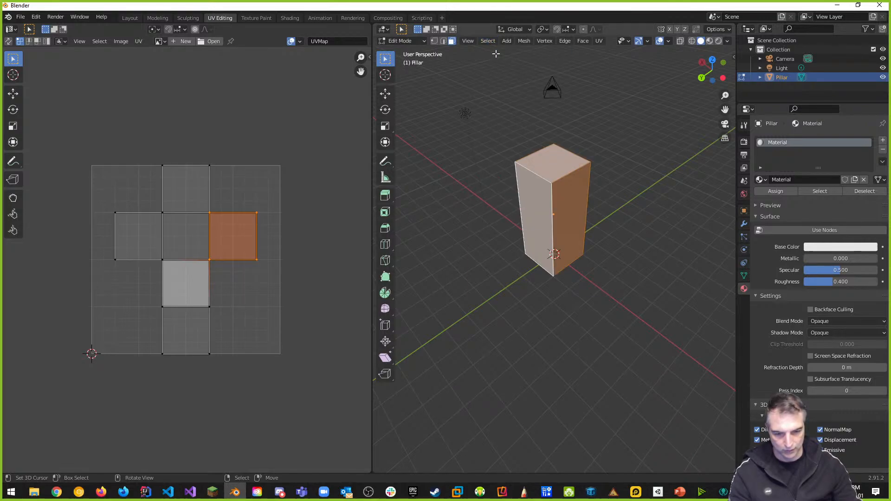
Demonstrate selecting and deselecting the whole UV layout in the UV editor, leaving all UVs selected
{"action": "left_click", "coordinate": [226, 272]}
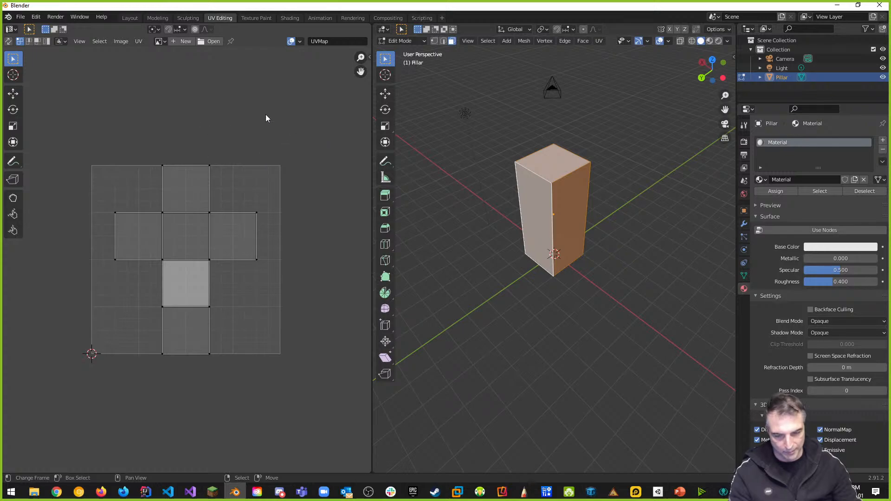
{"action": "key", "text": "a"}
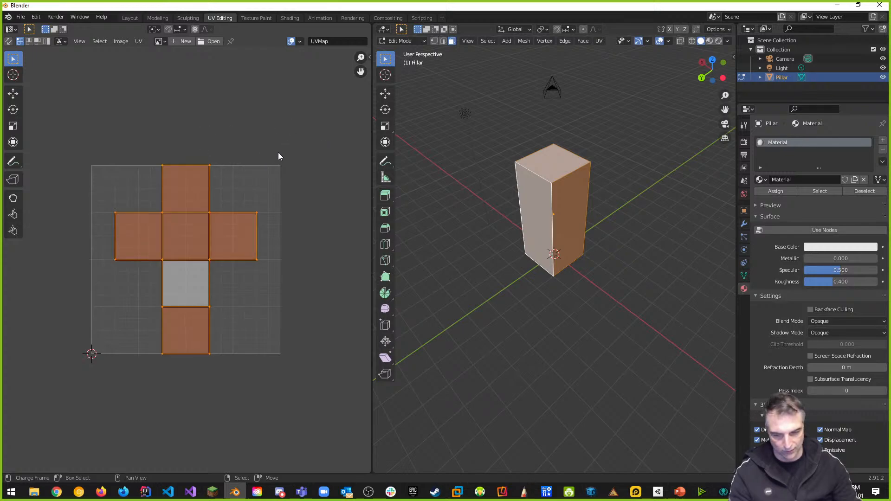
{"action": "left_click", "coordinate": [97, 41]}
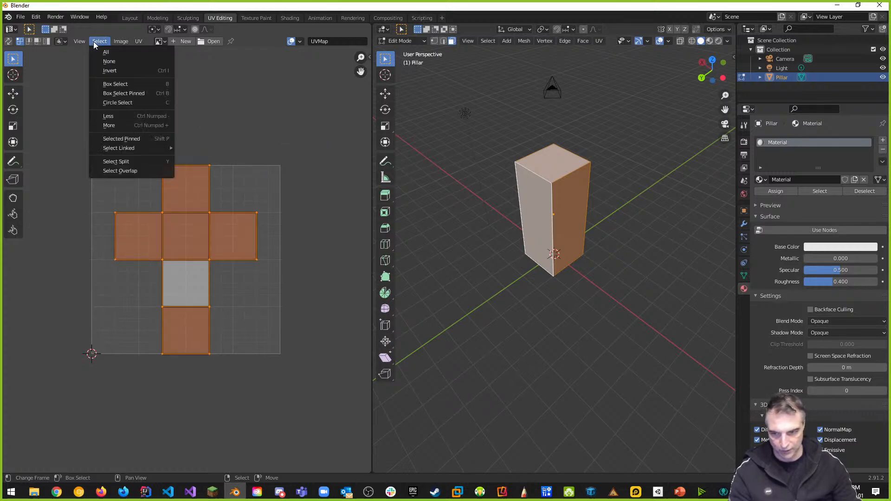
{"action": "left_click", "coordinate": [99, 51]}
{"action": "left_click", "coordinate": [99, 41]}
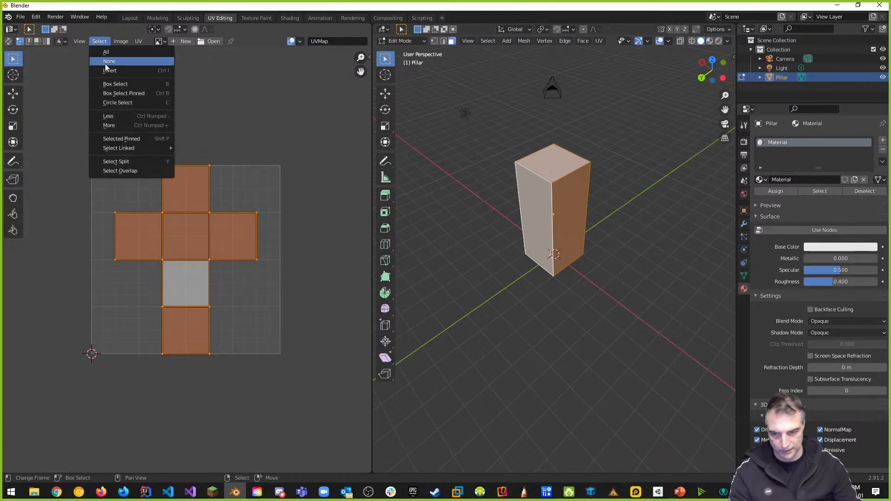
{"action": "left_click", "coordinate": [107, 61]}
{"action": "left_click", "coordinate": [99, 41]}
{"action": "left_click", "coordinate": [99, 52]}
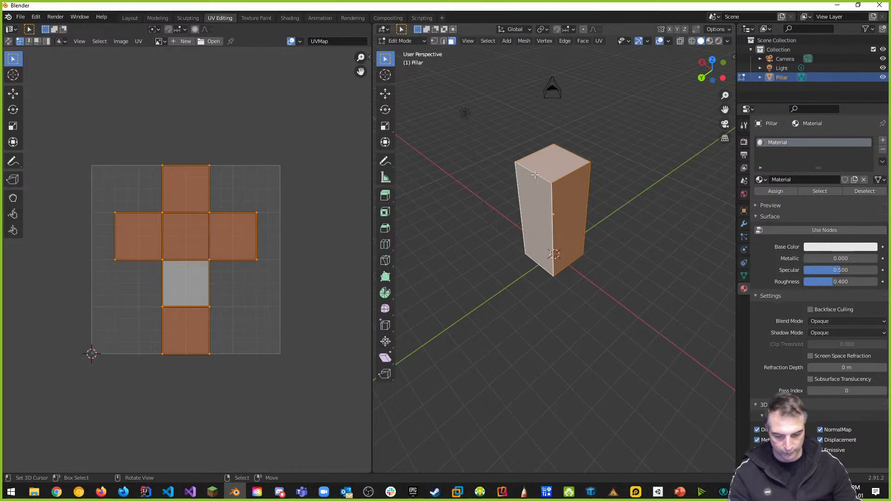
Unwrap all of the pillar's faces, finding the command by searching for "unwrap", and expand the Unwrap options
{"action": "key", "text": "u"}
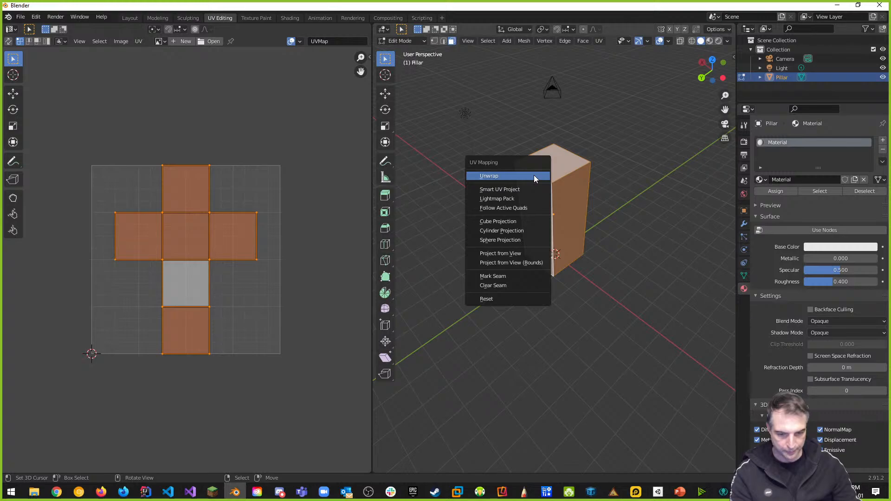
{"action": "left_click", "coordinate": [534, 176]}
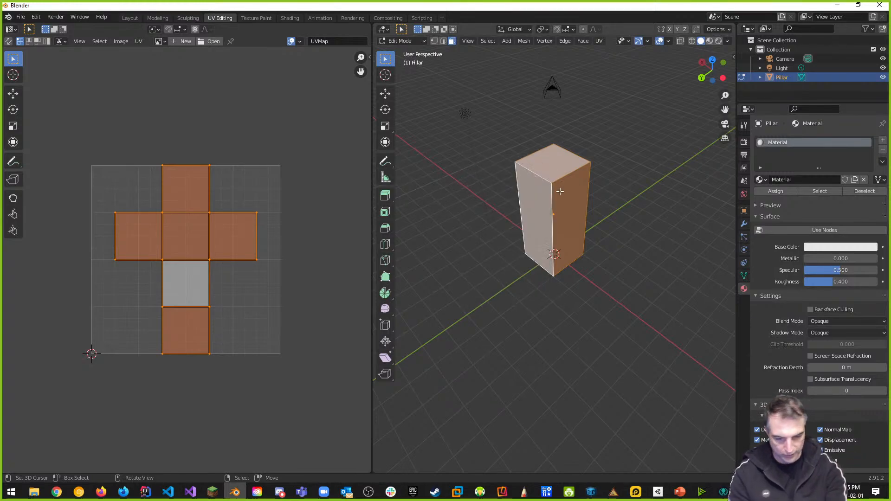
{"action": "key", "text": "F3"}
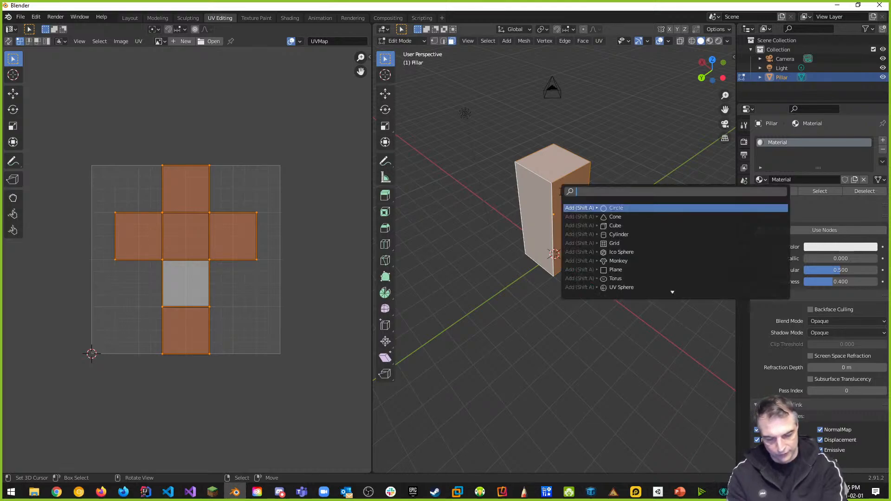
{"action": "type", "text": "unwrap"}
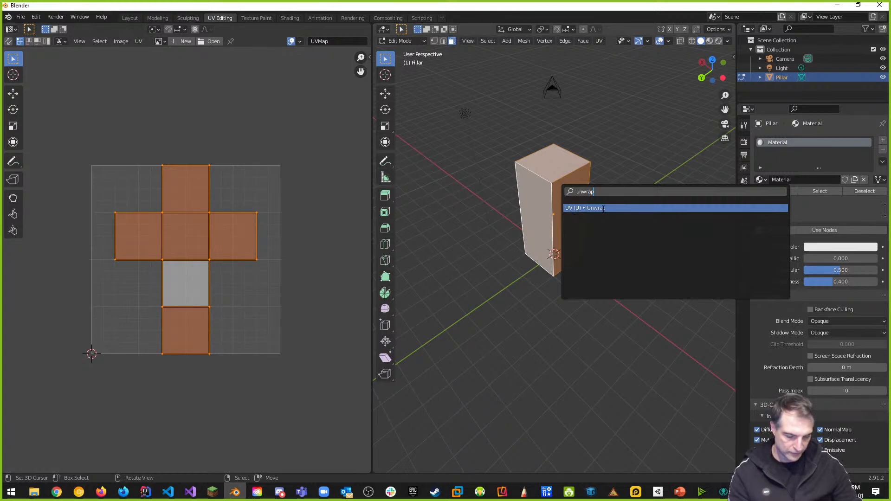
{"action": "left_click", "coordinate": [598, 207]}
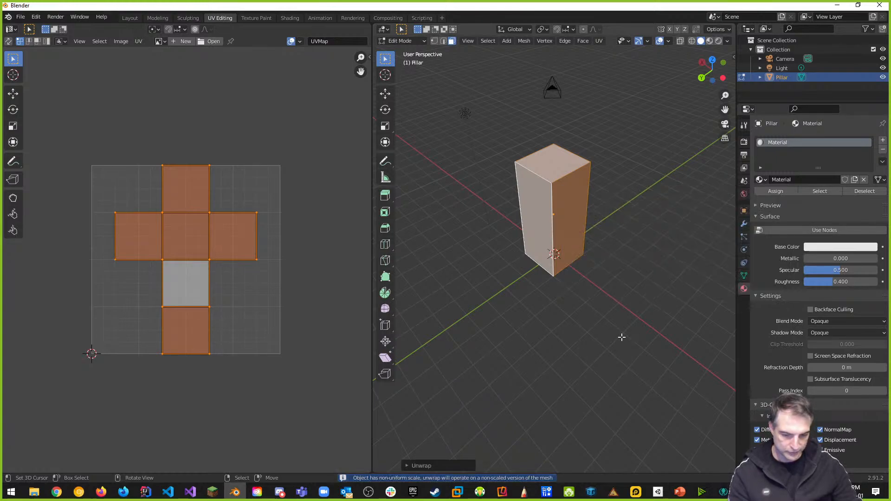
{"action": "left_click", "coordinate": [405, 466]}
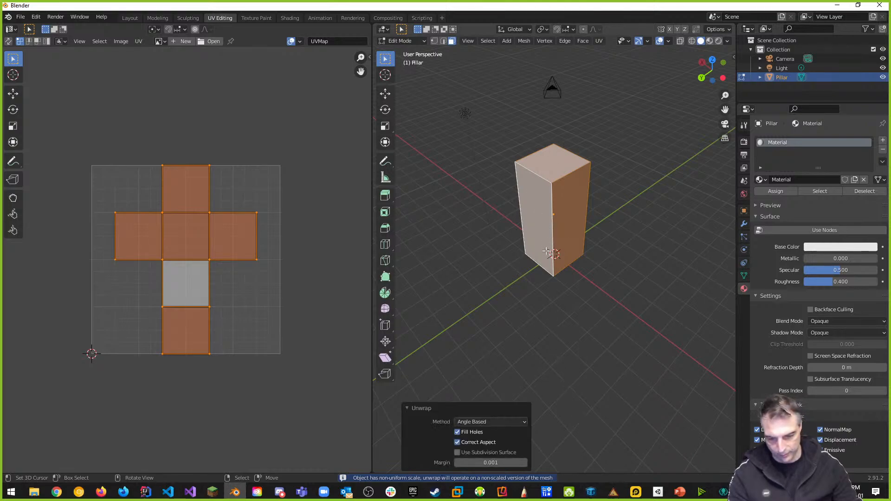
Check the available Unwrap methods, keeping Angle Based
{"action": "left_click", "coordinate": [523, 421]}
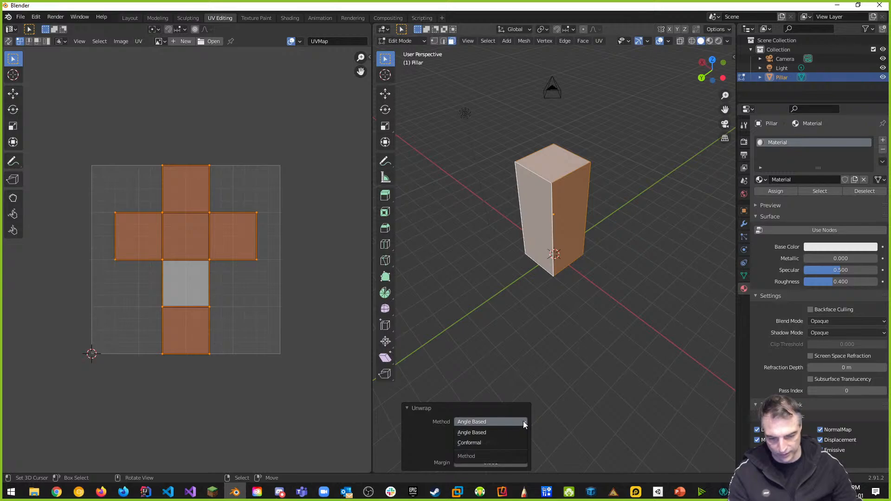
{"action": "left_click", "coordinate": [524, 422]}
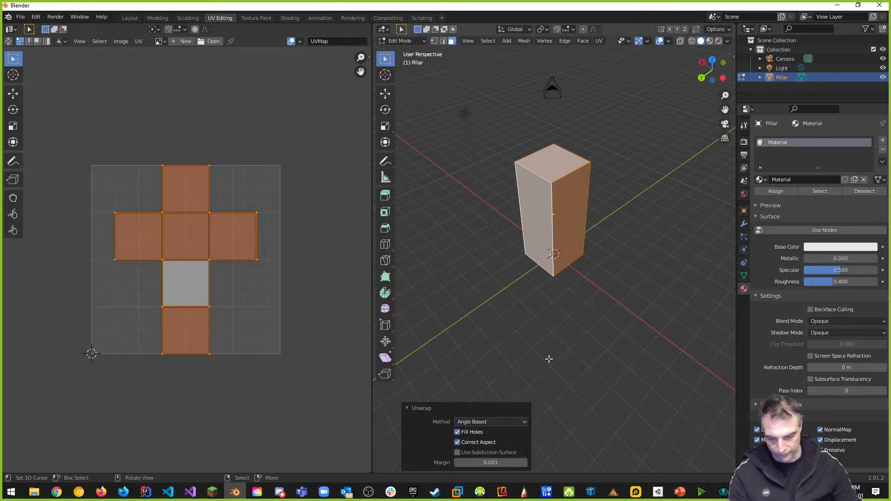
{"action": "key", "text": "ctrl+s"}
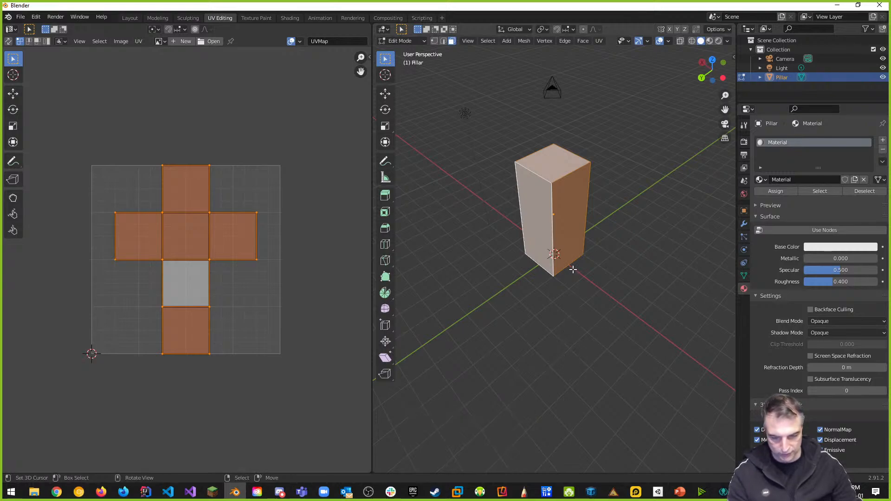
Look through the UV mapping operations and search the commands for "UV map", browsing the UV entries without running any
{"action": "key", "text": "u"}
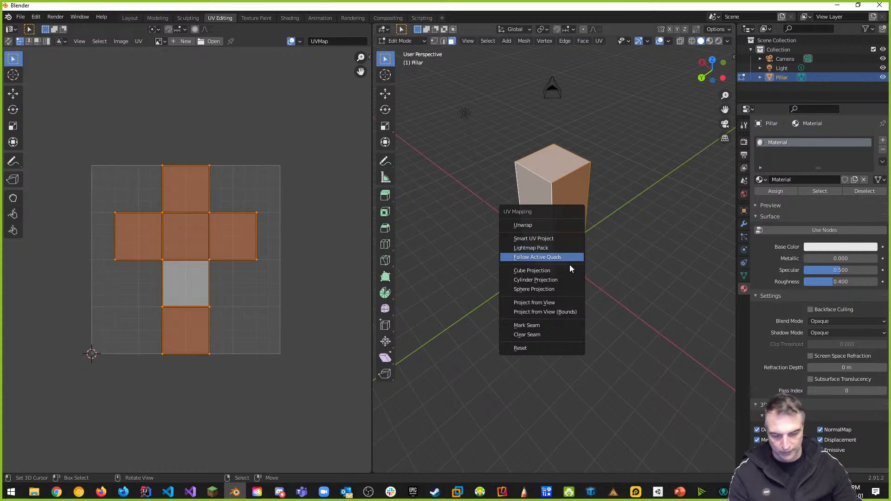
{"action": "key", "text": "F3"}
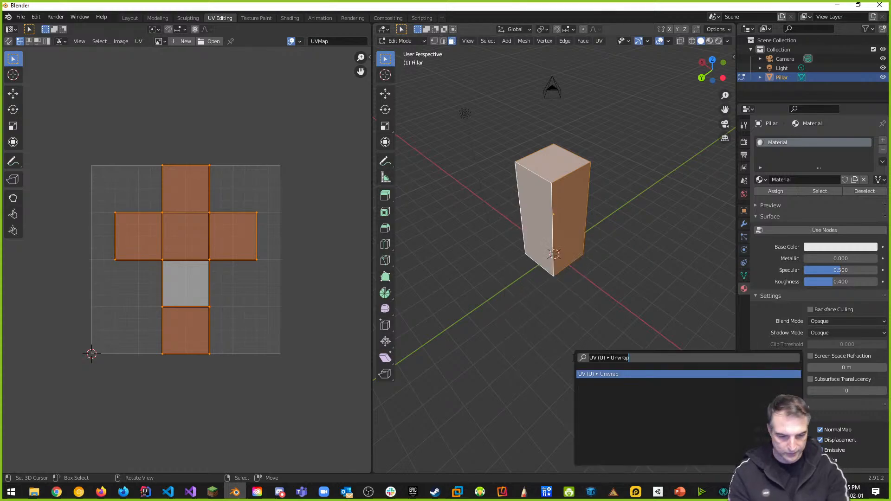
{"action": "type", "text": "UV"}
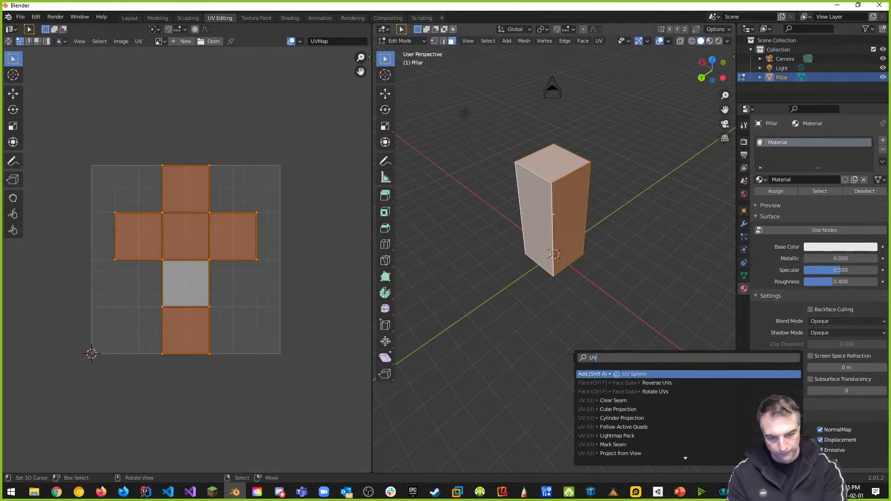
{"action": "type", "text": " map"}
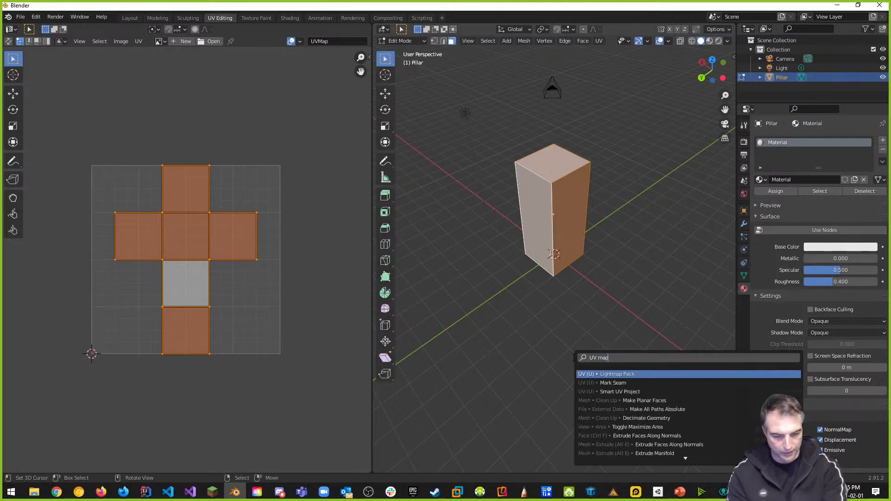
{"action": "key", "text": "BackSpace"}
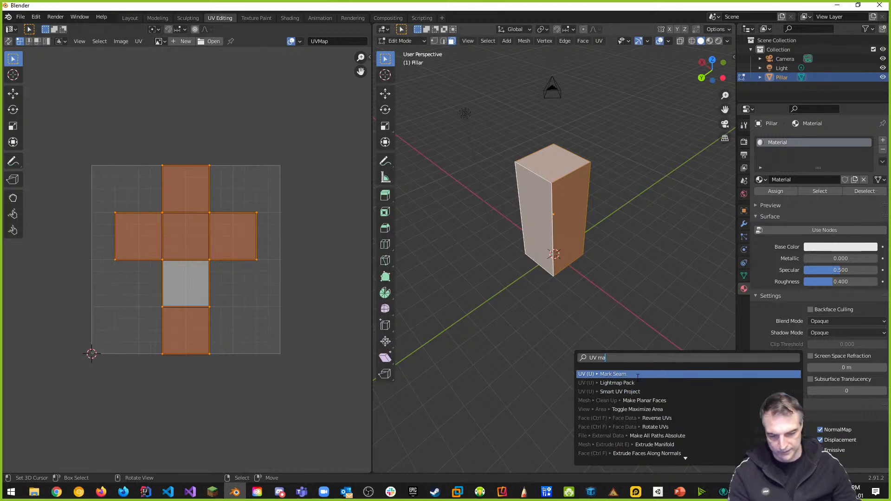
{"action": "key", "text": "BackSpace"}
{"action": "key", "text": "Down"}
{"action": "key", "text": "Down"}
{"action": "key", "text": "Down"}
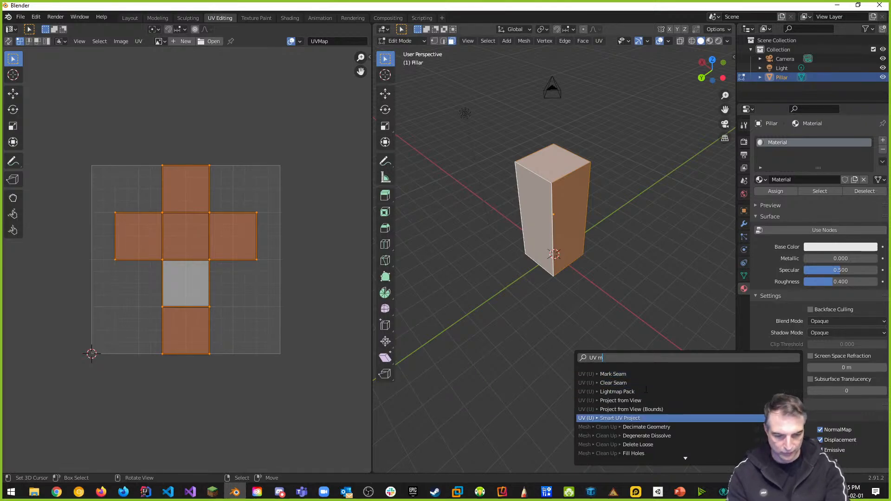
{"action": "key", "text": "BackSpace"}
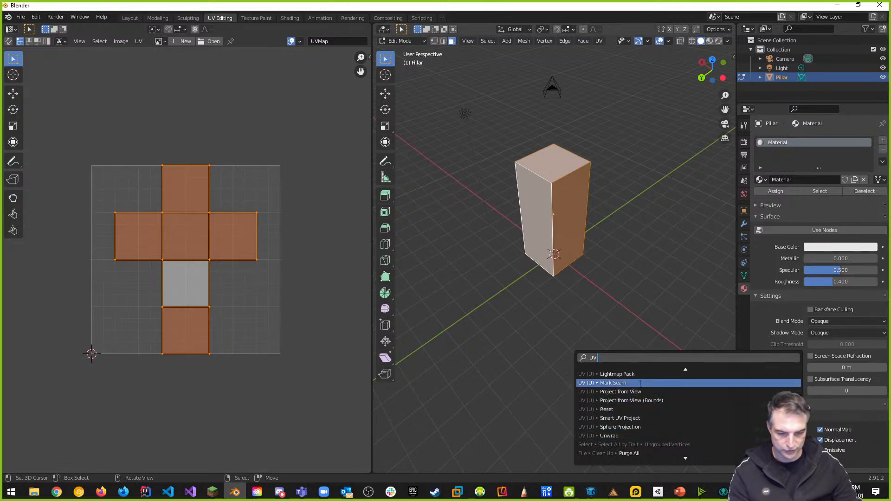
{"action": "key", "text": "Escape"}
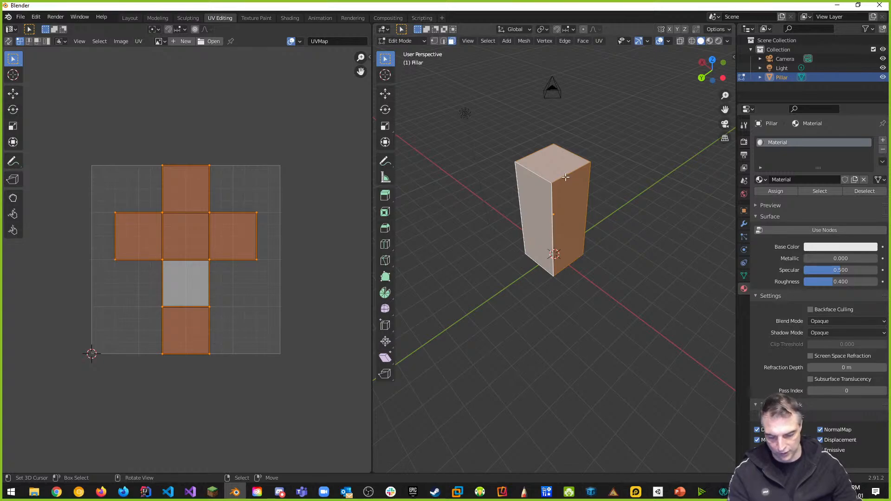
Apply a Cube Projection with cube size 1.000 to all pillar faces, and check the UVs of single faces
{"action": "key", "text": "u"}
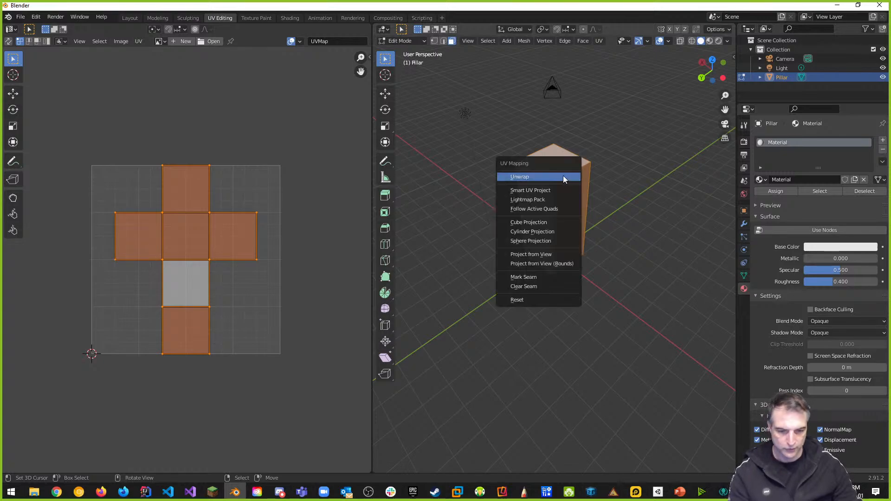
{"action": "left_click", "coordinate": [540, 224]}
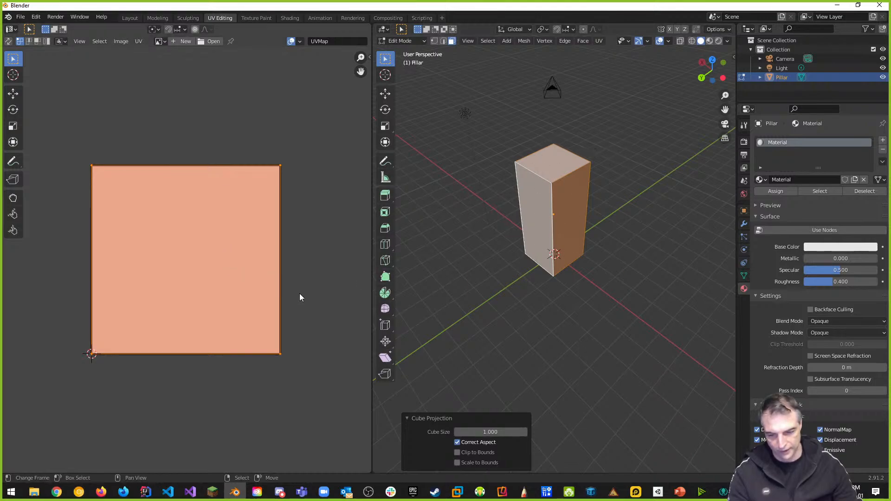
{"action": "left_click", "coordinate": [175, 297]}
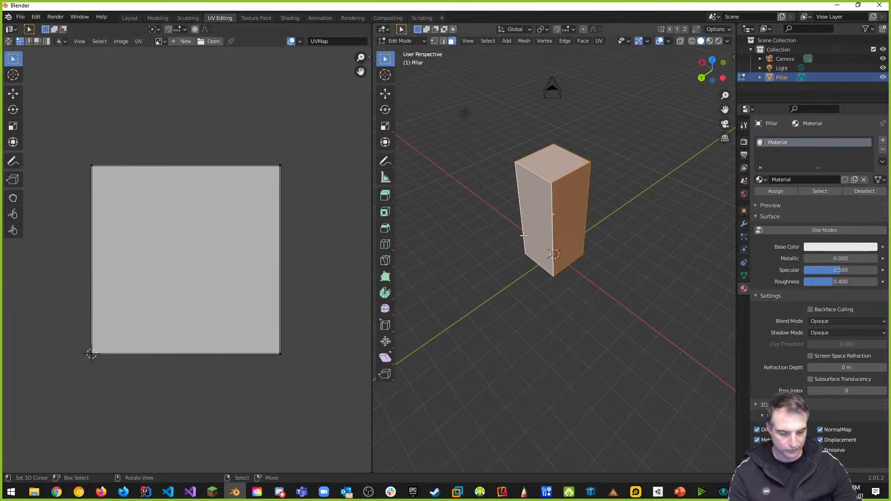
{"action": "key", "text": "alt+a"}
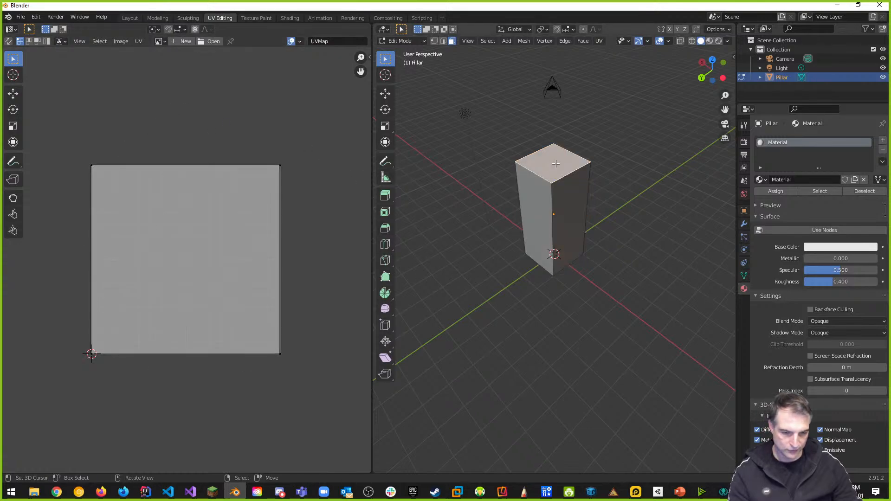
{"action": "left_click", "coordinate": [537, 209]}
{"action": "left_click", "coordinate": [572, 209]}
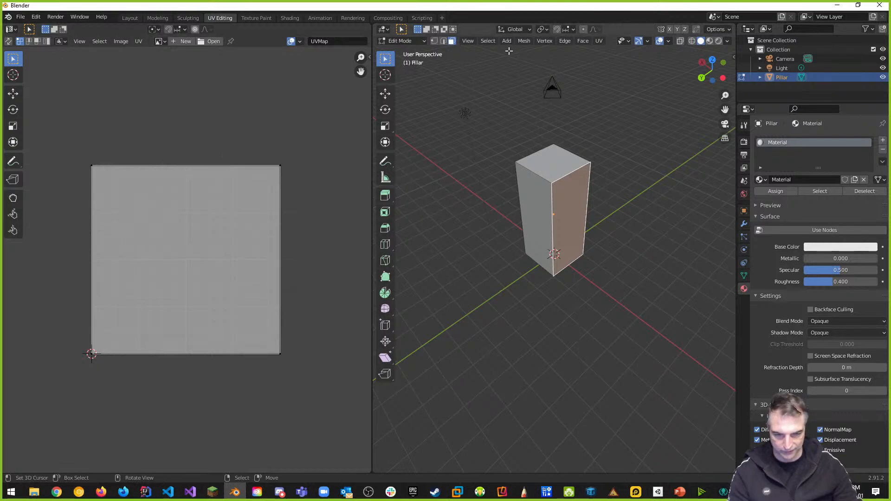
Select all faces and apply Smart UV Project with a 66° angle limit, and check the UVs of the top and one side face
{"action": "left_click", "coordinate": [488, 40]}
{"action": "left_click", "coordinate": [493, 54]}
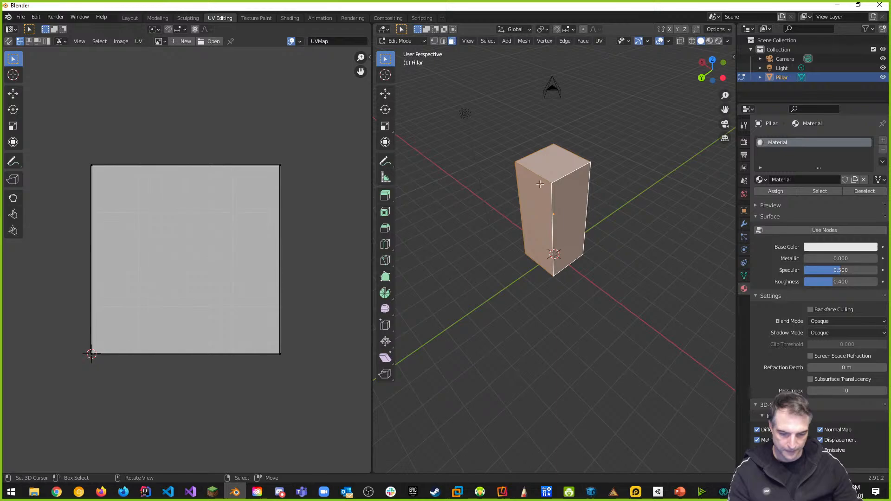
{"action": "key", "text": "u"}
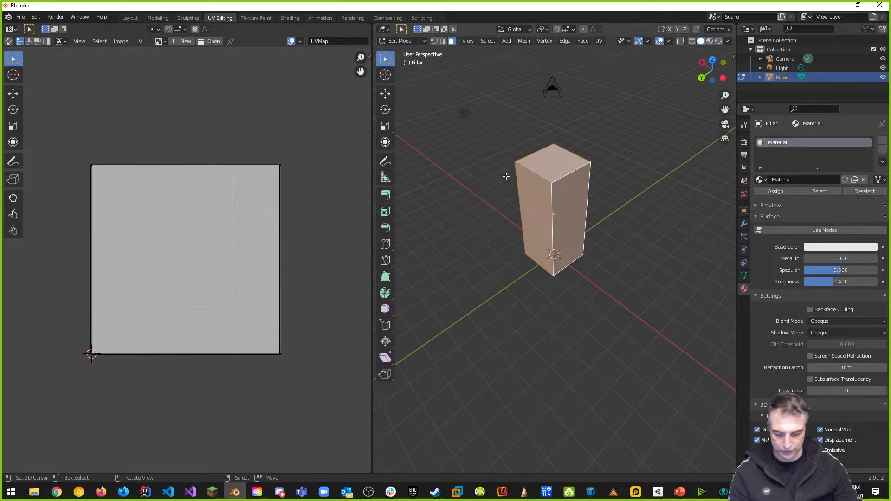
{"action": "key", "text": "u"}
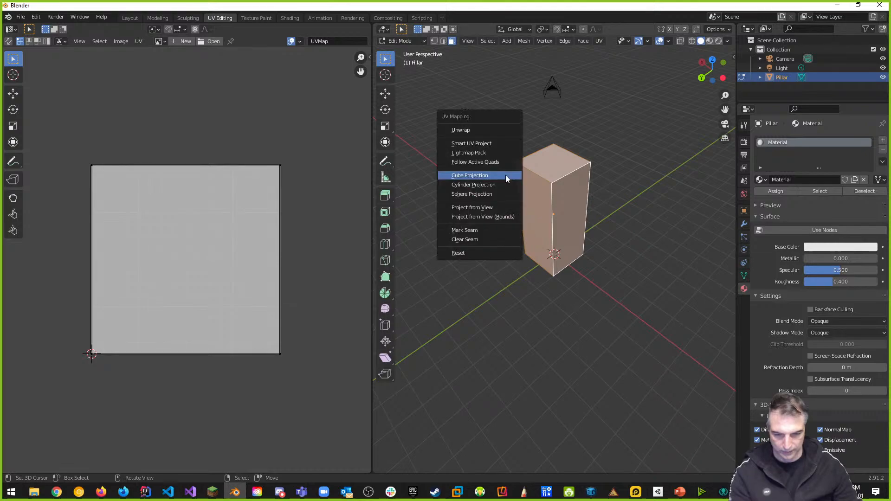
{"action": "left_click", "coordinate": [475, 145]}
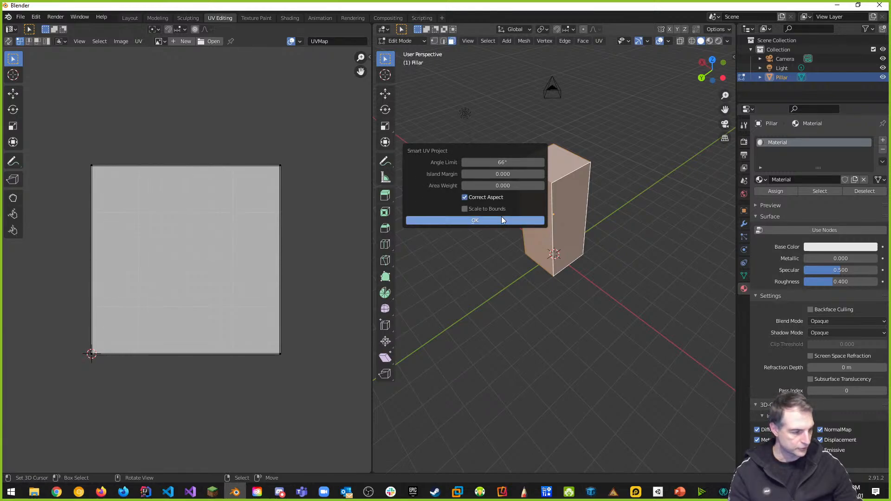
{"action": "left_click", "coordinate": [477, 220]}
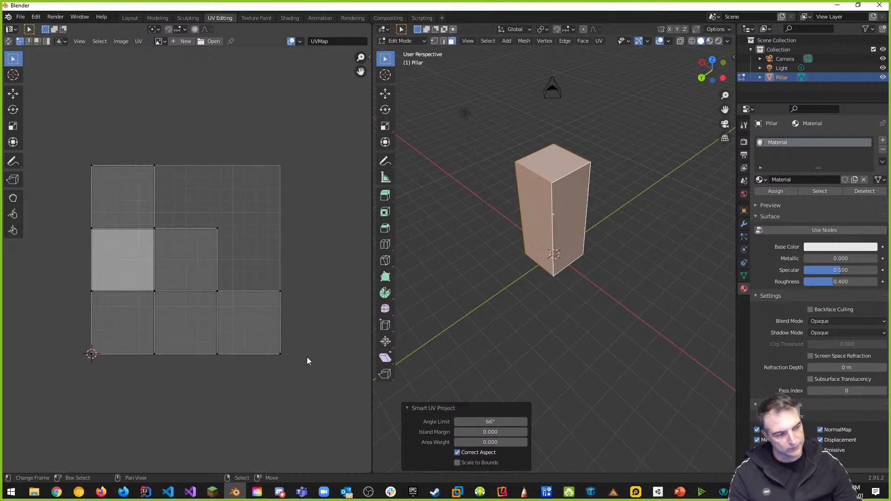
{"action": "left_click", "coordinate": [551, 170]}
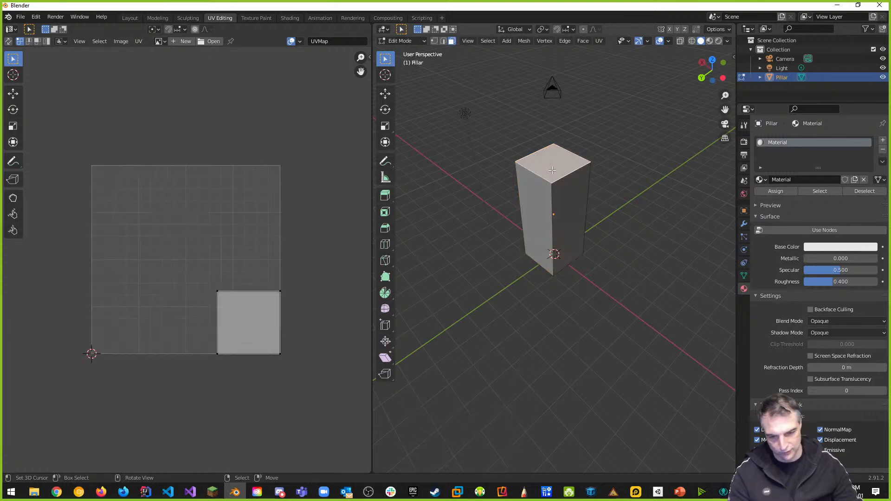
{"action": "left_click", "coordinate": [544, 203]}
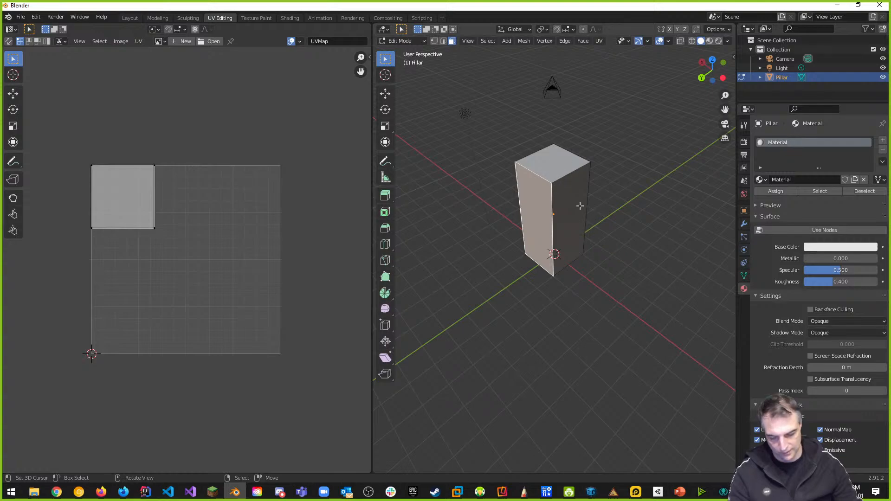
Select all pillar faces and unwrap them with Follow Active Quads, setting the edge length mode to Length
{"action": "key", "text": "a"}
{"action": "key", "text": "a"}
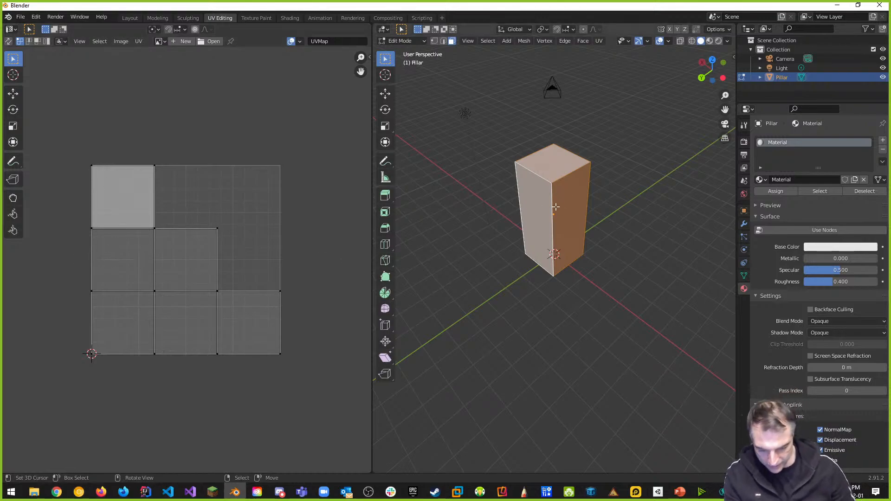
{"action": "key", "text": "u"}
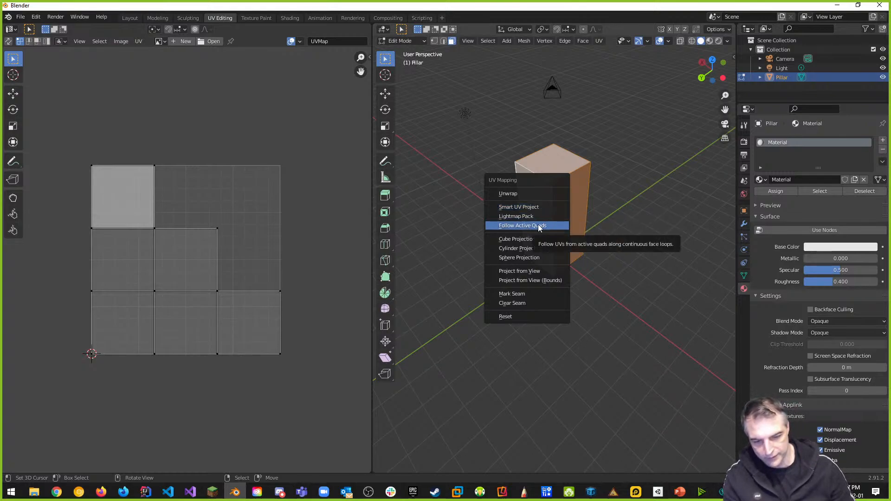
{"action": "left_click", "coordinate": [541, 226]}
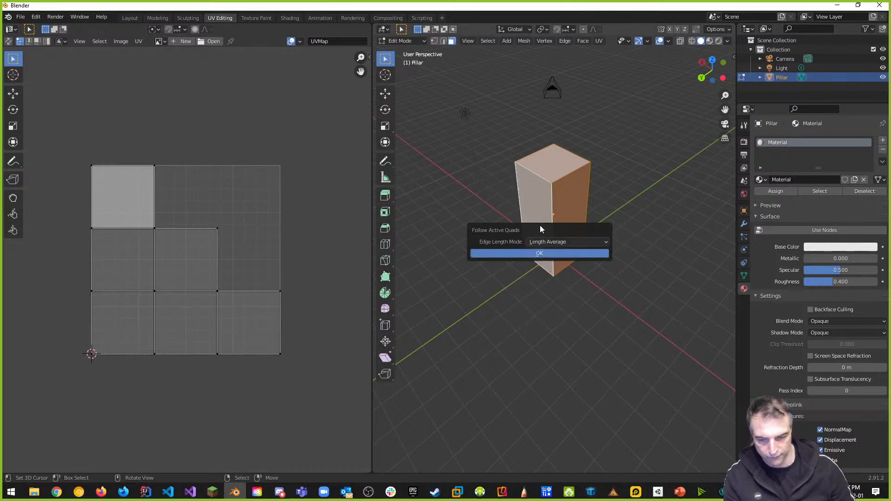
{"action": "left_click", "coordinate": [547, 254]}
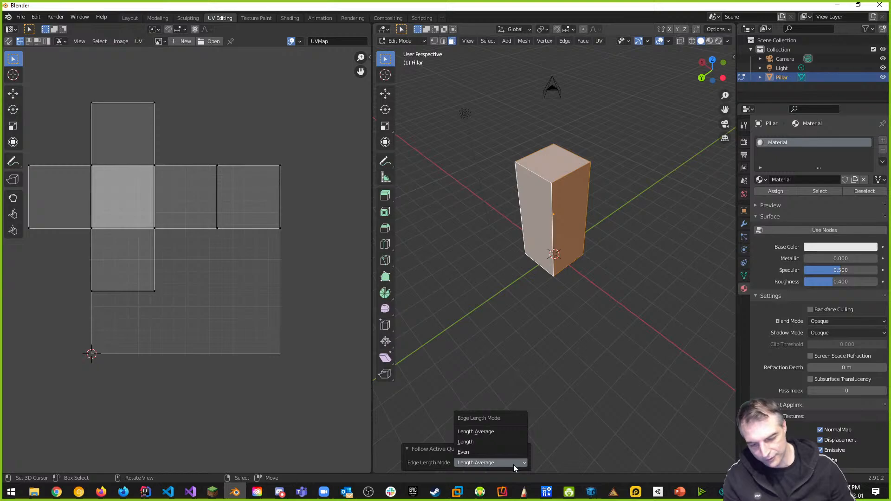
{"action": "left_click", "coordinate": [491, 442]}
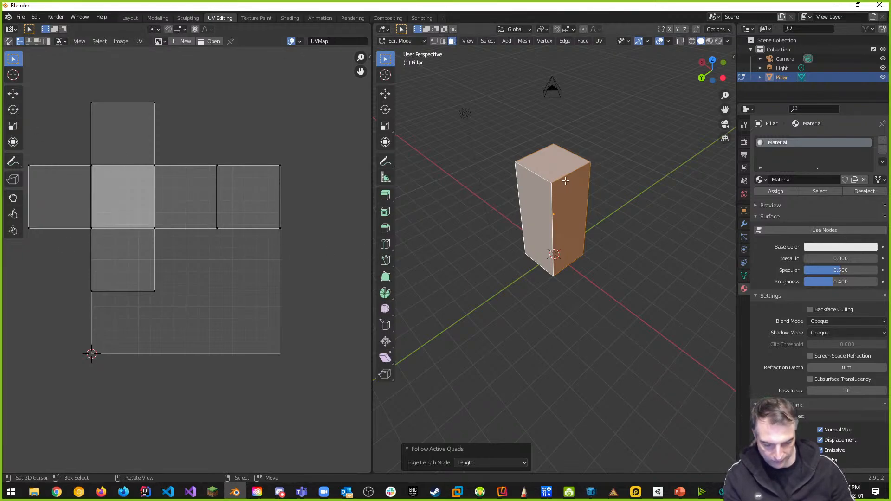
Try a Cylinder Projection and a Sphere Projection on all of the pillar's faces
{"action": "key", "text": "u"}
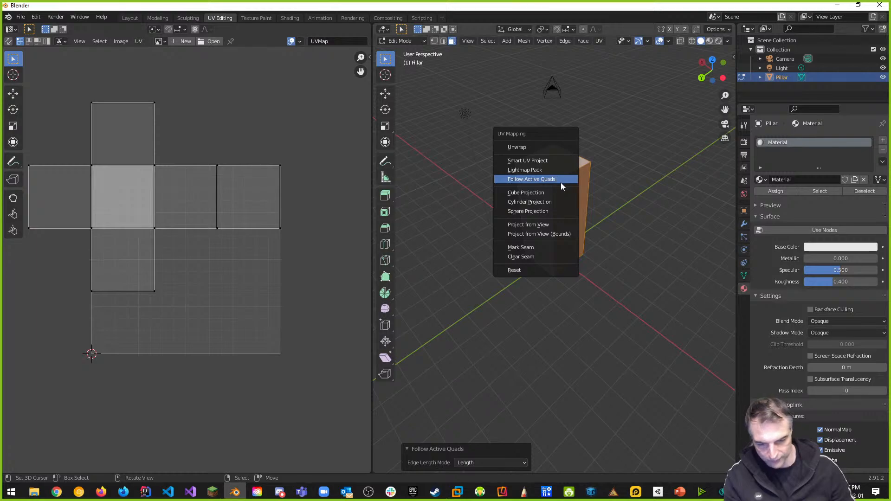
{"action": "left_click", "coordinate": [557, 201]}
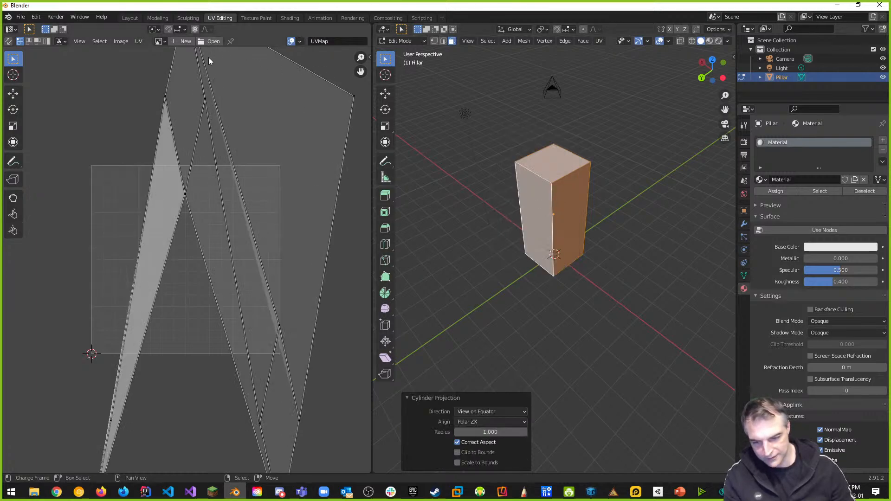
{"action": "key", "text": "u"}
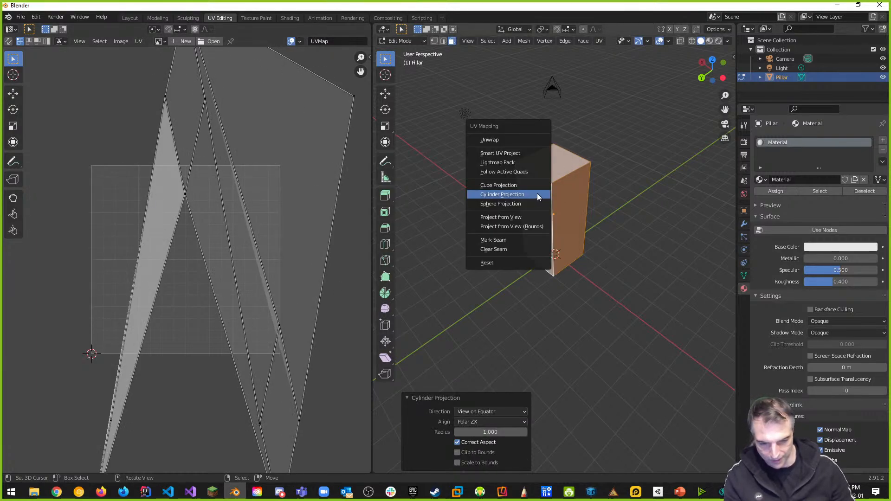
{"action": "left_click", "coordinate": [522, 204]}
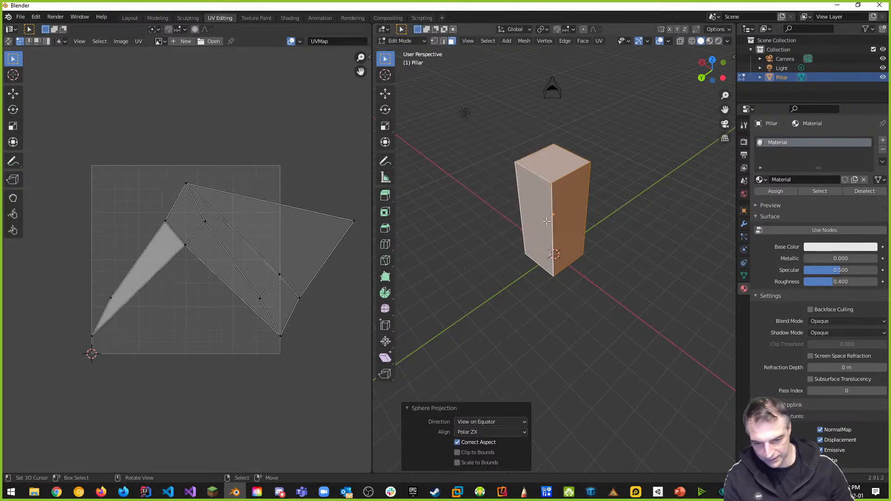
Map all pillar faces with Project from View (Bounds) from the current perspective
{"action": "key", "text": "u"}
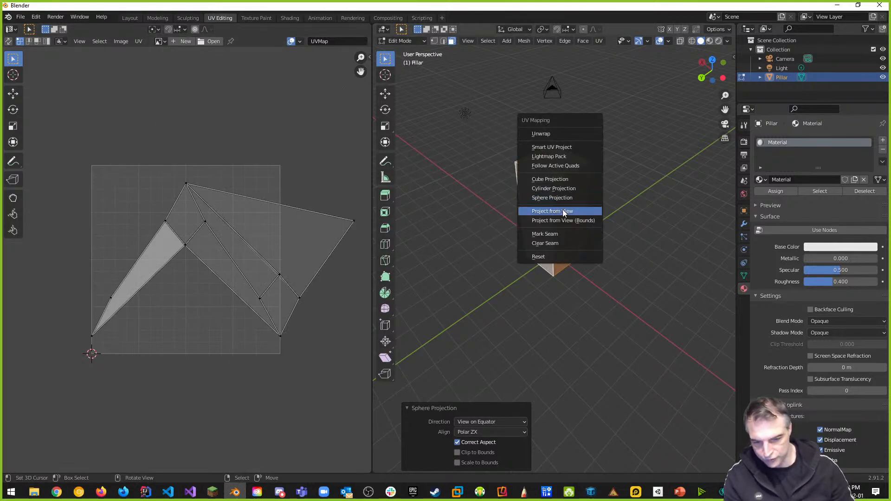
{"action": "left_click", "coordinate": [556, 221]}
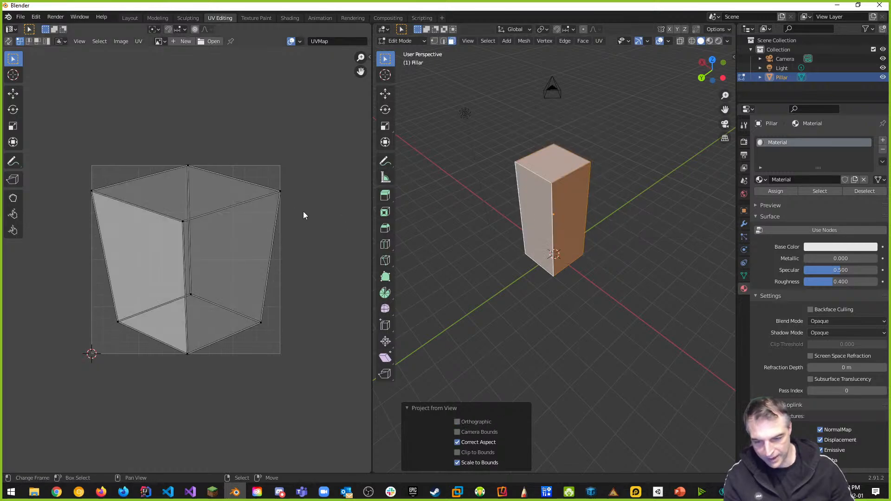
{"action": "mouse_move", "coordinate": [285, 214]}
{"action": "middle_mouse_down"}
{"action": "mouse_move", "coordinate": [250, 214]}
{"action": "mouse_move", "coordinate": [269, 219]}
{"action": "middle_mouse_up"}
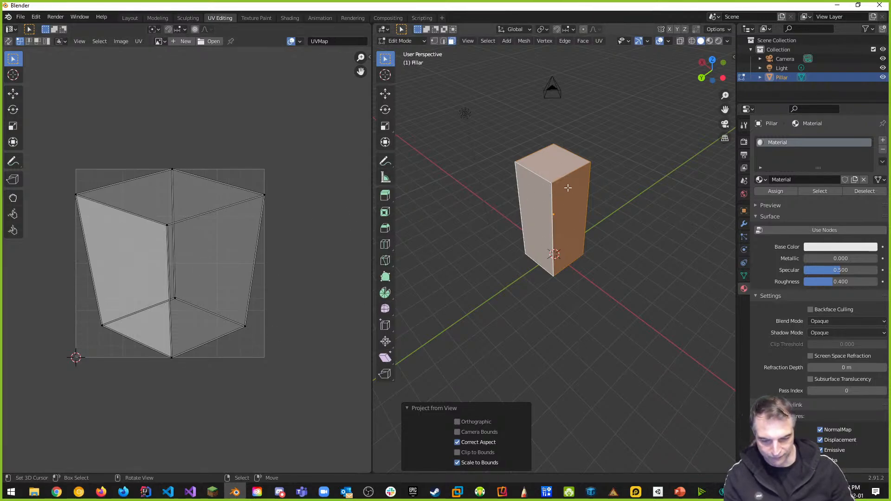
Map all pillar faces with Project from View from the current raised perspective
{"action": "key", "text": "u"}
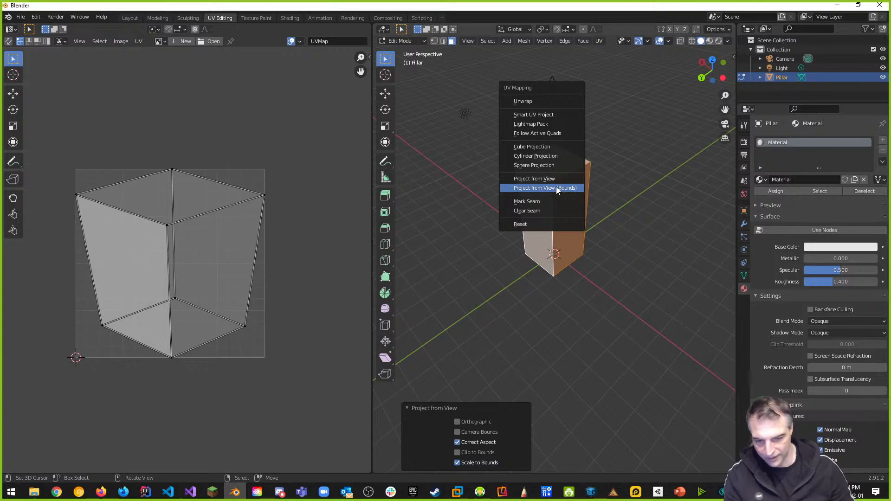
{"action": "left_click", "coordinate": [544, 180]}
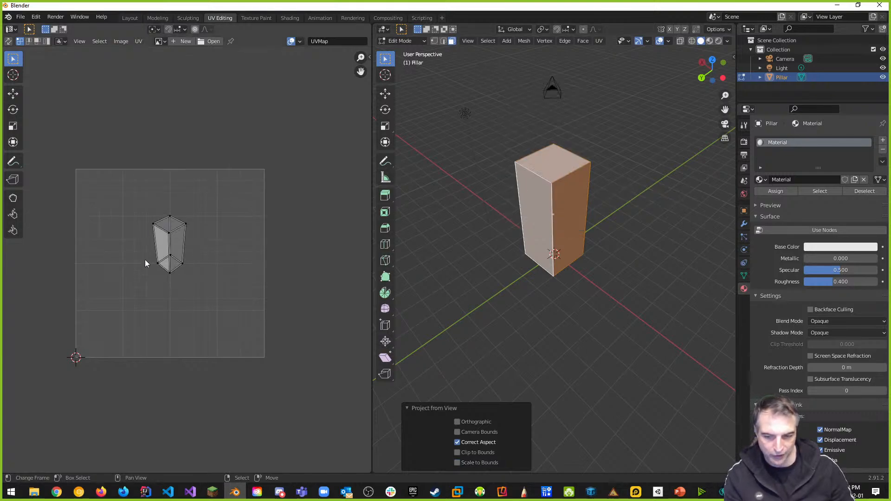
{"action": "scroll", "coordinate": [183, 247], "scroll_direction": "up", "scroll_amount": 1}
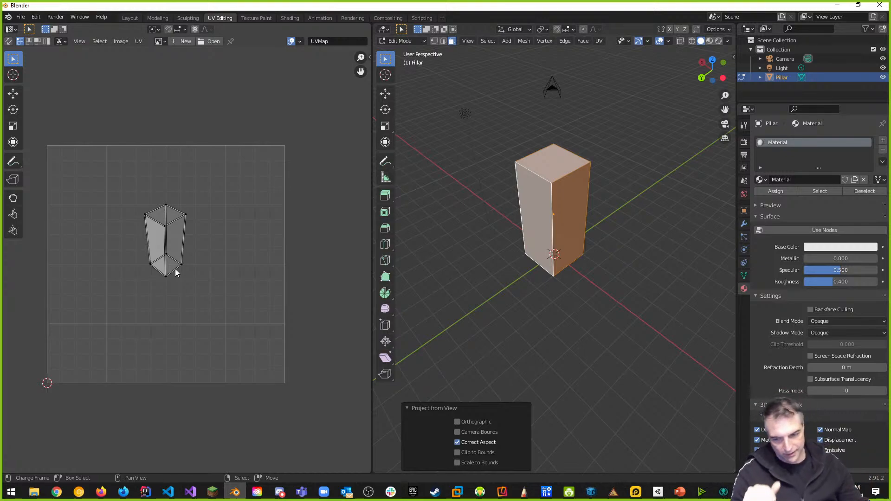
Examine how the pillar's top, side and bottom faces lie in the projected UV layout
{"action": "left_click", "coordinate": [566, 179]}
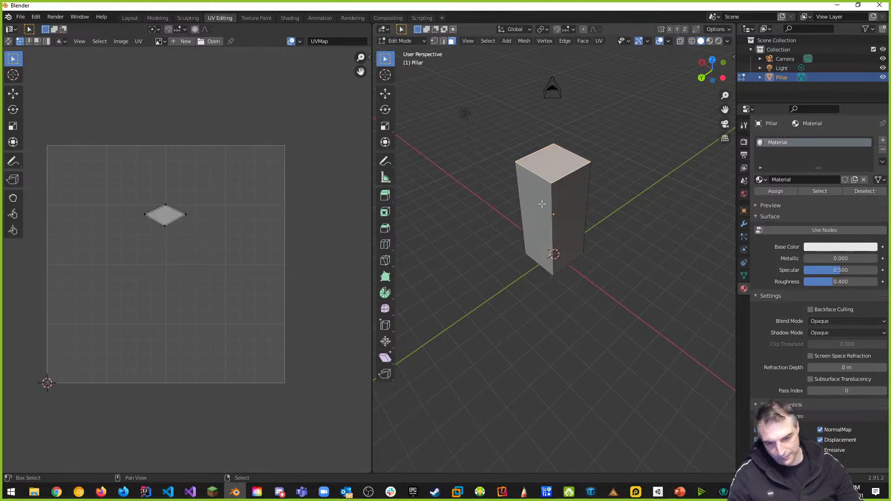
{"action": "left_click", "coordinate": [541, 204]}
{"action": "key", "text": "a"}
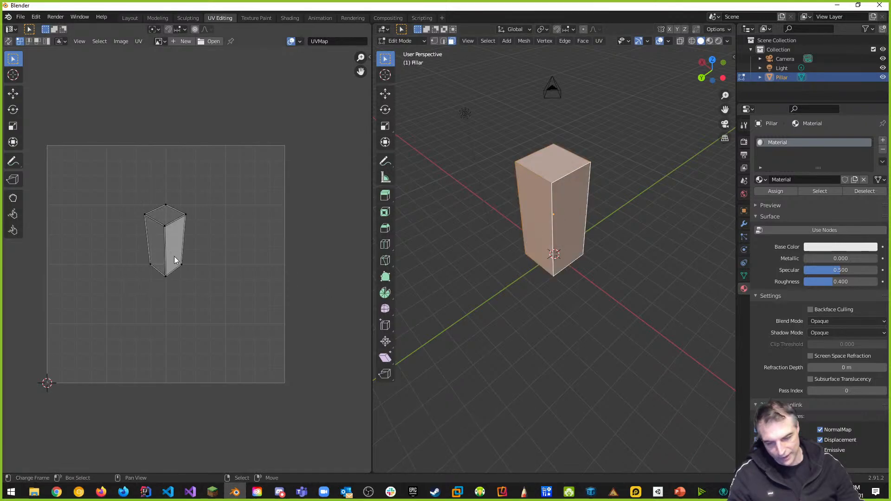
{"action": "middle_click_drag", "start_coordinate": [497, 207], "coordinate": [525, 139]}
{"action": "left_click", "coordinate": [544, 256]}
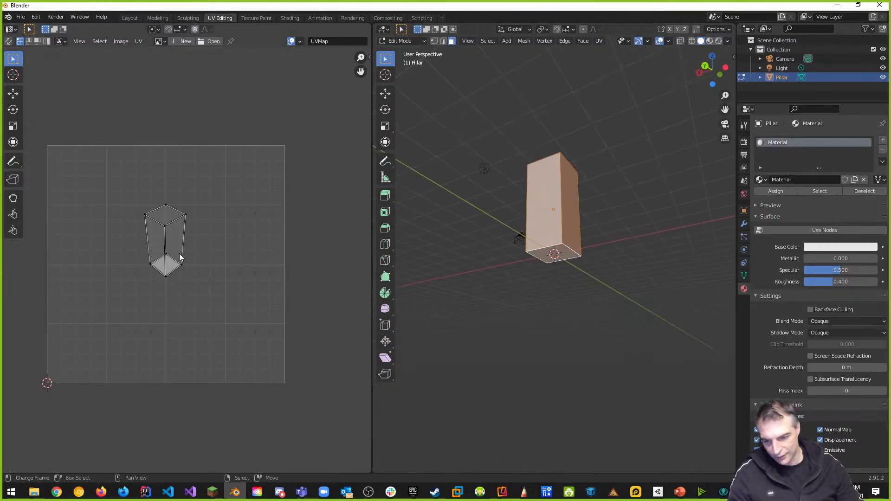
{"action": "middle_click_drag", "start_coordinate": [487, 248], "coordinate": [478, 287]}
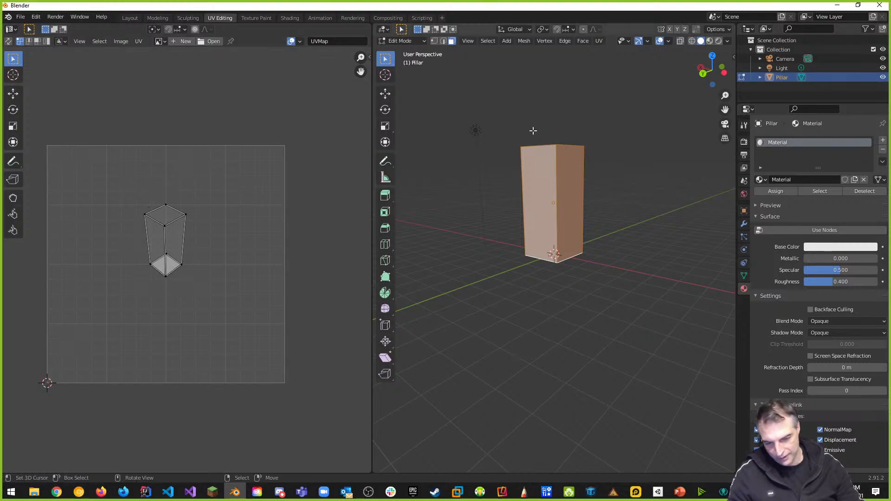
{"action": "middle_click_drag", "start_coordinate": [612, 239], "coordinate": [545, 172]}
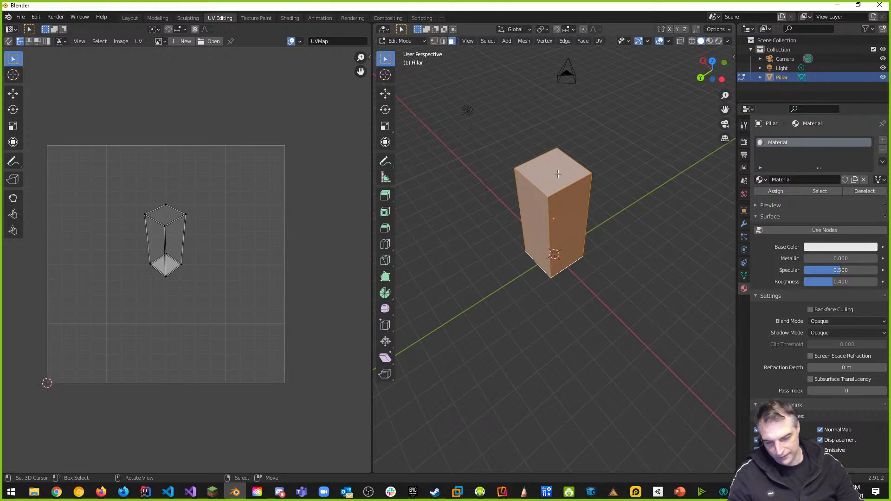
Reproject all pillar faces with Project from View from a lower, nearly horizontal viewing angle
{"action": "middle_click_drag", "start_coordinate": [598, 222], "coordinate": [622, 179]}
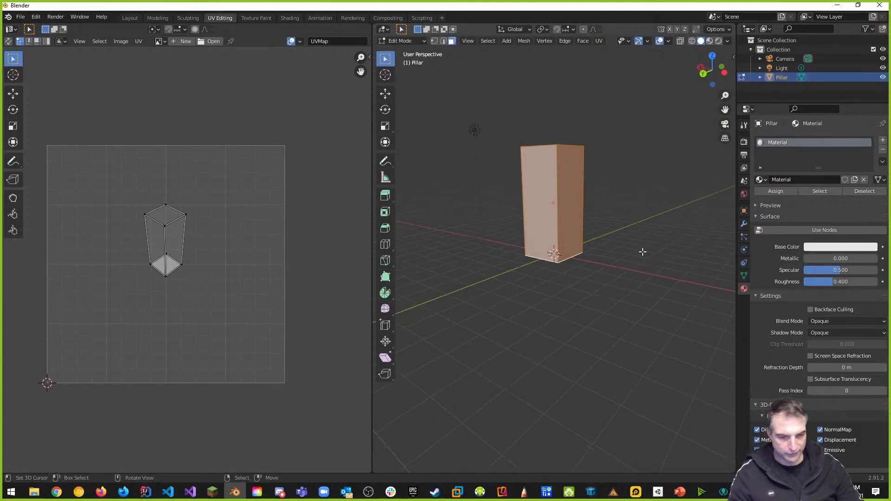
{"action": "key", "text": "u"}
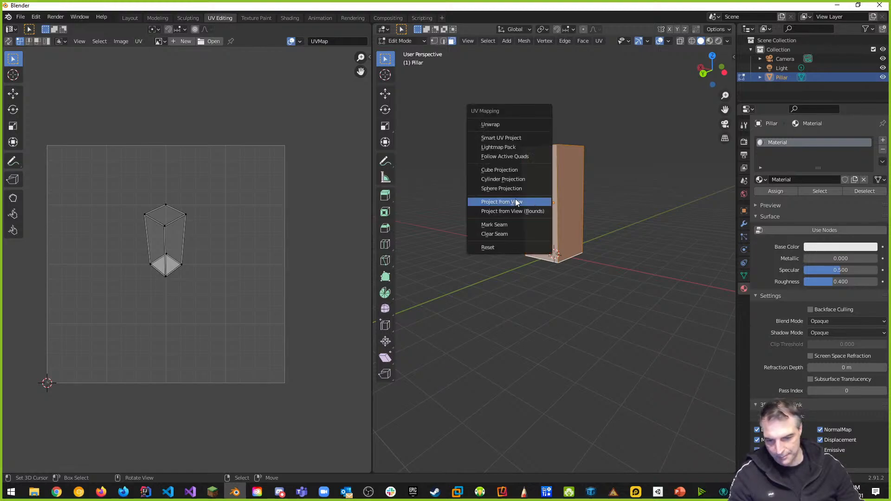
{"action": "left_click", "coordinate": [516, 202]}
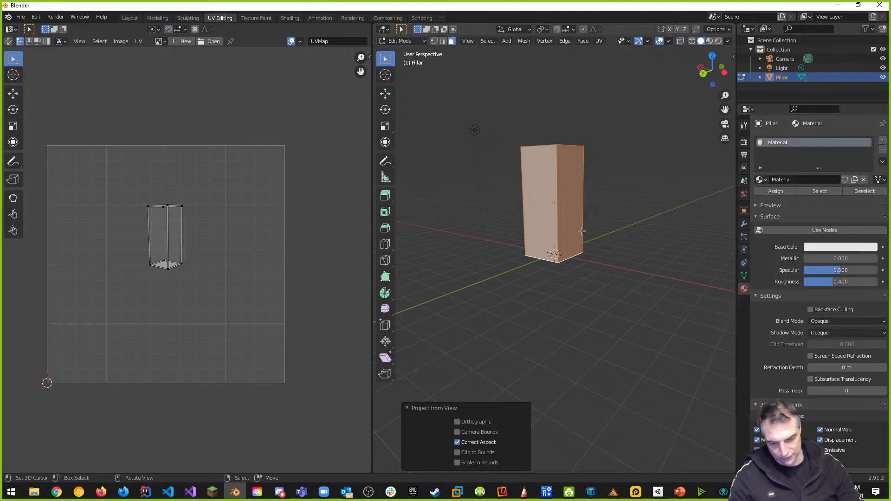
Unwrap all pillar faces with the standard Angle Based Unwrap and check the resulting UV layout
{"action": "middle_click_drag", "start_coordinate": [567, 231], "coordinate": [574, 269]}
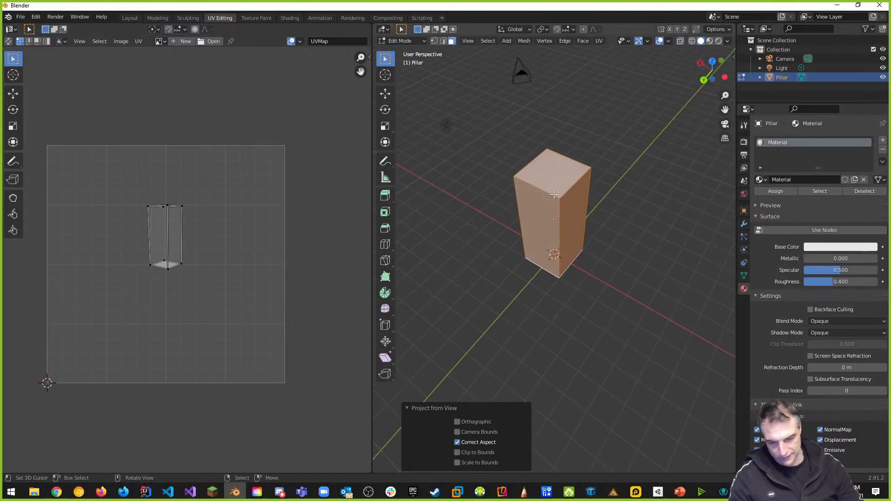
{"action": "key", "text": "u"}
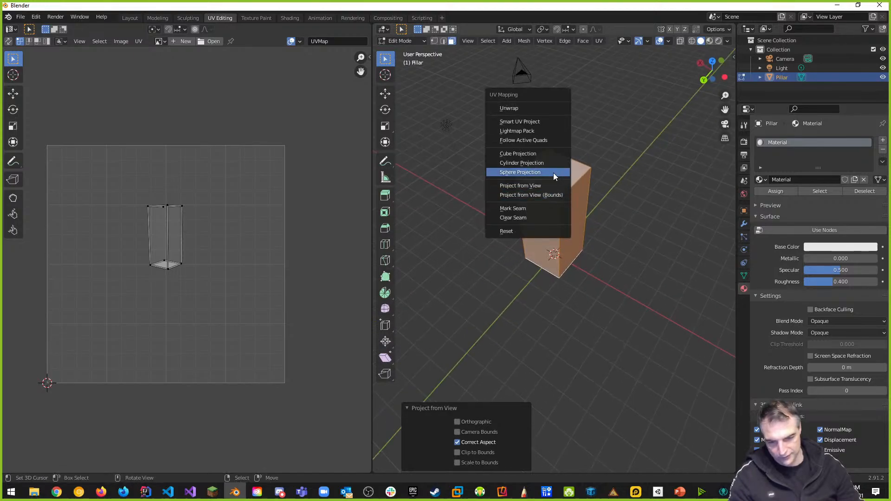
{"action": "left_click", "coordinate": [518, 109]}
{"action": "scroll", "coordinate": [232, 310], "scroll_direction": "down", "scroll_amount": 2}
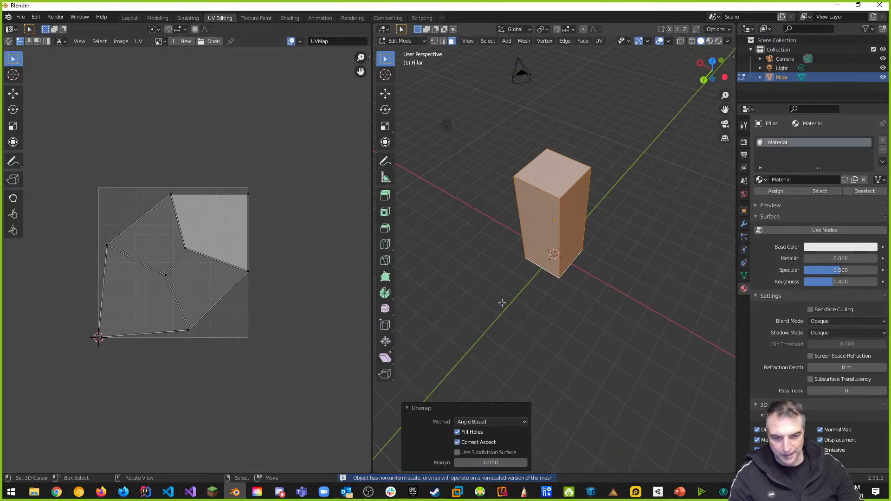
{"action": "middle_click_drag", "start_coordinate": [229, 278], "coordinate": [238, 279]}
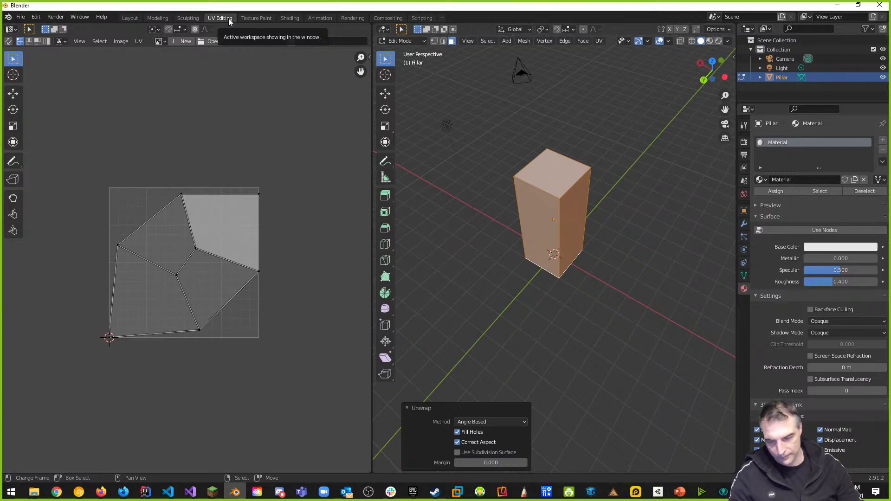
Switch to the Modeling workspace and put the pillar in Object Mode
{"action": "left_click", "coordinate": [163, 19]}
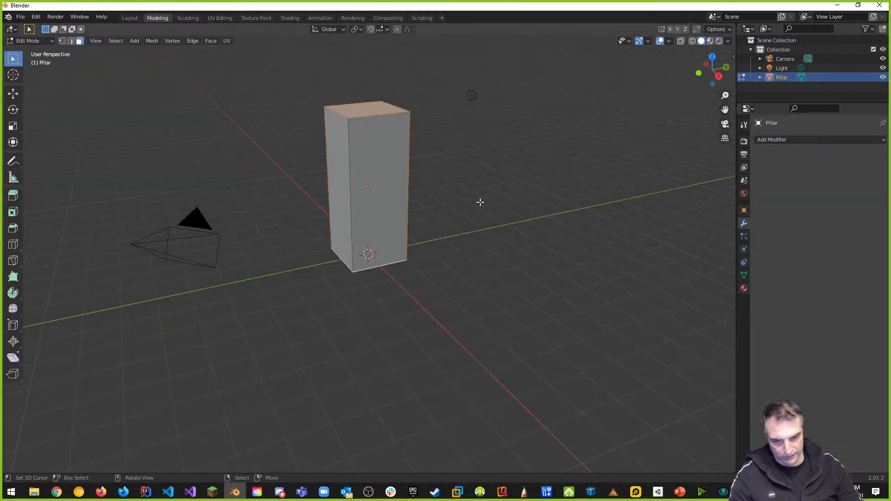
{"action": "left_click", "coordinate": [49, 41]}
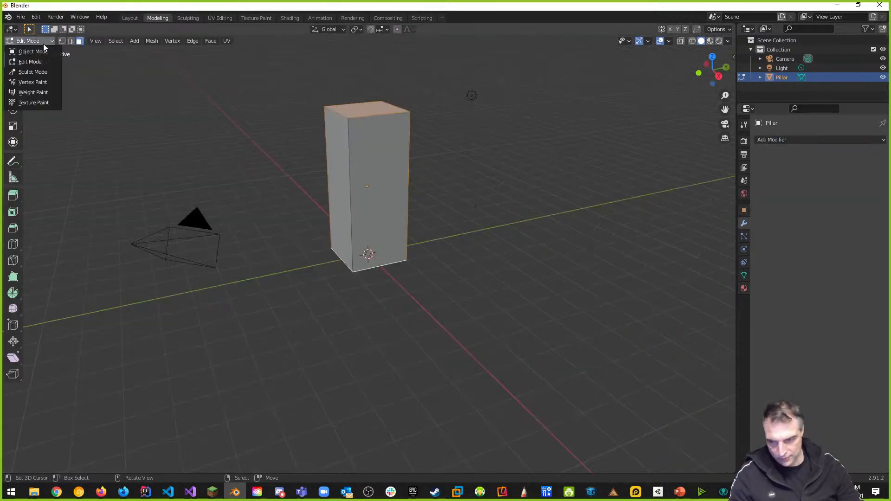
{"action": "left_click", "coordinate": [39, 51]}
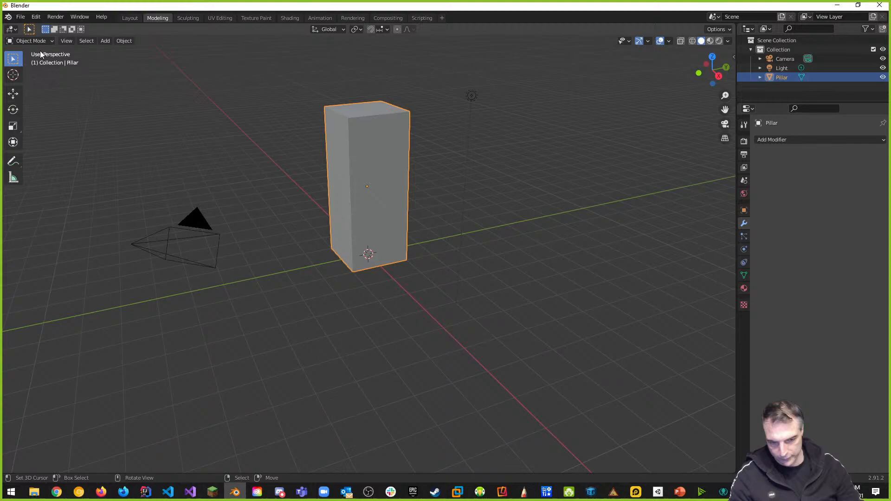
Create a new brush texture and keep its type as Image or Movie
{"action": "left_click", "coordinate": [744, 305]}
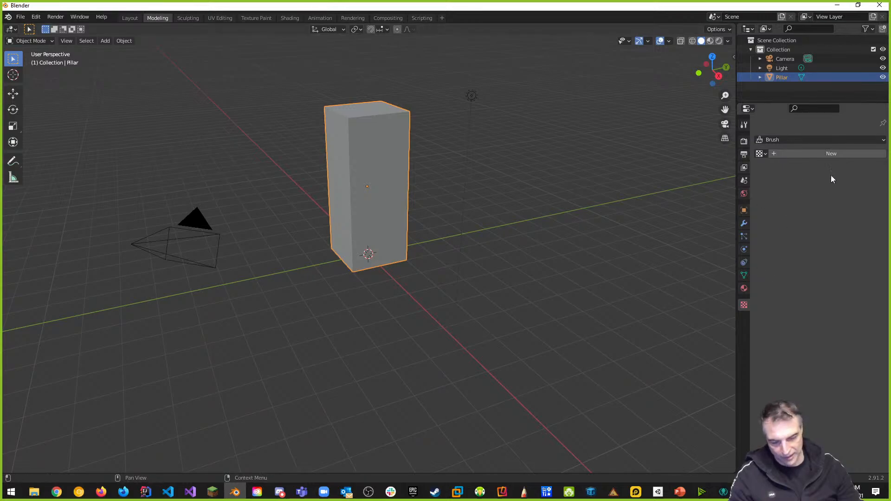
{"action": "left_click", "coordinate": [744, 288]}
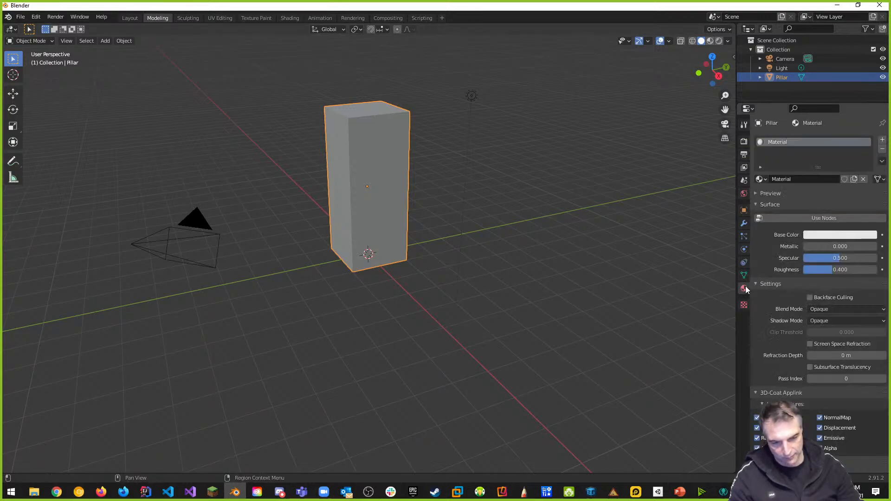
{"action": "left_click", "coordinate": [745, 305]}
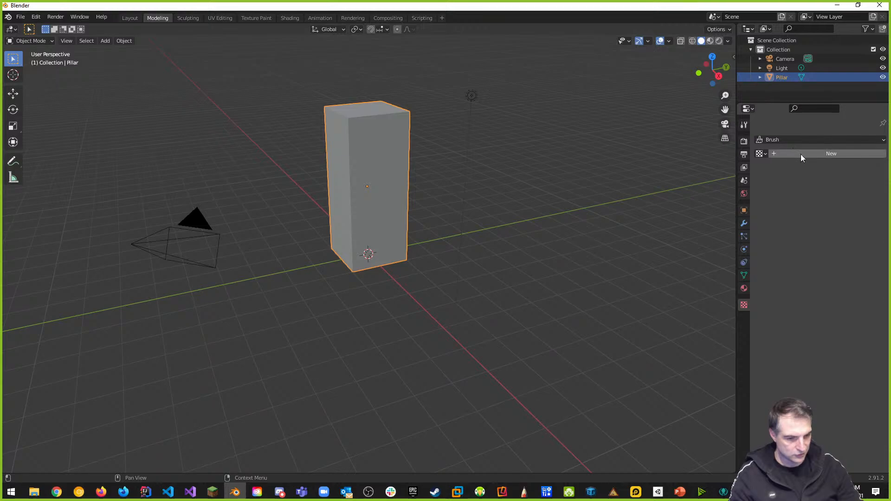
{"action": "left_click", "coordinate": [761, 153]}
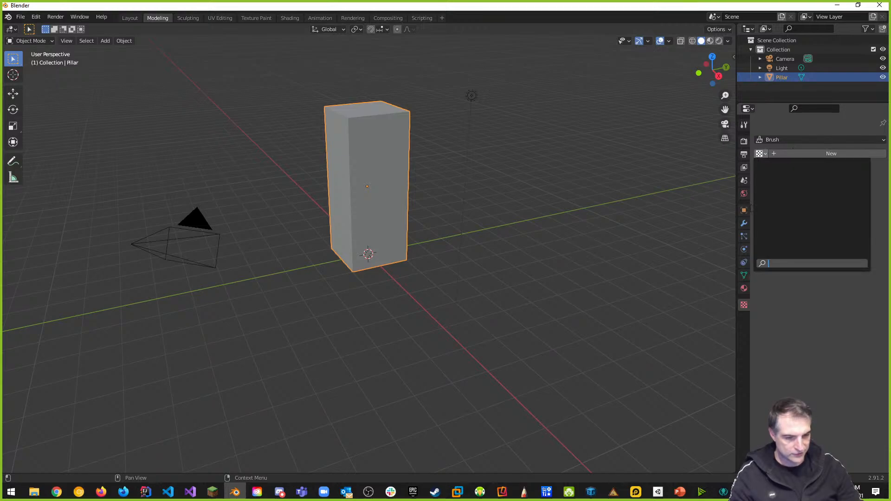
{"action": "left_click", "coordinate": [813, 307]}
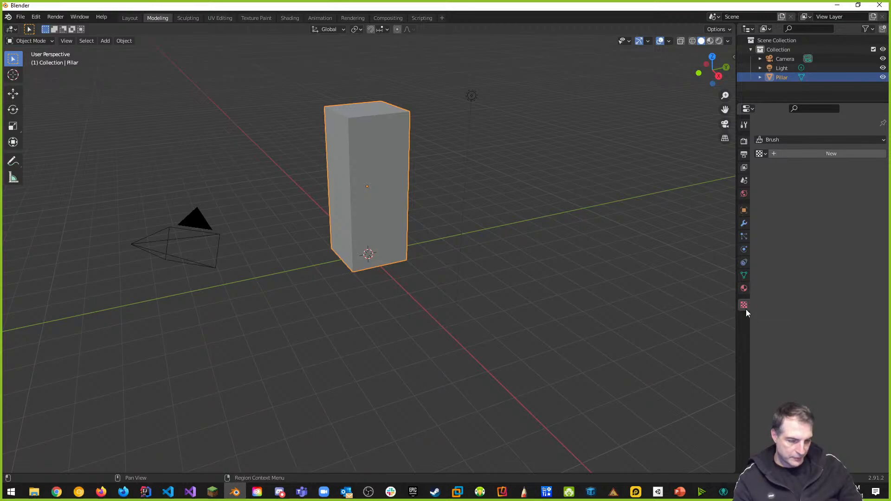
{"action": "left_click", "coordinate": [825, 156]}
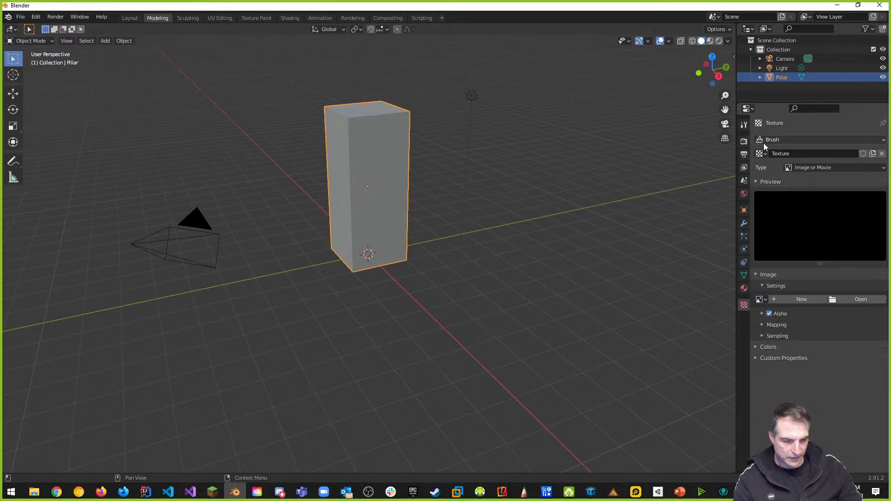
{"action": "left_click", "coordinate": [820, 168]}
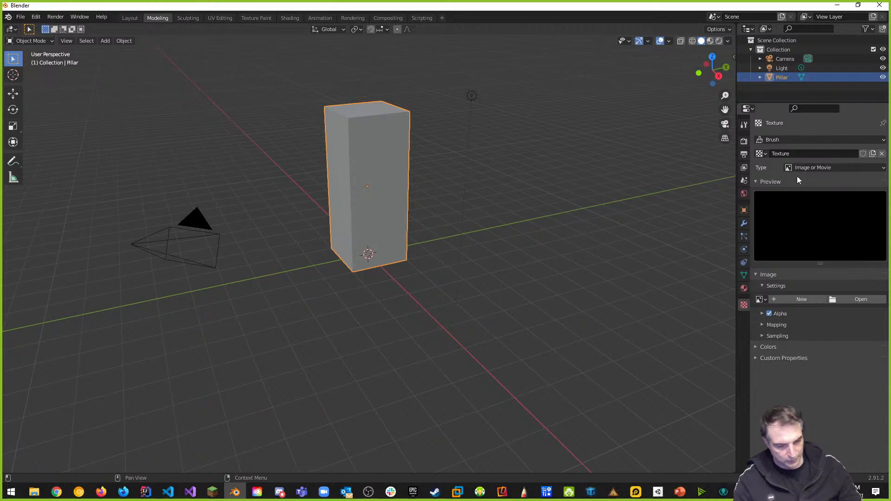
{"action": "left_click", "coordinate": [814, 168]}
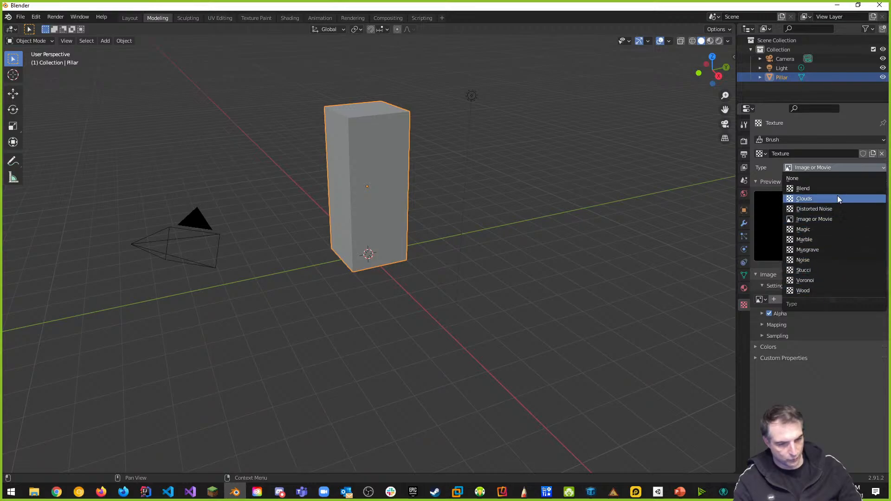
{"action": "left_click", "coordinate": [825, 221]}
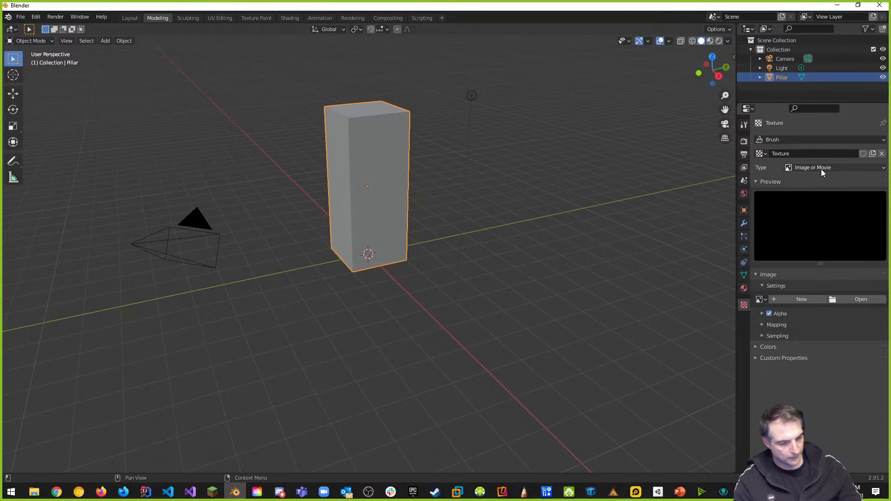
Load TexturesCom_Wall_Stone2_3x3_1K_albedo.tif from the Downloads folder as the image of the brush texture
{"action": "left_click", "coordinate": [849, 298]}
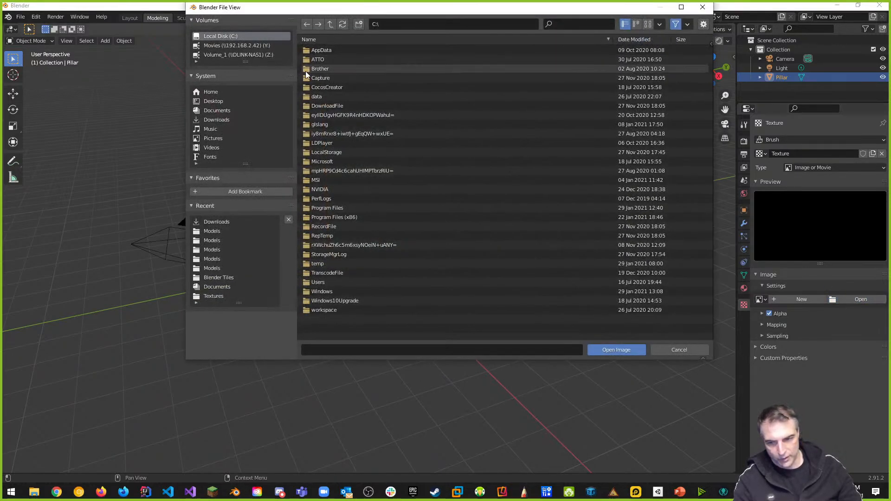
{"action": "left_click", "coordinate": [217, 120]}
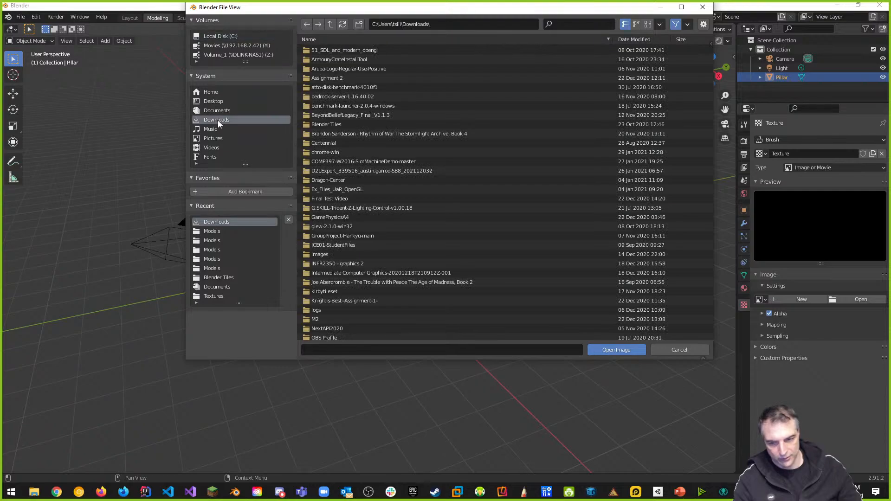
{"action": "scroll", "coordinate": [388, 171], "scroll_direction": "down", "scroll_amount": 8}
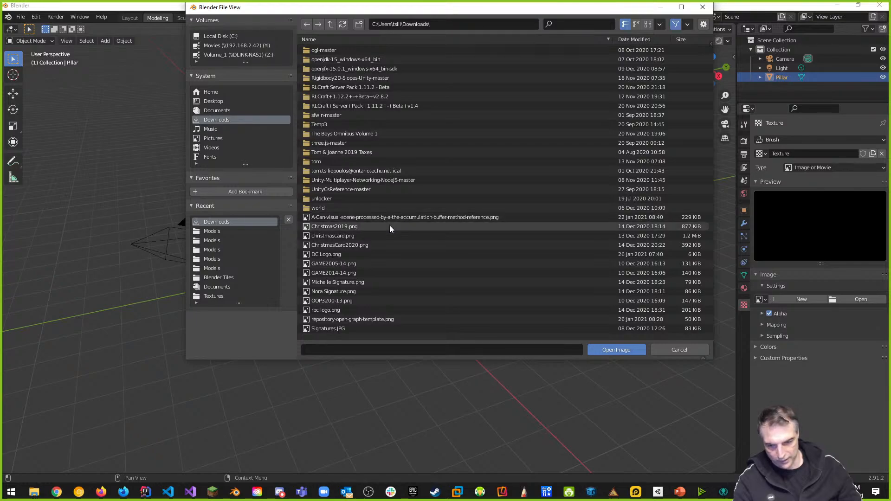
{"action": "scroll", "coordinate": [357, 259], "scroll_direction": "down", "scroll_amount": 3}
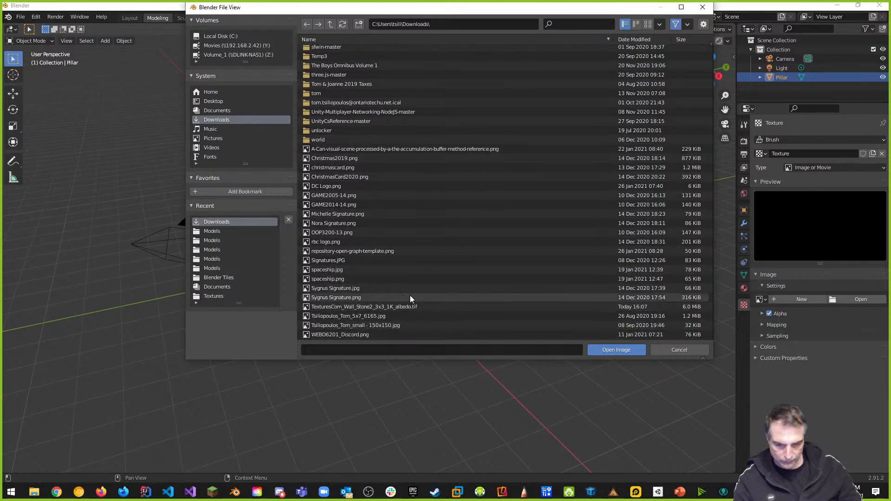
{"action": "scroll", "coordinate": [371, 294], "scroll_direction": "up", "scroll_amount": 2}
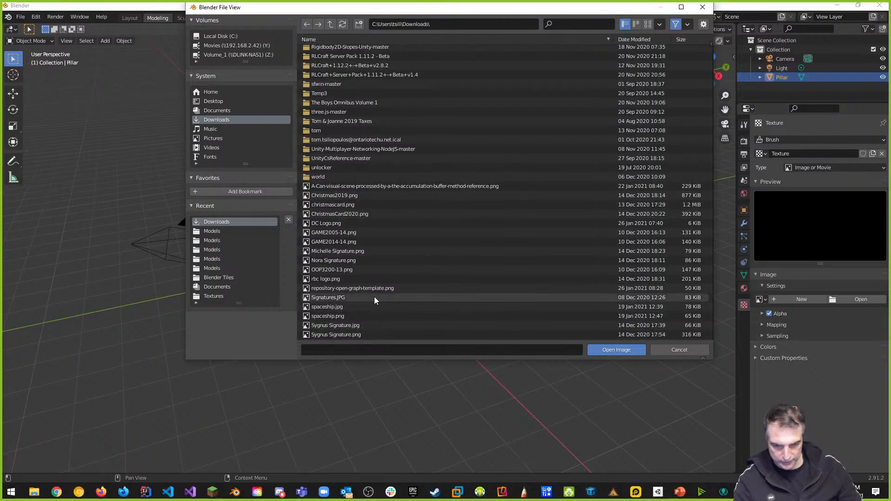
{"action": "scroll", "coordinate": [374, 296], "scroll_direction": "up", "scroll_amount": 10}
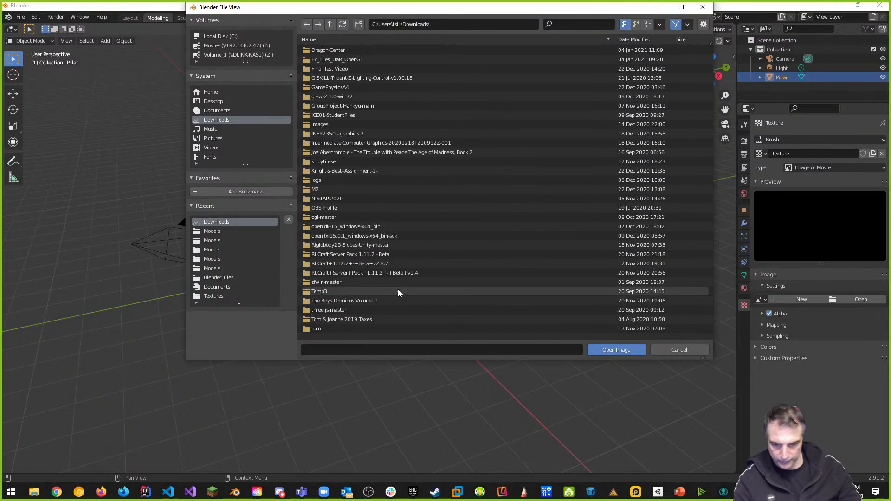
{"action": "scroll", "coordinate": [397, 290], "scroll_direction": "down", "scroll_amount": 12}
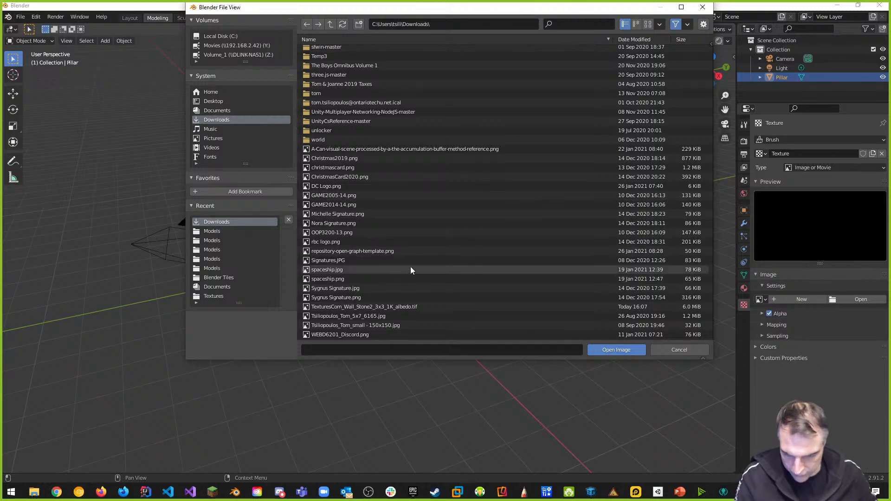
{"action": "left_click", "coordinate": [403, 307]}
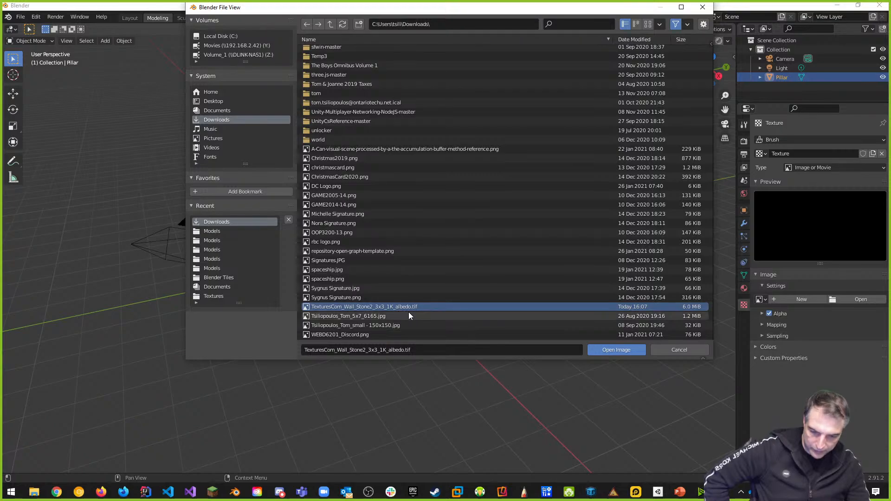
{"action": "left_click", "coordinate": [610, 349]}
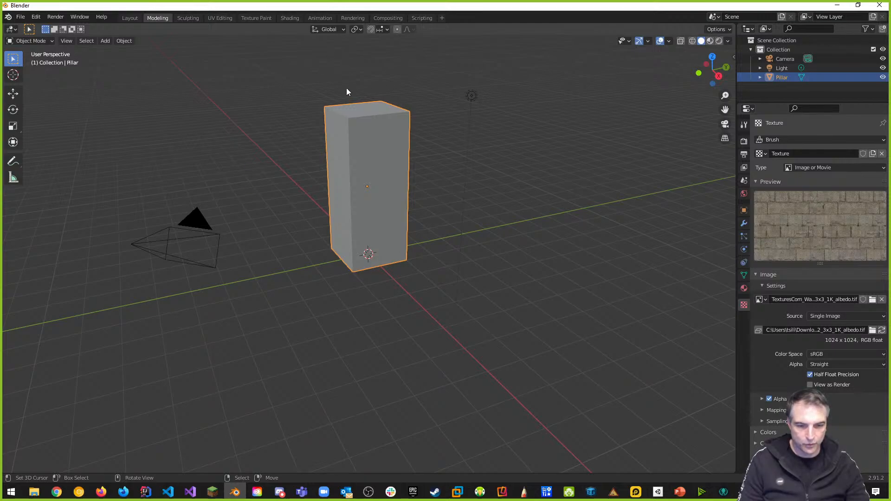
Set the viewport to Rendered shading, trying Material Preview on the way, and check the pillar and the render pass options
{"action": "middle_click_drag", "start_coordinate": [343, 147], "coordinate": [395, 140]}
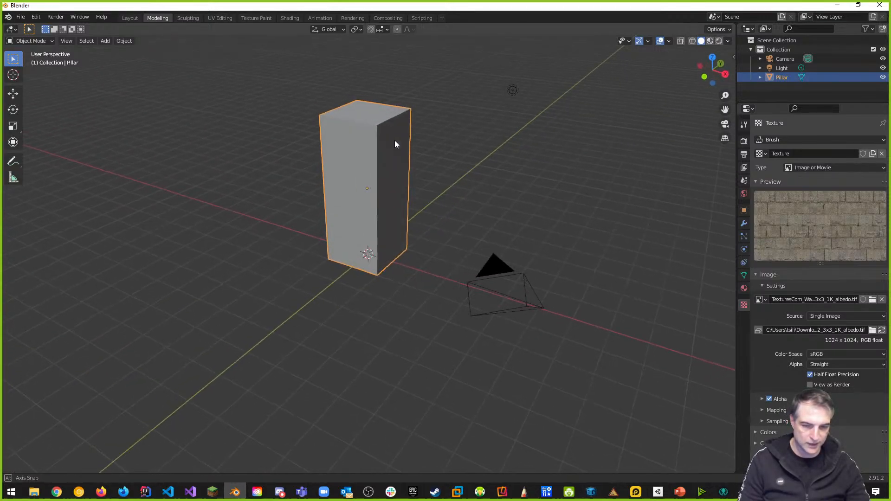
{"action": "left_click", "coordinate": [710, 40]}
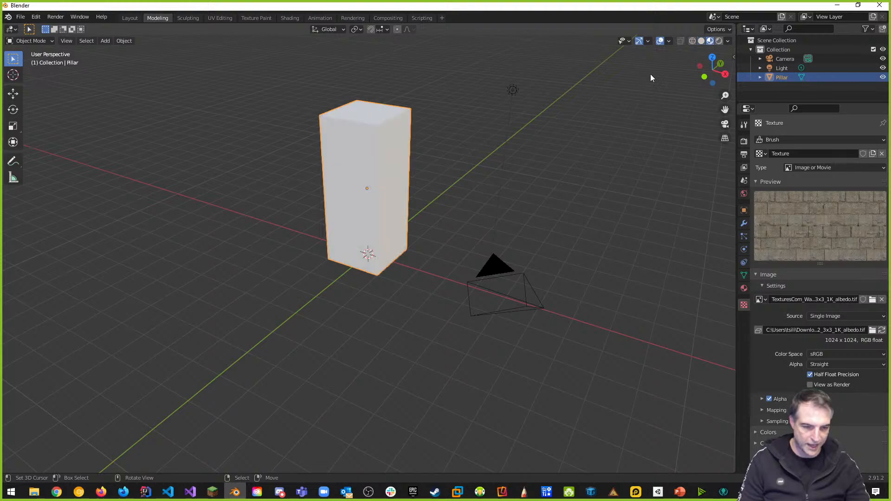
{"action": "left_click", "coordinate": [721, 42]}
{"action": "middle_click_drag", "start_coordinate": [669, 75], "coordinate": [427, 158]}
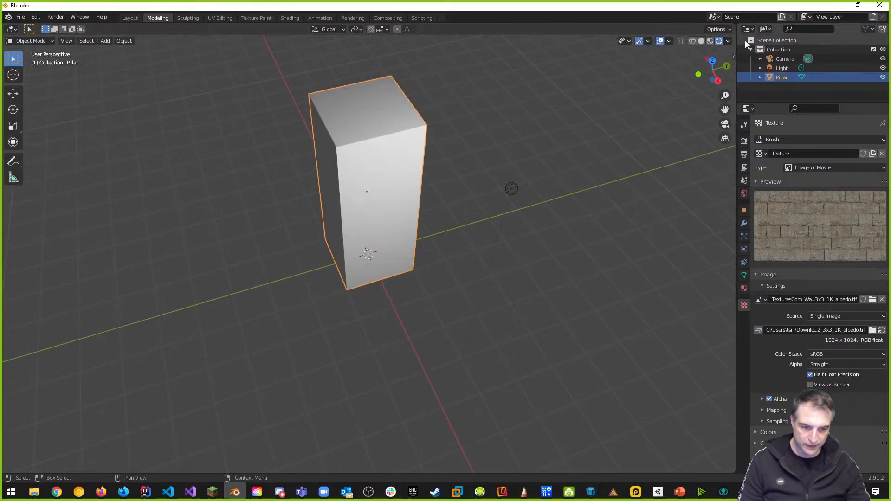
{"action": "left_click", "coordinate": [728, 41]}
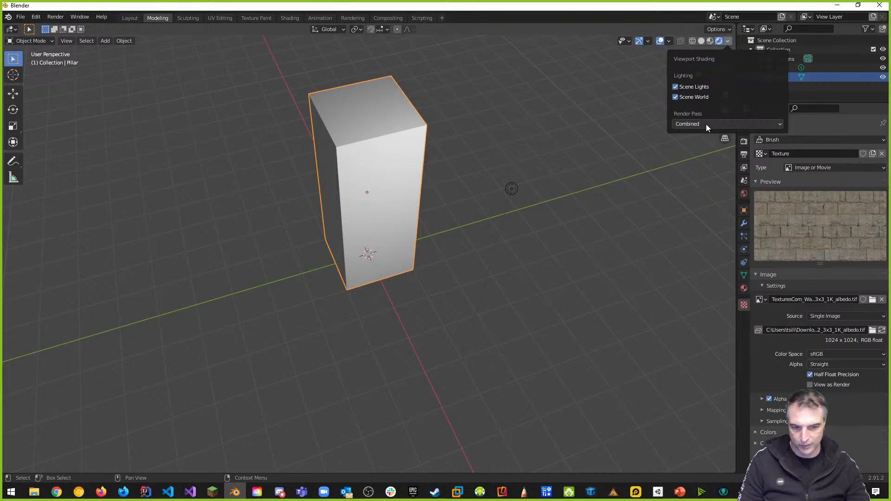
{"action": "left_click", "coordinate": [747, 125]}
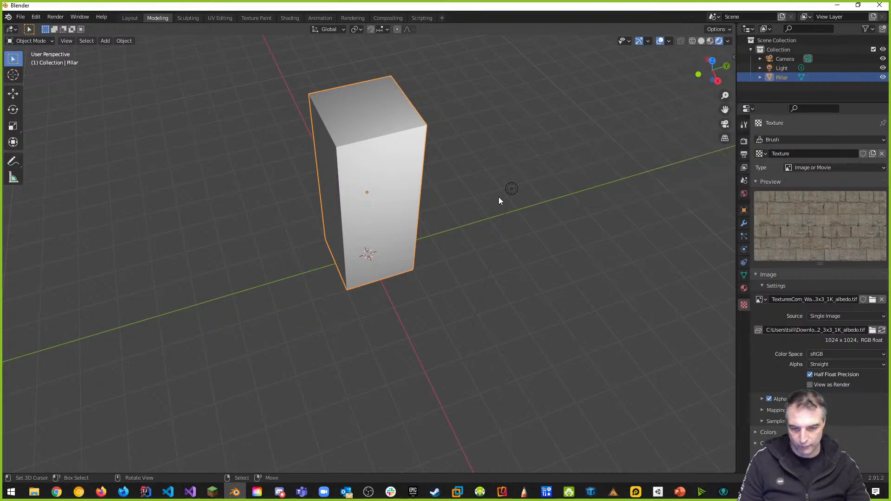
Compare the pillar in Material Preview and Rendered shading from several angles, looking at the preview lighting options
{"action": "left_click", "coordinate": [710, 41]}
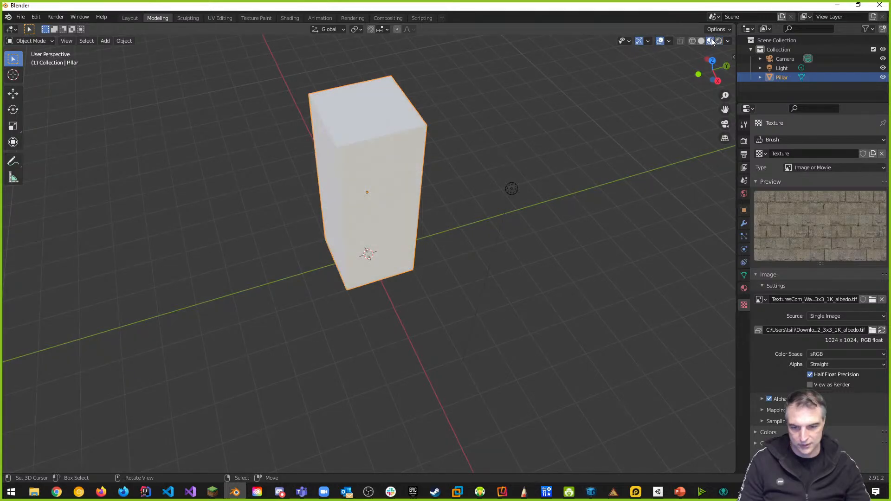
{"action": "middle_click_drag", "start_coordinate": [558, 207], "coordinate": [566, 176]}
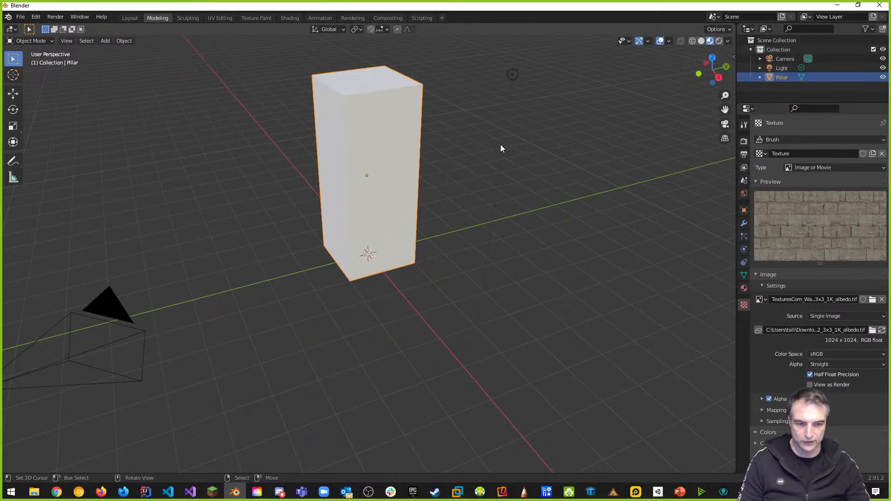
{"action": "left_click", "coordinate": [728, 41]}
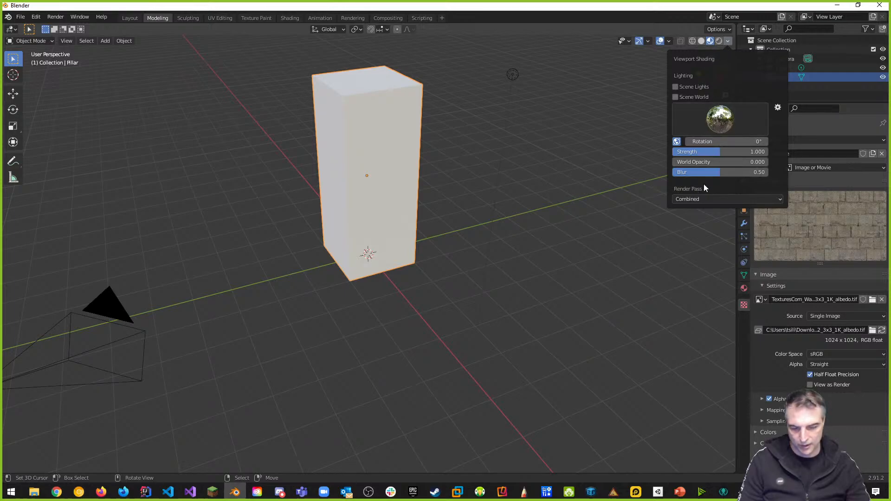
{"action": "left_click", "coordinate": [719, 41]}
{"action": "mouse_move", "coordinate": [483, 125]}
{"action": "middle_mouse_down"}
{"action": "mouse_move", "coordinate": [414, 127]}
{"action": "mouse_move", "coordinate": [463, 141]}
{"action": "mouse_move", "coordinate": [598, 119]}
{"action": "mouse_move", "coordinate": [540, 125]}
{"action": "mouse_move", "coordinate": [497, 113]}
{"action": "mouse_move", "coordinate": [481, 129]}
{"action": "mouse_move", "coordinate": [552, 139]}
{"action": "middle_mouse_up"}
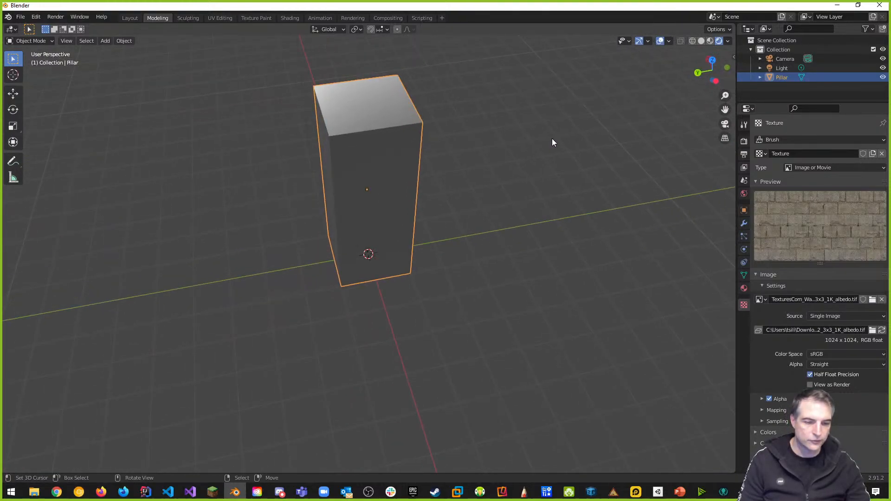
{"action": "left_click", "coordinate": [719, 41]}
{"action": "mouse_move", "coordinate": [409, 50]}
{"action": "middle_mouse_down"}
{"action": "mouse_move", "coordinate": [350, 144]}
{"action": "mouse_move", "coordinate": [405, 120]}
{"action": "mouse_move", "coordinate": [515, 131]}
{"action": "mouse_move", "coordinate": [416, 161]}
{"action": "middle_mouse_up"}
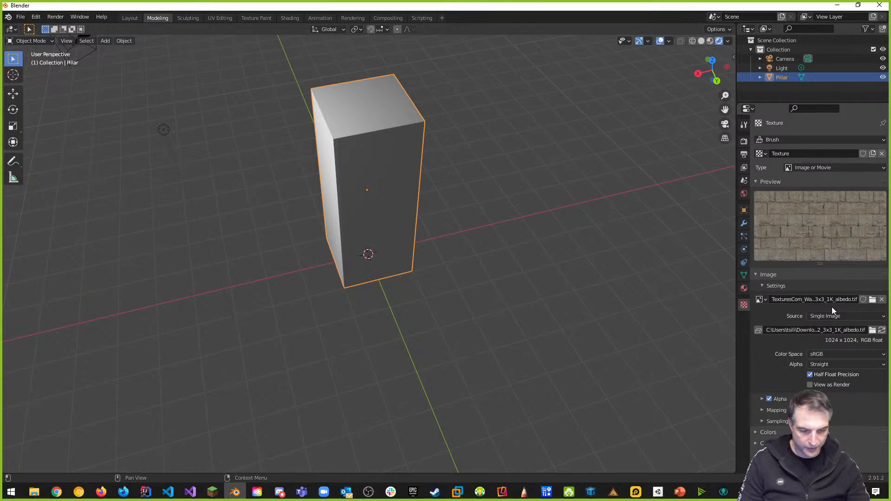
Examine the texture's mapping, extension and sampling filter settings and the pillar's material properties
{"action": "left_click", "coordinate": [762, 410]}
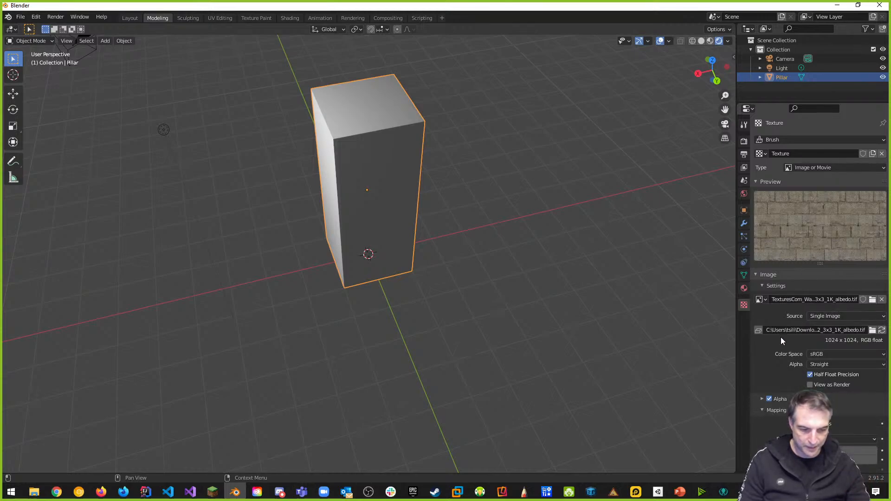
{"action": "scroll", "coordinate": [782, 430], "scroll_direction": "down", "scroll_amount": 3}
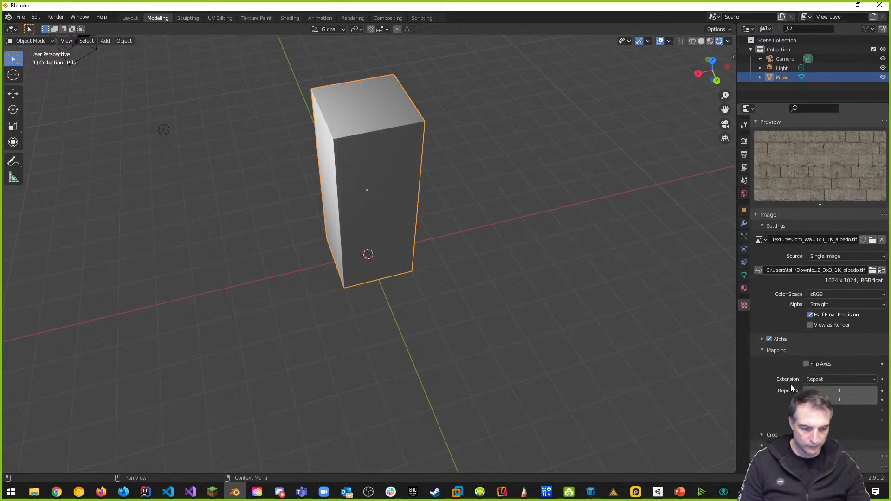
{"action": "left_click", "coordinate": [872, 380]}
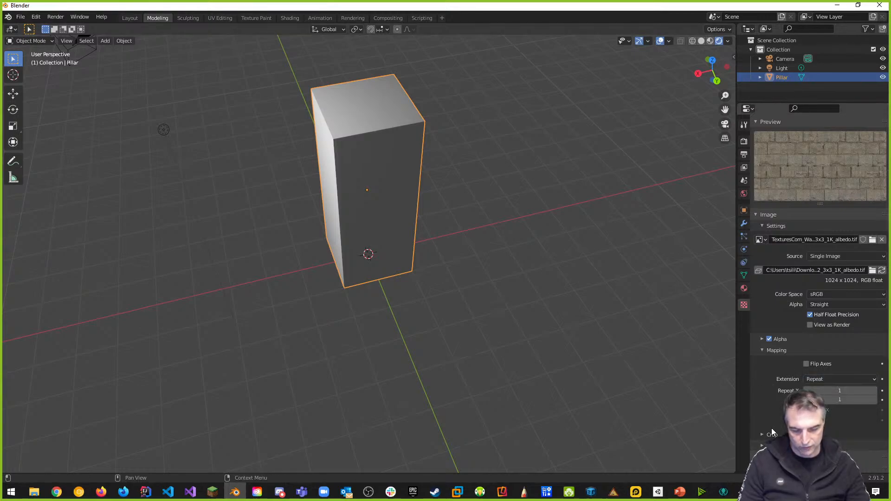
{"action": "scroll", "coordinate": [772, 398], "scroll_direction": "down", "scroll_amount": 4}
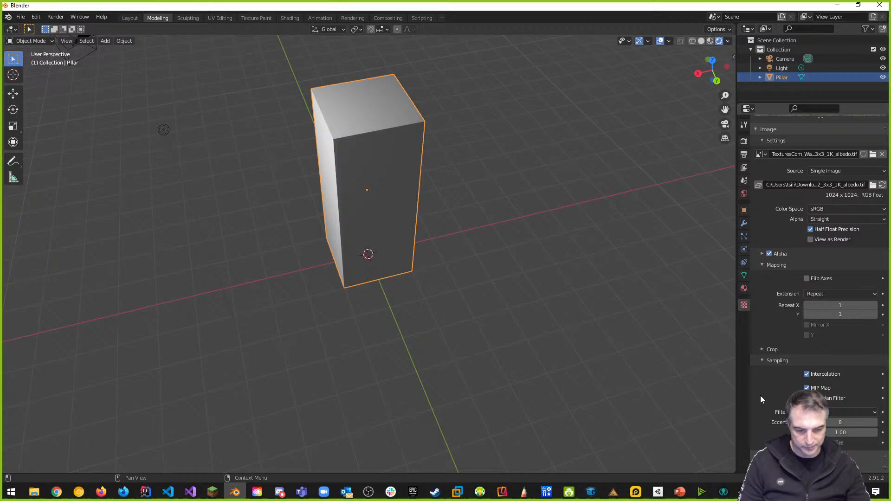
{"action": "left_click", "coordinate": [876, 413]}
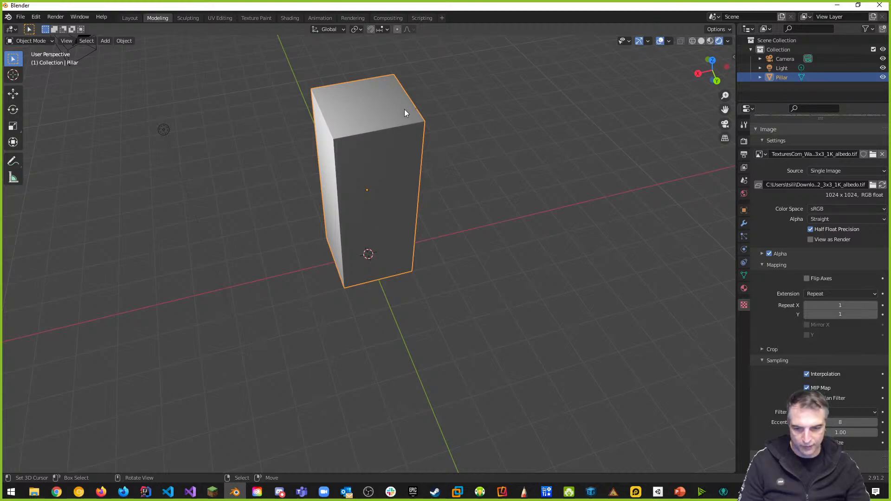
{"action": "middle_click_drag", "start_coordinate": [404, 112], "coordinate": [416, 182]}
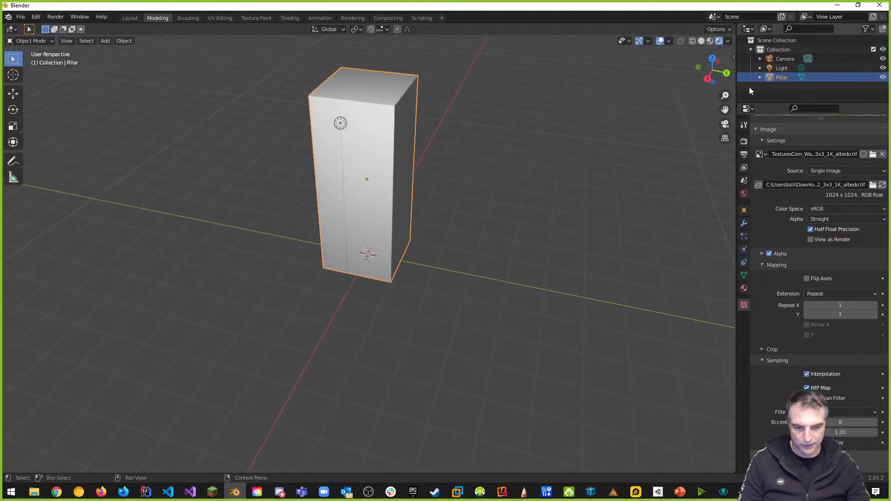
{"action": "left_click", "coordinate": [743, 289]}
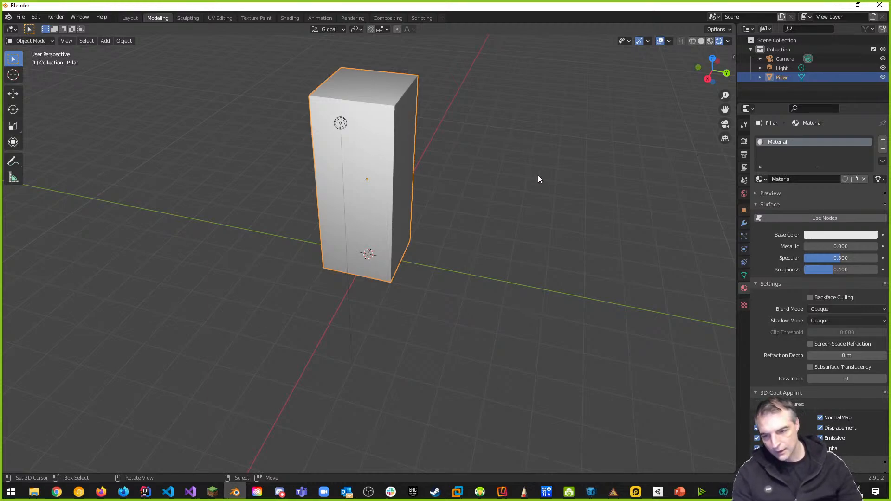
Switch to the UV Editing workspace, put the pillar in Edit Mode, and set its 3D view to Rendered shading
{"action": "left_click", "coordinate": [212, 18]}
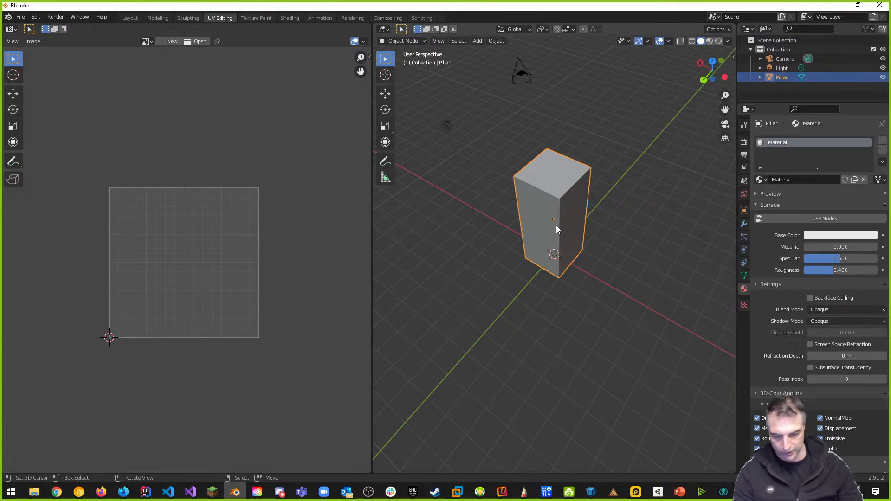
{"action": "key", "text": "Tab"}
{"action": "mouse_move", "coordinate": [556, 227]}
{"action": "middle_mouse_down"}
{"action": "mouse_move", "coordinate": [543, 227]}
{"action": "mouse_move", "coordinate": [554, 226]}
{"action": "middle_mouse_up"}
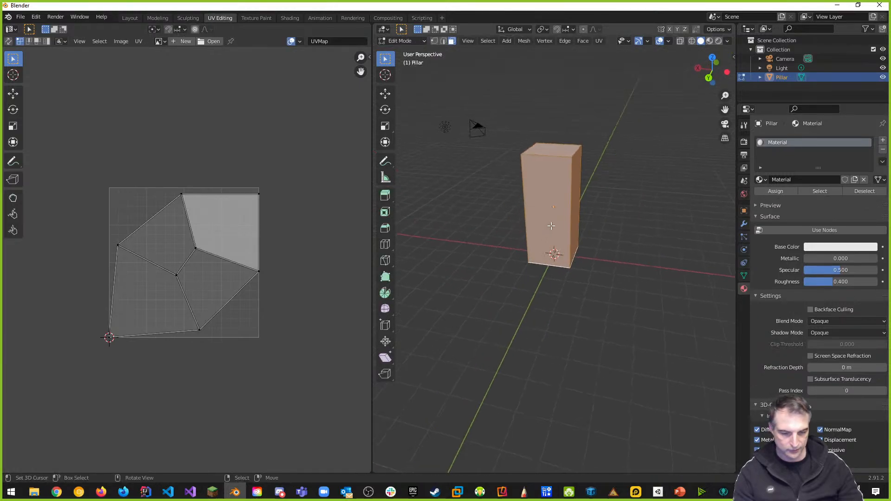
{"action": "scroll", "coordinate": [553, 226], "scroll_direction": "up", "scroll_amount": 1}
{"action": "left_click", "coordinate": [721, 41]}
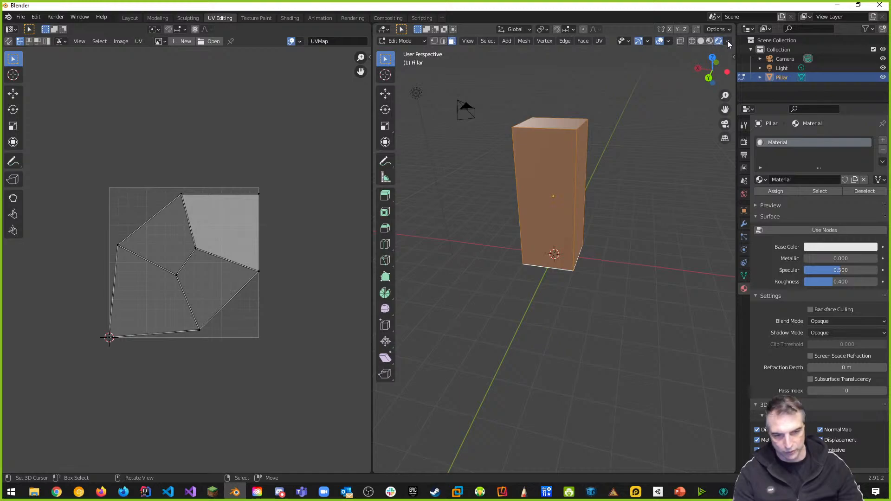
{"action": "middle_click_drag", "start_coordinate": [592, 196], "coordinate": [580, 260]}
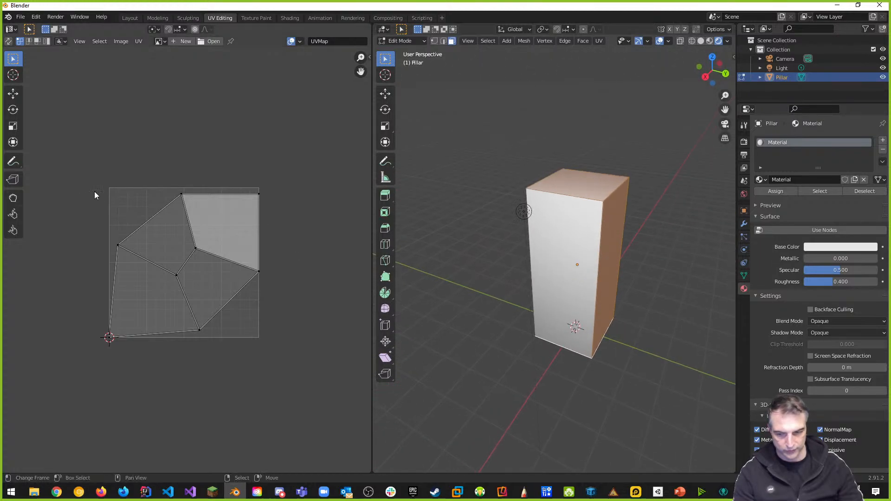
Display the TexturesCom_Wall_Stone2_3x3_1K_albedo image behind the pillar's UV layout in the UV editor
{"action": "left_click", "coordinate": [160, 41]}
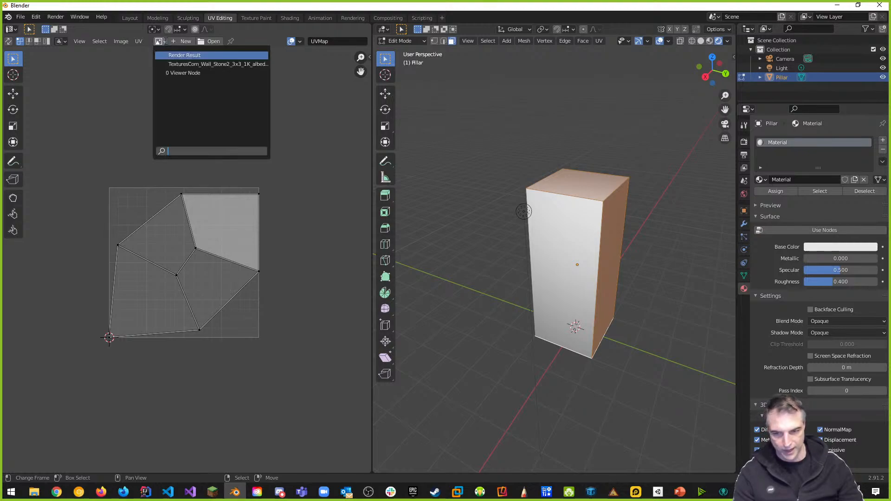
{"action": "left_click", "coordinate": [193, 64]}
{"action": "scroll", "coordinate": [173, 180], "scroll_direction": "down", "scroll_amount": 6}
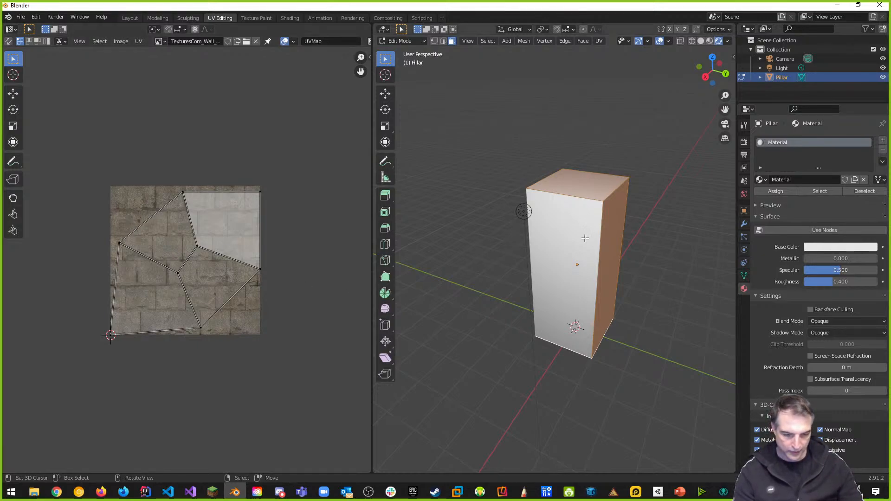
Unwrap the pillar's selected faces with the Angle Based method and check the result on the model
{"action": "key", "text": "u"}
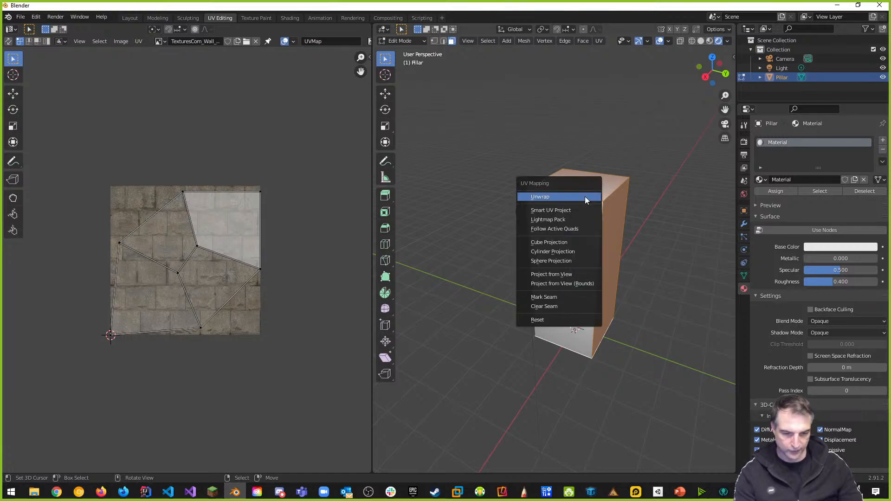
{"action": "left_click", "coordinate": [585, 196]}
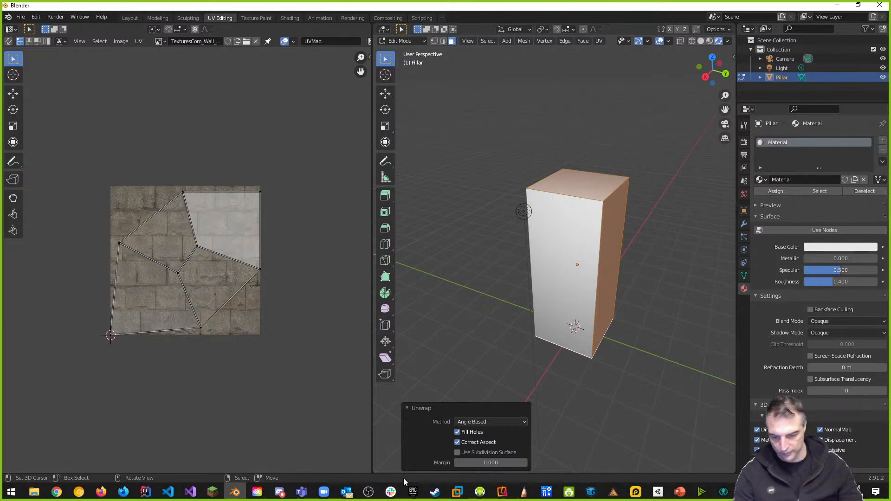
{"action": "key", "text": "u"}
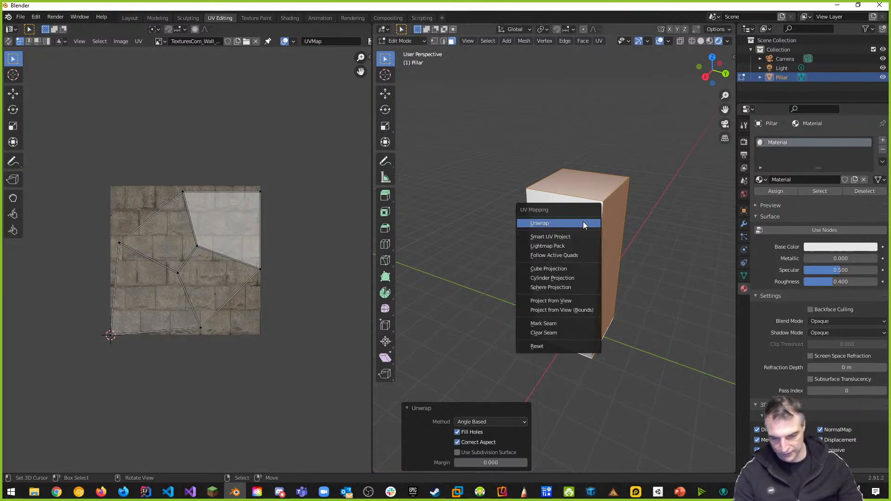
{"action": "left_click", "coordinate": [583, 222]}
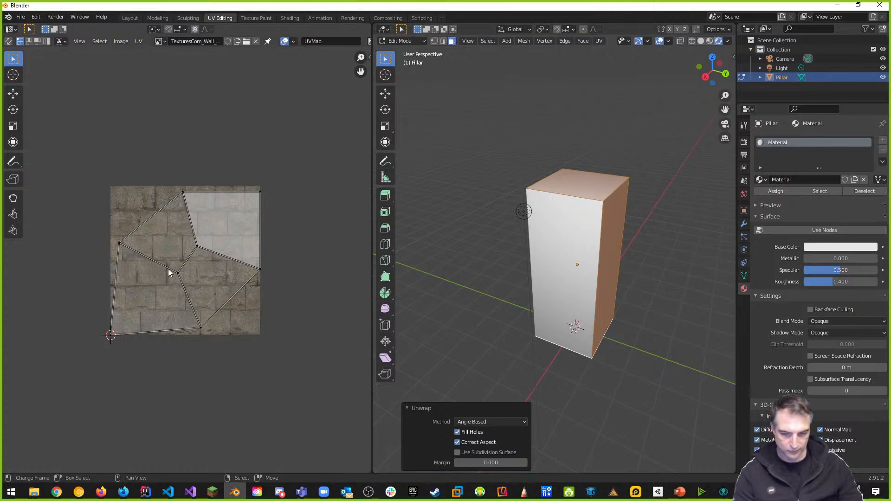
{"action": "middle_click_drag", "start_coordinate": [523, 211], "coordinate": [618, 251]}
{"action": "middle_click_drag", "start_coordinate": [569, 217], "coordinate": [570, 217]}
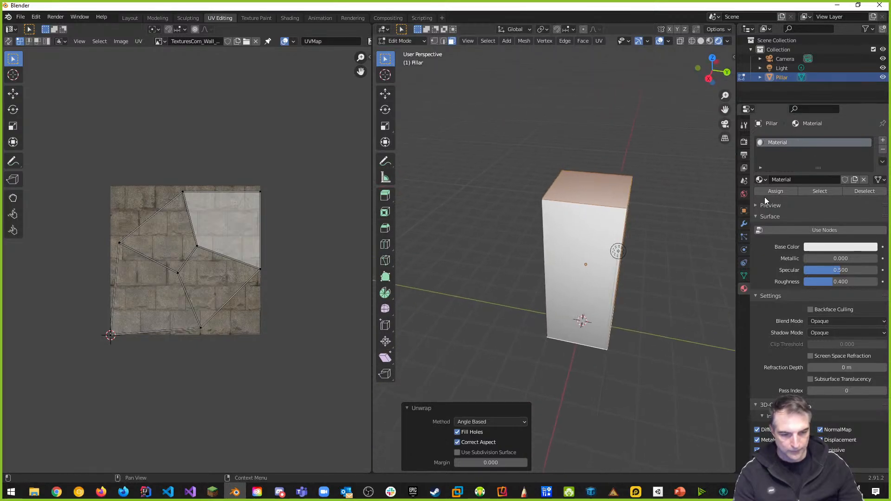
Check the materials available for the pillar, keep Material assigned, and return the pillar to Object Mode
{"action": "left_click", "coordinate": [761, 179]}
{"action": "left_click", "coordinate": [792, 193]}
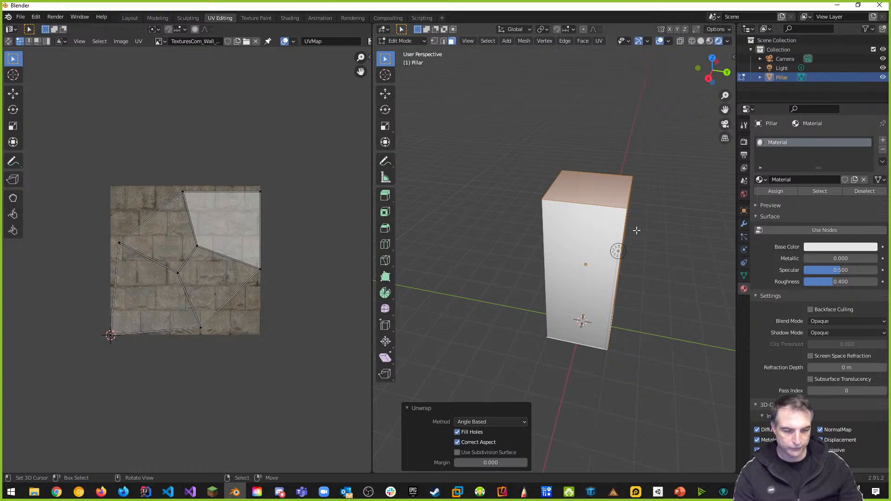
{"action": "left_click", "coordinate": [423, 41]}
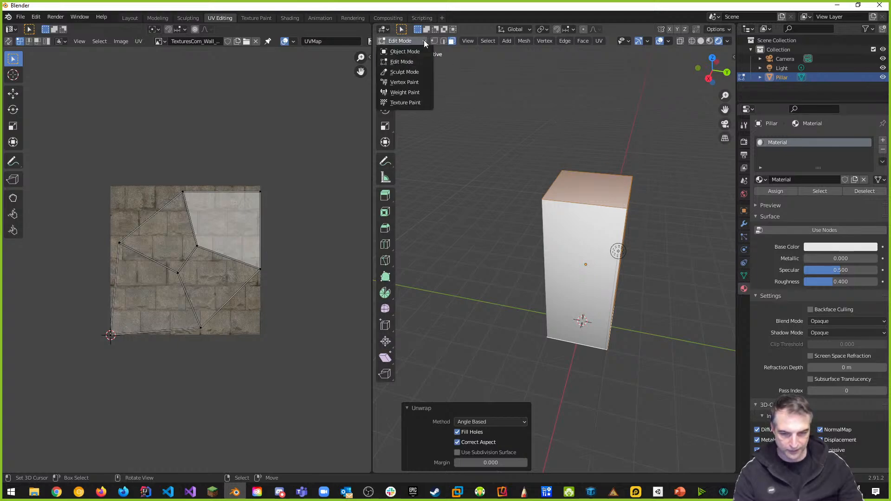
{"action": "left_click", "coordinate": [402, 53]}
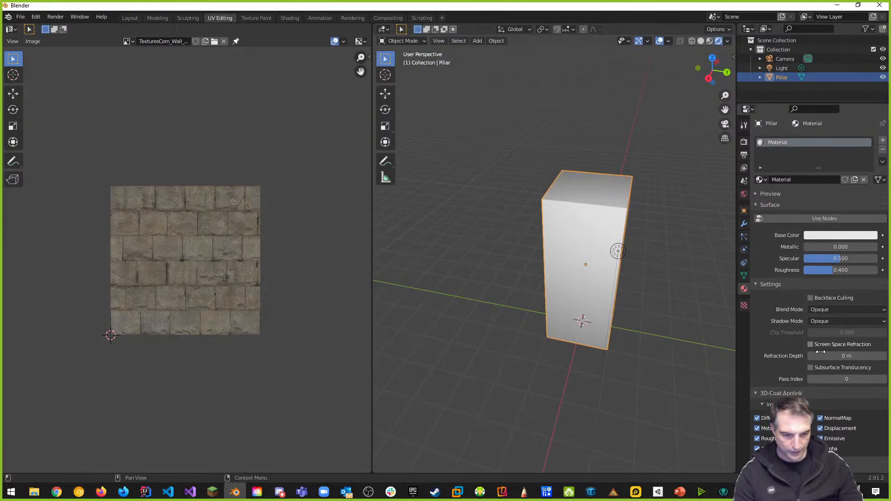
Examine the material's viewport display settings, the texture's image and color settings, and the images available in the image editor
{"action": "scroll", "coordinate": [819, 389], "scroll_direction": "down", "scroll_amount": 1}
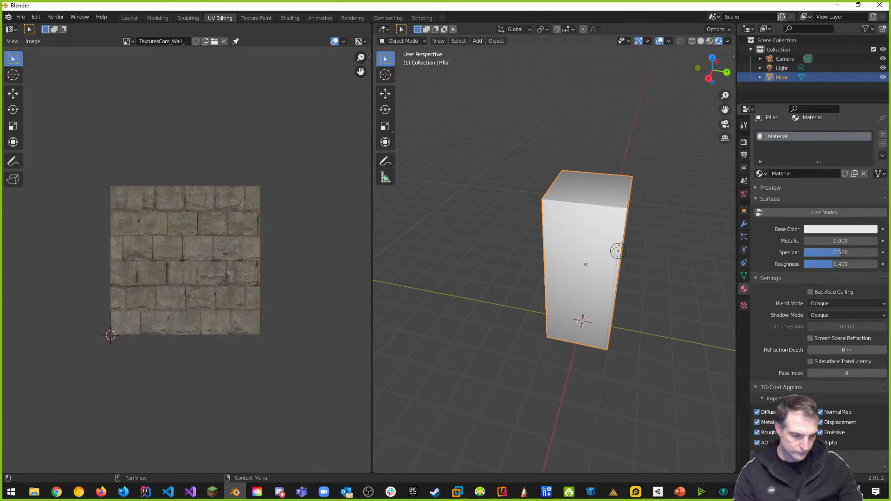
{"action": "left_click", "coordinate": [753, 386]}
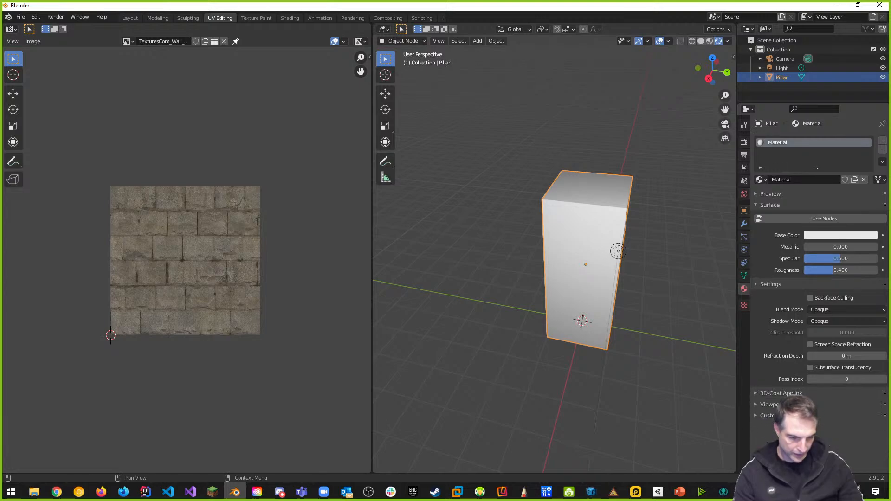
{"action": "left_click", "coordinate": [757, 404]}
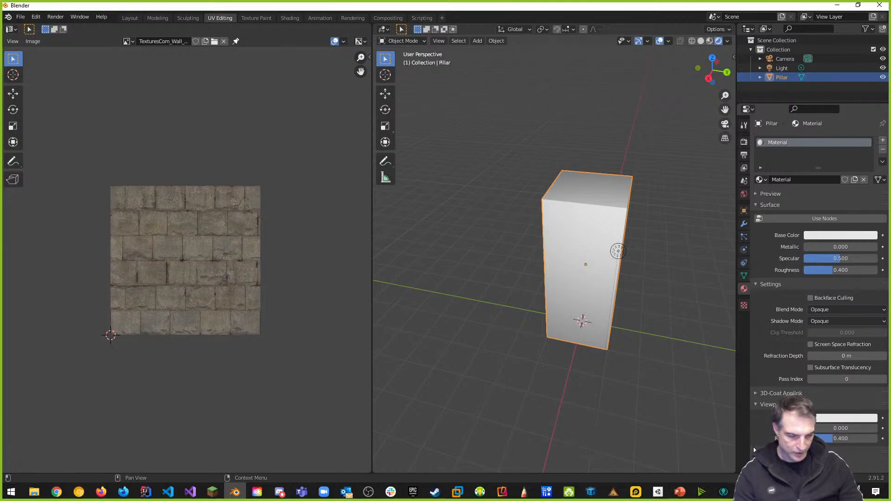
{"action": "left_click", "coordinate": [745, 305]}
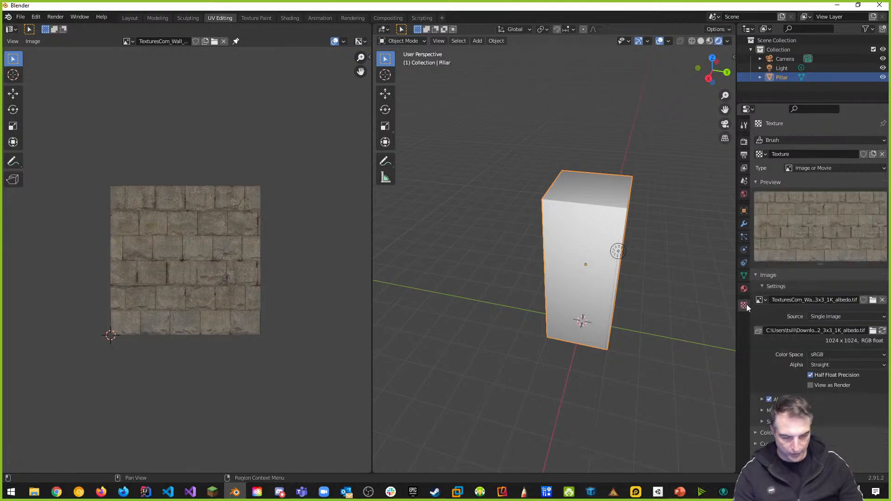
{"action": "left_click", "coordinate": [756, 433]}
{"action": "scroll", "coordinate": [756, 433], "scroll_direction": "down", "scroll_amount": 3}
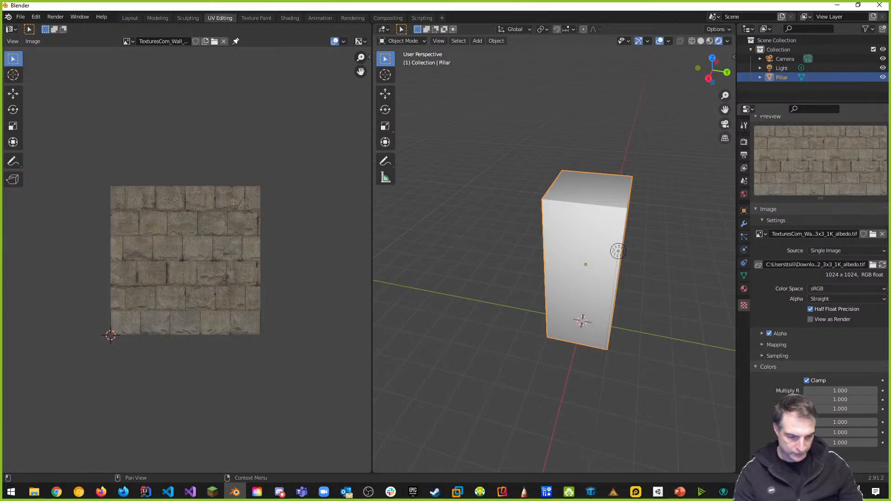
{"action": "scroll", "coordinate": [824, 357], "scroll_direction": "down", "scroll_amount": 1}
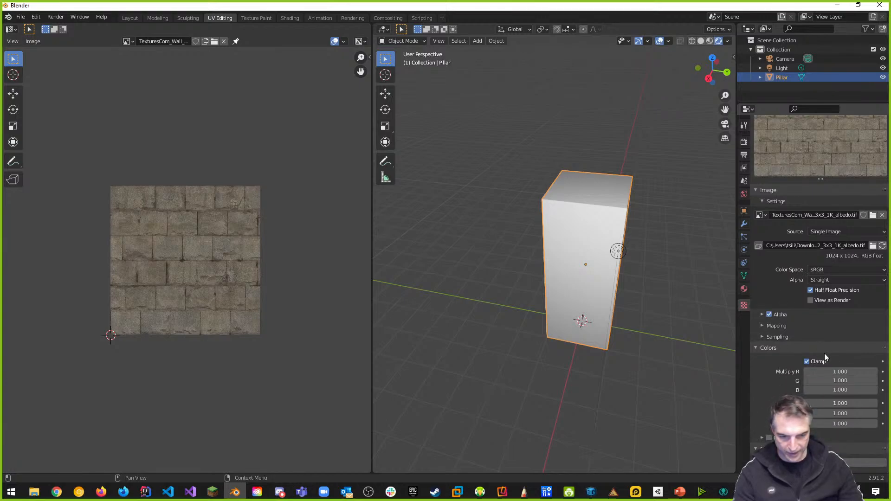
{"action": "scroll", "coordinate": [831, 338], "scroll_direction": "up", "scroll_amount": 3}
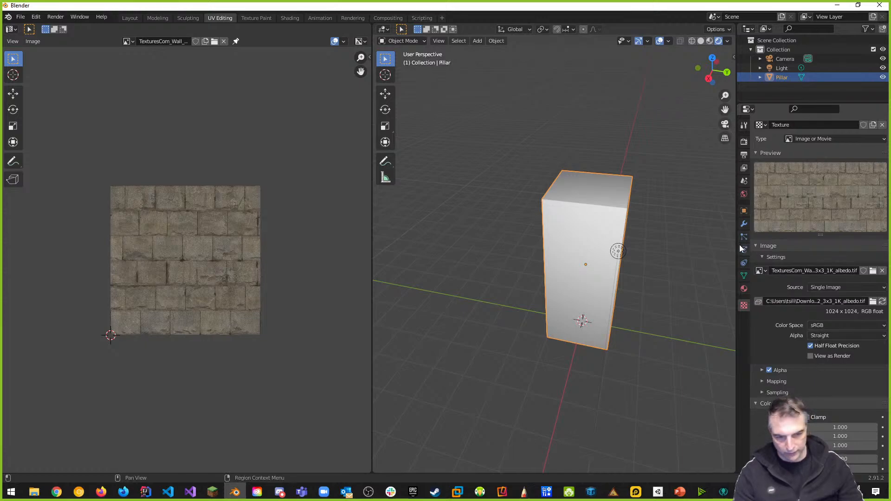
{"action": "scroll", "coordinate": [795, 260], "scroll_direction": "up", "scroll_amount": 2}
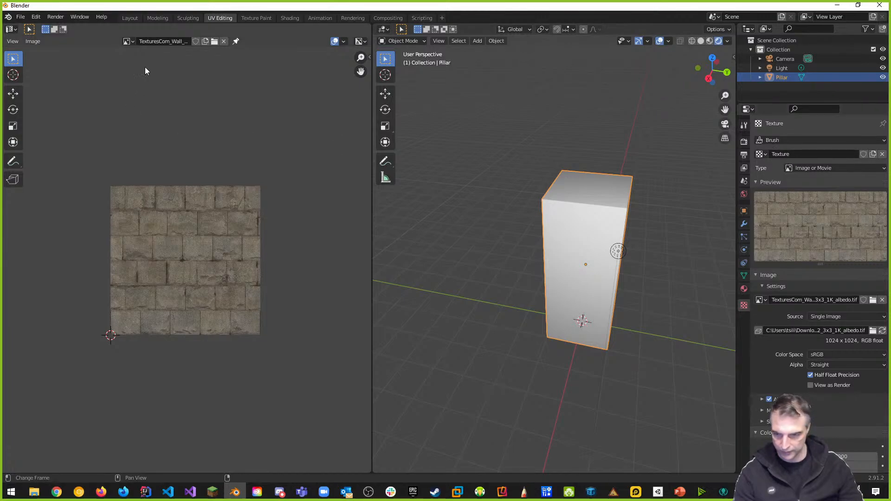
{"action": "left_click", "coordinate": [128, 41]}
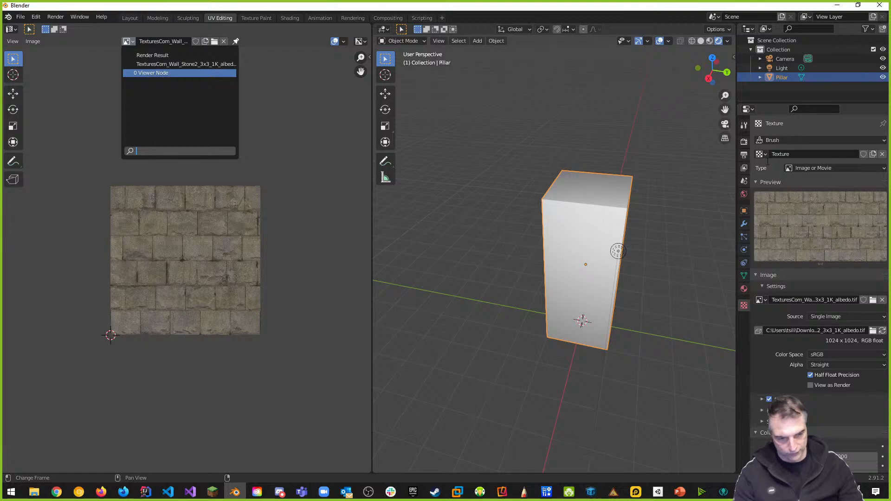
{"action": "left_click", "coordinate": [810, 154]}
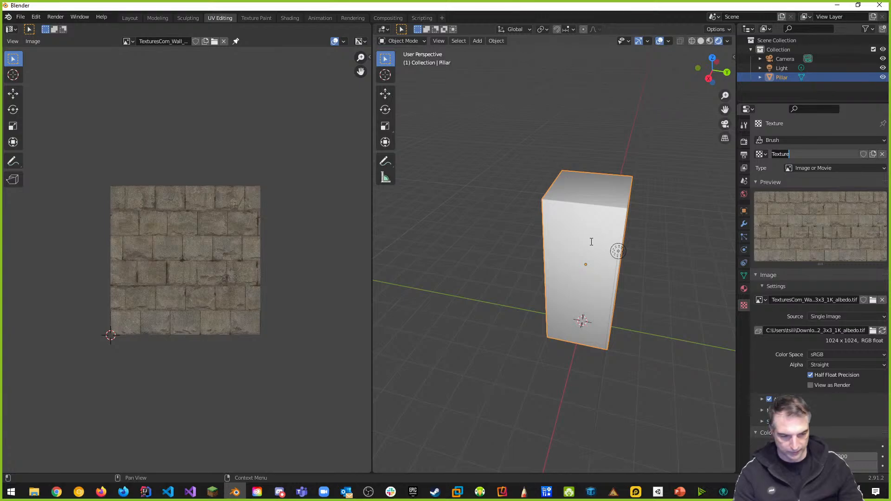
Compare the pillar in Solid, Material Preview and Rendered shading, and look through the rendered view's lighting and render pass options
{"action": "left_click", "coordinate": [700, 42]}
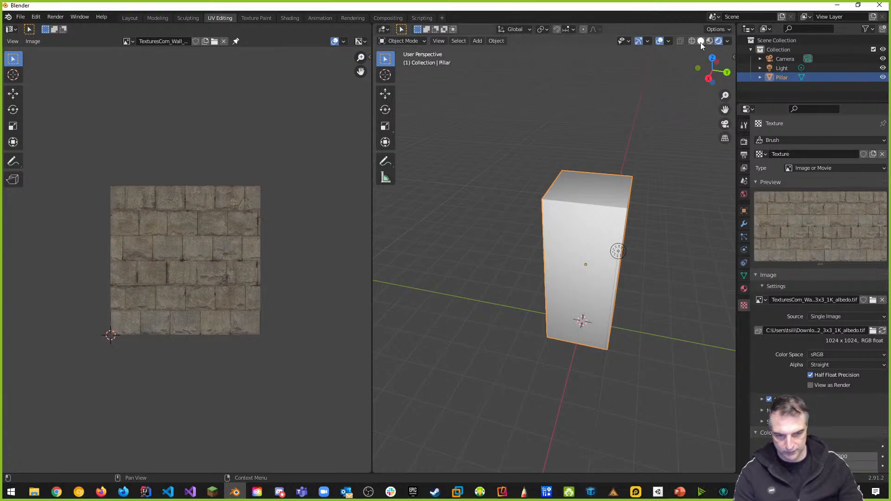
{"action": "left_click", "coordinate": [700, 41]}
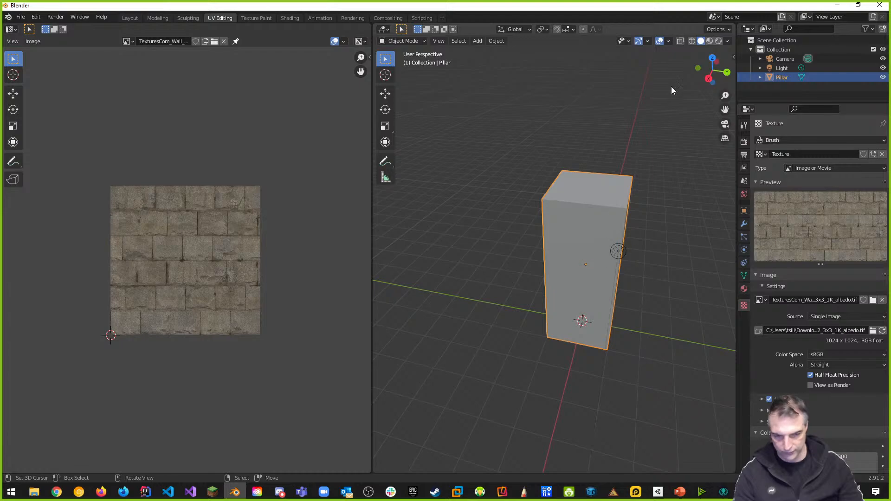
{"action": "left_click", "coordinate": [709, 42]}
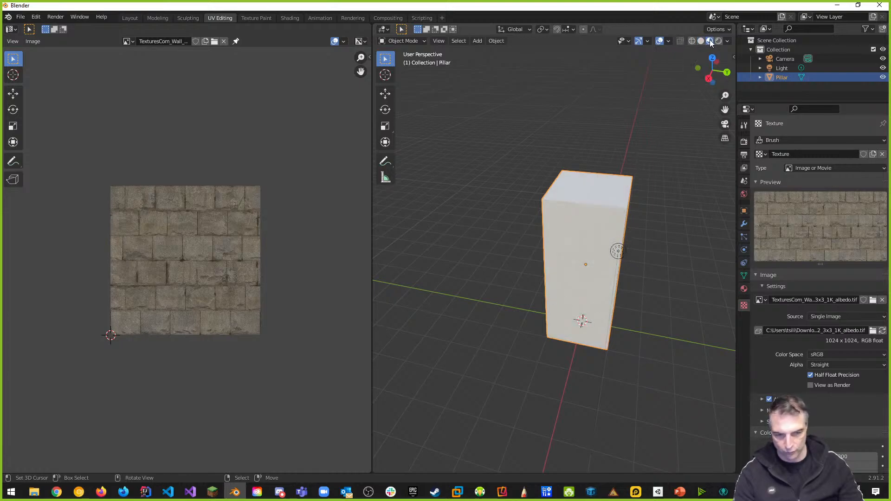
{"action": "left_click", "coordinate": [728, 29]}
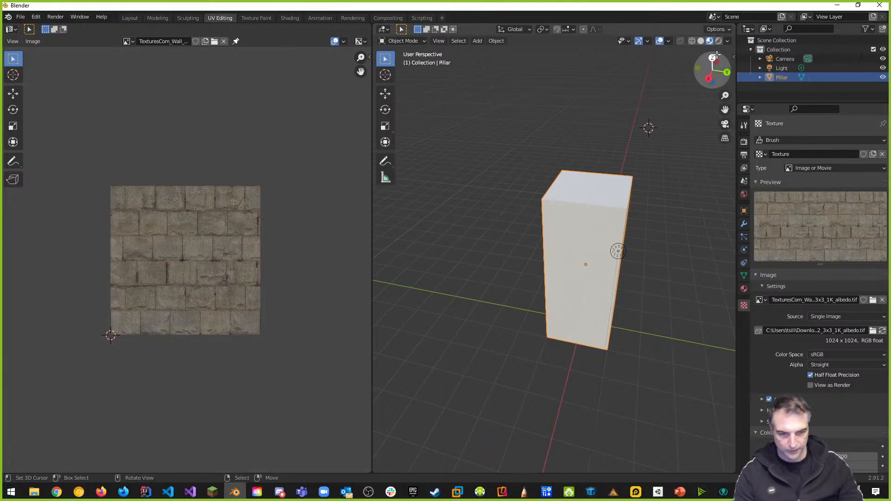
{"action": "left_click", "coordinate": [719, 41]}
{"action": "left_click", "coordinate": [728, 41]}
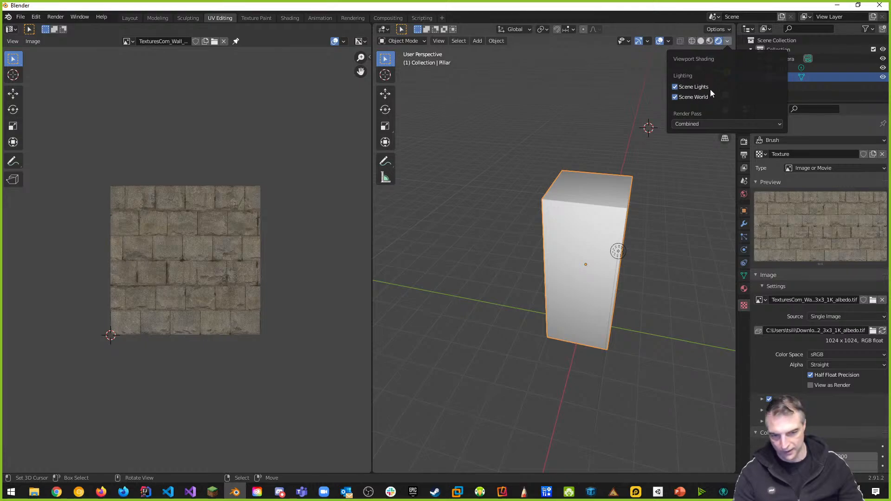
{"action": "left_click", "coordinate": [715, 125]}
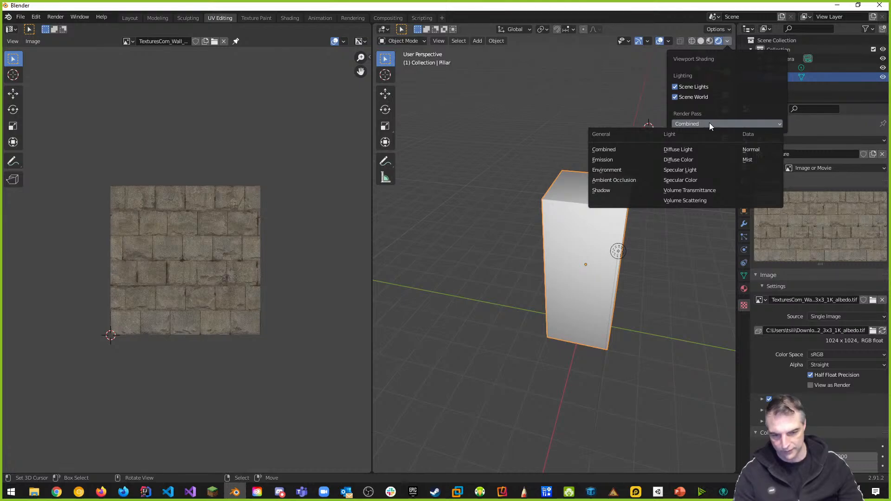
{"action": "left_click", "coordinate": [709, 123]}
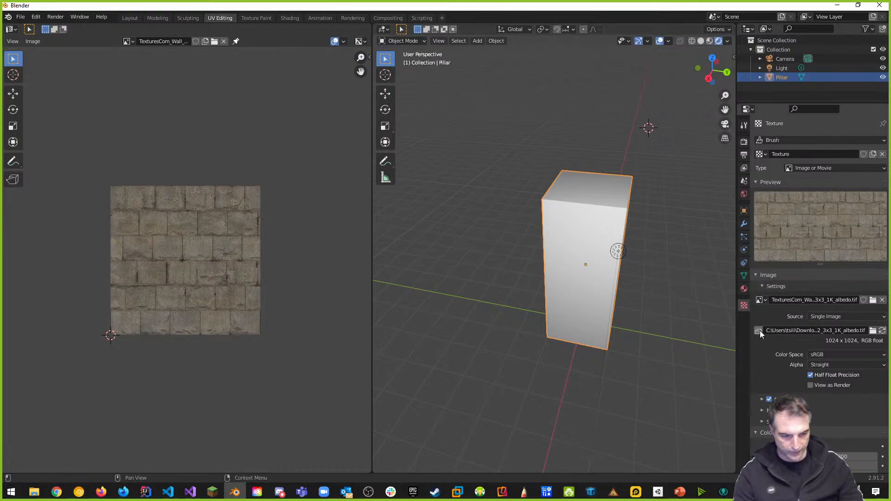
Enable nodes on the pillar's material and look through its Principled BSDF surface properties
{"action": "left_click", "coordinate": [744, 292]}
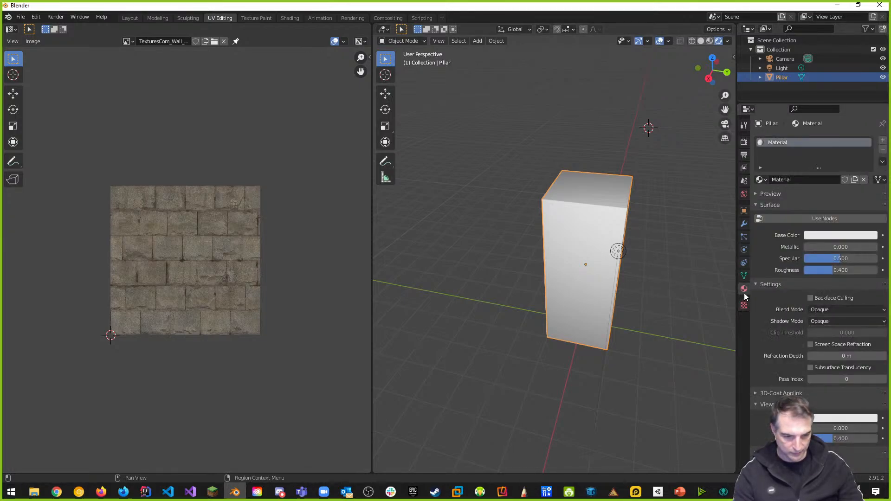
{"action": "left_click", "coordinate": [815, 218]}
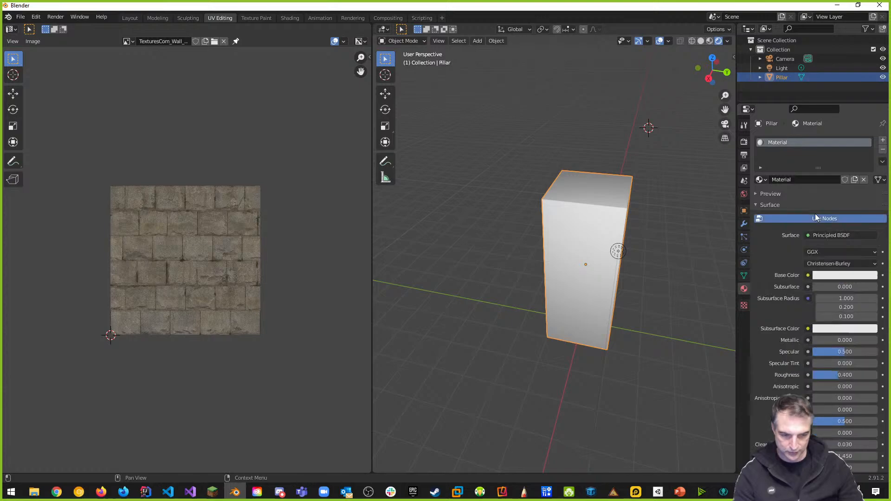
{"action": "scroll", "coordinate": [785, 288], "scroll_direction": "down", "scroll_amount": 10}
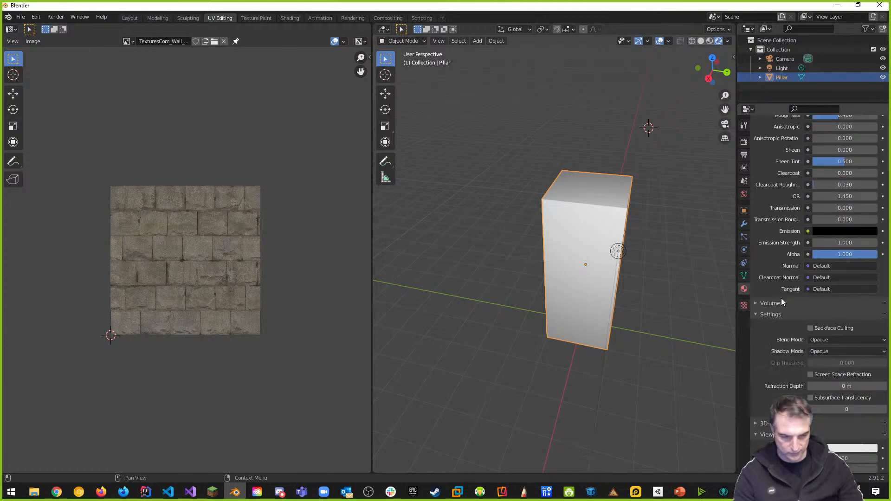
{"action": "scroll", "coordinate": [829, 349], "scroll_direction": "up", "scroll_amount": 3}
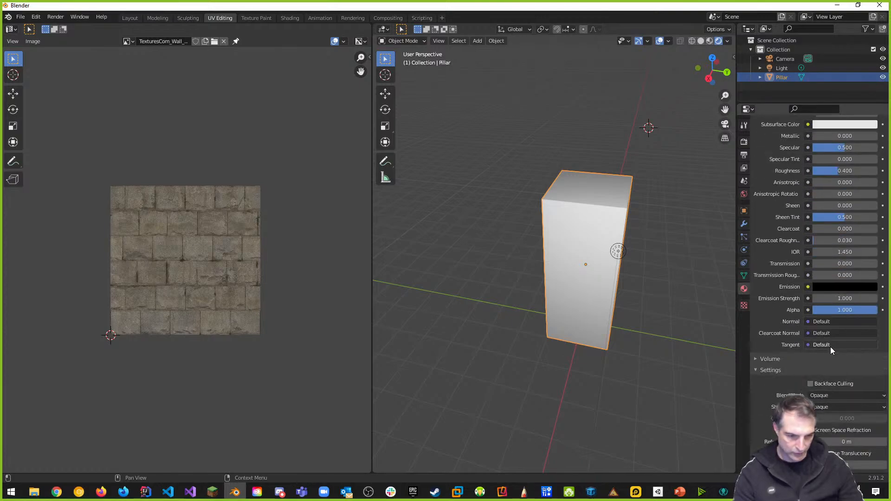
Change the surface shader of the Pillar's material from Principled BSDF to Diffuse BSDF
{"action": "scroll", "coordinate": [839, 261], "scroll_direction": "up", "scroll_amount": 2}
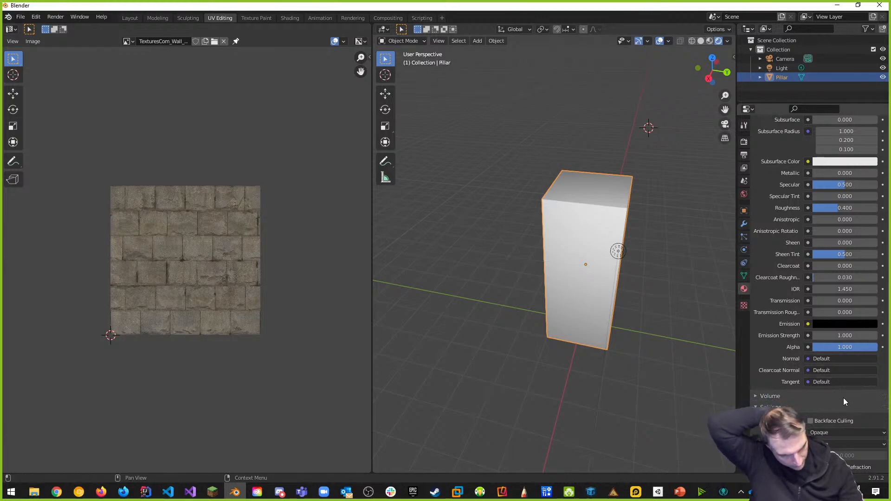
{"action": "scroll", "coordinate": [843, 397], "scroll_direction": "down", "scroll_amount": 6}
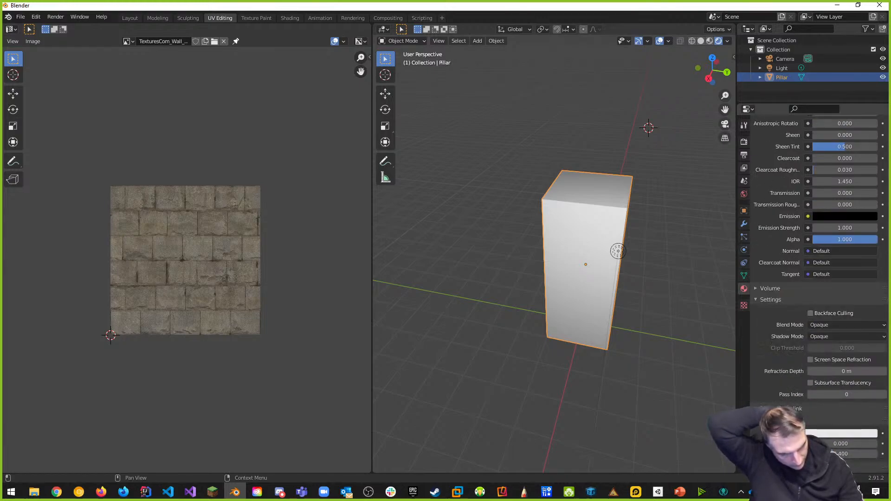
{"action": "scroll", "coordinate": [792, 297], "scroll_direction": "up", "scroll_amount": 2}
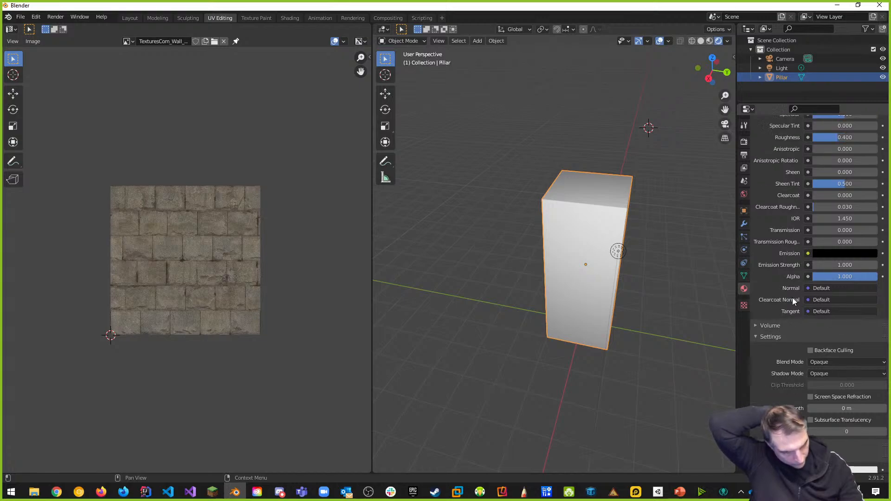
{"action": "scroll", "coordinate": [792, 297], "scroll_direction": "up", "scroll_amount": 1}
{"action": "scroll", "coordinate": [859, 277], "scroll_direction": "up", "scroll_amount": 2}
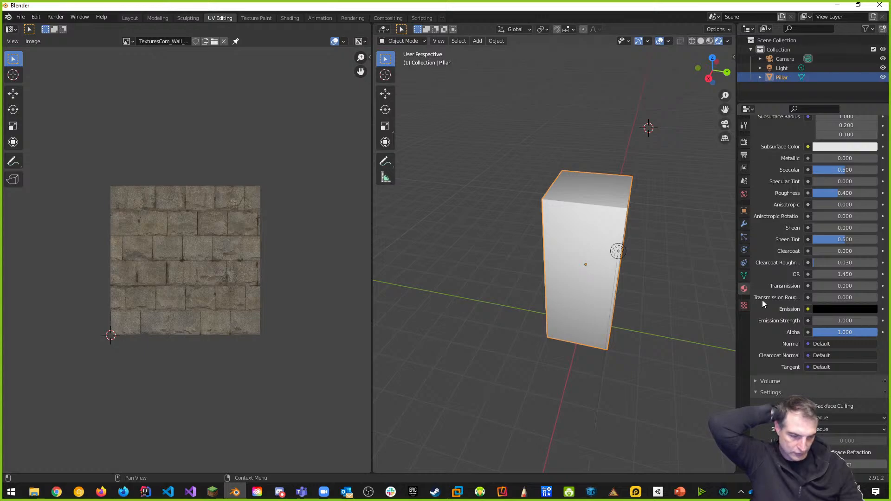
{"action": "scroll", "coordinate": [835, 343], "scroll_direction": "up", "scroll_amount": 2}
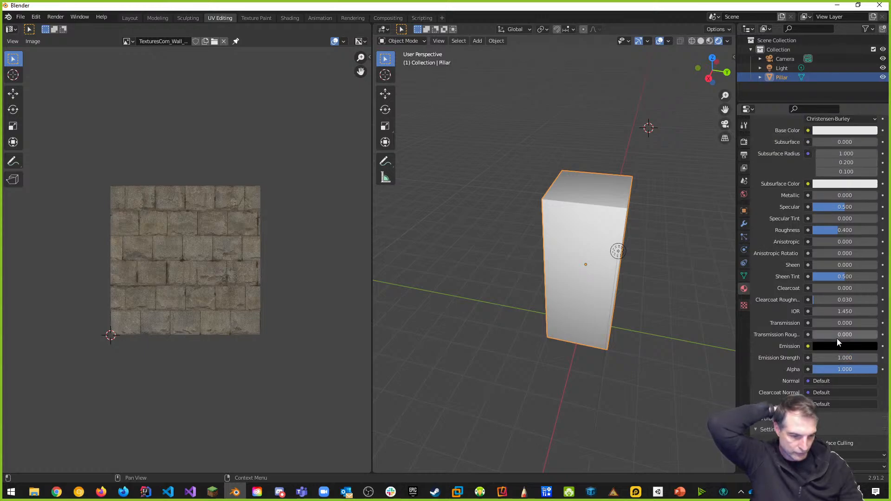
{"action": "scroll", "coordinate": [838, 339], "scroll_direction": "up", "scroll_amount": 2}
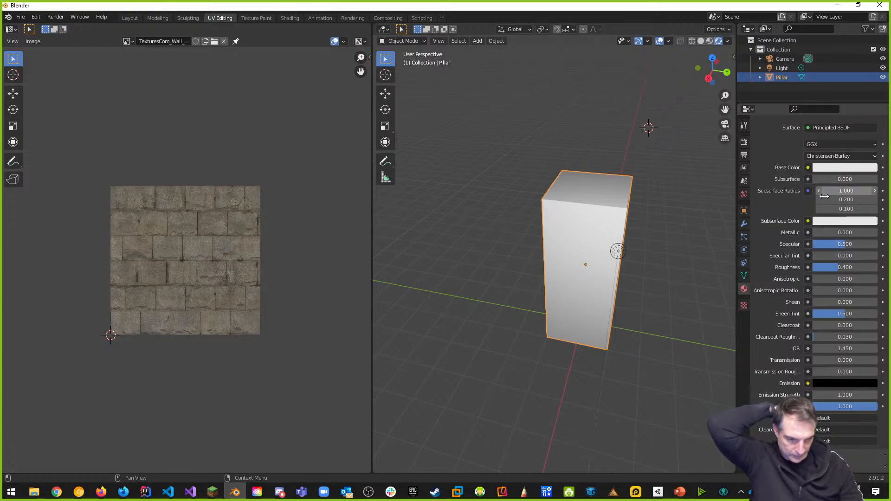
{"action": "left_click", "coordinate": [838, 127]}
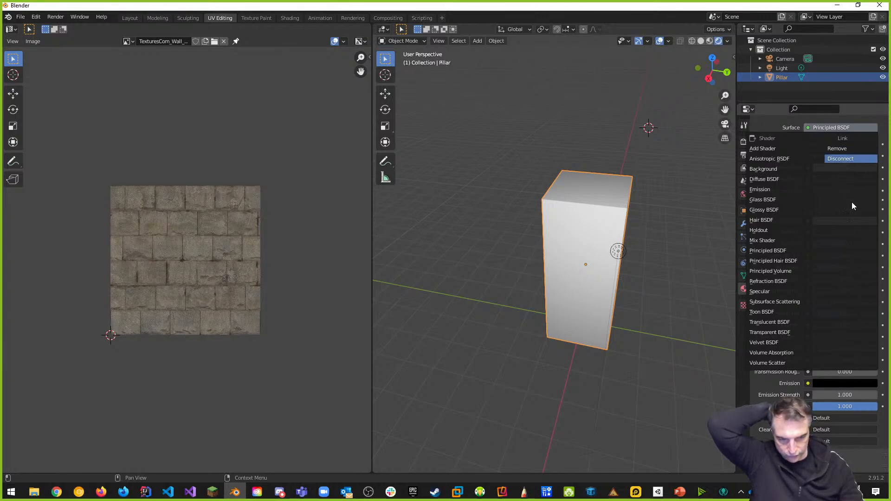
{"action": "left_click", "coordinate": [835, 127]}
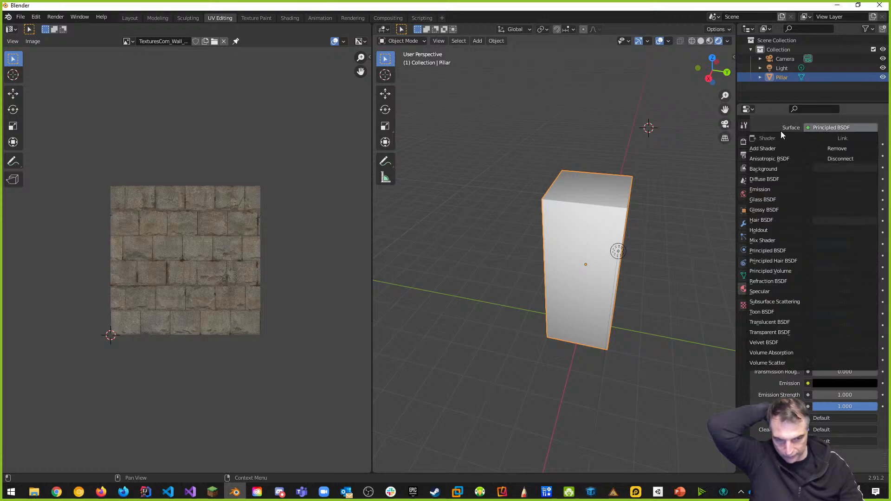
{"action": "left_click", "coordinate": [768, 181]}
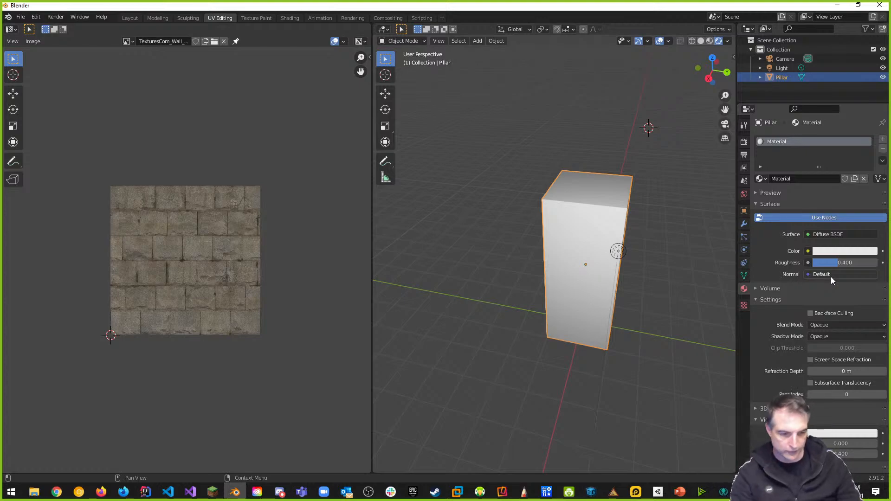
Keyframe the material's diffuse colour and expand its Volume and Preview sections
{"action": "left_click", "coordinate": [882, 251]}
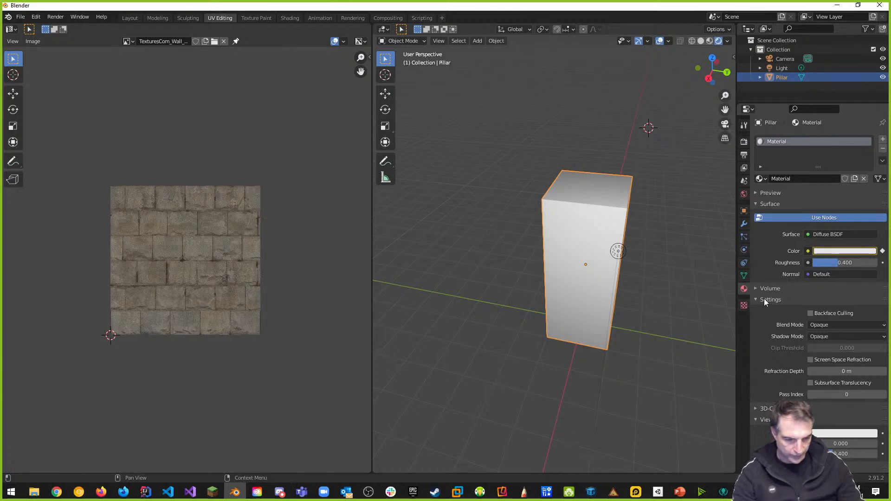
{"action": "left_click", "coordinate": [756, 289]}
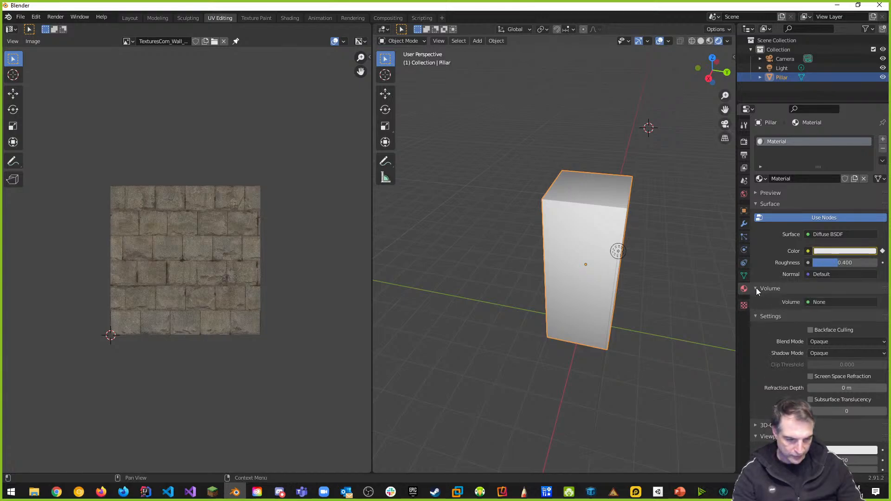
{"action": "left_click", "coordinate": [843, 302]}
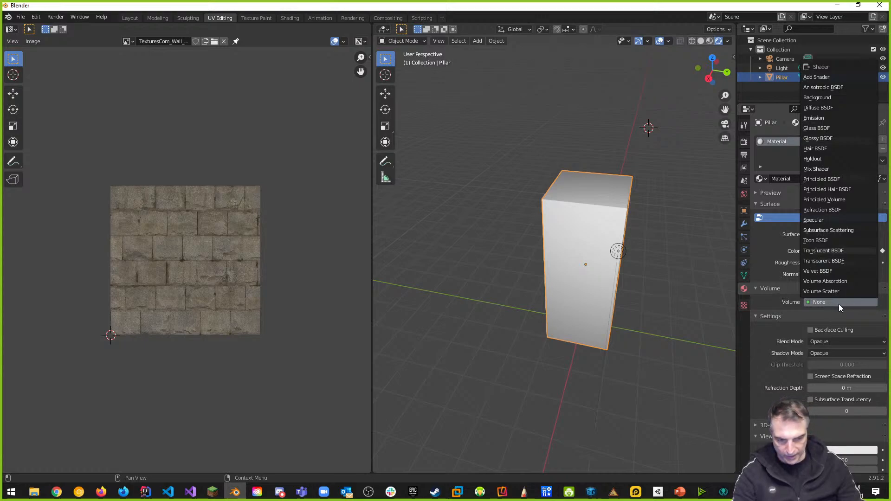
{"action": "left_click", "coordinate": [843, 303]}
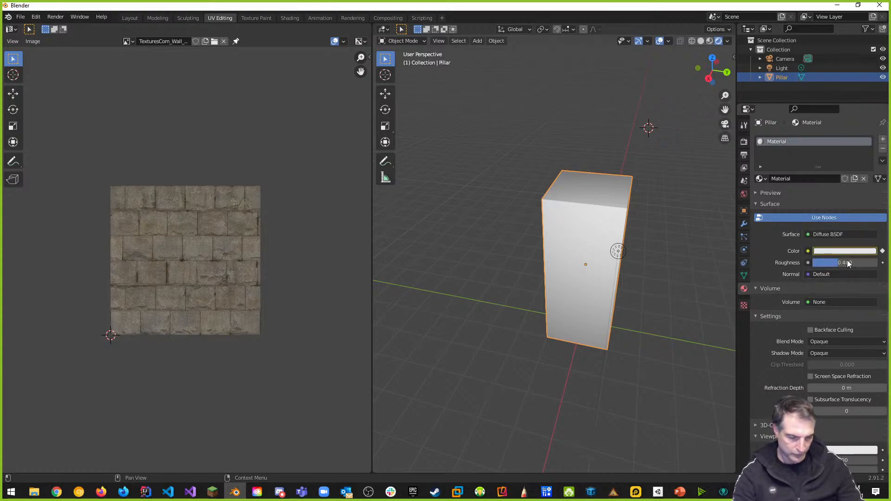
{"action": "left_click", "coordinate": [756, 193]}
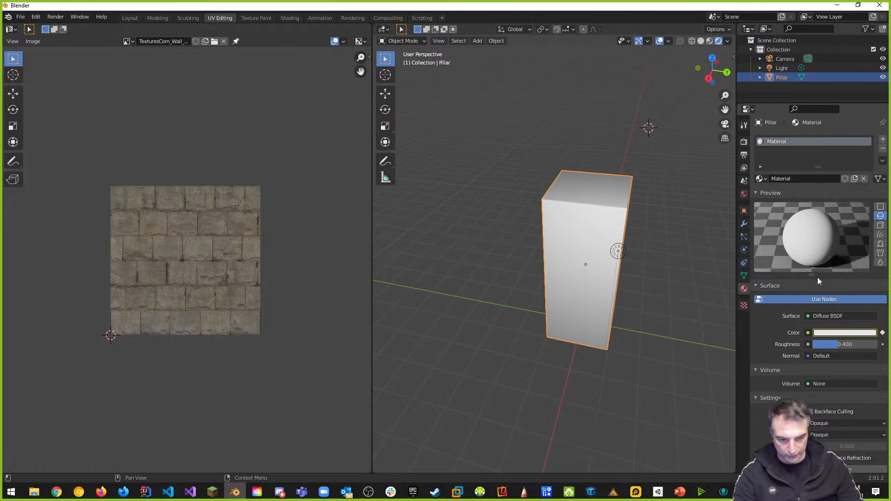
{"action": "scroll", "coordinate": [802, 287], "scroll_direction": "down", "scroll_amount": 5}
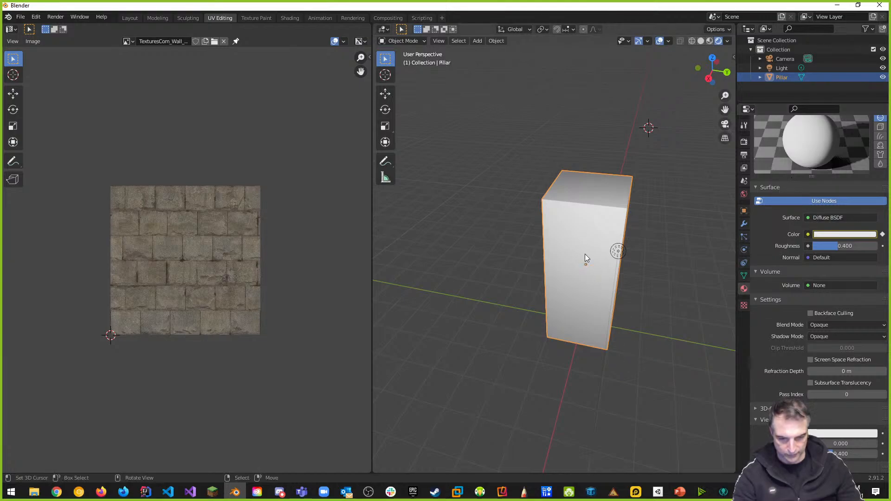
Enter Edit Mode on the Pillar and unwrap it with Smart UV Project at a 66° angle limit and 0.000 island margin
{"action": "key", "text": "Tab"}
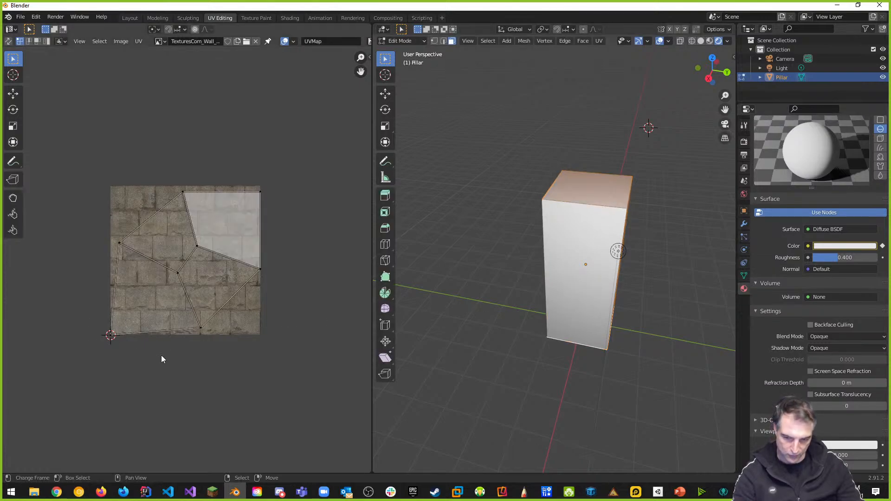
{"action": "key", "text": "u"}
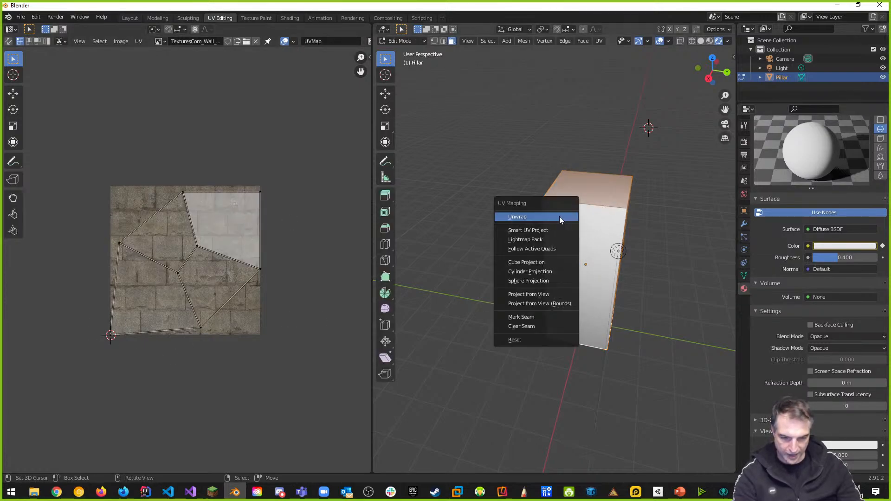
{"action": "left_click", "coordinate": [538, 231]}
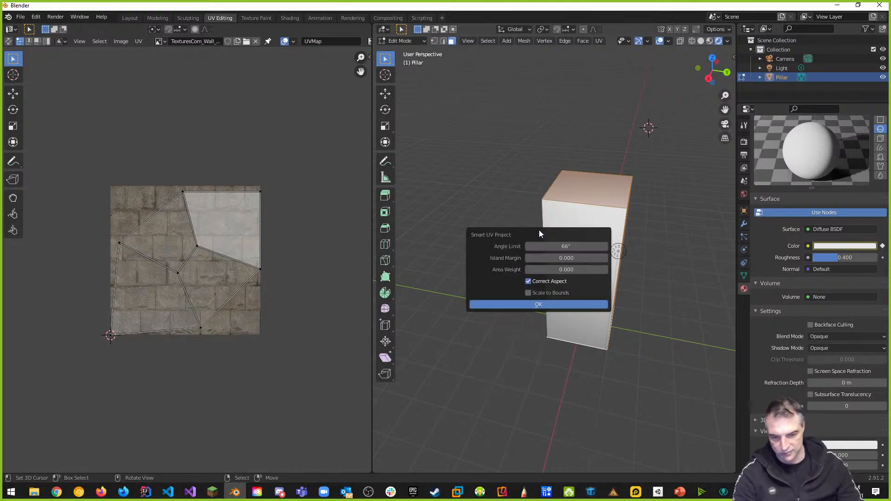
{"action": "left_click", "coordinate": [558, 304]}
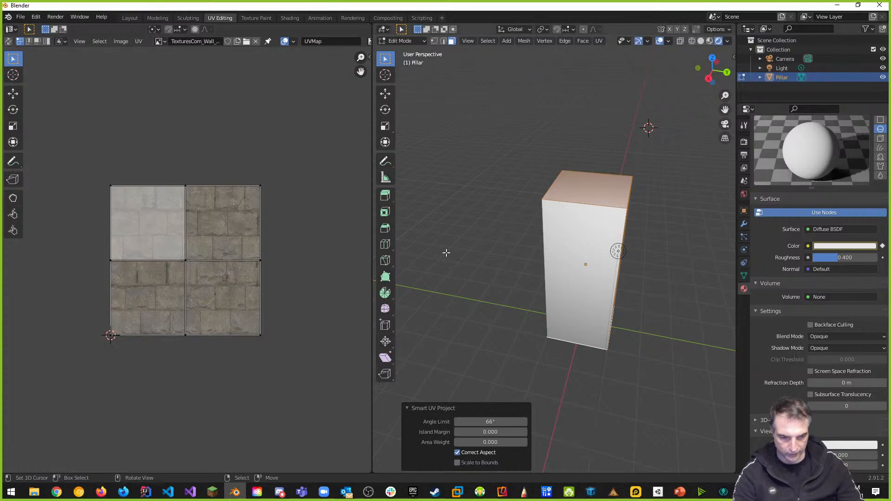
Compare the Pillar in Material Preview and Rendered shading, and check the mesh's UV maps
{"action": "left_click", "coordinate": [709, 40]}
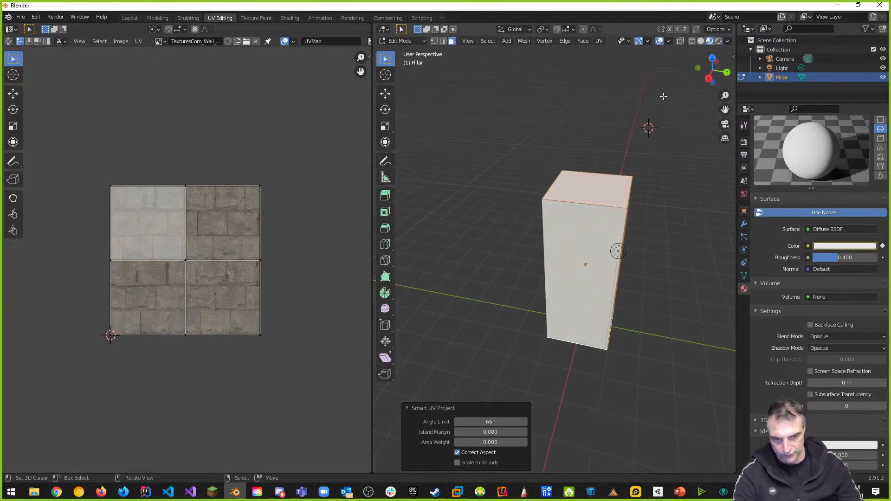
{"action": "left_click", "coordinate": [718, 41]}
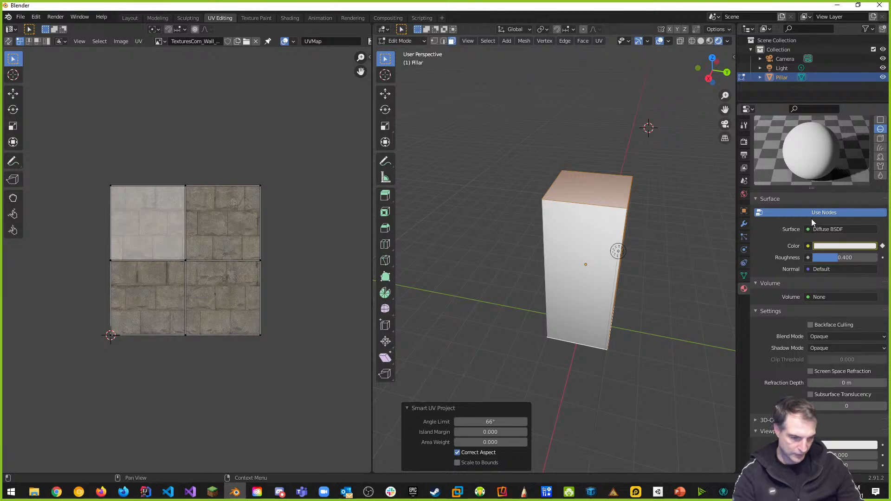
{"action": "left_click", "coordinate": [743, 277]}
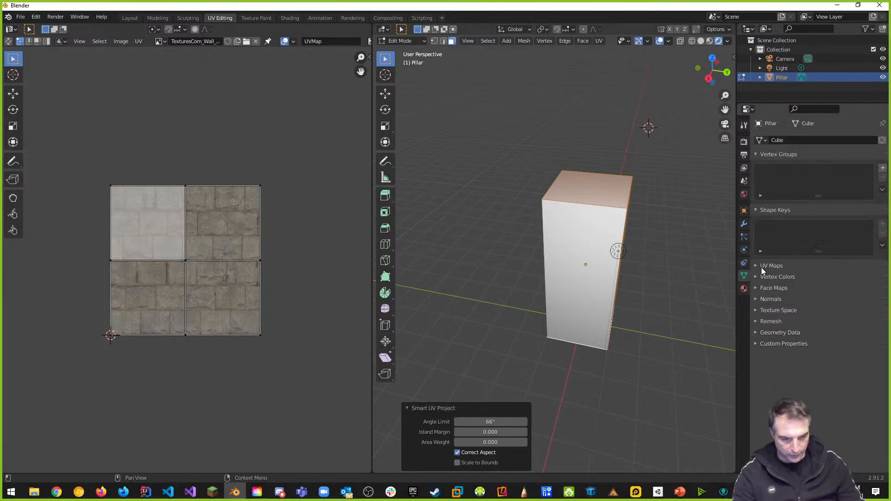
{"action": "left_click", "coordinate": [757, 265]}
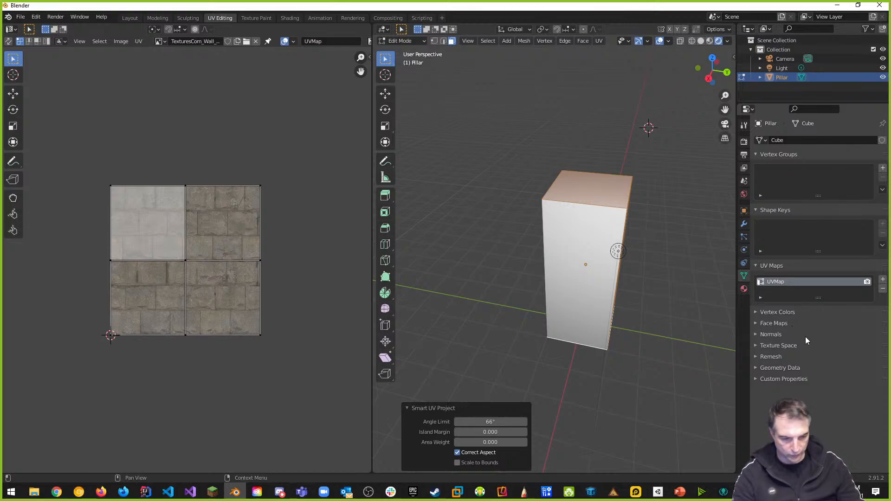
Link the UV output of Texture Coordinate to the Normal input of the Pillar's diffuse shader and inspect the shaded faces
{"action": "left_click", "coordinate": [745, 289]}
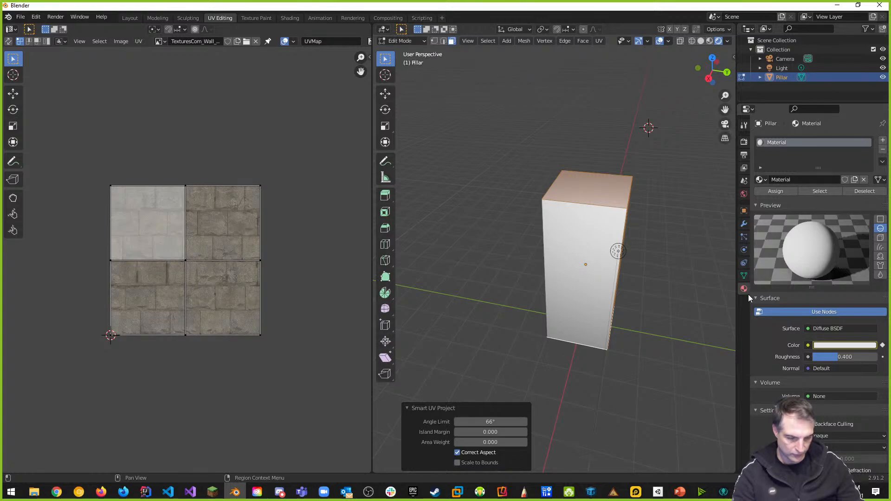
{"action": "scroll", "coordinate": [782, 322], "scroll_direction": "down", "scroll_amount": 2}
{"action": "scroll", "coordinate": [782, 322], "scroll_direction": "down", "scroll_amount": 3}
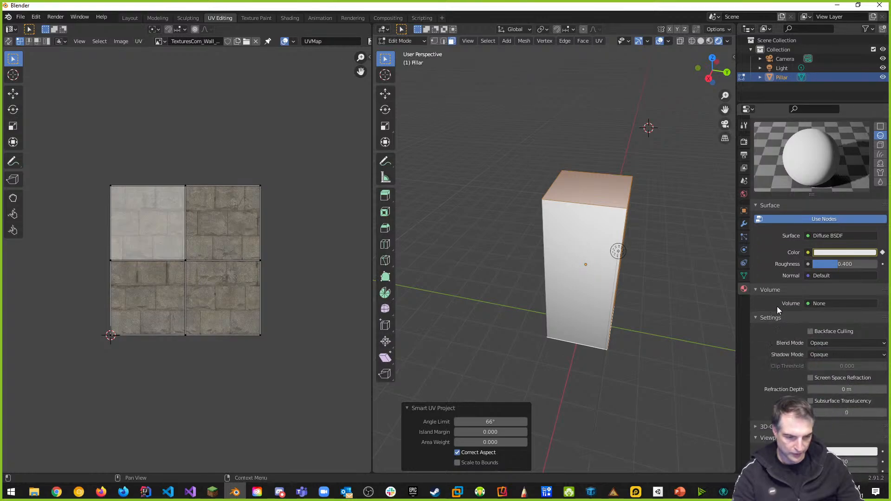
{"action": "left_click", "coordinate": [829, 276]}
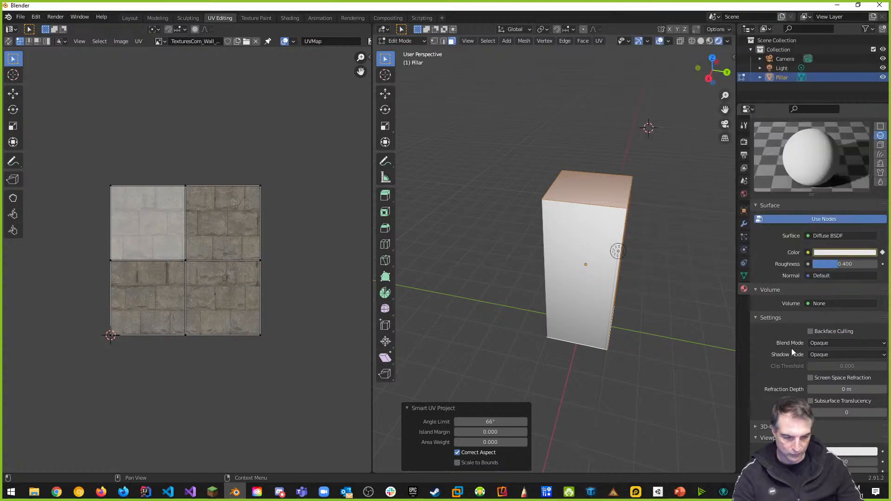
{"action": "left_click", "coordinate": [836, 276]}
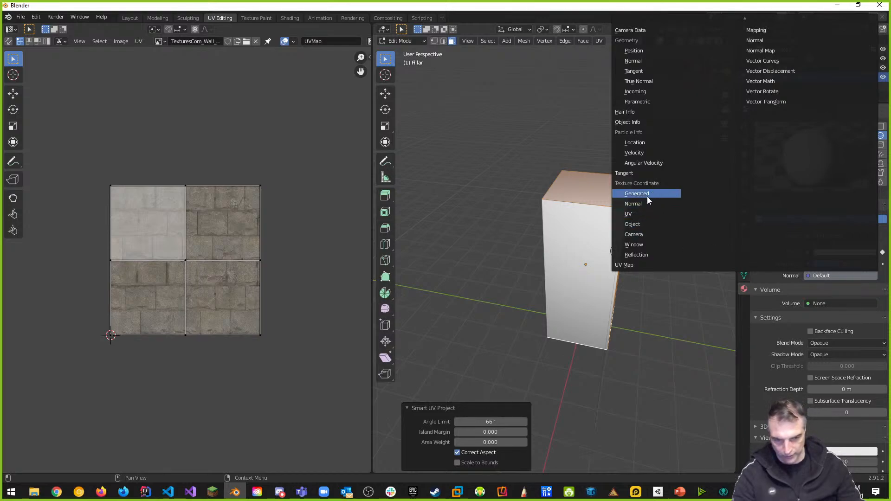
{"action": "left_click", "coordinate": [641, 213]}
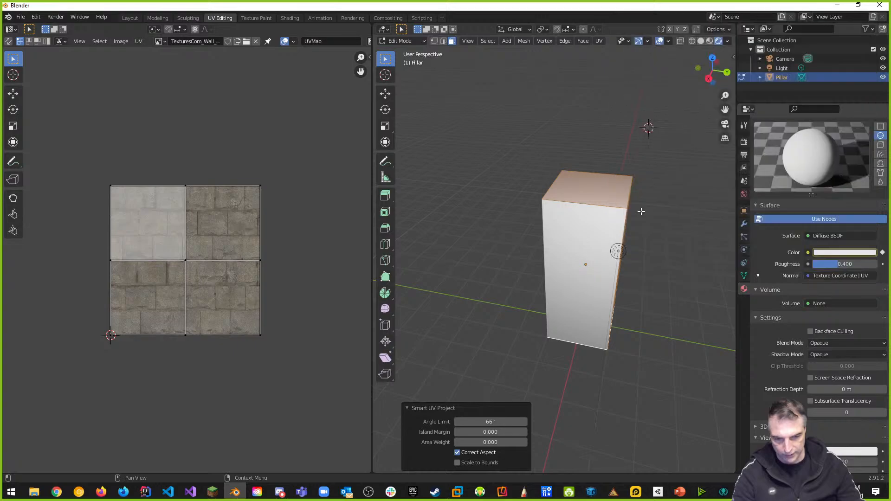
{"action": "middle_click_drag", "start_coordinate": [598, 259], "coordinate": [531, 171]}
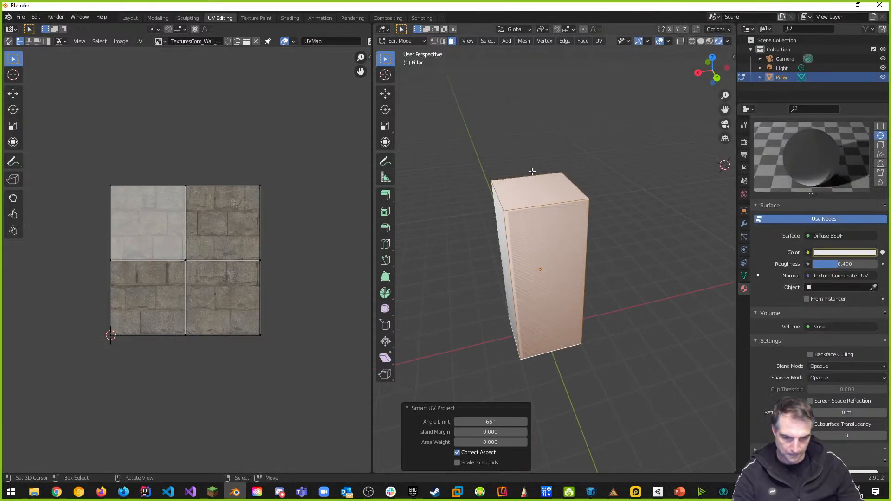
{"action": "middle_click_drag", "start_coordinate": [562, 316], "coordinate": [579, 307]}
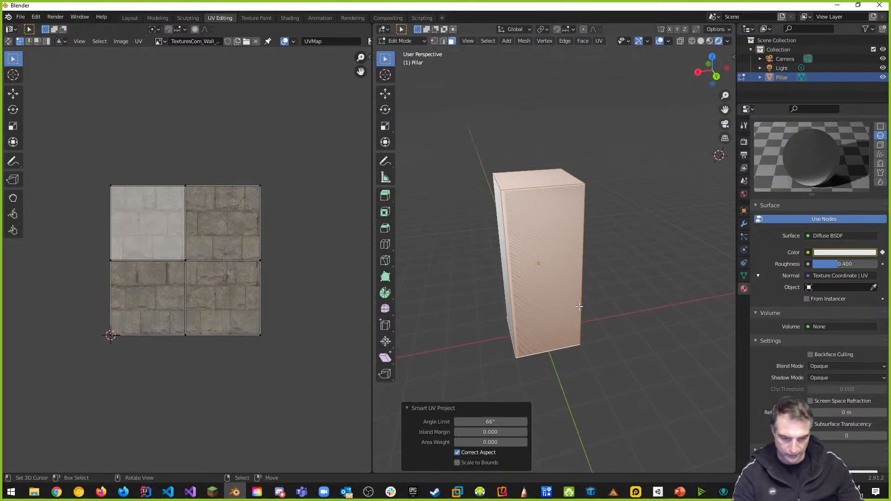
{"action": "left_click", "coordinate": [817, 288]}
{"action": "key", "text": "Escape"}
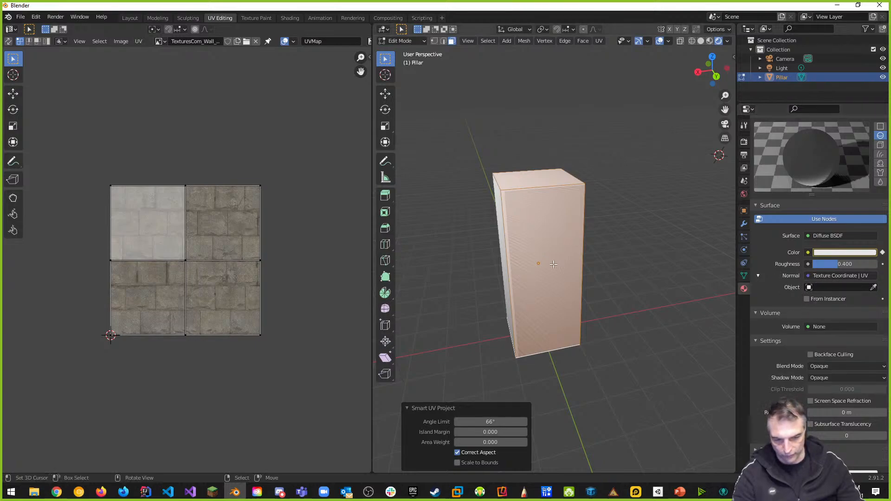
{"action": "left_click", "coordinate": [828, 276]}
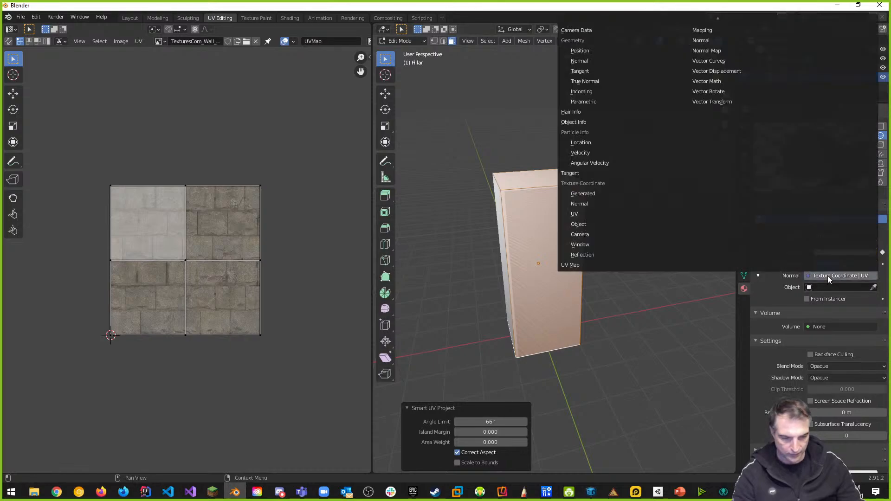
{"action": "key", "text": "Escape"}
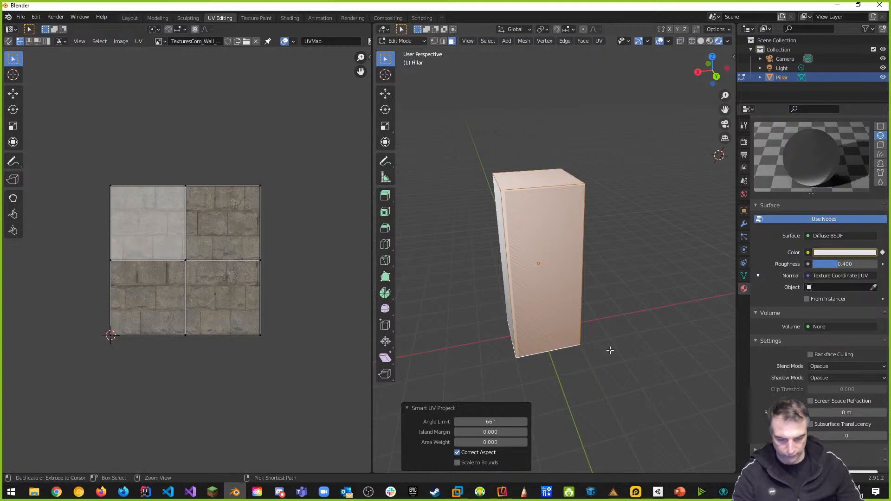
Undo the Smart UV Project unwrap of the Pillar
{"action": "key", "text": "ctrl+z"}
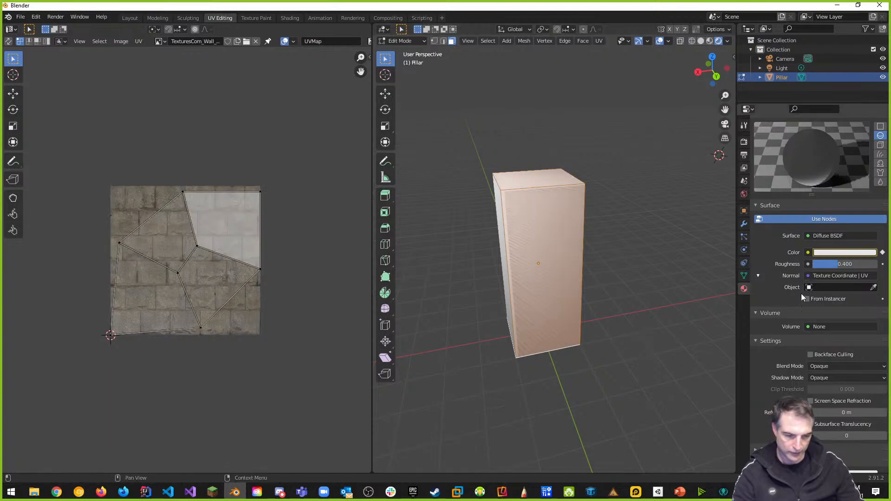
Change the Pillar material's surface shader to Principled BSDF and inspect the pillar's faces
{"action": "left_click", "coordinate": [841, 236]}
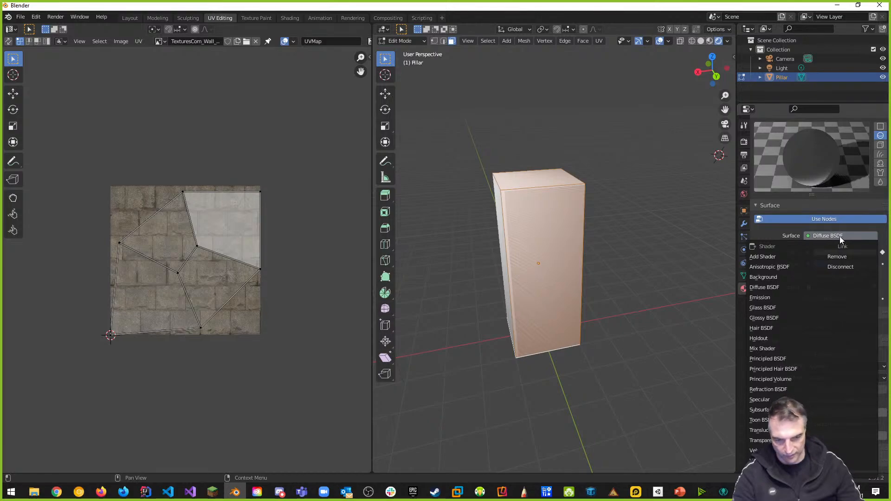
{"action": "left_click", "coordinate": [776, 357]}
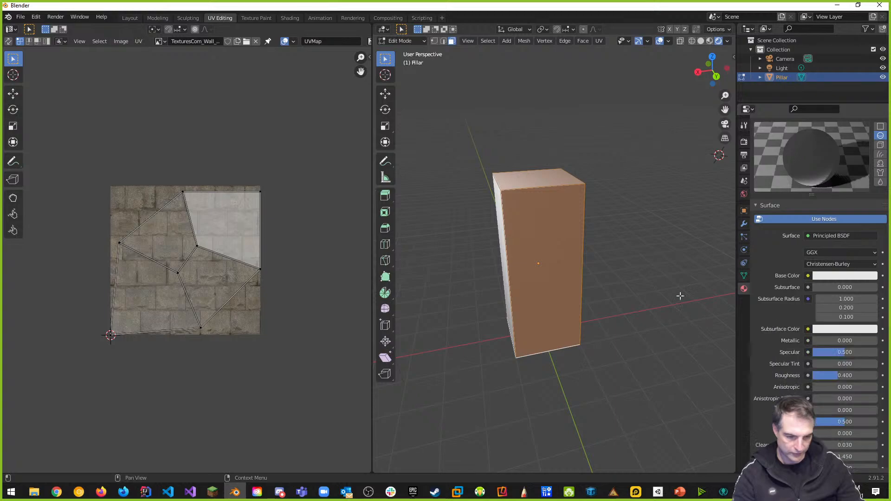
{"action": "middle_click_drag", "start_coordinate": [524, 218], "coordinate": [565, 262]}
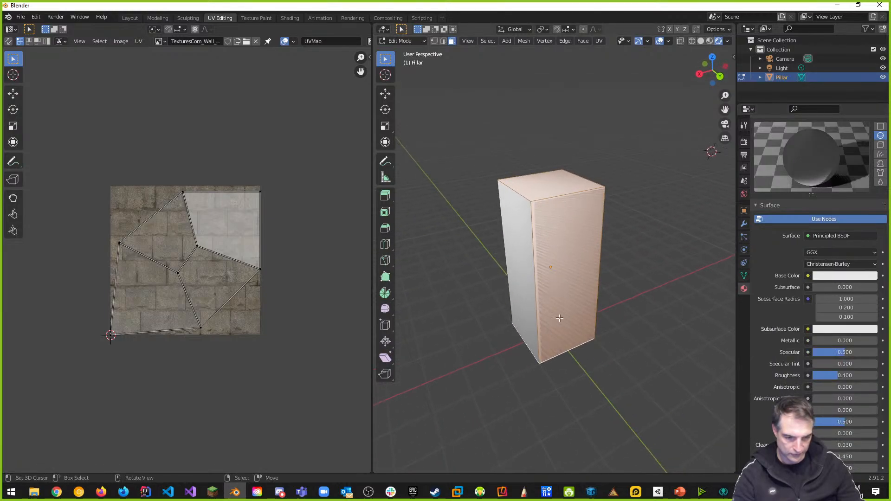
{"action": "middle_click_drag", "start_coordinate": [664, 276], "coordinate": [649, 260]}
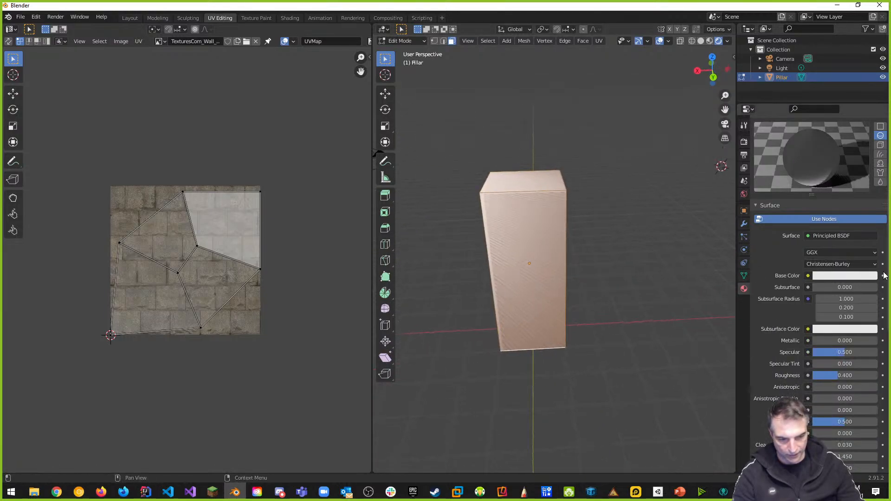
{"action": "middle_click_drag", "start_coordinate": [550, 288], "coordinate": [594, 215]}
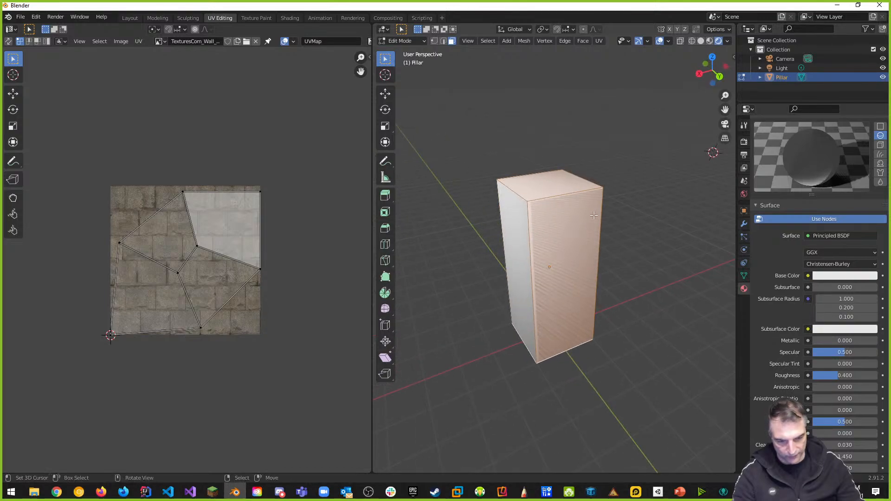
Select all of the Pillar's UV faces and compare its shading with Use Nodes turned off and on
{"action": "left_click", "coordinate": [791, 218]}
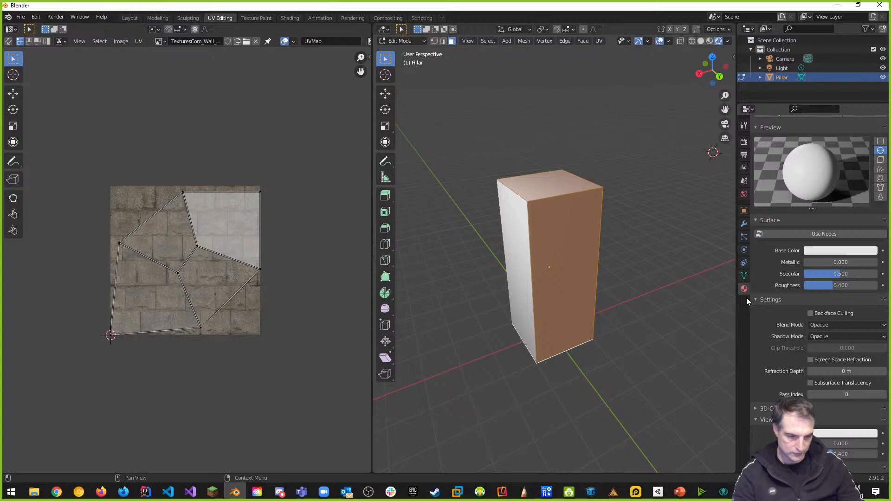
{"action": "middle_click_drag", "start_coordinate": [591, 266], "coordinate": [628, 236]}
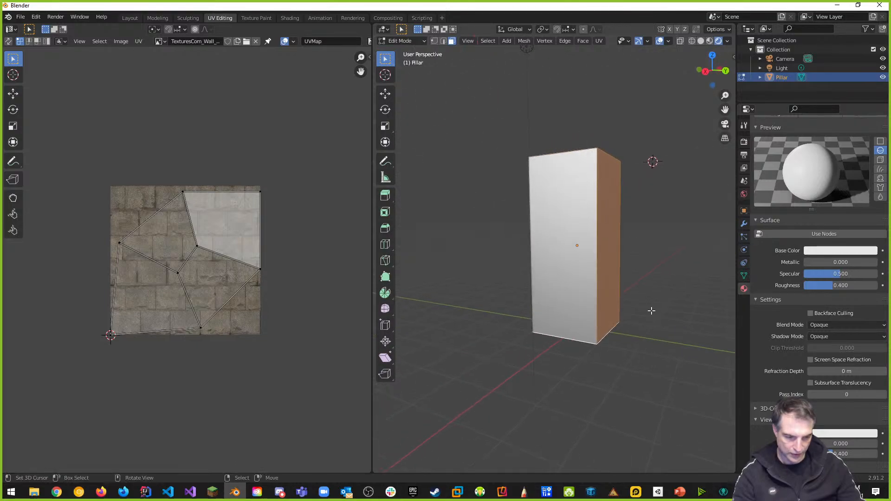
{"action": "key", "text": "a"}
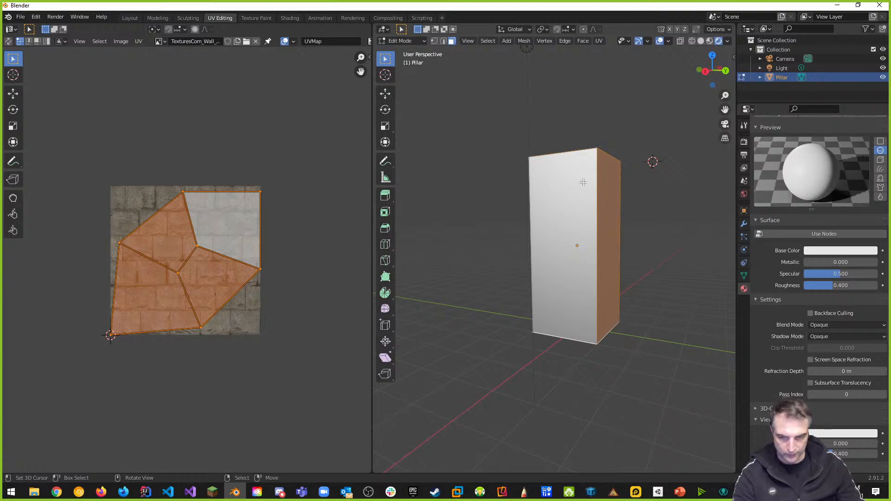
{"action": "middle_click_drag", "start_coordinate": [594, 228], "coordinate": [630, 189]}
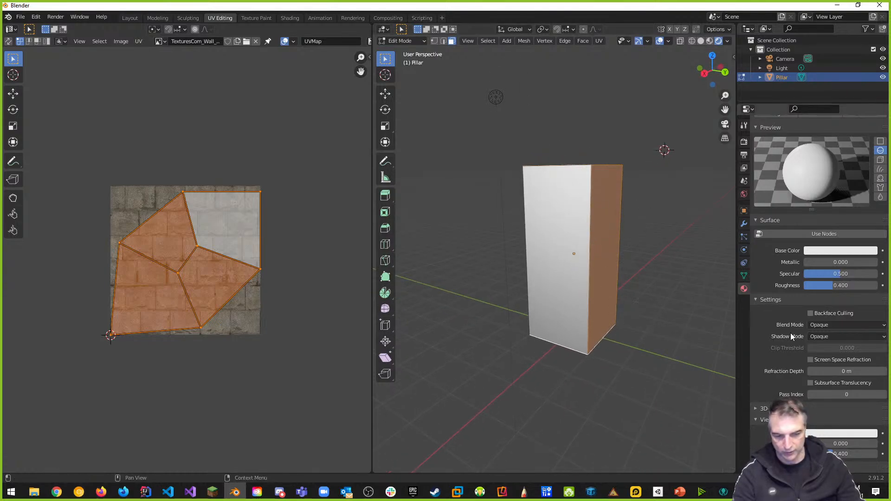
{"action": "left_click", "coordinate": [820, 234]}
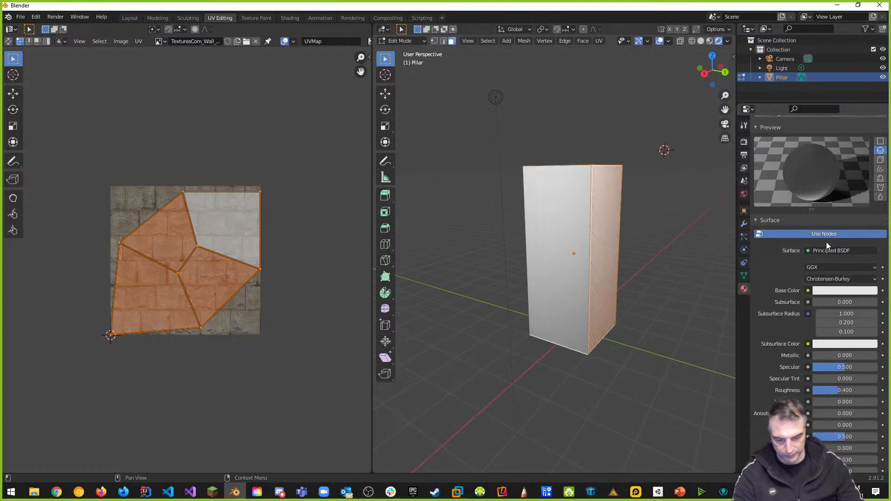
{"action": "middle_click_drag", "start_coordinate": [576, 221], "coordinate": [534, 221]}
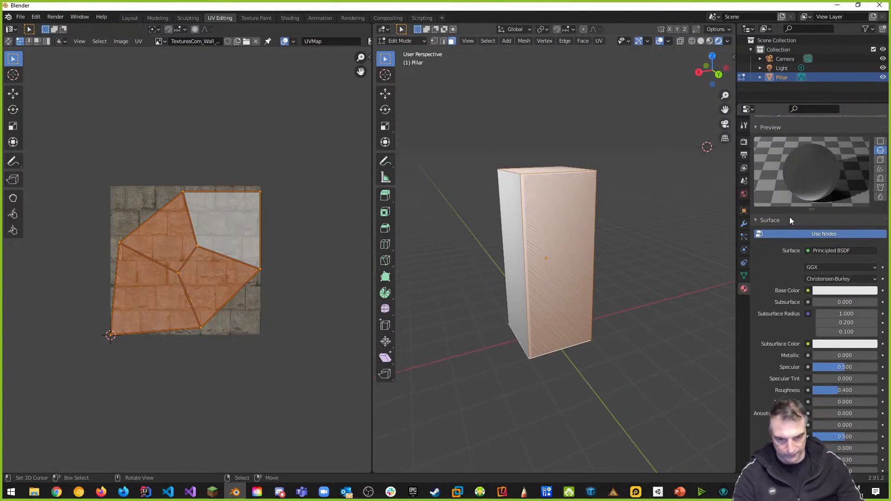
{"action": "left_click", "coordinate": [830, 234]}
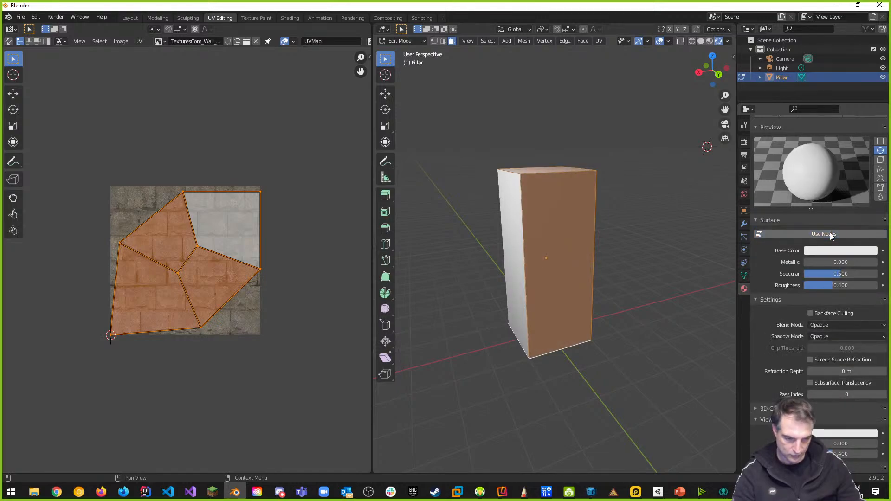
{"action": "left_click", "coordinate": [829, 233]}
Link a UV Map node to the Principled shader's Normal input and inspect the pillar
{"action": "scroll", "coordinate": [778, 308], "scroll_direction": "down", "scroll_amount": 4}
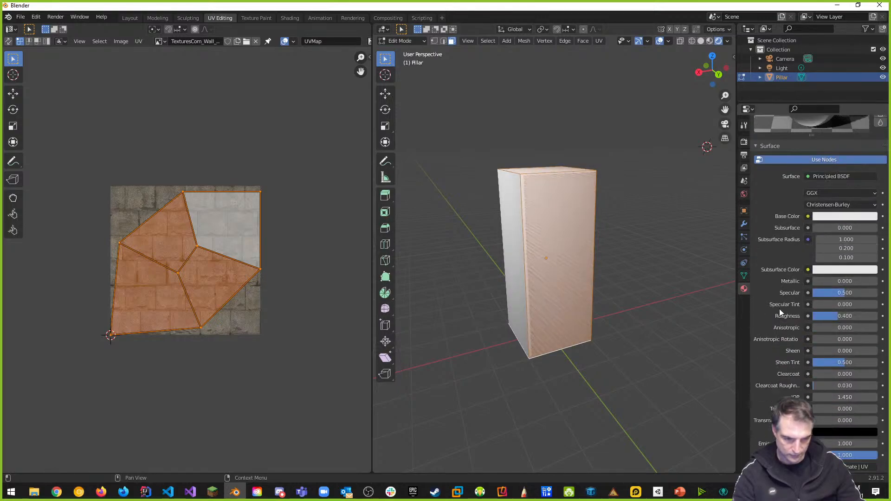
{"action": "scroll", "coordinate": [779, 308], "scroll_direction": "down", "scroll_amount": 5}
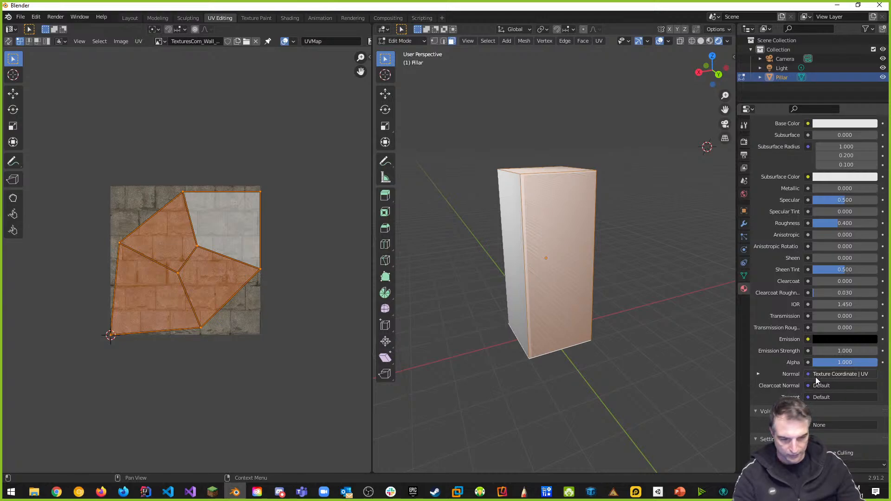
{"action": "left_click", "coordinate": [758, 374]}
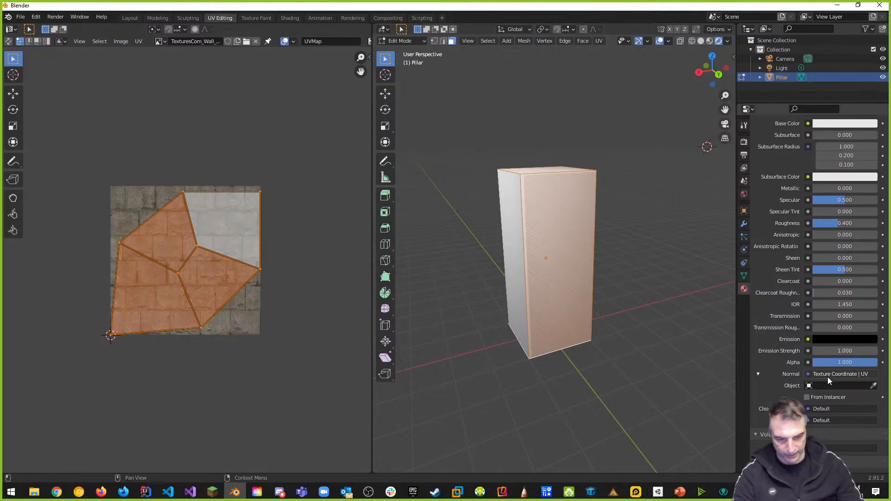
{"action": "left_click", "coordinate": [809, 374]}
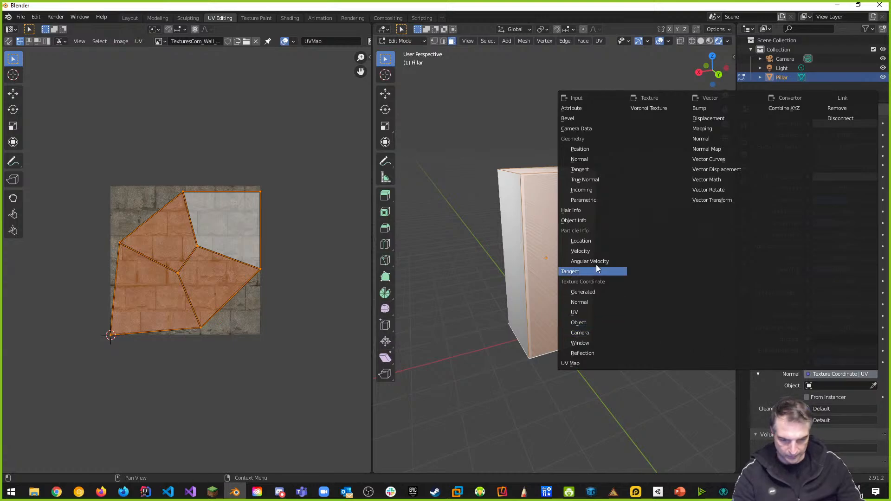
{"action": "left_click", "coordinate": [571, 364]}
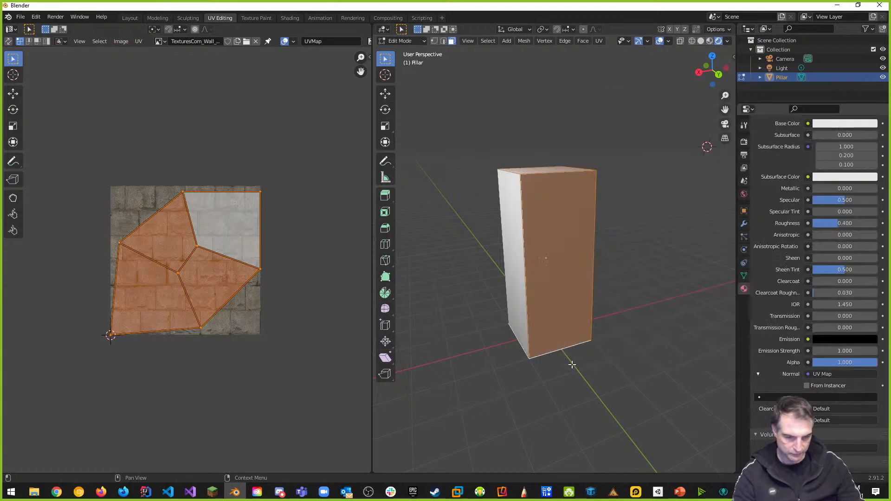
{"action": "mouse_move", "coordinate": [572, 364]}
{"action": "middle_mouse_down"}
{"action": "mouse_move", "coordinate": [643, 308]}
{"action": "mouse_move", "coordinate": [597, 324]}
{"action": "middle_mouse_up"}
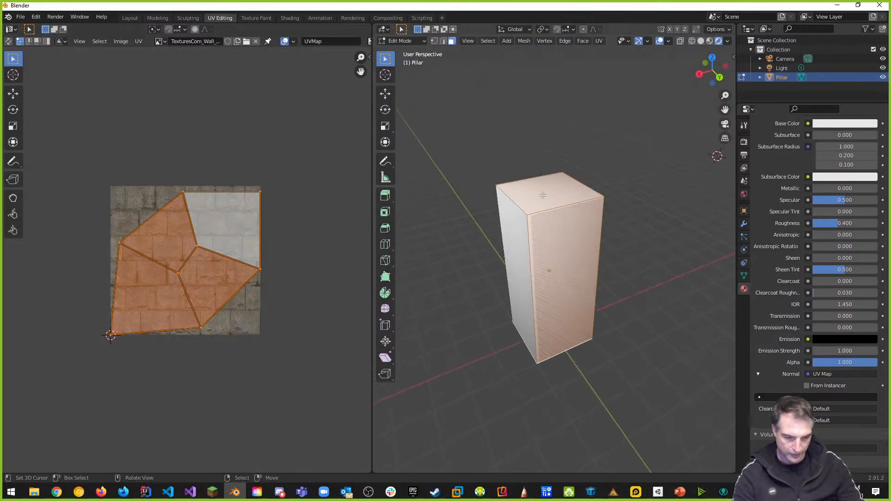
Remove the UV Map node from the shader's Normal input and look through the Base Color input options
{"action": "left_click", "coordinate": [807, 374]}
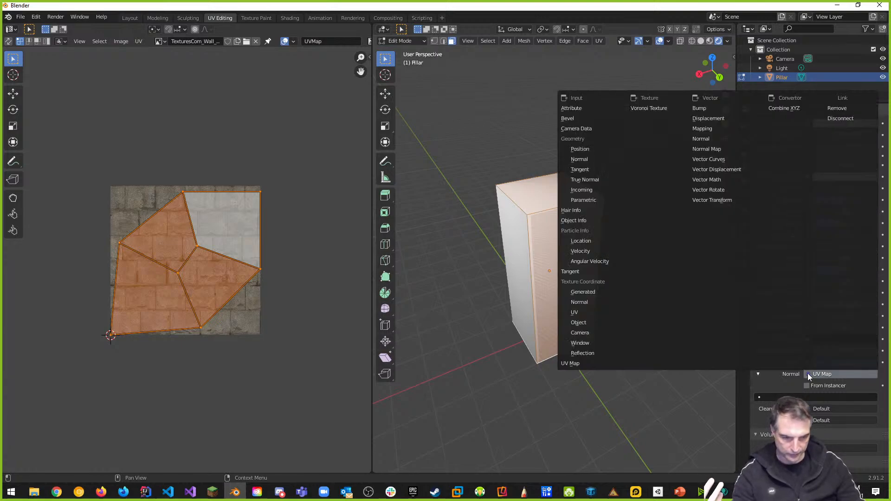
{"action": "left_click", "coordinate": [837, 108]}
{"action": "middle_click_drag", "start_coordinate": [559, 305], "coordinate": [636, 325]}
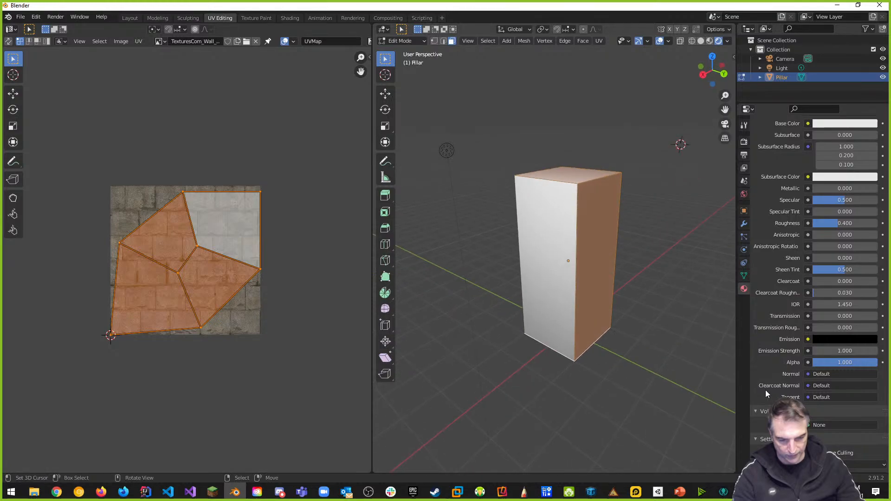
{"action": "left_click", "coordinate": [808, 124]}
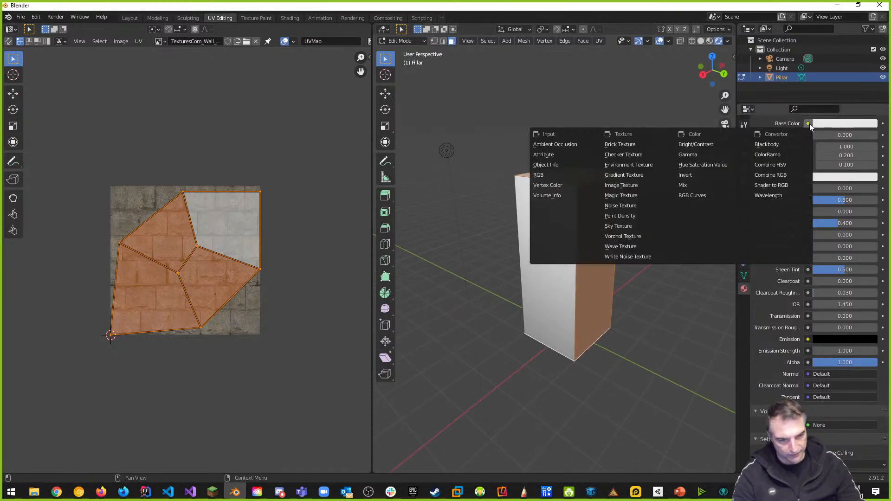
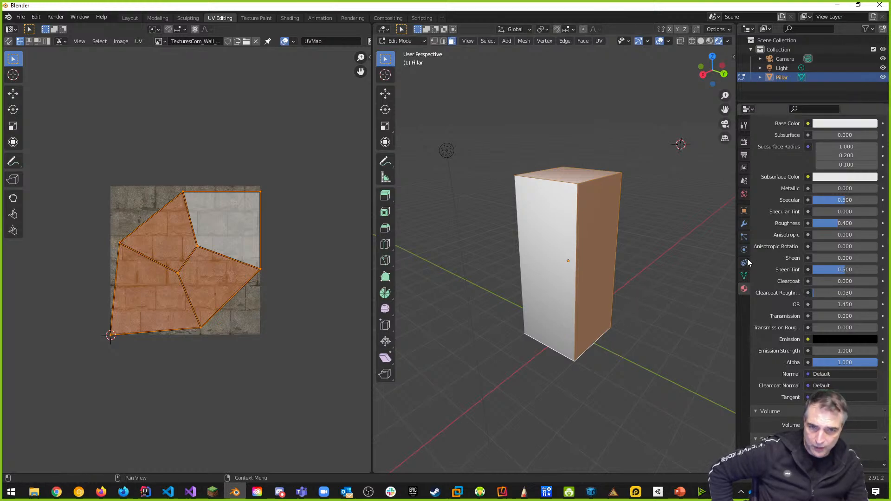
Set the surface shader to Diffuse BSDF with Use Nodes turned off and return the Pillar to Object Mode
{"action": "scroll", "coordinate": [794, 238], "scroll_direction": "up", "scroll_amount": 4}
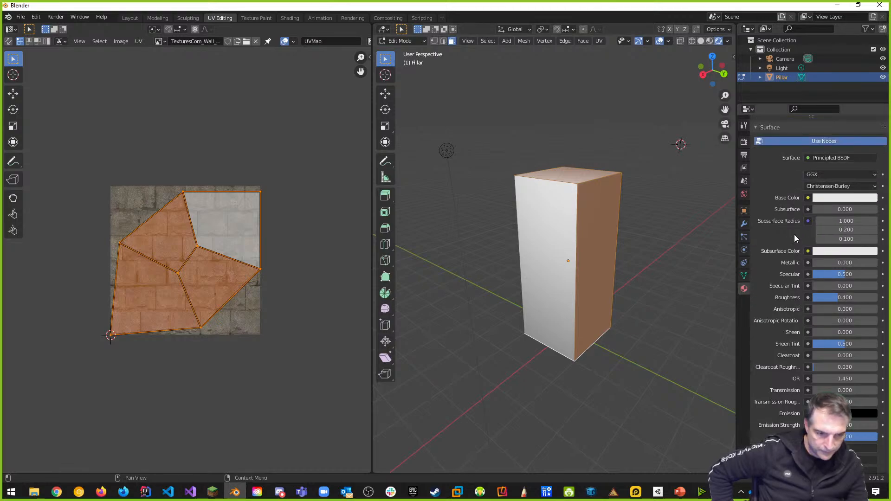
{"action": "scroll", "coordinate": [794, 235], "scroll_direction": "up", "scroll_amount": 3}
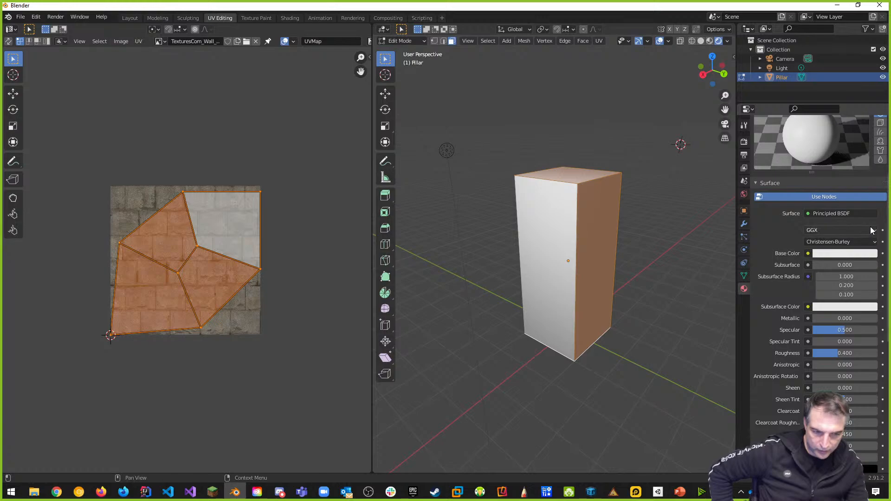
{"action": "left_click", "coordinate": [832, 214]}
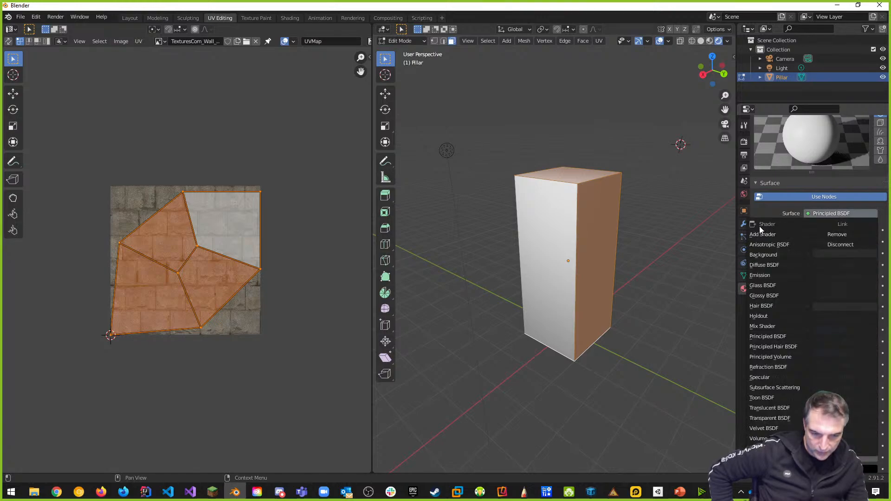
{"action": "left_click", "coordinate": [770, 265]}
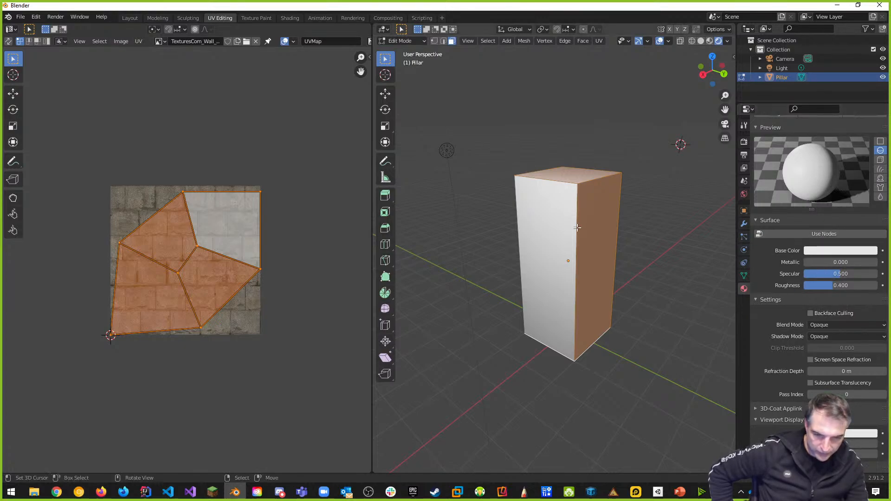
{"action": "key", "text": "Tab"}
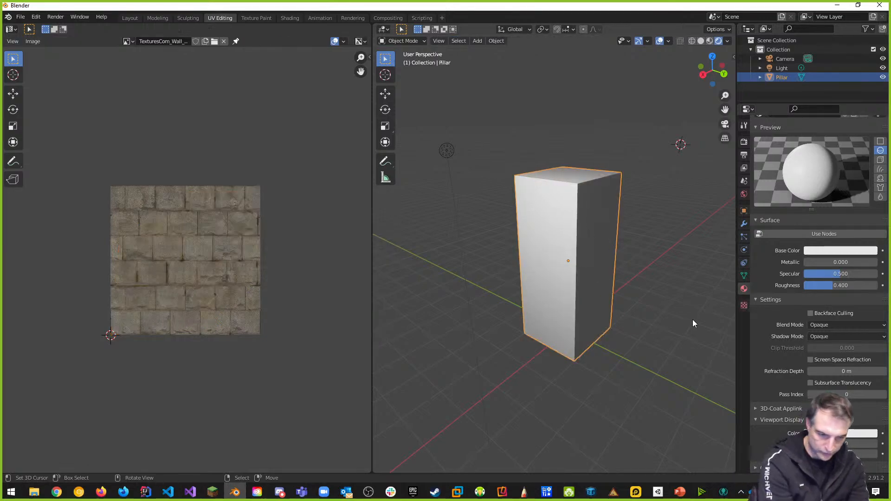
Examine the stone wall brush texture's image, mapping and sampling settings, keeping Extension at Repeat
{"action": "scroll", "coordinate": [812, 210], "scroll_direction": "up", "scroll_amount": 4}
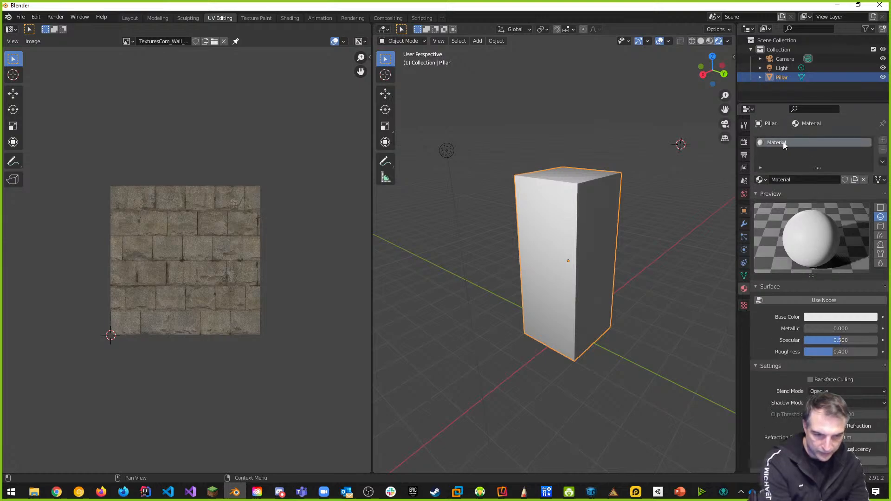
{"action": "left_click", "coordinate": [744, 306]}
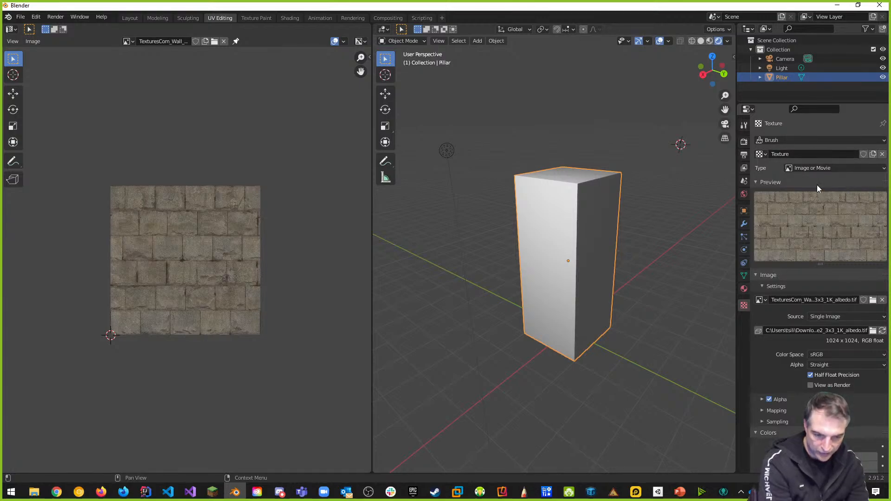
{"action": "scroll", "coordinate": [786, 264], "scroll_direction": "down", "scroll_amount": 1}
{"action": "left_click", "coordinate": [764, 269]}
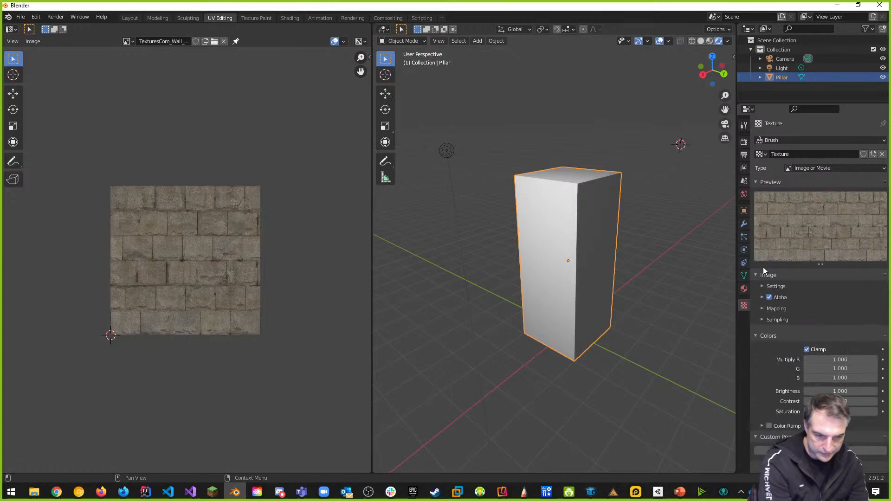
{"action": "left_click", "coordinate": [761, 286]}
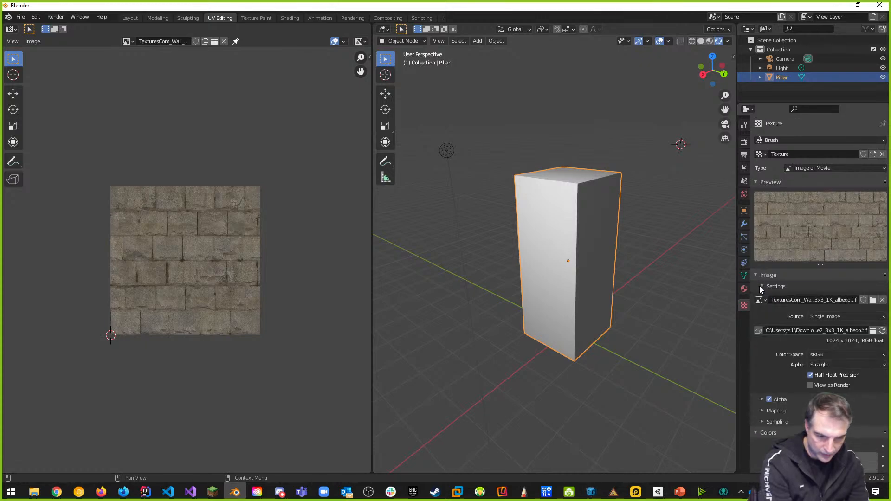
{"action": "left_click", "coordinate": [760, 286]}
{"action": "left_click", "coordinate": [764, 309]}
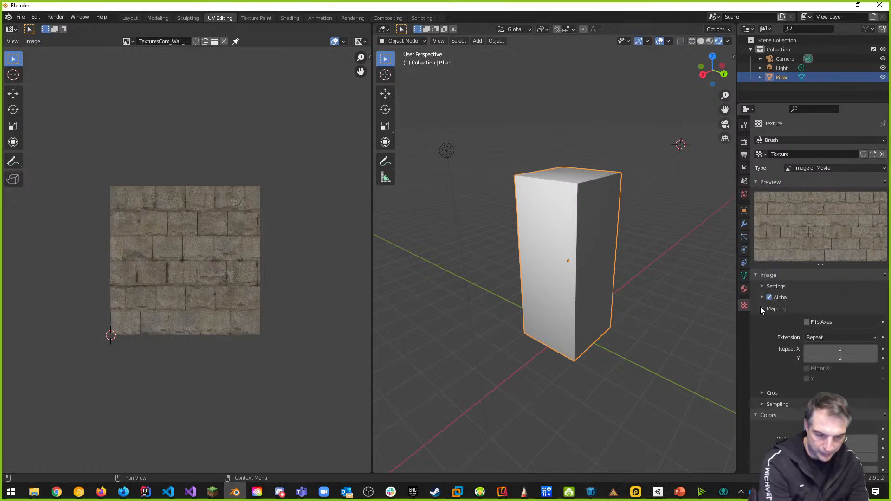
{"action": "scroll", "coordinate": [777, 310], "scroll_direction": "down", "scroll_amount": 2}
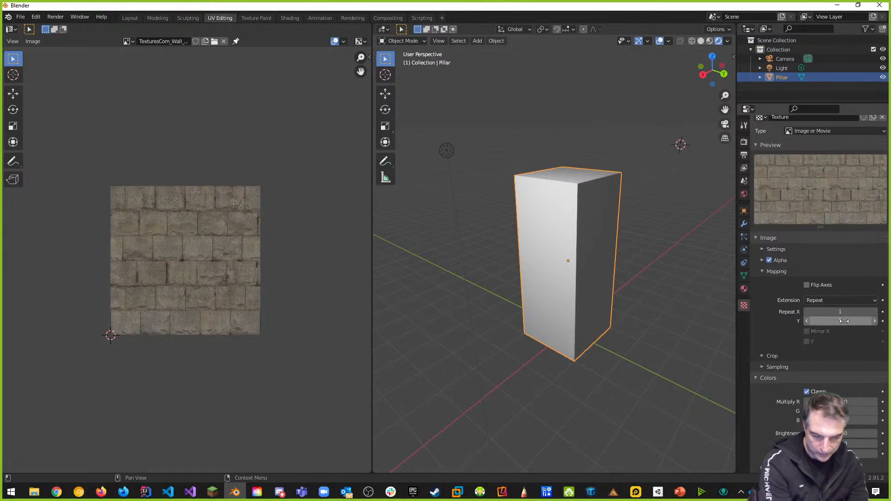
{"action": "left_click", "coordinate": [875, 301]}
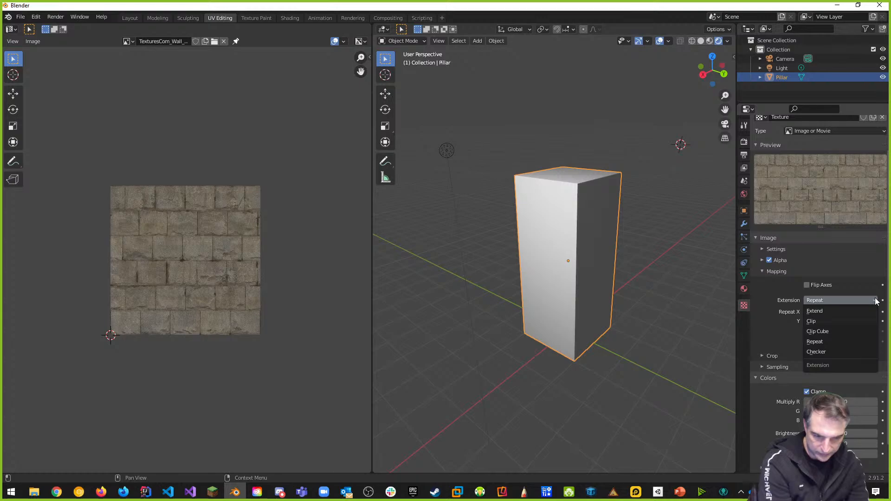
{"action": "left_click", "coordinate": [816, 341]}
{"action": "left_click", "coordinate": [761, 367]}
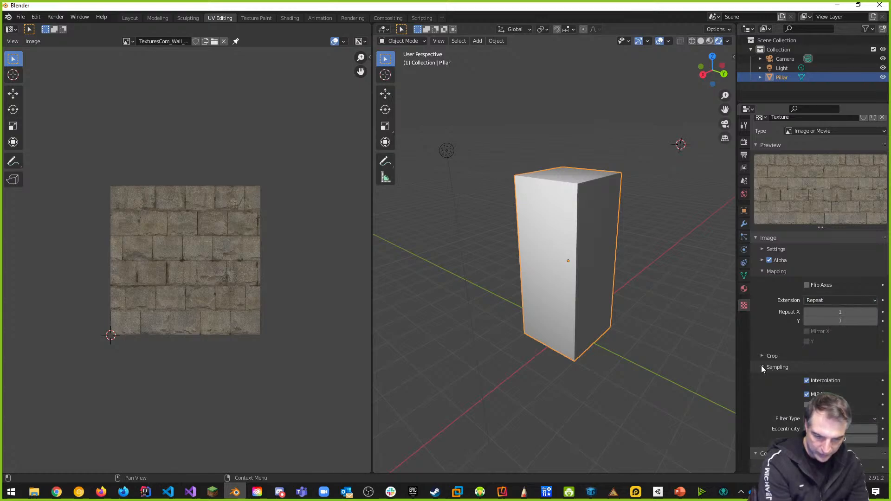
Examine the brush texture's sampling and color settings, then the Pillar material's surface and Base Color options
{"action": "scroll", "coordinate": [784, 353], "scroll_direction": "down", "scroll_amount": 3}
{"action": "scroll", "coordinate": [851, 343], "scroll_direction": "down", "scroll_amount": 1}
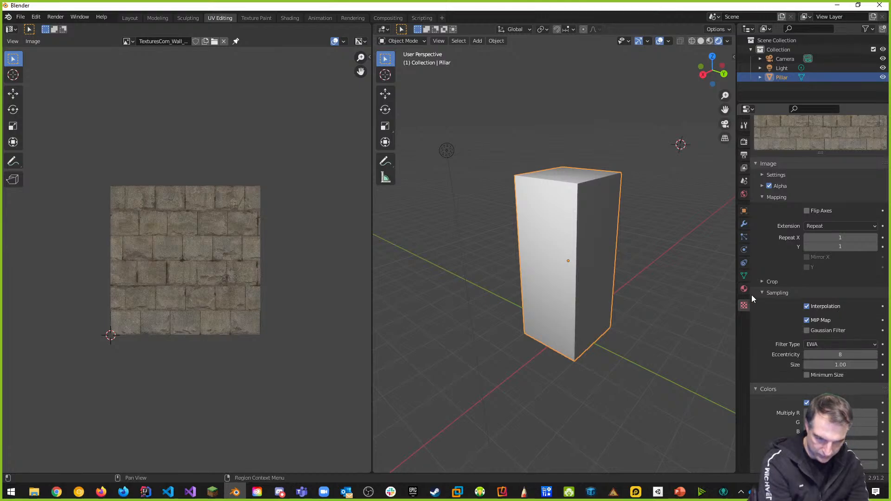
{"action": "left_click", "coordinate": [765, 291]}
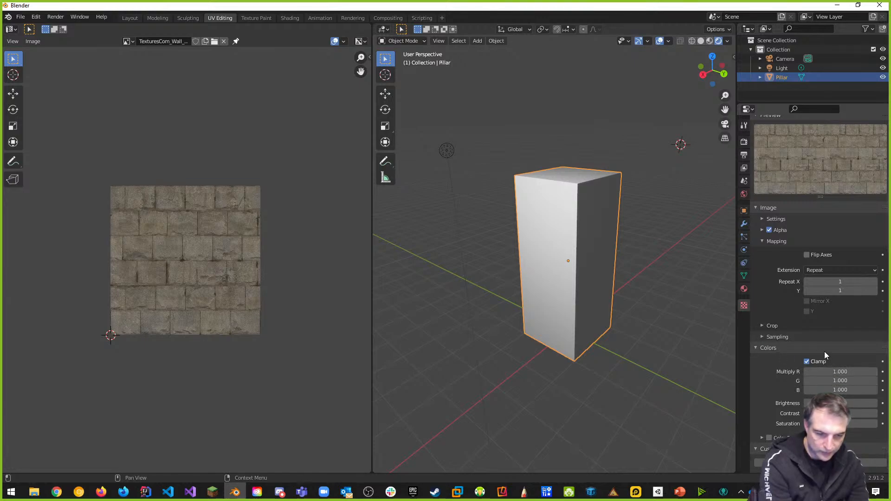
{"action": "scroll", "coordinate": [845, 371], "scroll_direction": "up", "scroll_amount": 3}
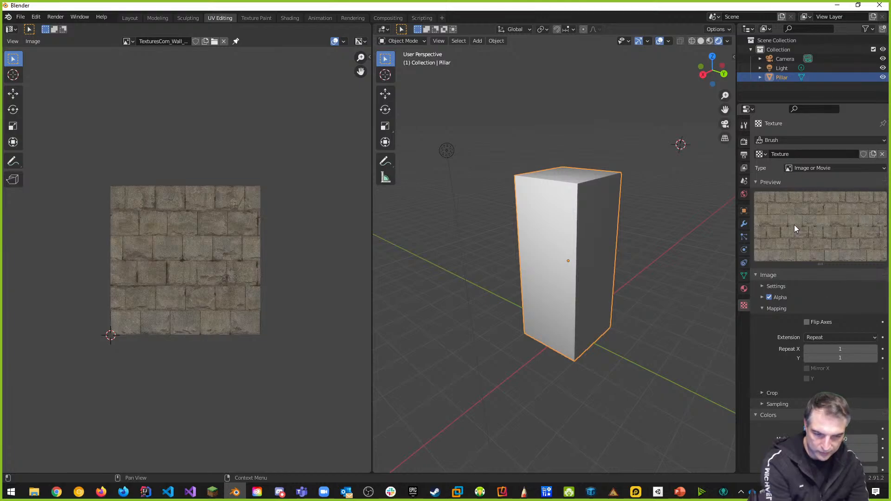
{"action": "left_click", "coordinate": [743, 288]}
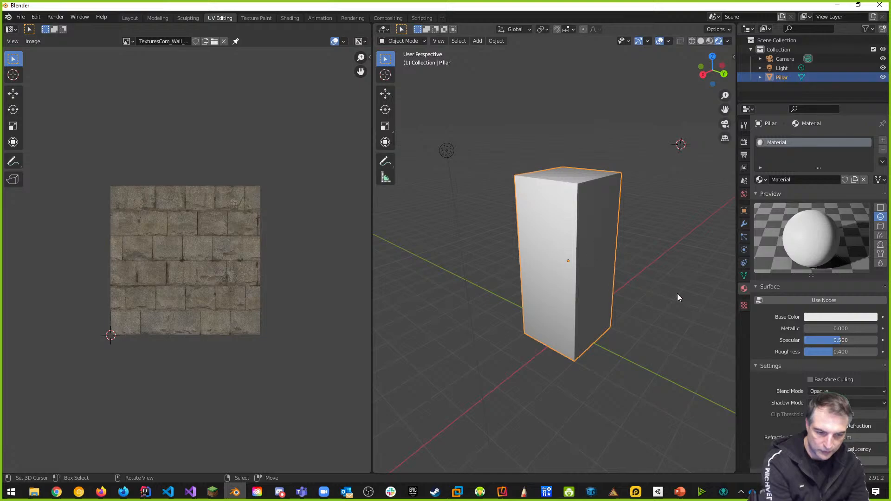
{"action": "left_click", "coordinate": [883, 317]}
{"action": "left_click", "coordinate": [882, 317]}
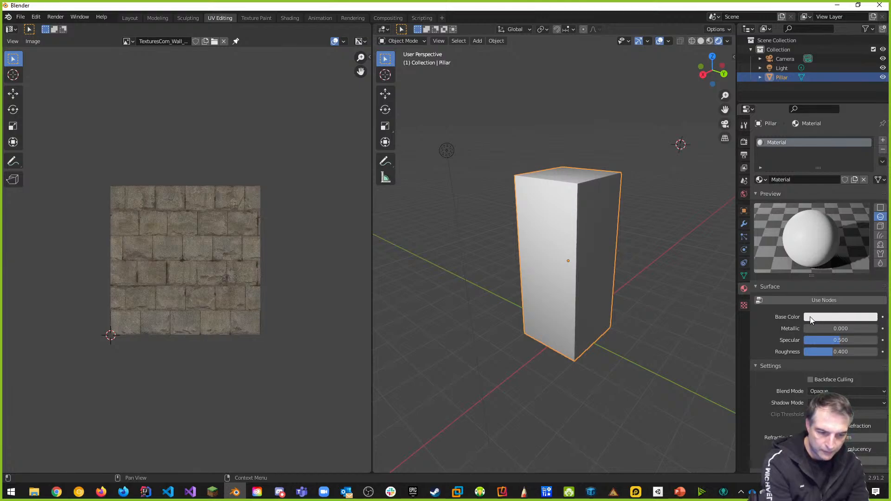
{"action": "left_click", "coordinate": [809, 317]}
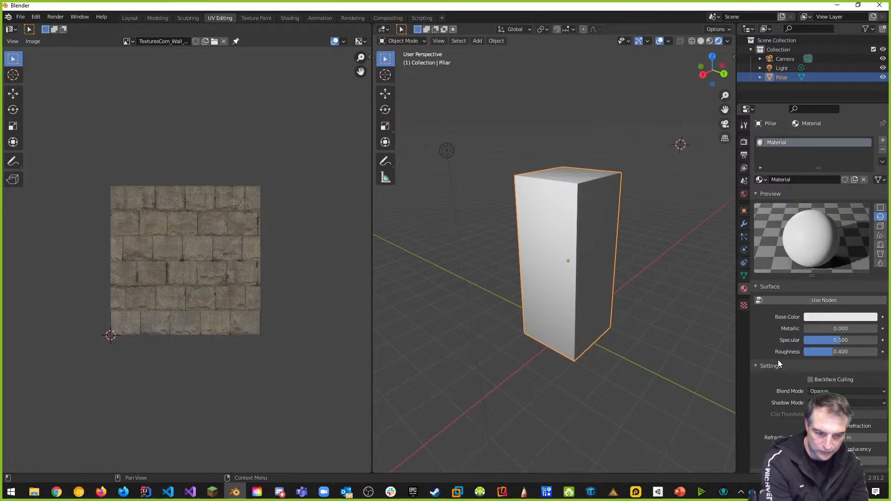
{"action": "scroll", "coordinate": [761, 364], "scroll_direction": "down", "scroll_amount": 3}
Show the stone wall brush texture's image settings and try View as Render, leaving it off
{"action": "left_click", "coordinate": [744, 305]}
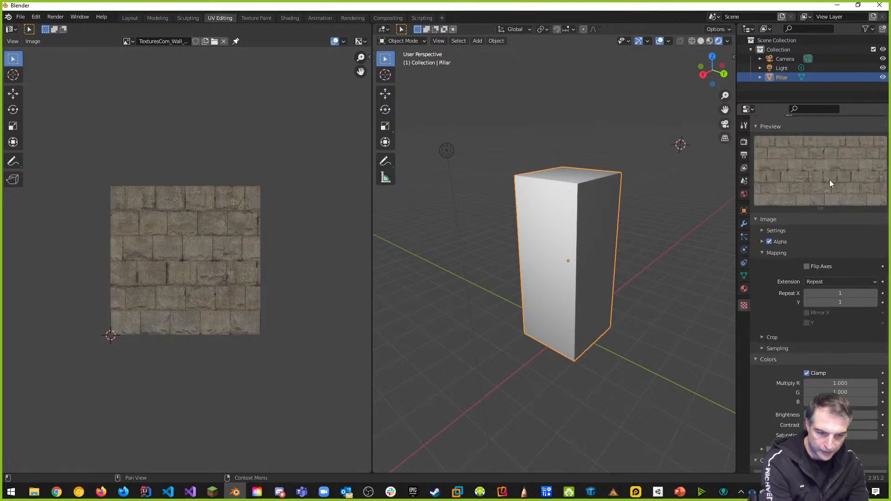
{"action": "left_click", "coordinate": [762, 231]}
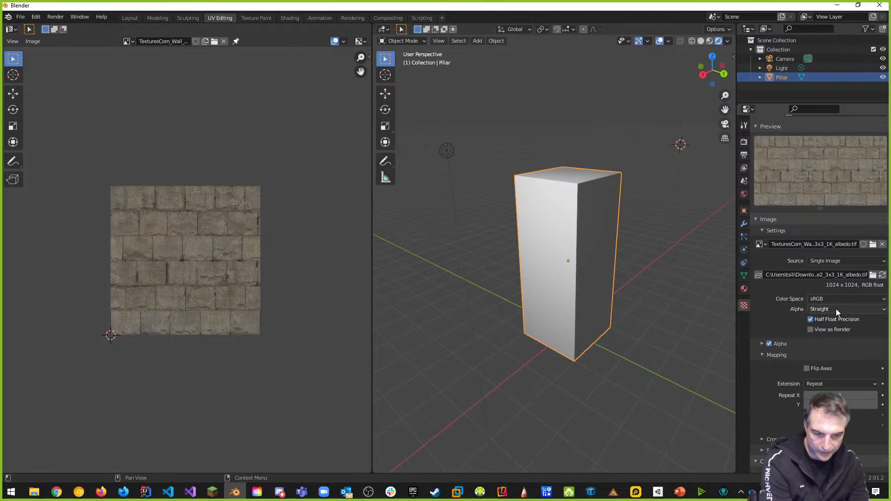
{"action": "scroll", "coordinate": [796, 351], "scroll_direction": "down", "scroll_amount": 3}
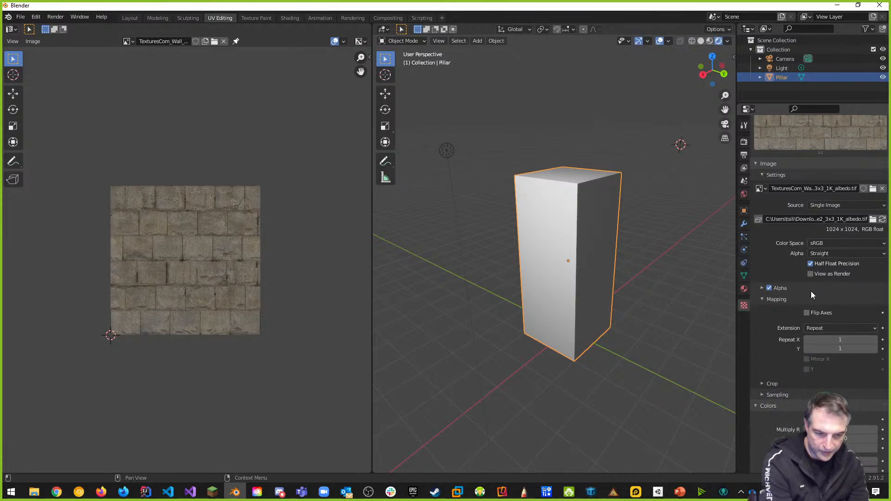
{"action": "left_click", "coordinate": [810, 274]}
{"action": "left_click", "coordinate": [810, 274]}
{"action": "left_click", "coordinate": [810, 273]}
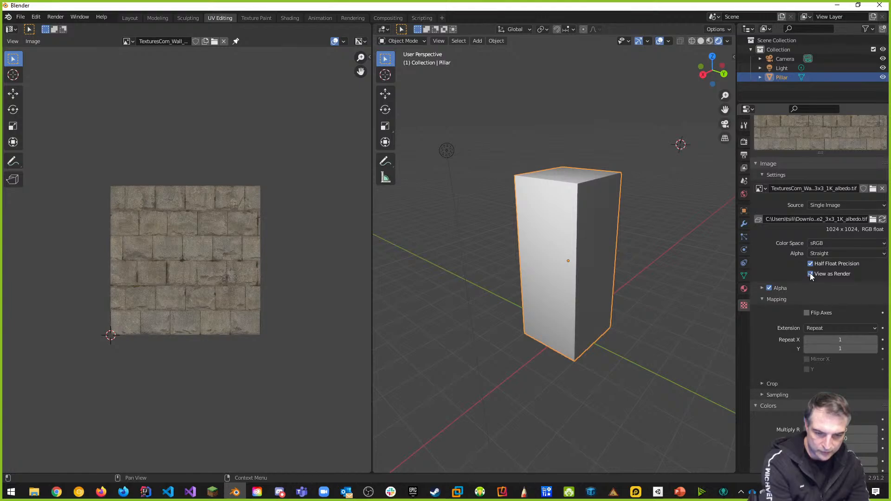
{"action": "left_click", "coordinate": [810, 274]}
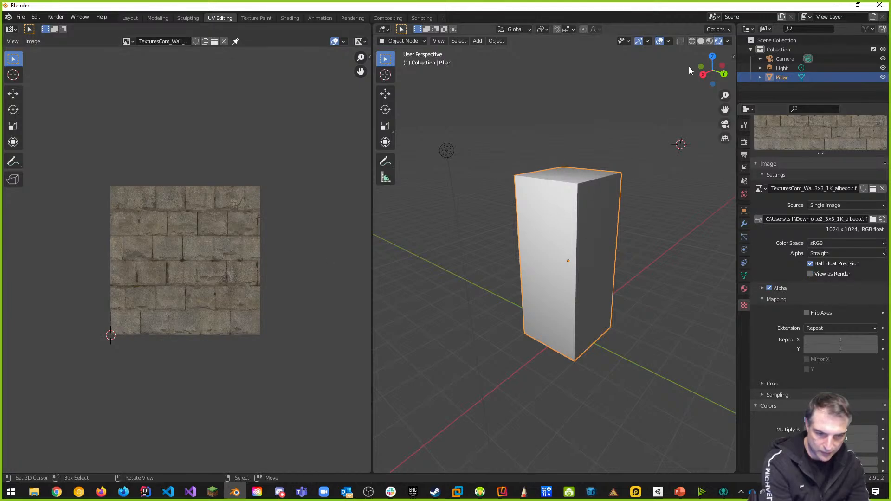
Compare the pillar in Material Preview and Rendered shading, and review the brush texture's sampling and color settings
{"action": "left_click", "coordinate": [727, 41]}
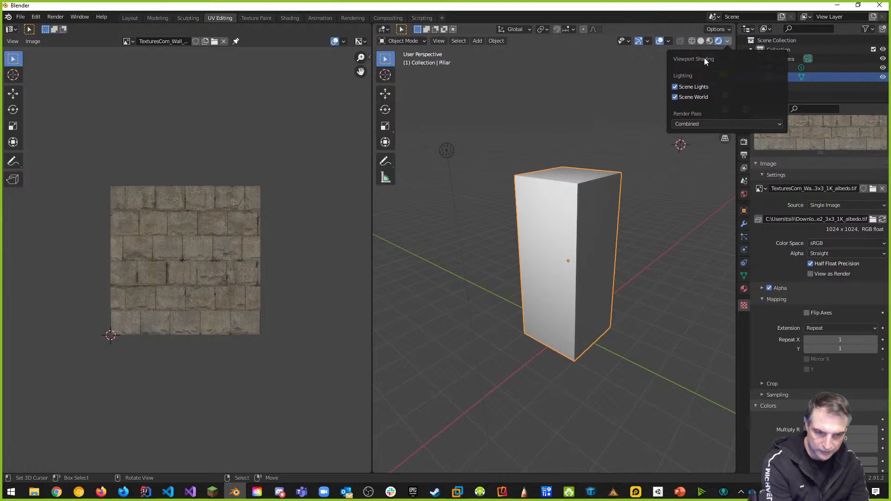
{"action": "left_click", "coordinate": [709, 41]}
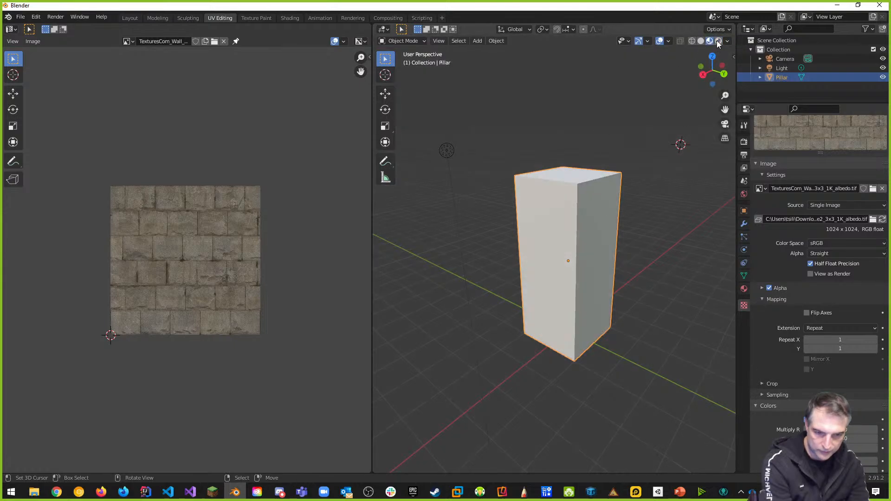
{"action": "left_click", "coordinate": [717, 41]}
{"action": "scroll", "coordinate": [792, 290], "scroll_direction": "down", "scroll_amount": 3}
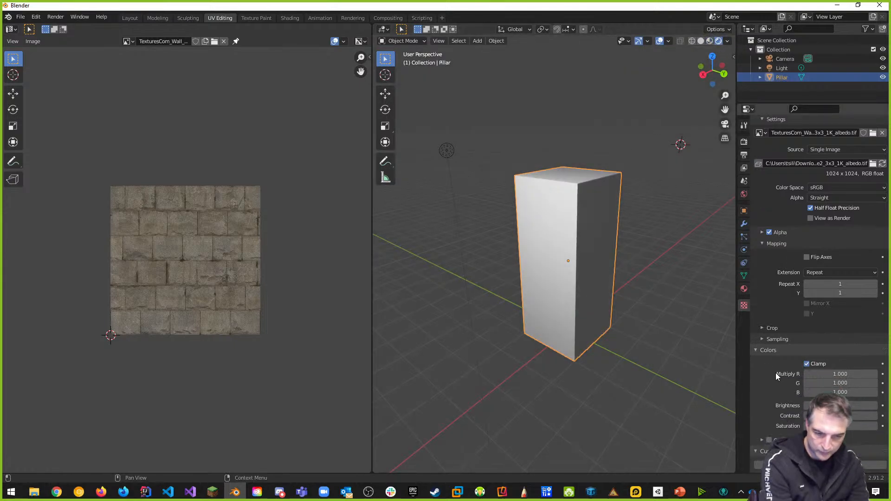
{"action": "left_click", "coordinate": [762, 337]}
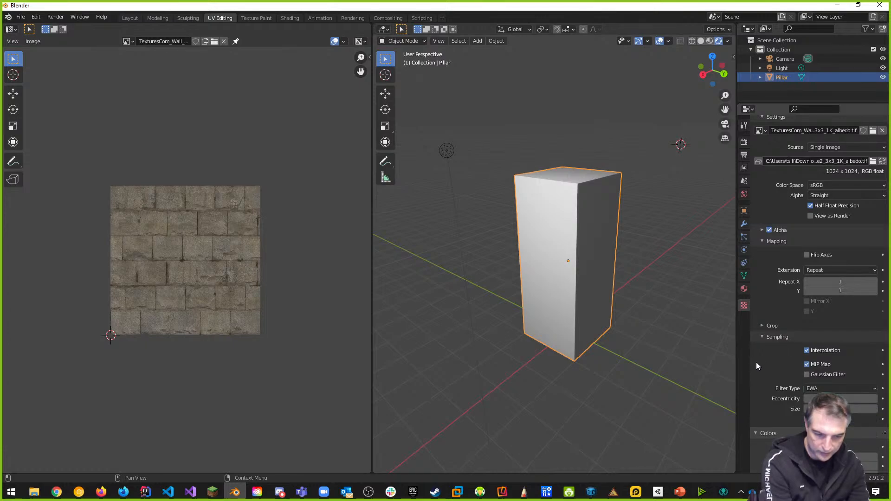
{"action": "scroll", "coordinate": [760, 369], "scroll_direction": "down", "scroll_amount": 3}
{"action": "scroll", "coordinate": [761, 372], "scroll_direction": "down", "scroll_amount": 2}
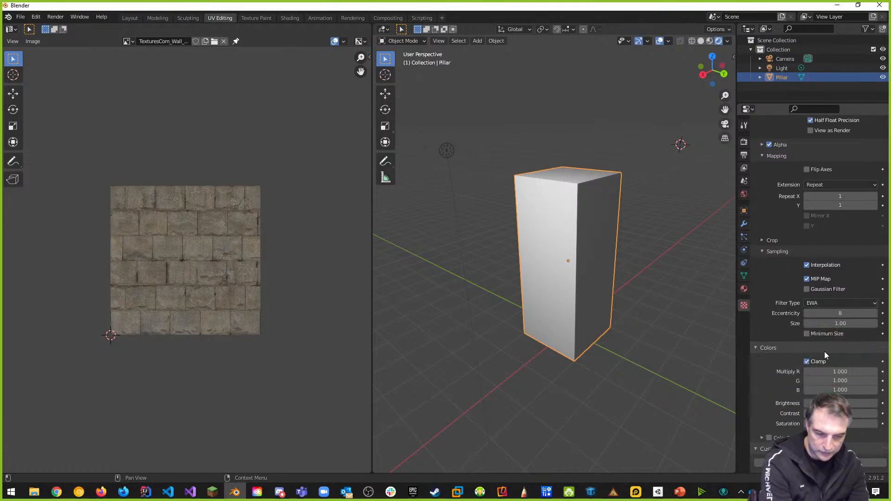
{"action": "scroll", "coordinate": [768, 308], "scroll_direction": "up", "scroll_amount": 2}
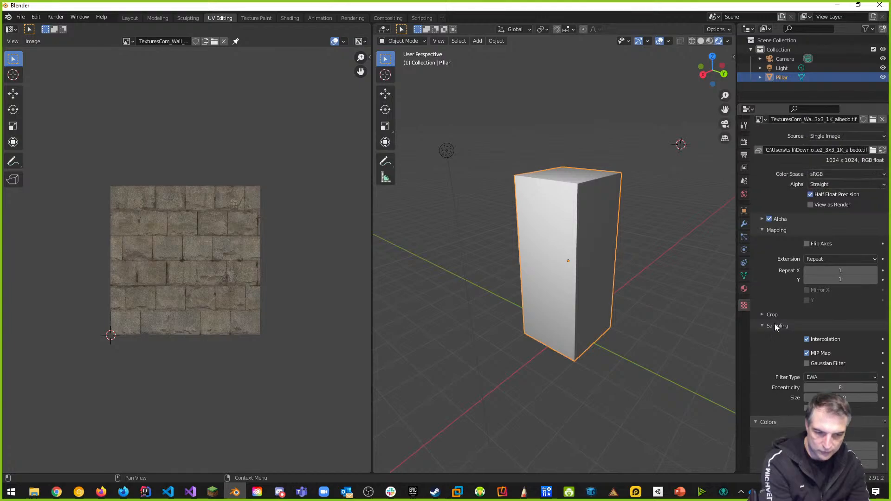
Turn on Use Nodes for the Pillar's material, link Texture Coordinate Generated to the Diffuse BSDF's Normal input, and inspect the pillar
{"action": "left_click", "coordinate": [744, 289]}
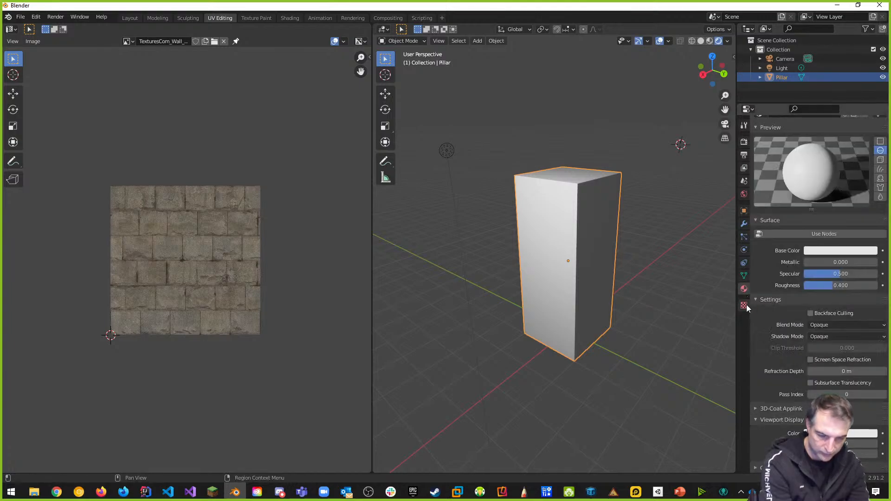
{"action": "left_click", "coordinate": [817, 232]}
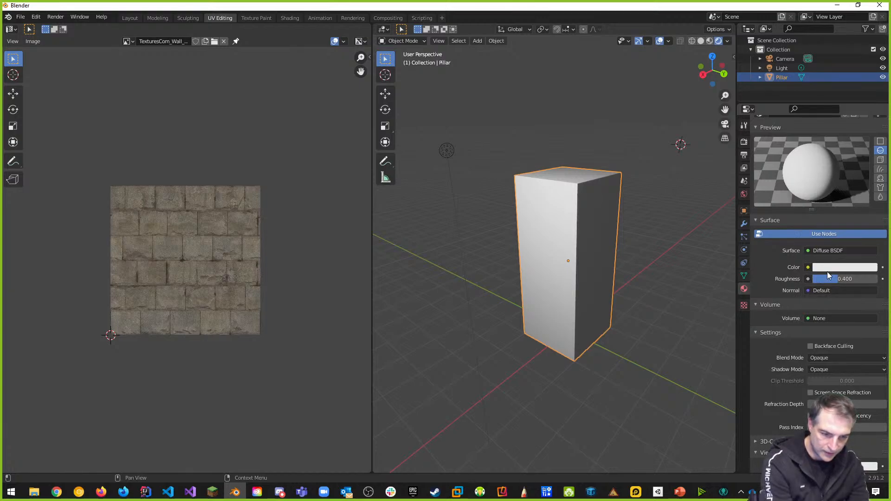
{"action": "left_click", "coordinate": [829, 291]}
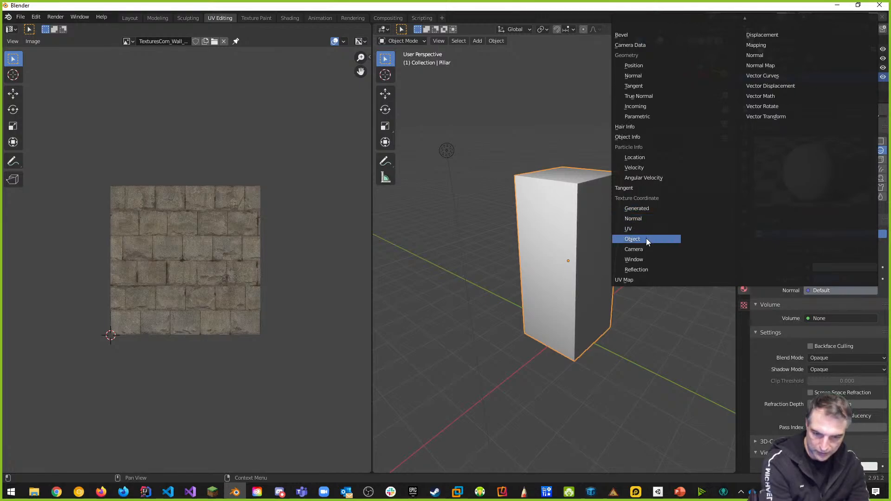
{"action": "left_click", "coordinate": [644, 208]}
{"action": "middle_click_drag", "start_coordinate": [683, 280], "coordinate": [619, 271]}
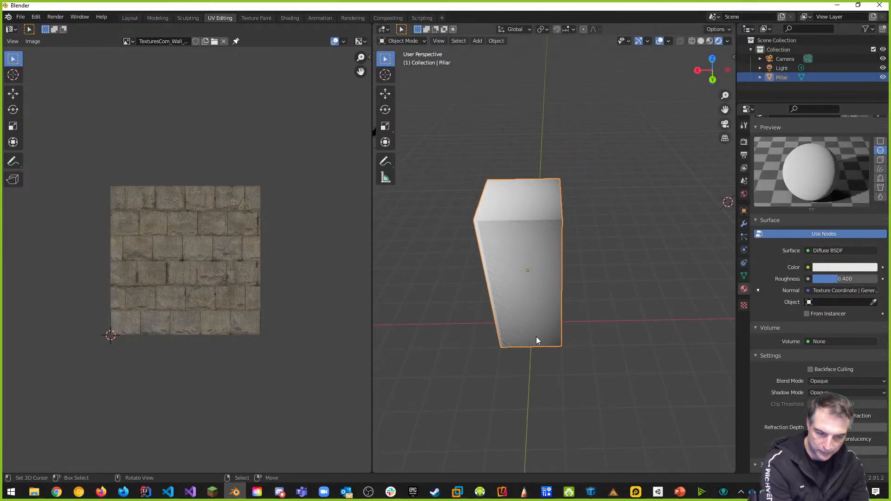
{"action": "middle_click_drag", "start_coordinate": [536, 338], "coordinate": [532, 161]}
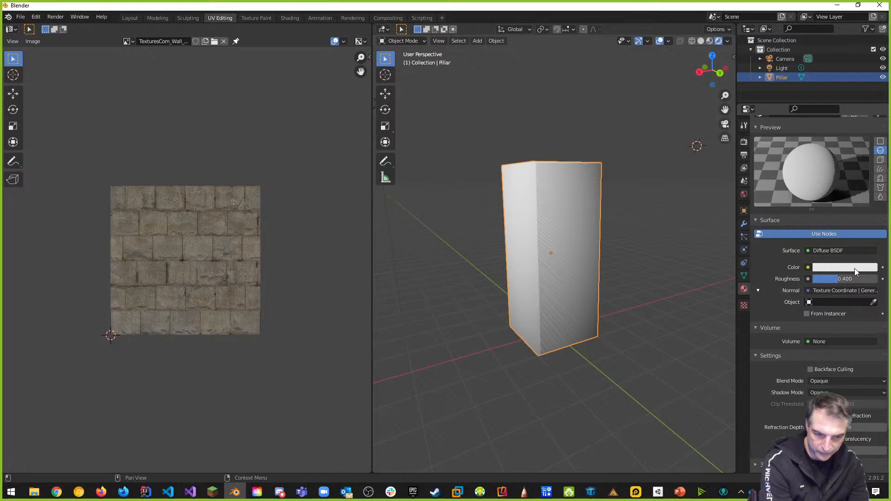
Disconnect the Texture Coordinate node from the Diffuse BSDF's Normal input
{"action": "left_click", "coordinate": [840, 291]}
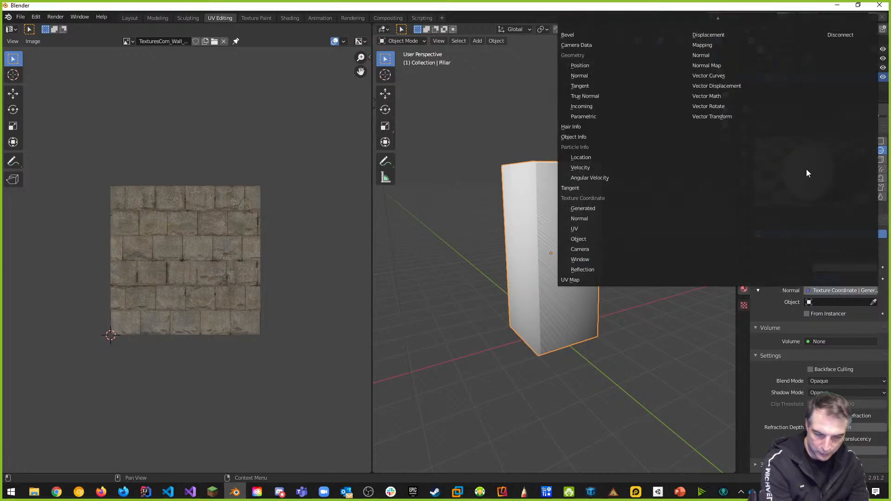
{"action": "left_click", "coordinate": [842, 296]}
{"action": "left_click", "coordinate": [836, 291]}
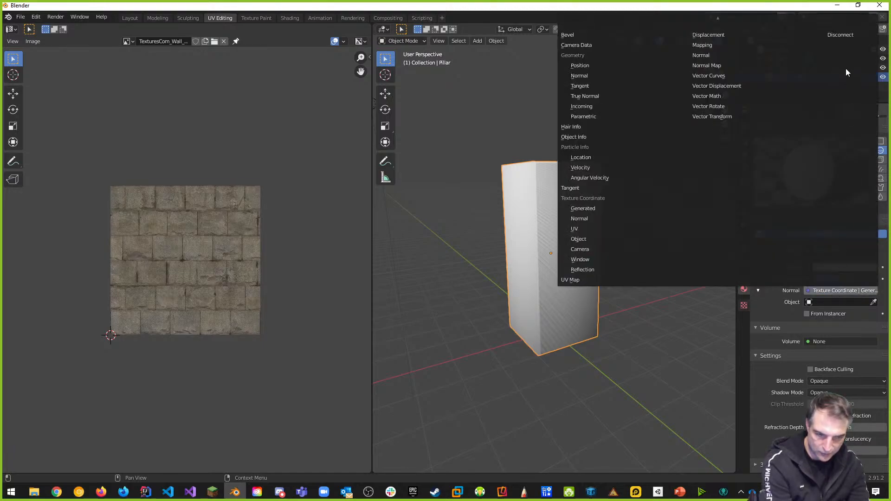
{"action": "left_click", "coordinate": [841, 36]}
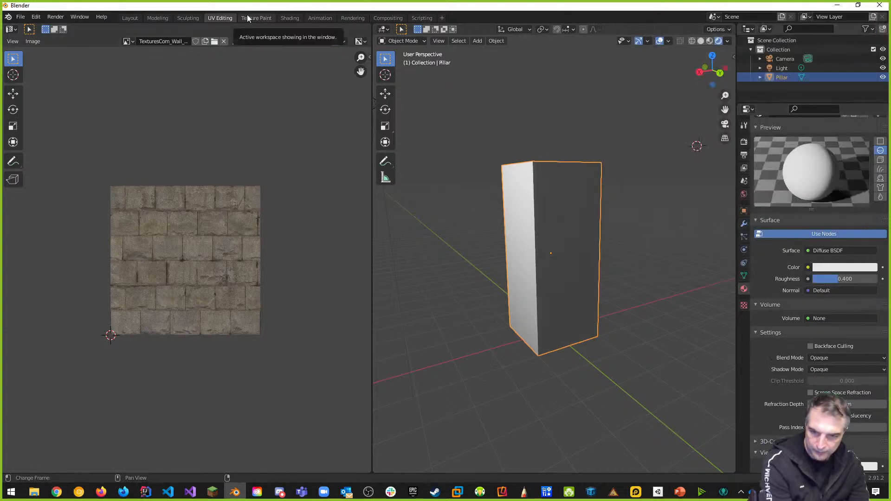
Switch to the Shading workspace and move the Texture Coordinate node farther left of the Diffuse BSDF node
{"action": "left_click", "coordinate": [287, 18]}
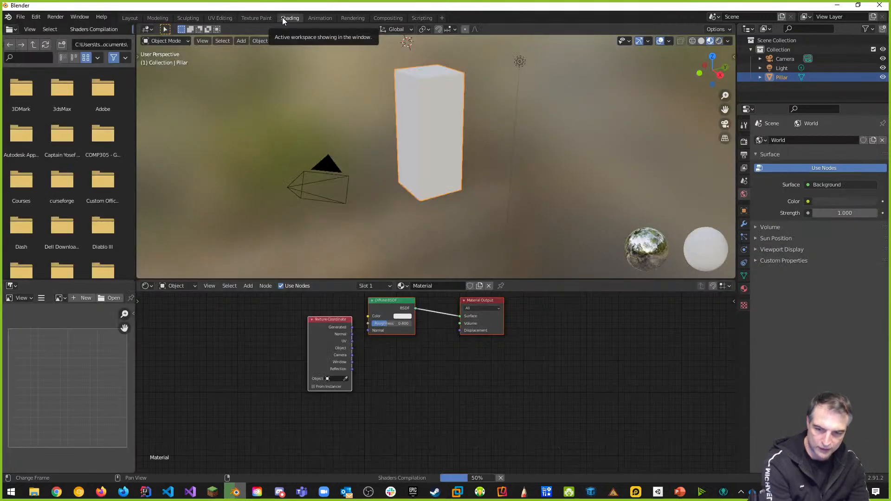
{"action": "key", "text": "Home"}
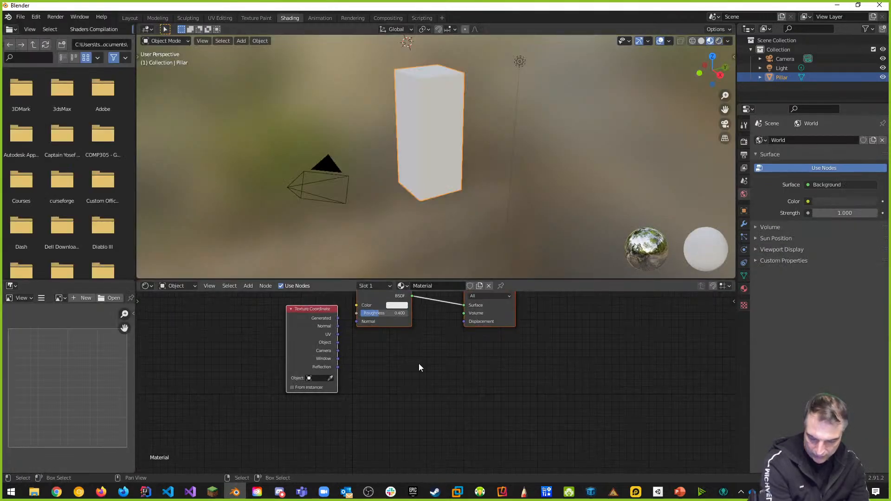
{"action": "key", "text": "Home"}
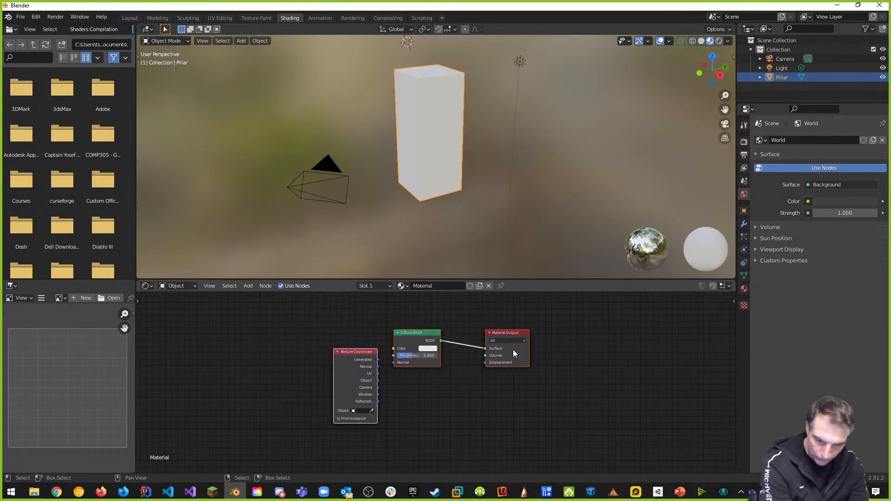
{"action": "key", "text": "Home"}
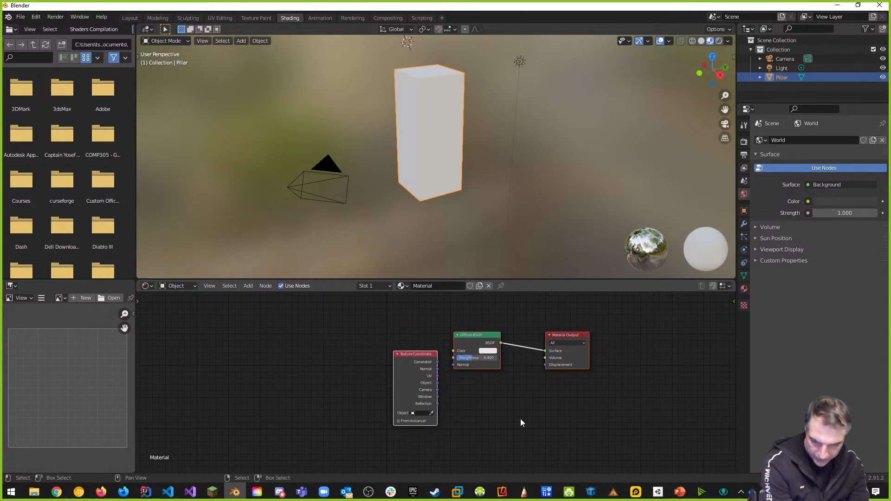
{"action": "scroll", "coordinate": [494, 414], "scroll_direction": "up", "scroll_amount": 2}
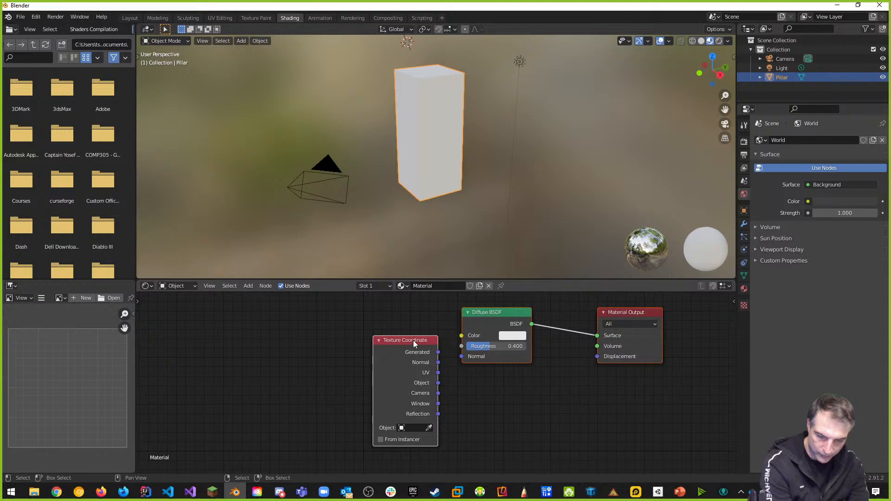
{"action": "left_click_drag", "start_coordinate": [405, 343], "coordinate": [327, 331]}
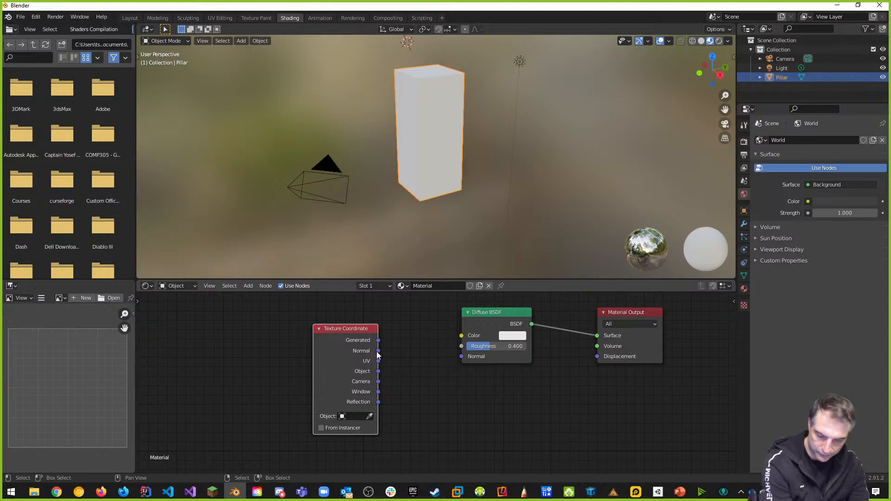
Link the Texture Coordinate node's Normal output to the Diffuse BSDF's Color input and inspect the pillar's faces in the Layout workspace
{"action": "left_click_drag", "start_coordinate": [378, 351], "coordinate": [460, 337]}
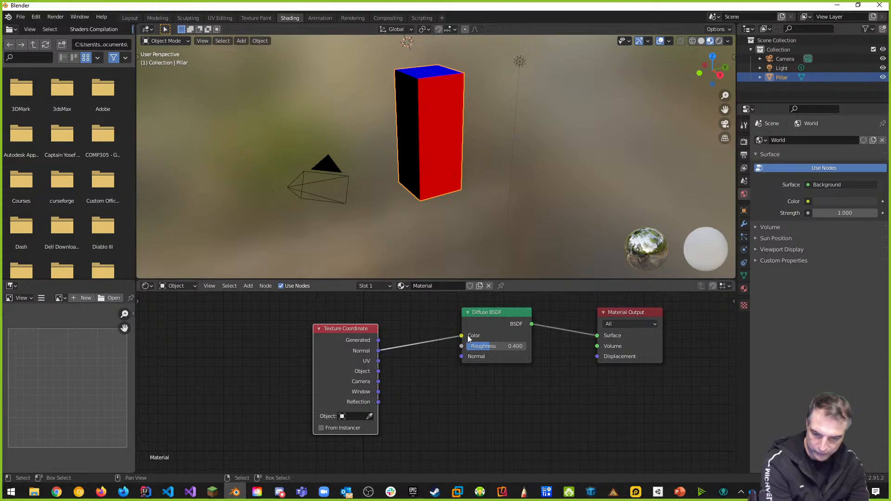
{"action": "middle_click_drag", "start_coordinate": [394, 118], "coordinate": [525, 196]}
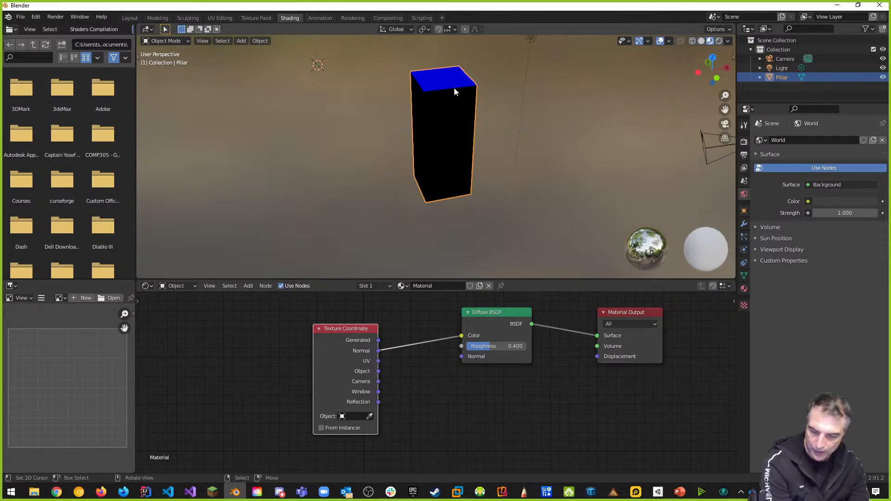
{"action": "left_click", "coordinate": [130, 18]}
{"action": "middle_click_drag", "start_coordinate": [359, 208], "coordinate": [336, 208]}
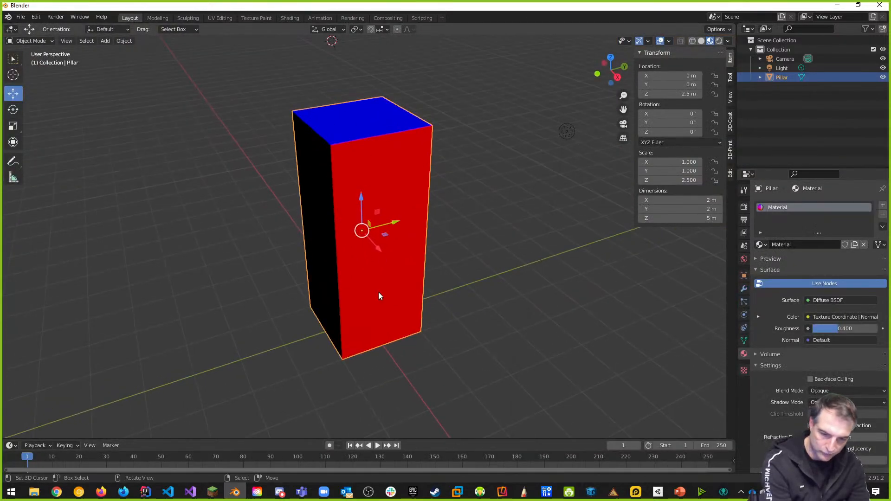
{"action": "middle_click_drag", "start_coordinate": [406, 296], "coordinate": [347, 292]}
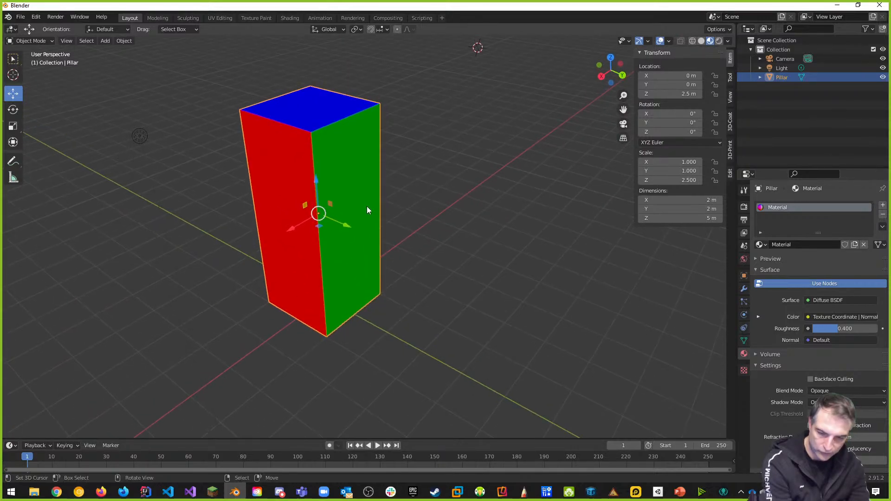
Inspect the pillar's coloured faces, and in the Shading workspace disconnect Texture Coordinate Normal from the Diffuse BSDF's Color input
{"action": "middle_click_drag", "start_coordinate": [370, 207], "coordinate": [342, 116]}
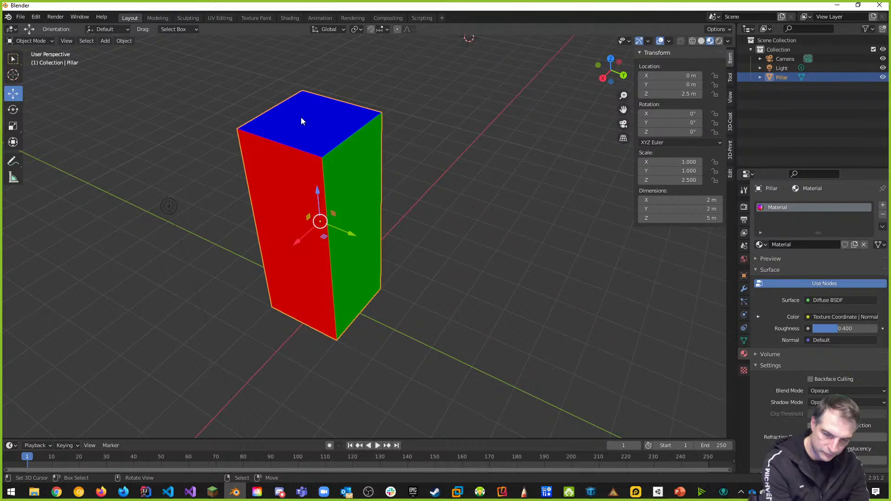
{"action": "middle_click_drag", "start_coordinate": [312, 275], "coordinate": [291, 194]}
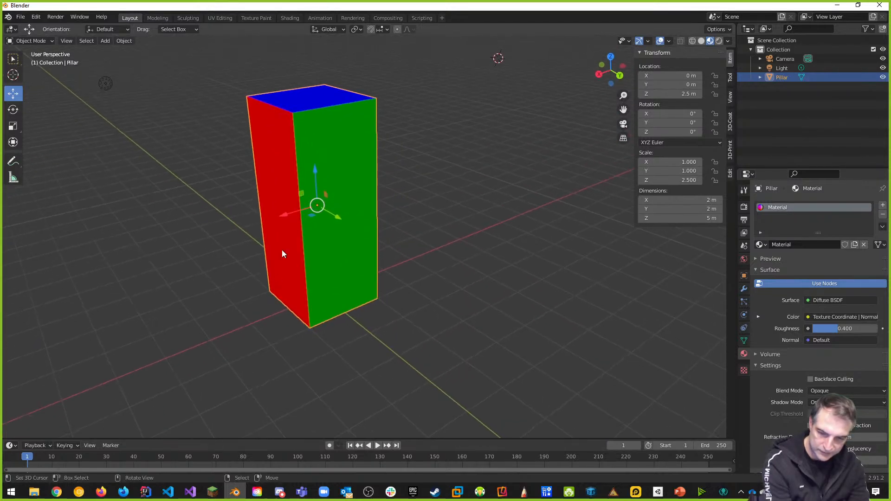
{"action": "middle_click_drag", "start_coordinate": [306, 278], "coordinate": [372, 285]}
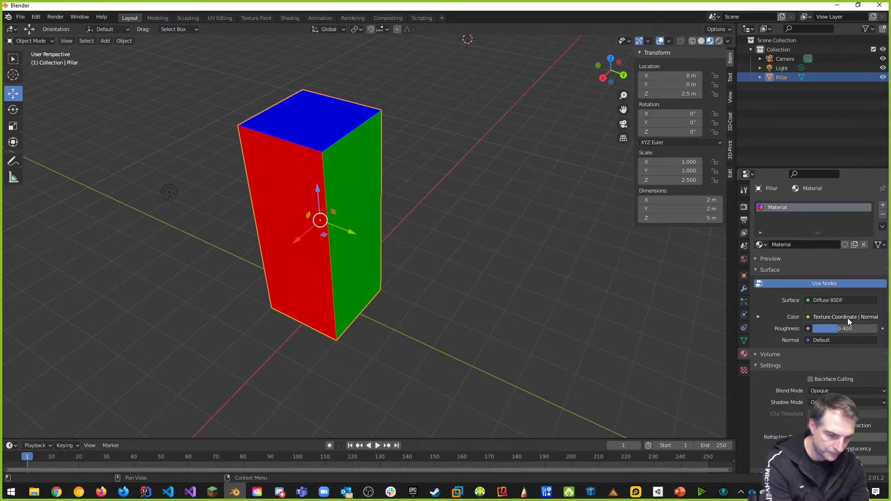
{"action": "left_click", "coordinate": [291, 18]}
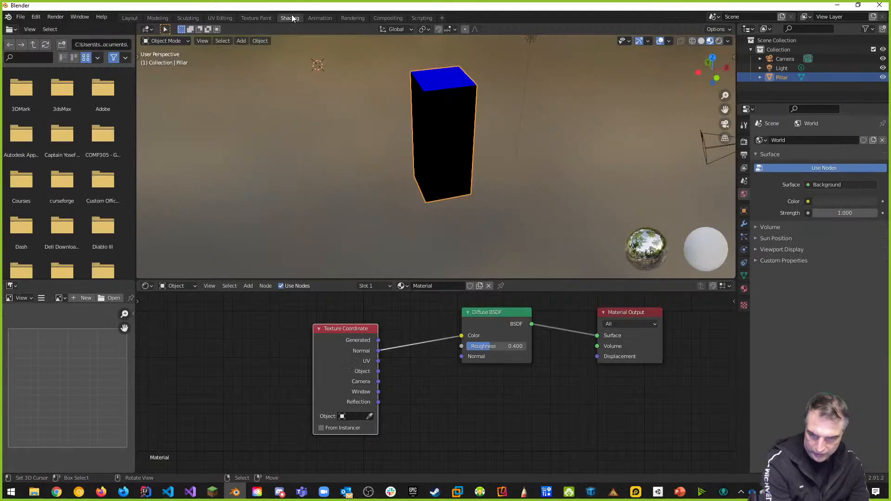
{"action": "left_click", "coordinate": [429, 342]}
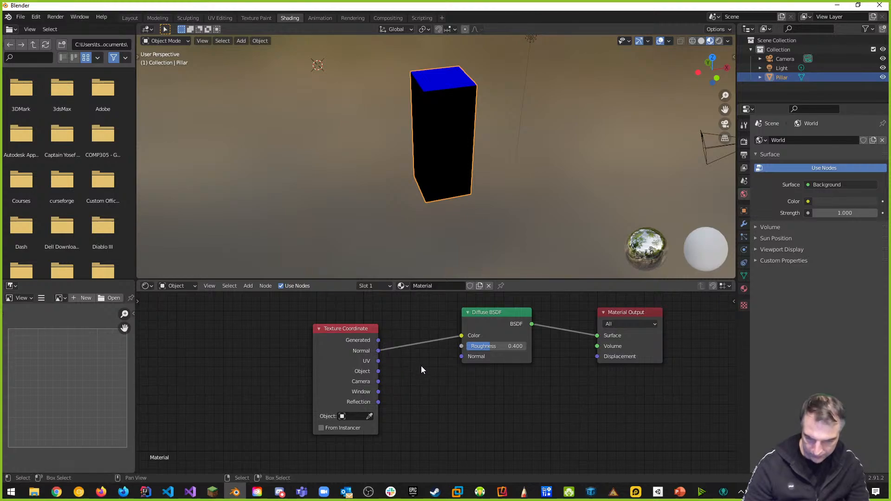
{"action": "left_click_drag", "start_coordinate": [460, 337], "coordinate": [425, 363]}
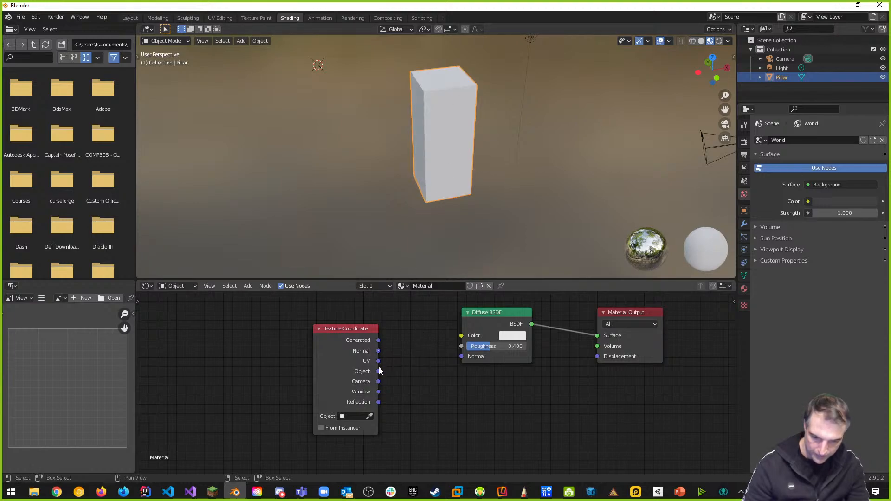
Try linking the Texture Coordinate node's UV output to the Diffuse BSDF's Color input, inspect the pillar, and remove the link
{"action": "left_click_drag", "start_coordinate": [378, 361], "coordinate": [461, 335]}
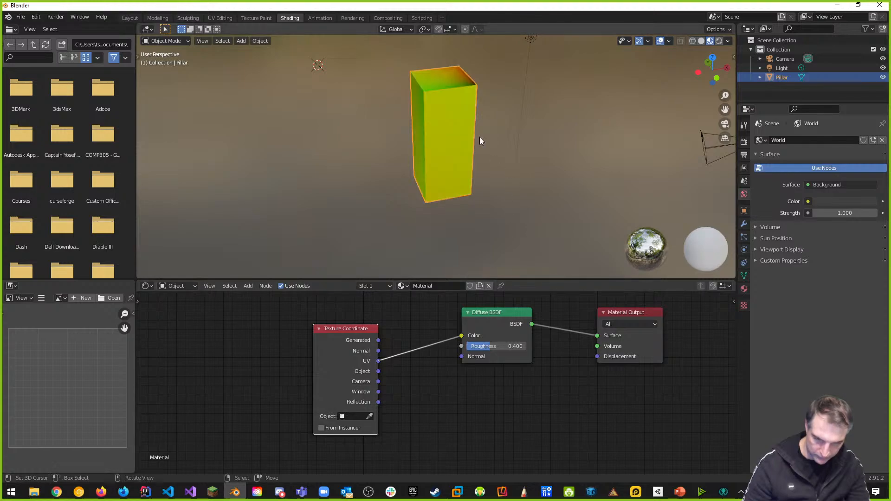
{"action": "middle_click_drag", "start_coordinate": [416, 191], "coordinate": [513, 157]}
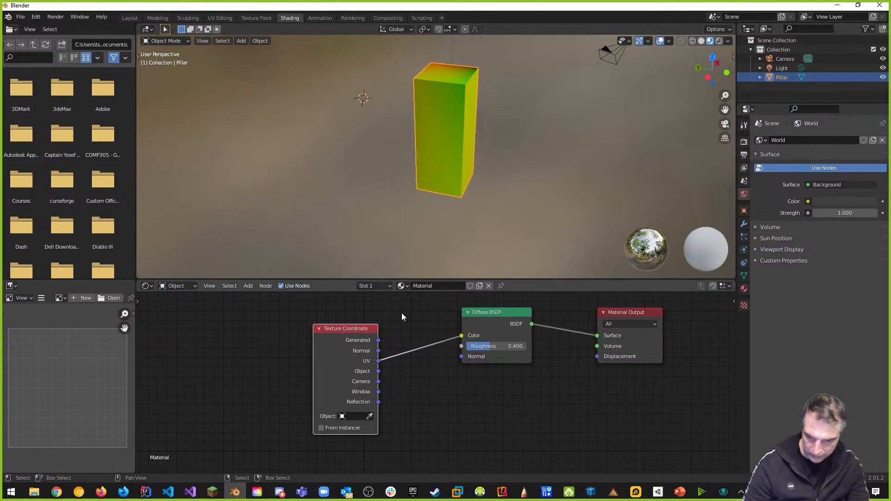
{"action": "left_click", "coordinate": [404, 356]}
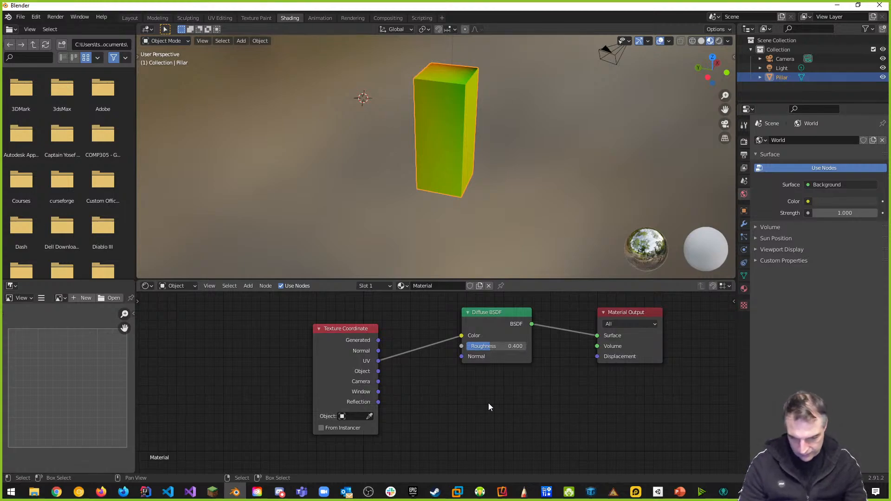
{"action": "left_click_drag", "start_coordinate": [461, 337], "coordinate": [433, 383]}
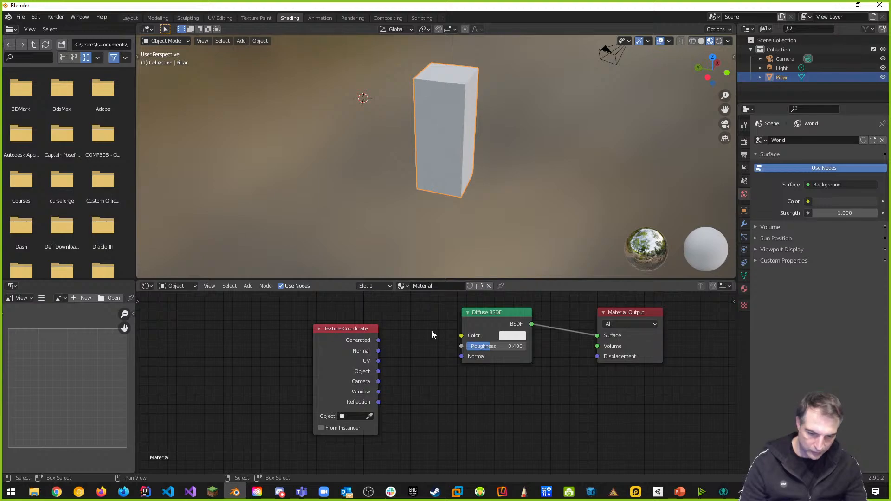
Move the Texture Coordinate and Diffuse BSDF nodes farther apart and add an Image Texture node between them
{"action": "left_click_drag", "start_coordinate": [497, 311], "coordinate": [520, 328]}
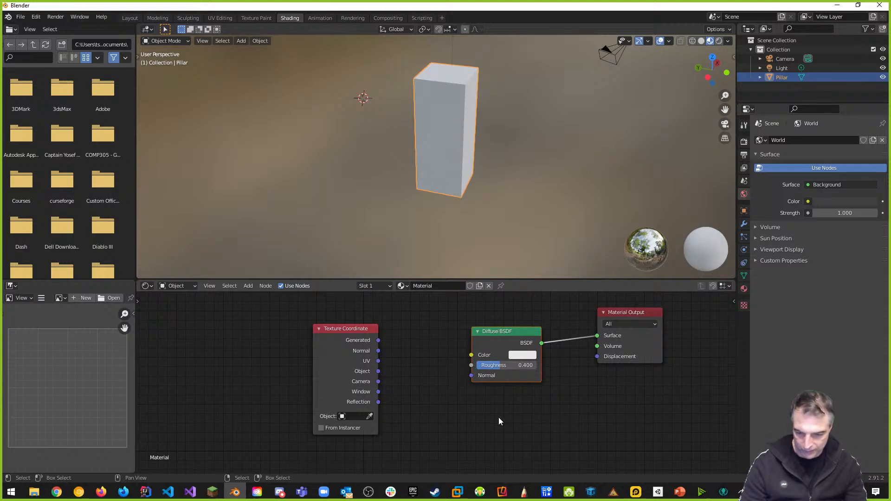
{"action": "left_click_drag", "start_coordinate": [347, 328], "coordinate": [226, 328]}
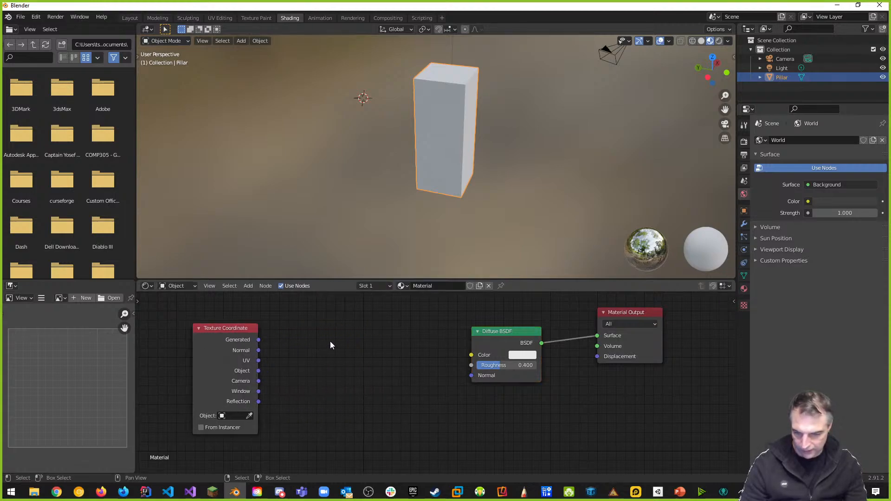
{"action": "key", "text": "shift+a"}
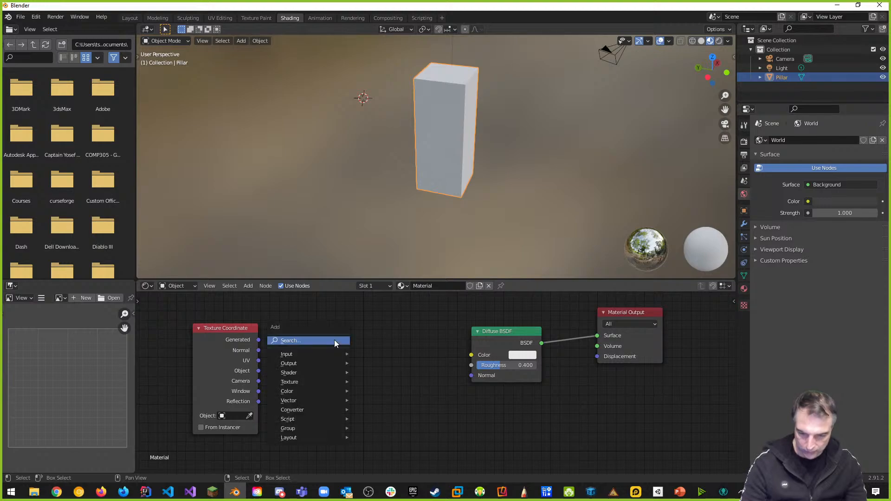
{"action": "mouse_move", "coordinate": [334, 355]}
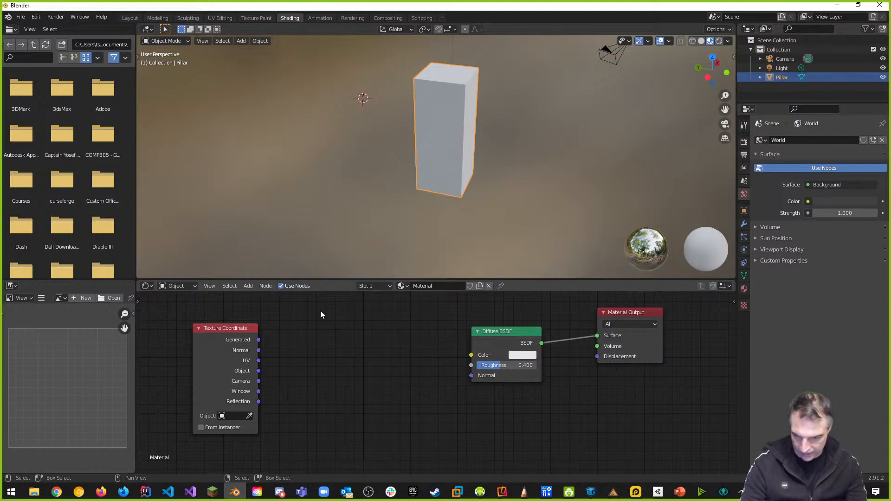
{"action": "left_click", "coordinate": [249, 286]}
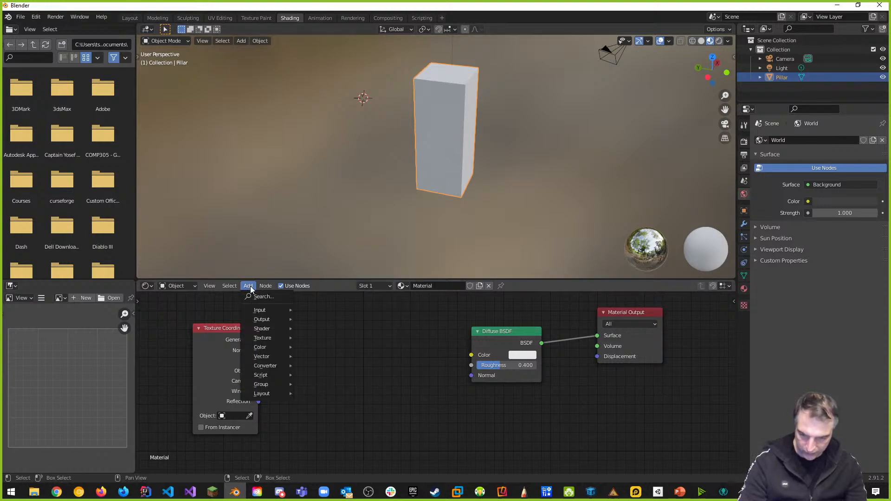
{"action": "mouse_move", "coordinate": [264, 310]}
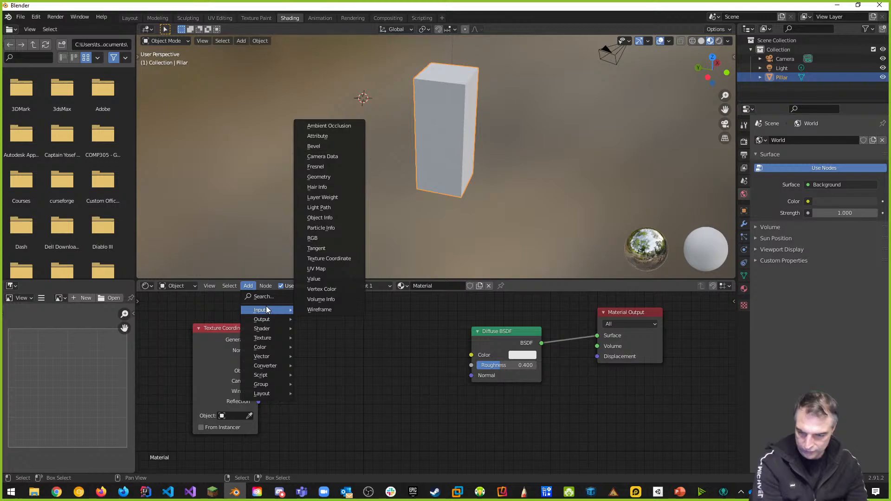
{"action": "mouse_move", "coordinate": [274, 340]}
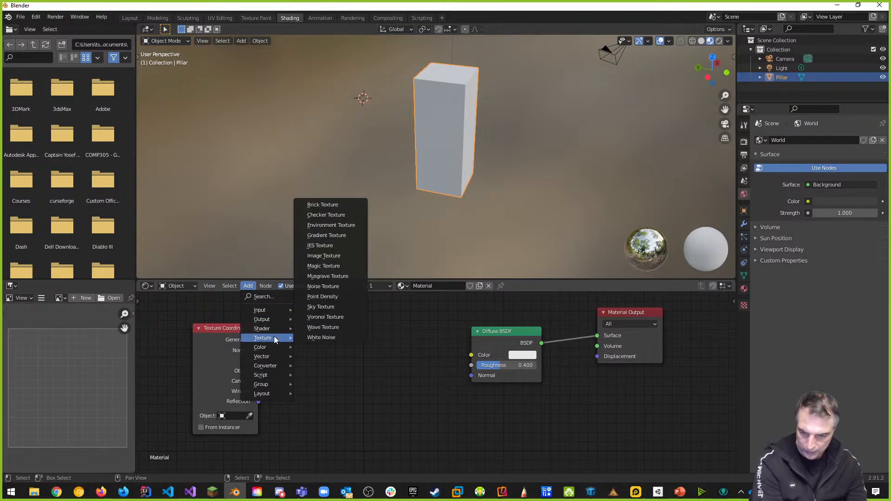
{"action": "left_click", "coordinate": [330, 258]}
{"action": "left_click", "coordinate": [297, 330]}
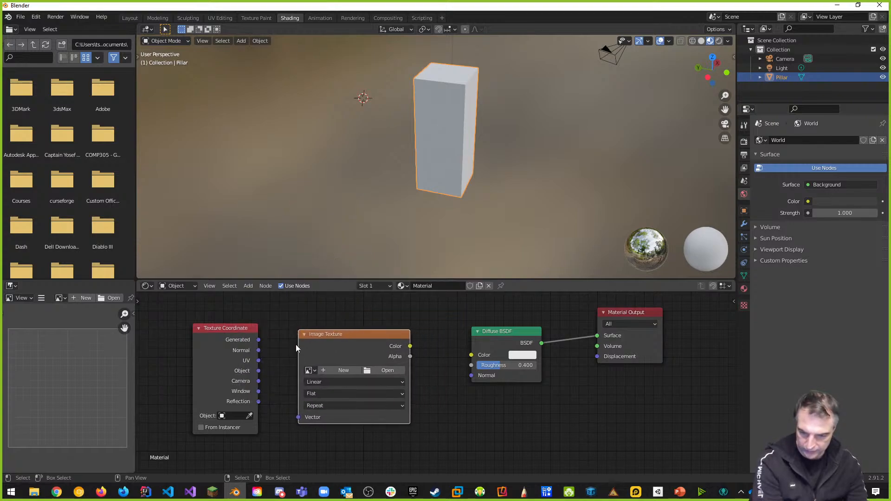
Assign the existing TexturesCom_Wall_Stone2_3x3_1K_albedo.tif image to the Image Texture node and place the node beside the Texture Coordinate node
{"action": "left_click", "coordinate": [315, 370]}
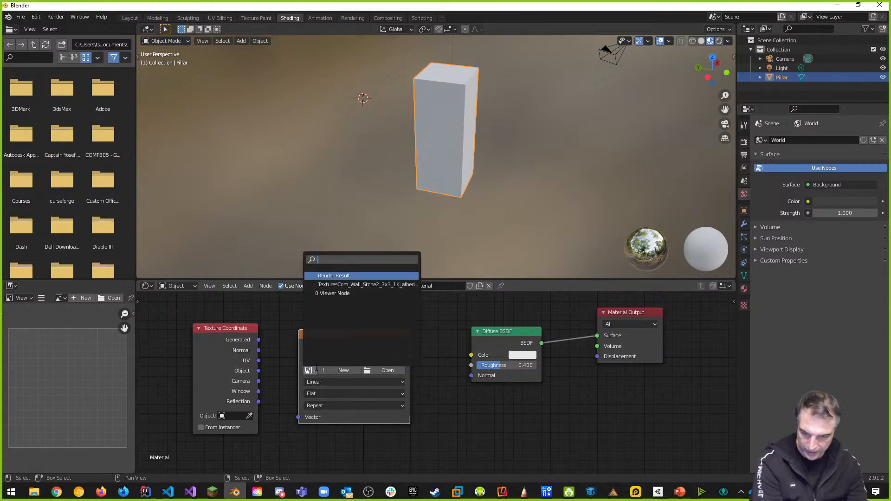
{"action": "left_click", "coordinate": [353, 284]}
{"action": "left_click_drag", "start_coordinate": [331, 337], "coordinate": [320, 321]}
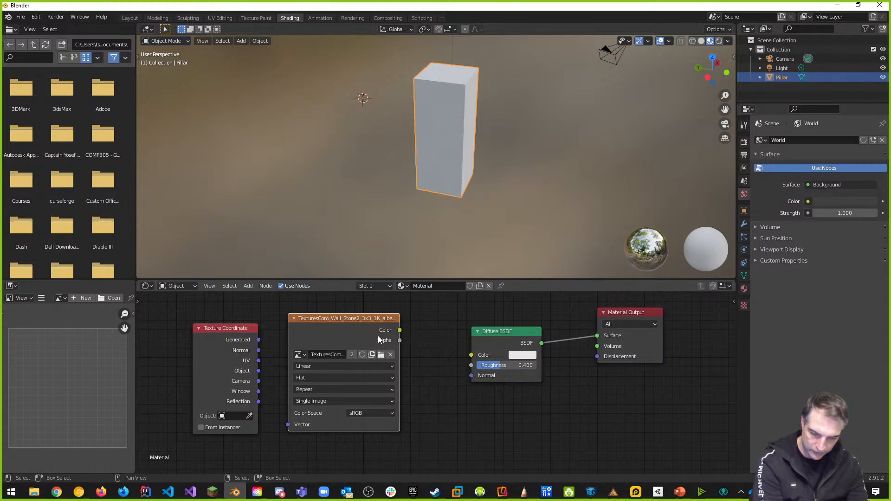
{"action": "left_click", "coordinate": [248, 286]}
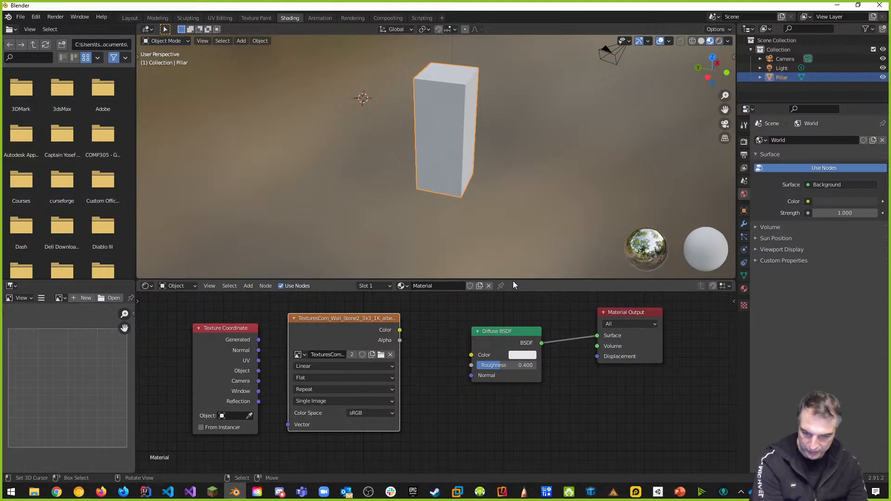
Enlarge the node editor, realign the Diffuse BSDF and Image Texture nodes, and link the texture's Color output to the Diffuse BSDF's Color input
{"action": "left_click_drag", "start_coordinate": [513, 280], "coordinate": [514, 192]}
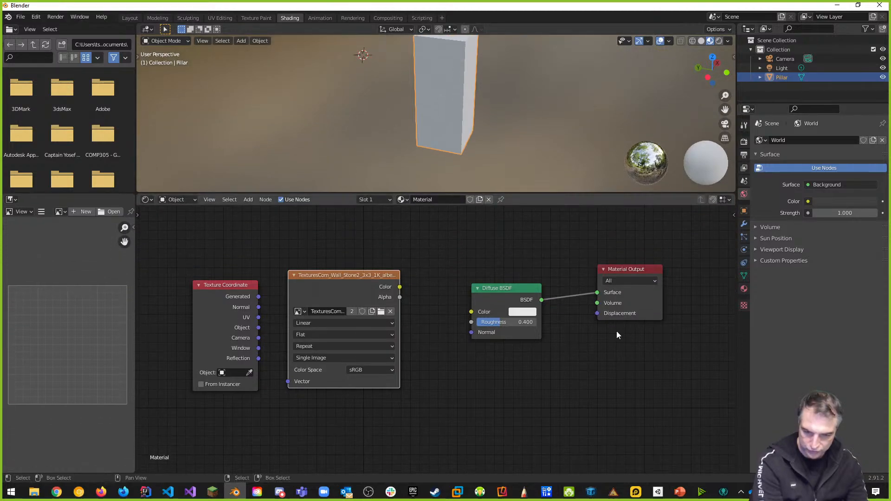
{"action": "left_click_drag", "start_coordinate": [507, 288], "coordinate": [518, 262]}
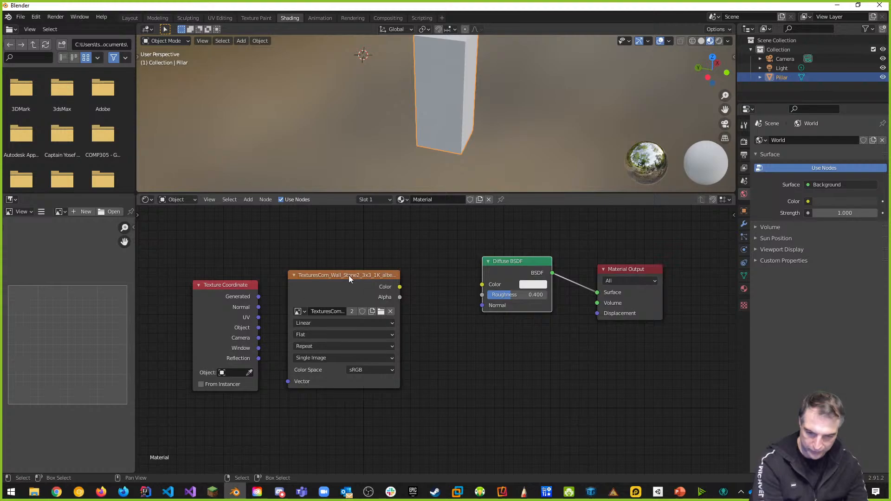
{"action": "left_click_drag", "start_coordinate": [349, 275], "coordinate": [362, 262]}
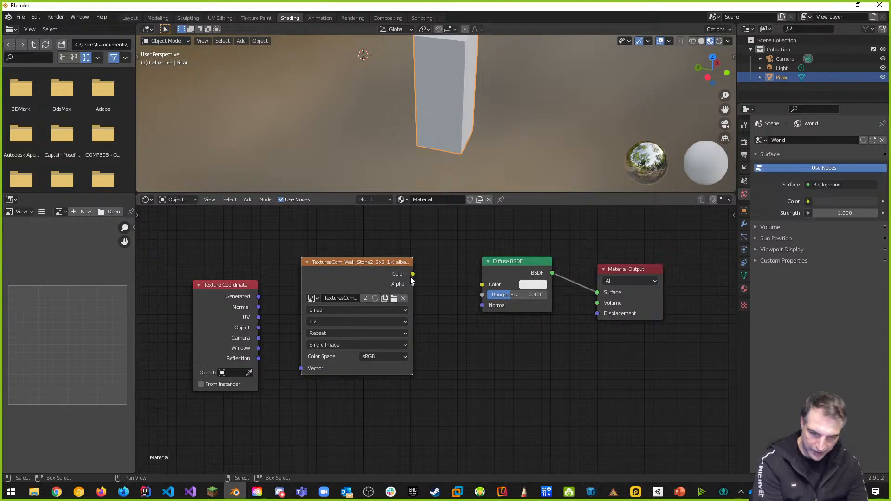
{"action": "left_click_drag", "start_coordinate": [412, 274], "coordinate": [482, 285]}
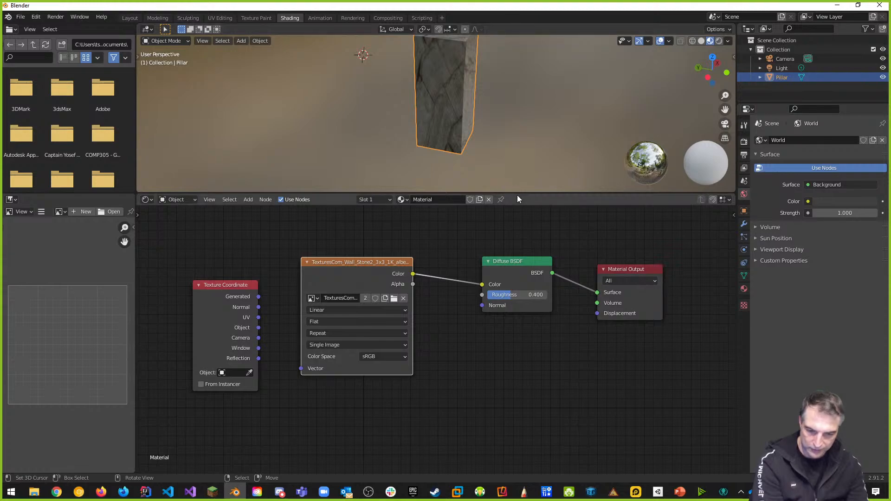
Enlarge the 3D viewport again and examine how the stone texture maps onto the pillar's sides and top
{"action": "left_click_drag", "start_coordinate": [515, 192], "coordinate": [515, 250]}
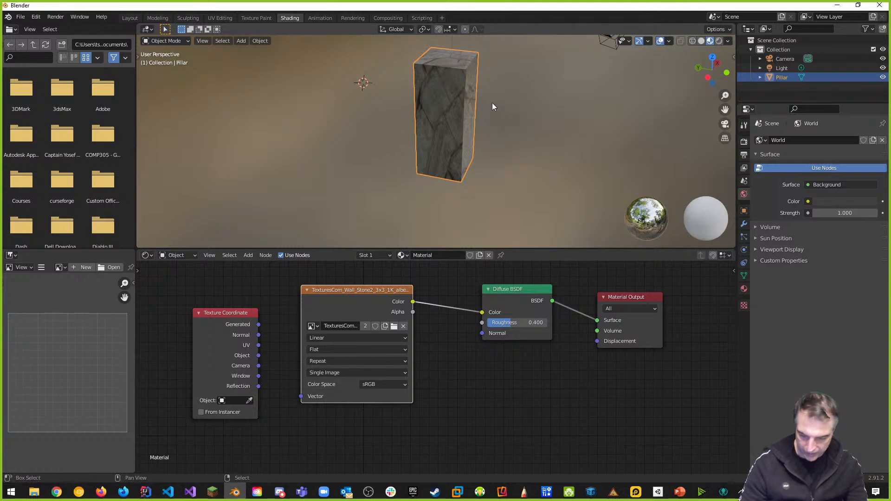
{"action": "middle_click_drag", "start_coordinate": [492, 102], "coordinate": [497, 136], "text": "shift"}
{"action": "middle_click_drag", "start_coordinate": [431, 163], "coordinate": [441, 85]}
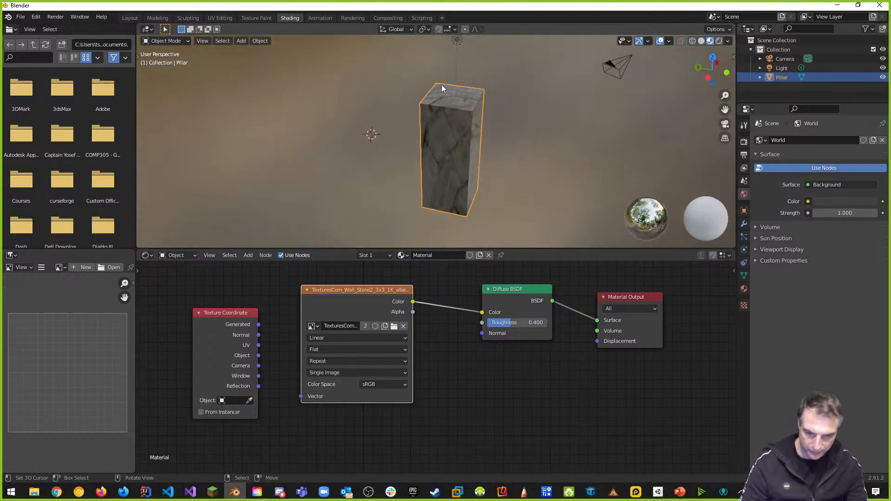
{"action": "mouse_move", "coordinate": [482, 139]}
{"action": "middle_mouse_down"}
{"action": "mouse_move", "coordinate": [483, 181]}
{"action": "mouse_move", "coordinate": [485, 123]}
{"action": "middle_mouse_up"}
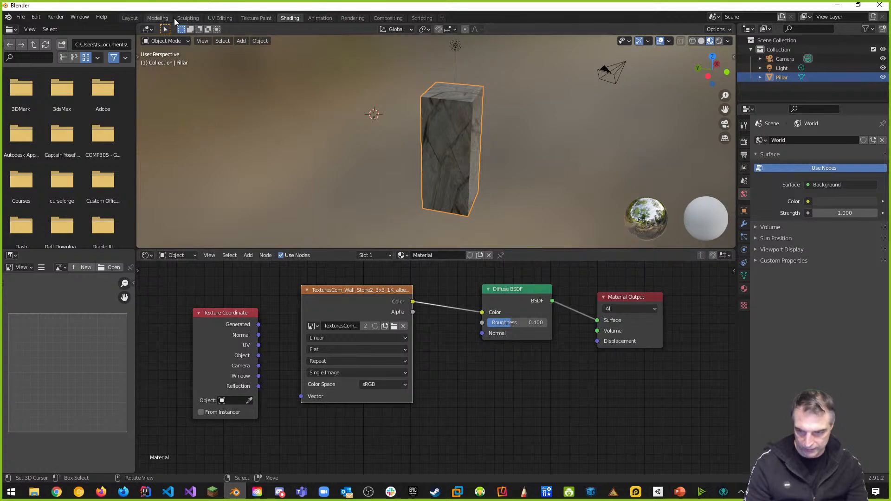
In the Layout workspace, choose Image Texture as the material's Color source and turn off Use Nodes
{"action": "left_click", "coordinate": [129, 18]}
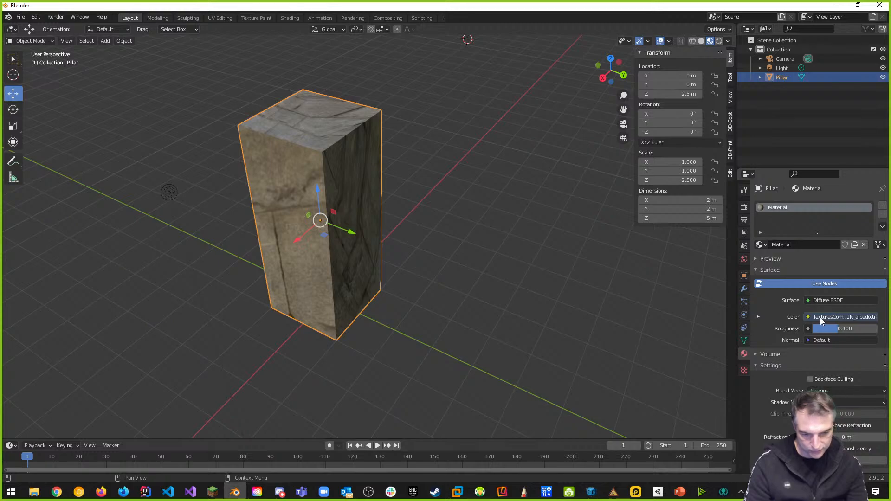
{"action": "left_click", "coordinate": [848, 316]}
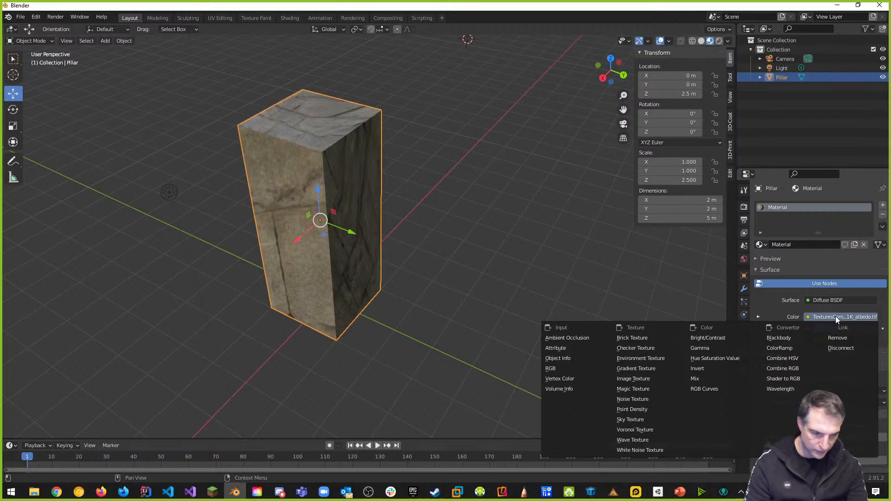
{"action": "left_click", "coordinate": [635, 380]}
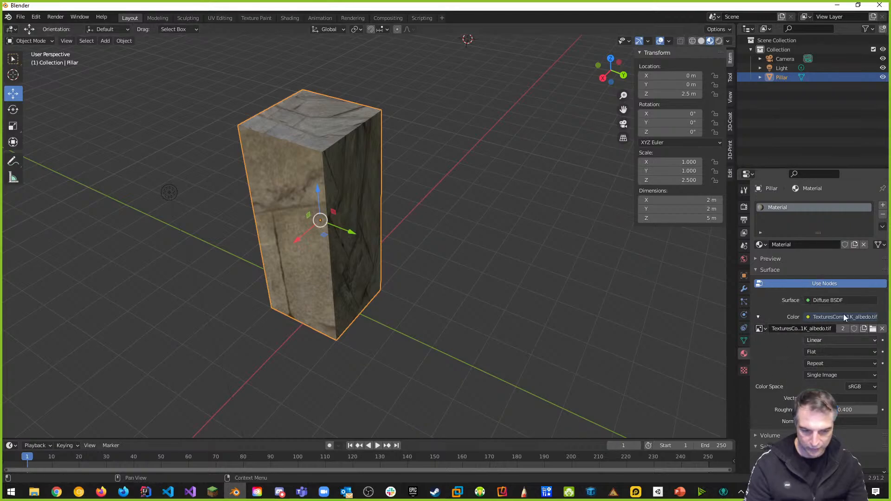
{"action": "left_click", "coordinate": [808, 282]}
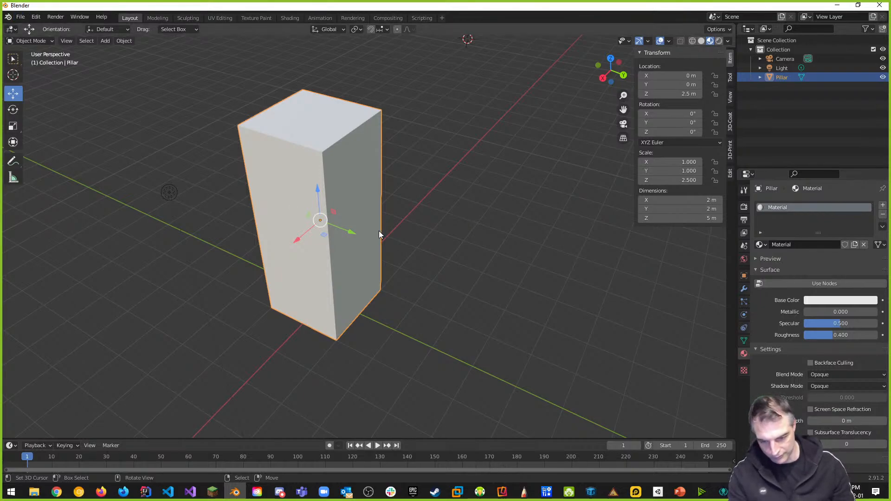
Start a new General file without saving the changes to the pillar scene
{"action": "key", "text": "ctrl+n"}
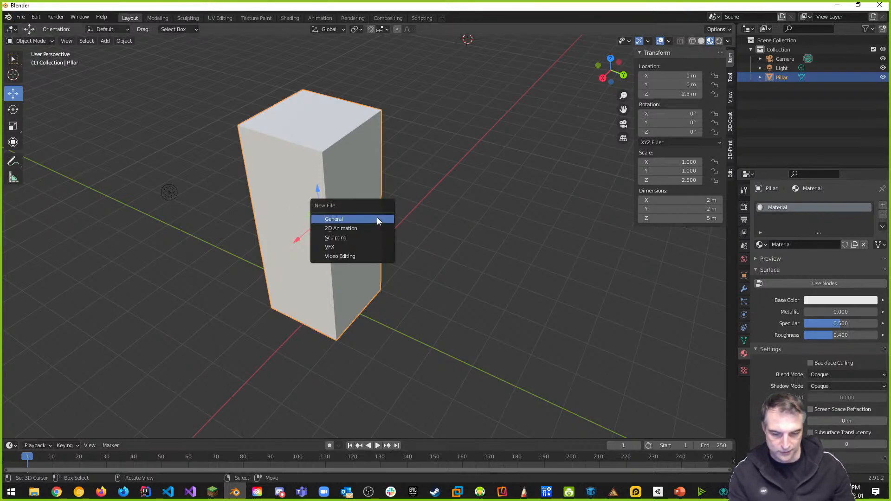
{"action": "left_click", "coordinate": [377, 218]}
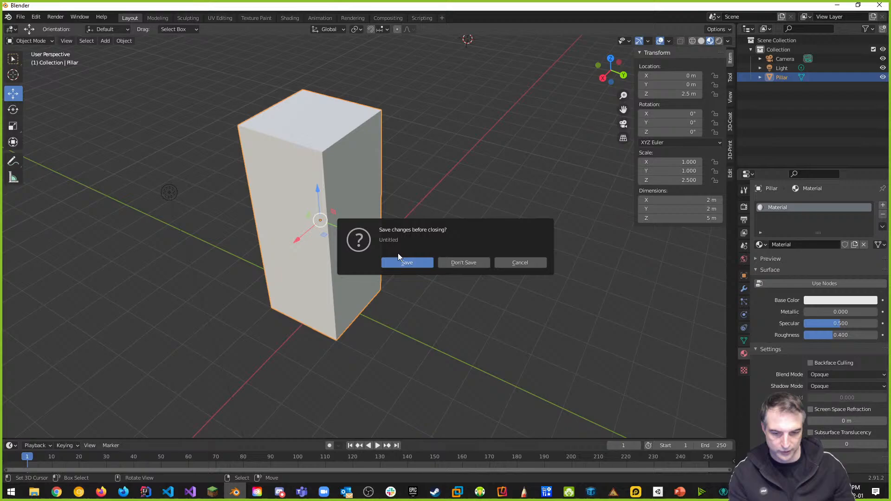
{"action": "left_click", "coordinate": [464, 262]}
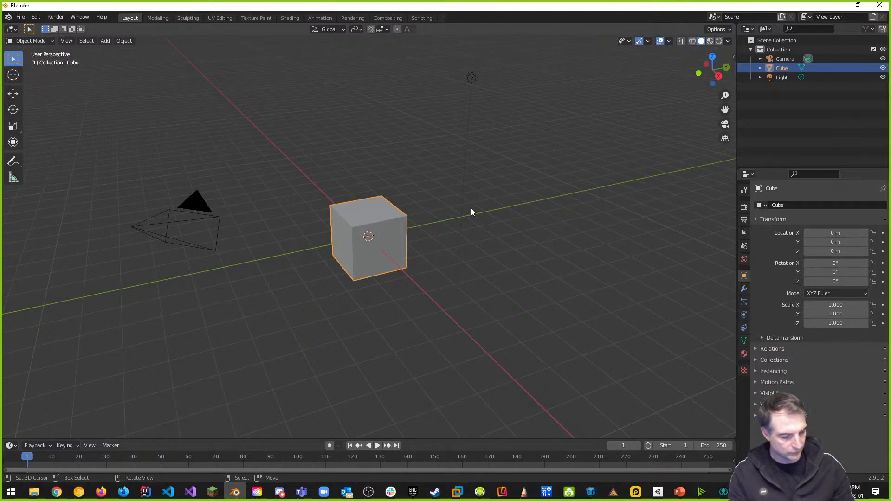
Show the cube's transform values in the viewport sidebar and set its Z scale to 2.5
{"action": "key", "text": "n"}
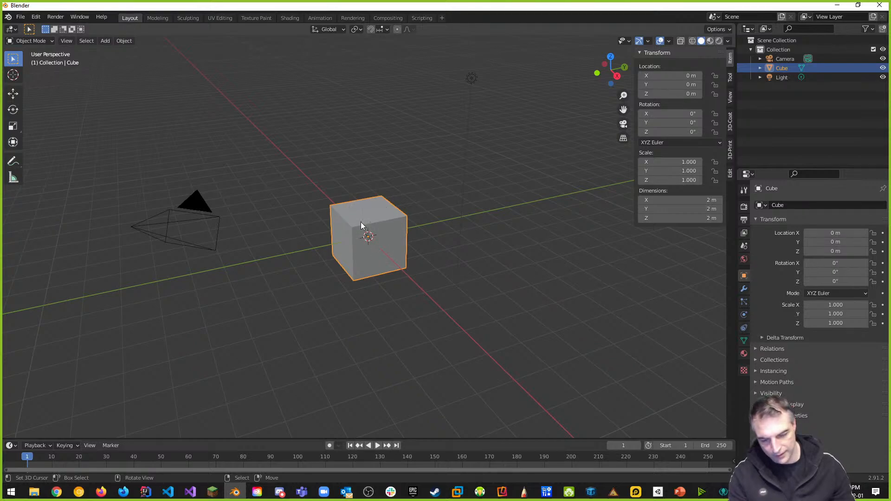
{"action": "left_click", "coordinate": [689, 180]}
{"action": "type", "text": "2.5"}
{"action": "key", "text": "Return"}
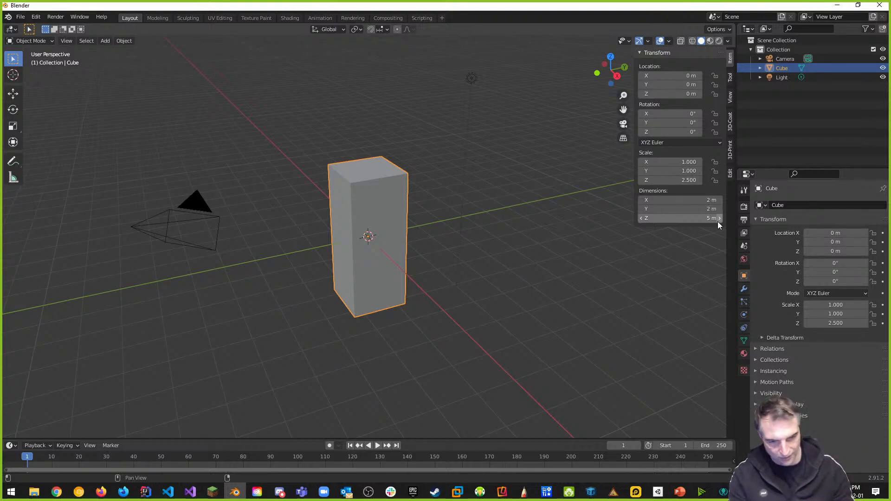
Set the stretched cube's Z location to 2.5 m so it stands on the grid floor
{"action": "left_click", "coordinate": [689, 94]}
{"action": "type", "text": "2"}
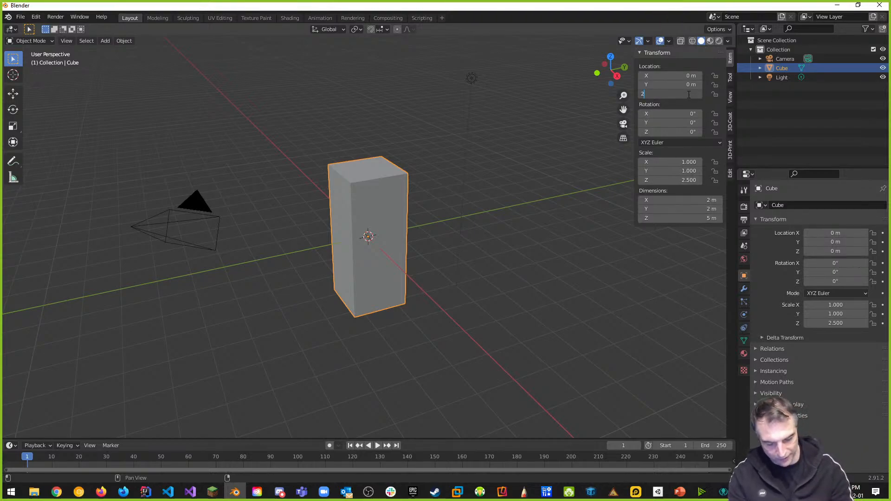
{"action": "type", "text": ".5"}
{"action": "key", "text": "Return"}
{"action": "middle_click_drag", "start_coordinate": [352, 155], "coordinate": [363, 172]}
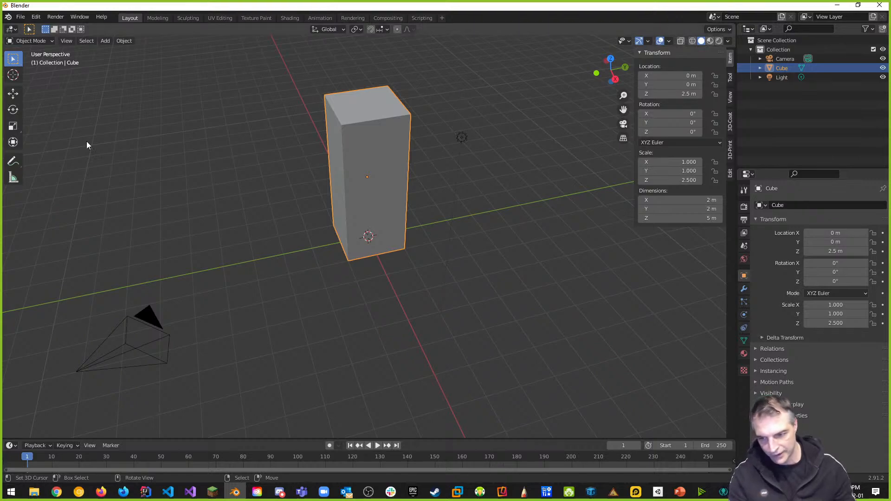
{"action": "middle_click_drag", "start_coordinate": [511, 211], "coordinate": [500, 186]}
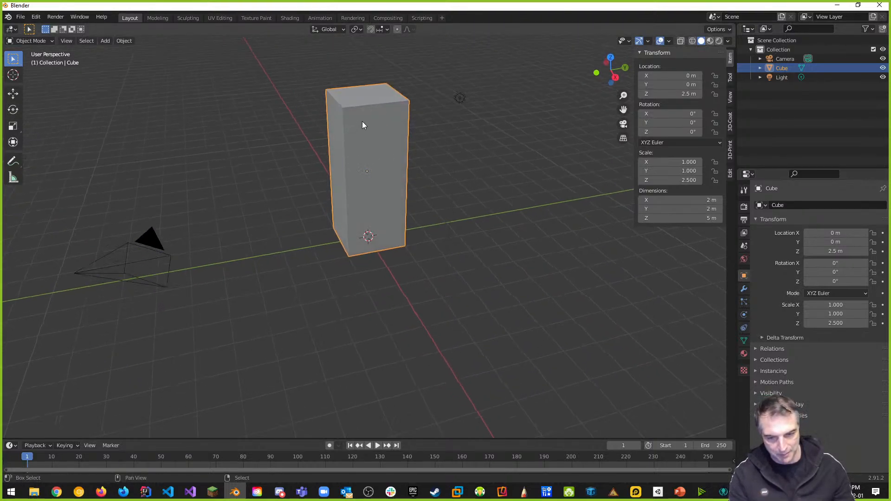
{"action": "middle_click_drag", "start_coordinate": [362, 122], "coordinate": [372, 160], "text": "shift"}
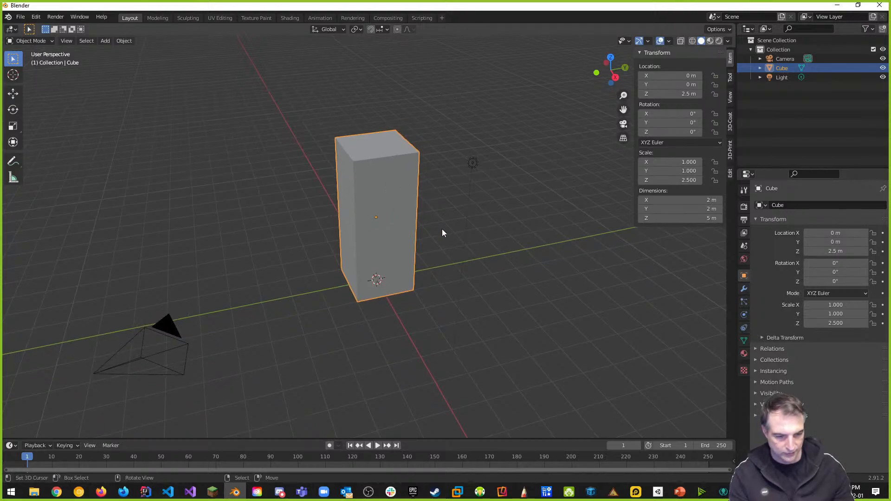
Check the cube's material settings and create a new Image or Movie texture in the texture properties
{"action": "left_click", "coordinate": [743, 354]}
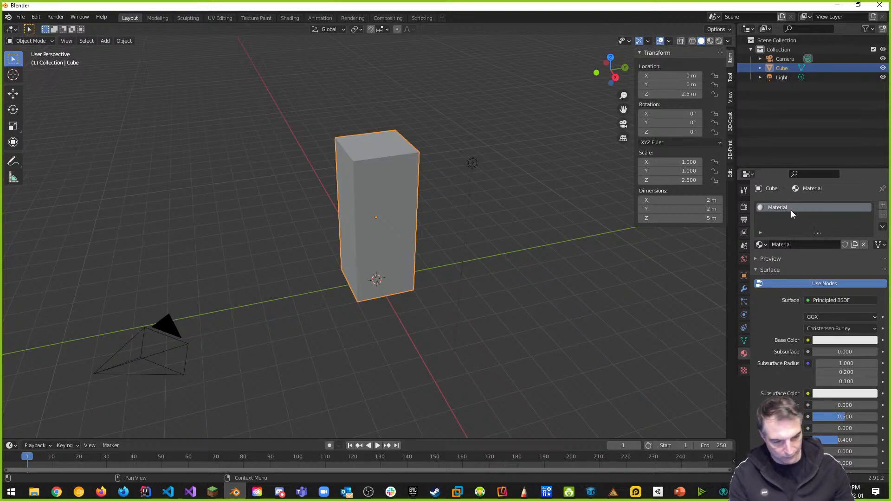
{"action": "left_click", "coordinate": [743, 370]}
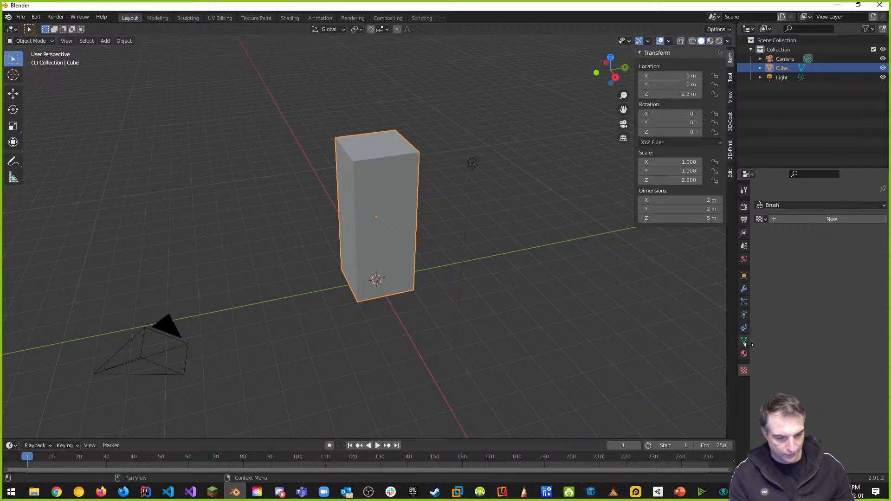
{"action": "left_click", "coordinate": [744, 354]}
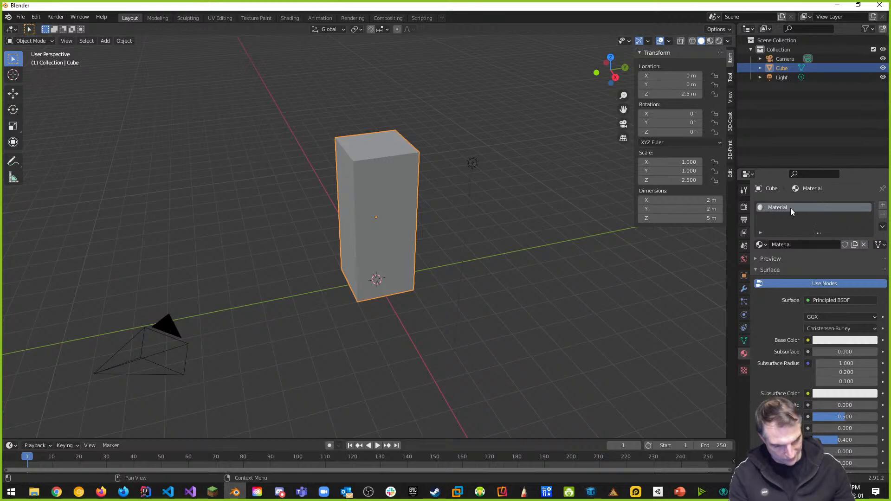
{"action": "left_click", "coordinate": [745, 369]}
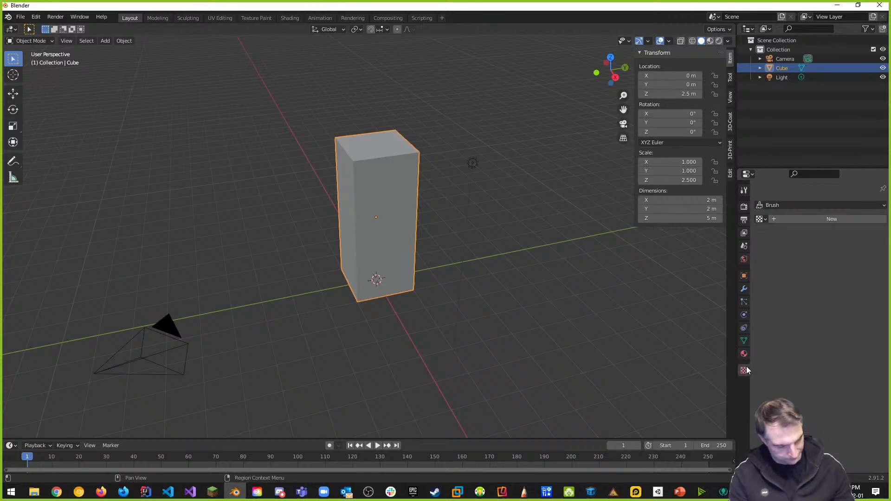
{"action": "left_click", "coordinate": [811, 219]}
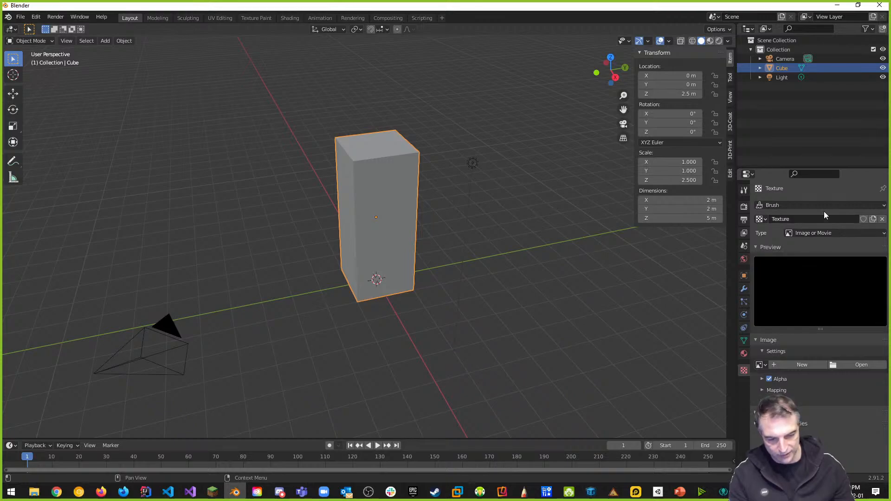
Load TexturesCom_Wall_Stone2_3x3_1K_albedo.tif from the Downloads folder into the new texture
{"action": "left_click", "coordinate": [863, 366]}
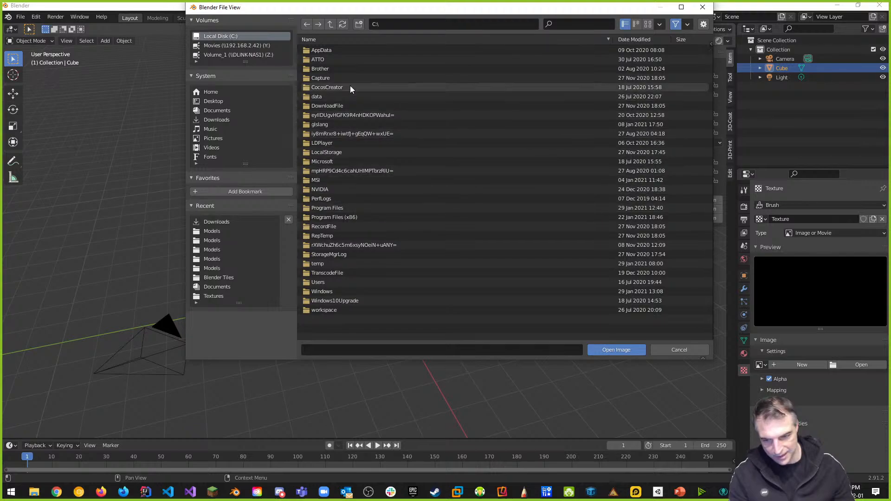
{"action": "left_click", "coordinate": [228, 121]}
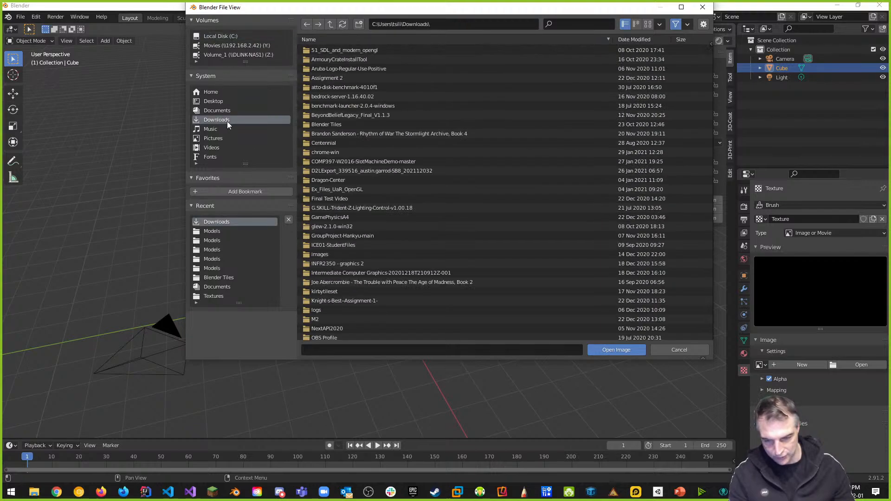
{"action": "scroll", "coordinate": [392, 223], "scroll_direction": "down", "scroll_amount": 12}
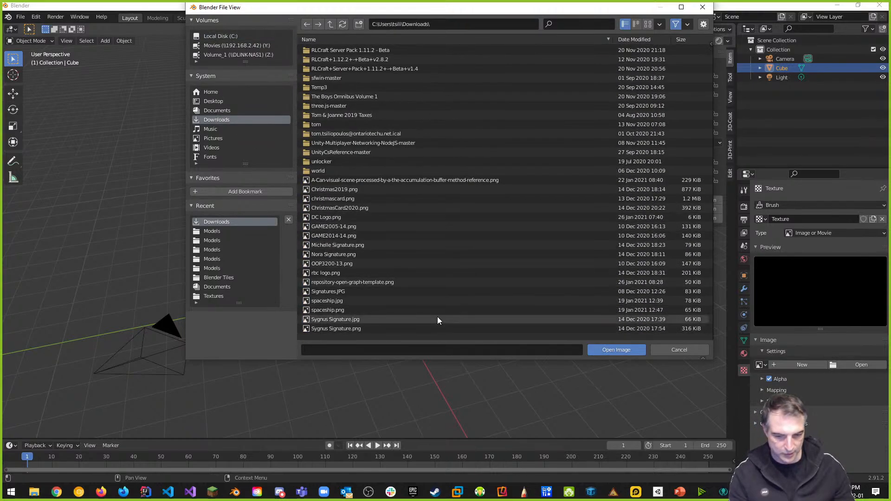
{"action": "scroll", "coordinate": [437, 316], "scroll_direction": "down", "scroll_amount": 2}
{"action": "left_click", "coordinate": [383, 305]}
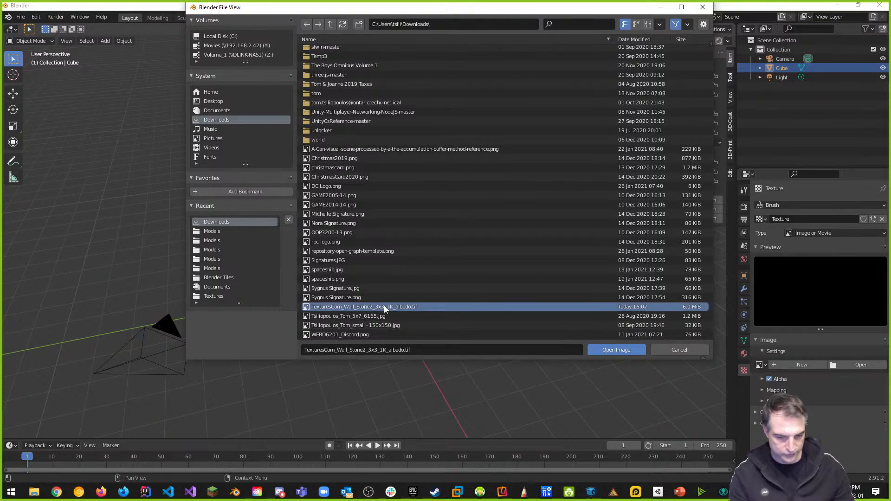
{"action": "left_click", "coordinate": [606, 350]}
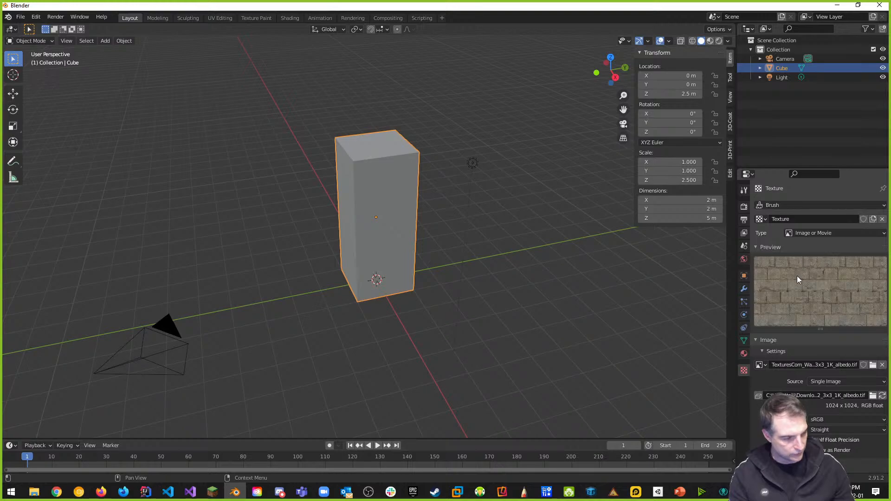
Switch the viewport to Rendered shading and inspect the pillar's surfaces from several sides
{"action": "left_click", "coordinate": [719, 41]}
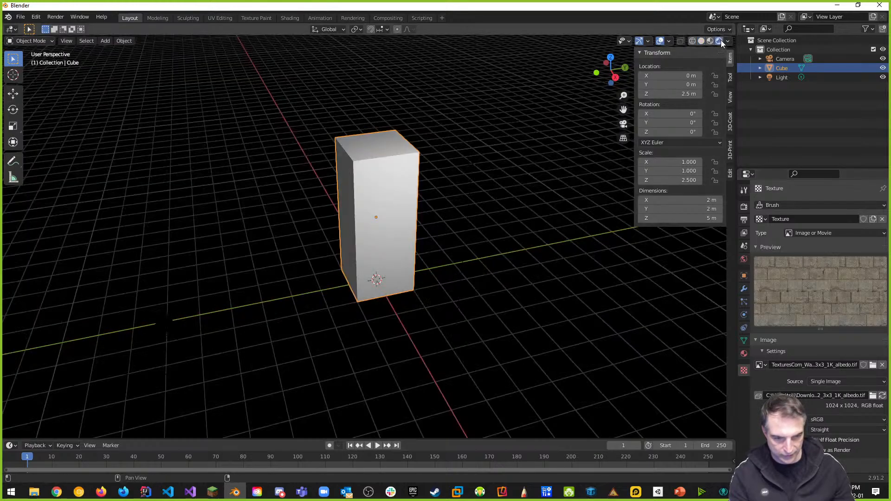
{"action": "middle_click_drag", "start_coordinate": [502, 209], "coordinate": [469, 195]}
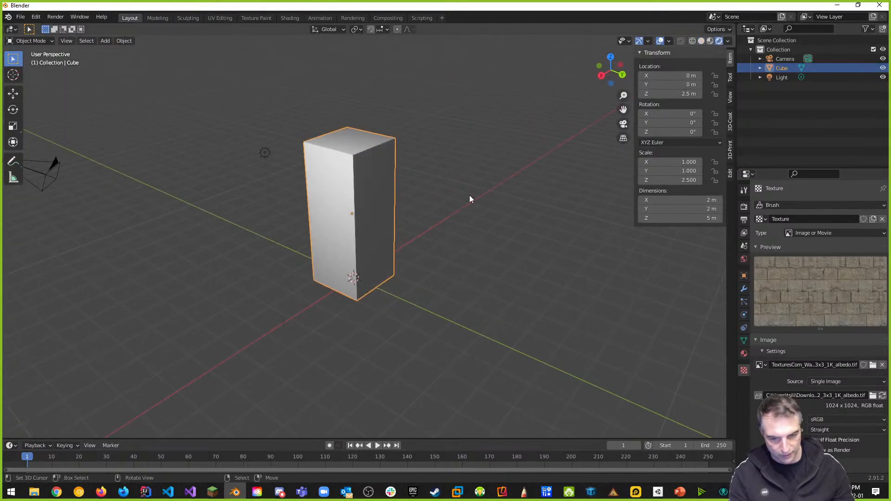
{"action": "middle_click_drag", "start_coordinate": [587, 99], "coordinate": [464, 238]}
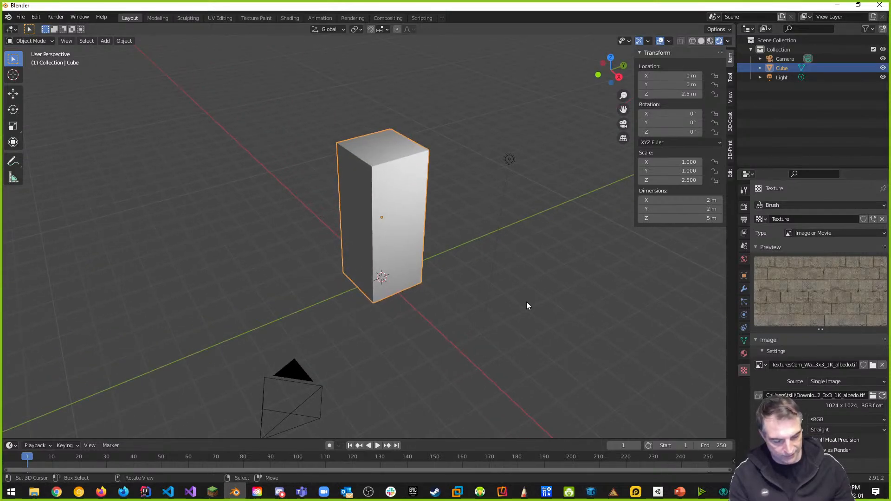
In the pillar's material, choose Image Texture as the source of the Principled BSDF's Base Color
{"action": "left_click", "coordinate": [743, 353]}
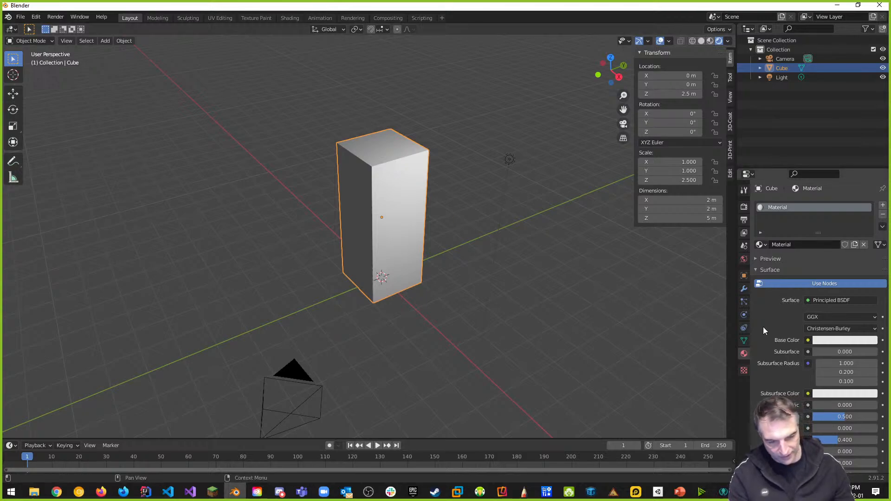
{"action": "scroll", "coordinate": [730, 422], "scroll_direction": "down", "scroll_amount": 1, "text": "ctrl"}
{"action": "scroll", "coordinate": [722, 388], "scroll_direction": "up", "scroll_amount": 2}
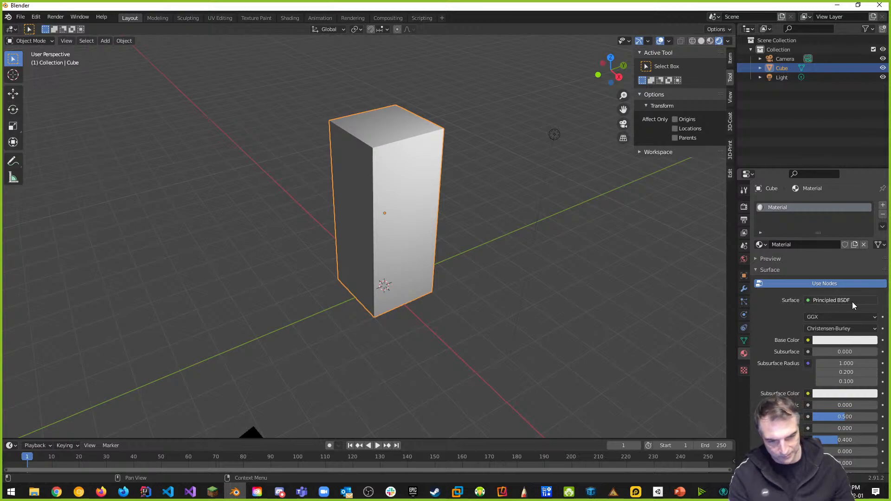
{"action": "left_click", "coordinate": [730, 57]}
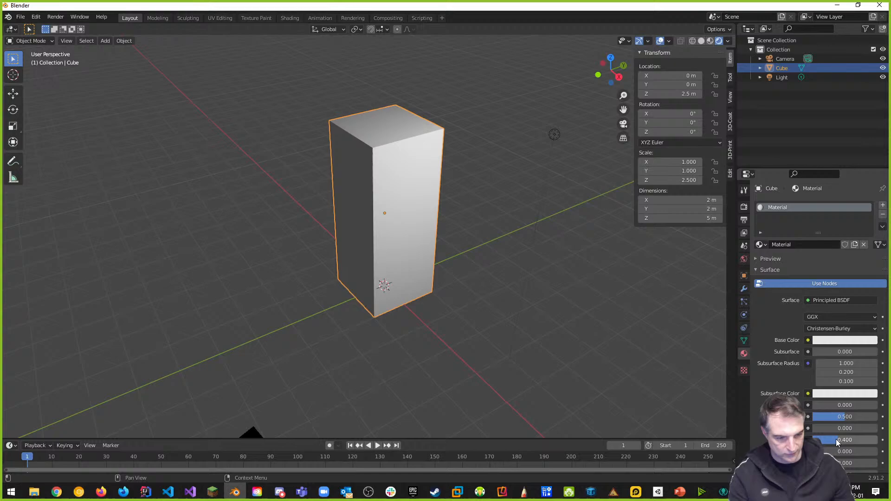
{"action": "left_click", "coordinate": [843, 341]}
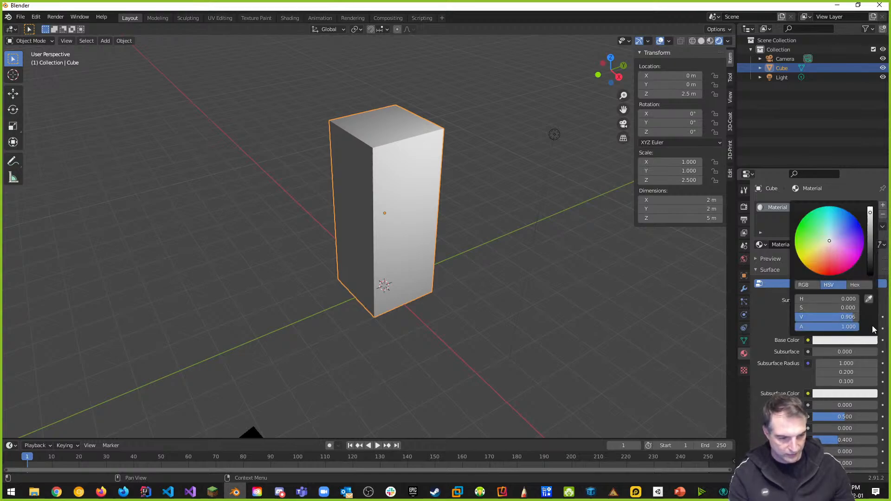
{"action": "left_click", "coordinate": [807, 340]}
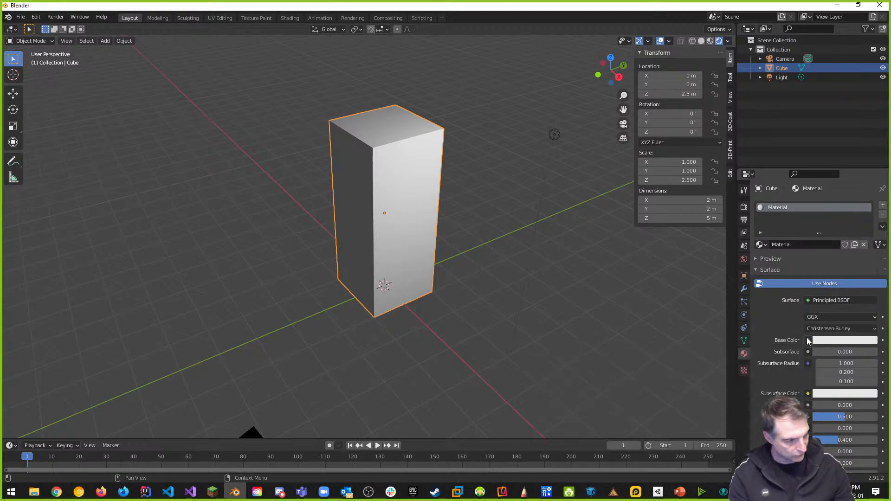
{"action": "left_click", "coordinate": [808, 340]}
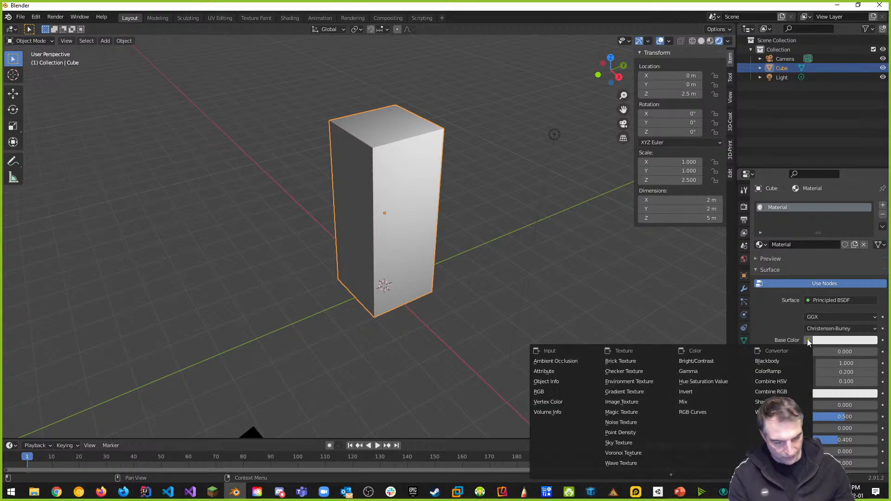
{"action": "left_click", "coordinate": [620, 401]}
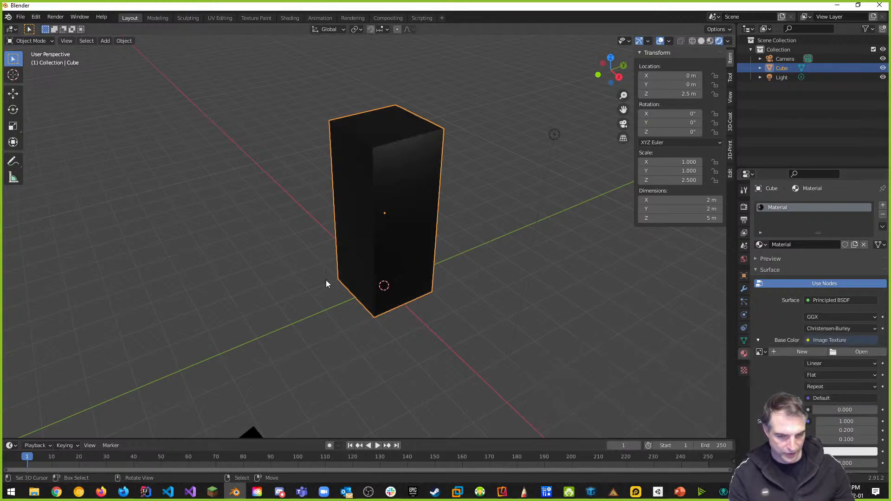
Assign the already loaded TexturesCom_Wall_Stone2_3x3_1K_albedo.tif image to the Base Color texture and inspect it on the pillar's faces
{"action": "scroll", "coordinate": [438, 300], "scroll_direction": "down", "scroll_amount": 2}
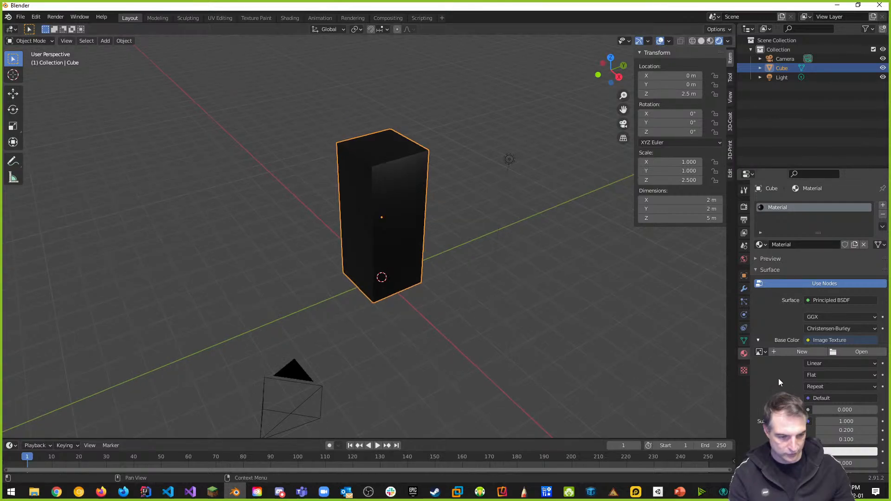
{"action": "scroll", "coordinate": [821, 364], "scroll_direction": "down", "scroll_amount": 2}
{"action": "scroll", "coordinate": [828, 285], "scroll_direction": "down", "scroll_amount": 2}
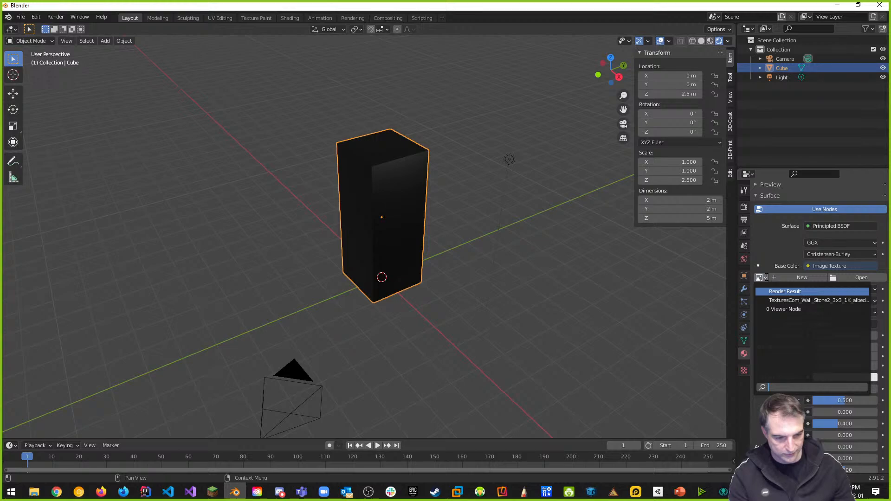
{"action": "left_click", "coordinate": [797, 300]}
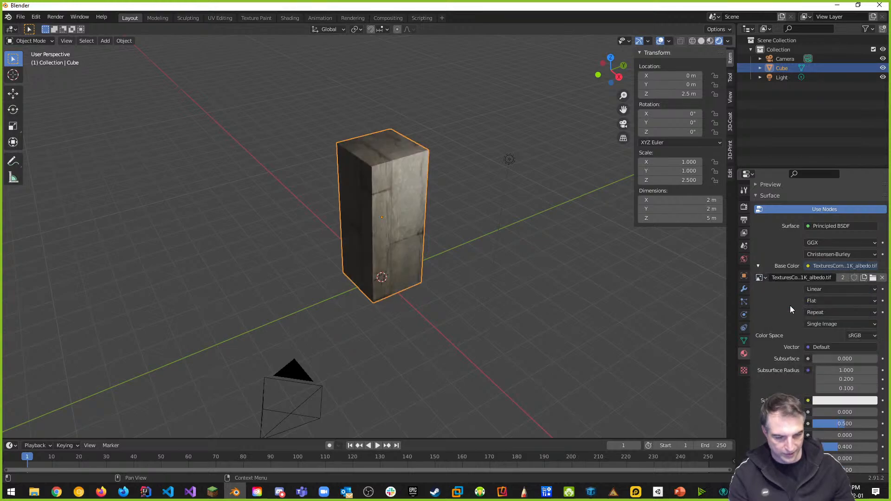
{"action": "middle_click_drag", "start_coordinate": [358, 238], "coordinate": [424, 255]}
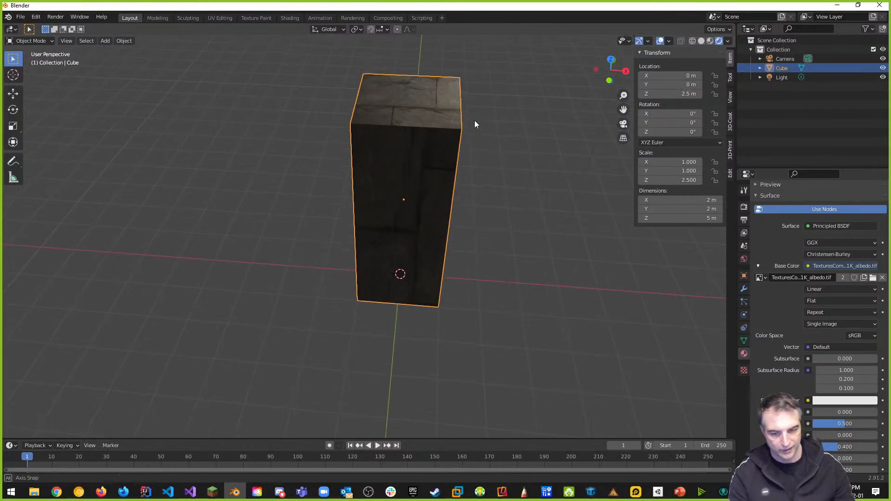
{"action": "middle_click_drag", "start_coordinate": [473, 124], "coordinate": [411, 119]}
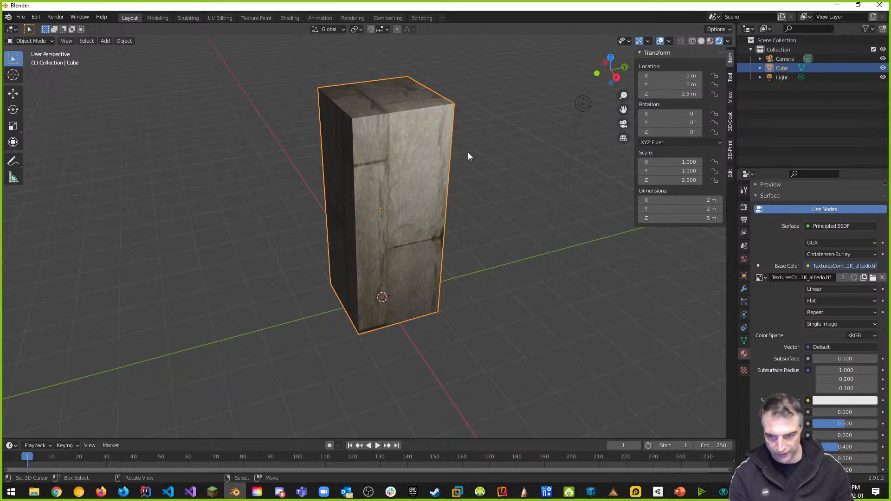
Examine the cube's UV layout over the stone image in the UV Editing workspace, comparing it with the textured pillar in Layout
{"action": "left_click", "coordinate": [216, 19]}
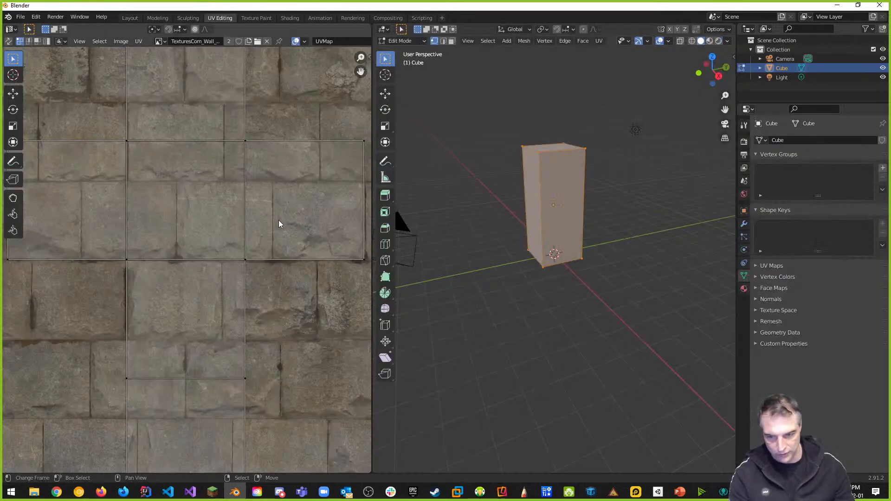
{"action": "scroll", "coordinate": [247, 227], "scroll_direction": "down", "scroll_amount": 3}
{"action": "scroll", "coordinate": [248, 231], "scroll_direction": "down", "scroll_amount": 1}
{"action": "scroll", "coordinate": [274, 272], "scroll_direction": "up", "scroll_amount": 1}
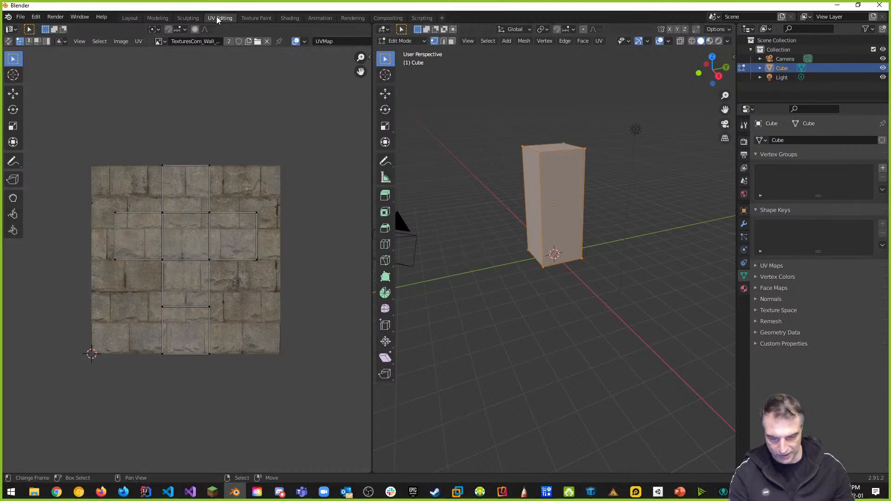
{"action": "left_click", "coordinate": [129, 17]}
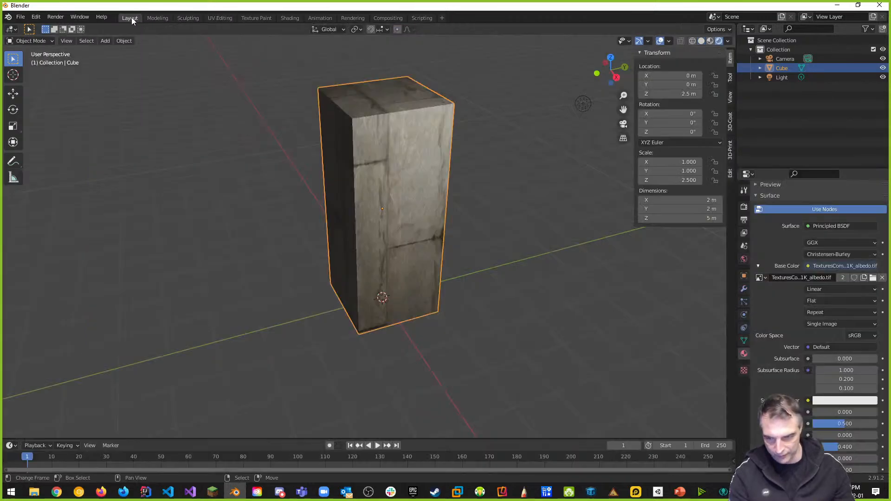
{"action": "left_click", "coordinate": [214, 18]}
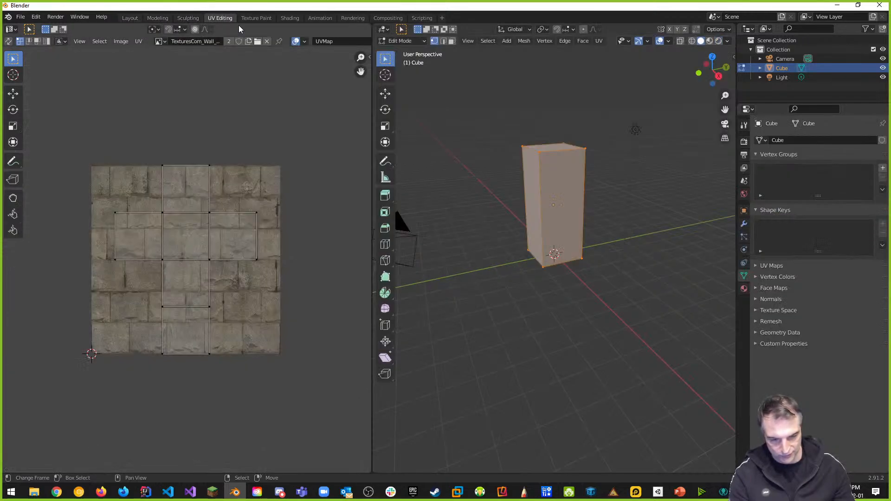
Compare the viewport shading modes on the pillar and set the 3D view to Material Preview
{"action": "middle_click_drag", "start_coordinate": [489, 205], "coordinate": [491, 219]}
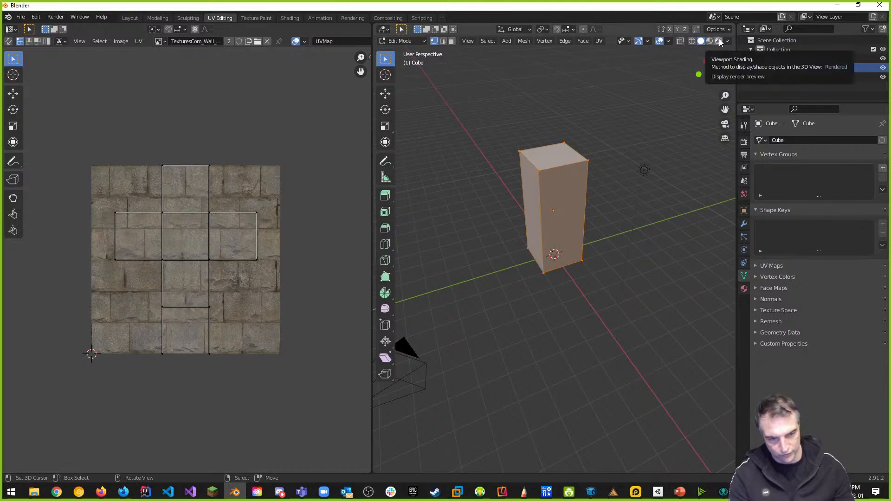
{"action": "left_click", "coordinate": [692, 41]}
{"action": "left_click", "coordinate": [701, 41]}
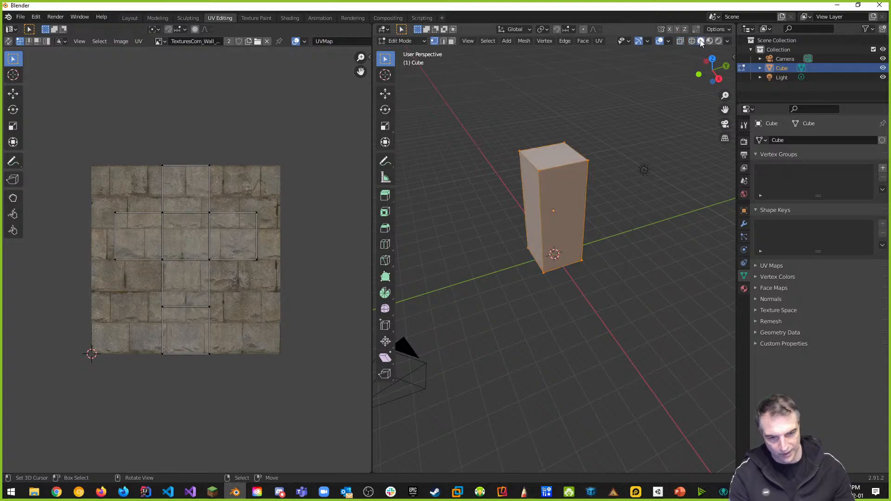
{"action": "left_click", "coordinate": [710, 41]}
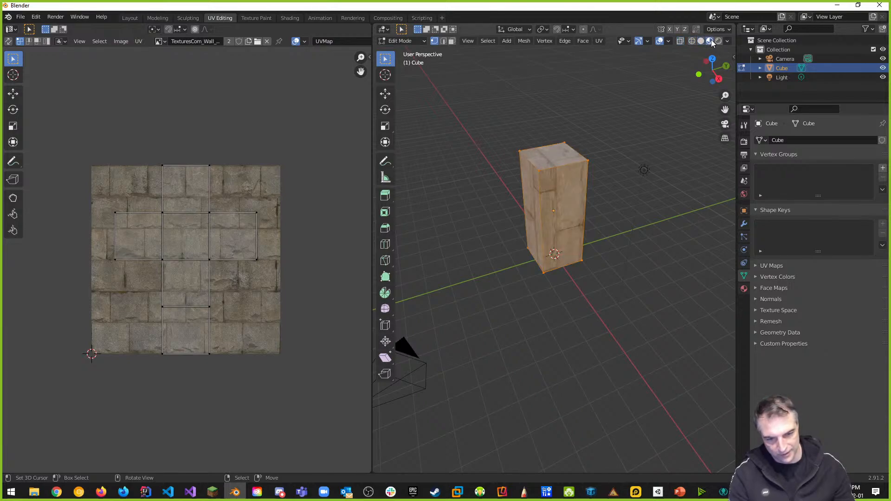
{"action": "left_click", "coordinate": [719, 42]}
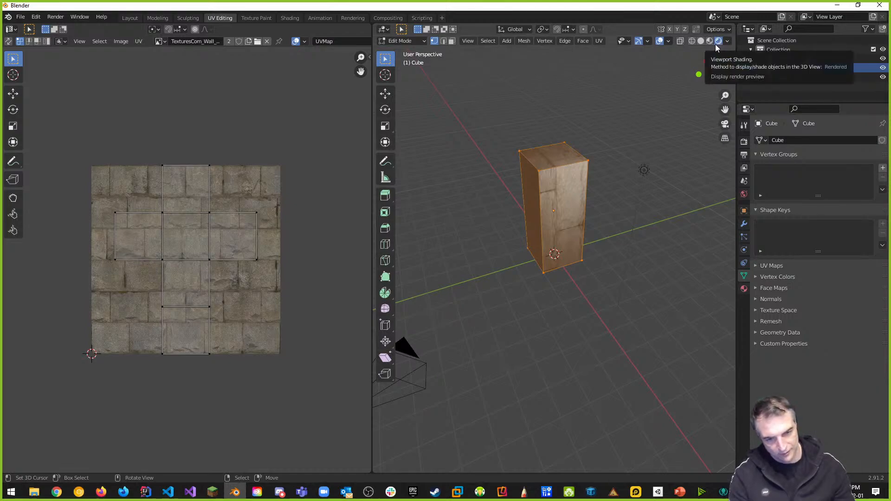
{"action": "left_click", "coordinate": [709, 42]}
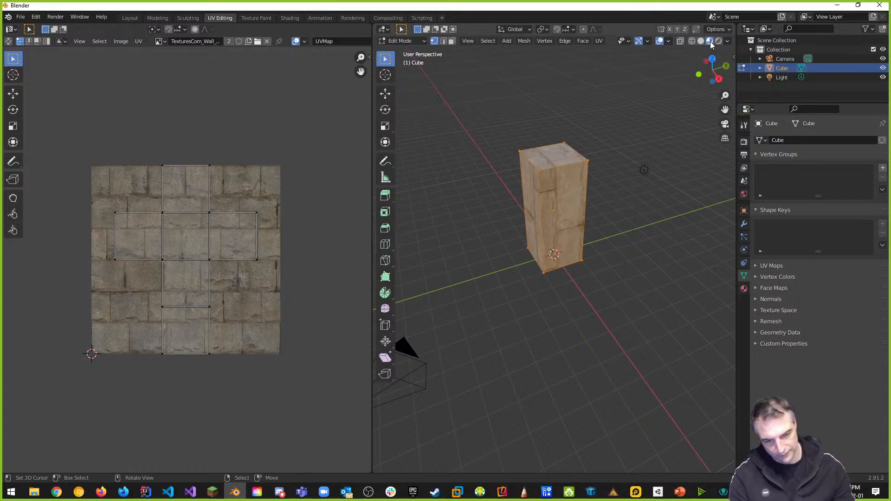
Switch to Face select mode, pick the pillar's top face to check its UV area, and select the side face on the +X side
{"action": "middle_click_drag", "start_coordinate": [644, 82], "coordinate": [581, 240]}
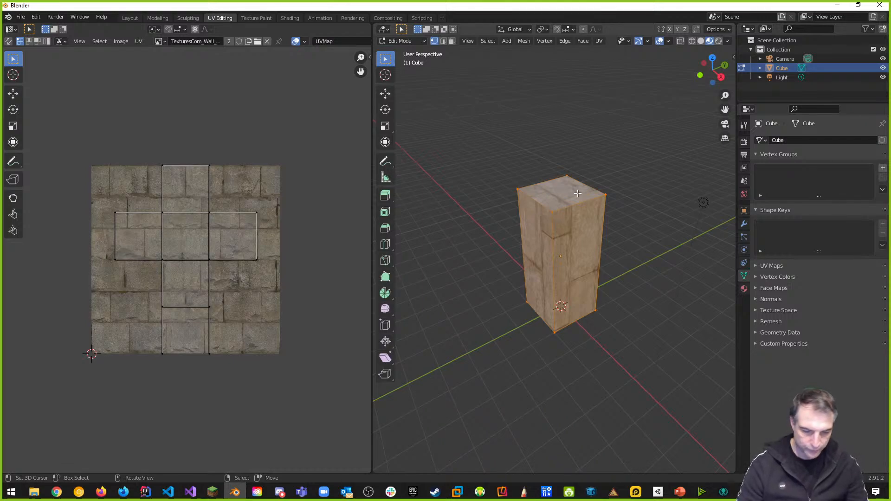
{"action": "key", "text": "ctrl+Tab"}
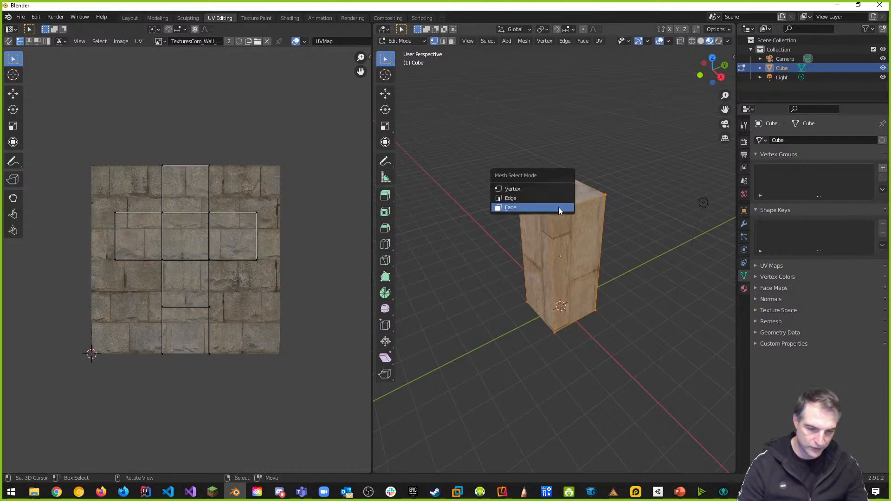
{"action": "left_click", "coordinate": [519, 208]}
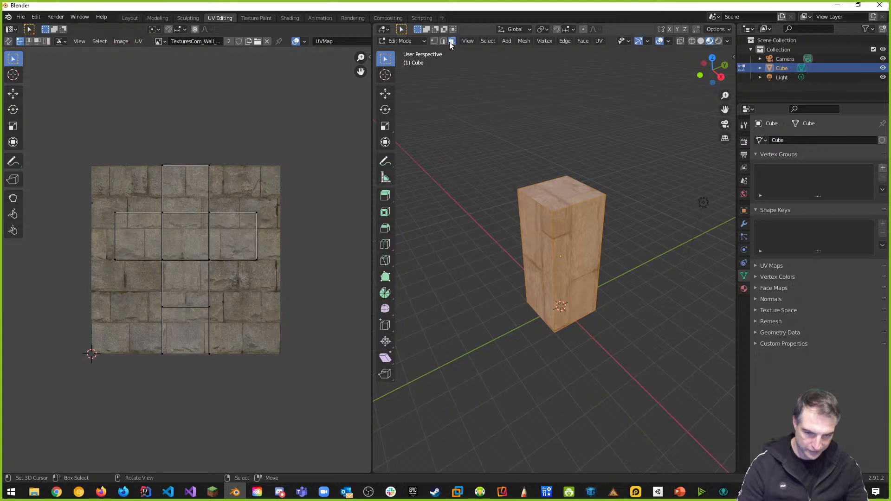
{"action": "left_click", "coordinate": [563, 199]}
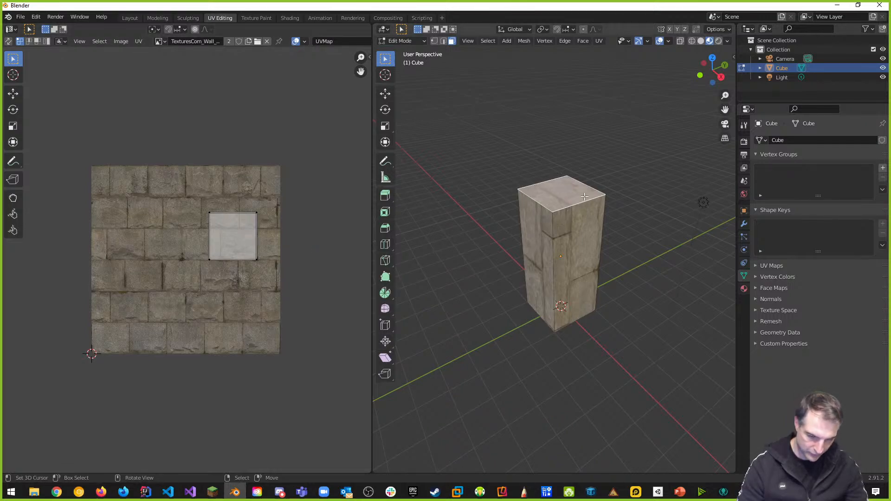
{"action": "left_click", "coordinate": [572, 257]}
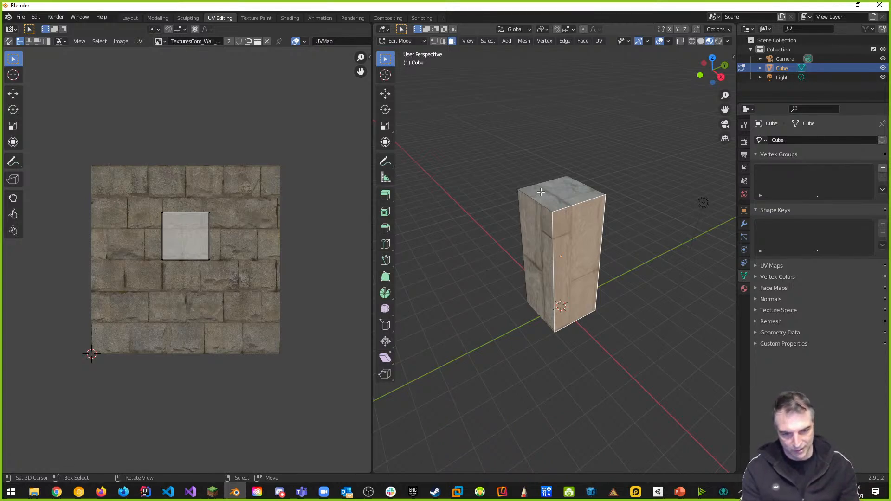
Examine the pillar in the right, front and back orthographic views to compare how the stone texture falls on its sides
{"action": "left_click", "coordinate": [720, 77]}
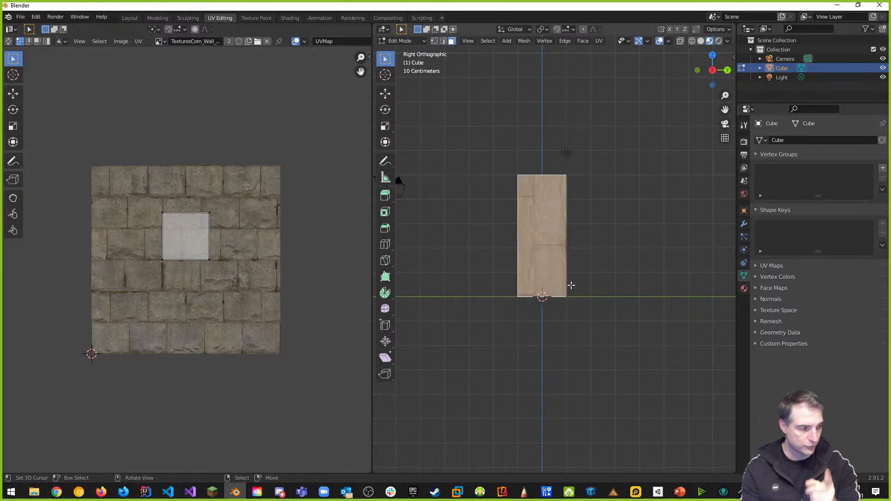
{"action": "key", "text": "KP_1"}
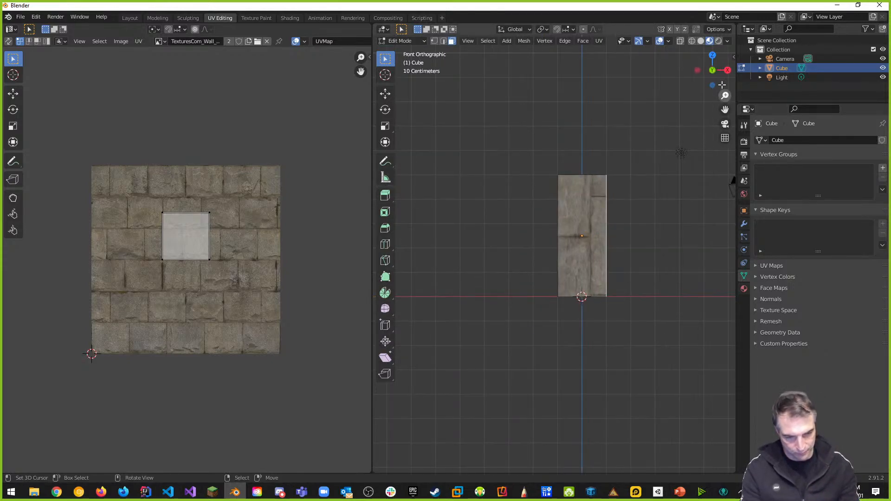
{"action": "left_click", "coordinate": [712, 69]}
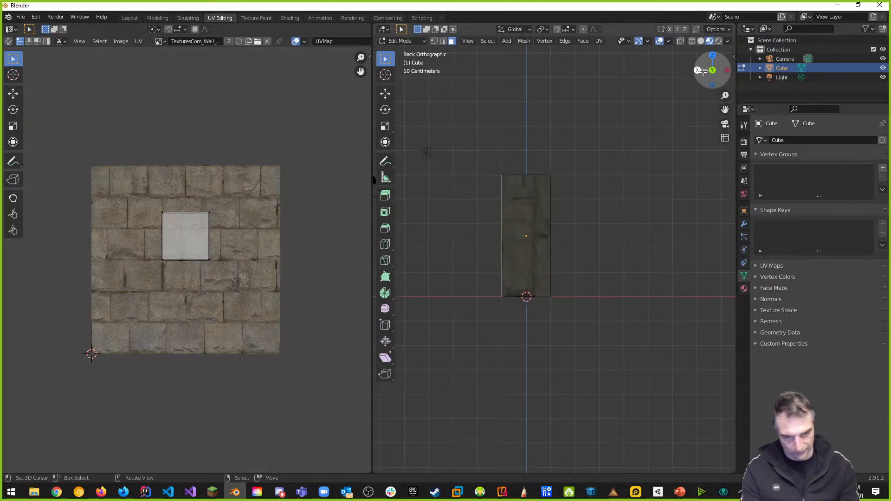
{"action": "left_click", "coordinate": [697, 70]}
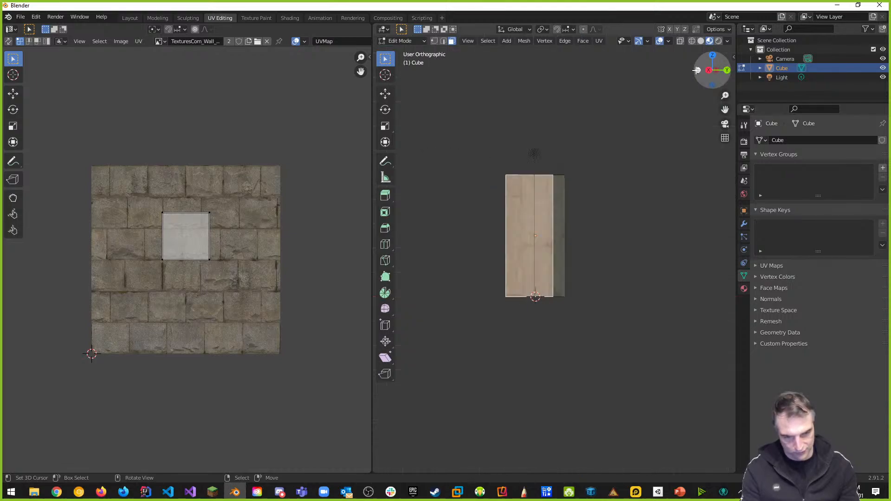
{"action": "left_click", "coordinate": [728, 70]}
{"action": "left_click", "coordinate": [696, 70]}
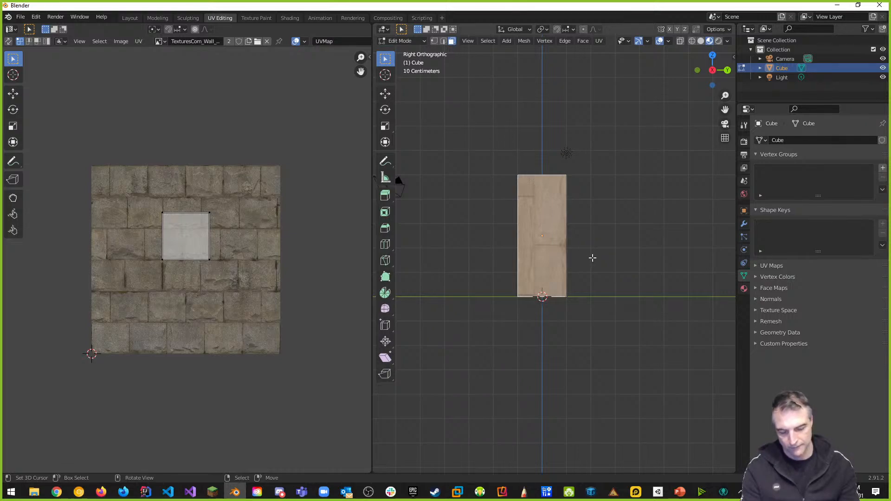
{"action": "middle_click_drag", "start_coordinate": [592, 258], "coordinate": [668, 153]}
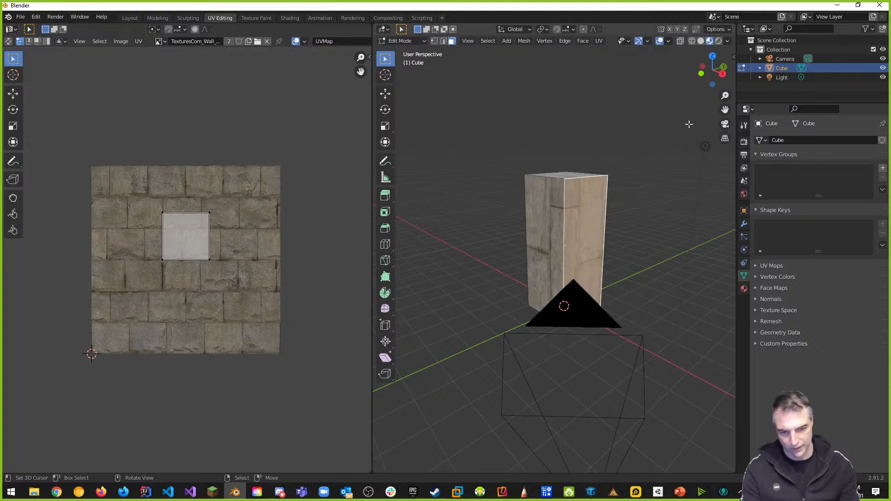
Unwrap the selected side face with Project from View while in the Right Orthographic view
{"action": "key", "text": "KP_3"}
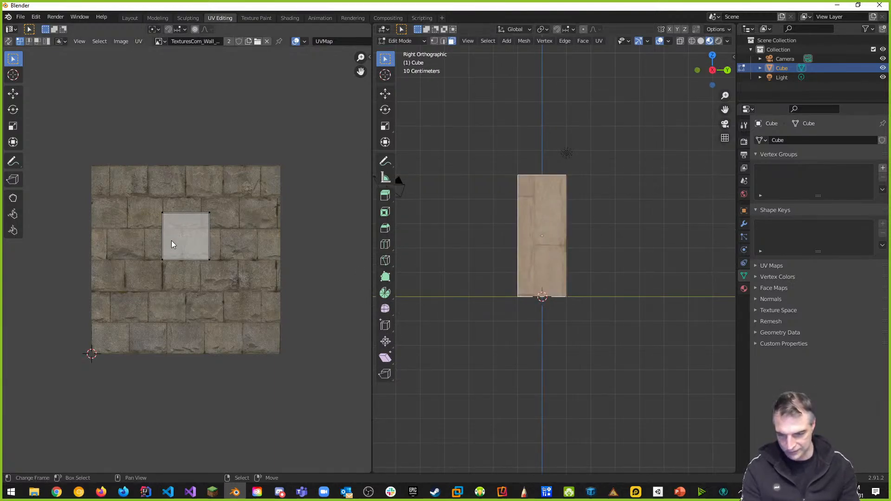
{"action": "middle_click_drag", "start_coordinate": [493, 328], "coordinate": [491, 356]}
{"action": "key", "text": "KP_3"}
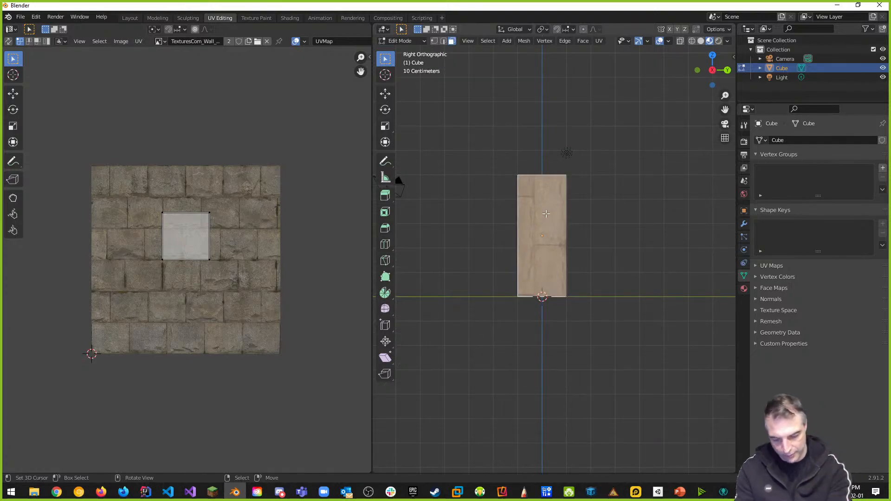
{"action": "key", "text": "u"}
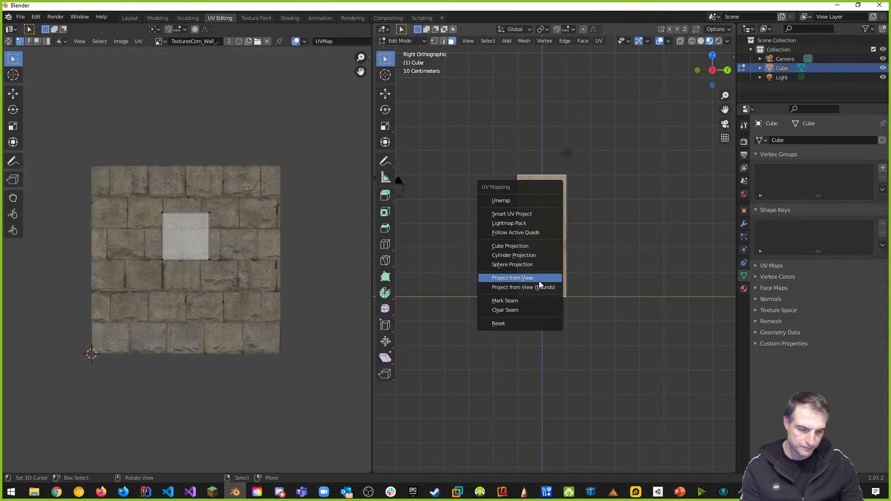
{"action": "left_click", "coordinate": [523, 279]}
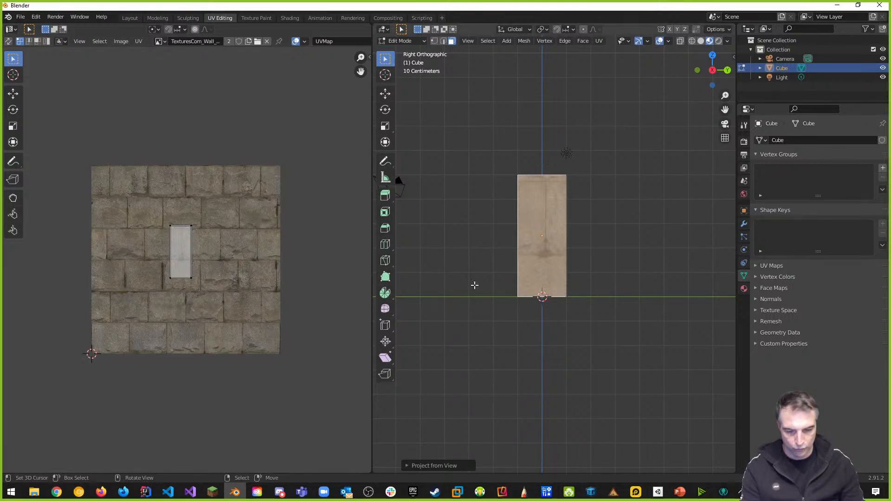
Select the pillar's back face in the Back Orthographic view and unwrap it with Project from View
{"action": "mouse_move", "coordinate": [471, 279]}
{"action": "middle_mouse_down"}
{"action": "mouse_move", "coordinate": [510, 302]}
{"action": "mouse_move", "coordinate": [584, 298]}
{"action": "mouse_move", "coordinate": [514, 302]}
{"action": "mouse_move", "coordinate": [480, 292]}
{"action": "middle_mouse_up"}
{"action": "key", "text": "KP_3"}
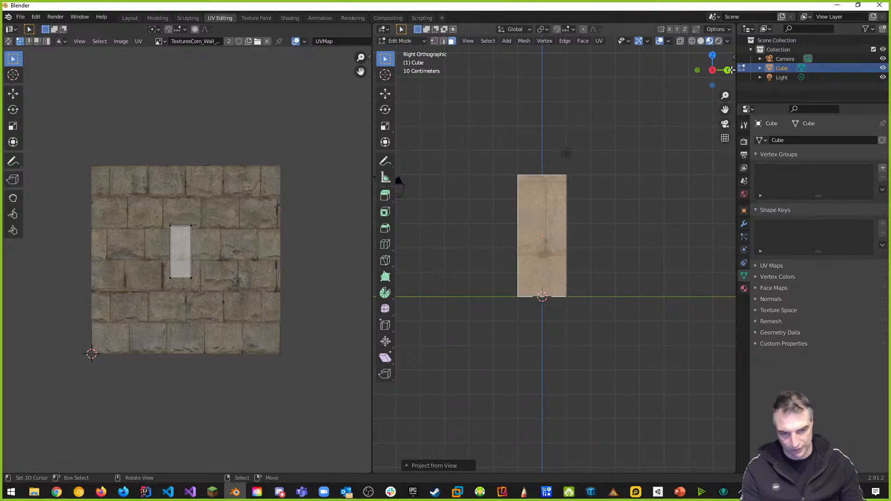
{"action": "left_click", "coordinate": [727, 71]}
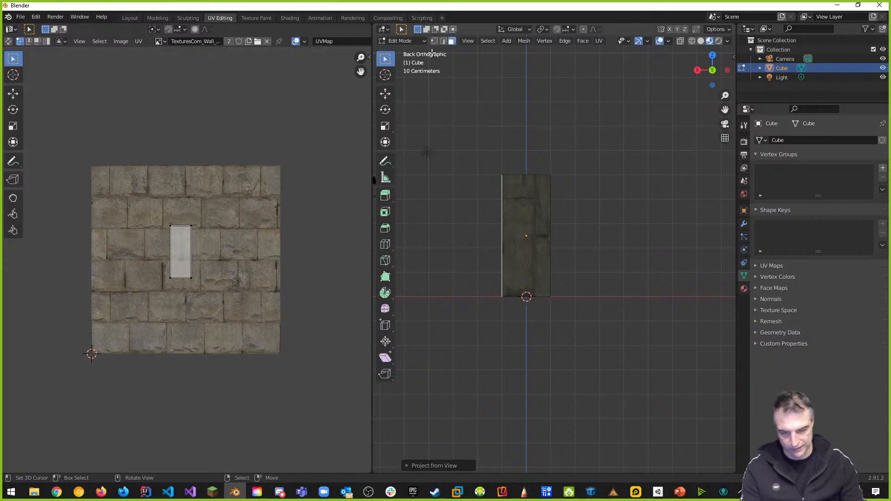
{"action": "left_click", "coordinate": [532, 216]}
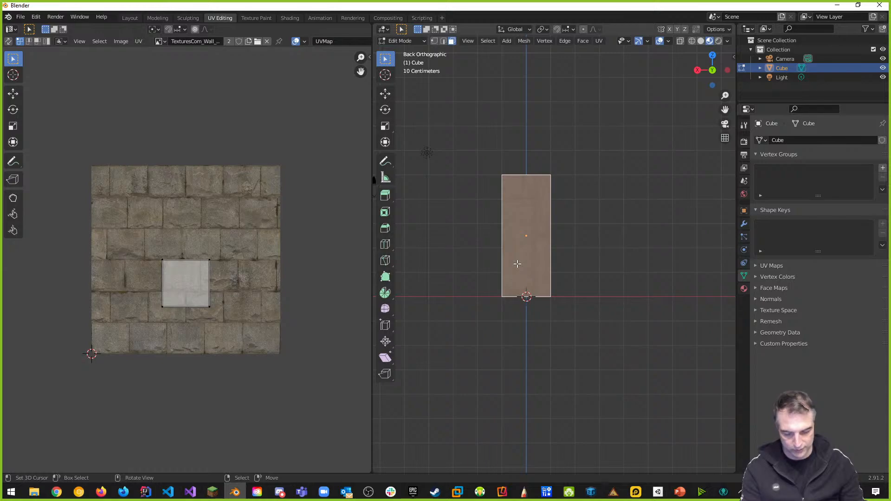
{"action": "key", "text": "u"}
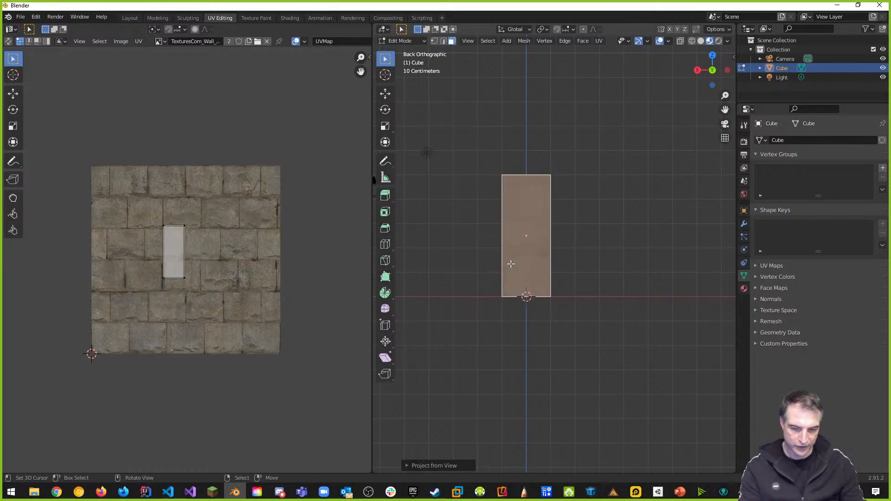
{"action": "left_click", "coordinate": [511, 264]}
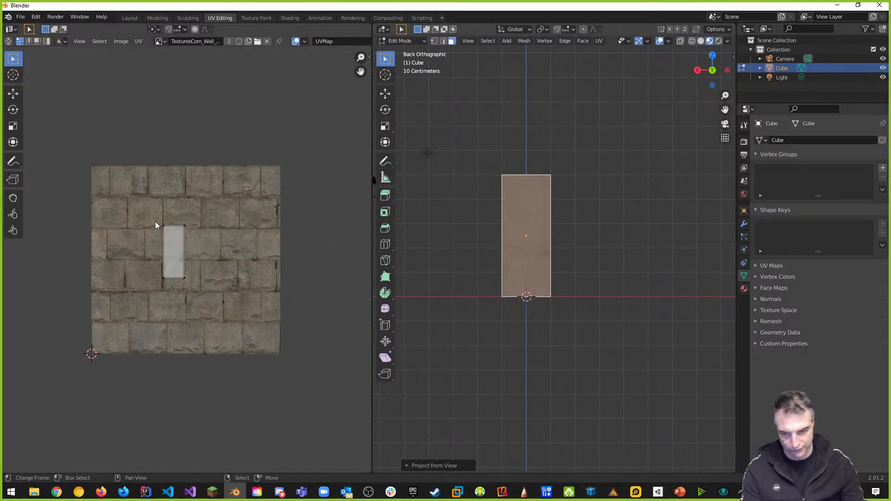
Select all UVs of the back face and move them horizontally to the right across the stone image with the Move tool
{"action": "left_click", "coordinate": [98, 43]}
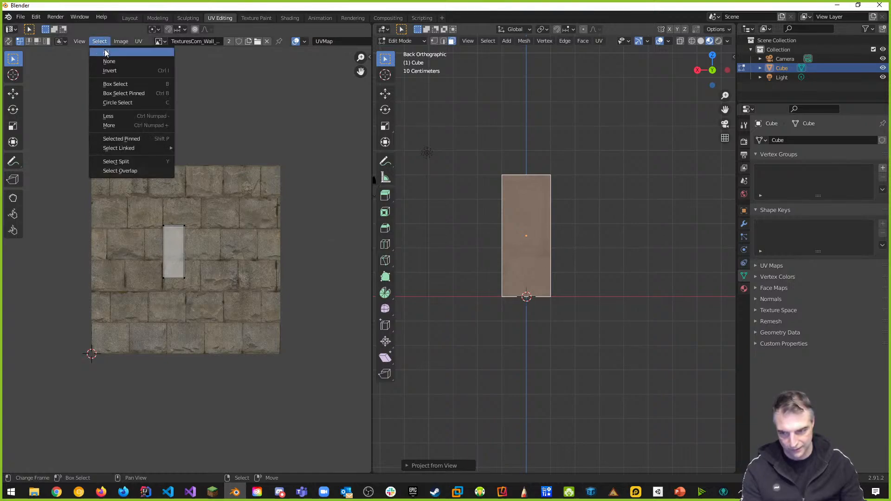
{"action": "left_click", "coordinate": [104, 52]}
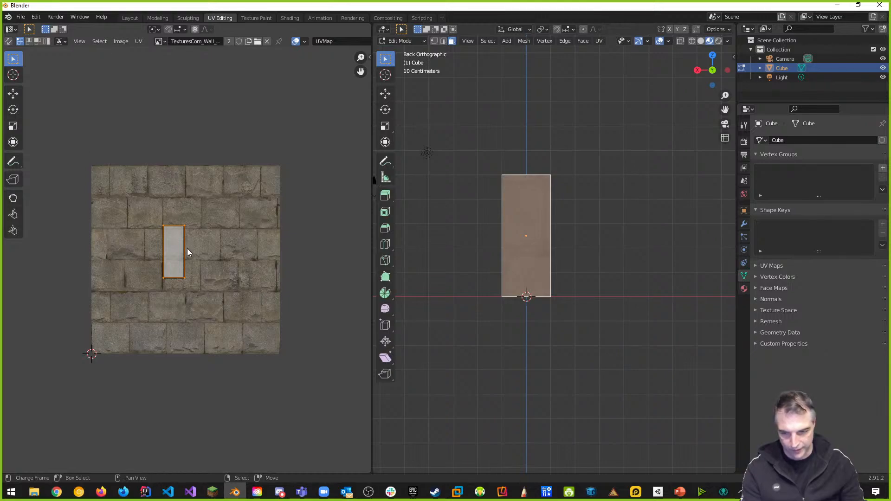
{"action": "left_click", "coordinate": [19, 95]}
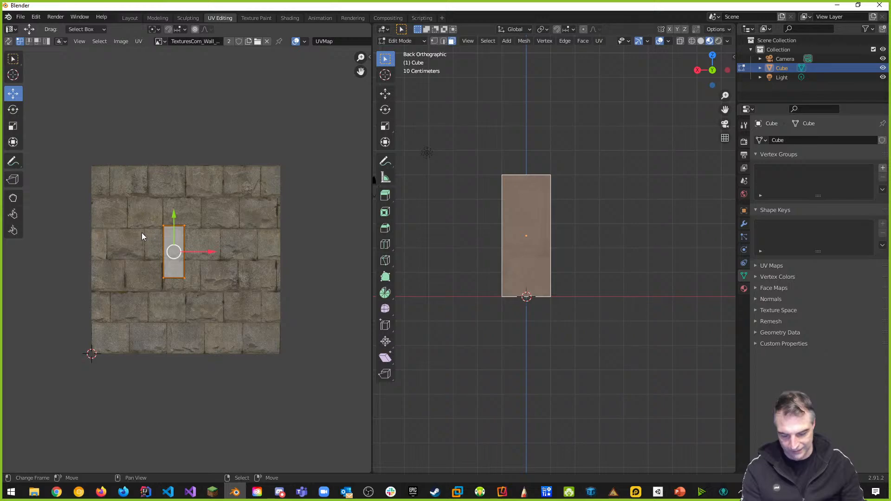
{"action": "left_click_drag", "start_coordinate": [213, 251], "coordinate": [248, 250]}
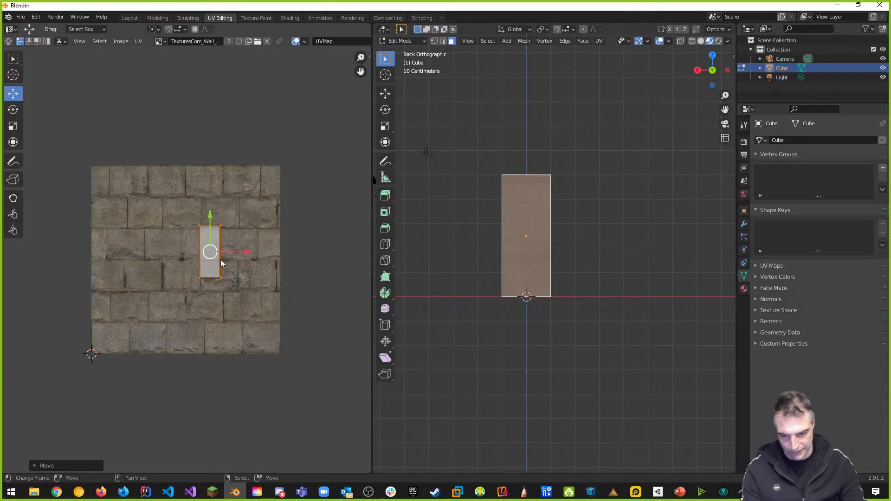
{"action": "scroll", "coordinate": [223, 262], "scroll_direction": "up", "scroll_amount": 3}
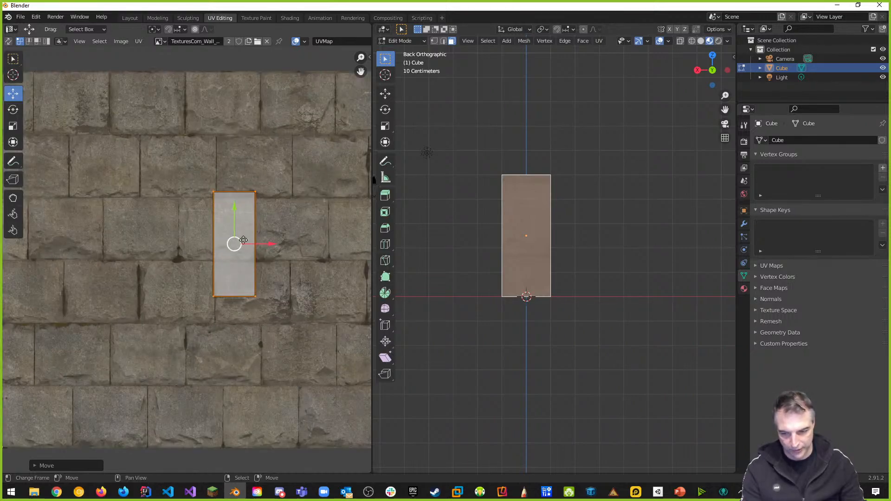
{"action": "scroll", "coordinate": [256, 290], "scroll_direction": "down", "scroll_amount": 1}
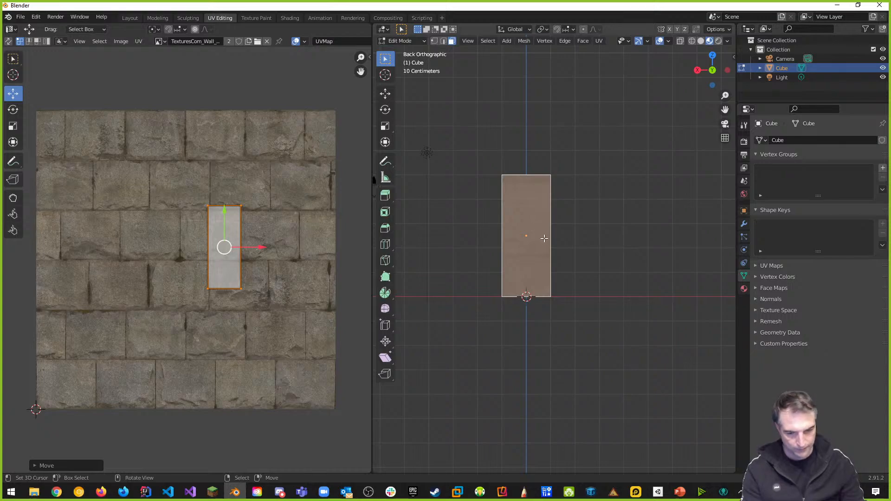
Select the pillar's left side face in the Left Orthographic view and unwrap it with Project from View
{"action": "left_click", "coordinate": [726, 70]}
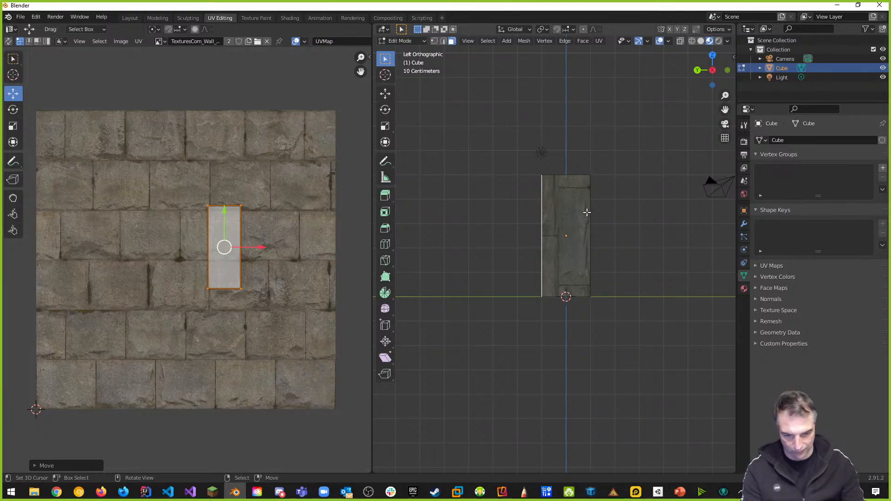
{"action": "left_click", "coordinate": [578, 198]}
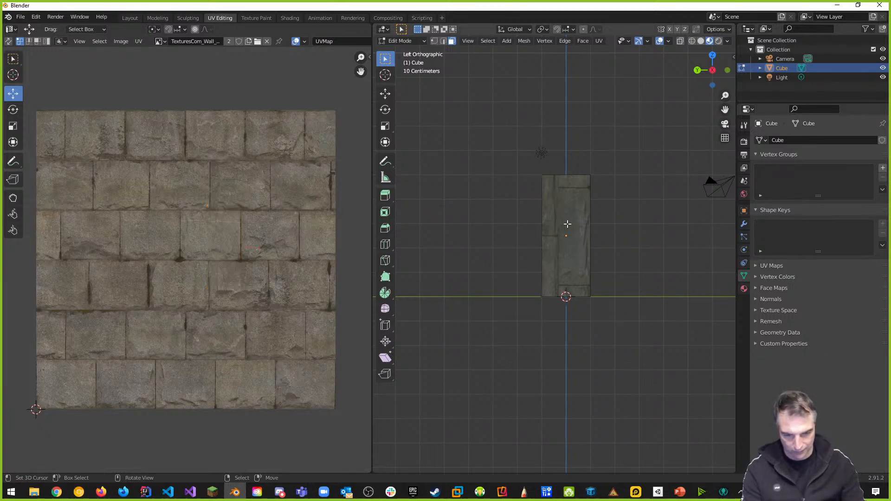
{"action": "left_click", "coordinate": [488, 41]}
{"action": "left_click", "coordinate": [492, 62]}
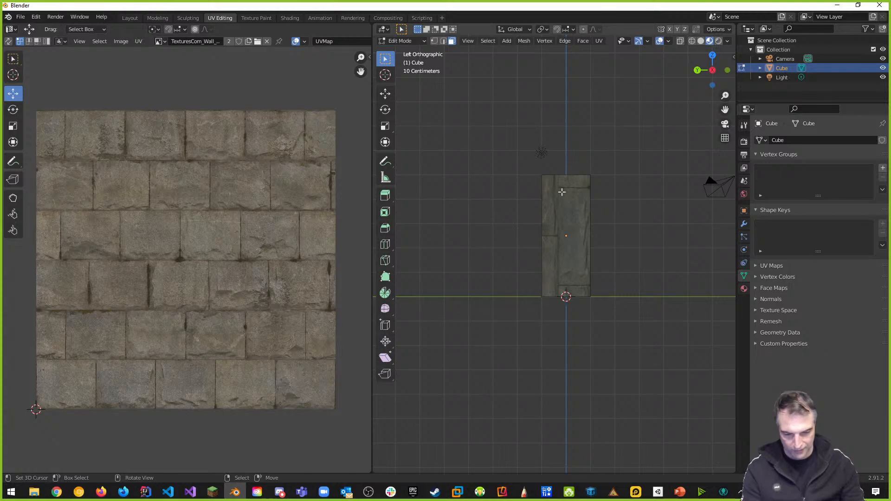
{"action": "left_click", "coordinate": [565, 224]}
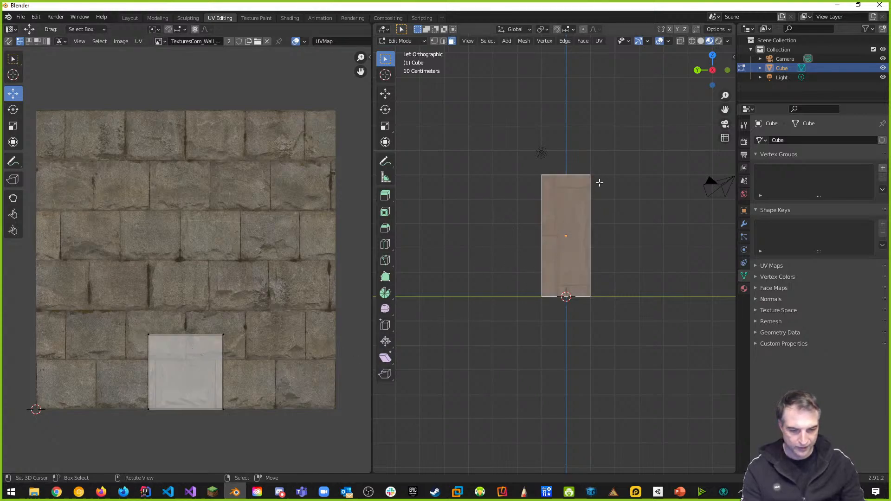
{"action": "key", "text": "u"}
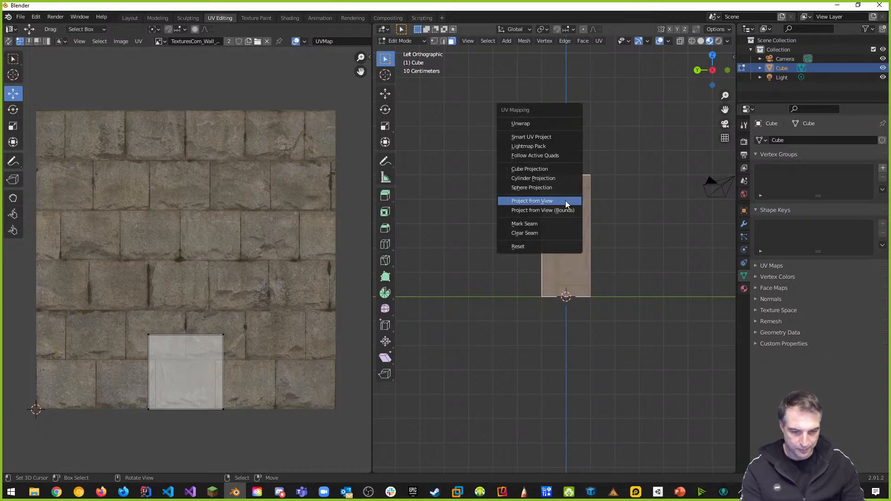
{"action": "left_click", "coordinate": [542, 199]}
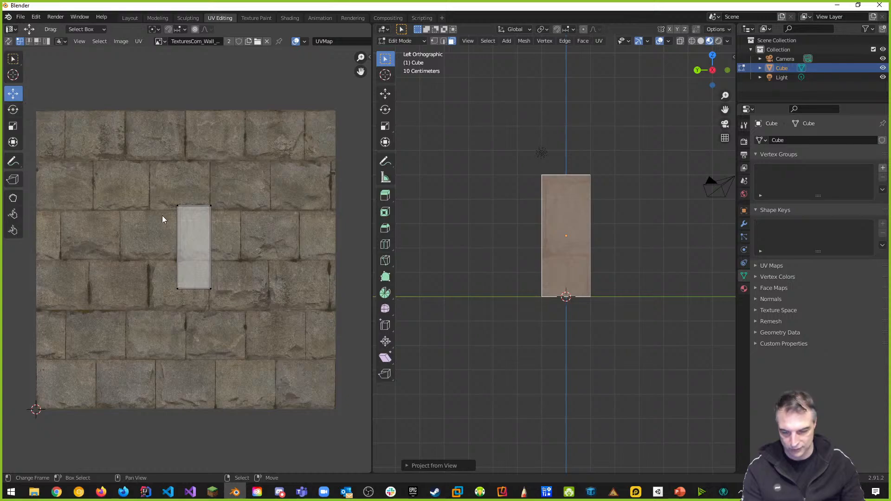
Select all UVs of the left side face and move them horizontally toward the left edge of the stone image
{"action": "left_click", "coordinate": [99, 43]}
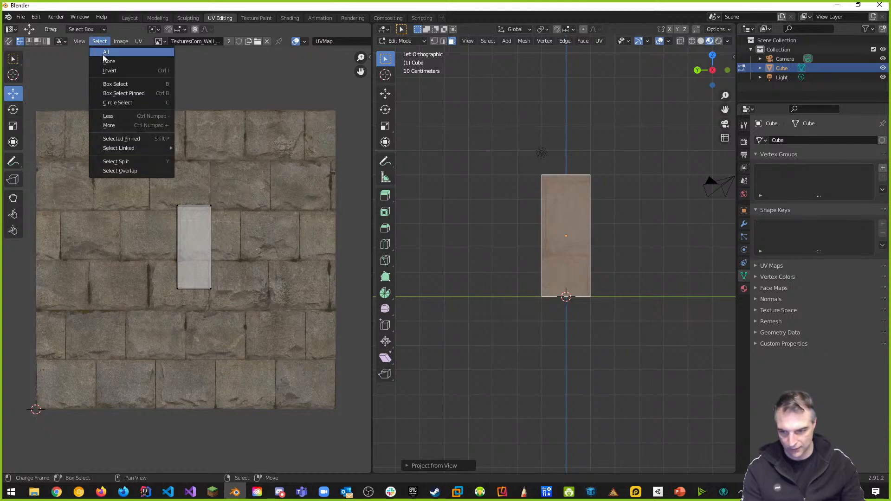
{"action": "left_click", "coordinate": [109, 52]}
{"action": "left_click_drag", "start_coordinate": [224, 247], "coordinate": [118, 257]}
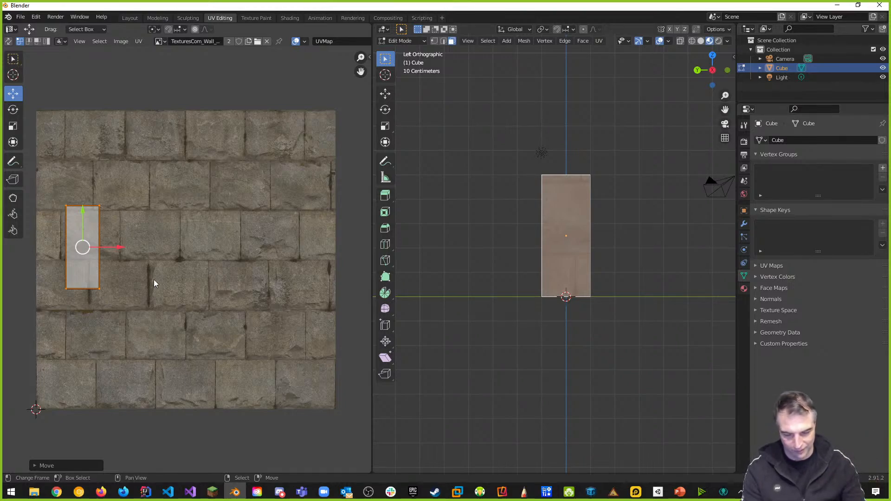
Select the pillar's front face in the Front Orthographic view and unwrap it with Project from View
{"action": "left_click", "coordinate": [728, 70]}
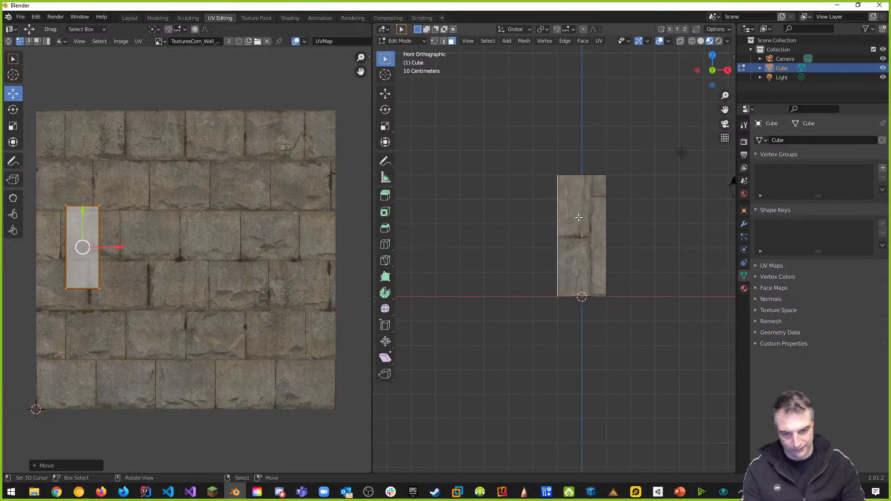
{"action": "left_click", "coordinate": [583, 232]}
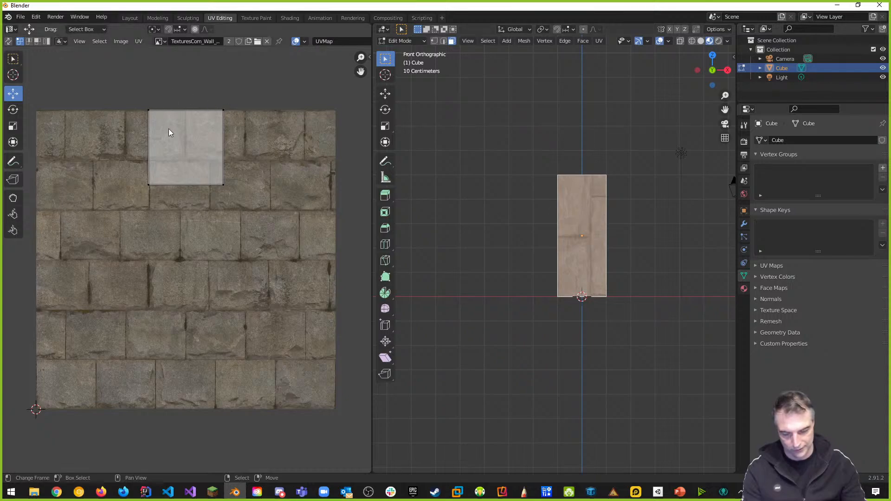
{"action": "key", "text": "u"}
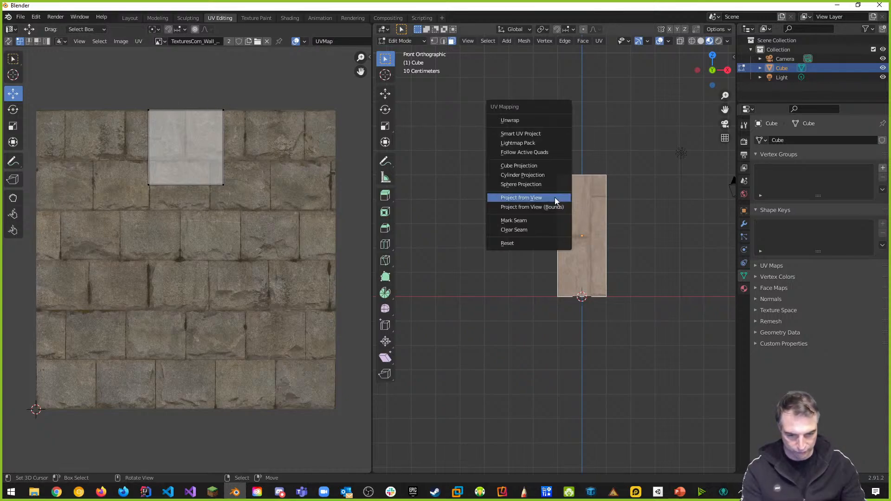
{"action": "left_click", "coordinate": [524, 197]}
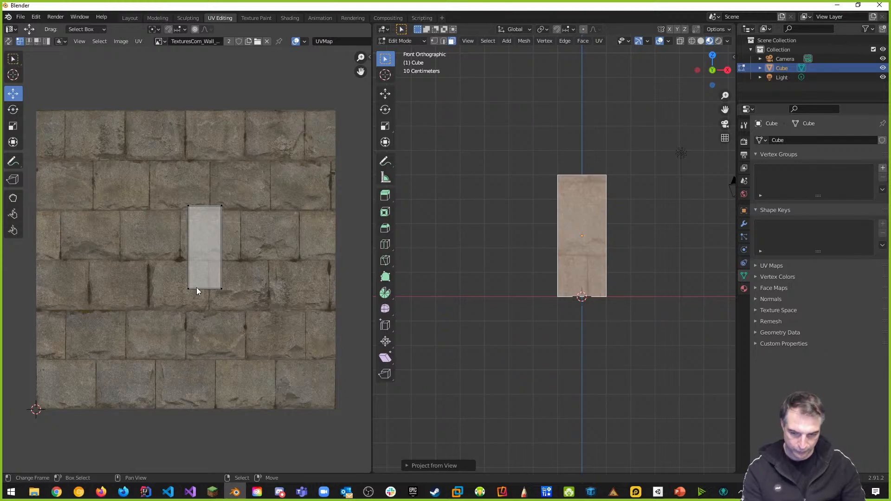
Select all UVs of the front face, move them horizontally near the stone image's right edge, and check the texture placement up close
{"action": "left_click", "coordinate": [100, 41]}
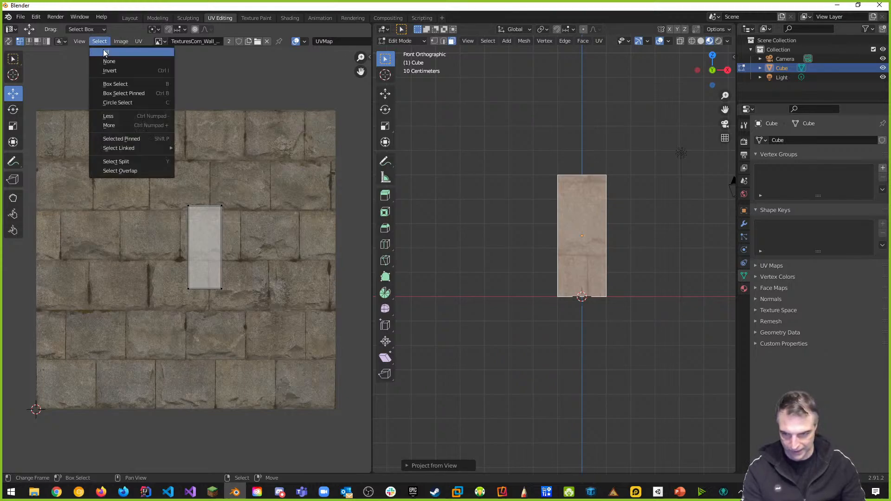
{"action": "left_click", "coordinate": [106, 72]}
{"action": "left_click_drag", "start_coordinate": [235, 244], "coordinate": [344, 244]}
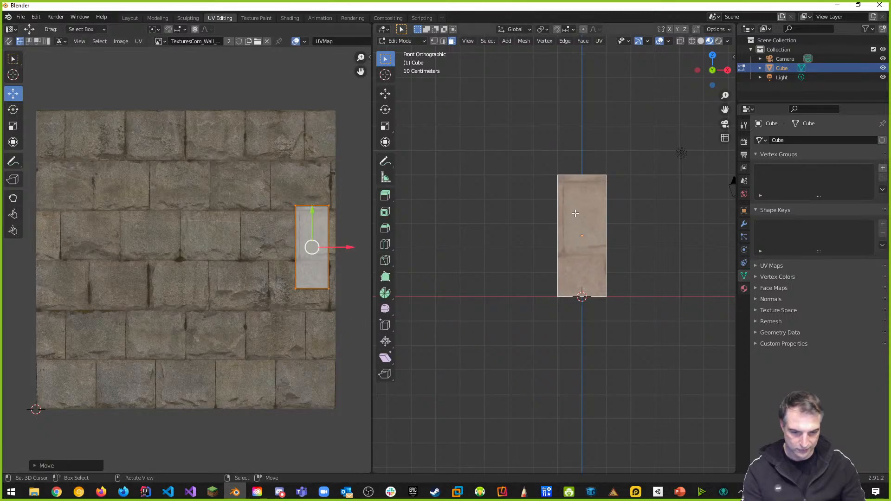
{"action": "scroll", "coordinate": [285, 212], "scroll_direction": "up", "scroll_amount": 4}
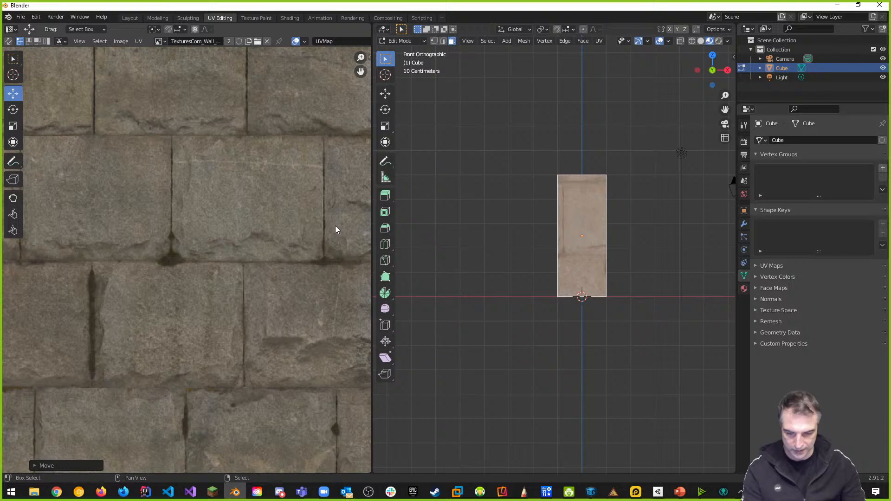
{"action": "middle_click_drag", "start_coordinate": [335, 226], "coordinate": [103, 215]}
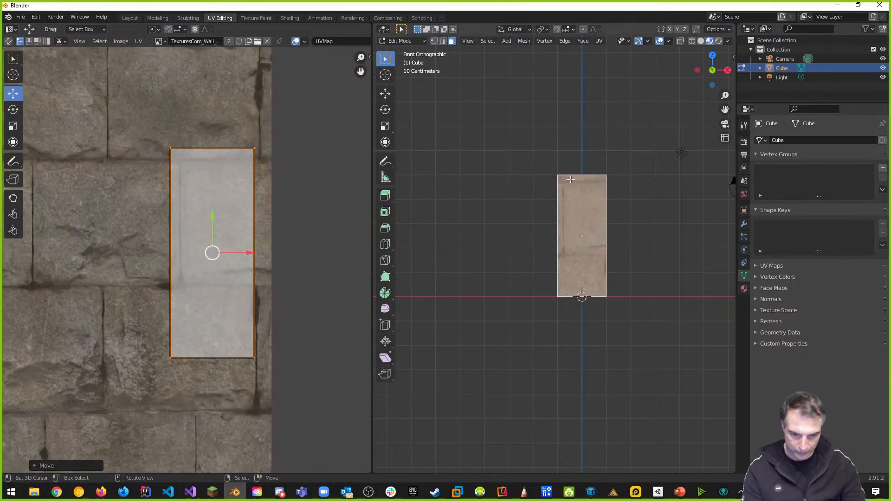
{"action": "scroll", "coordinate": [601, 181], "scroll_direction": "up", "scroll_amount": 2}
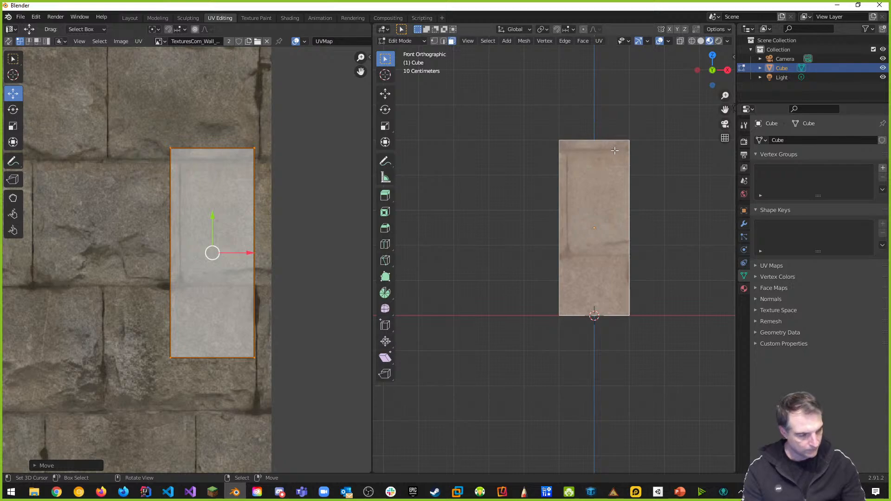
{"action": "scroll", "coordinate": [216, 217], "scroll_direction": "down", "scroll_amount": 5}
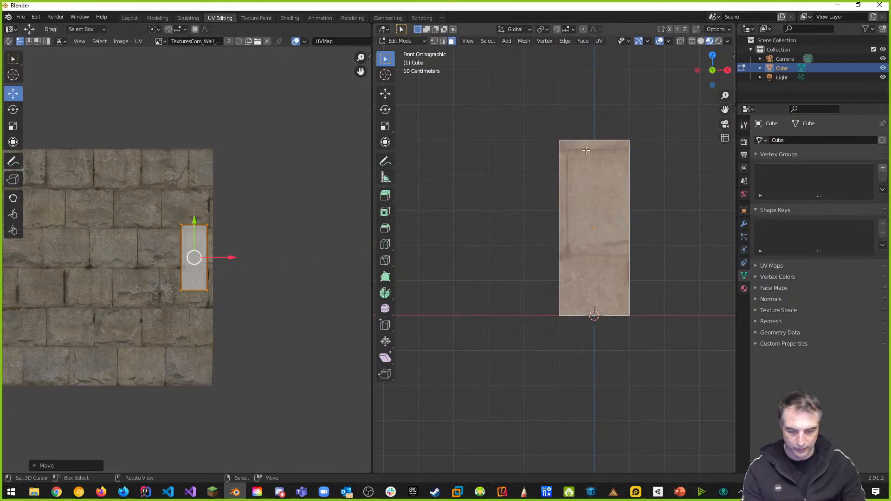
Select the pillar's top face in the Top Orthographic view and unwrap it with Project from View
{"action": "left_click", "coordinate": [712, 56]}
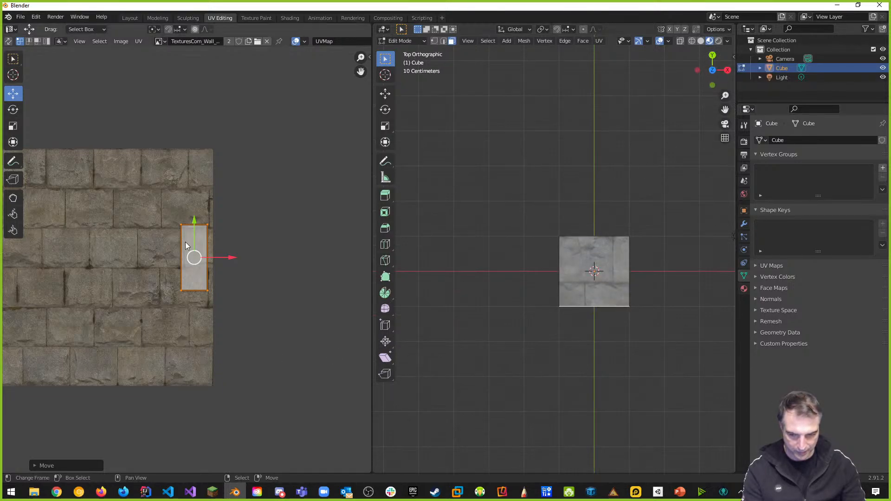
{"action": "right_click", "coordinate": [607, 256]}
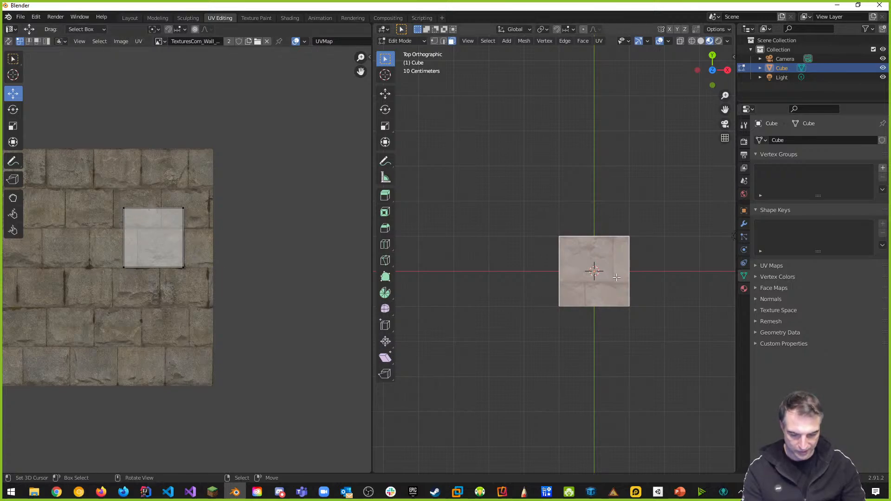
{"action": "key", "text": "u"}
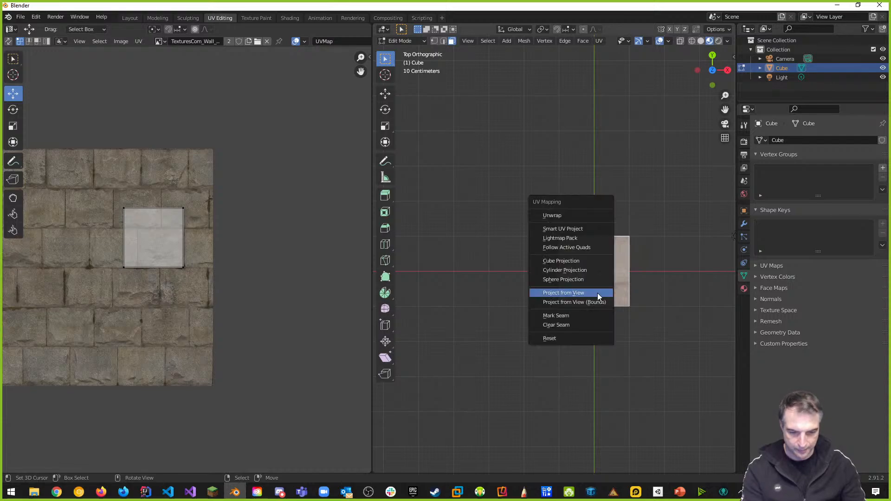
{"action": "left_click", "coordinate": [597, 293]}
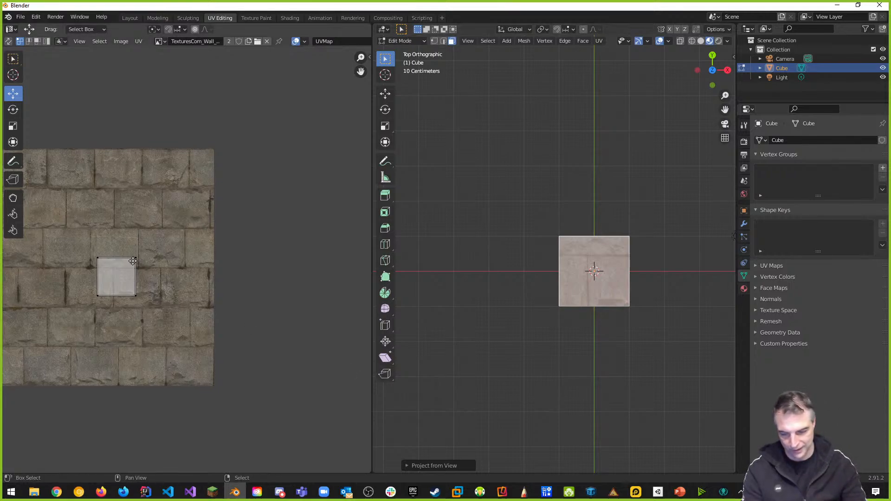
Select the top face's UVs and move them straight down onto the bottom row of stones in the image
{"action": "middle_click_drag", "start_coordinate": [141, 263], "coordinate": [231, 257]}
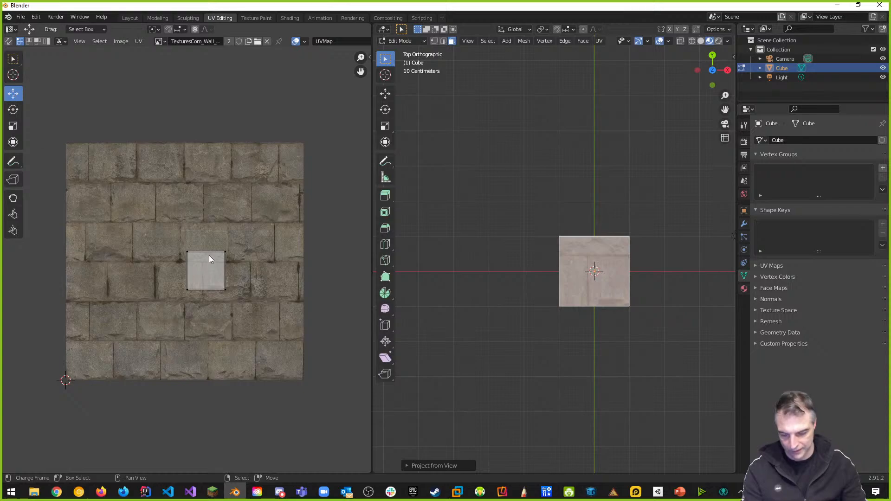
{"action": "left_click", "coordinate": [193, 261]}
{"action": "left_click_drag", "start_coordinate": [203, 253], "coordinate": [203, 319]}
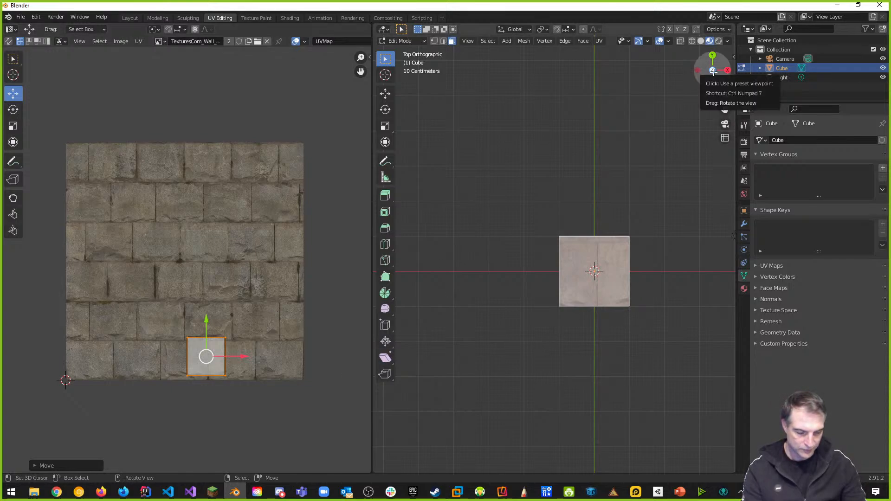
Unwrap the pillar's bottom face with Project from View in the Bottom Orthographic view and move its UVs to the stone image's lower-left corner
{"action": "left_click", "coordinate": [712, 86]}
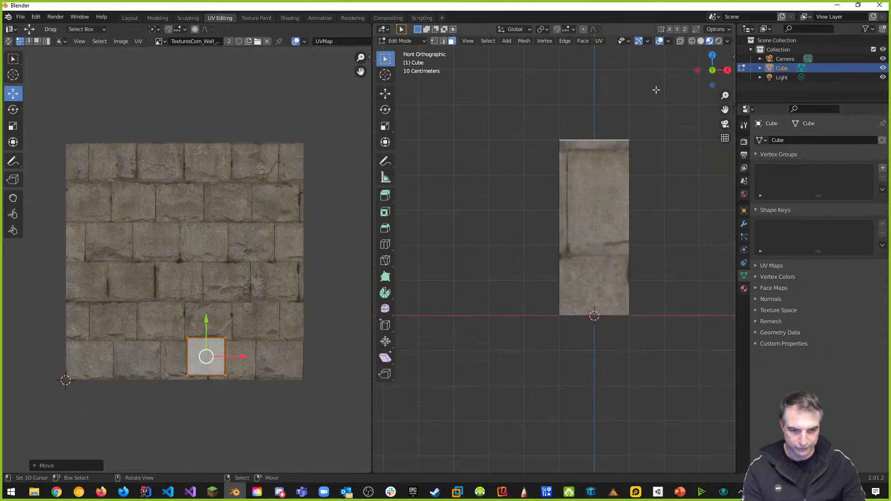
{"action": "left_click", "coordinate": [712, 85]}
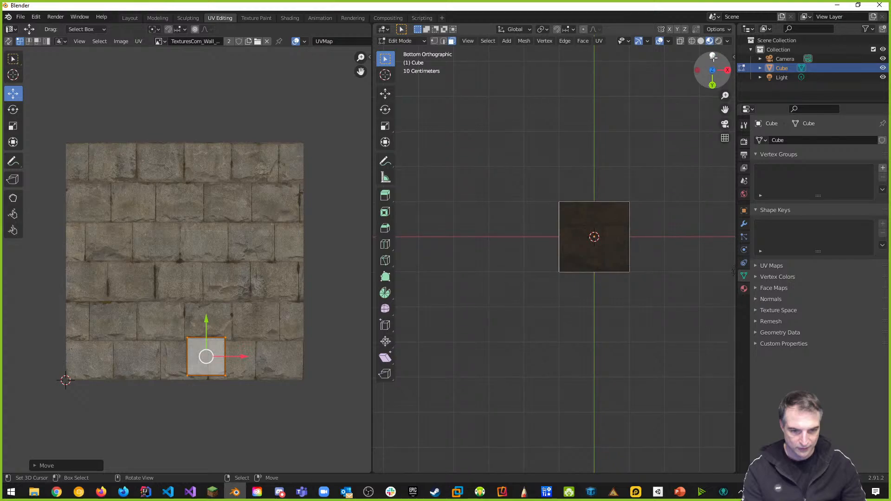
{"action": "left_click", "coordinate": [713, 70]}
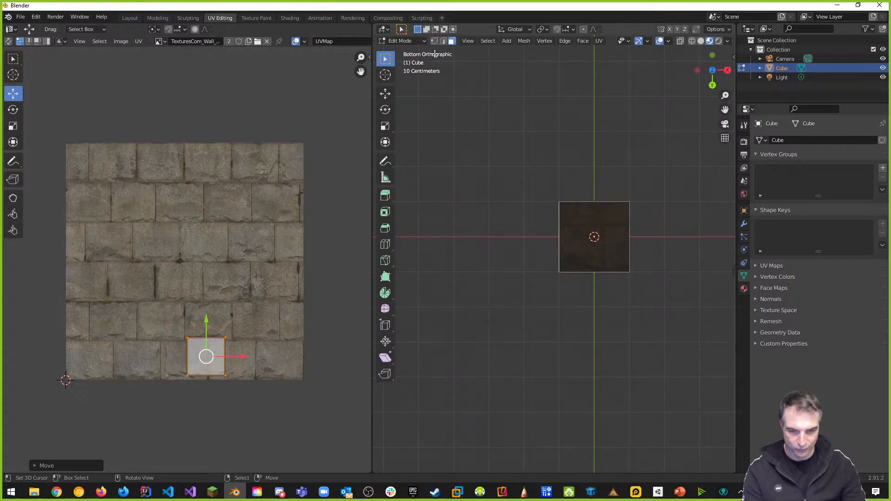
{"action": "left_click", "coordinate": [600, 218]}
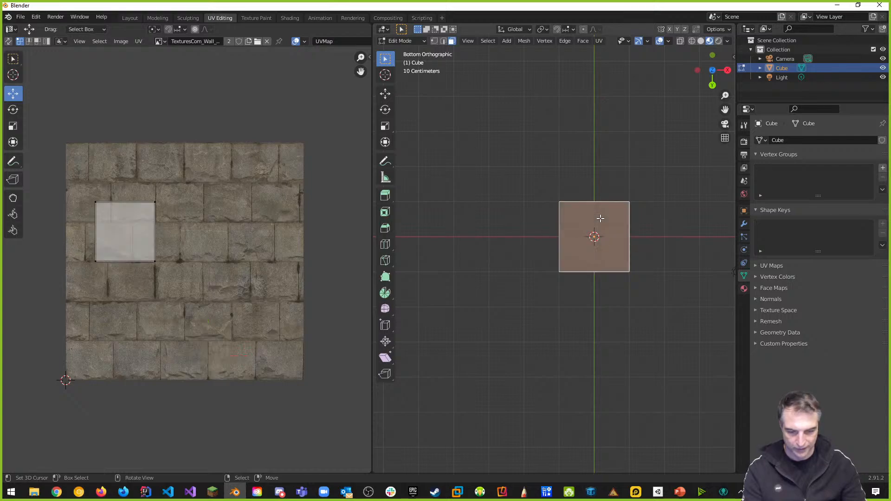
{"action": "key", "text": "u"}
{"action": "left_click", "coordinate": [586, 238]}
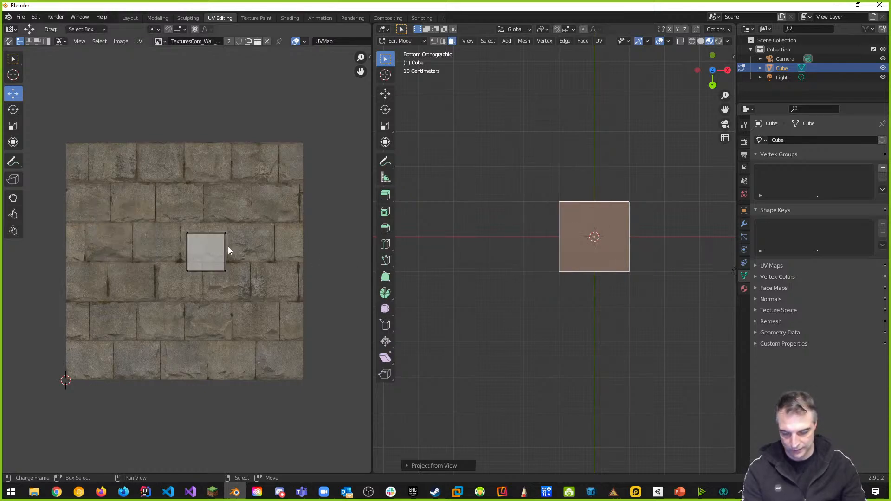
{"action": "key", "text": "a"}
{"action": "left_click_drag", "start_coordinate": [205, 227], "coordinate": [113, 351]}
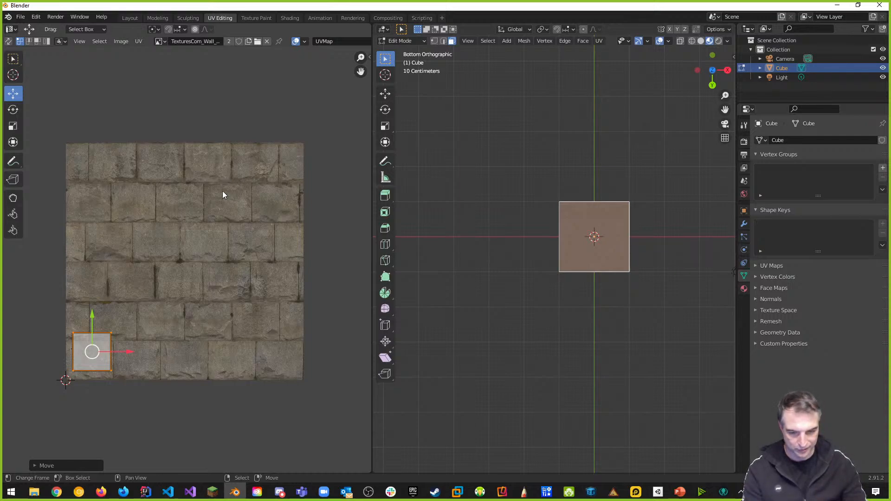
Select all faces of the pillar in perspective view and examine the complete UV layout and the stone texture on its sides
{"action": "middle_click_drag", "start_coordinate": [613, 175], "coordinate": [575, 309]}
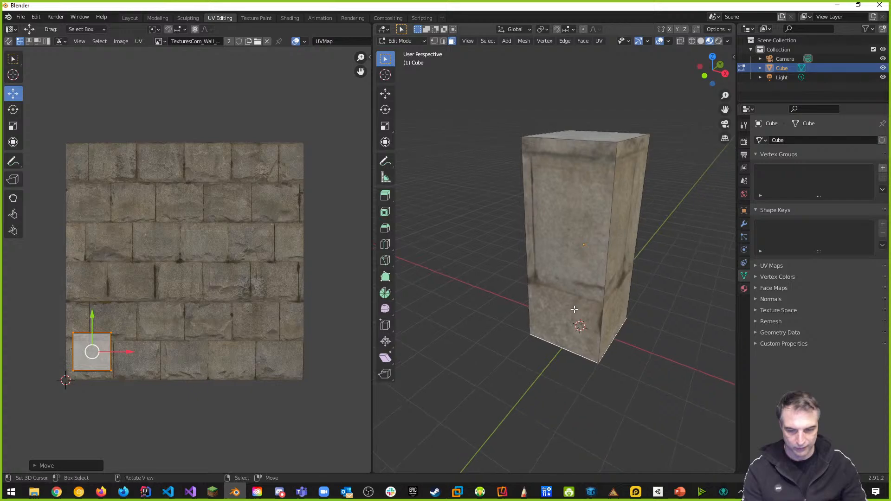
{"action": "left_click", "coordinate": [483, 41]}
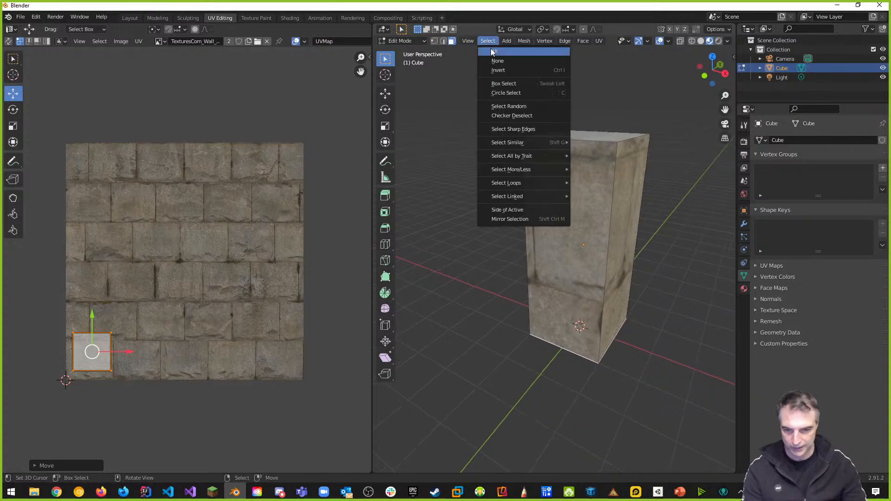
{"action": "left_click", "coordinate": [493, 52]}
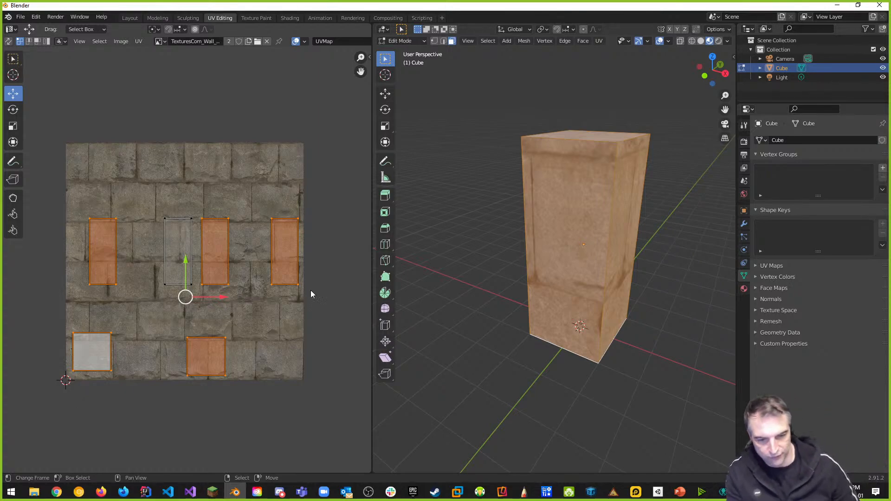
{"action": "middle_click_drag", "start_coordinate": [569, 278], "coordinate": [496, 172]}
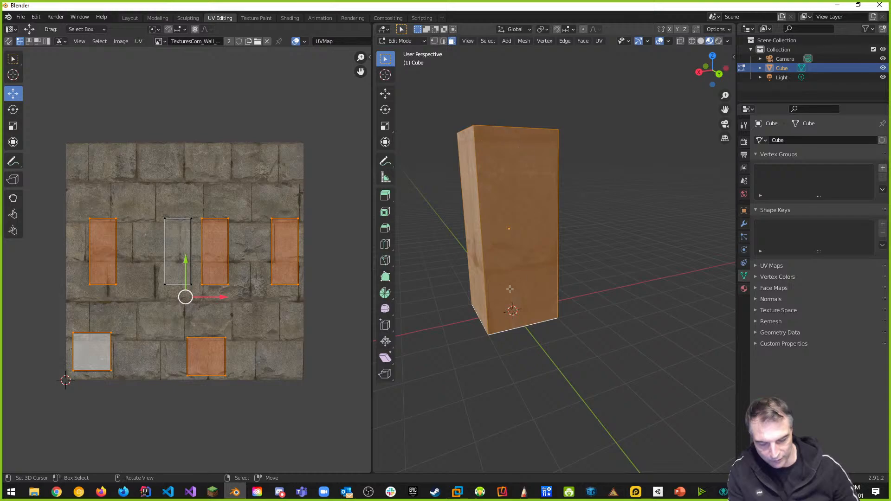
{"action": "middle_click_drag", "start_coordinate": [509, 289], "coordinate": [665, 290]}
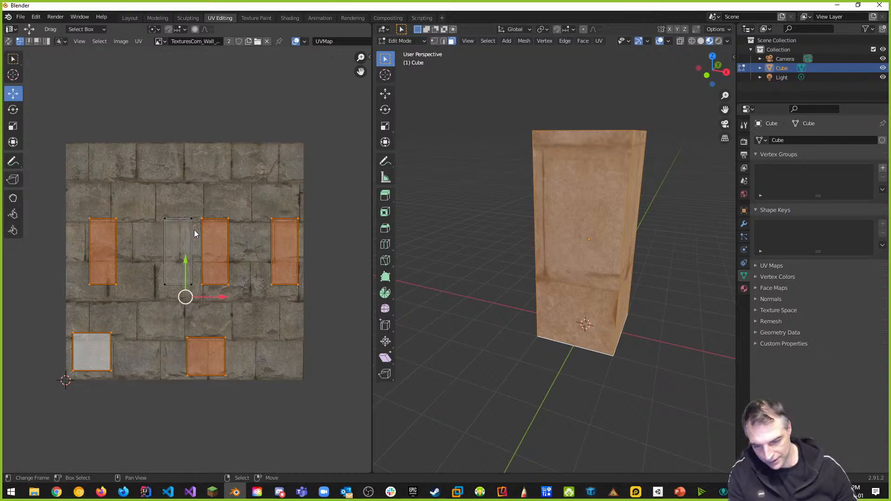
Select the leftmost side face's UV island and move it horizontally until it meets the left edge of the next side island
{"action": "key", "text": "alt+a"}
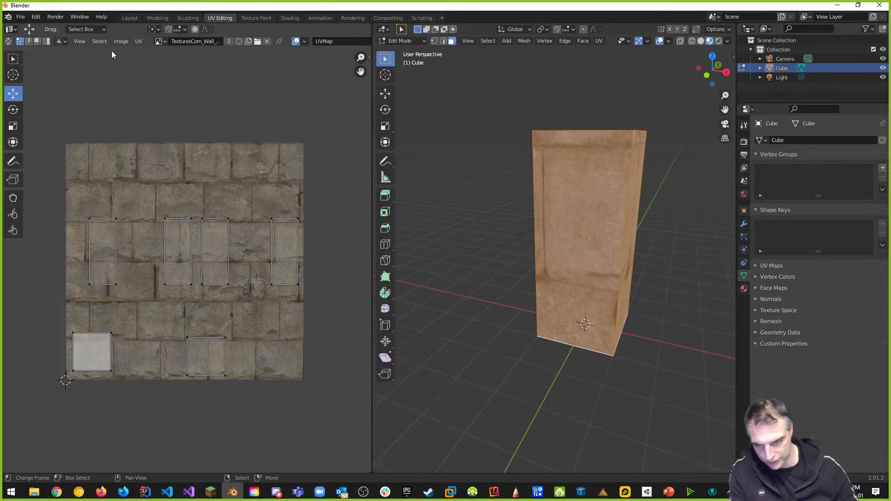
{"action": "left_click", "coordinate": [100, 42]}
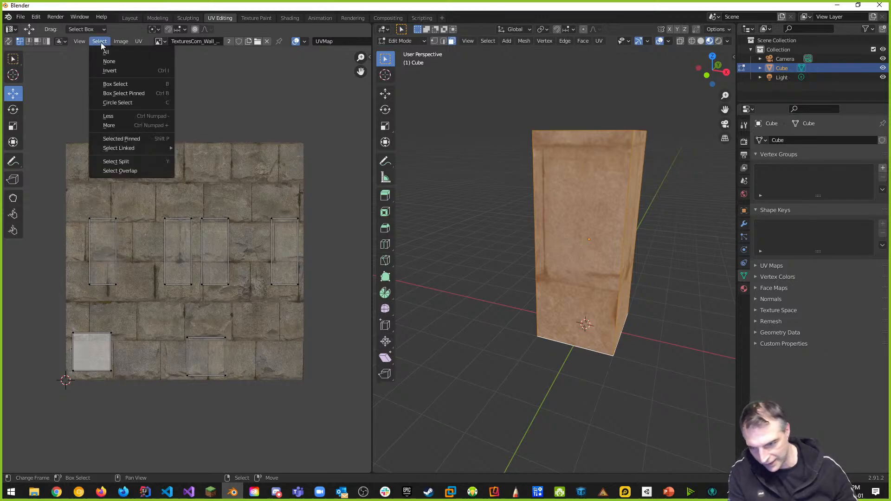
{"action": "left_click", "coordinate": [117, 84]}
{"action": "left_click_drag", "start_coordinate": [80, 213], "coordinate": [129, 296]}
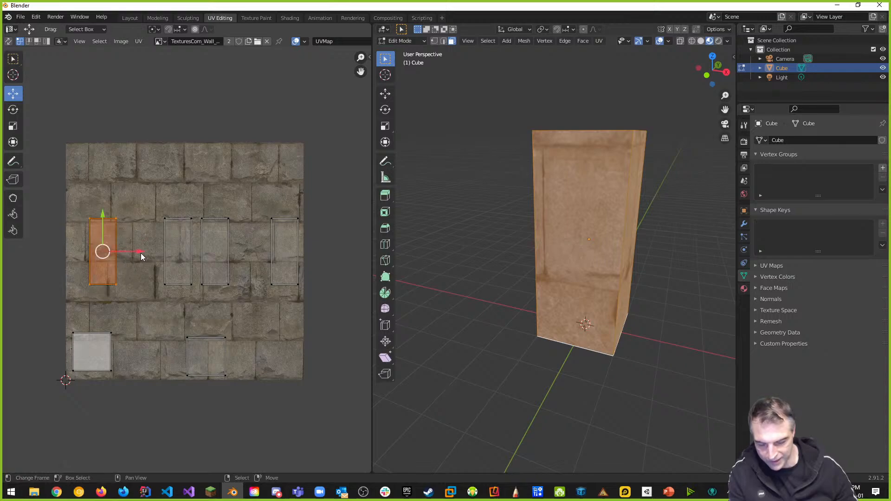
{"action": "left_click_drag", "start_coordinate": [141, 252], "coordinate": [186, 252]}
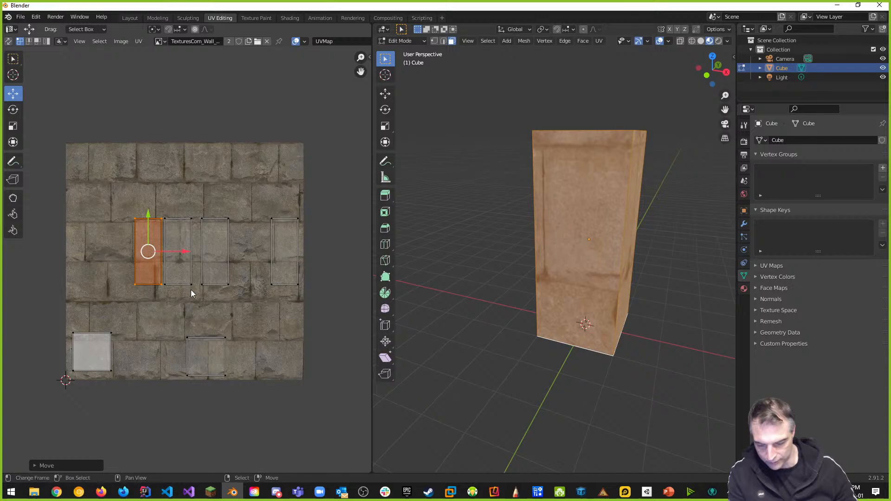
{"action": "scroll", "coordinate": [193, 294], "scroll_direction": "up", "scroll_amount": 5}
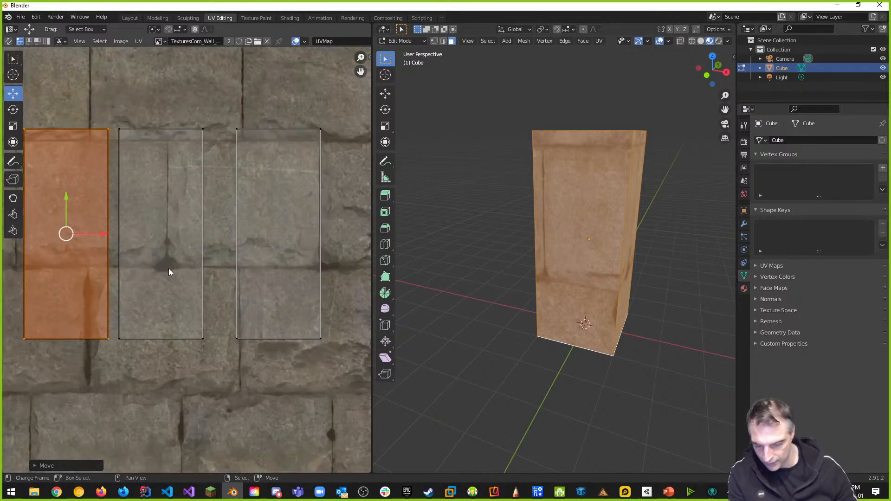
{"action": "middle_click_drag", "start_coordinate": [149, 266], "coordinate": [218, 278]}
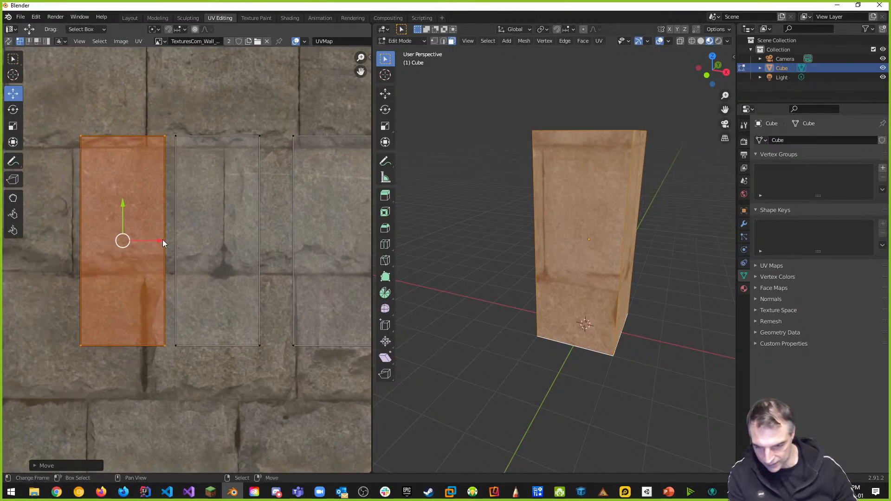
{"action": "left_click_drag", "start_coordinate": [160, 239], "coordinate": [171, 239]}
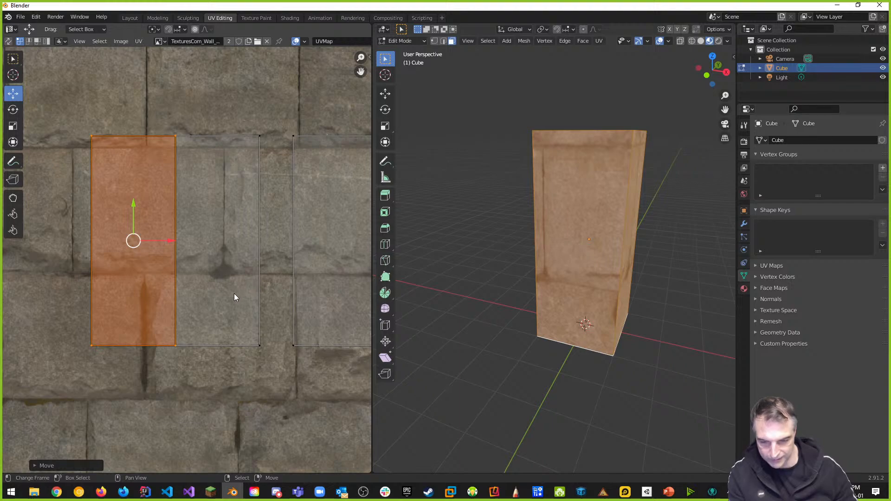
Select the third side face's UV island and move it horizontally until it meets the right edge of the second island
{"action": "scroll", "coordinate": [234, 293], "scroll_direction": "down", "scroll_amount": 4}
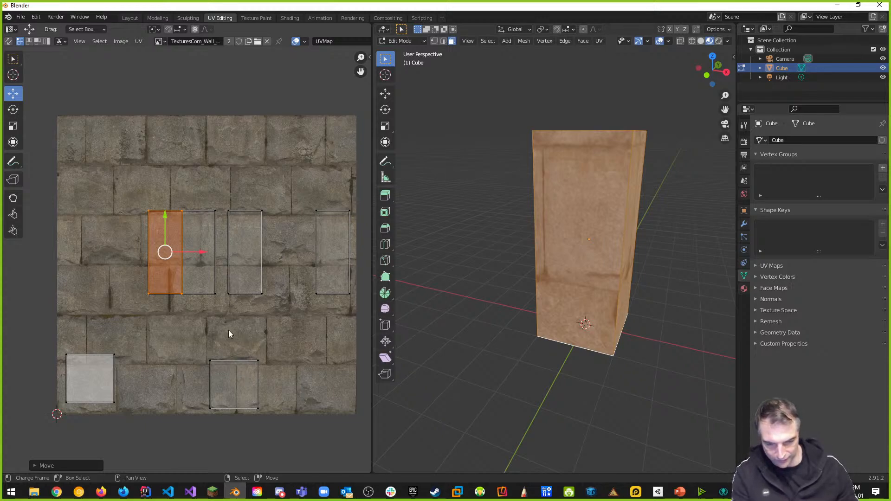
{"action": "left_click", "coordinate": [222, 292]}
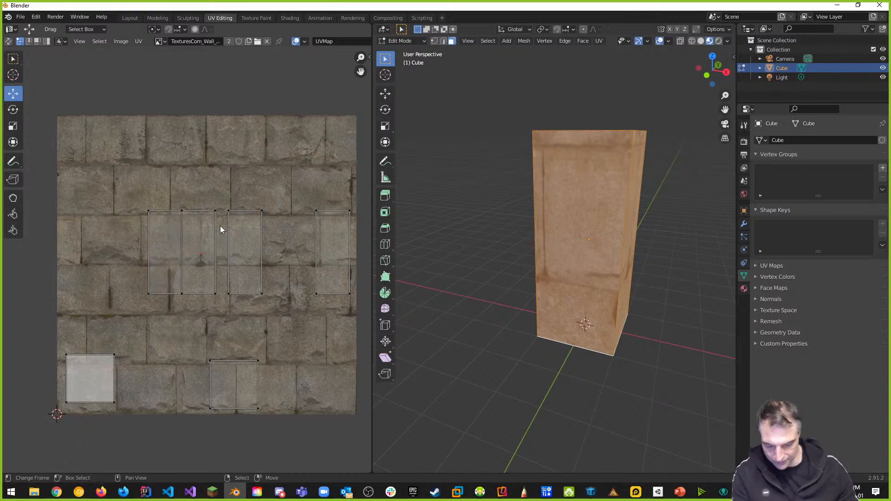
{"action": "key", "text": "b"}
{"action": "left_click_drag", "start_coordinate": [220, 201], "coordinate": [280, 321]}
{"action": "left_click_drag", "start_coordinate": [282, 254], "coordinate": [269, 253]}
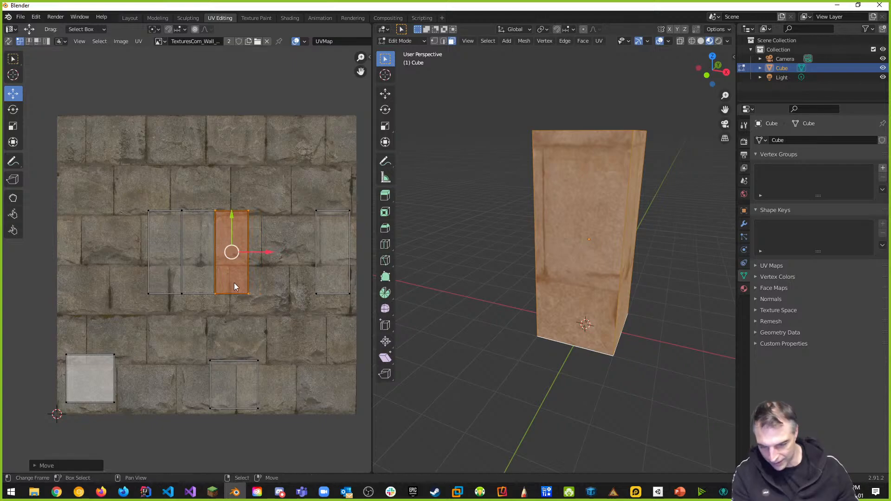
{"action": "scroll", "coordinate": [234, 279], "scroll_direction": "up", "scroll_amount": 4}
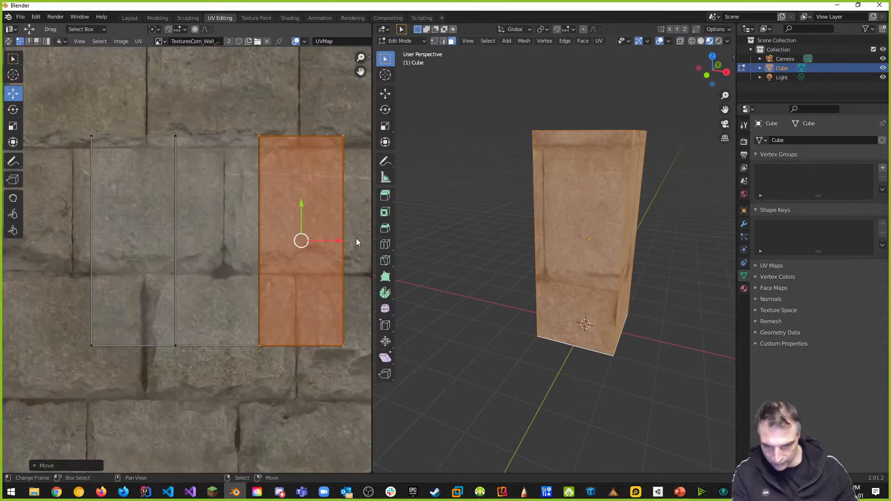
{"action": "left_click_drag", "start_coordinate": [338, 239], "coordinate": [339, 239]}
Select the far-right side island and move it horizontally against the third island to complete the strip of four sides
{"action": "scroll", "coordinate": [282, 297], "scroll_direction": "down", "scroll_amount": 5}
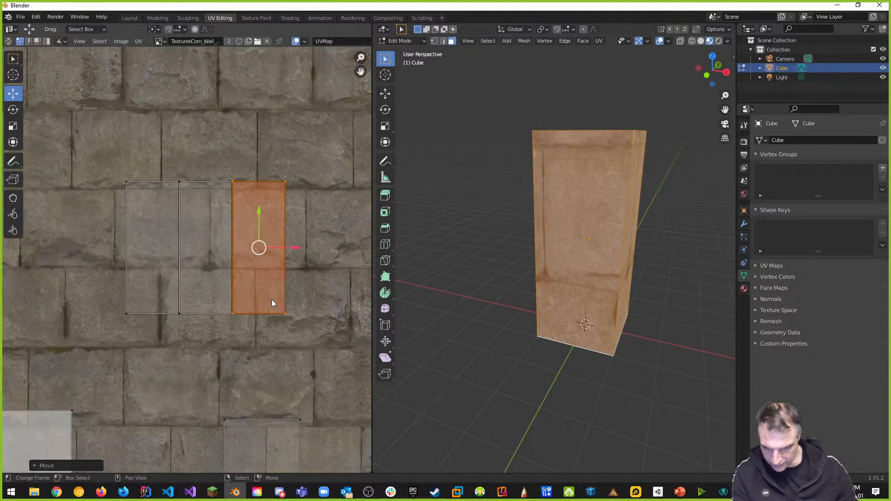
{"action": "middle_click_drag", "start_coordinate": [313, 280], "coordinate": [241, 281]}
{"action": "scroll", "coordinate": [264, 255], "scroll_direction": "up", "scroll_amount": 1}
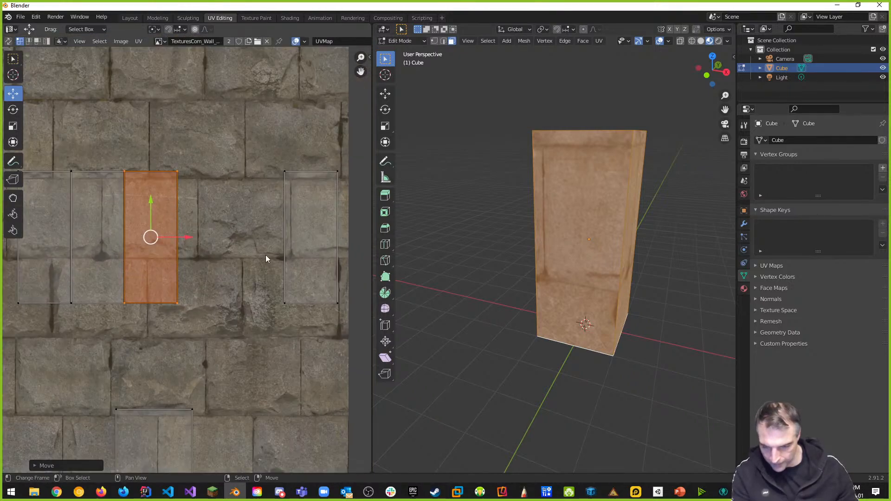
{"action": "left_click", "coordinate": [224, 149]}
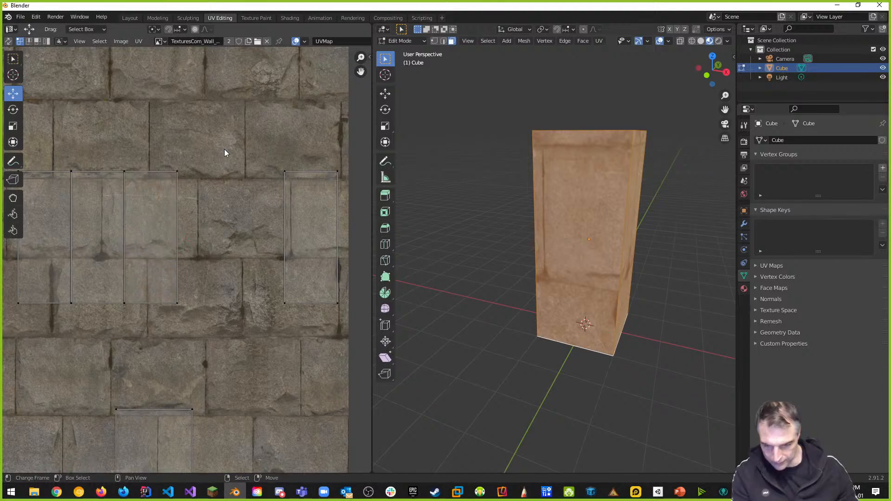
{"action": "key", "text": "b"}
{"action": "left_click_drag", "start_coordinate": [272, 165], "coordinate": [344, 321]}
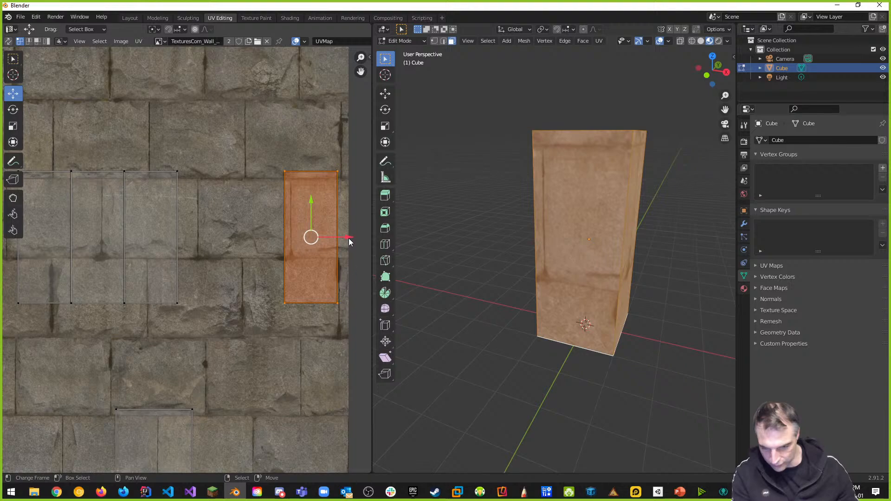
{"action": "left_click", "coordinate": [100, 41]}
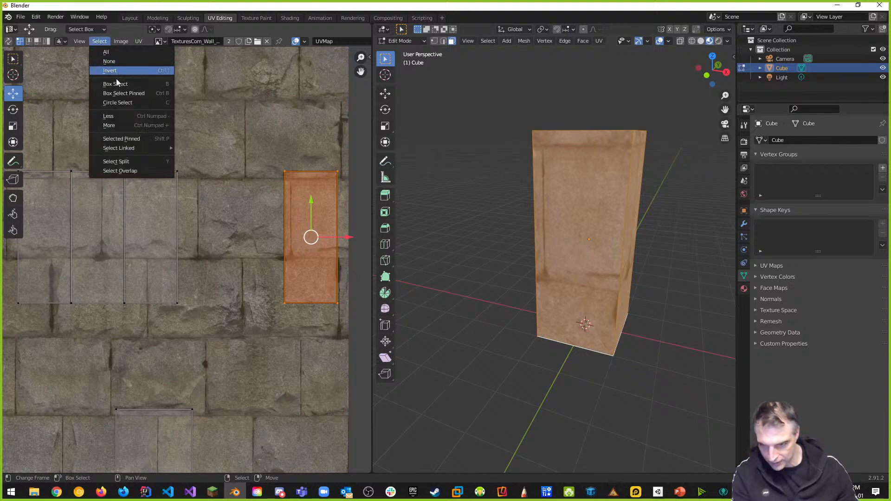
{"action": "left_click_drag", "start_coordinate": [349, 238], "coordinate": [241, 235]}
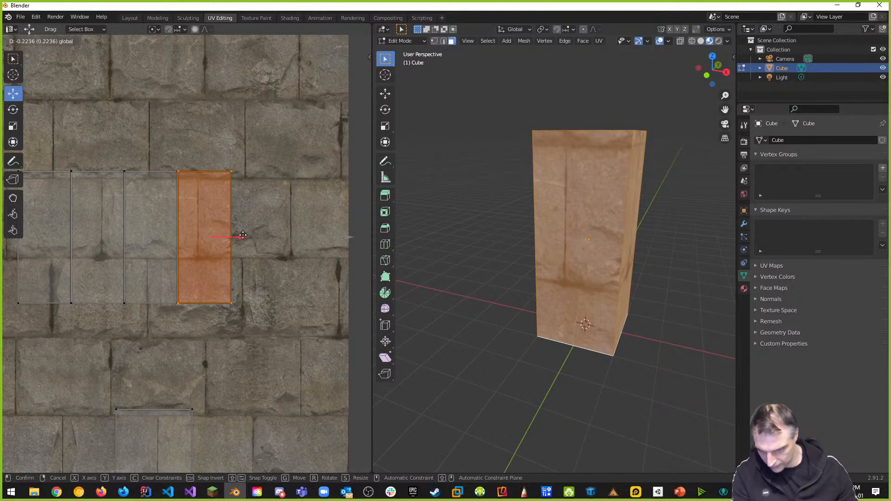
{"action": "left_click", "coordinate": [237, 235]}
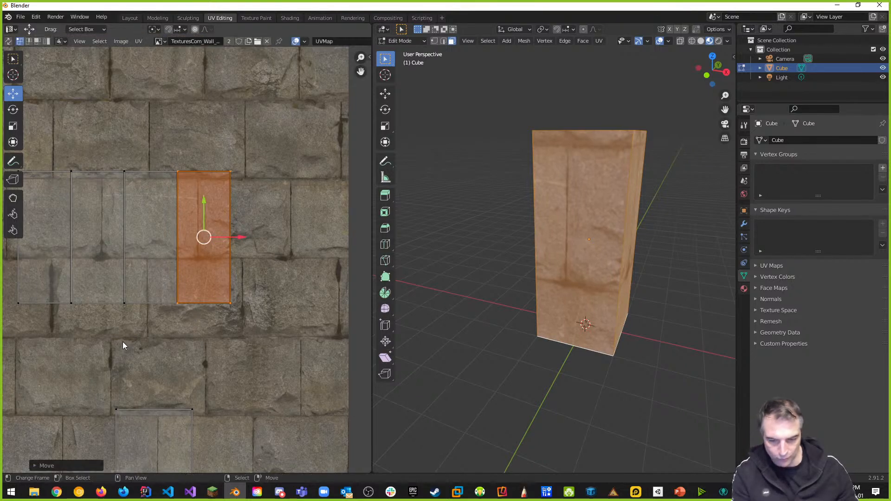
Identify the top face's UV island and move it directly above the second side island, aligned with that island's left edge
{"action": "middle_click_drag", "start_coordinate": [226, 140], "coordinate": [316, 152]}
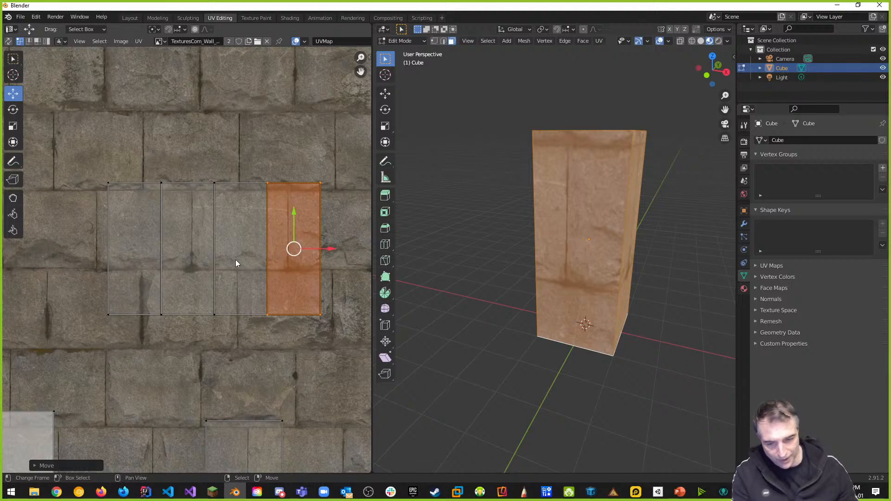
{"action": "key", "text": "alt+a"}
{"action": "key", "text": "Home"}
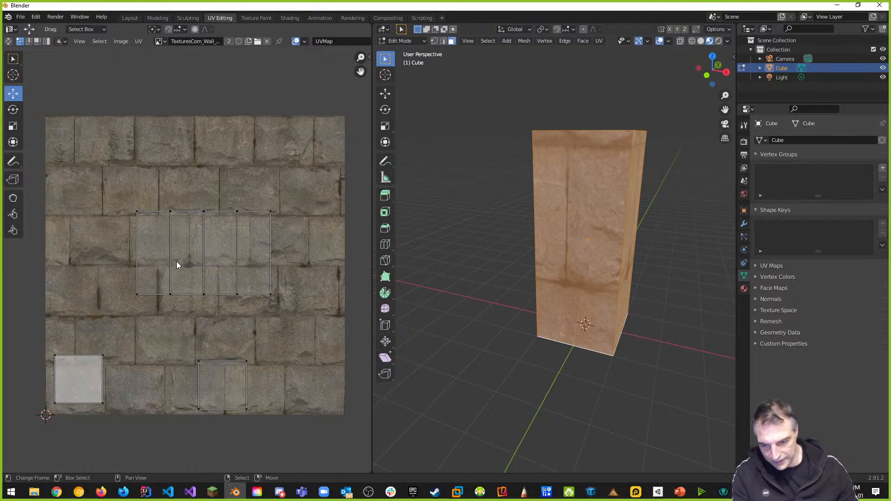
{"action": "middle_click_drag", "start_coordinate": [548, 321], "coordinate": [673, 297]}
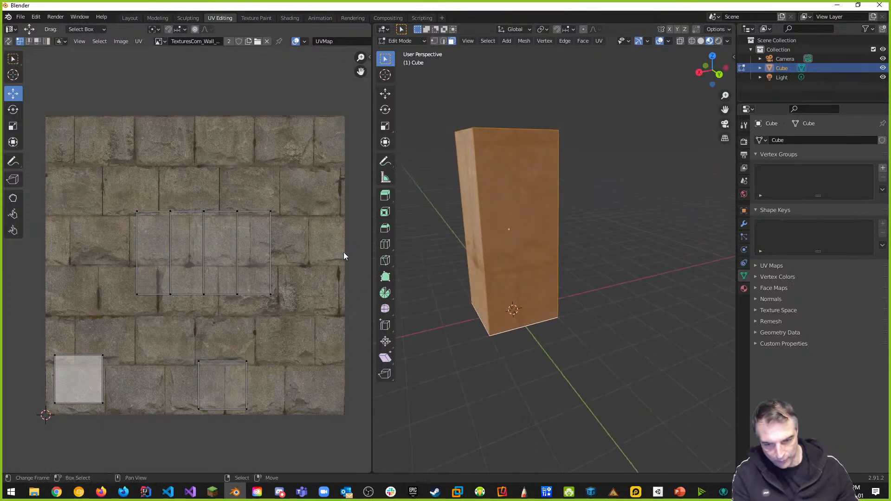
{"action": "middle_click_drag", "start_coordinate": [586, 261], "coordinate": [648, 274]}
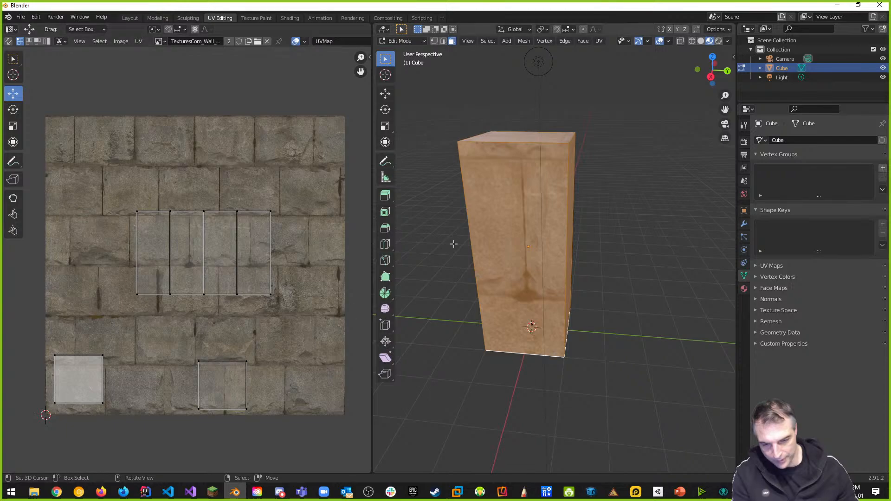
{"action": "left_click", "coordinate": [525, 136]}
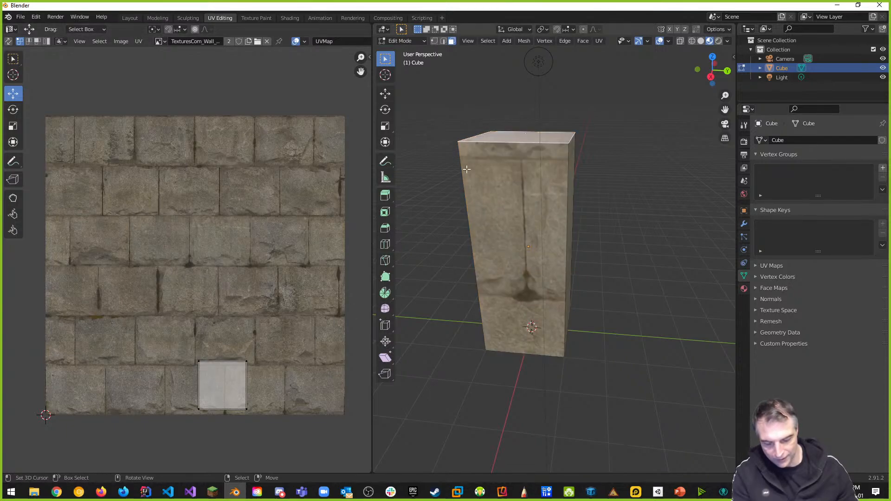
{"action": "key", "text": "alt+a"}
{"action": "key", "text": "a"}
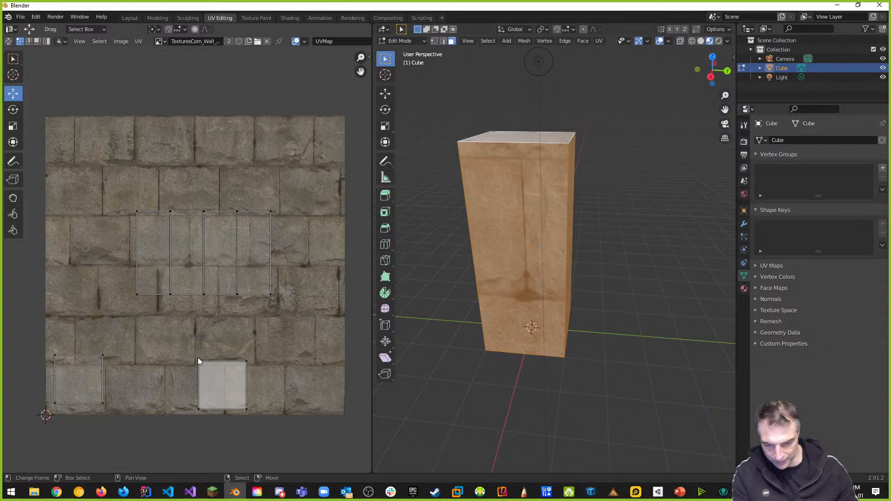
{"action": "key", "text": "b"}
{"action": "left_click_drag", "start_coordinate": [188, 352], "coordinate": [266, 412]}
{"action": "left_click_drag", "start_coordinate": [227, 346], "coordinate": [214, 182]}
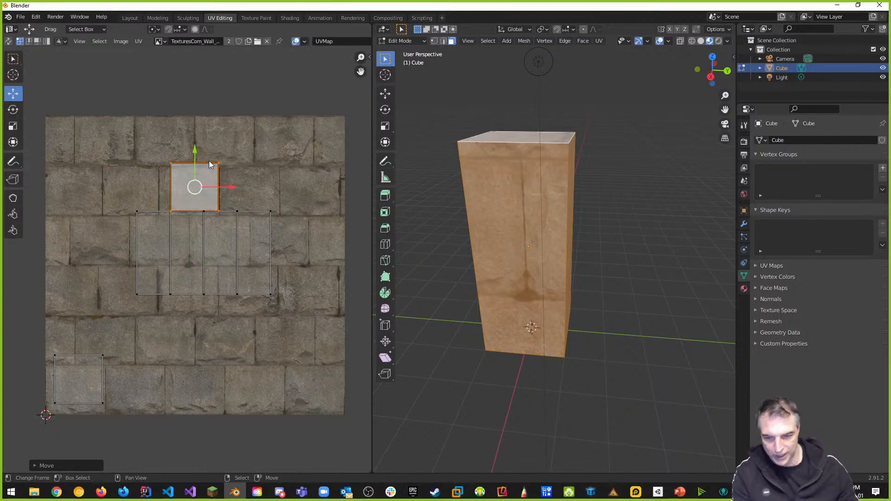
Display the UV vertex coordinates and move the top face's island up to Y 0.783, leaving a gap above the side strip
{"action": "scroll", "coordinate": [209, 161], "scroll_direction": "up", "scroll_amount": 2}
{"action": "middle_click_drag", "start_coordinate": [215, 150], "coordinate": [222, 234]}
{"action": "scroll", "coordinate": [227, 255], "scroll_direction": "up", "scroll_amount": 2}
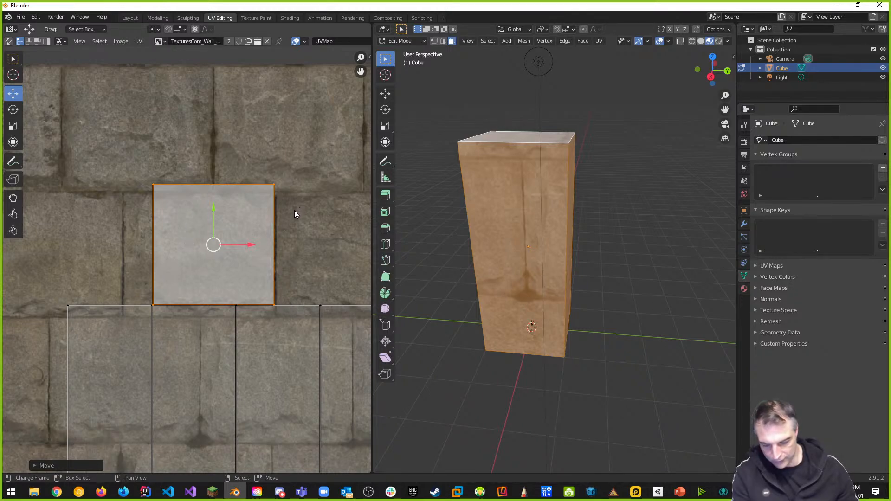
{"action": "key", "text": "n"}
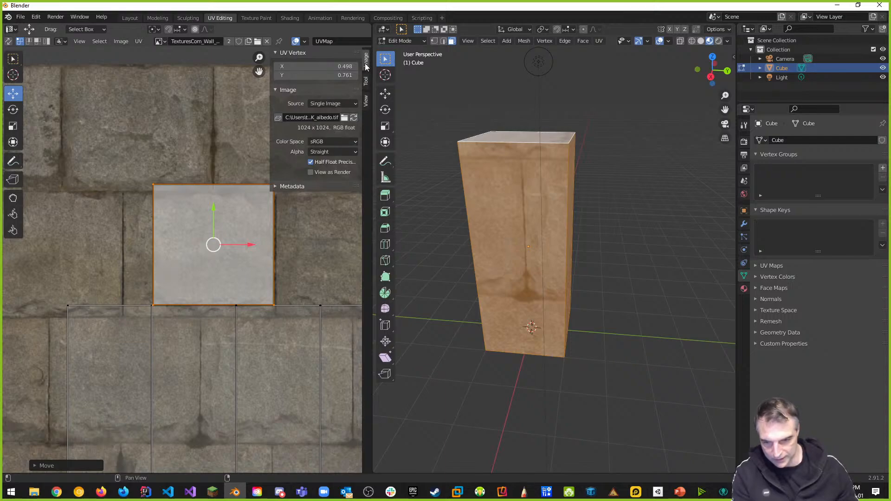
{"action": "scroll", "coordinate": [293, 234], "scroll_direction": "down", "scroll_amount": 1}
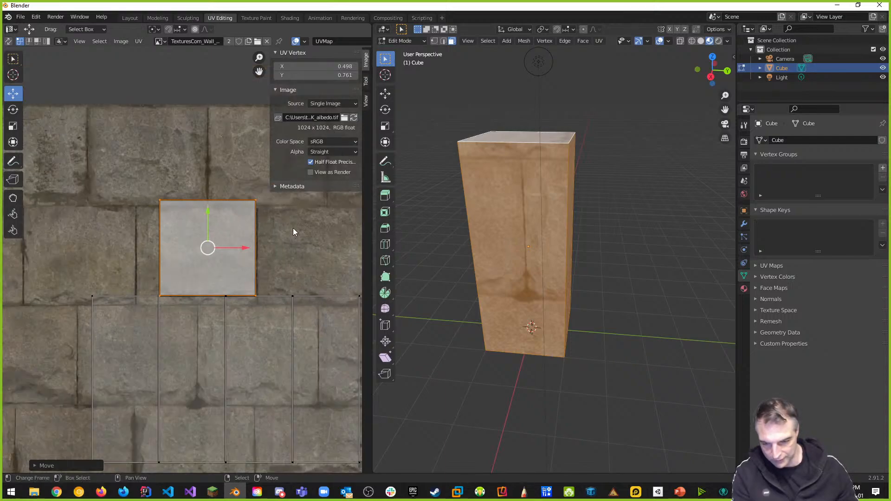
{"action": "middle_click_drag", "start_coordinate": [294, 227], "coordinate": [270, 232]}
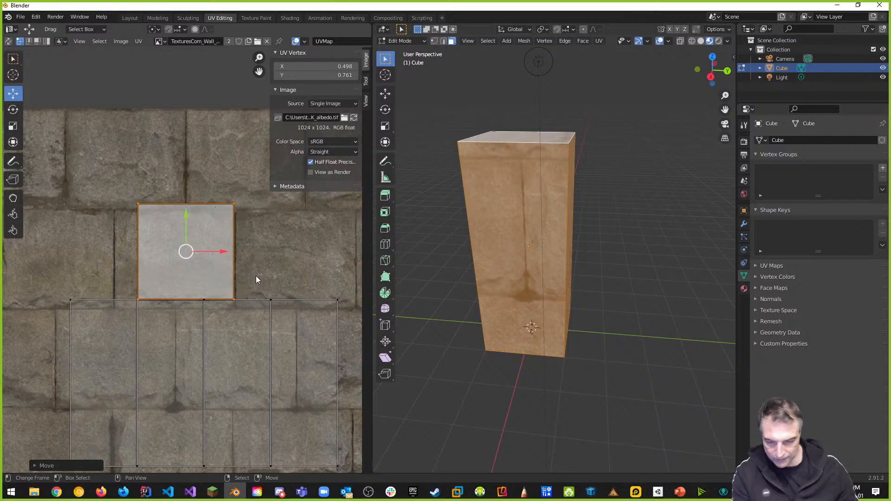
{"action": "left_click_drag", "start_coordinate": [191, 222], "coordinate": [192, 207]}
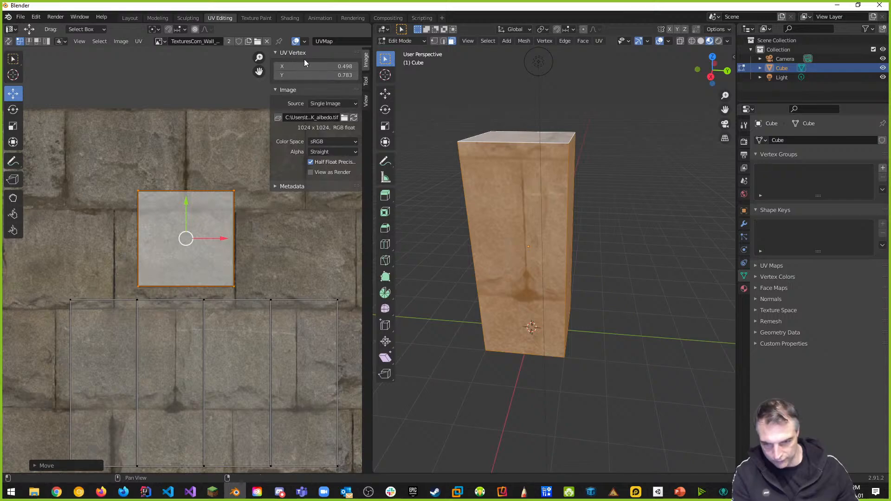
Select the top island's two right-hand vertices and move them left to X 0.529, matching the side island's width
{"action": "left_click", "coordinate": [236, 237]}
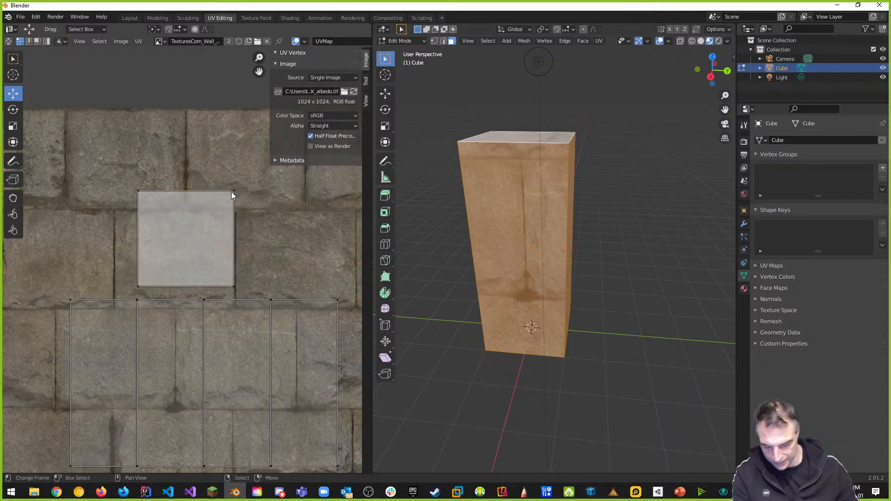
{"action": "left_click_drag", "start_coordinate": [222, 180], "coordinate": [248, 292]}
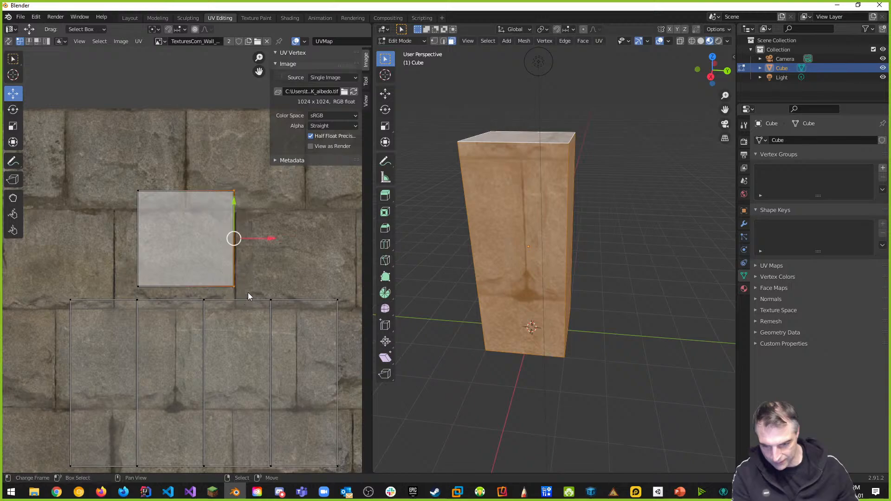
{"action": "left_click_drag", "start_coordinate": [268, 238], "coordinate": [232, 231]}
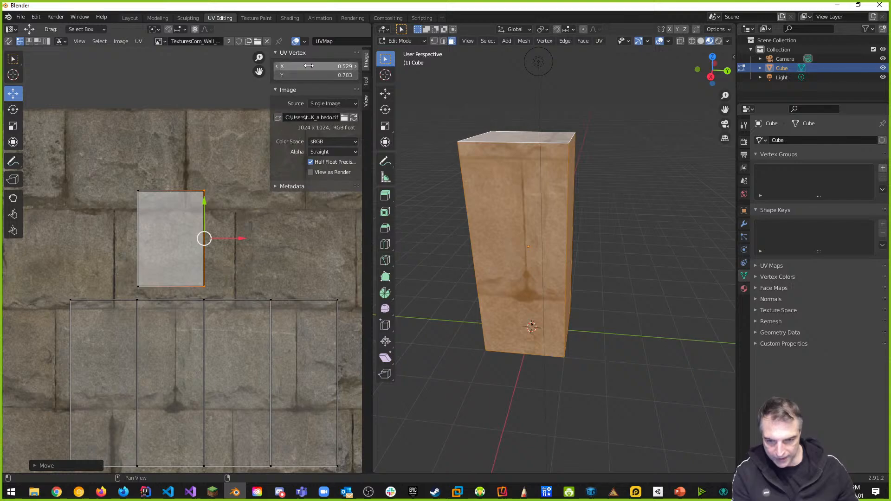
{"action": "left_click_drag", "start_coordinate": [314, 66], "coordinate": [349, 66]}
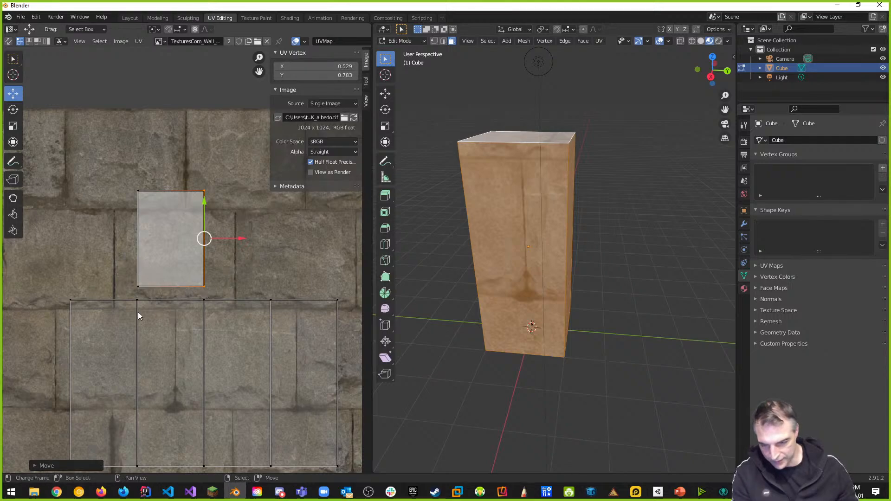
{"action": "scroll", "coordinate": [132, 310], "scroll_direction": "down", "scroll_amount": 2}
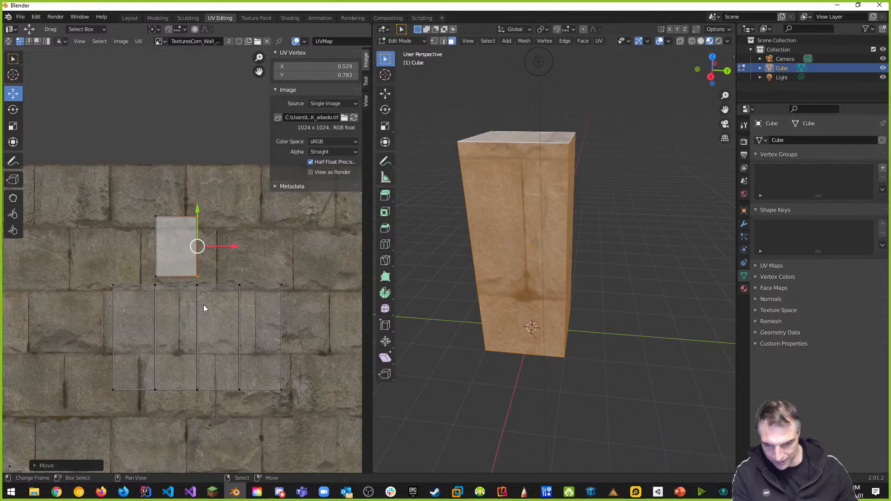
Select the leftmost side island's vertices to check their UV coordinates, and clear the selection
{"action": "key", "text": "b"}
{"action": "left_click_drag", "start_coordinate": [106, 273], "coordinate": [160, 405]}
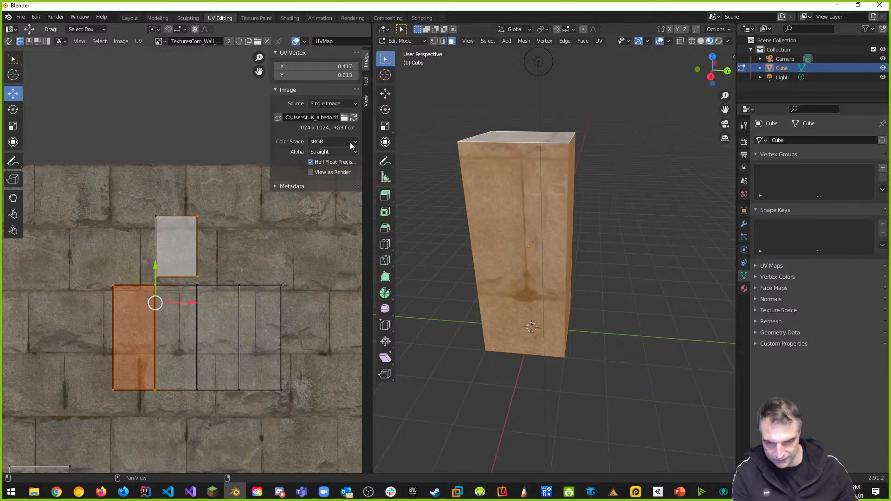
{"action": "scroll", "coordinate": [246, 260], "scroll_direction": "up", "scroll_amount": 3}
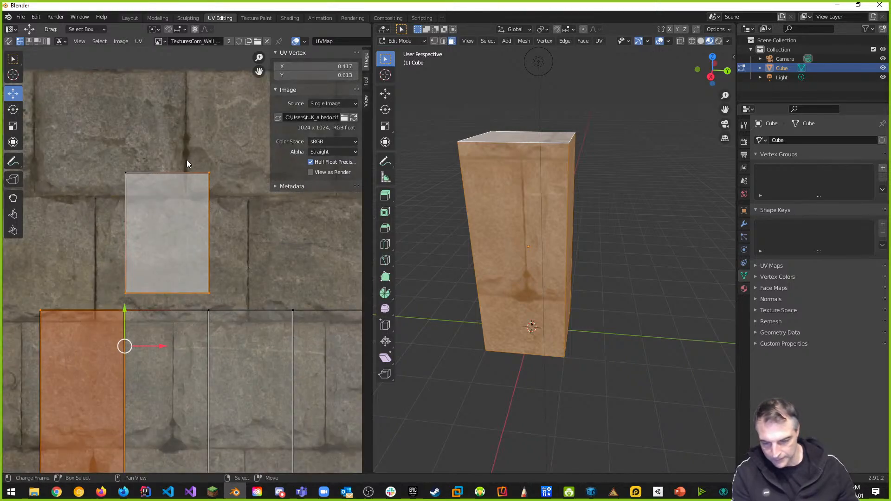
{"action": "scroll", "coordinate": [186, 160], "scroll_direction": "down", "scroll_amount": 1}
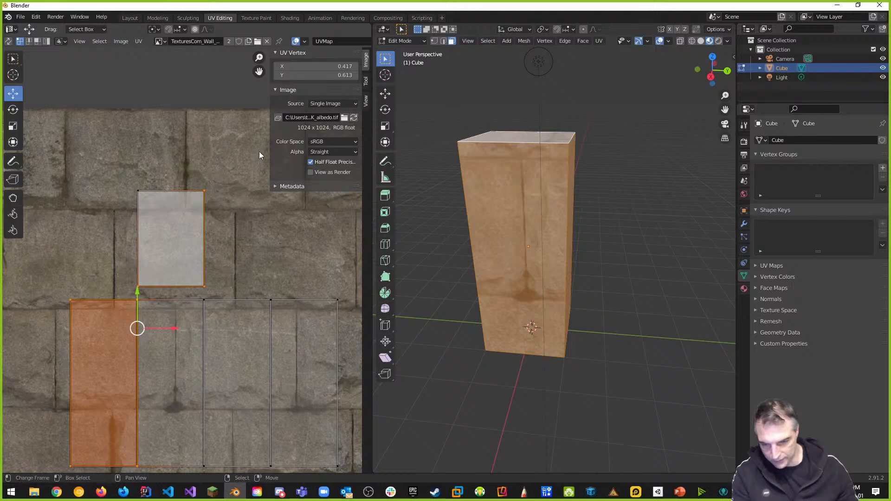
{"action": "left_click", "coordinate": [203, 176]}
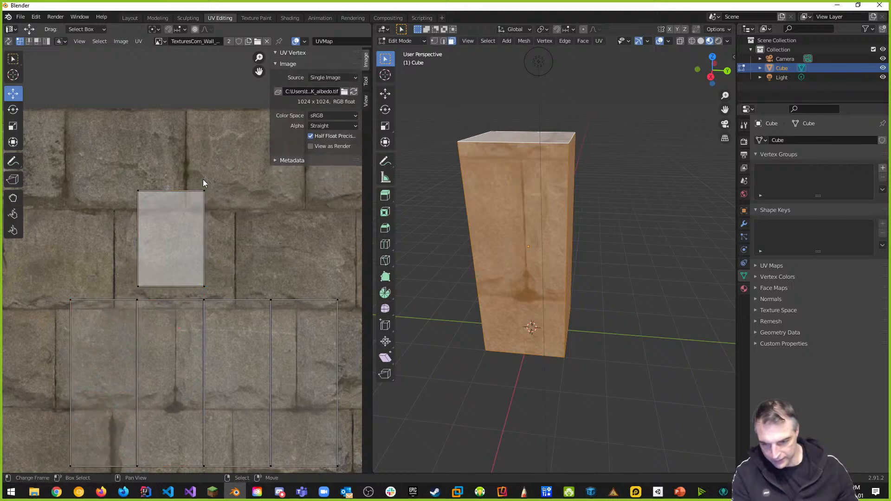
Try setting the whole top island's Y coordinate to 0.474, and undo the change
{"action": "key", "text": "b"}
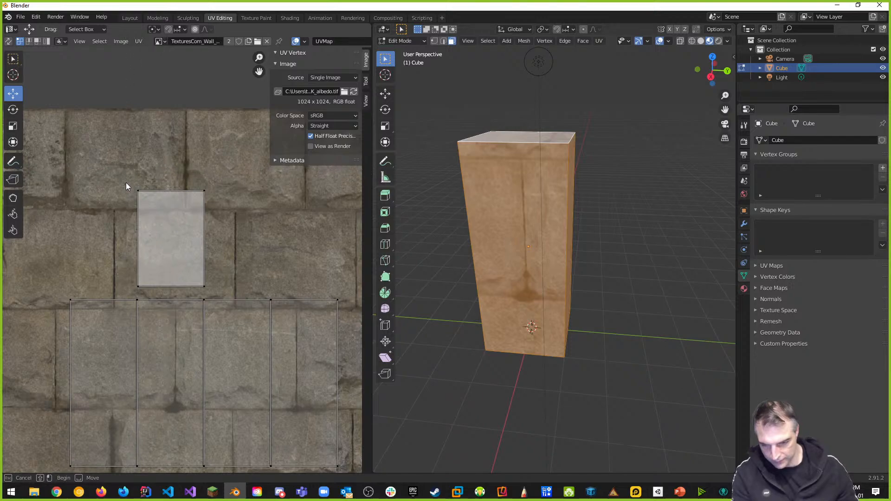
{"action": "left_click_drag", "start_coordinate": [125, 180], "coordinate": [223, 293]}
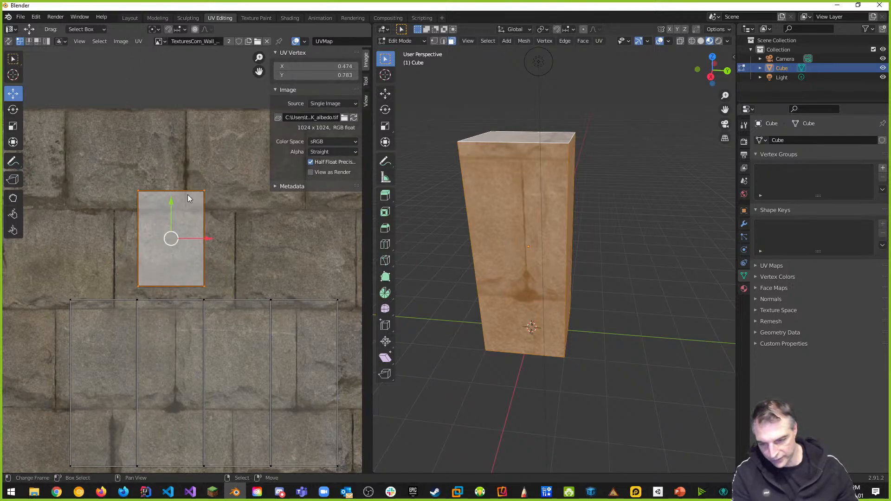
{"action": "left_click", "coordinate": [347, 75]}
{"action": "type", "text": "0"}
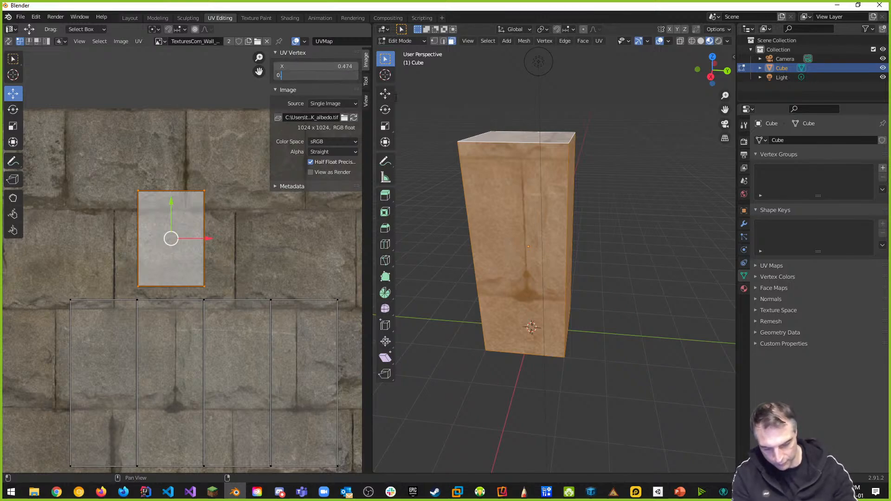
{"action": "type", "text": ".474"}
{"action": "key", "text": "Return"}
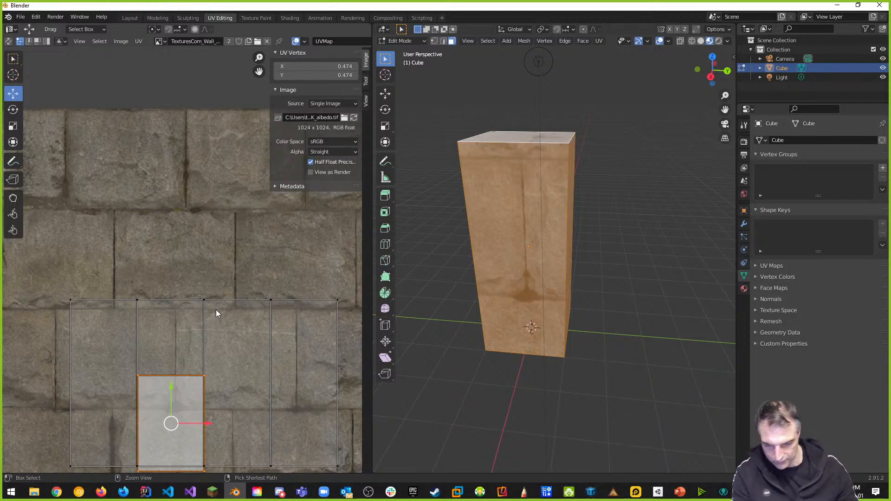
{"action": "key", "text": "ctrl+z"}
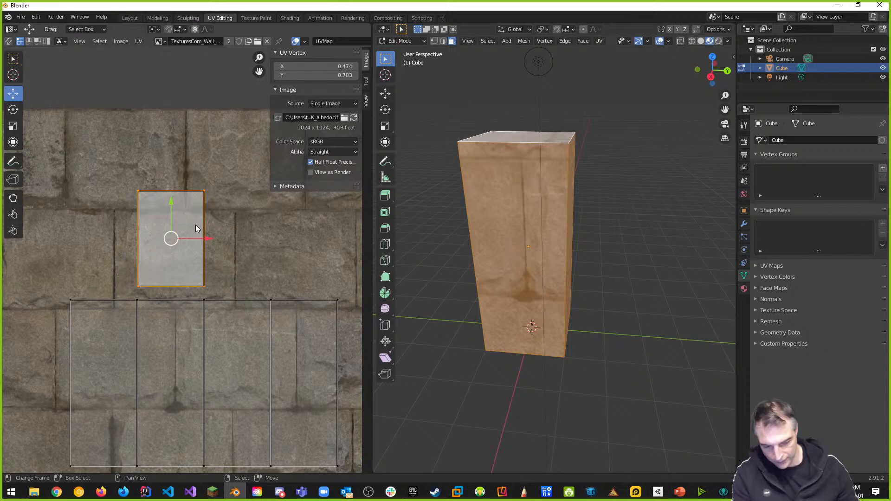
Try rotating the top face's UV island about its centre, and cancel the rotation
{"action": "left_click", "coordinate": [13, 109]}
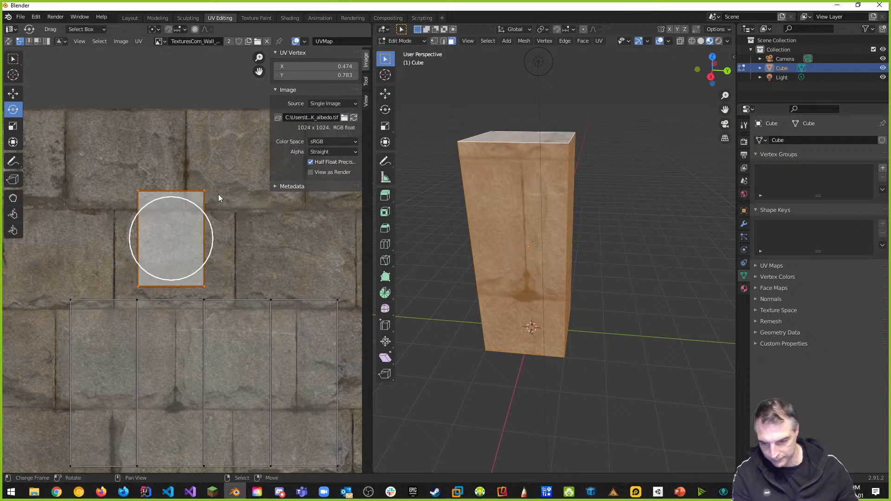
{"action": "middle_click_drag", "start_coordinate": [218, 194], "coordinate": [220, 184]}
{"action": "key", "text": "alt+a"}
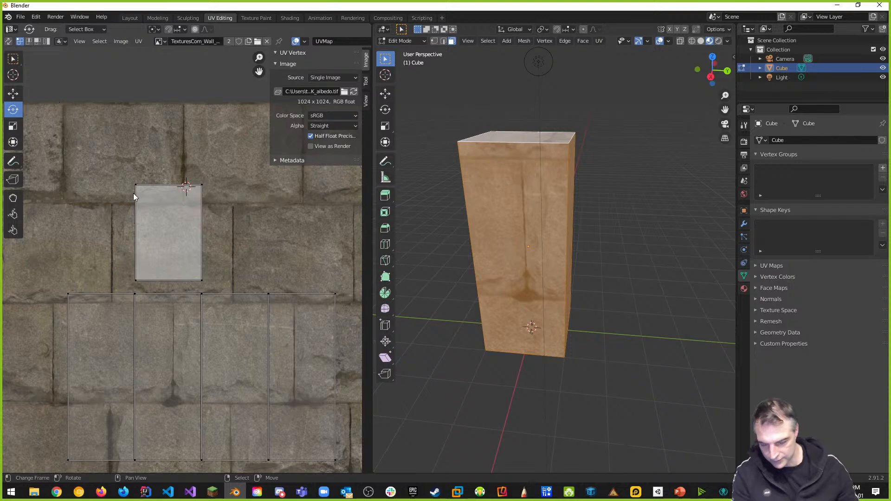
{"action": "key", "text": "a"}
{"action": "key", "text": "alt+a"}
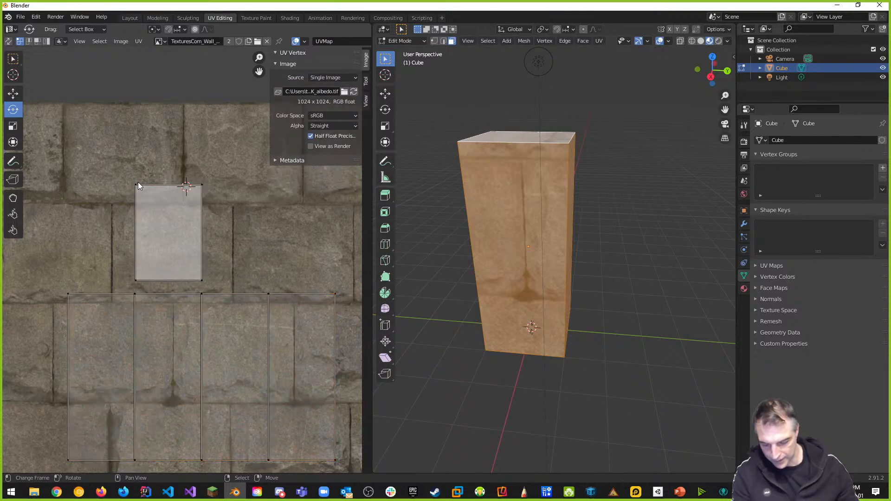
{"action": "key", "text": "b"}
{"action": "left_click_drag", "start_coordinate": [133, 181], "coordinate": [237, 287]}
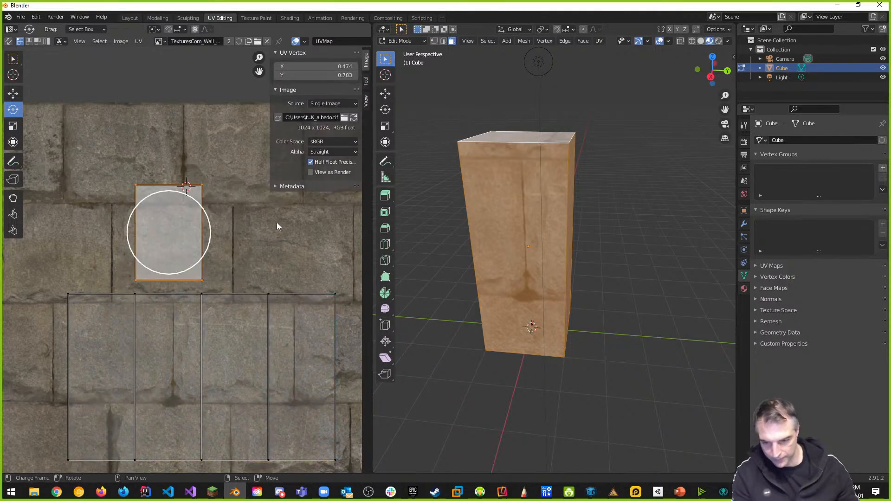
{"action": "key", "text": "r"}
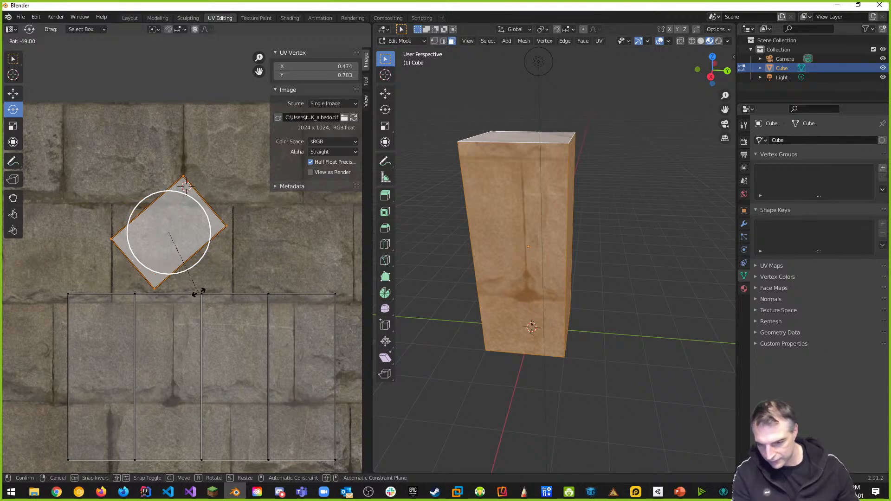
{"action": "right_click", "coordinate": [231, 246]}
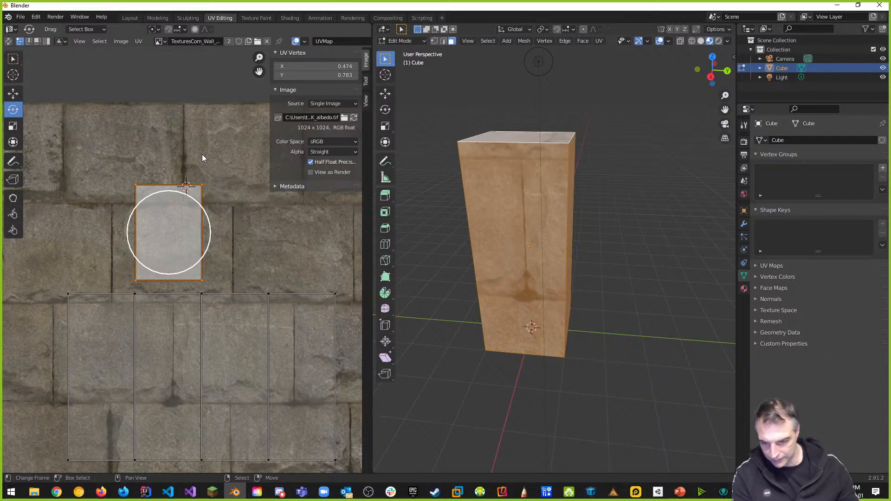
Place the 2D cursor away from the top island and move the island's two upper vertices down to Y 0.817
{"action": "right_click", "coordinate": [75, 117], "text": "shift"}
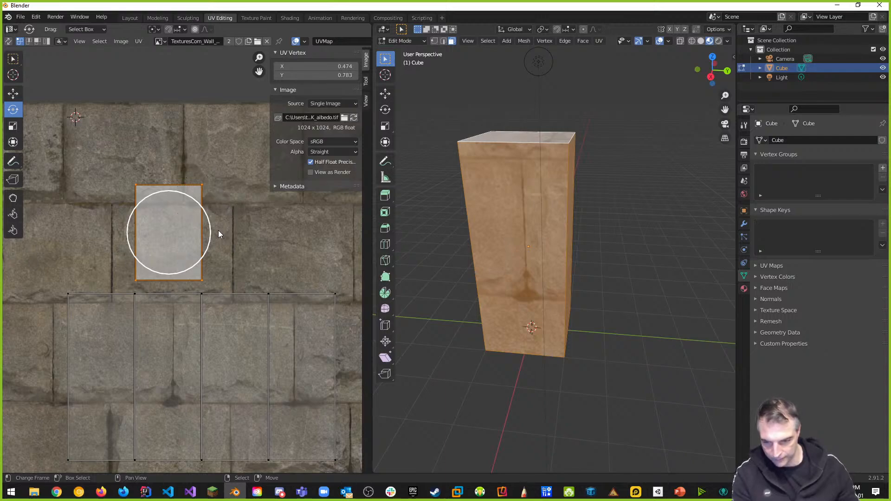
{"action": "left_click", "coordinate": [21, 94]}
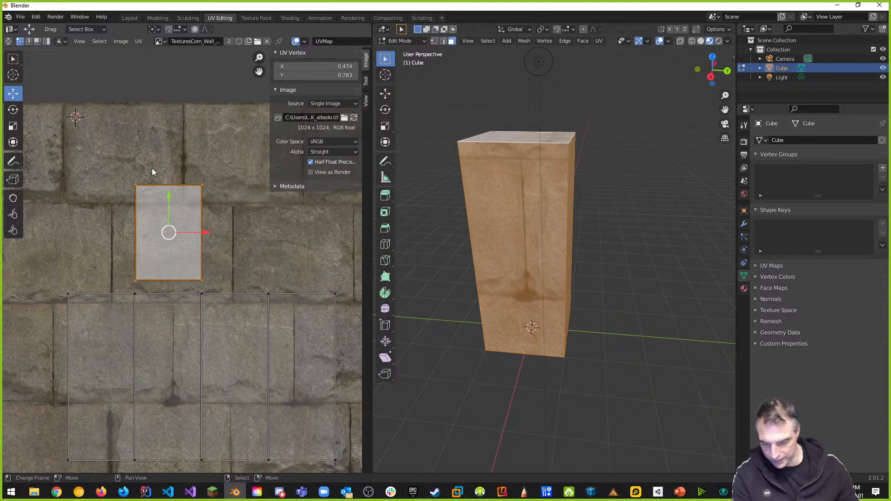
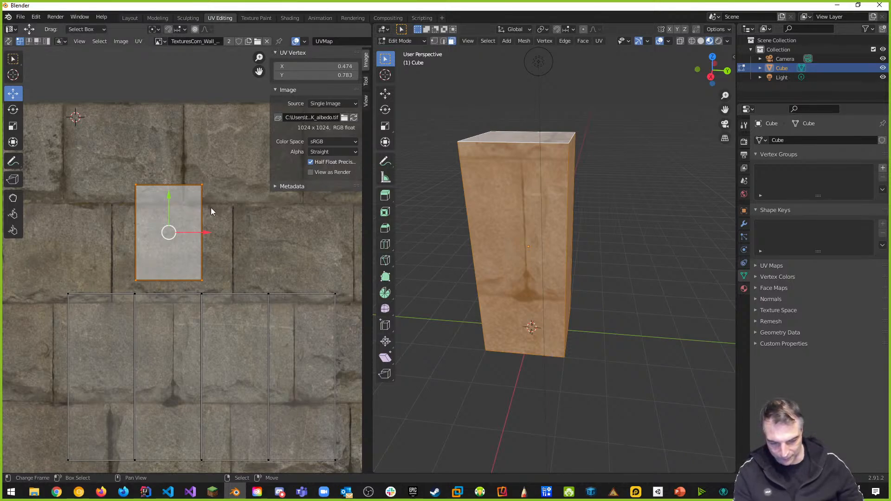
{"action": "key", "text": "b"}
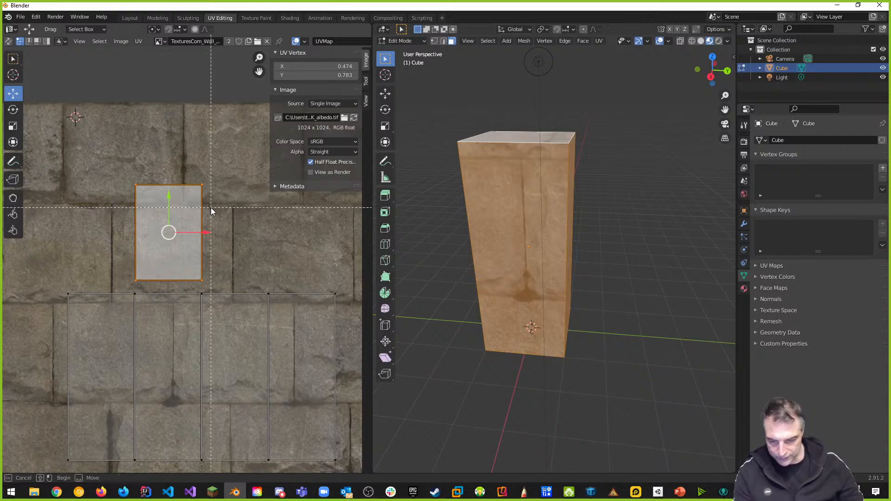
{"action": "key", "text": "Escape"}
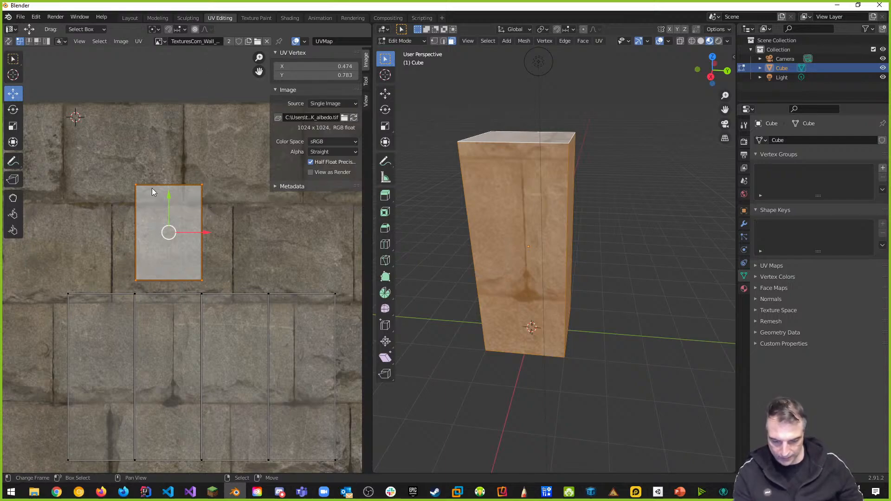
{"action": "key", "text": "alt+a"}
{"action": "left_click_drag", "start_coordinate": [134, 178], "coordinate": [226, 207]}
{"action": "left_click_drag", "start_coordinate": [169, 149], "coordinate": [167, 173]}
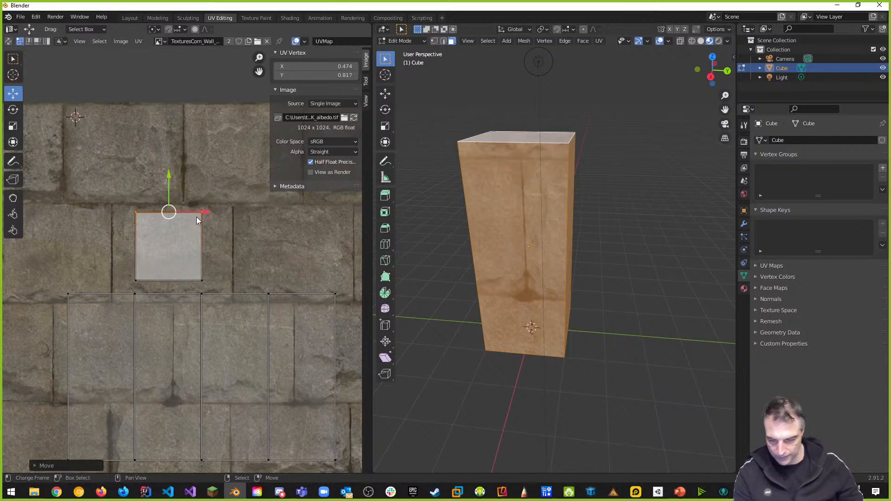
Select the whole top island and move it down against the second side island, to X 0.473, Y 0.738
{"action": "left_click_drag", "start_coordinate": [119, 196], "coordinate": [215, 289]}
{"action": "left_click_drag", "start_coordinate": [170, 209], "coordinate": [169, 220]}
{"action": "left_click_drag", "start_coordinate": [207, 261], "coordinate": [206, 259]}
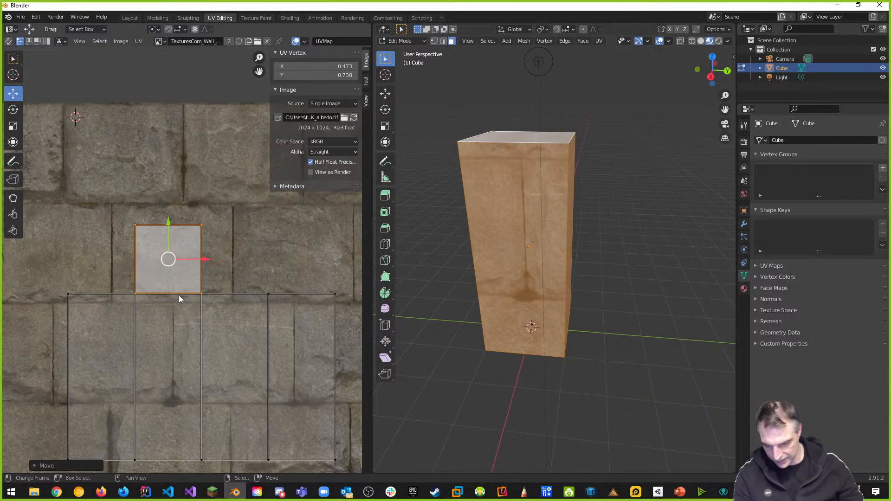
Select the bottom face's separate UV island and move it directly above the top island, to X 0.475, Y 0.870
{"action": "middle_click_drag", "start_coordinate": [198, 300], "coordinate": [205, 115]}
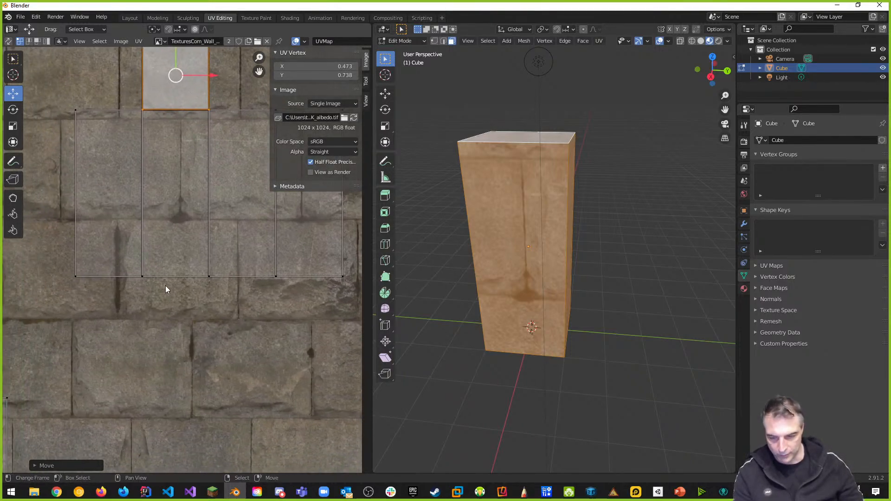
{"action": "scroll", "coordinate": [165, 285], "scroll_direction": "down", "scroll_amount": 4}
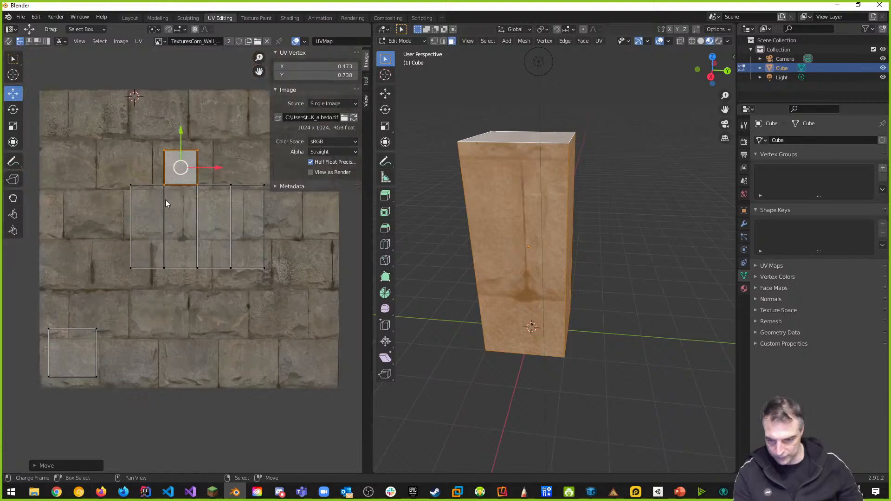
{"action": "left_click", "coordinate": [77, 358]}
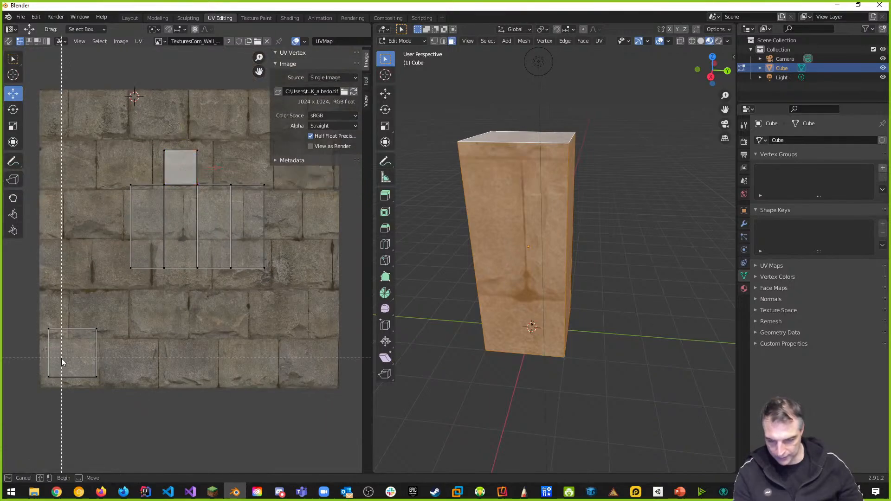
{"action": "left_click_drag", "start_coordinate": [40, 323], "coordinate": [117, 387]}
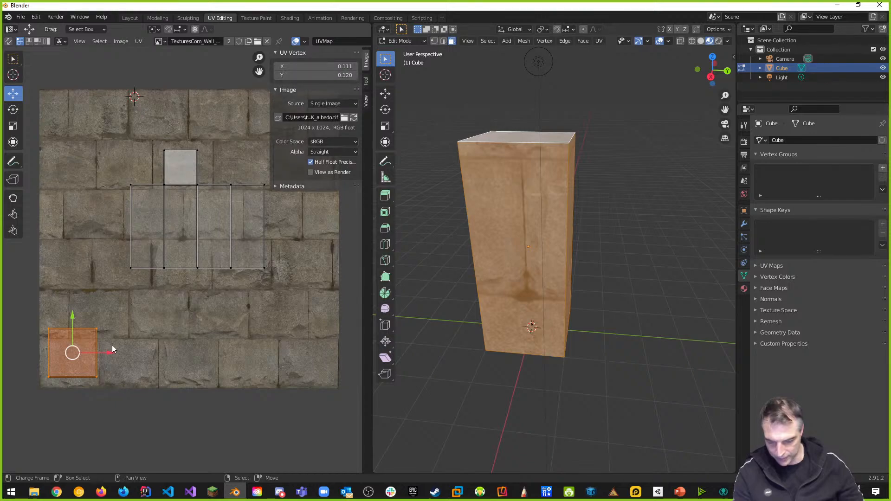
{"action": "left_click_drag", "start_coordinate": [72, 315], "coordinate": [72, 90]}
{"action": "left_click_drag", "start_coordinate": [111, 132], "coordinate": [205, 186]}
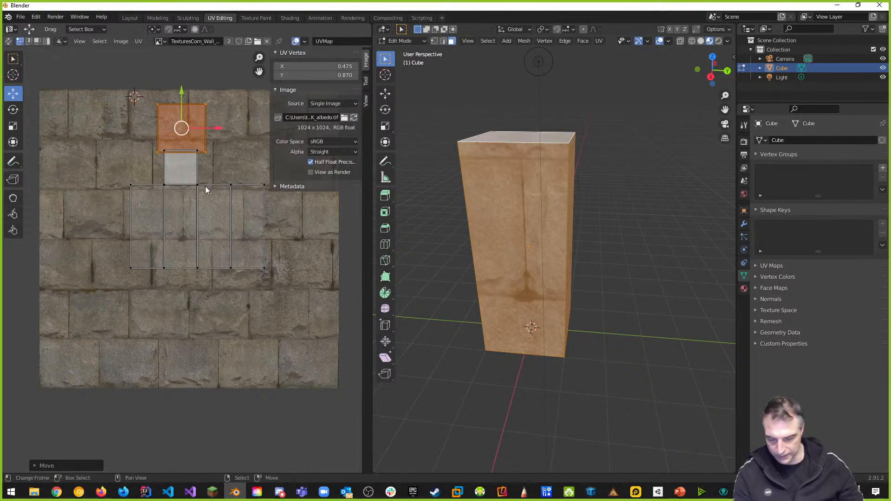
Move the bottom face's island to X 0.498, Y 0.880, aligning its left edge with the top island and leaving a small gap
{"action": "middle_click_drag", "start_coordinate": [205, 186], "coordinate": [212, 254]}
{"action": "scroll", "coordinate": [207, 258], "scroll_direction": "up", "scroll_amount": 1}
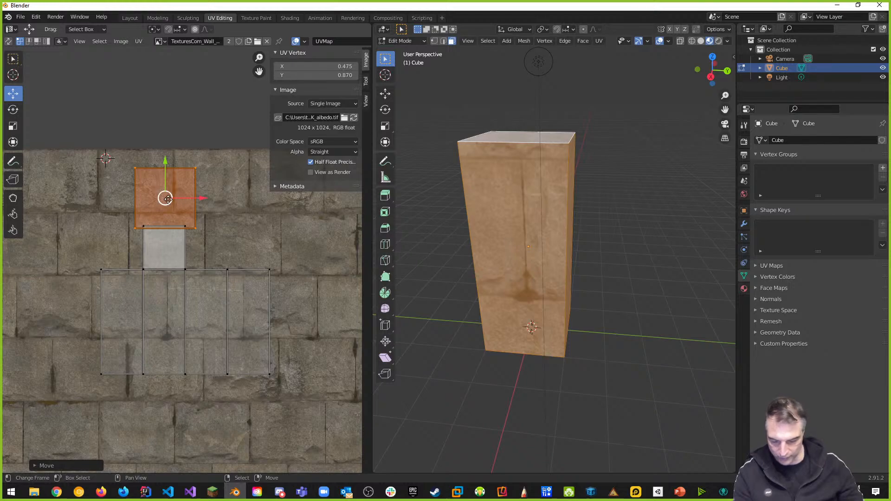
{"action": "scroll", "coordinate": [167, 198], "scroll_direction": "up", "scroll_amount": 2}
{"action": "middle_click_drag", "start_coordinate": [175, 205], "coordinate": [210, 265]}
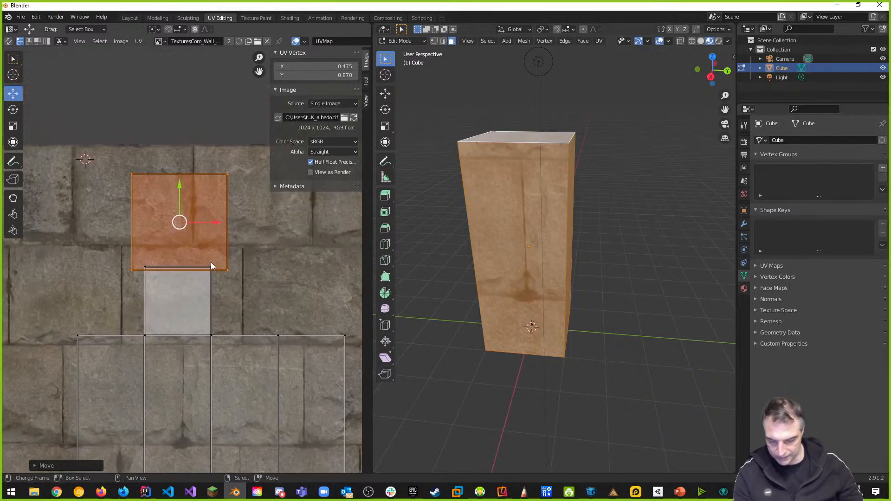
{"action": "left_click_drag", "start_coordinate": [182, 186], "coordinate": [235, 193]}
{"action": "scroll", "coordinate": [177, 250], "scroll_direction": "up", "scroll_amount": 3}
{"action": "scroll", "coordinate": [199, 213], "scroll_direction": "down", "scroll_amount": 1}
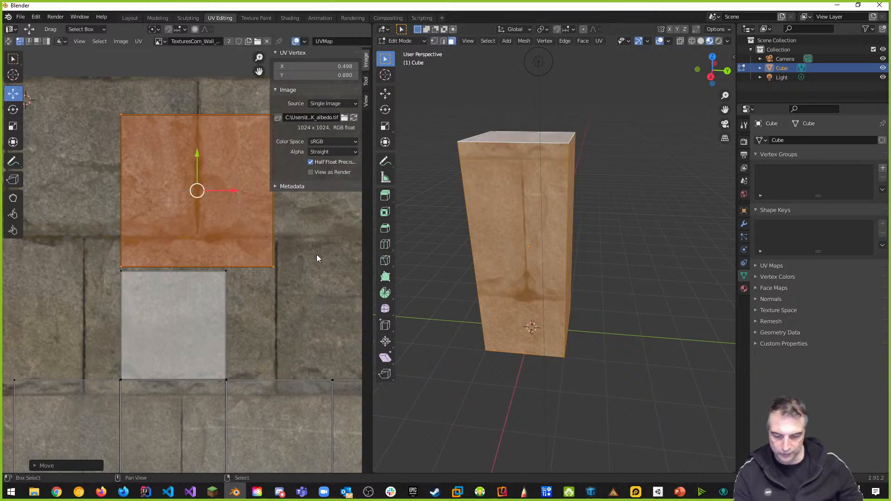
Select the two right vertices of the bottom face's UV island and move them left to match the top island's width
{"action": "middle_click_drag", "start_coordinate": [316, 255], "coordinate": [248, 265]}
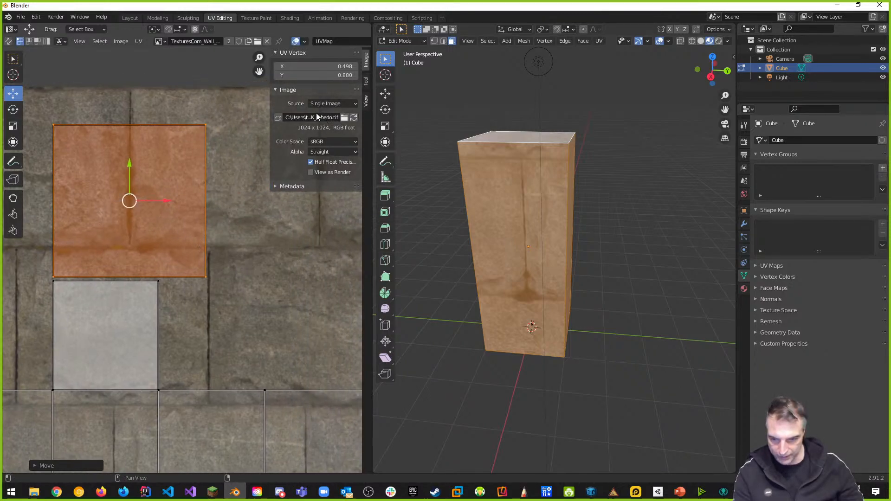
{"action": "key", "text": "n"}
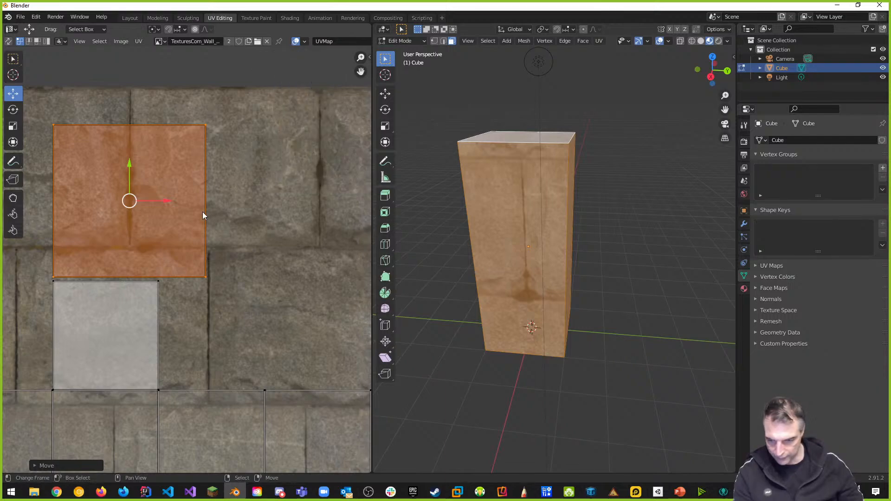
{"action": "left_click", "coordinate": [224, 239]}
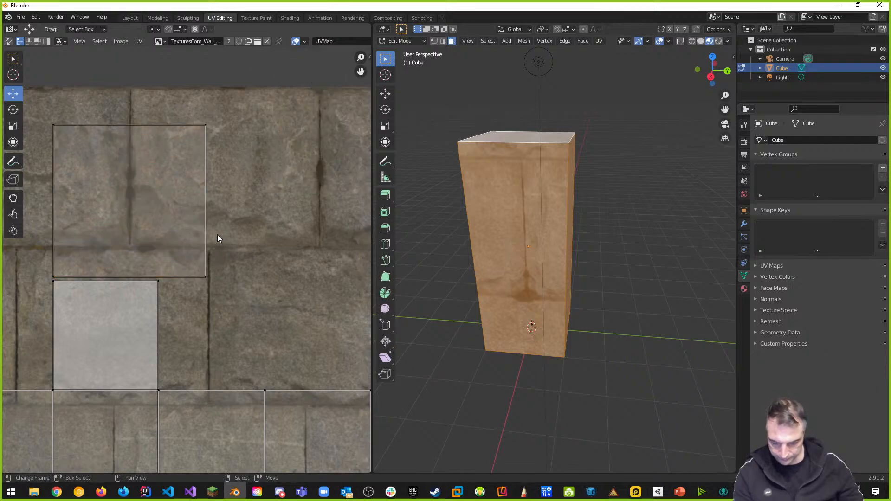
{"action": "key", "text": "n"}
{"action": "key", "text": "n"}
{"action": "key", "text": "b"}
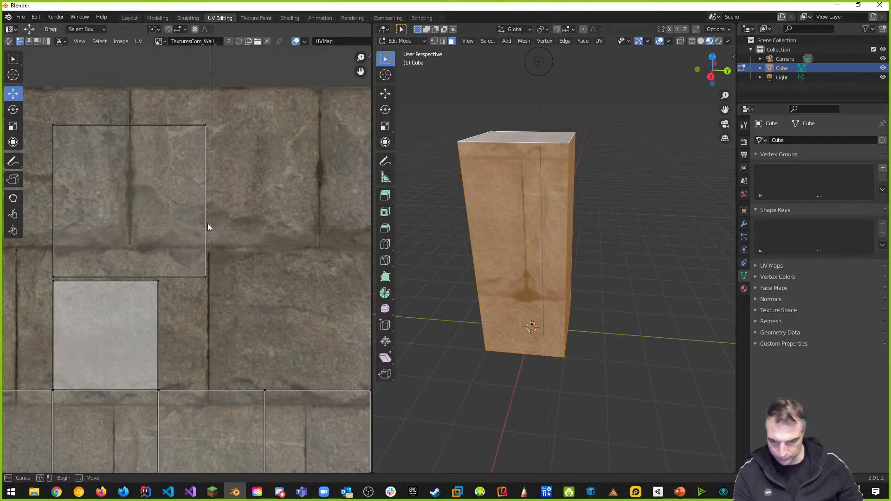
{"action": "left_click_drag", "start_coordinate": [187, 103], "coordinate": [229, 300]}
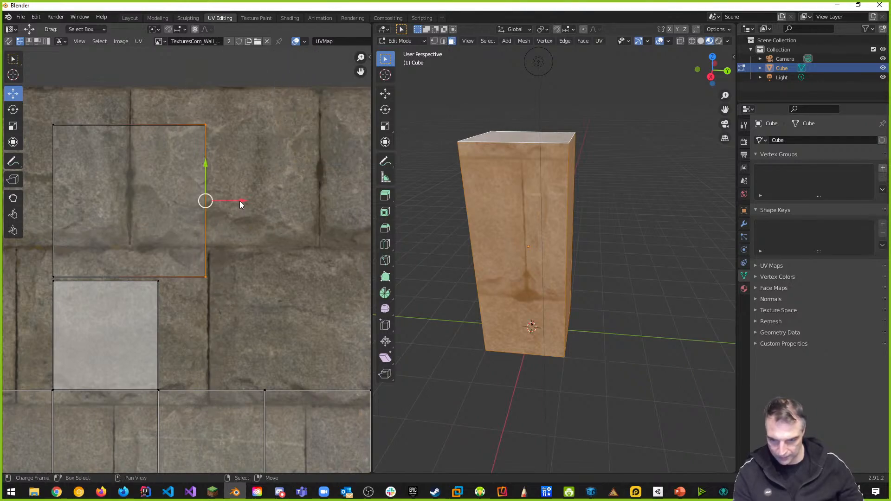
{"action": "left_click_drag", "start_coordinate": [241, 202], "coordinate": [195, 205]}
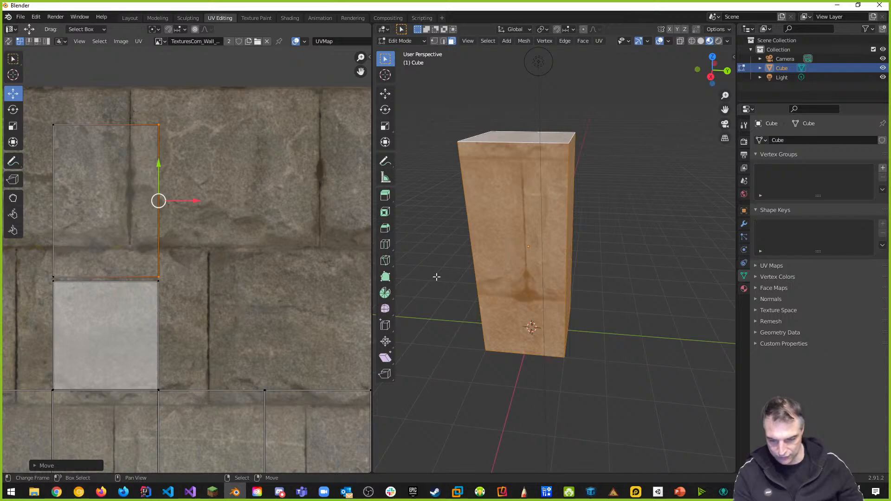
Isolate the pillar's bottom face to check which UV island belongs to it, and select all the faces again
{"action": "middle_click_drag", "start_coordinate": [525, 265], "coordinate": [520, 174]}
{"action": "left_click", "coordinate": [511, 257]}
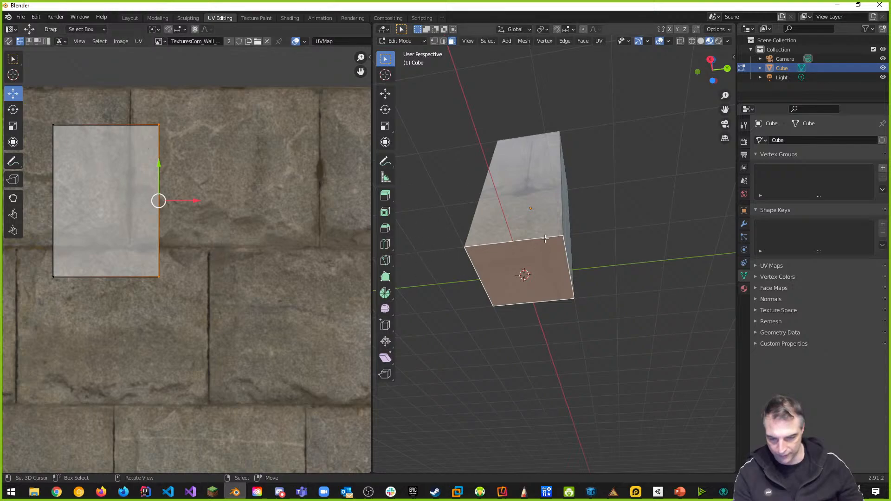
{"action": "key", "text": "alt+a"}
{"action": "key", "text": "a"}
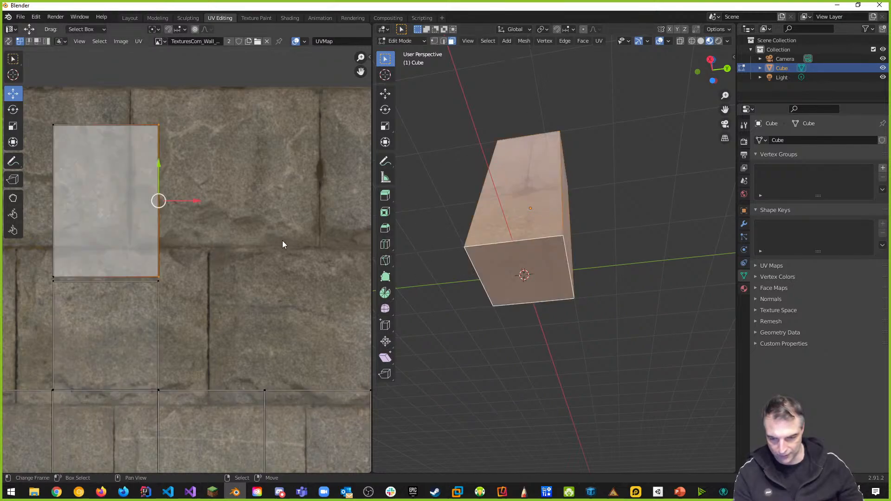
{"action": "middle_click_drag", "start_coordinate": [282, 243], "coordinate": [290, 260]}
{"action": "middle_click_drag", "start_coordinate": [578, 244], "coordinate": [596, 224]}
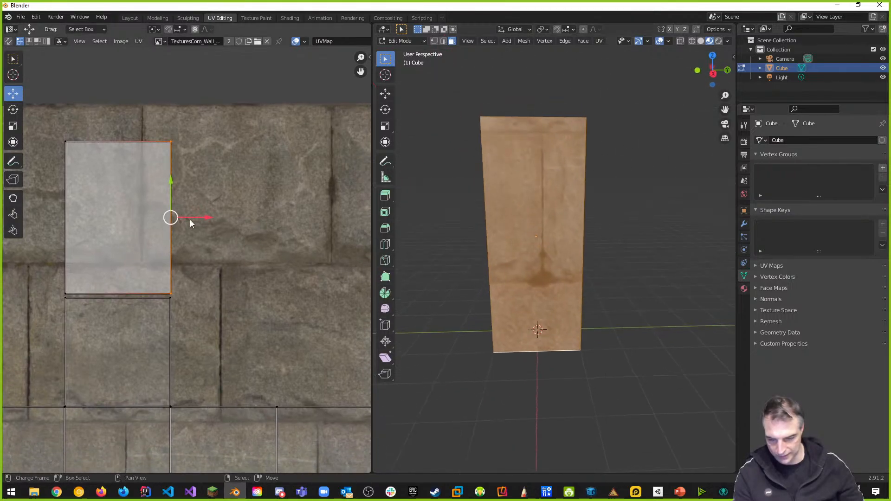
{"action": "scroll", "coordinate": [191, 224], "scroll_direction": "down", "scroll_amount": 1}
{"action": "middle_click_drag", "start_coordinate": [216, 221], "coordinate": [204, 173]}
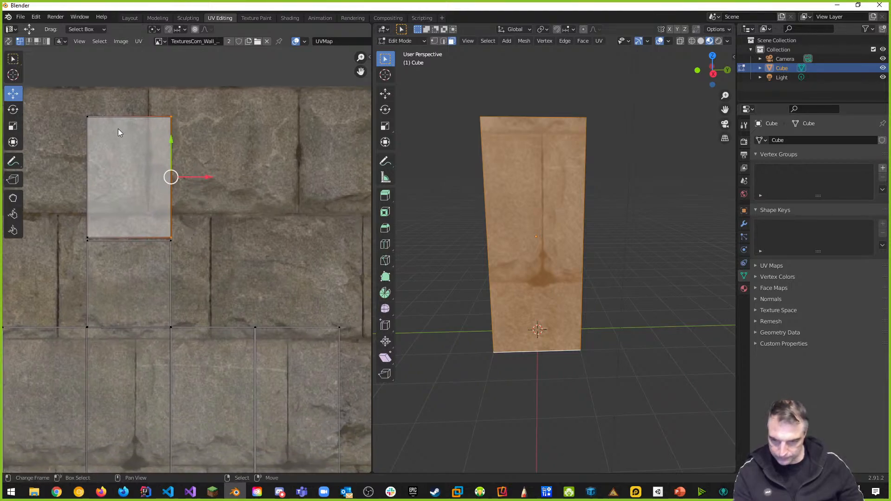
Select the whole bottom island and move it right and down beside the top island, resting on the side islands' upper edge
{"action": "key", "text": "alt+a"}
{"action": "key", "text": "b"}
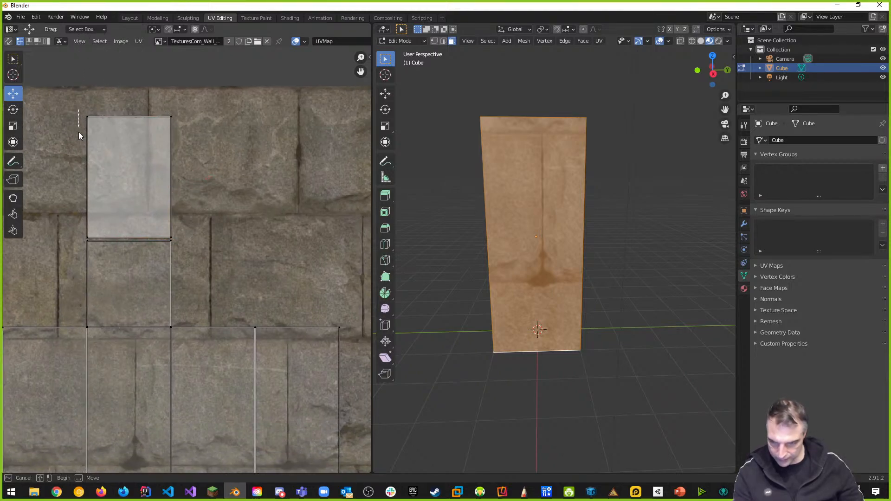
{"action": "left_click_drag", "start_coordinate": [78, 109], "coordinate": [184, 238]}
{"action": "key", "text": "g"}
{"action": "key", "text": "x"}
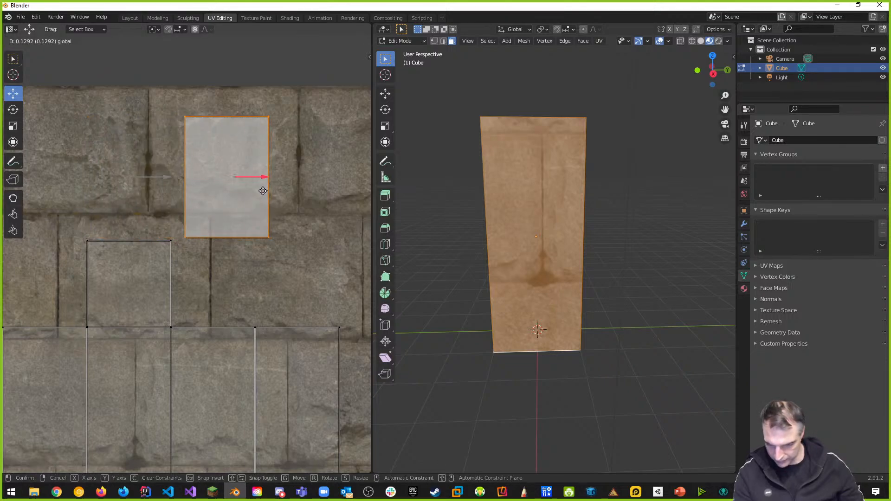
{"action": "left_click", "coordinate": [258, 191]}
{"action": "left_click_drag", "start_coordinate": [221, 142], "coordinate": [227, 229]}
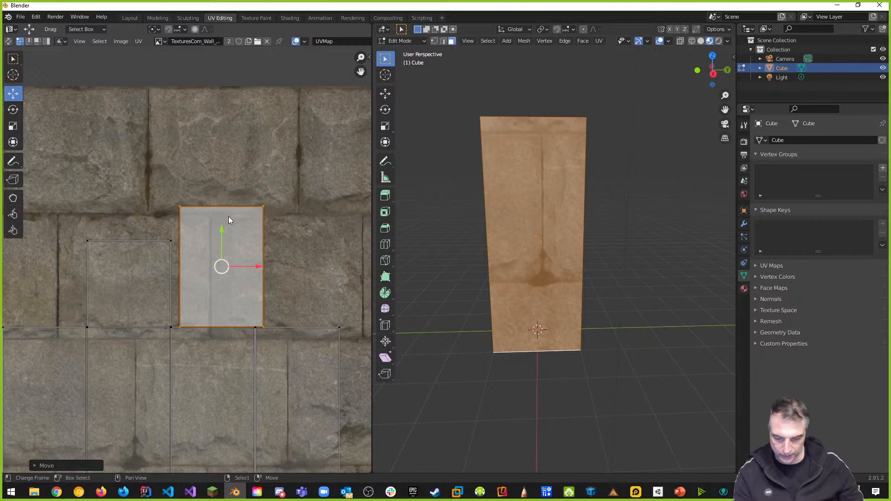
Select the bottom island's two upper vertices and move them down level with the top island's upper edge
{"action": "left_click", "coordinate": [232, 200]}
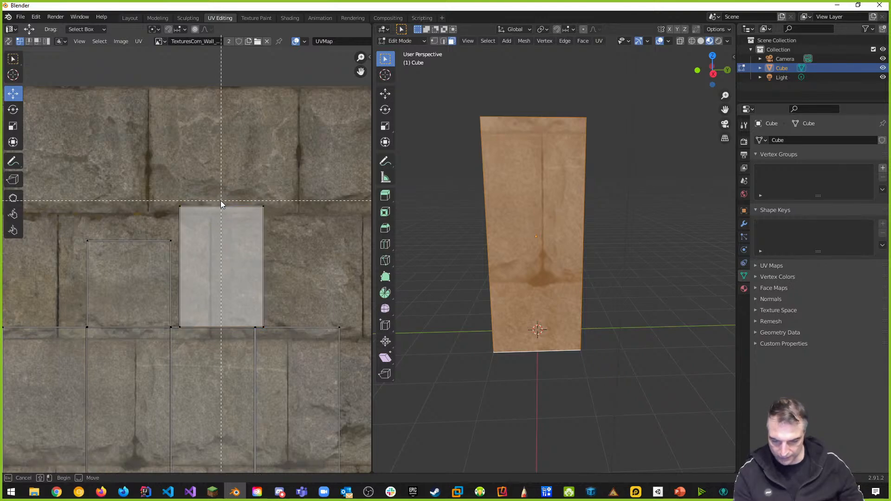
{"action": "left_click", "coordinate": [271, 211]}
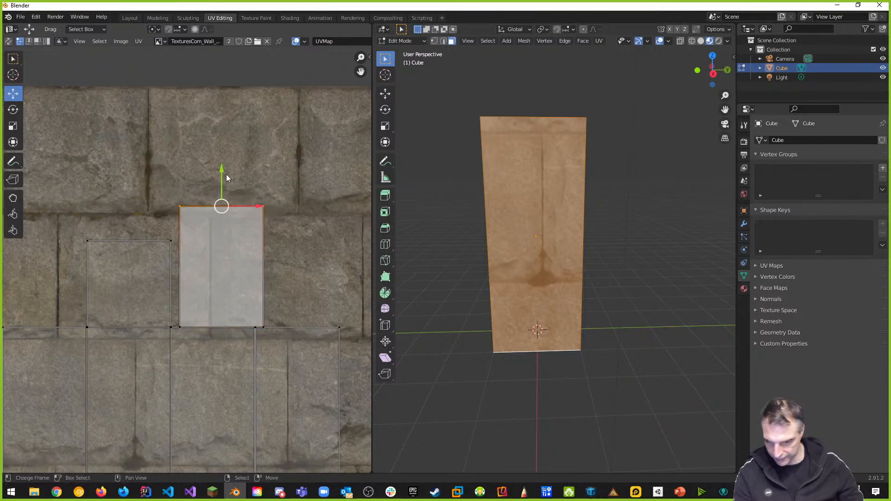
{"action": "left_click", "coordinate": [217, 185]}
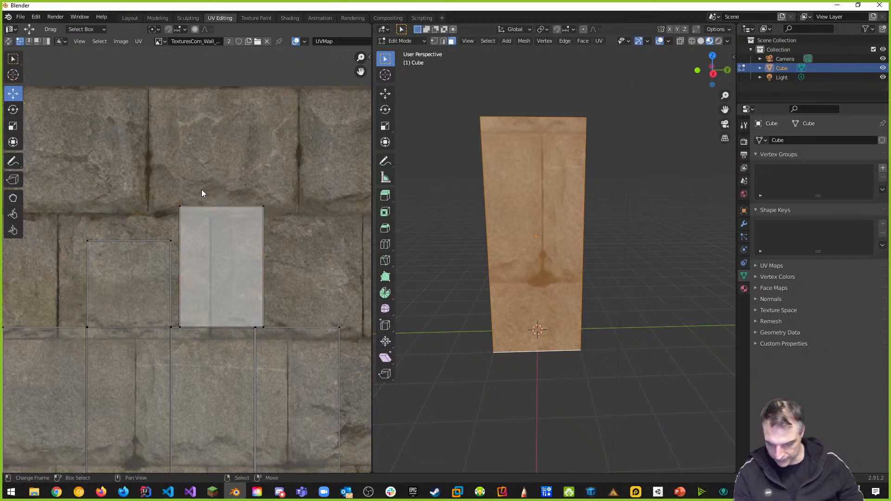
{"action": "left_click", "coordinate": [278, 225]}
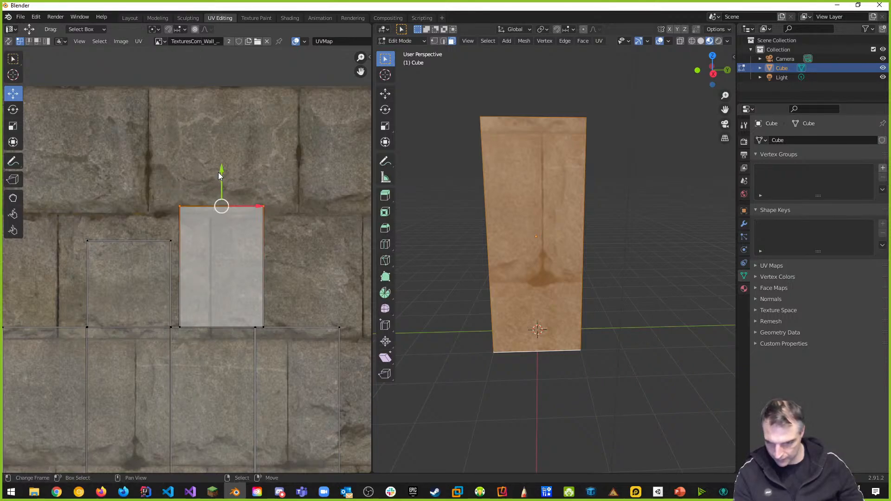
{"action": "left_click_drag", "start_coordinate": [223, 170], "coordinate": [226, 202]}
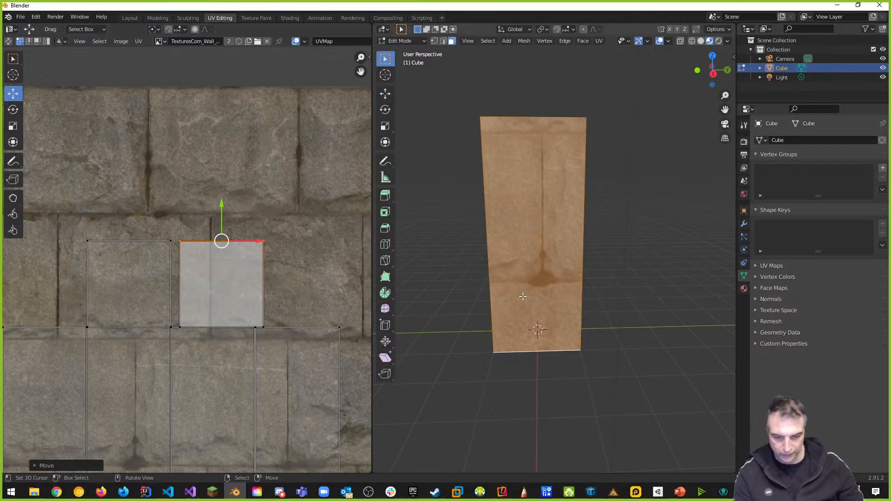
Select only the pillar's bottom face and move its whole UV island straight down to the texture's last row of stones
{"action": "left_click", "coordinate": [486, 314]}
{"action": "middle_click_drag", "start_coordinate": [529, 288], "coordinate": [547, 250]}
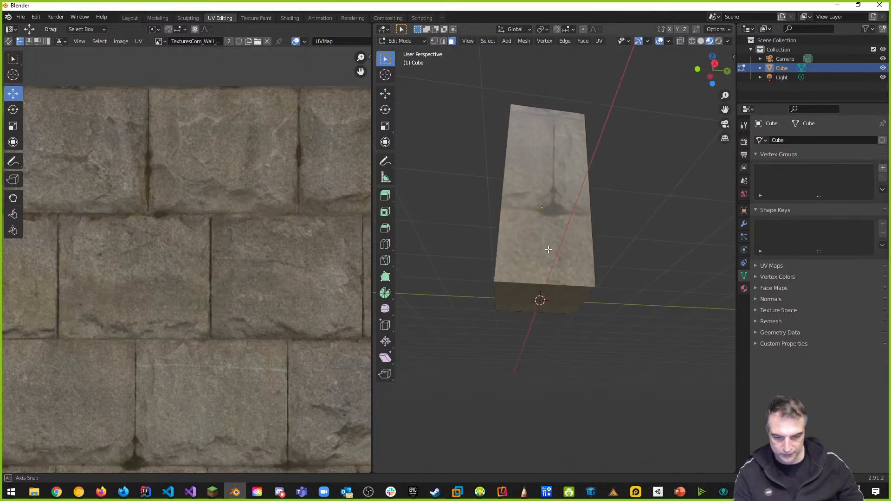
{"action": "left_click", "coordinate": [538, 300]}
{"action": "key", "text": "alt+a"}
{"action": "key", "text": "a"}
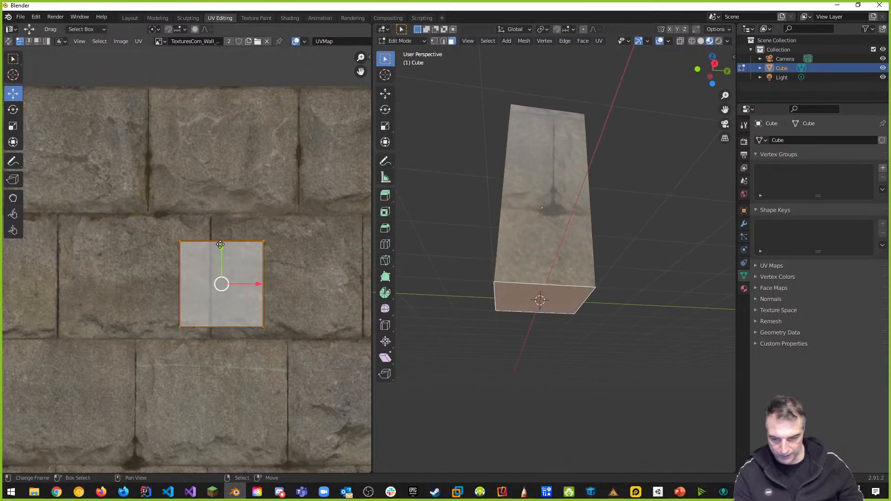
{"action": "scroll", "coordinate": [225, 250], "scroll_direction": "down", "scroll_amount": 4}
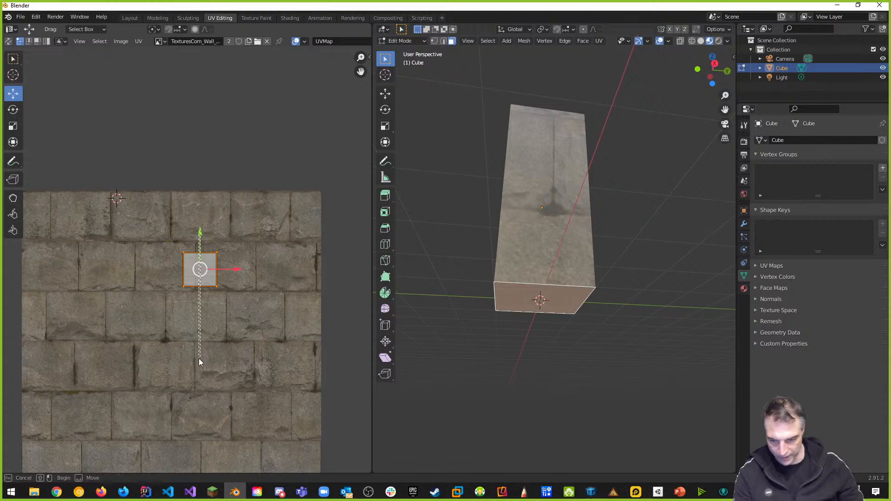
{"action": "key", "text": "alt+a"}
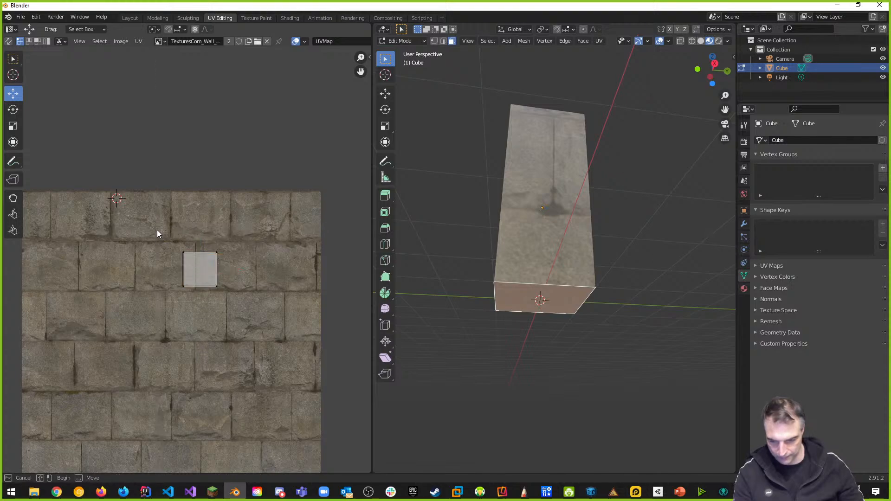
{"action": "key", "text": "a"}
{"action": "left_click_drag", "start_coordinate": [201, 234], "coordinate": [202, 419]}
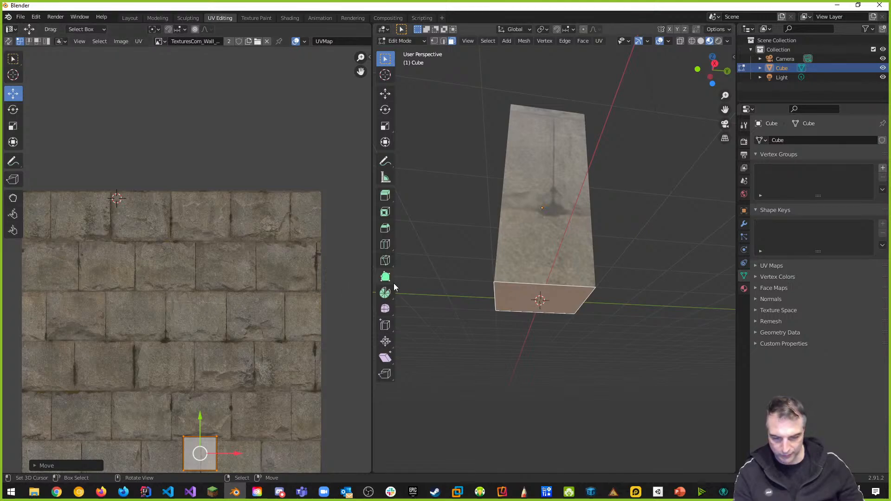
Select all the pillar's faces and move the bottom island left, nearer the column of the second side island
{"action": "key", "text": "alt+a"}
{"action": "key", "text": "a"}
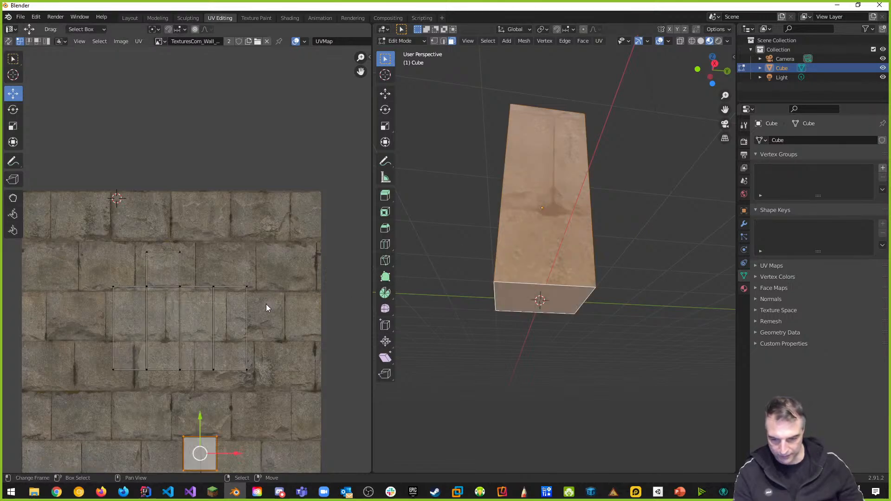
{"action": "middle_click_drag", "start_coordinate": [268, 303], "coordinate": [331, 245]}
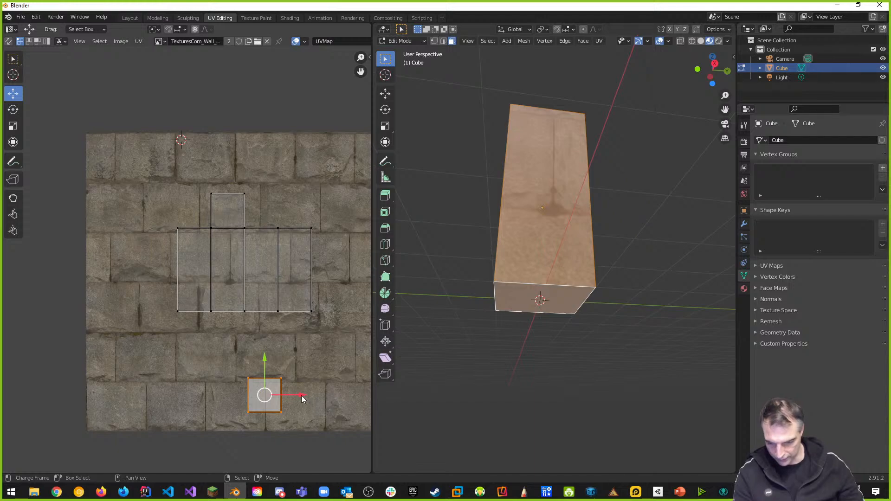
{"action": "left_click_drag", "start_coordinate": [302, 395], "coordinate": [277, 395]}
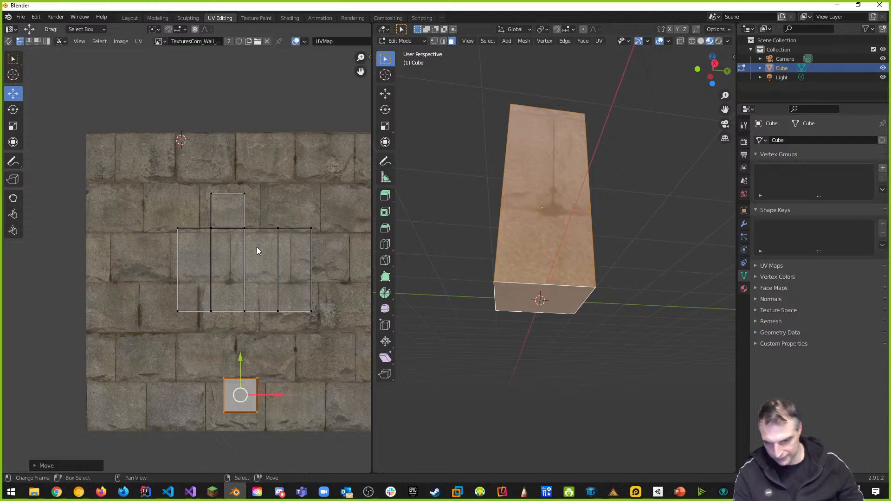
Reselect the whole bottom island and move it up to just below the side islands, leaving a small gap
{"action": "left_click", "coordinate": [236, 370]}
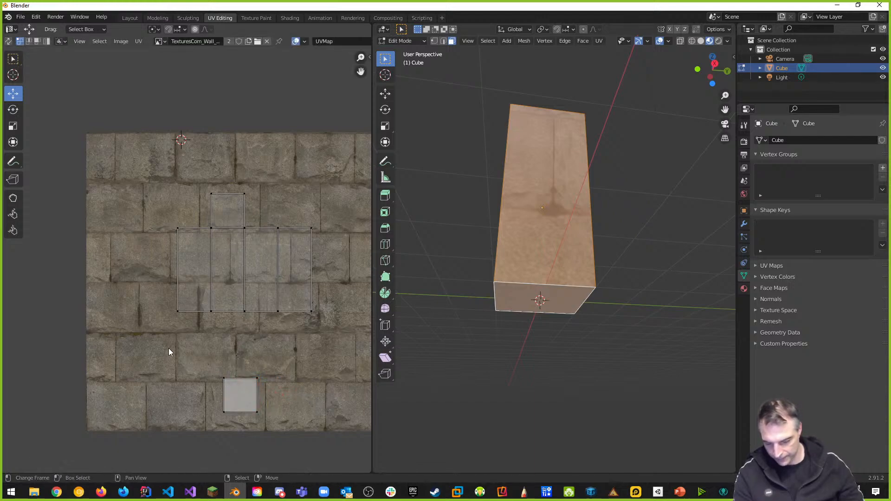
{"action": "key", "text": "b"}
{"action": "left_click_drag", "start_coordinate": [196, 366], "coordinate": [283, 430]}
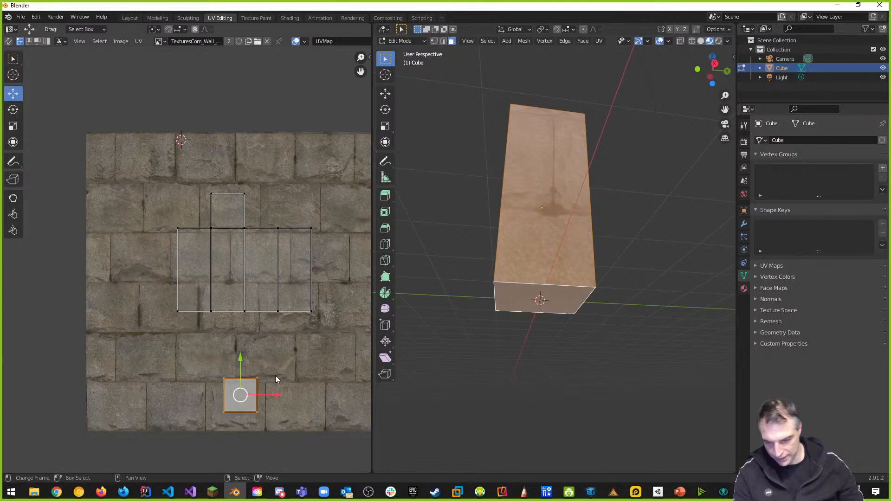
{"action": "scroll", "coordinate": [275, 375], "scroll_direction": "up", "scroll_amount": 2}
{"action": "middle_click_drag", "start_coordinate": [275, 374], "coordinate": [235, 271]}
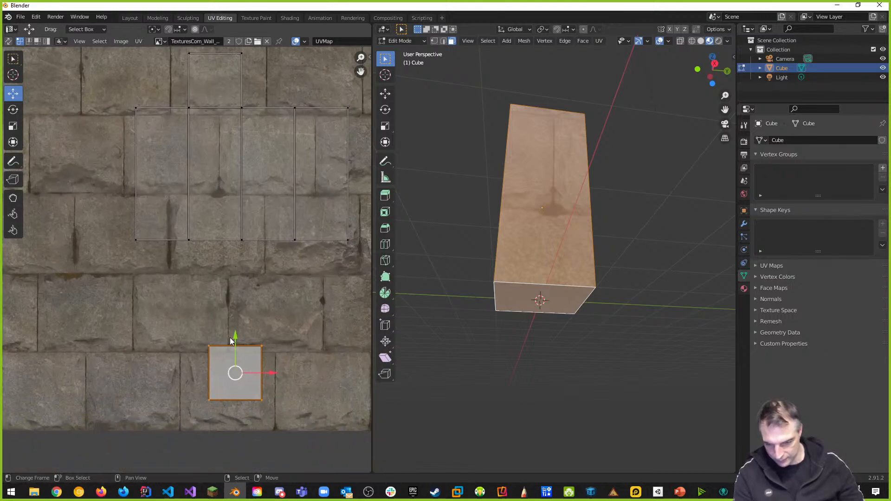
{"action": "left_click_drag", "start_coordinate": [235, 336], "coordinate": [238, 316]}
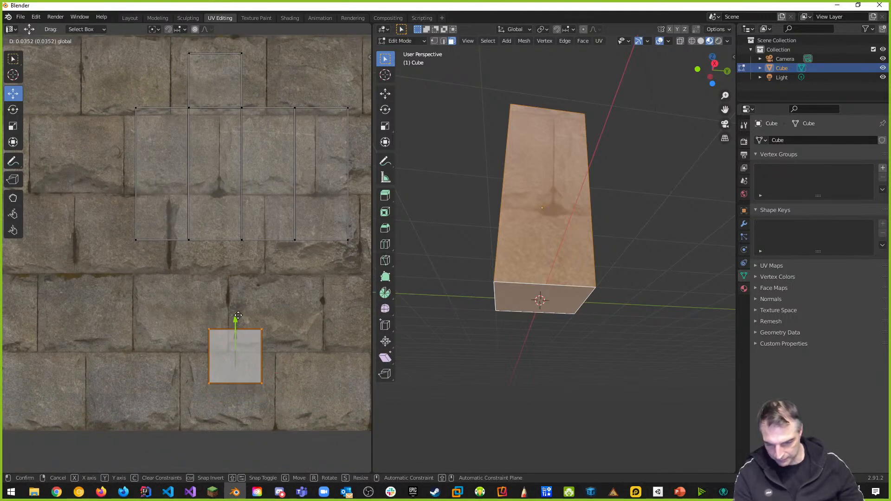
{"action": "left_click", "coordinate": [239, 236]}
Align the bottom island's sides with the second side island and move it up against that island's lower edge
{"action": "scroll", "coordinate": [258, 266], "scroll_direction": "up", "scroll_amount": 3}
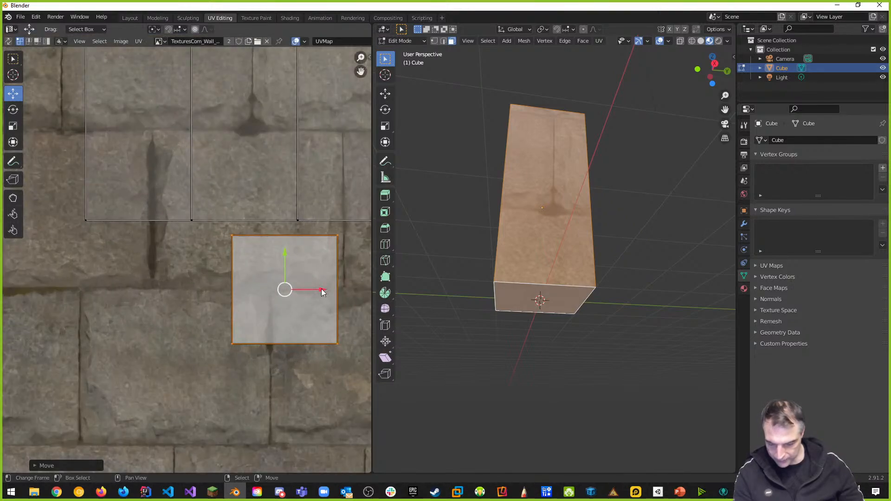
{"action": "left_click_drag", "start_coordinate": [322, 294], "coordinate": [281, 285]}
{"action": "key", "text": "alt+a"}
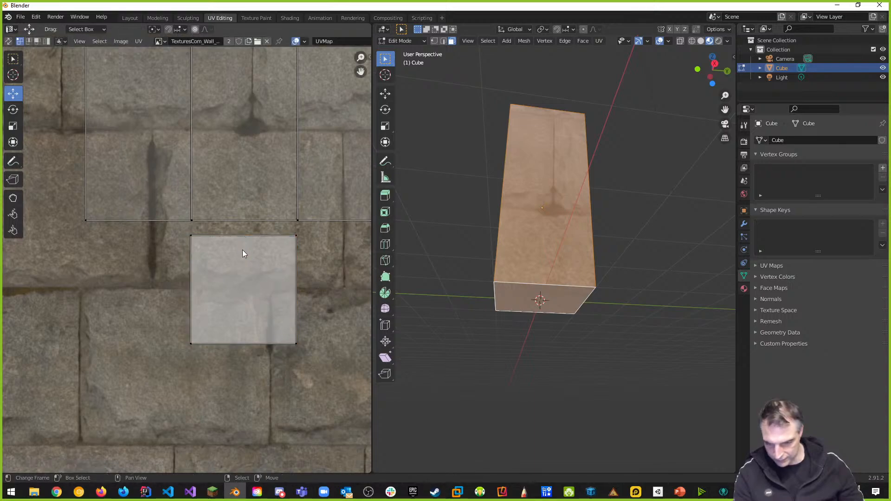
{"action": "key", "text": "b"}
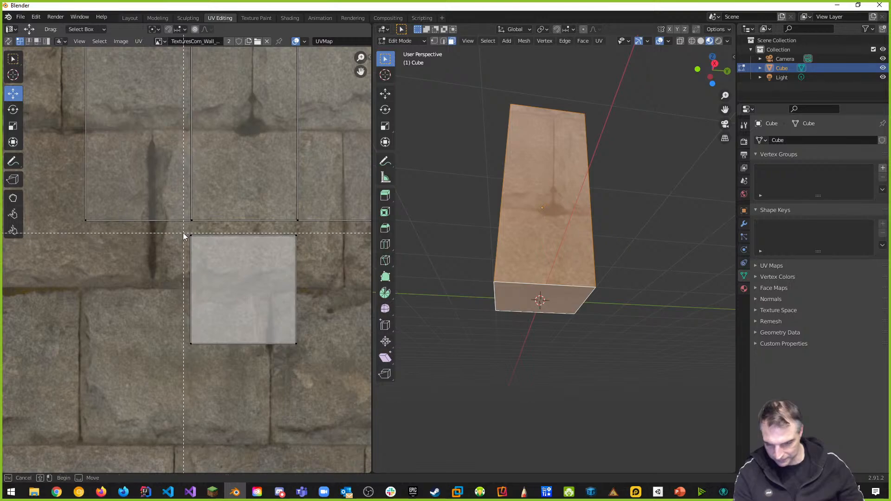
{"action": "left_click_drag", "start_coordinate": [183, 233], "coordinate": [300, 357]}
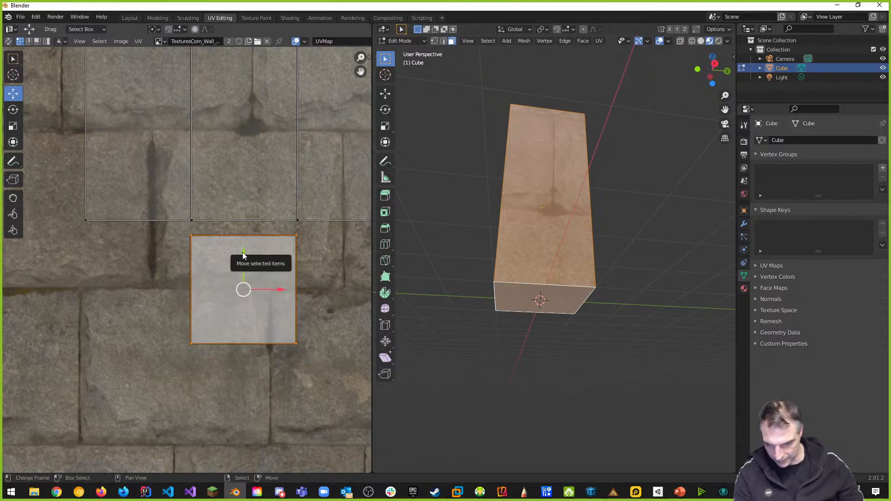
{"action": "left_click_drag", "start_coordinate": [243, 253], "coordinate": [241, 237]}
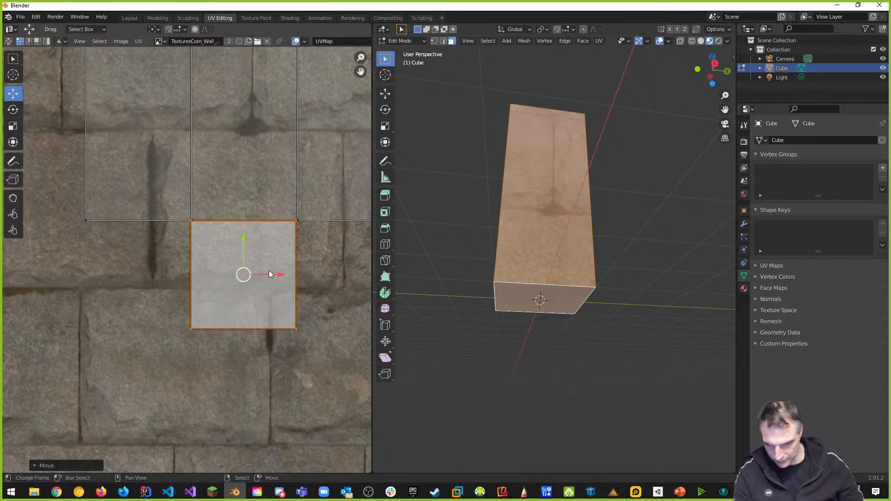
Nudge the bottom UV island slightly right to match the second side island, and move the whole UV layout slightly up
{"action": "left_click_drag", "start_coordinate": [279, 273], "coordinate": [282, 273]}
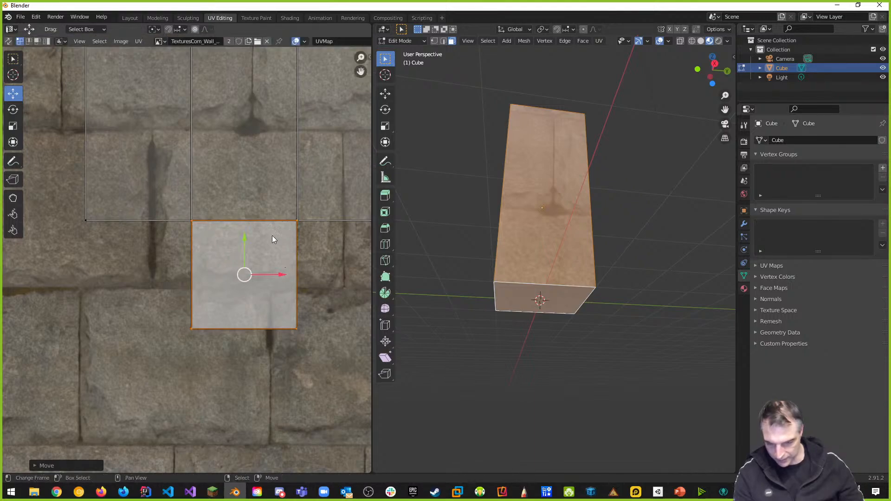
{"action": "scroll", "coordinate": [260, 285], "scroll_direction": "down", "scroll_amount": 4}
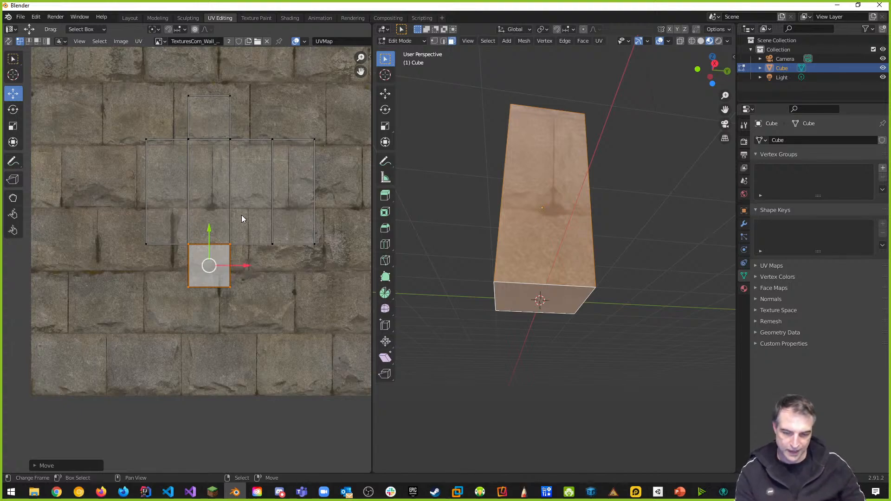
{"action": "key", "text": "alt+a"}
{"action": "key", "text": "l"}
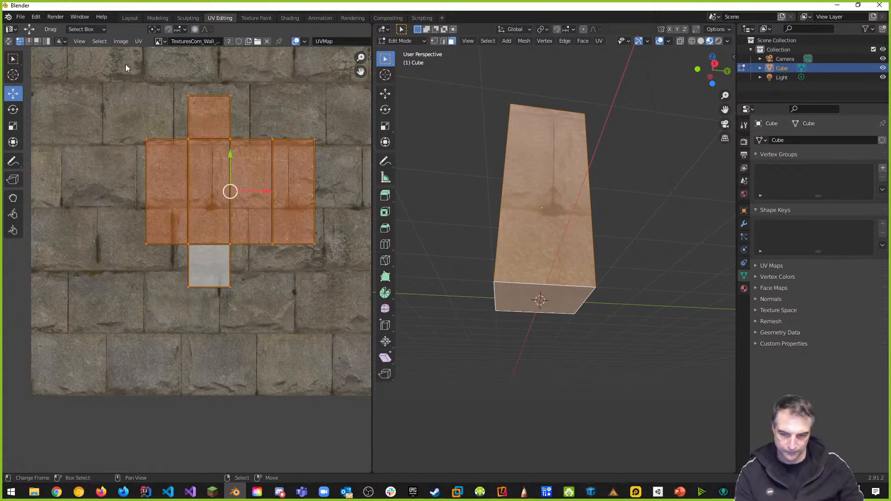
{"action": "left_click", "coordinate": [99, 44]}
{"action": "left_click", "coordinate": [105, 50]}
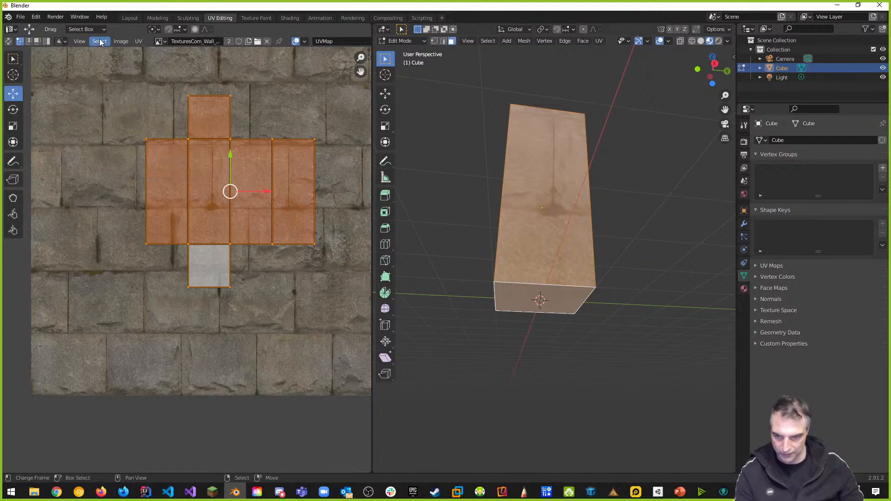
{"action": "scroll", "coordinate": [169, 175], "scroll_direction": "down", "scroll_amount": 3}
{"action": "middle_click_drag", "start_coordinate": [194, 176], "coordinate": [181, 184]}
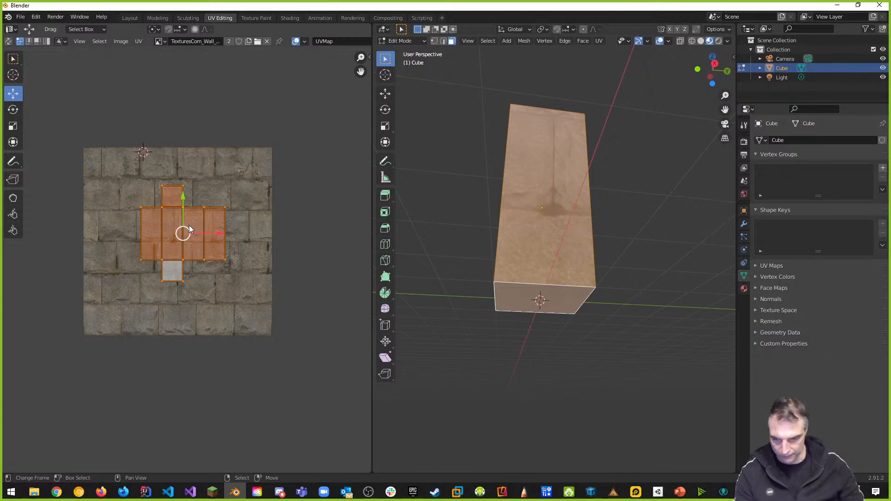
{"action": "mouse_move", "coordinate": [184, 200]}
{"action": "left_mouse_down"}
{"action": "mouse_move", "coordinate": [194, 206]}
{"action": "mouse_move", "coordinate": [194, 193]}
{"action": "left_mouse_up"}
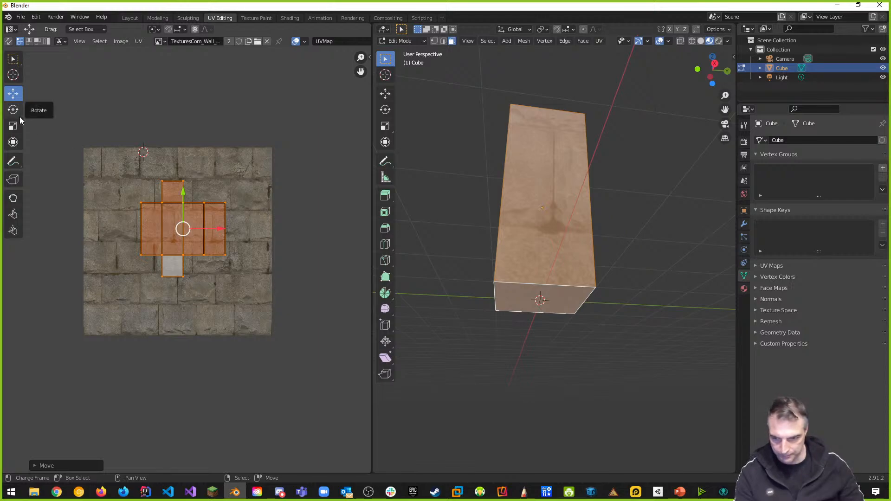
Scale the whole UV layout up uniformly by about 2.36 and check the stone pattern on the pillar's sides
{"action": "left_click", "coordinate": [13, 127]}
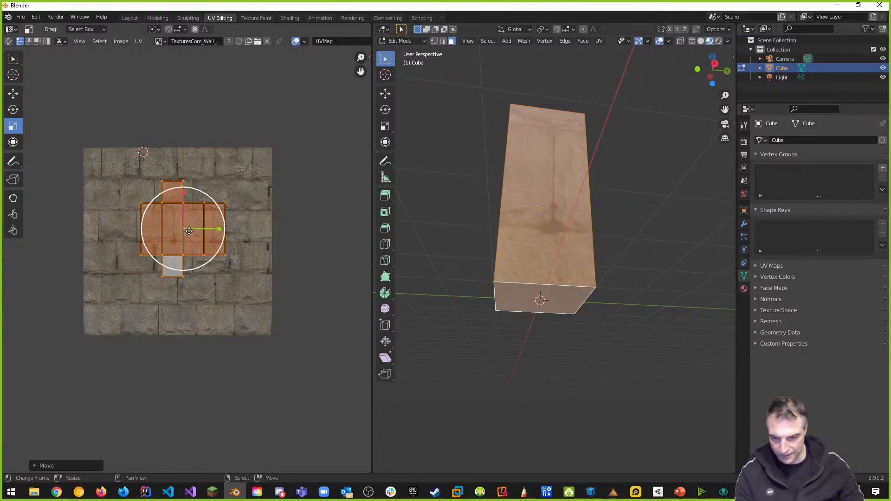
{"action": "left_click_drag", "start_coordinate": [219, 231], "coordinate": [239, 231]}
{"action": "left_click_drag", "start_coordinate": [185, 196], "coordinate": [206, 220]}
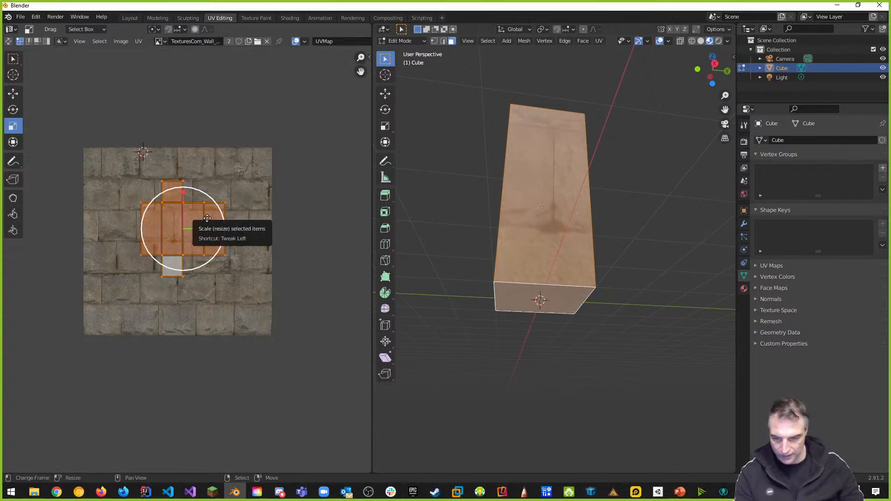
{"action": "key", "text": "s"}
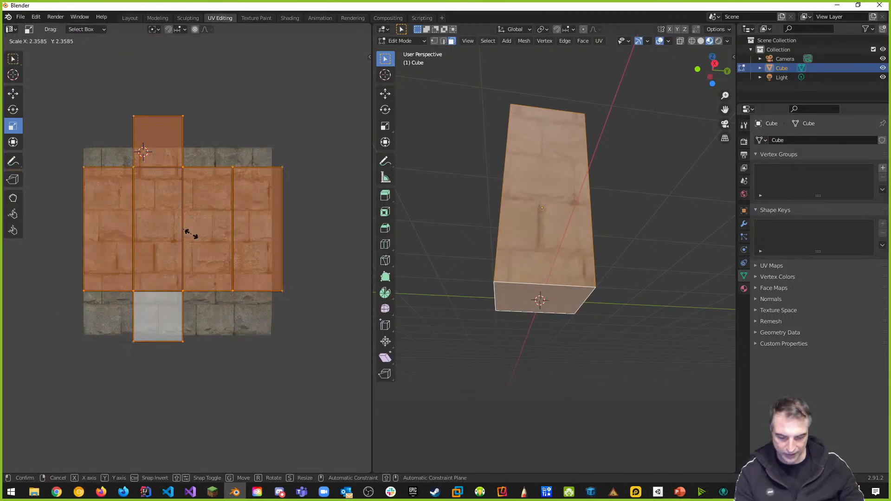
{"action": "left_click", "coordinate": [191, 234]}
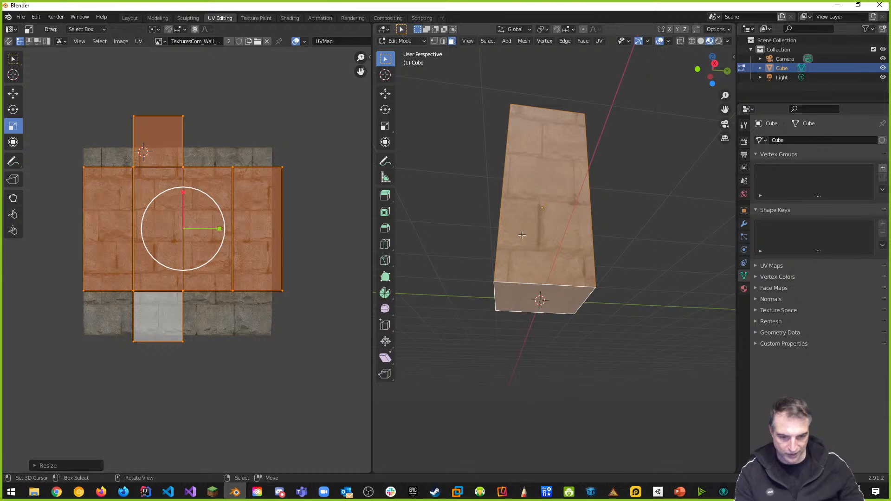
{"action": "middle_click_drag", "start_coordinate": [548, 240], "coordinate": [584, 202]}
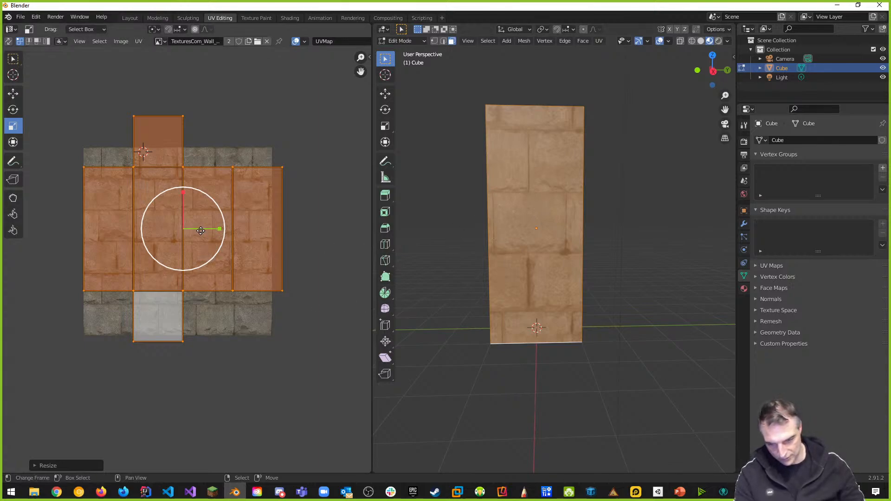
{"action": "middle_click_drag", "start_coordinate": [490, 253], "coordinate": [602, 157]}
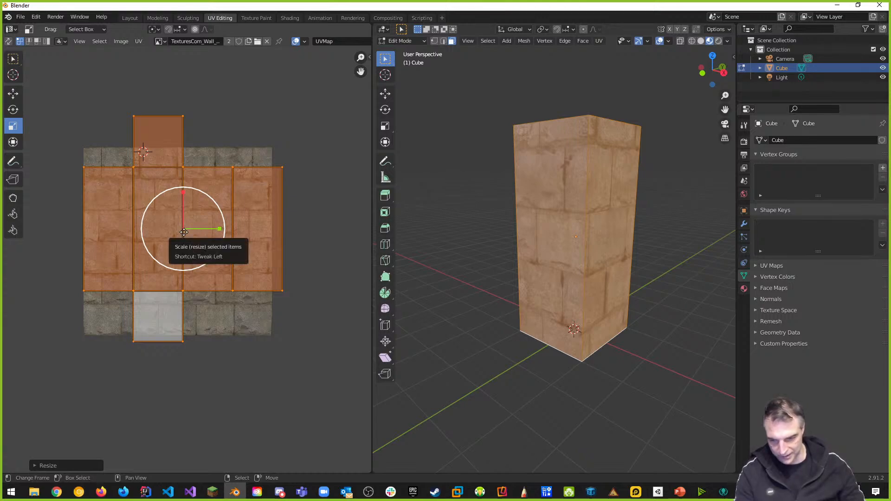
Enlarge the whole UV layout until the side islands slightly exceed the texture's height, and lower it to align their bottom edges with the texture's
{"action": "left_click_drag", "start_coordinate": [183, 232], "coordinate": [188, 234]}
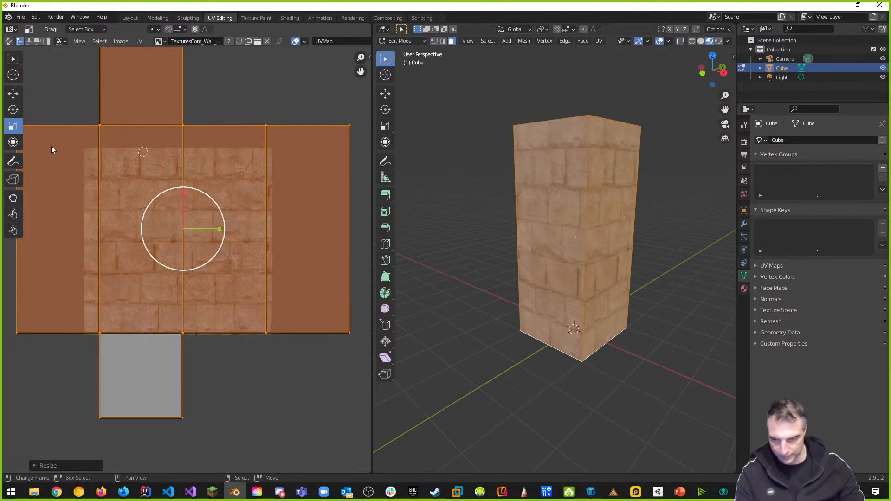
{"action": "left_click", "coordinate": [13, 93]}
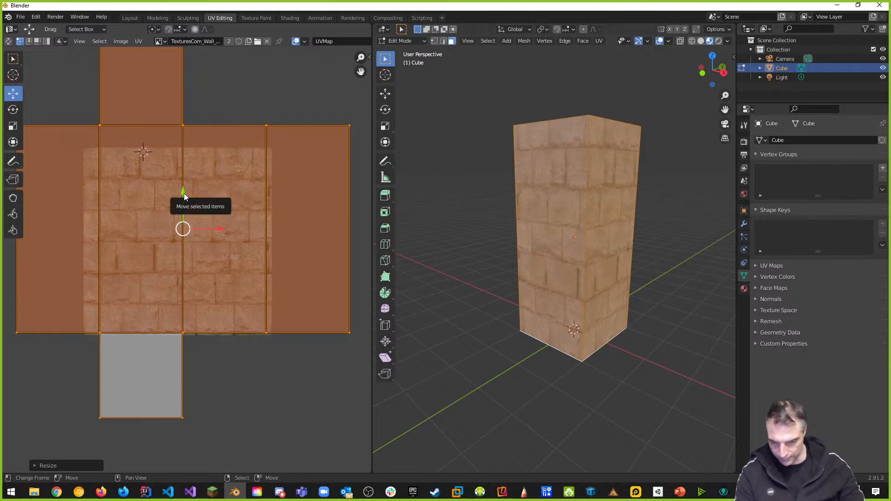
{"action": "left_click_drag", "start_coordinate": [184, 193], "coordinate": [188, 195]}
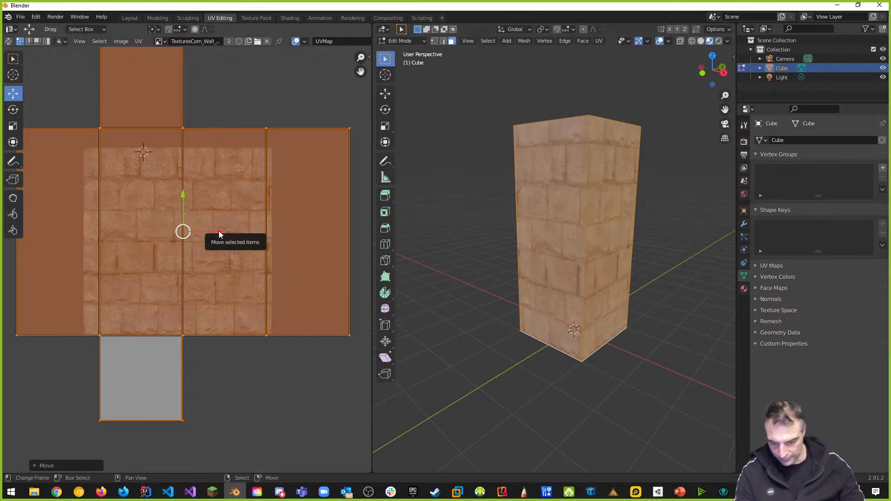
Move the whole UV layout left until the last side island's outer edge meets the texture's right edge, and check the pillar's other sides
{"action": "left_click_drag", "start_coordinate": [218, 233], "coordinate": [232, 233]}
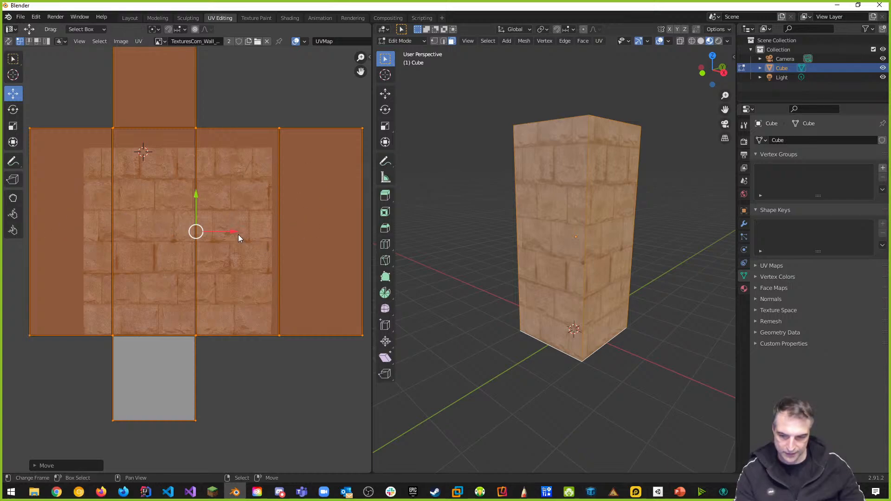
{"action": "left_click_drag", "start_coordinate": [235, 232], "coordinate": [141, 214]}
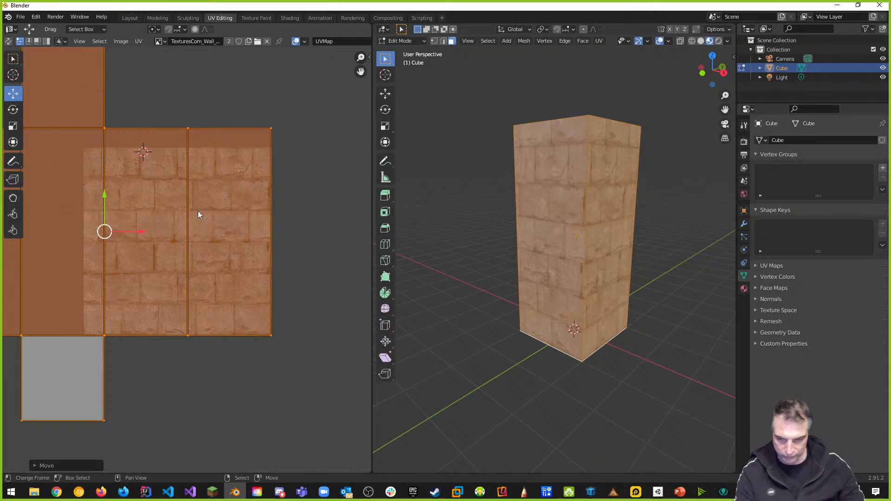
{"action": "scroll", "coordinate": [275, 282], "scroll_direction": "up", "scroll_amount": 2}
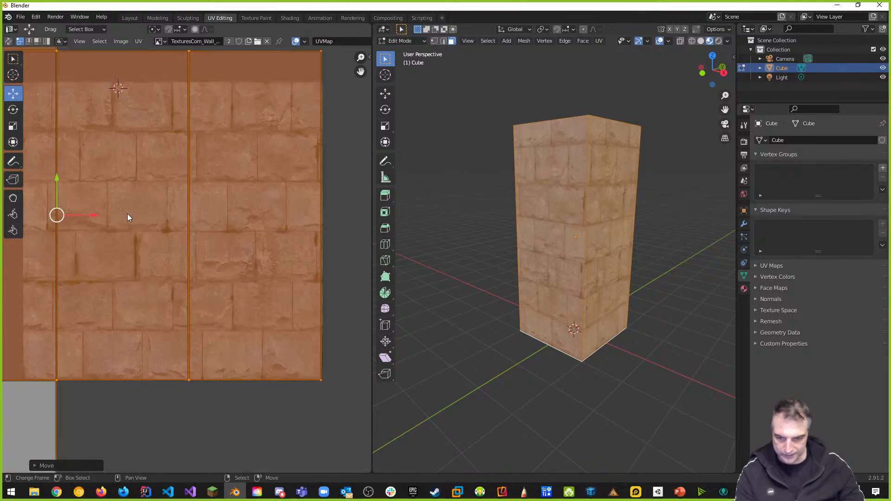
{"action": "left_click_drag", "start_coordinate": [94, 215], "coordinate": [95, 214]}
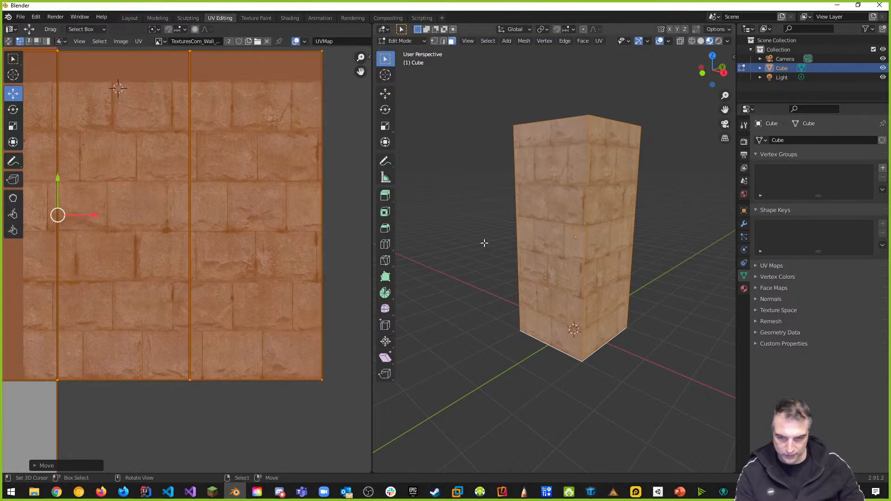
{"action": "middle_click_drag", "start_coordinate": [484, 242], "coordinate": [680, 177]}
{"action": "middle_click_drag", "start_coordinate": [606, 236], "coordinate": [675, 196]}
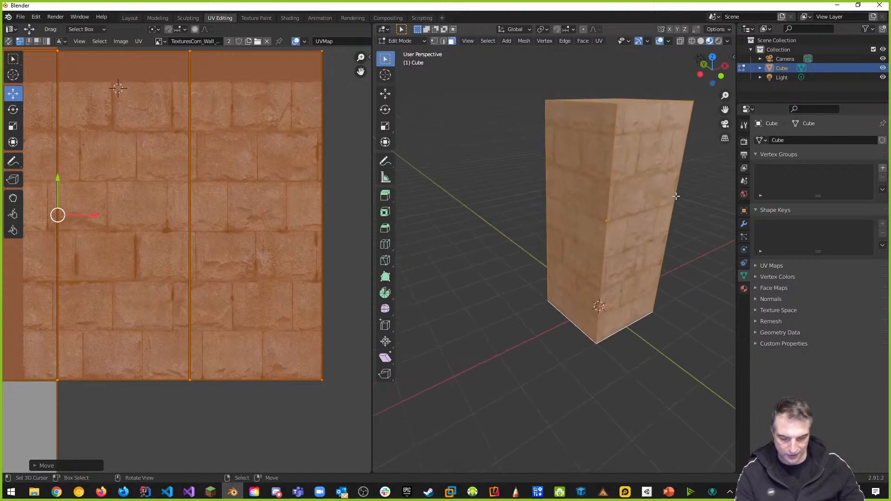
Scale the block's entire UV layout up by a factor of about 1.97 around its centre for smaller bricks
{"action": "middle_click_drag", "start_coordinate": [620, 223], "coordinate": [606, 211]}
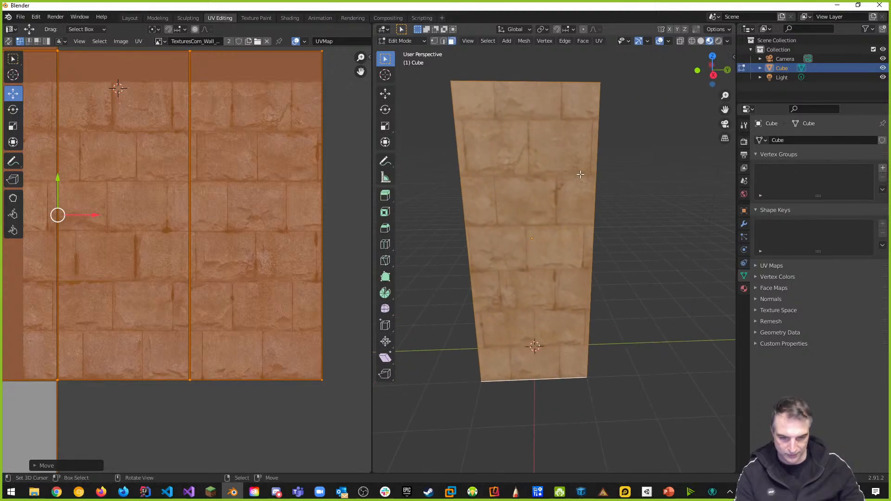
{"action": "middle_click_drag", "start_coordinate": [579, 174], "coordinate": [534, 171]}
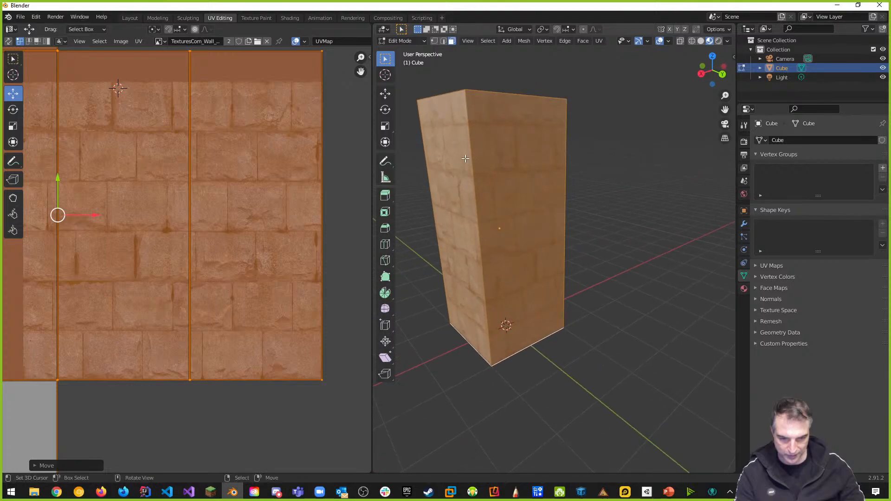
{"action": "middle_click_drag", "start_coordinate": [477, 160], "coordinate": [560, 154]}
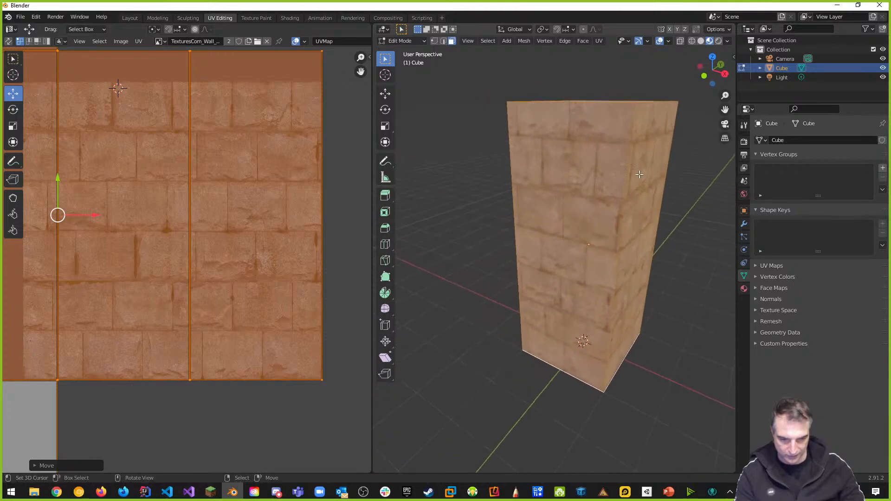
{"action": "middle_click_drag", "start_coordinate": [615, 196], "coordinate": [583, 181]}
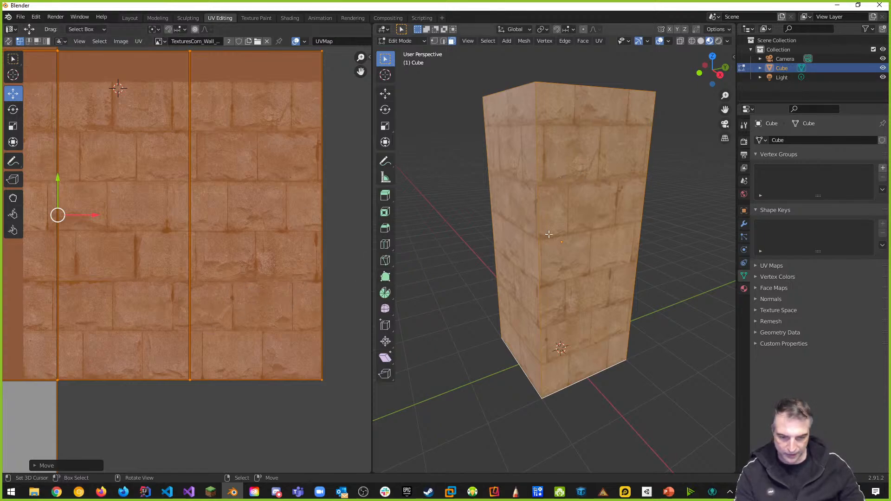
{"action": "middle_click_drag", "start_coordinate": [572, 185], "coordinate": [560, 103]}
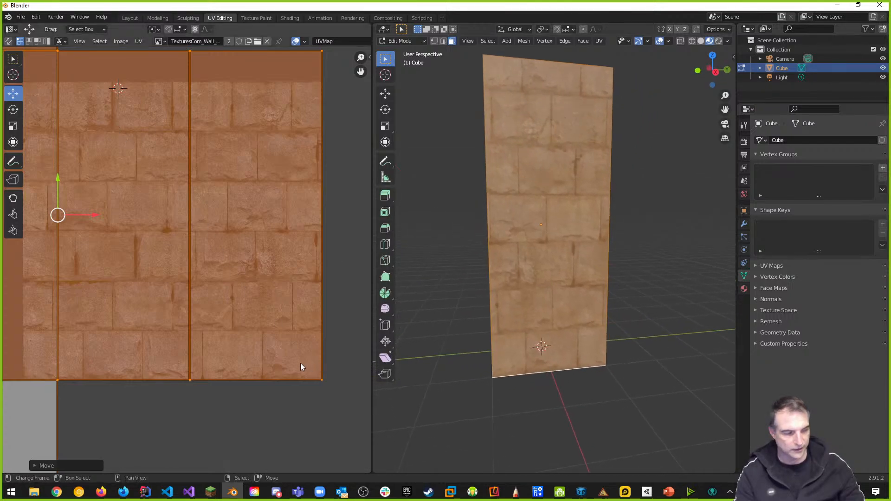
{"action": "scroll", "coordinate": [238, 335], "scroll_direction": "down", "scroll_amount": 4}
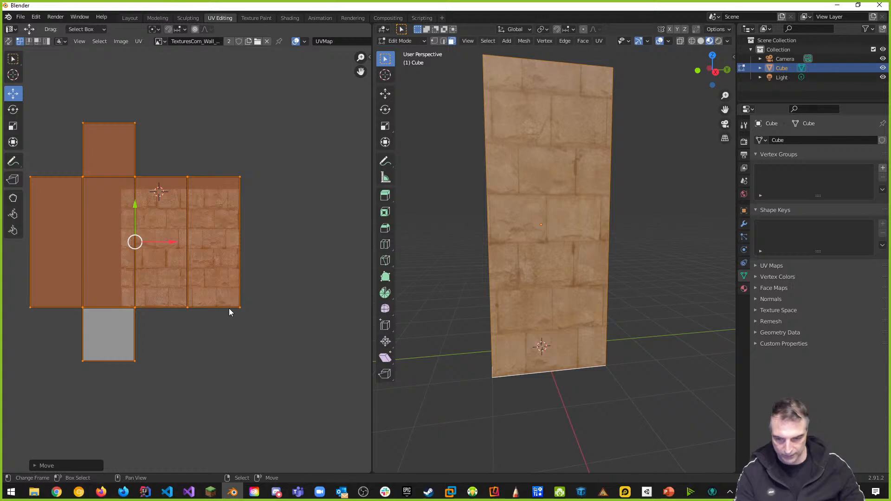
{"action": "key", "text": "s"}
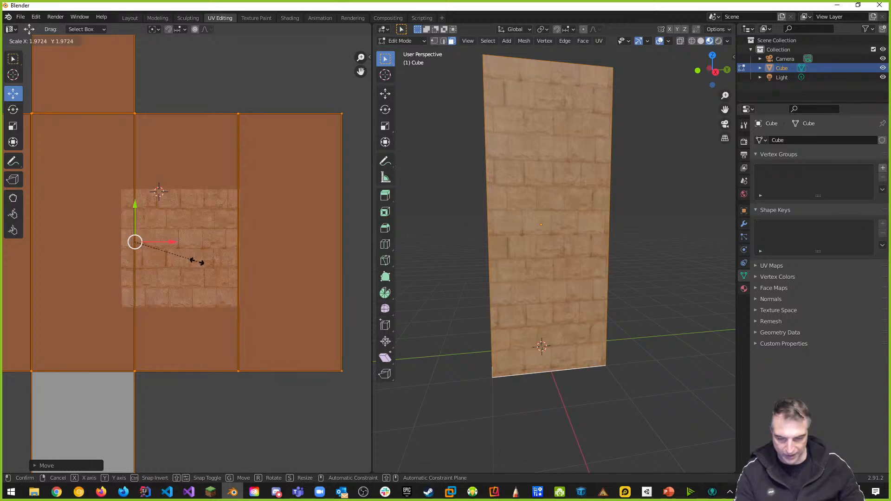
{"action": "left_click", "coordinate": [194, 260]}
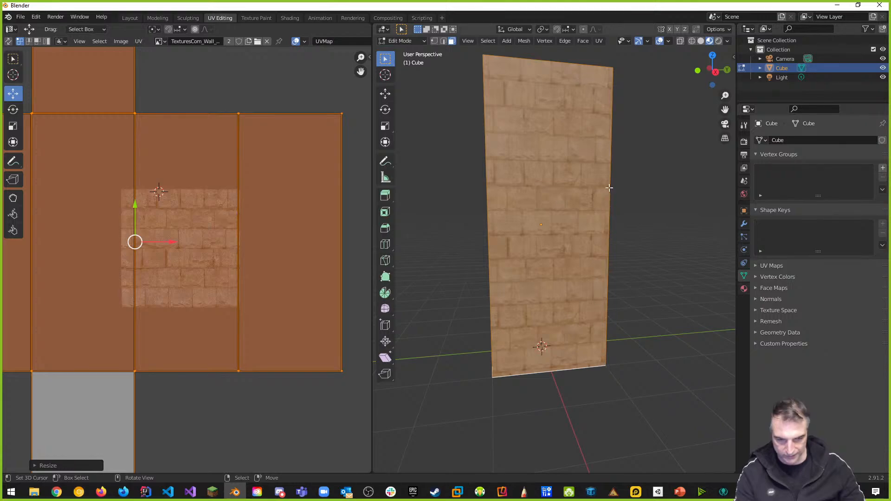
Move the enlarged UV layout to align the lower-right corner of its side-face strip with the brick image's lower-right corner
{"action": "middle_click_drag", "start_coordinate": [500, 256], "coordinate": [553, 268]}
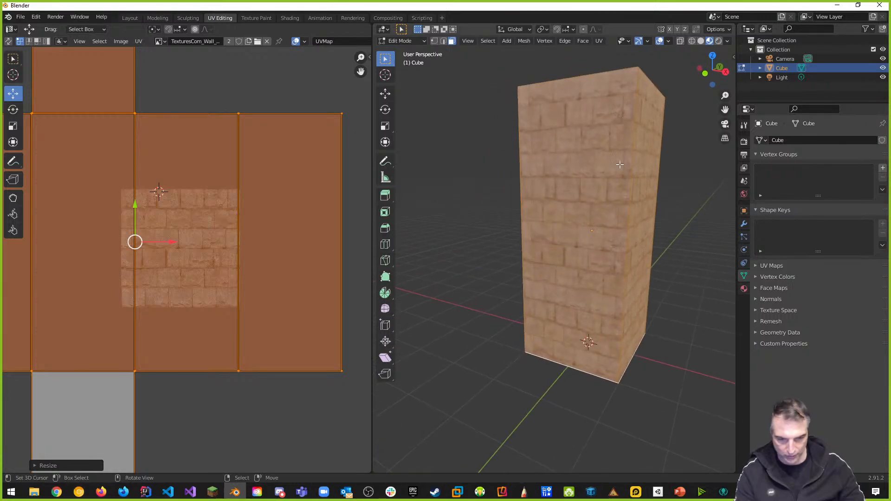
{"action": "middle_click_drag", "start_coordinate": [619, 164], "coordinate": [664, 168]}
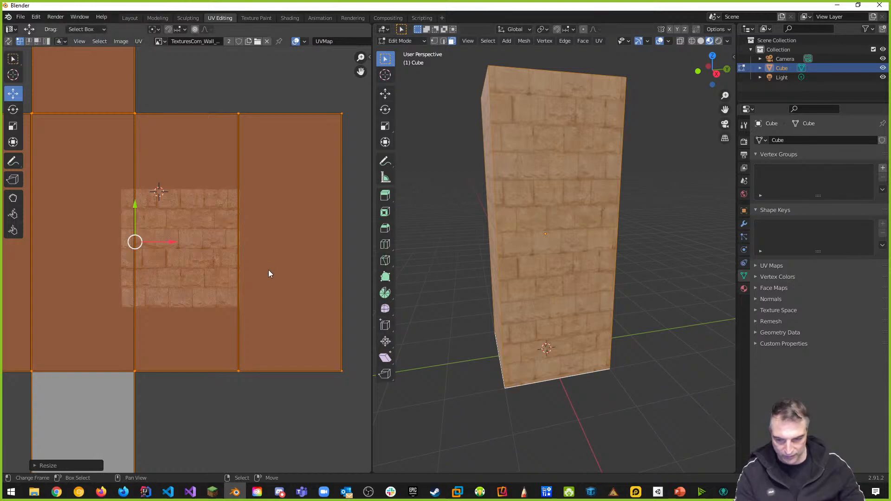
{"action": "key", "text": "g"}
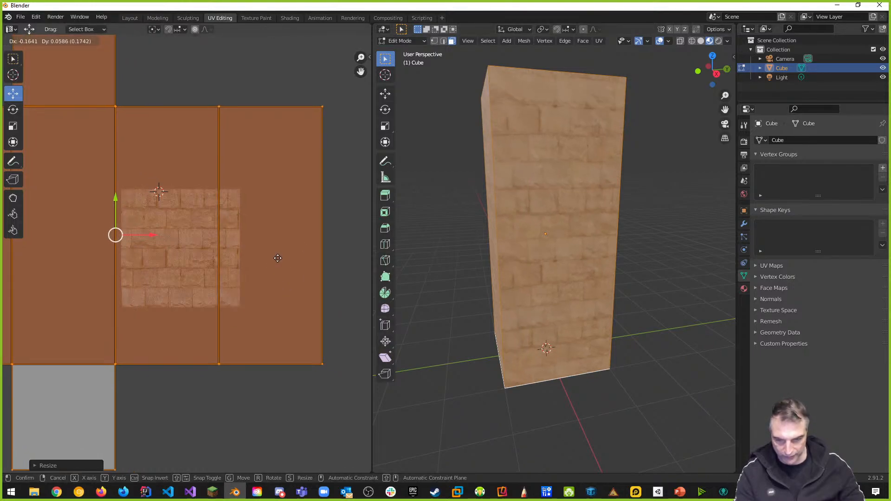
{"action": "left_click", "coordinate": [201, 203]}
{"action": "scroll", "coordinate": [227, 285], "scroll_direction": "up", "scroll_amount": 4}
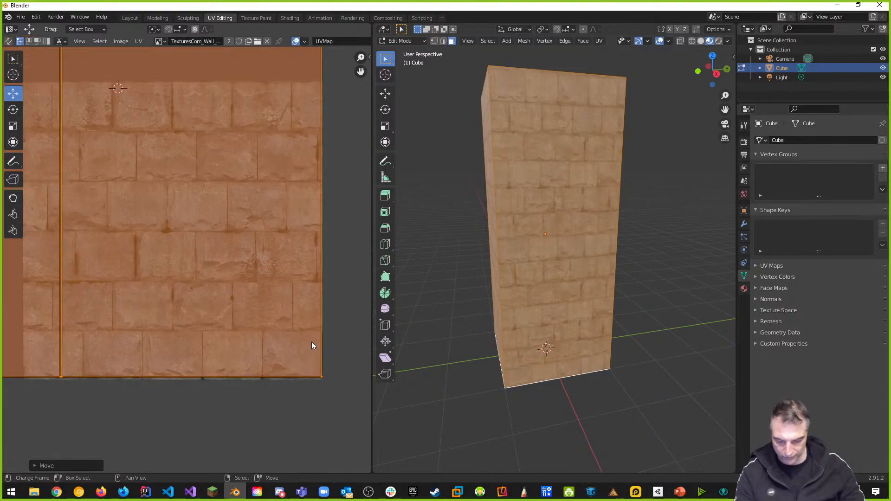
{"action": "key", "text": "g"}
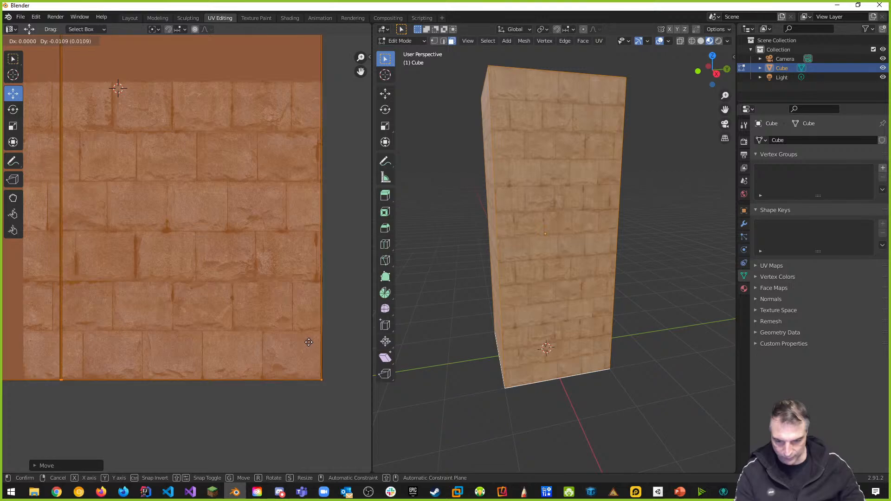
{"action": "left_click", "coordinate": [308, 342]}
Select only the block's top face and rotate its UV island by 90 degrees
{"action": "middle_click_drag", "start_coordinate": [476, 334], "coordinate": [522, 172]}
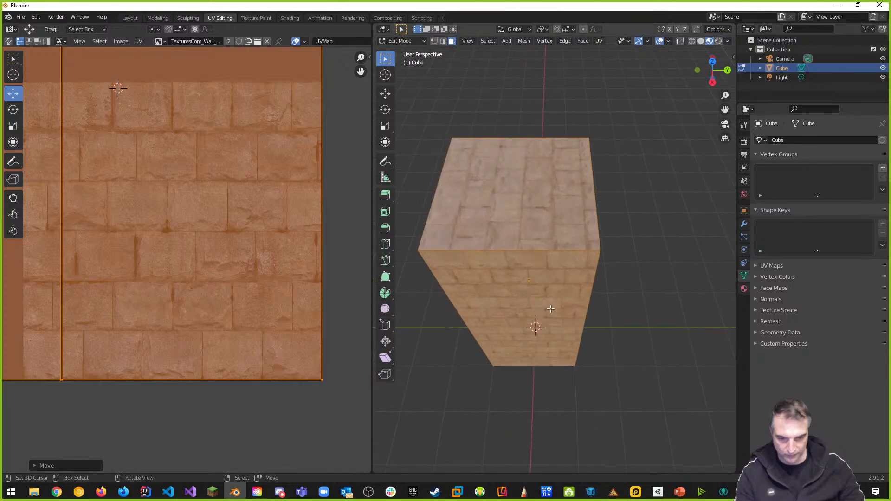
{"action": "middle_click_drag", "start_coordinate": [550, 308], "coordinate": [604, 237]}
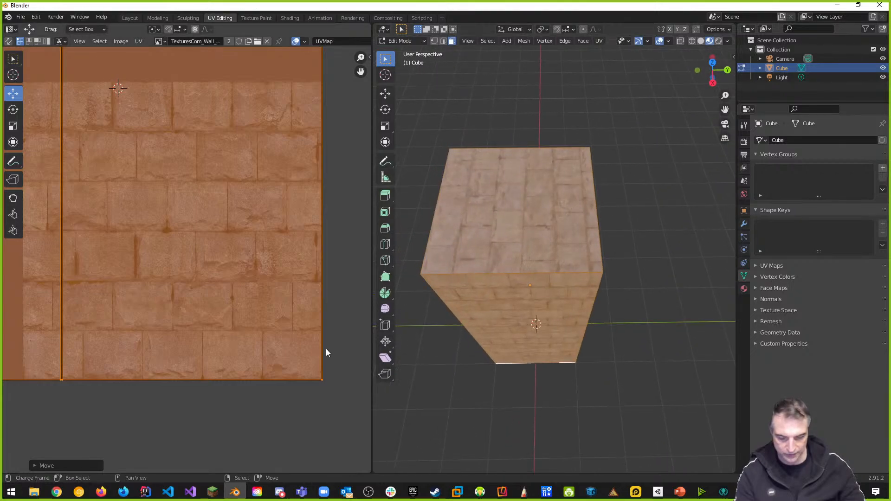
{"action": "mouse_move", "coordinate": [529, 288]}
{"action": "middle_mouse_down"}
{"action": "mouse_move", "coordinate": [556, 275]}
{"action": "mouse_move", "coordinate": [505, 274]}
{"action": "mouse_move", "coordinate": [530, 284]}
{"action": "middle_mouse_up"}
{"action": "middle_click_drag", "start_coordinate": [555, 220], "coordinate": [526, 202]}
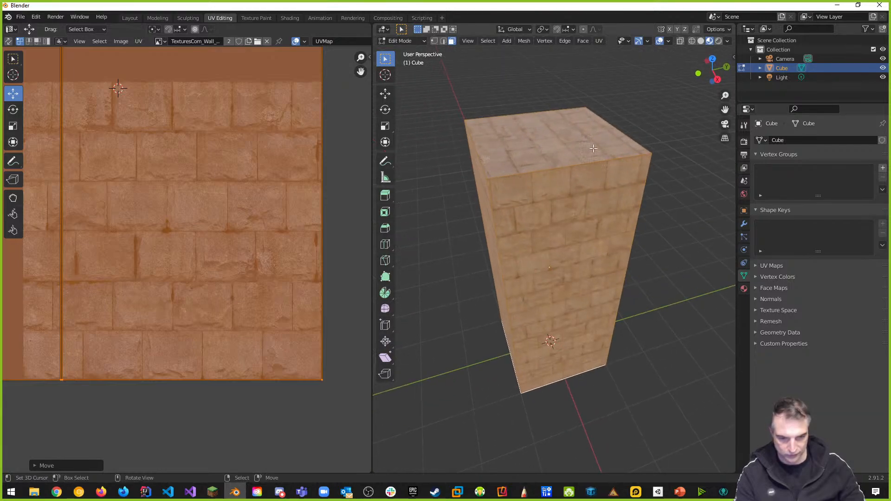
{"action": "scroll", "coordinate": [136, 313], "scroll_direction": "down", "scroll_amount": 10}
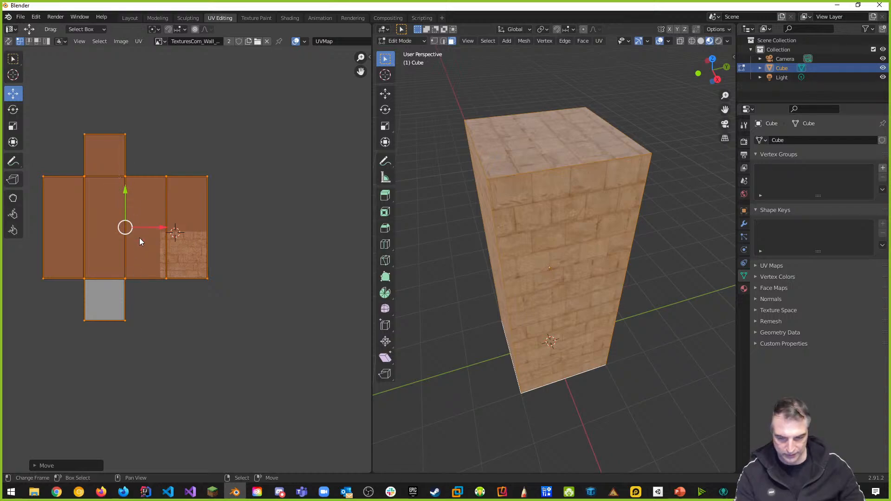
{"action": "scroll", "coordinate": [181, 302], "scroll_direction": "up", "scroll_amount": 2}
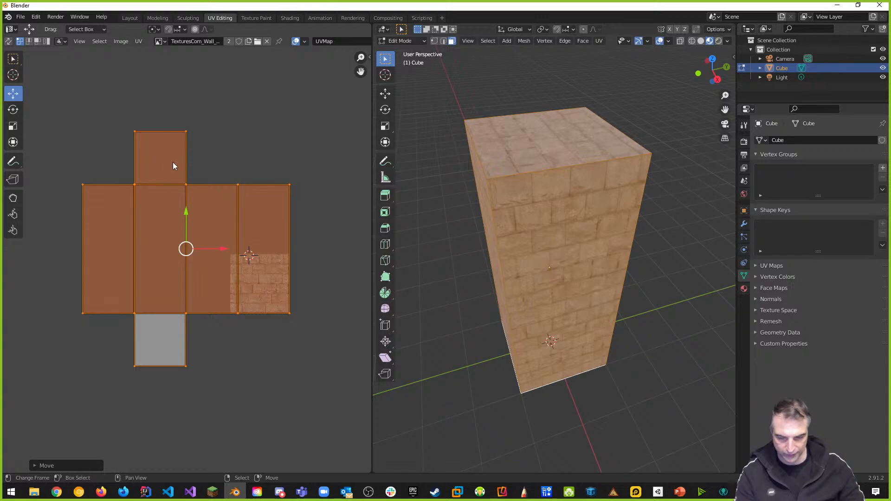
{"action": "key", "text": "alt+a"}
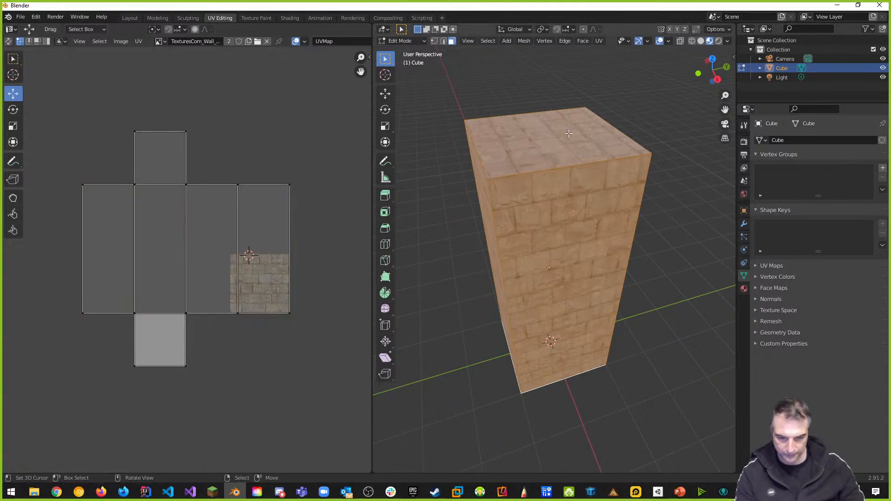
{"action": "left_click", "coordinate": [545, 147]}
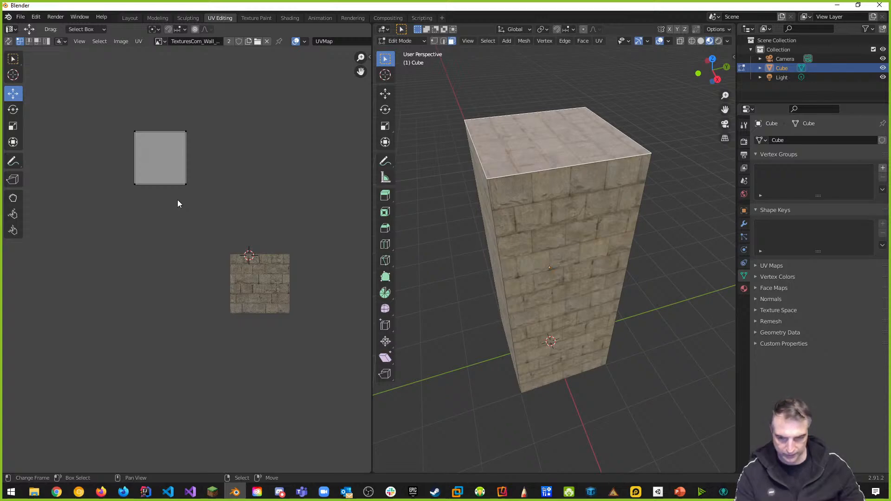
{"action": "key", "text": "a"}
{"action": "type", "text": "r"}
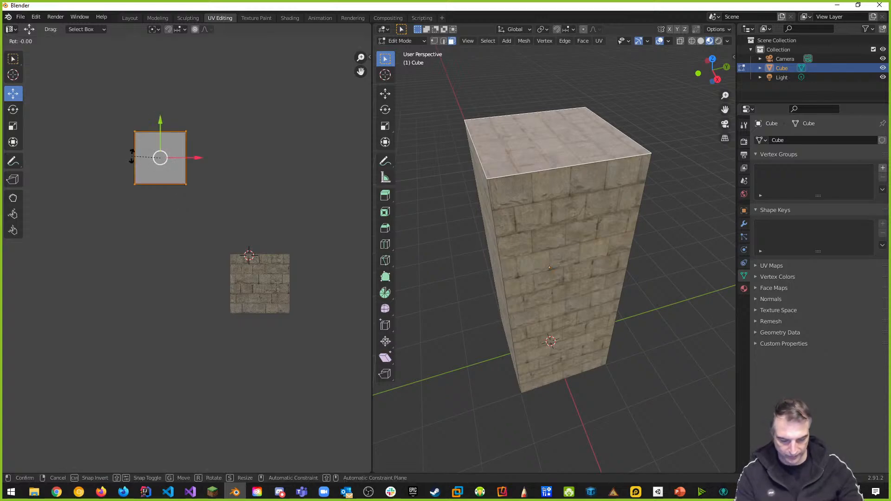
{"action": "type", "text": "90"}
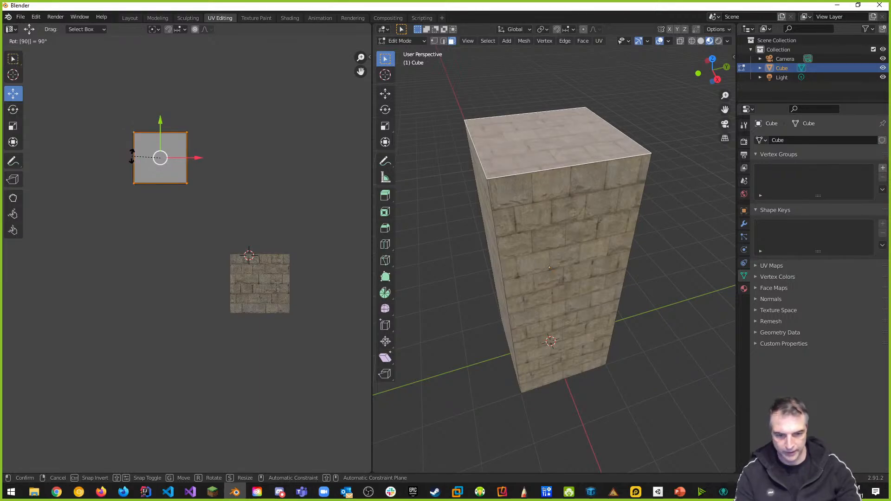
{"action": "key", "text": "Return"}
Rotate the top face's UV island three more times by 90 degrees, comparing the brick direction with the sides after each turn
{"action": "middle_click_drag", "start_coordinate": [502, 188], "coordinate": [516, 208]}
{"action": "mouse_move", "coordinate": [566, 229]}
{"action": "middle_mouse_down"}
{"action": "mouse_move", "coordinate": [583, 221]}
{"action": "mouse_move", "coordinate": [625, 225]}
{"action": "mouse_move", "coordinate": [557, 224]}
{"action": "middle_mouse_up"}
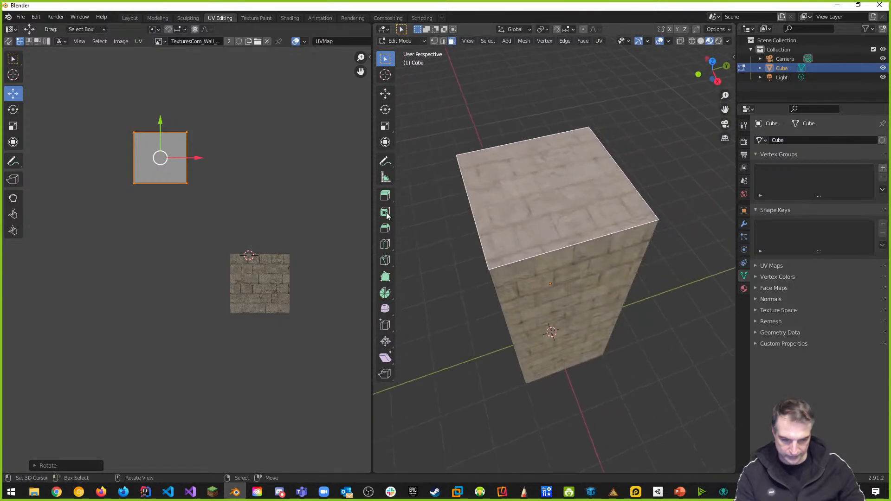
{"action": "type", "text": "r"}
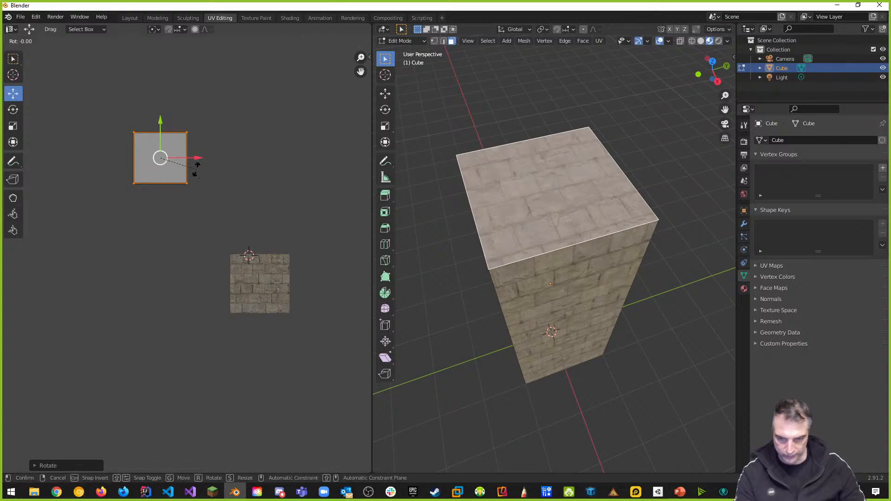
{"action": "type", "text": "90"}
{"action": "key", "text": "Return"}
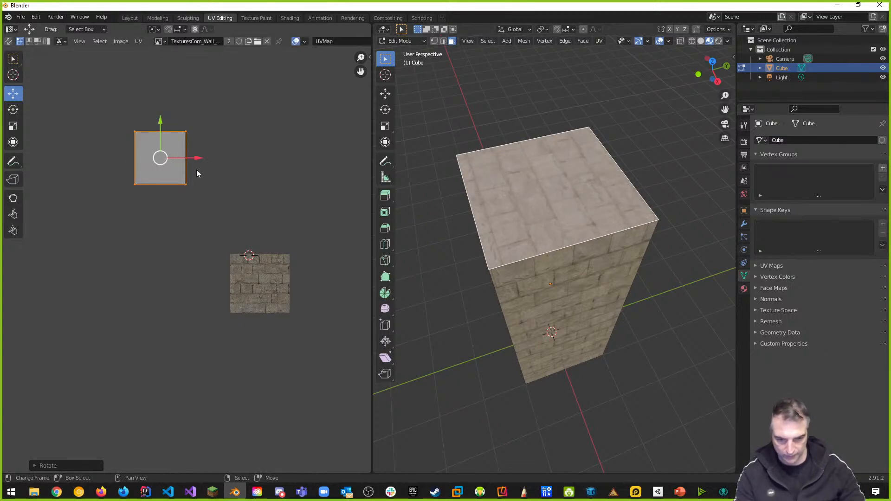
{"action": "middle_click_drag", "start_coordinate": [589, 242], "coordinate": [612, 243]}
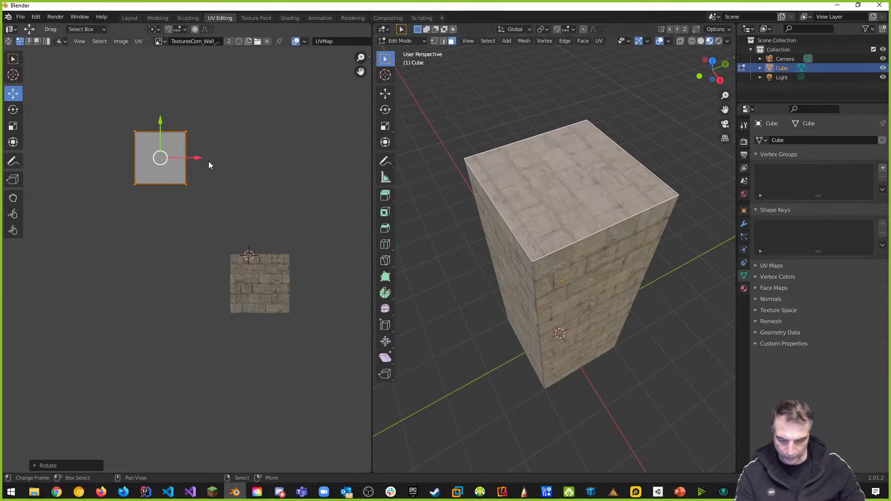
{"action": "type", "text": "r90"}
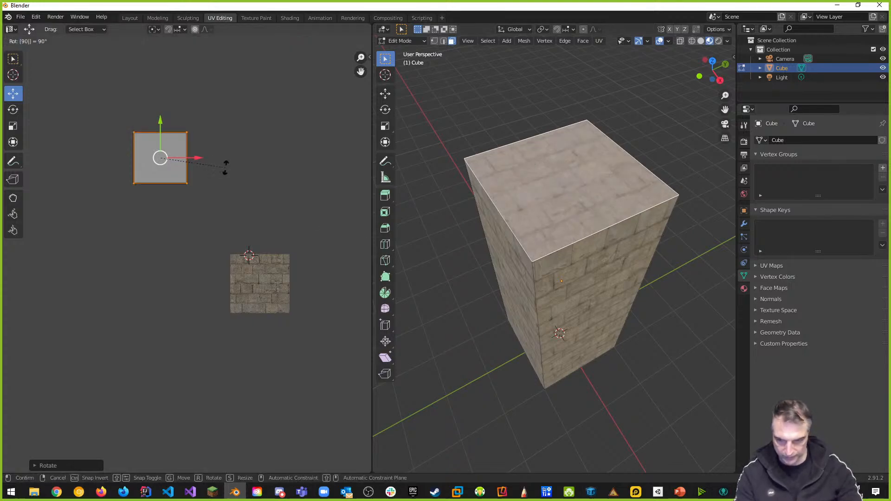
{"action": "key", "text": "Return"}
{"action": "middle_click_drag", "start_coordinate": [445, 223], "coordinate": [549, 159]}
{"action": "type", "text": "r"}
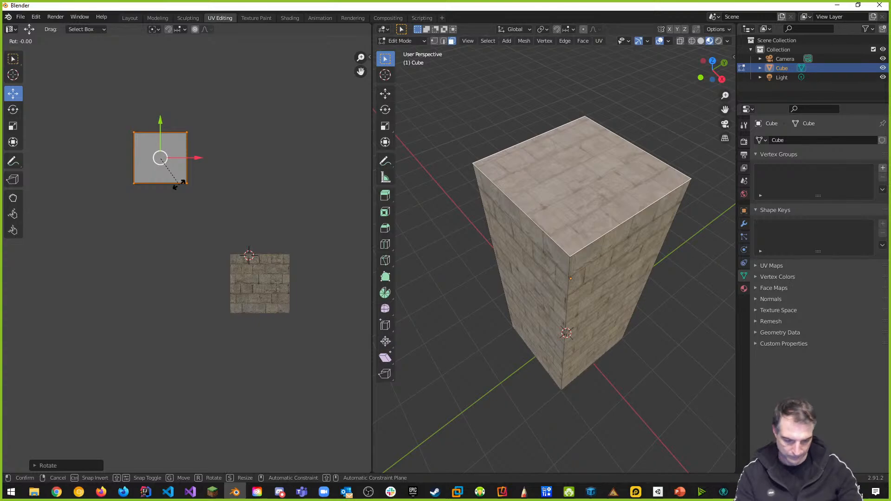
{"action": "type", "text": "90"}
{"action": "key", "text": "Return"}
Select all faces of the block and examine how the brick texture lies on the sides and top
{"action": "middle_click_drag", "start_coordinate": [418, 246], "coordinate": [584, 216]}
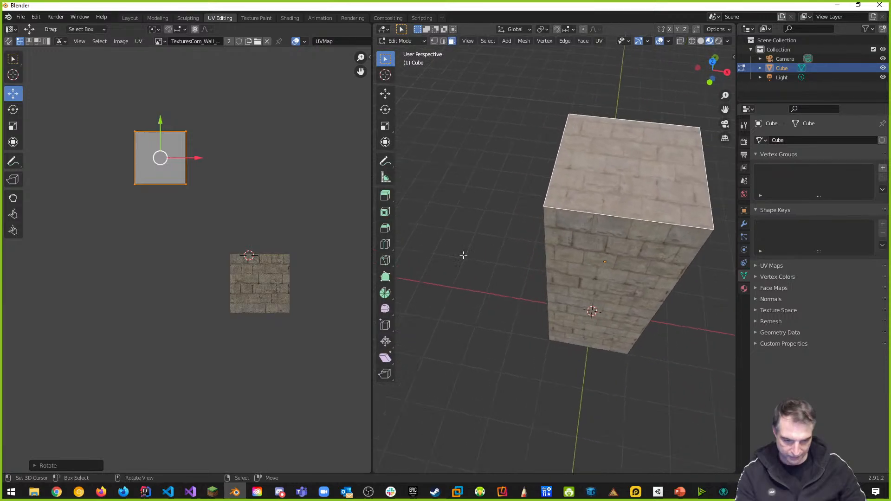
{"action": "middle_click_drag", "start_coordinate": [668, 216], "coordinate": [590, 102]}
{"action": "key", "text": "a"}
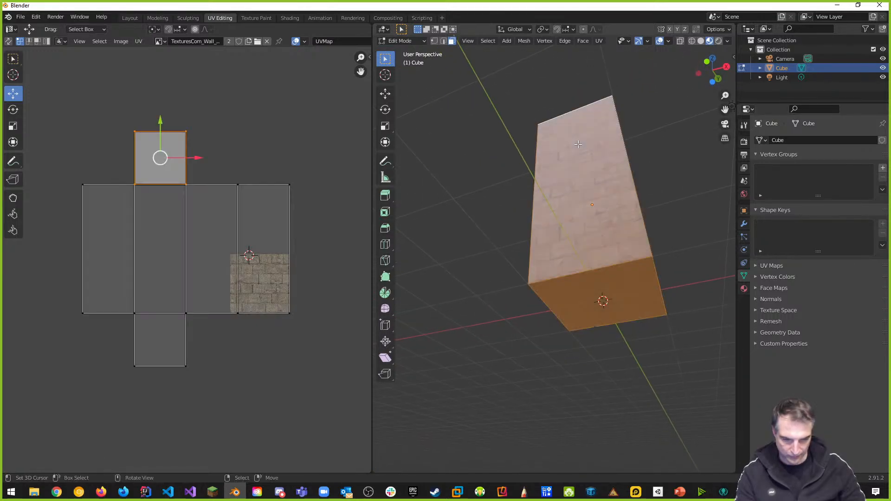
{"action": "scroll", "coordinate": [278, 201], "scroll_direction": "up", "scroll_amount": 1, "text": "shift"}
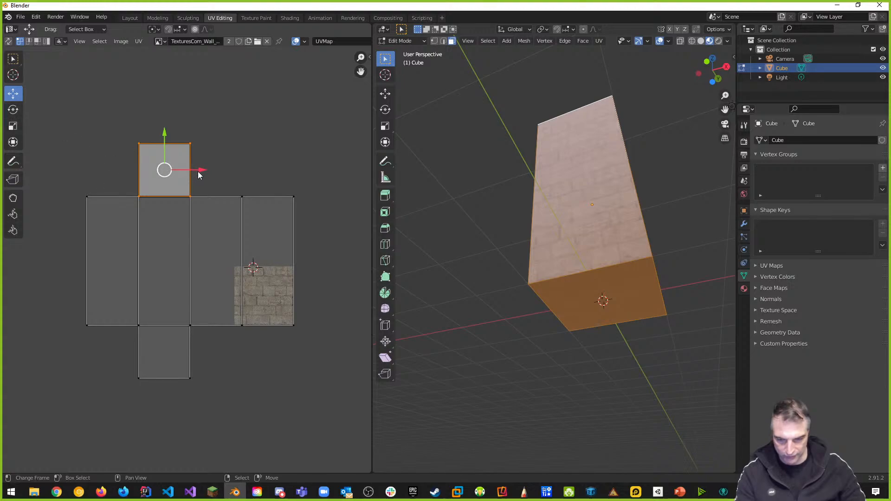
{"action": "middle_click_drag", "start_coordinate": [556, 209], "coordinate": [593, 329]}
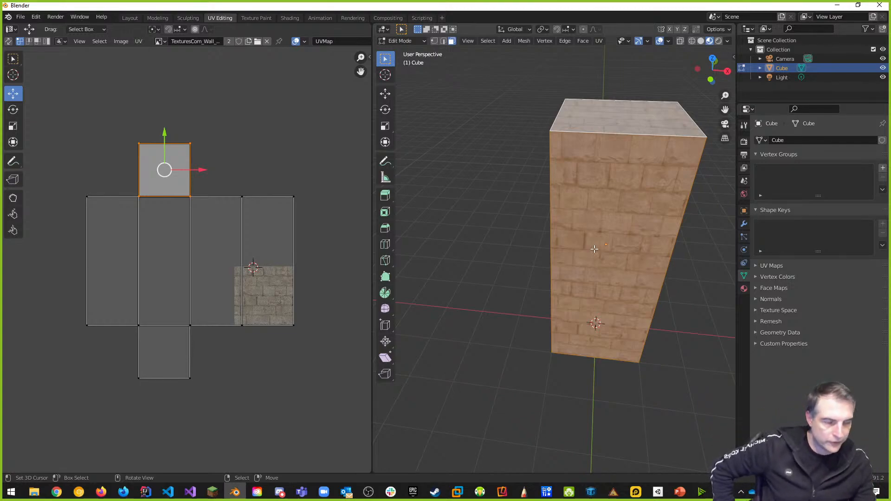
{"action": "mouse_move", "coordinate": [513, 247]}
{"action": "middle_mouse_down"}
{"action": "mouse_move", "coordinate": [528, 241]}
{"action": "mouse_move", "coordinate": [472, 227]}
{"action": "mouse_move", "coordinate": [455, 235]}
{"action": "mouse_move", "coordinate": [456, 254]}
{"action": "mouse_move", "coordinate": [513, 259]}
{"action": "middle_mouse_up"}
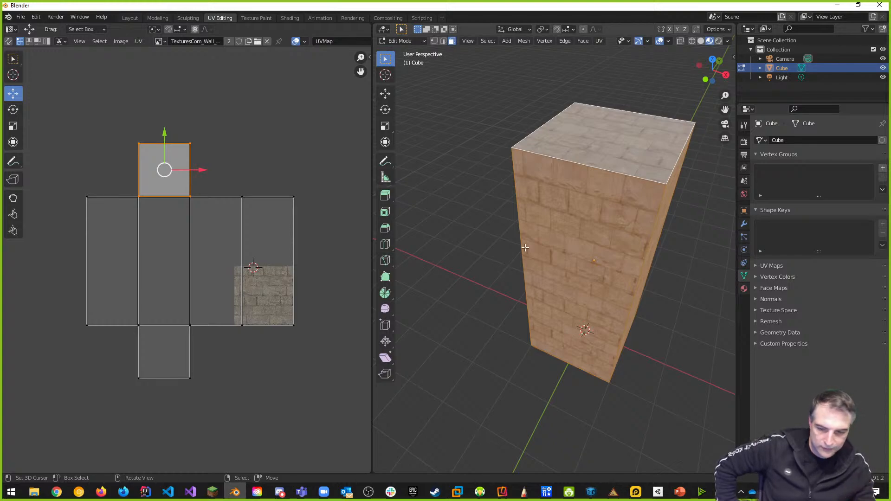
{"action": "middle_click_drag", "start_coordinate": [485, 292], "coordinate": [505, 277]}
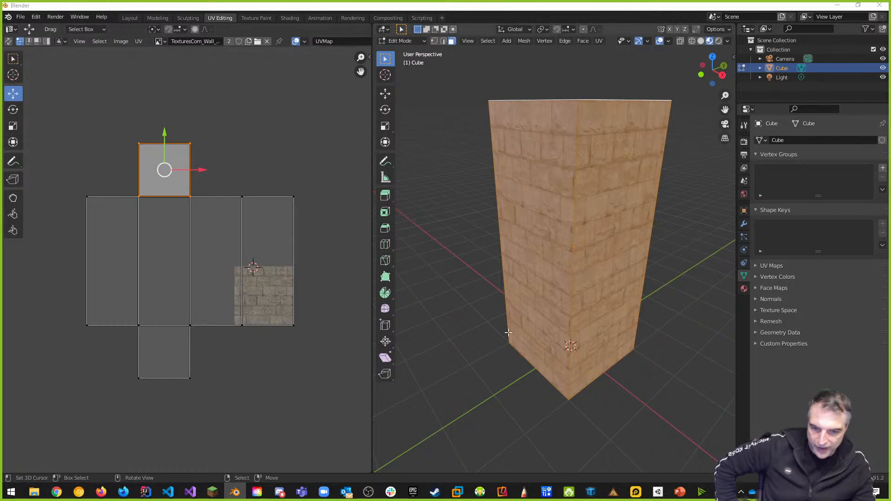
{"action": "middle_click_drag", "start_coordinate": [544, 290], "coordinate": [571, 265]}
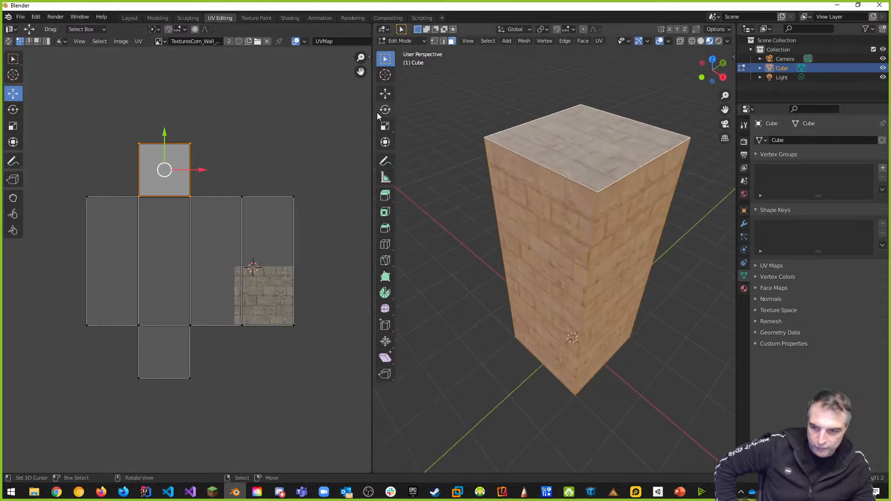
Return to the Layout workspace, switch the viewport to Material Preview shading and inspect the textured block from several sides
{"action": "left_click", "coordinate": [130, 19]}
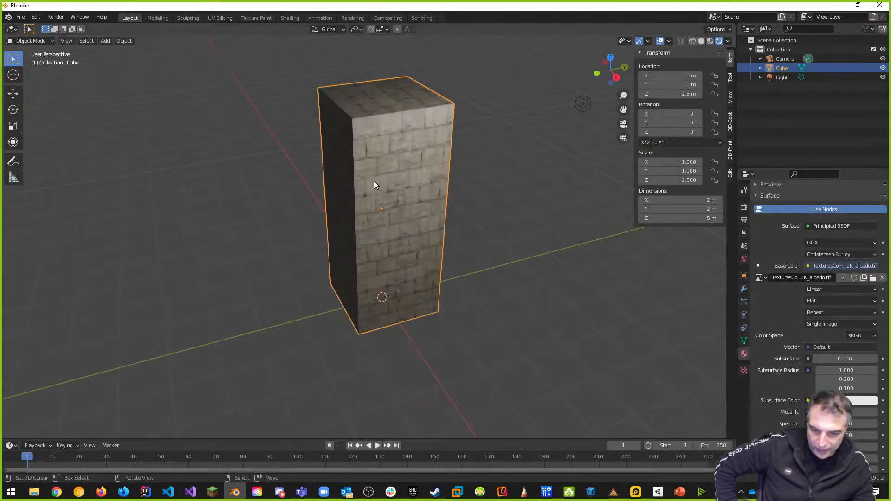
{"action": "mouse_move", "coordinate": [374, 182]}
{"action": "middle_mouse_down"}
{"action": "mouse_move", "coordinate": [436, 189]}
{"action": "mouse_move", "coordinate": [512, 182]}
{"action": "mouse_move", "coordinate": [565, 162]}
{"action": "mouse_move", "coordinate": [474, 176]}
{"action": "mouse_move", "coordinate": [482, 173]}
{"action": "middle_mouse_up"}
{"action": "left_click", "coordinate": [710, 40]}
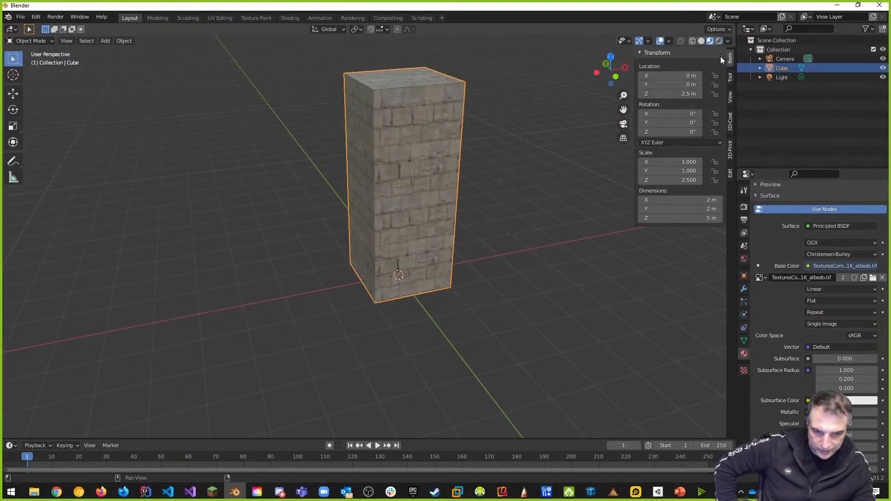
{"action": "middle_click_drag", "start_coordinate": [603, 140], "coordinate": [505, 185]}
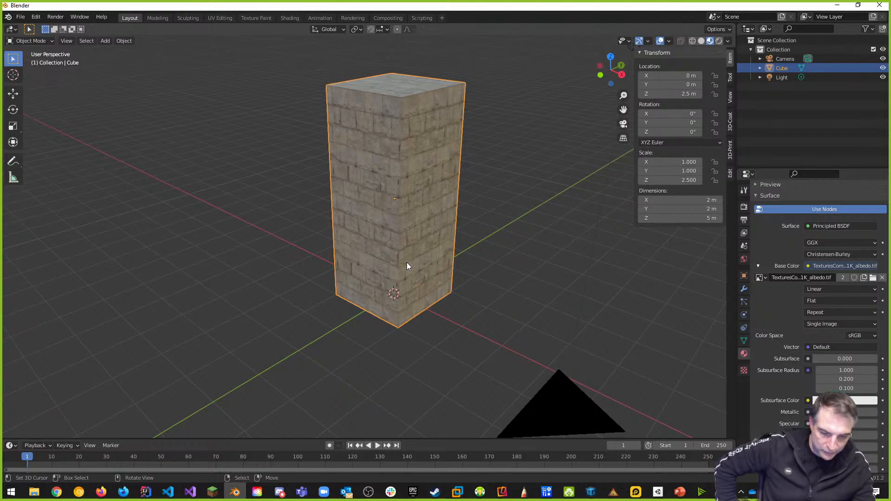
Switch to Chrome and examine the granite stone wall texture's albedo, displacement, normal and roughness maps on textures.com
{"action": "mouse_move", "coordinate": [55, 496]}
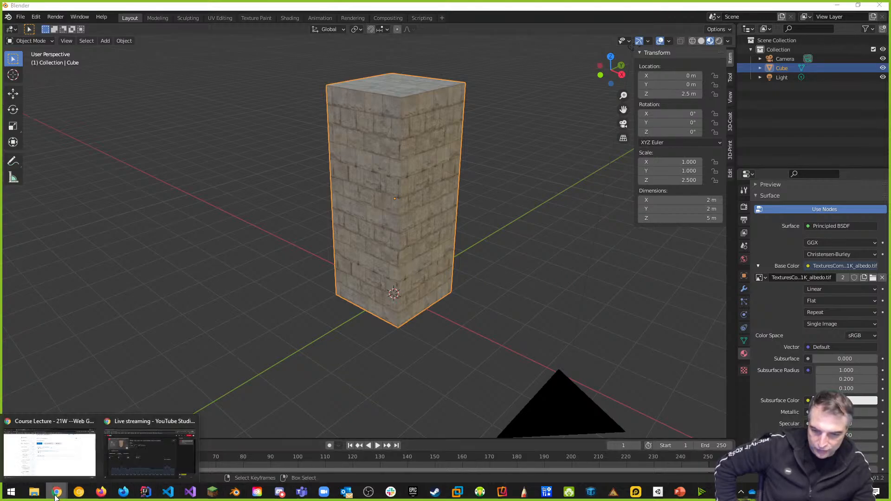
{"action": "left_click", "coordinate": [51, 455]}
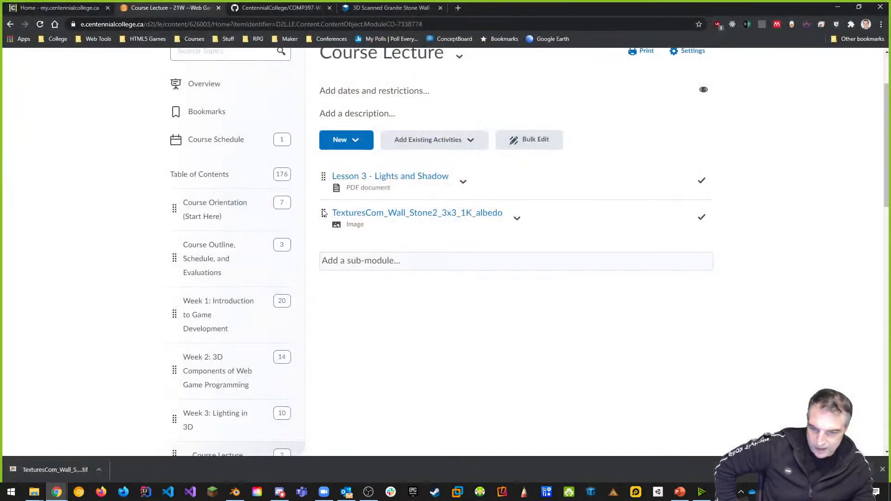
{"action": "left_click", "coordinate": [384, 10]}
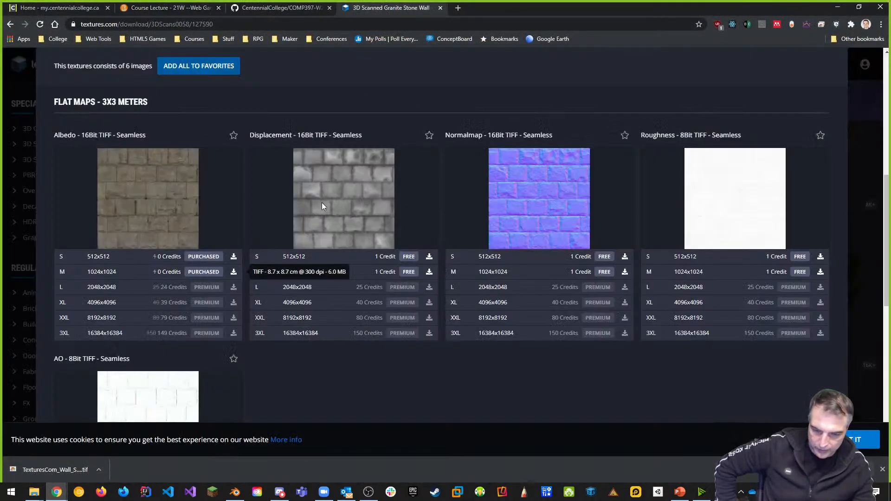
{"action": "mouse_move", "coordinate": [522, 209]}
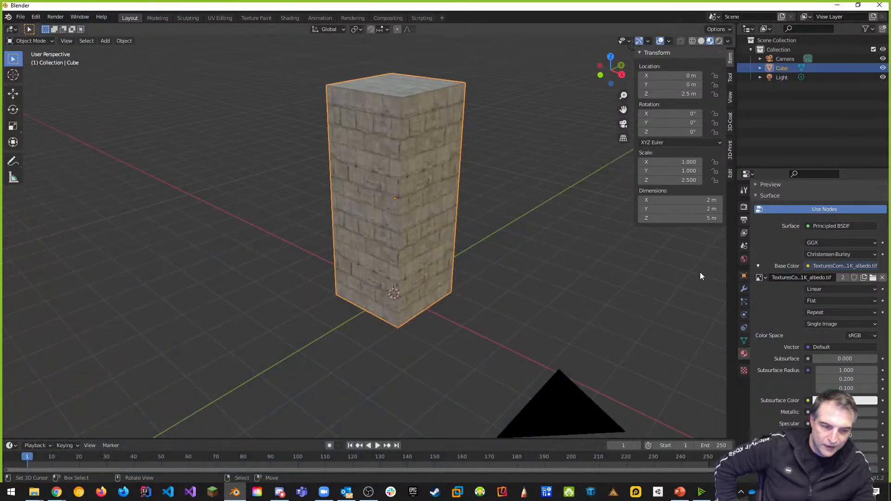
Switch back to Blender and rename the Cube object as Pillar
{"action": "double_click", "coordinate": [783, 69]}
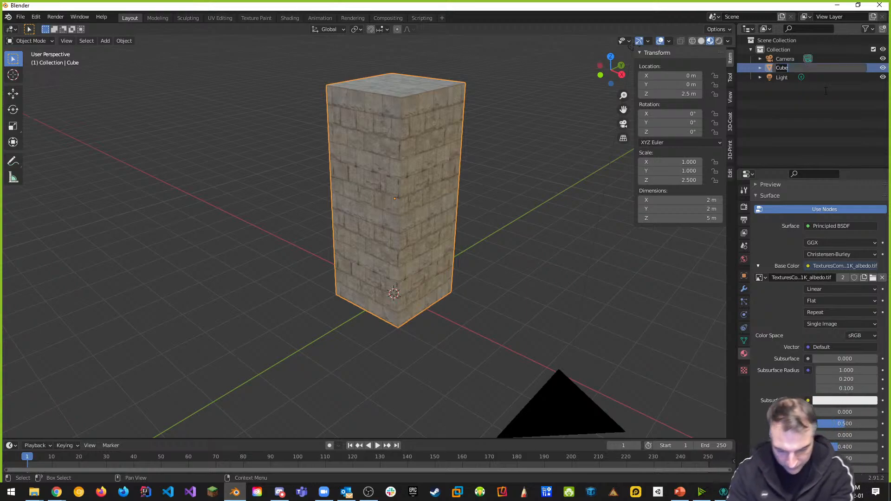
{"action": "type", "text": "Pillar"}
{"action": "key", "text": "Return"}
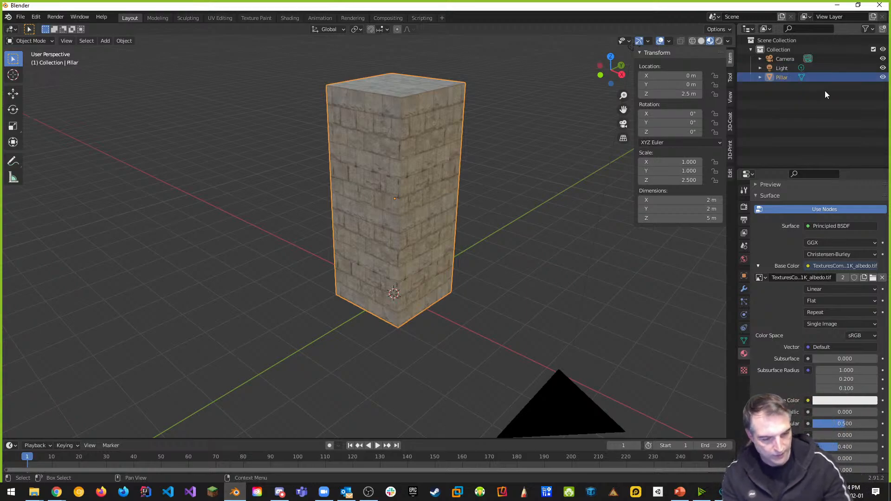
Delete the light and the camera from the scene, leaving only the pillar, and hide the viewport sidebar
{"action": "left_click", "coordinate": [783, 68]}
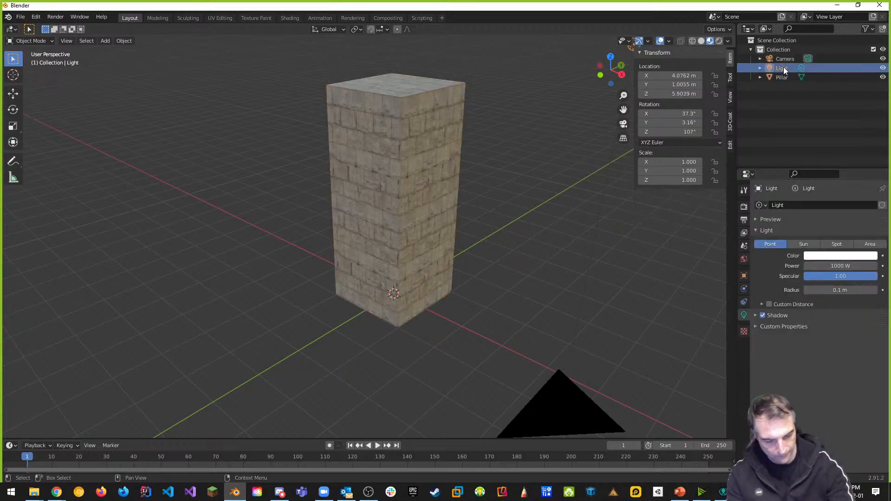
{"action": "key", "text": "x"}
{"action": "left_click", "coordinate": [793, 59]}
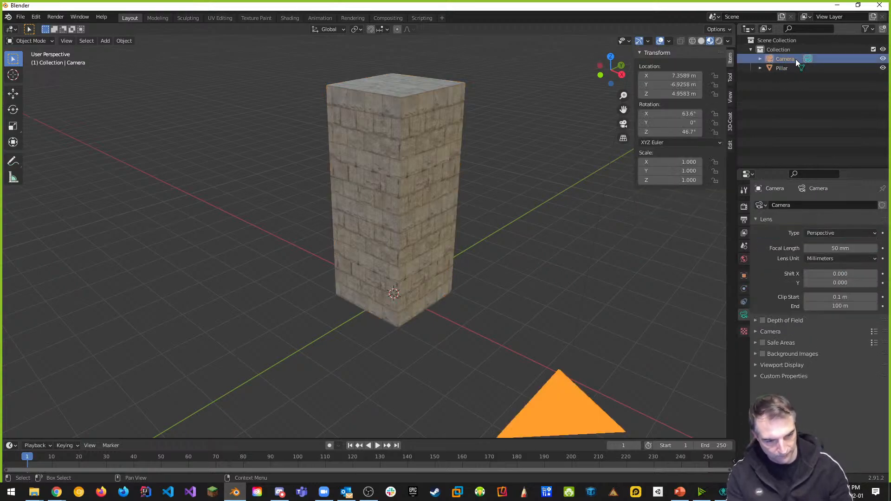
{"action": "key", "text": "x"}
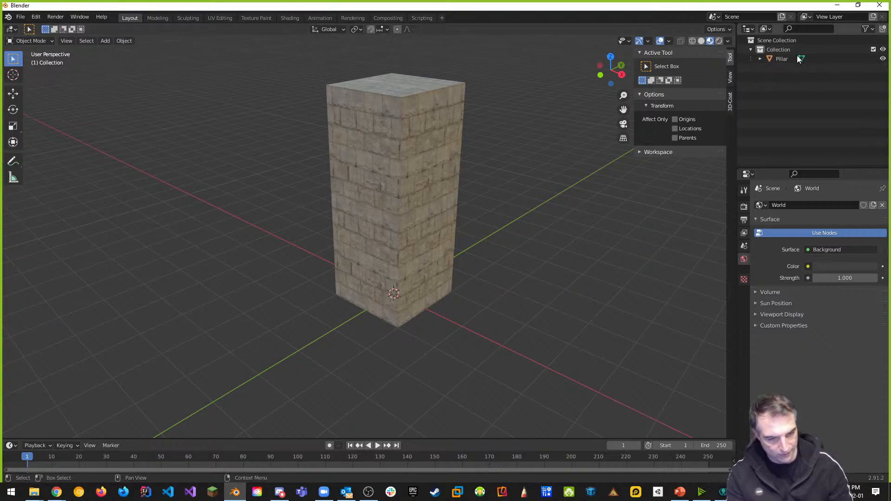
{"action": "key", "text": "n"}
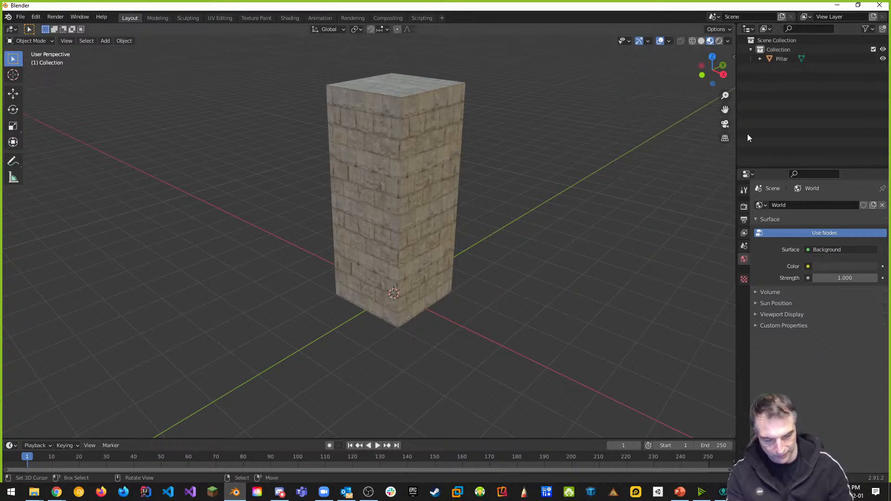
{"action": "mouse_move", "coordinate": [480, 202]}
{"action": "middle_mouse_down"}
{"action": "mouse_move", "coordinate": [539, 207]}
{"action": "mouse_move", "coordinate": [611, 199]}
{"action": "mouse_move", "coordinate": [496, 205]}
{"action": "middle_mouse_up"}
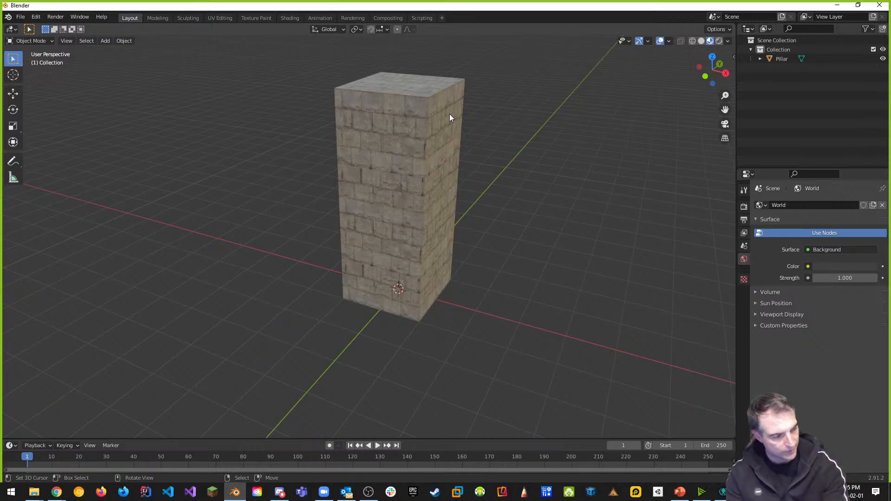
{"action": "left_click", "coordinate": [21, 17]}
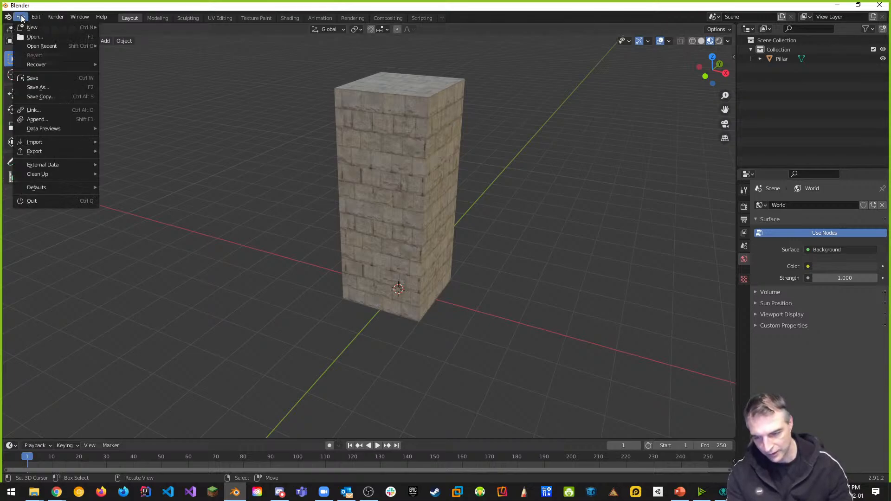
{"action": "left_click", "coordinate": [42, 87]}
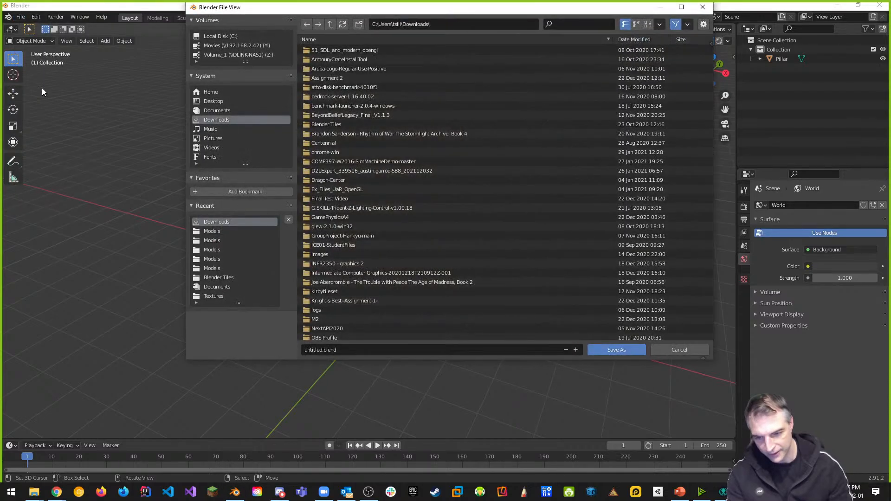
{"action": "left_click", "coordinate": [324, 351]}
{"action": "left_click_drag", "start_coordinate": [322, 350], "coordinate": [296, 347]}
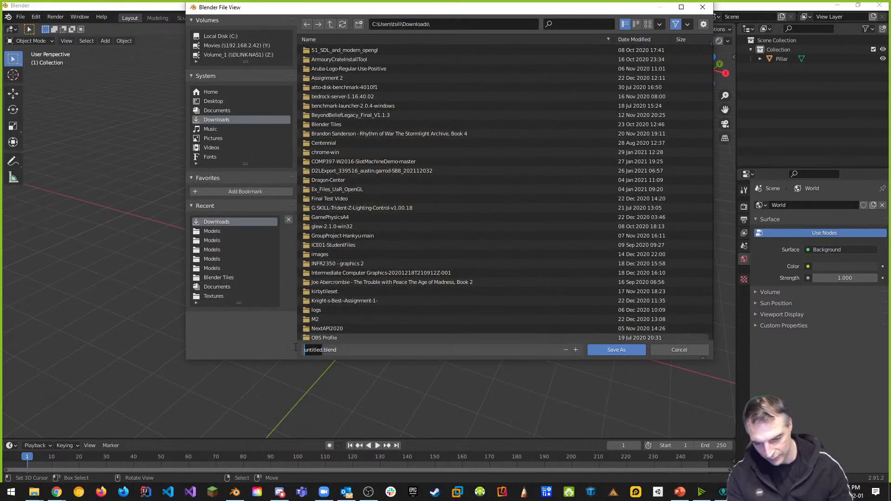
{"action": "type", "text": "Pillar"}
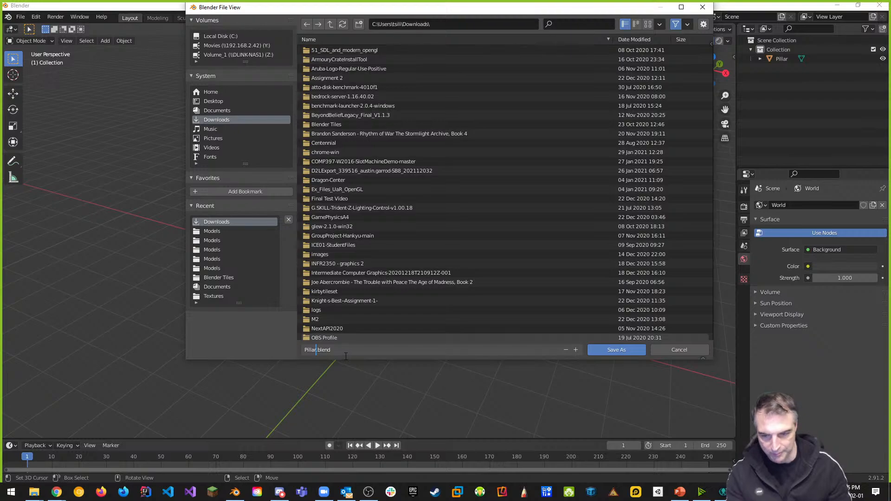
{"action": "key", "text": "Return"}
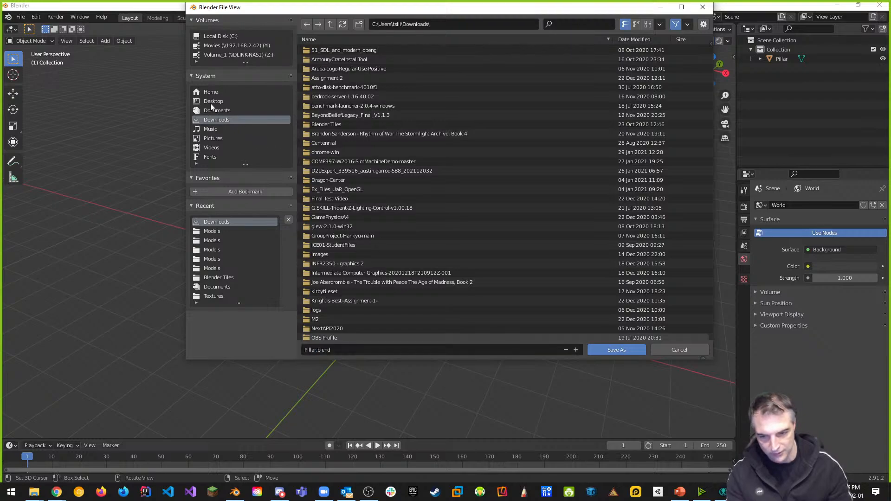
{"action": "left_click", "coordinate": [210, 101]}
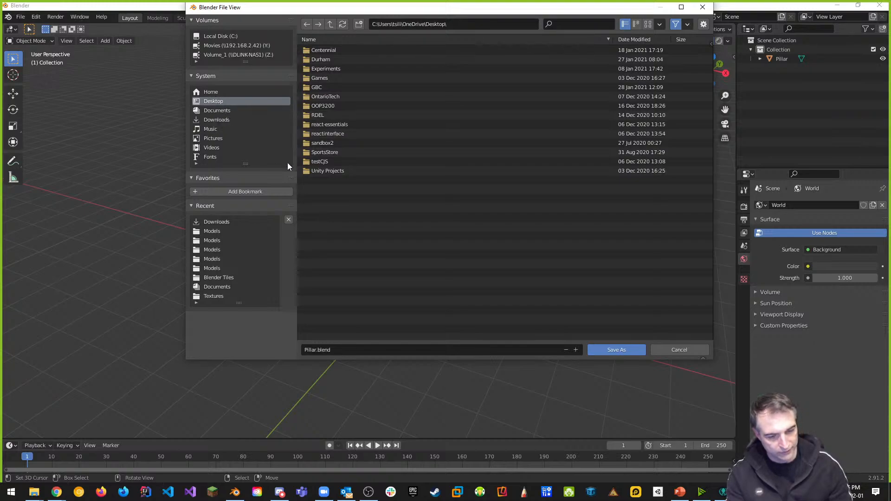
{"action": "left_click", "coordinate": [692, 352]}
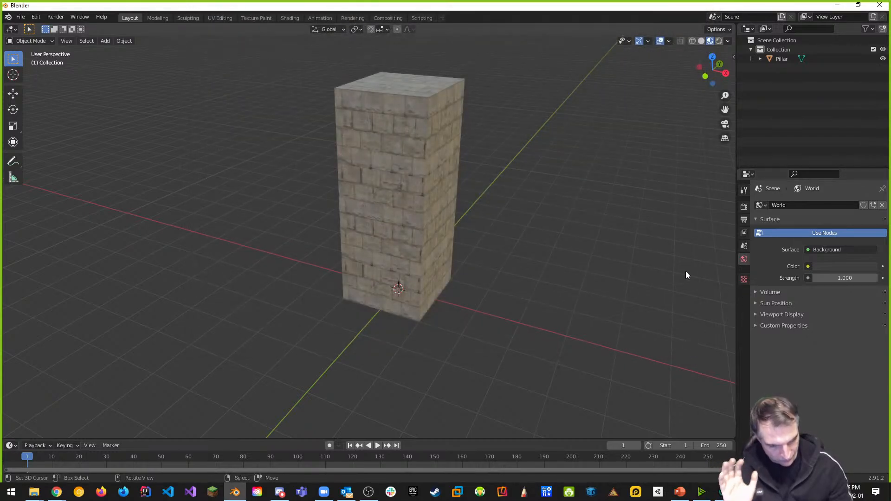
Select the pillar and pack its stone wall albedo image into the Blender file from the texture's image settings
{"action": "left_click", "coordinate": [391, 139]}
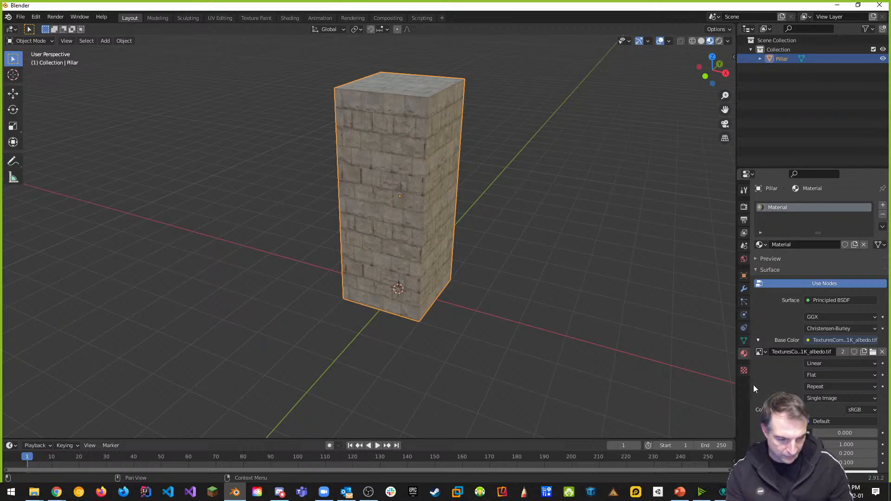
{"action": "left_click", "coordinate": [744, 371]}
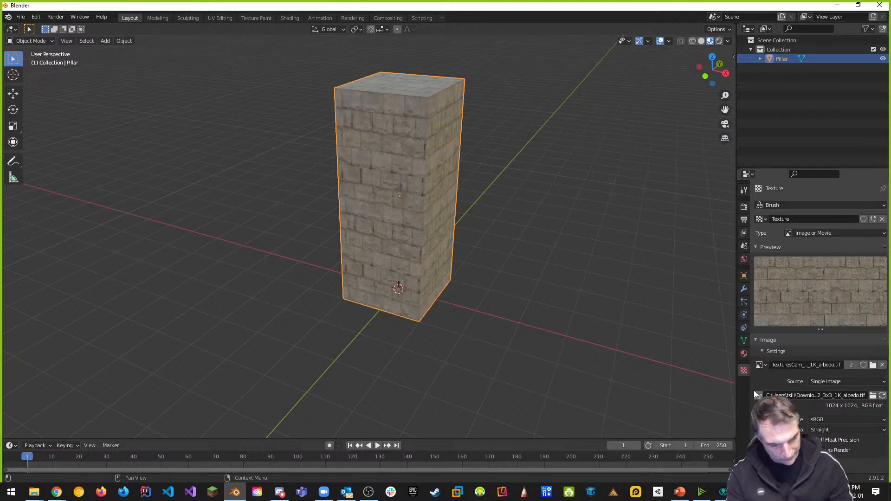
{"action": "left_click", "coordinate": [760, 352]}
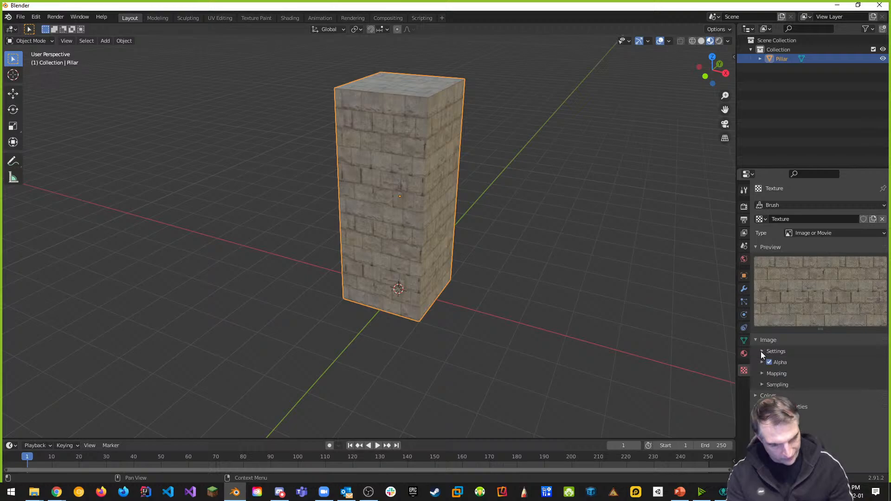
{"action": "left_click", "coordinate": [761, 352]}
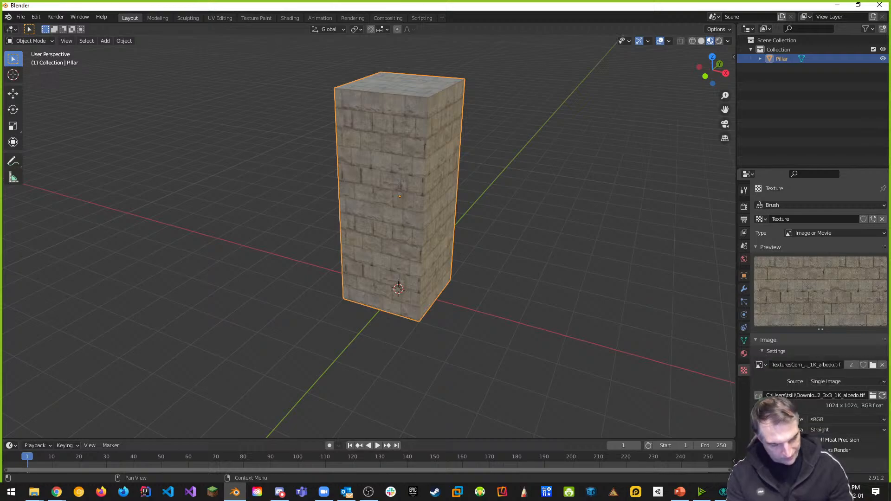
{"action": "scroll", "coordinate": [755, 396], "scroll_direction": "down", "scroll_amount": 2}
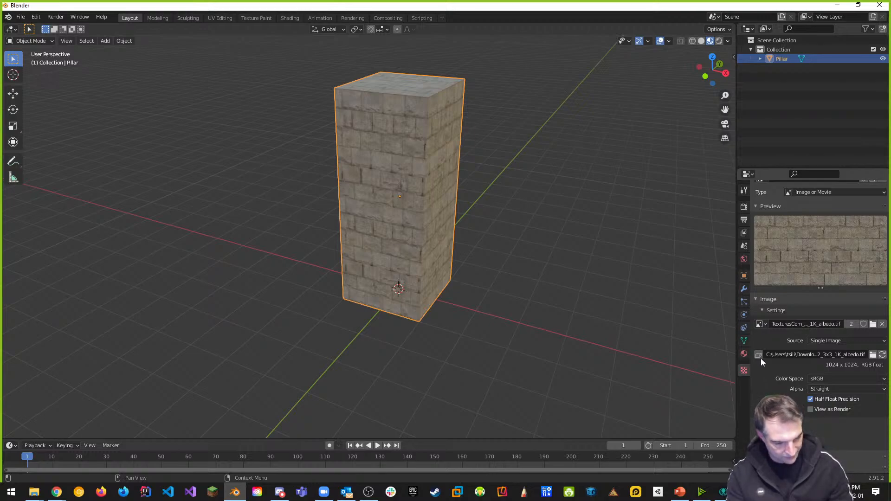
{"action": "left_click", "coordinate": [758, 355]}
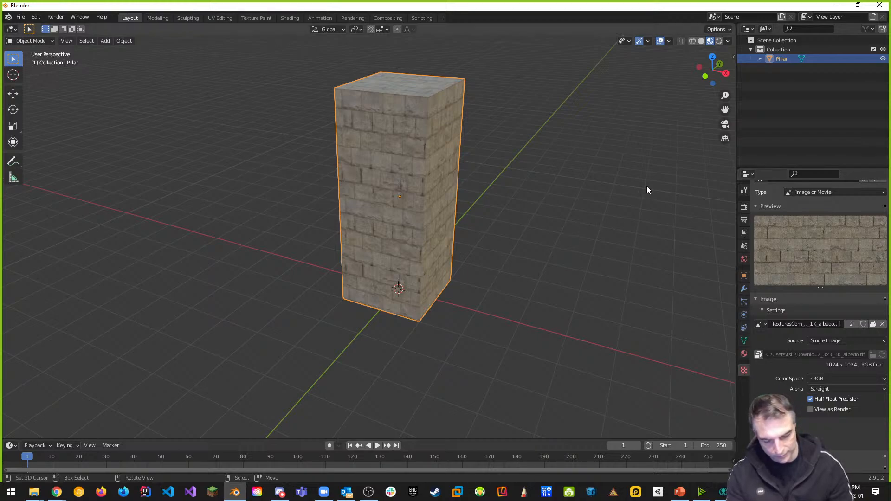
Check the pillar's transform values, then search the commands for "apply" and try to apply all transforms
{"action": "key", "text": "n"}
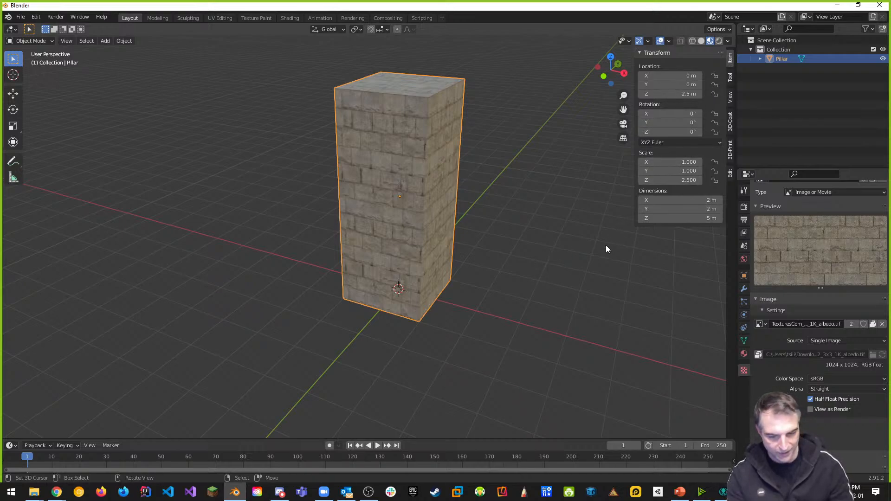
{"action": "key", "text": "n"}
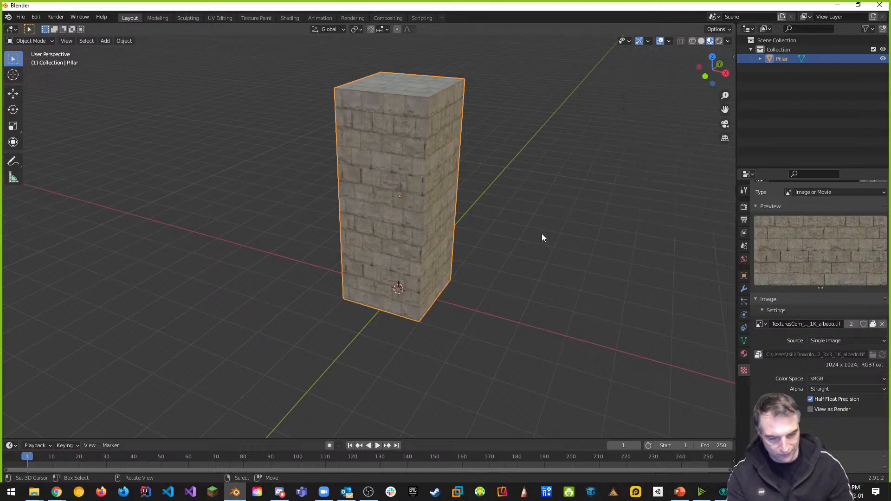
{"action": "key", "text": "F3"}
{"action": "type", "text": "ap"}
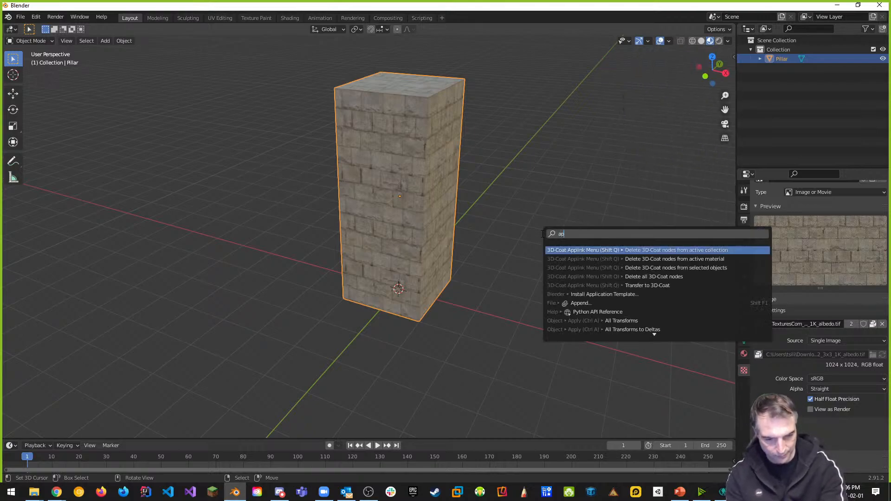
{"action": "type", "text": "ply"}
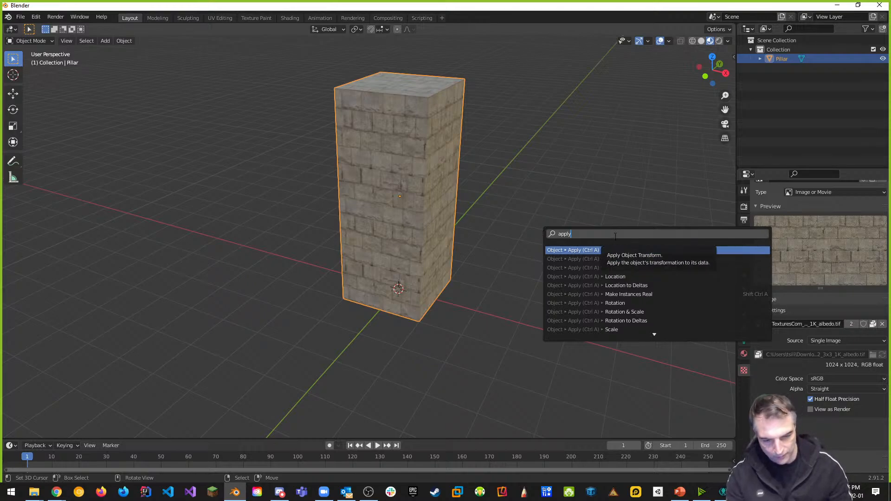
{"action": "left_click", "coordinate": [622, 250]}
Apply all transforms to the pillar and display its transform values for checking
{"action": "key", "text": "ctrl+a"}
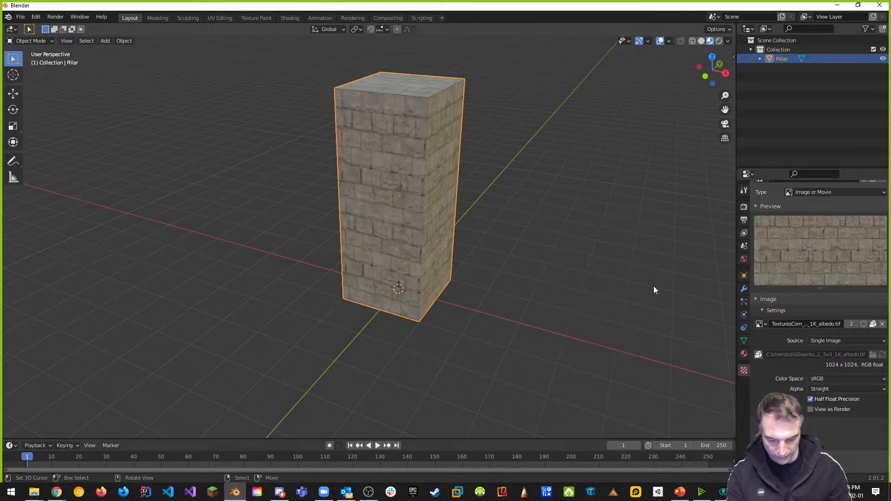
{"action": "key", "text": "ctrl+a"}
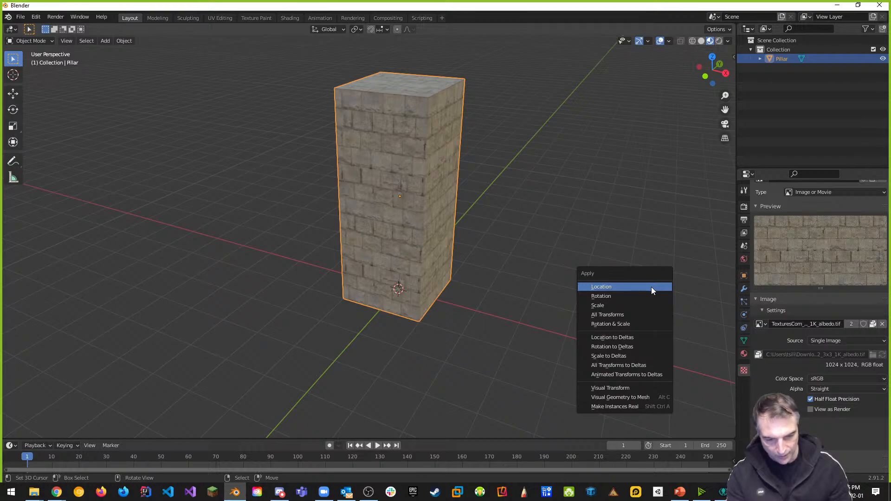
{"action": "left_click", "coordinate": [624, 315]}
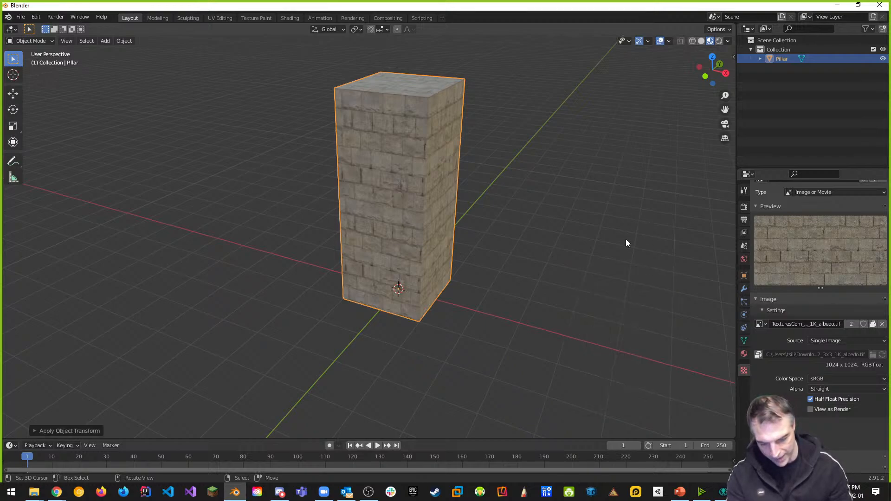
{"action": "key", "text": "n"}
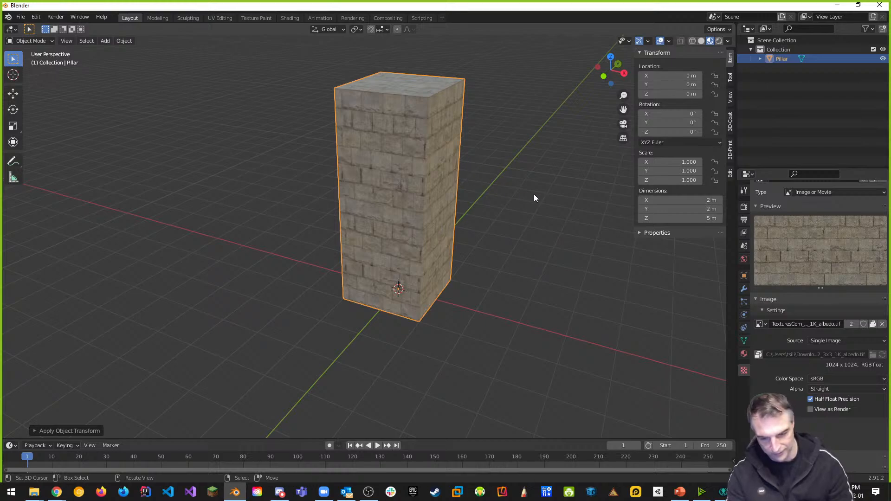
Apply all transforms to the pillar once more
{"action": "middle_click_drag", "start_coordinate": [497, 190], "coordinate": [522, 187]}
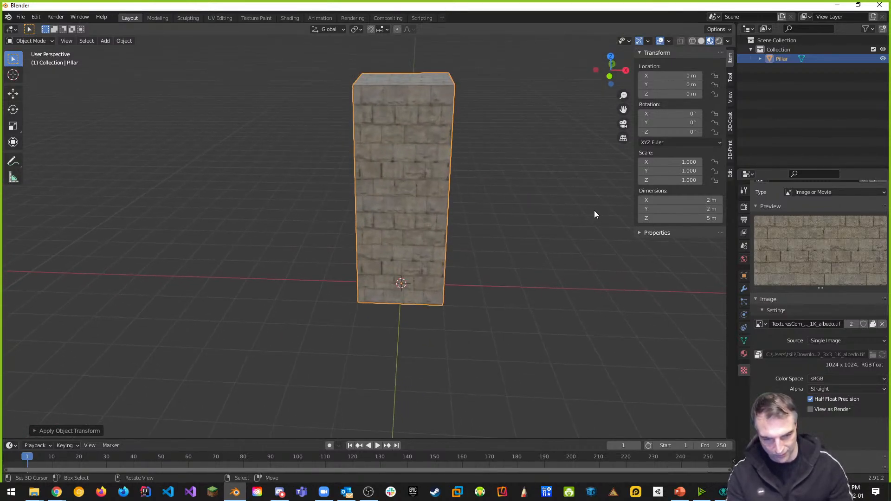
{"action": "key", "text": "ctrl+a"}
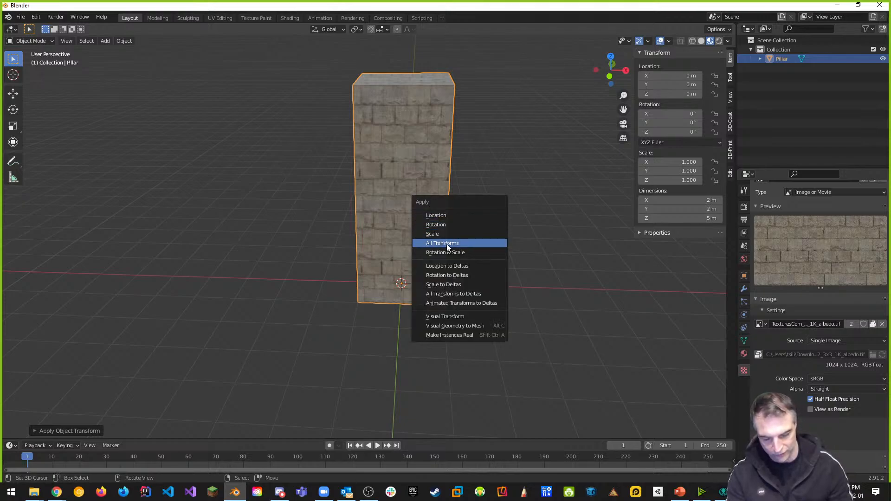
{"action": "left_click", "coordinate": [459, 251]}
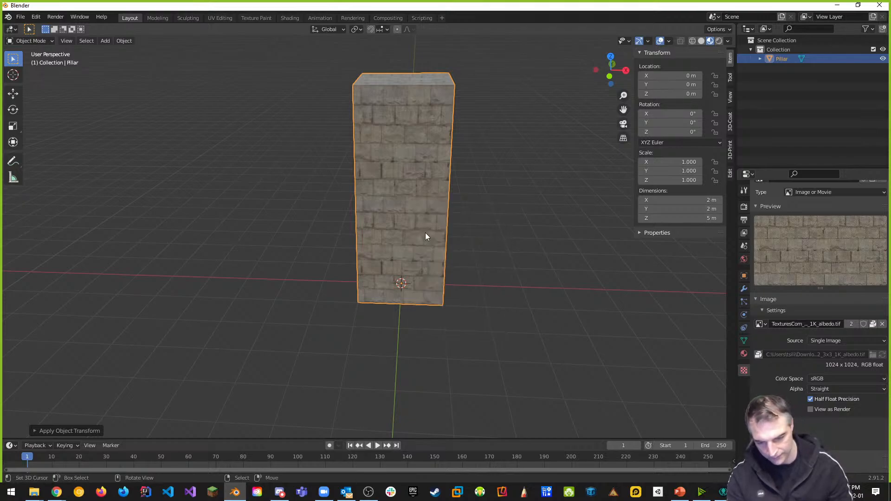
Start saving the Blender file and browse to Desktop > Centennial > COMP397 > COMP397-W2021-Lesson3a > Assets > Models as the destination
{"action": "left_click", "coordinate": [21, 16]}
{"action": "left_click", "coordinate": [41, 79]}
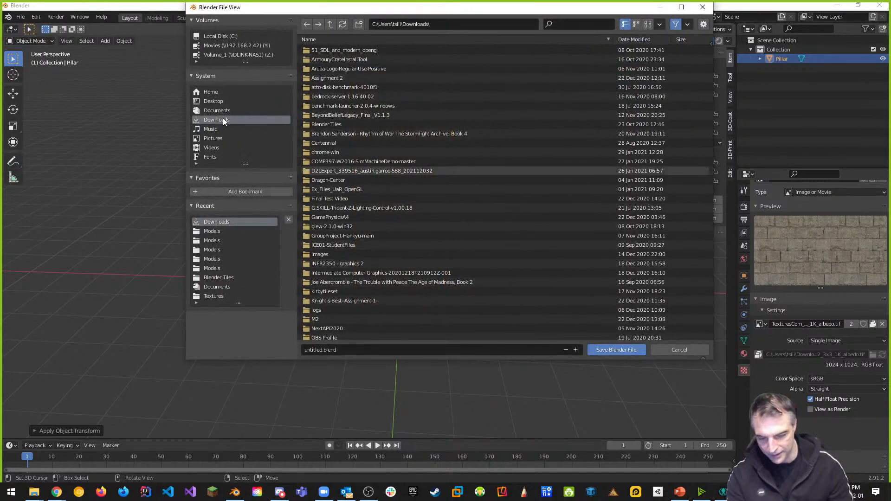
{"action": "left_click", "coordinate": [214, 101]}
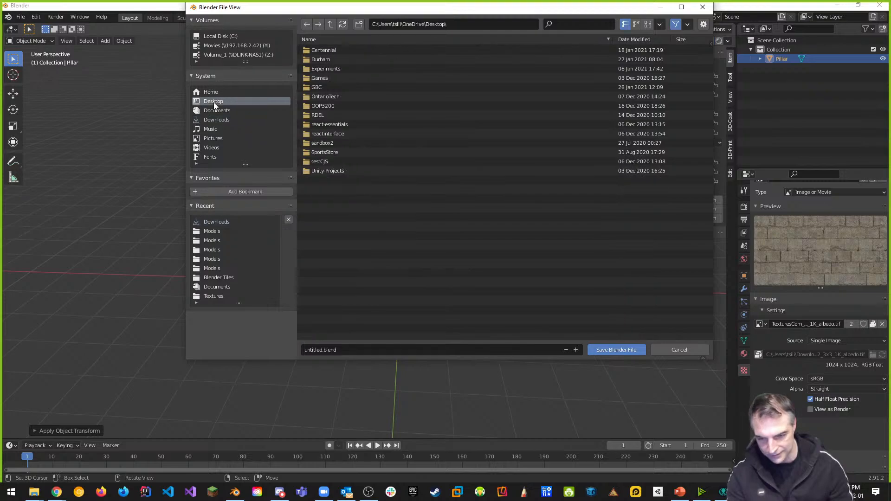
{"action": "double_click", "coordinate": [321, 50]}
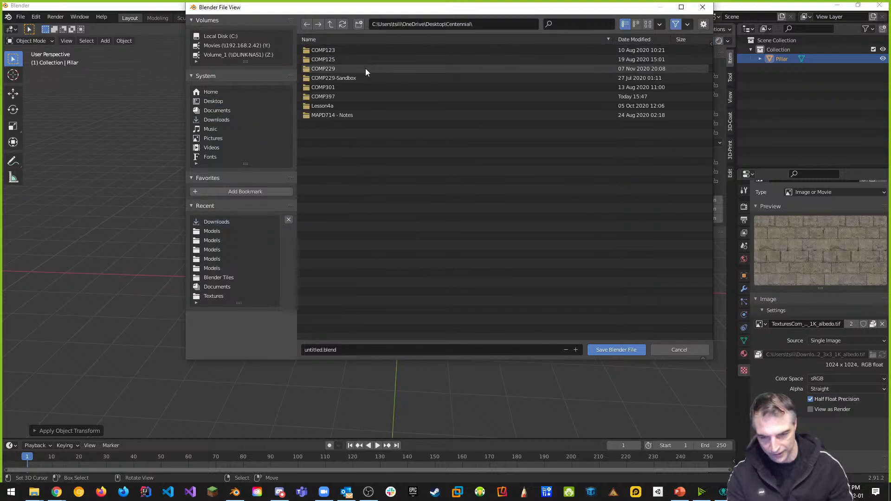
{"action": "double_click", "coordinate": [348, 96]}
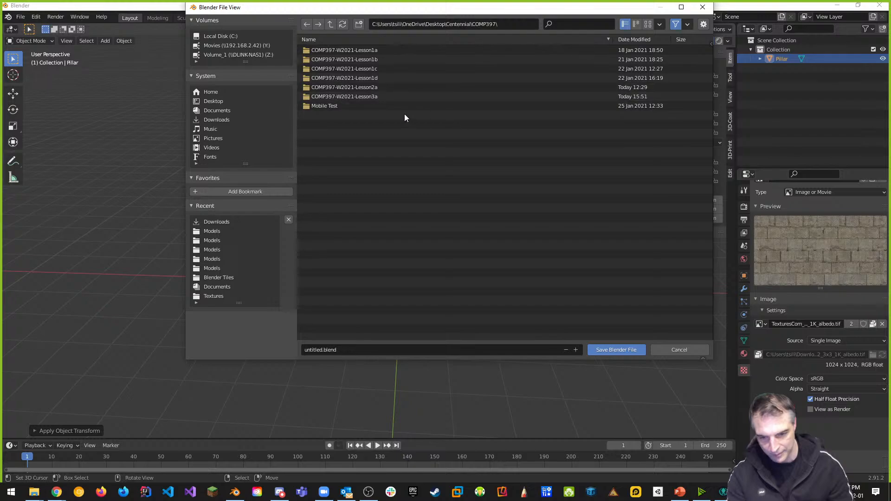
{"action": "double_click", "coordinate": [367, 97]}
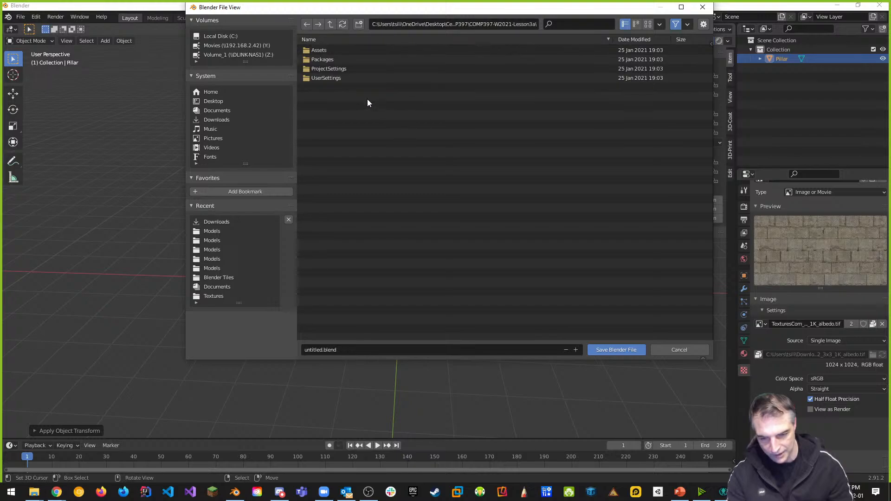
{"action": "double_click", "coordinate": [320, 51]}
{"action": "double_click", "coordinate": [320, 88]}
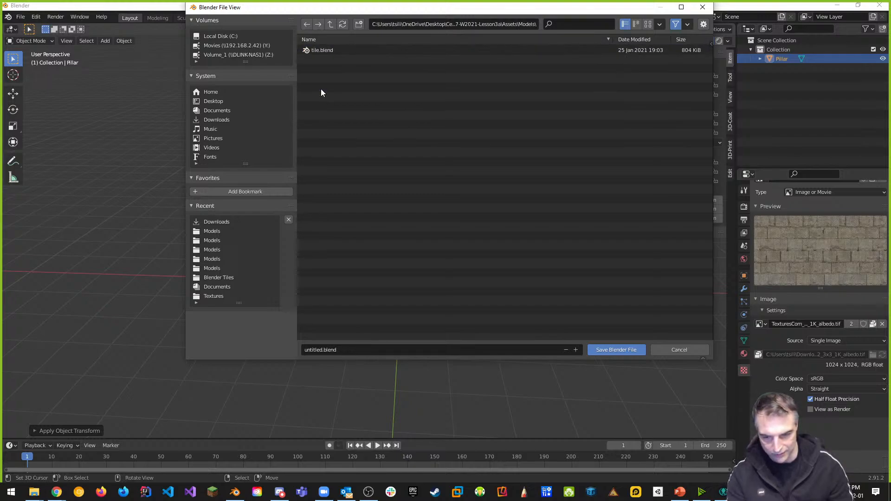
Name the file pillar.blend and save it in the Models folder
{"action": "left_click", "coordinate": [325, 349]}
{"action": "left_click", "coordinate": [322, 349]}
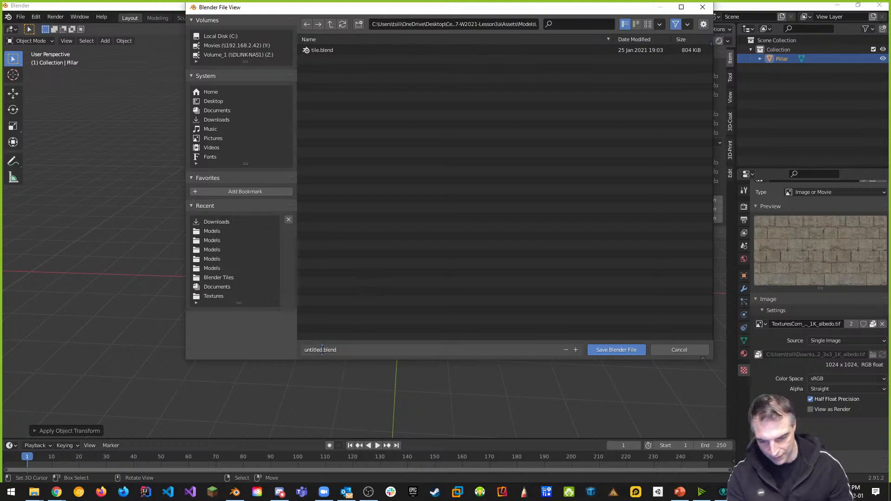
{"action": "key", "text": "ctrl+BackSpace"}
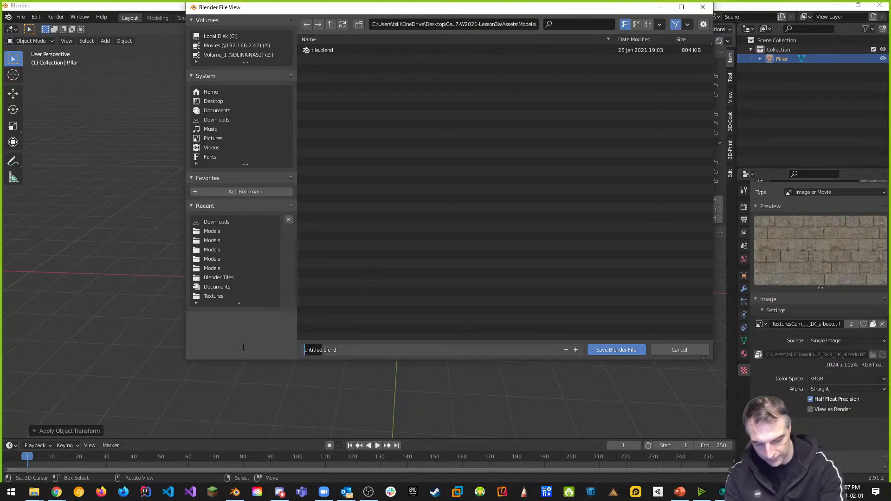
{"action": "type", "text": "pillar"}
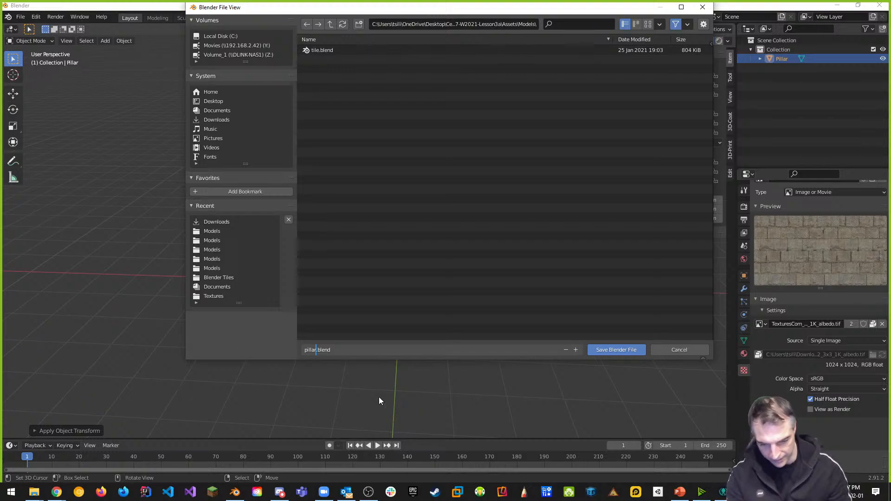
{"action": "left_click", "coordinate": [622, 350]}
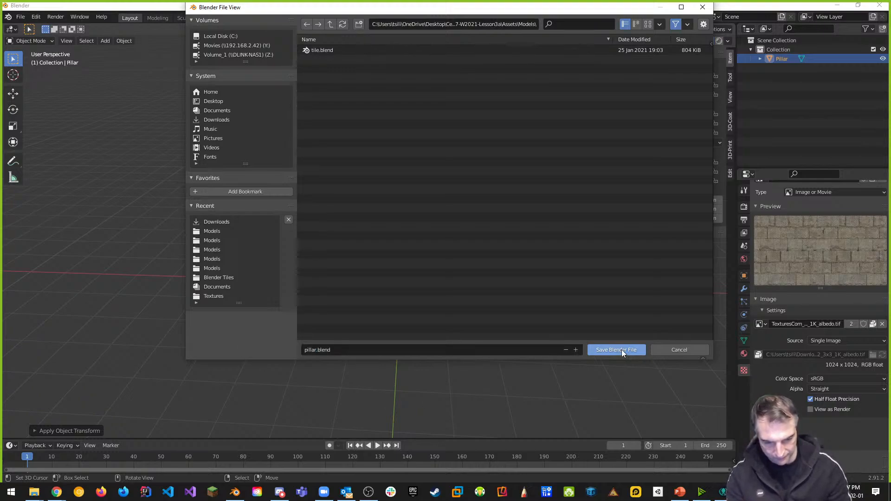
{"action": "left_click", "coordinate": [622, 350]}
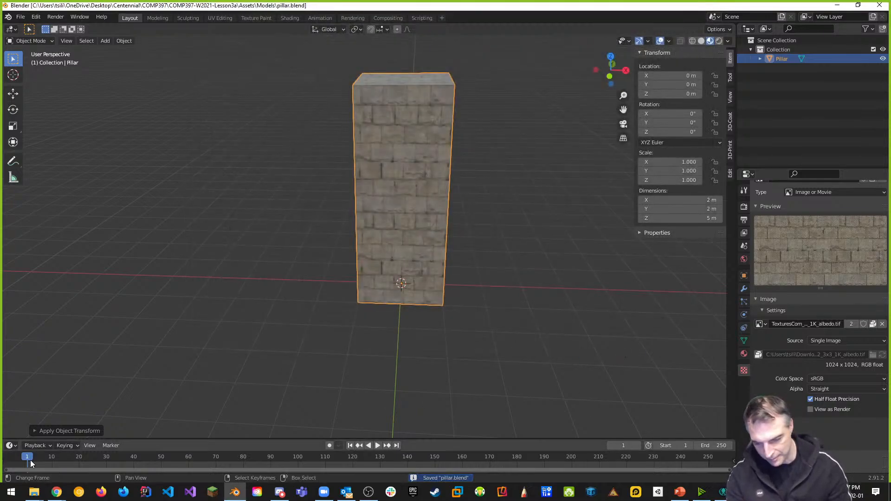
Switch to Chrome and show the Course Lecture page of the Web Game Programming course
{"action": "mouse_move", "coordinate": [57, 493]}
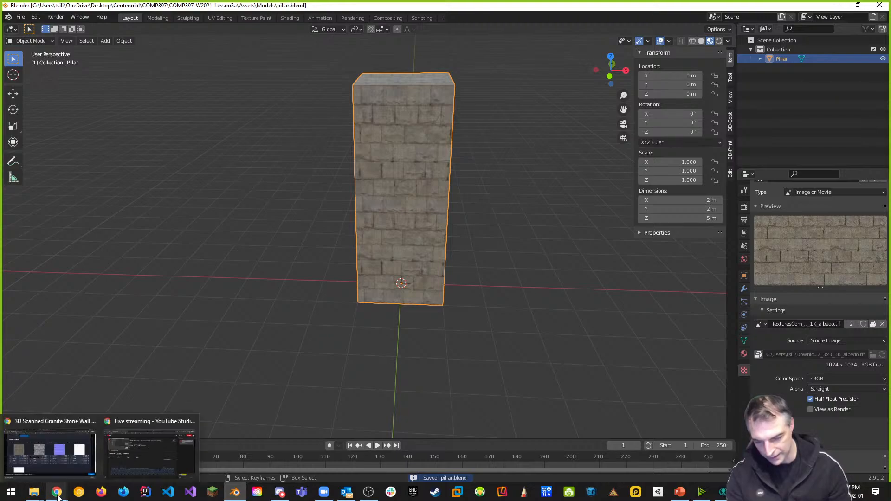
{"action": "left_click", "coordinate": [68, 458]}
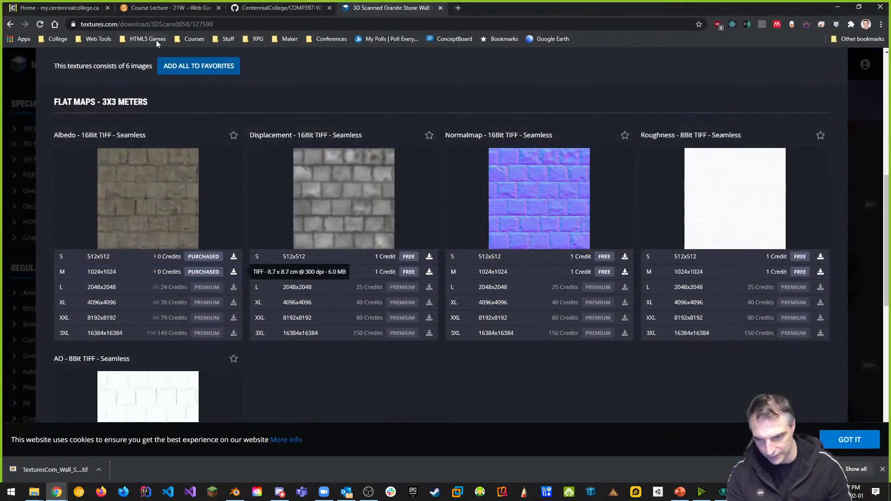
{"action": "left_click", "coordinate": [153, 9]}
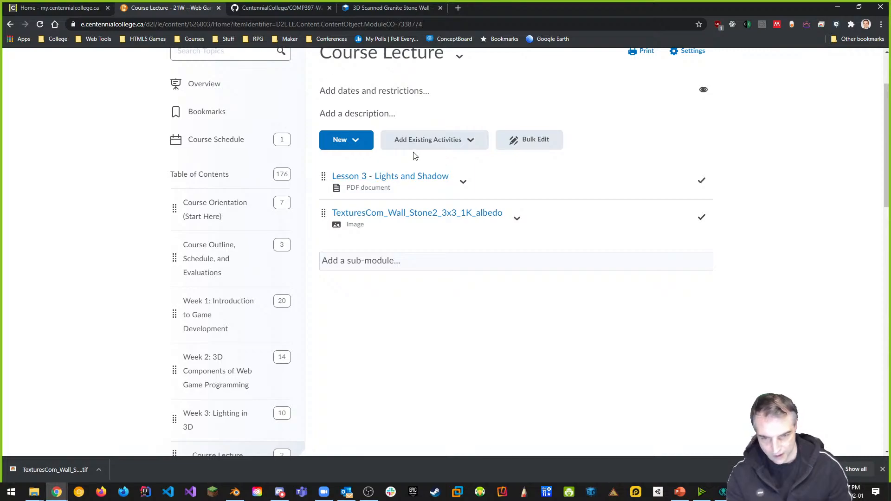
{"action": "scroll", "coordinate": [412, 185], "scroll_direction": "up", "scroll_amount": 1}
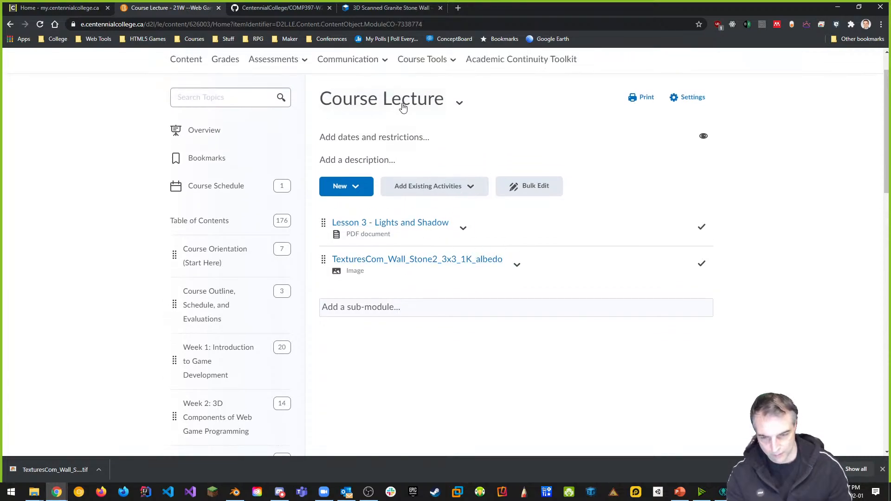
{"action": "left_click", "coordinate": [358, 189]}
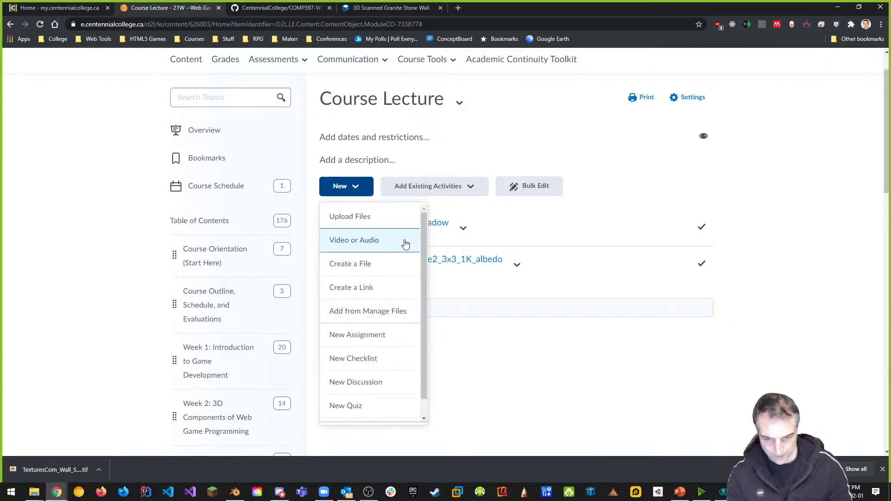
{"action": "left_click", "coordinate": [374, 266]}
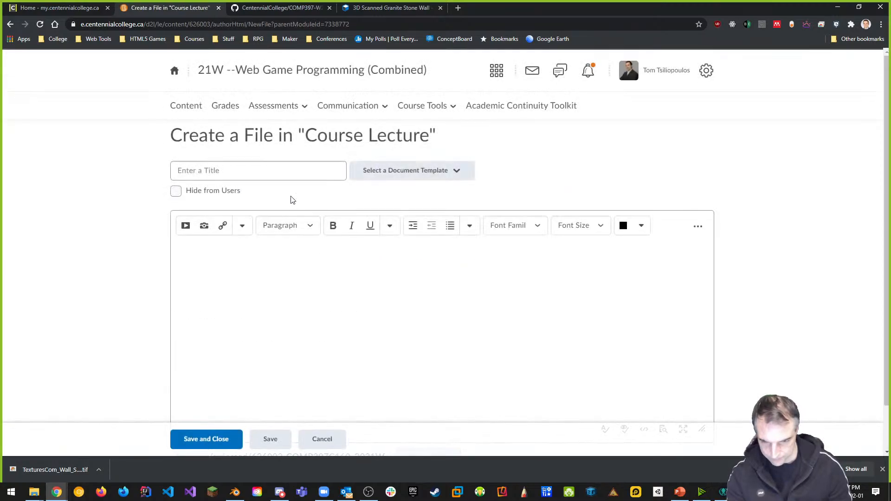
{"action": "scroll", "coordinate": [320, 241], "scroll_direction": "down", "scroll_amount": 1}
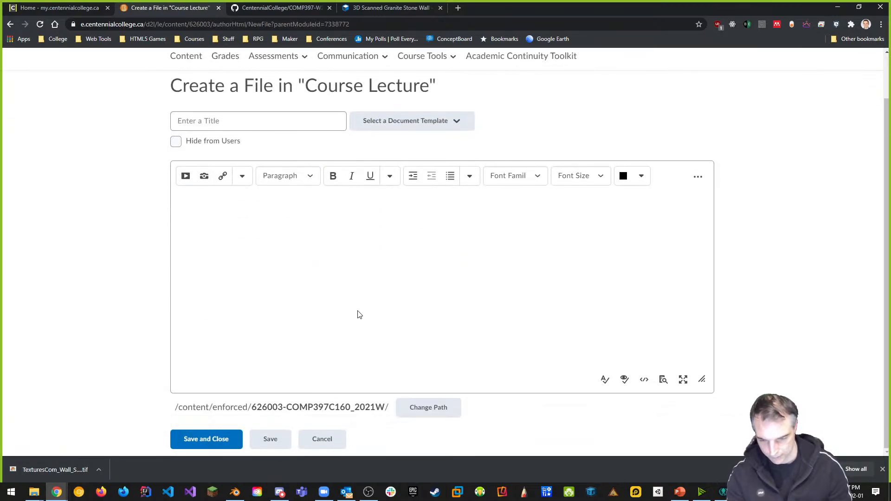
{"action": "left_click", "coordinate": [322, 439]}
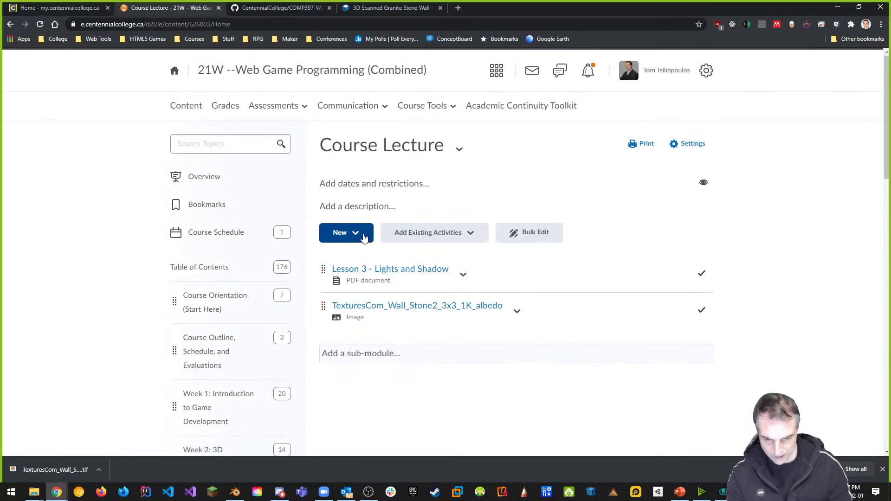
Start a new file upload from the computer in the Course Lecture module
{"action": "left_click", "coordinate": [362, 236]}
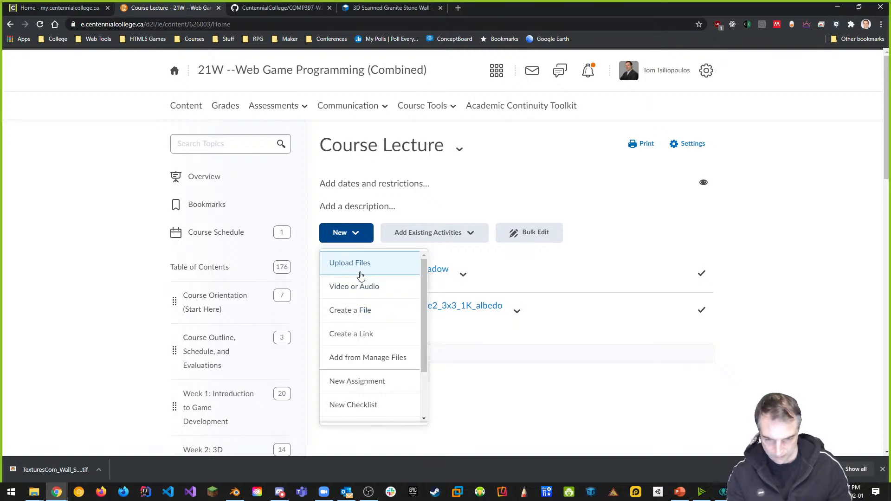
{"action": "left_click", "coordinate": [351, 263]}
{"action": "left_click", "coordinate": [374, 138]}
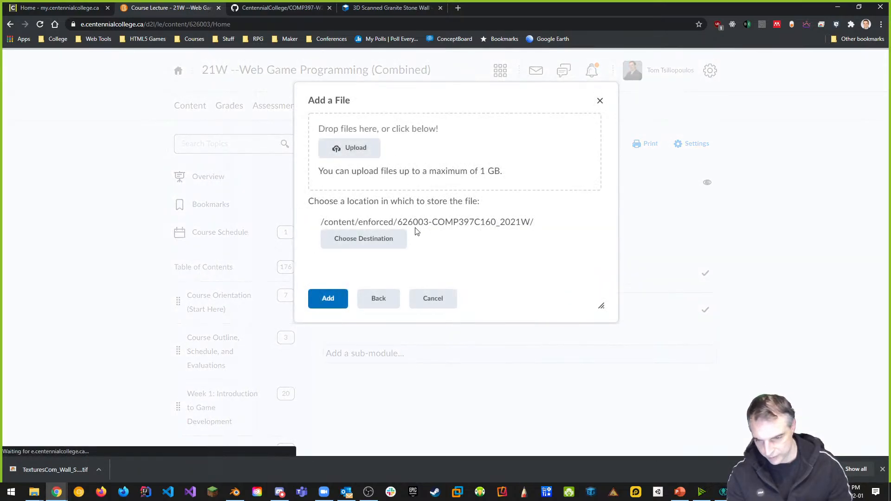
Upload pillar.blend from the Lesson3a project's Assets > Models folder in File Explorer and add it to the Course Lecture module
{"action": "mouse_move", "coordinate": [33, 492]}
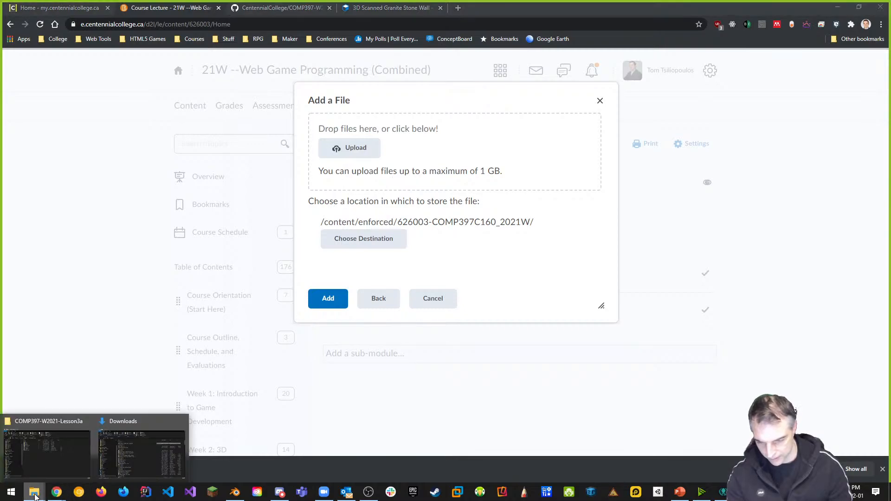
{"action": "left_click", "coordinate": [57, 461]}
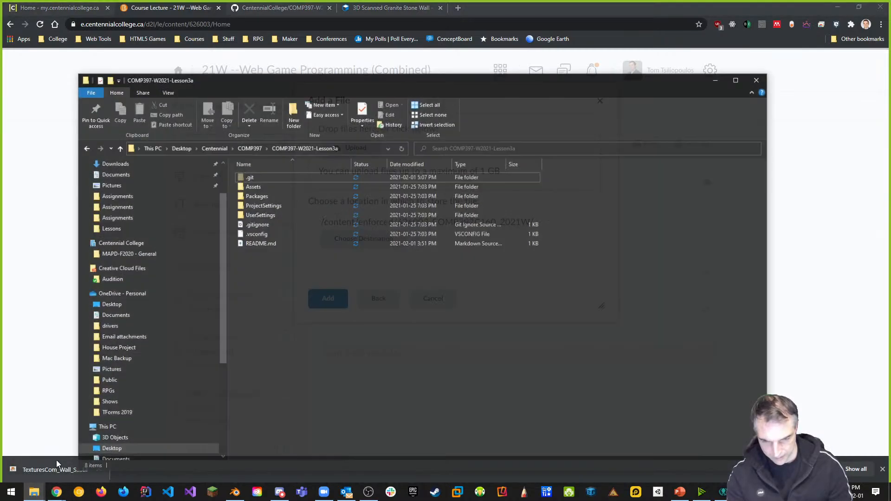
{"action": "left_click_drag", "start_coordinate": [349, 68], "coordinate": [822, 104]}
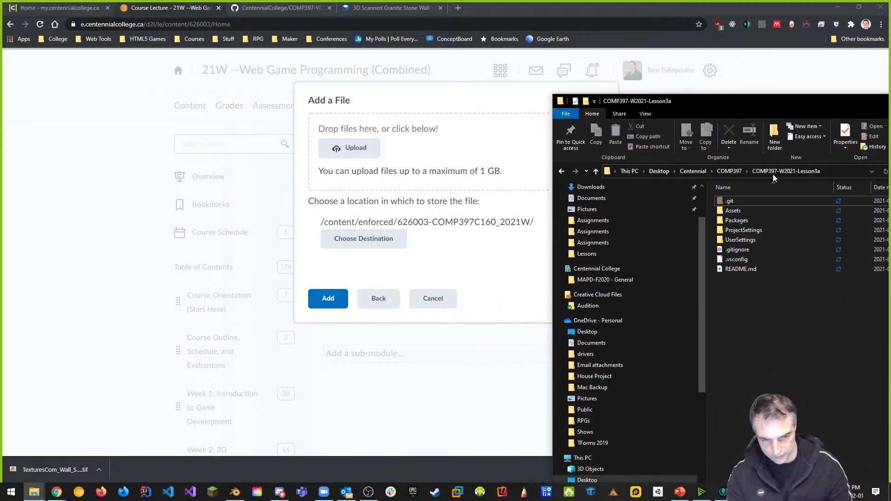
{"action": "double_click", "coordinate": [740, 211]}
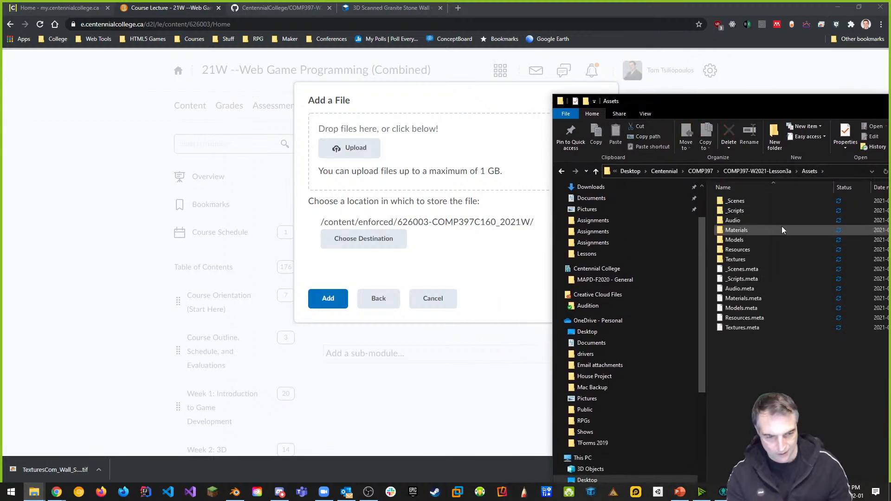
{"action": "double_click", "coordinate": [739, 239]}
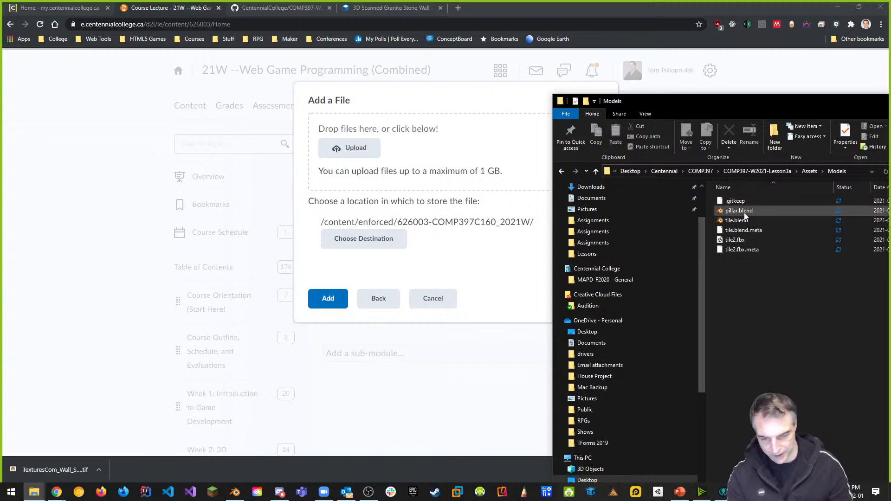
{"action": "left_click_drag", "start_coordinate": [745, 212], "coordinate": [435, 174]}
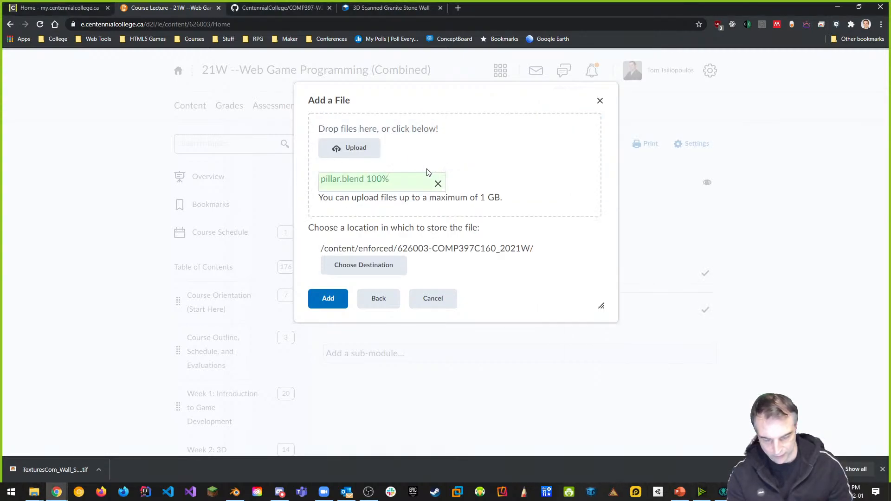
{"action": "left_click", "coordinate": [326, 298]}
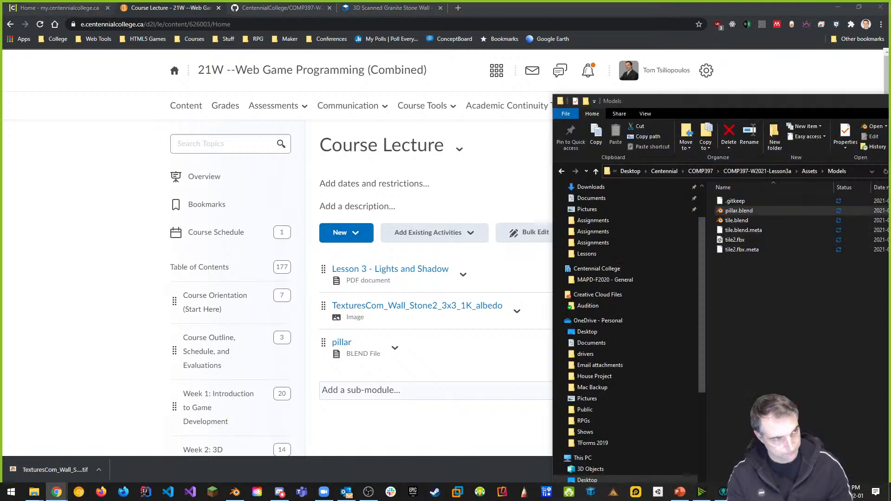
Switch to Unity Hub and add the COMP397-W2021-Lesson3a project from the Desktop > Centennial > COMP397 folder
{"action": "left_click_drag", "start_coordinate": [890, 100], "coordinate": [538, 73]}
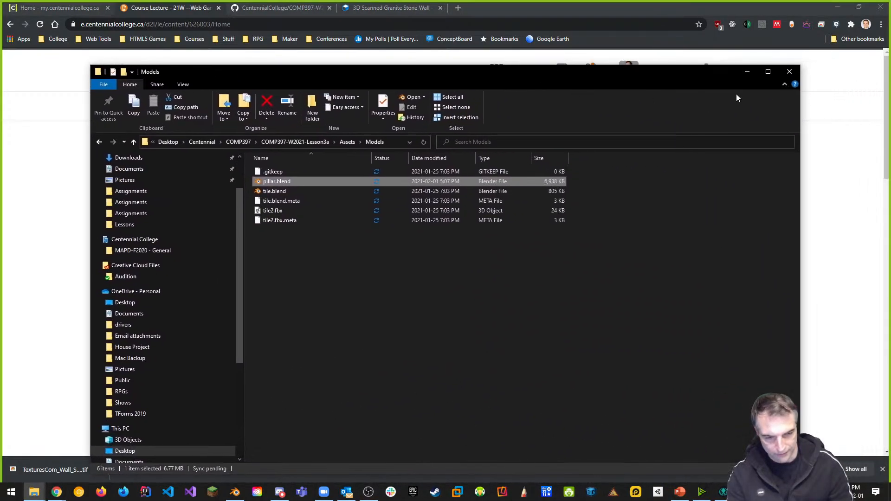
{"action": "left_click_drag", "start_coordinate": [701, 73], "coordinate": [601, 49]}
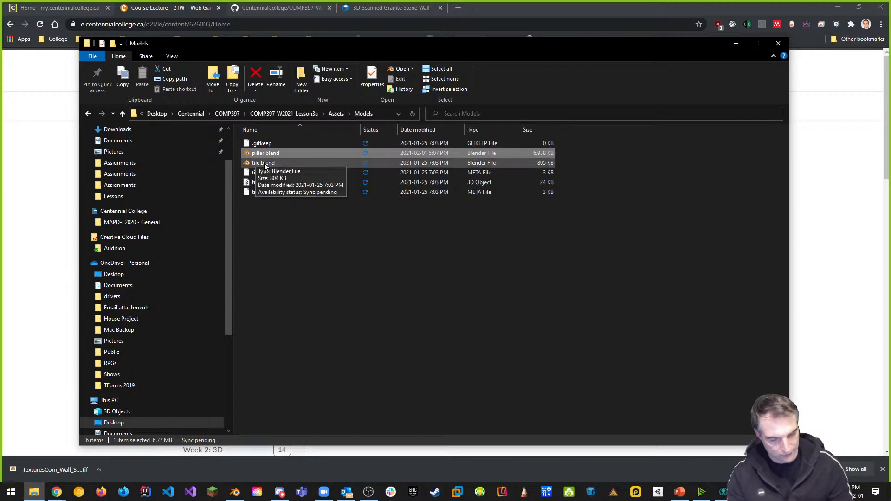
{"action": "left_click", "coordinate": [658, 493]}
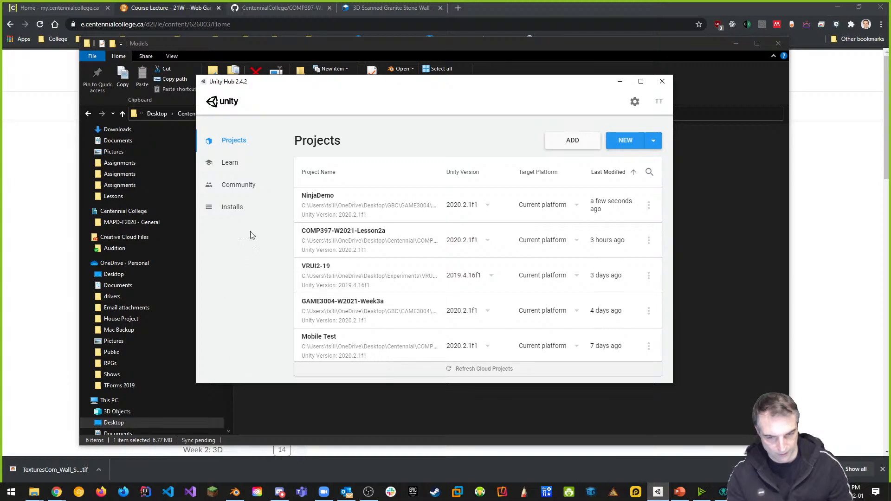
{"action": "left_click", "coordinate": [573, 141]}
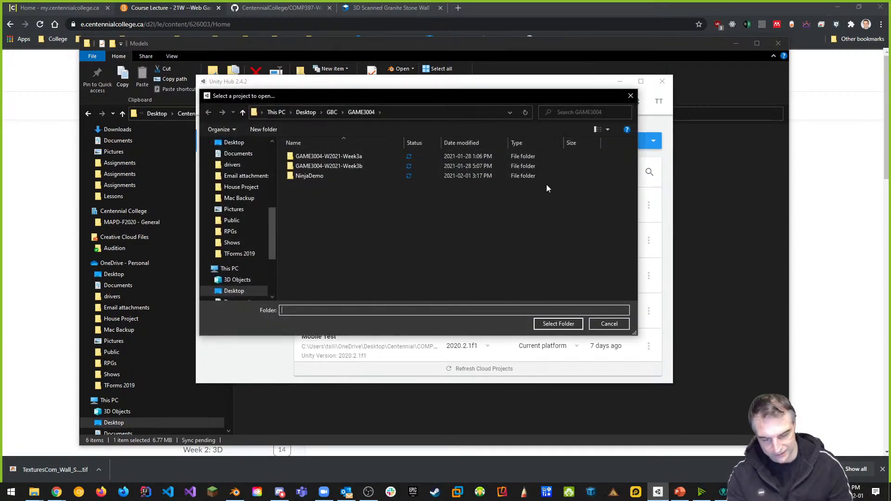
{"action": "left_click", "coordinate": [306, 112]}
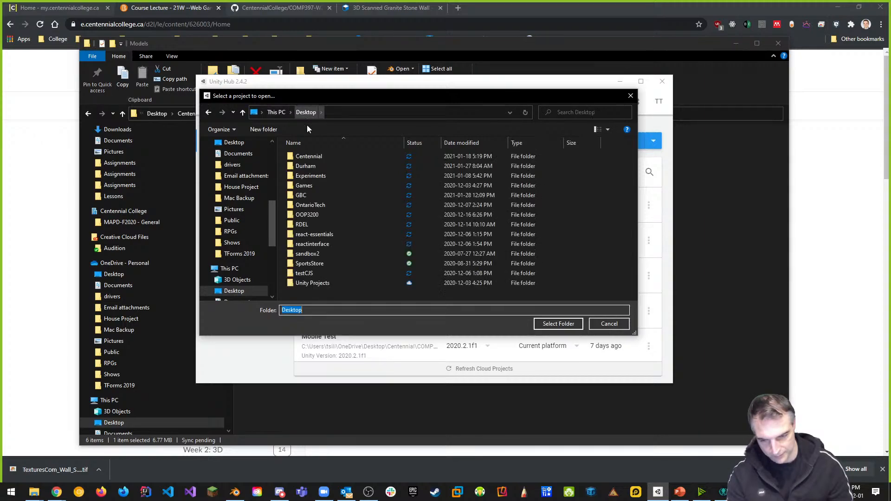
{"action": "double_click", "coordinate": [303, 157]}
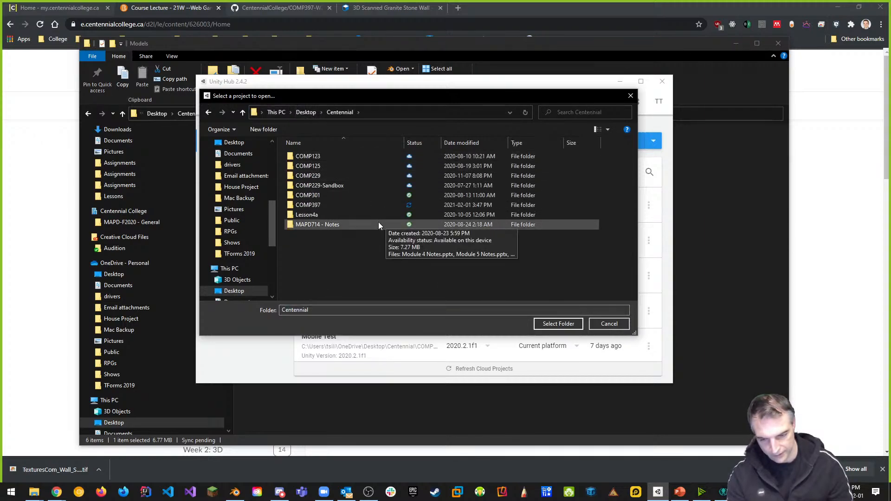
{"action": "double_click", "coordinate": [304, 204]}
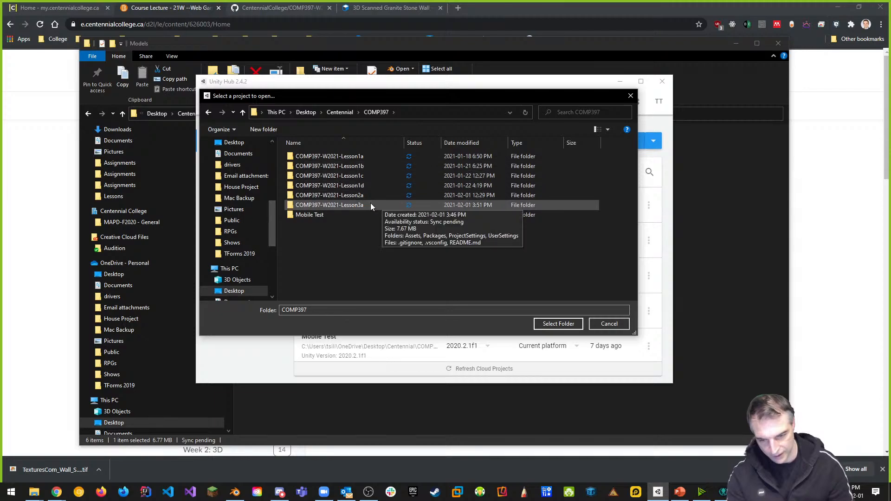
{"action": "double_click", "coordinate": [344, 205]}
{"action": "left_click", "coordinate": [555, 324]}
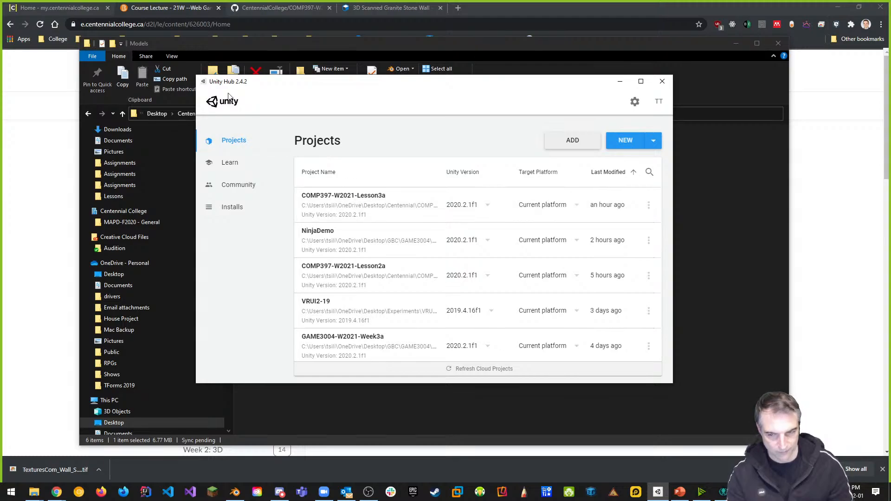
Open the COMP397-W2021-Lesson3a project in the Unity editor and select the pillar model in the Models folder
{"action": "left_click", "coordinate": [405, 201]}
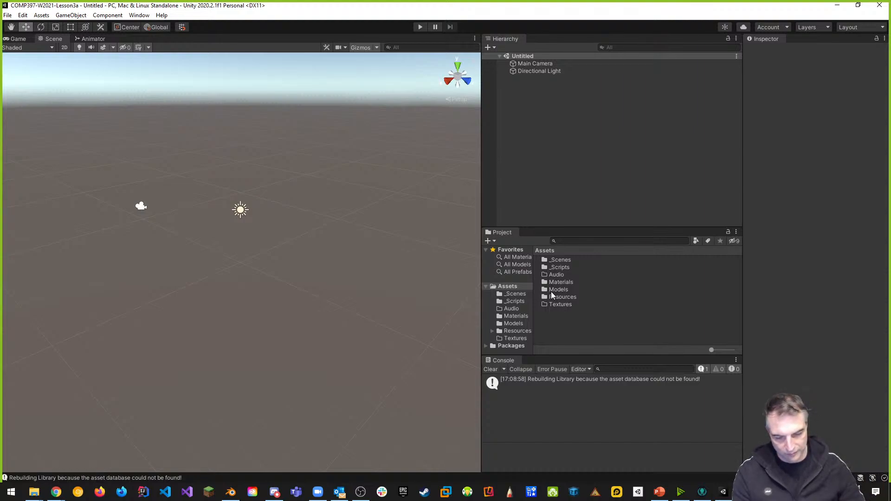
{"action": "double_click", "coordinate": [552, 291]}
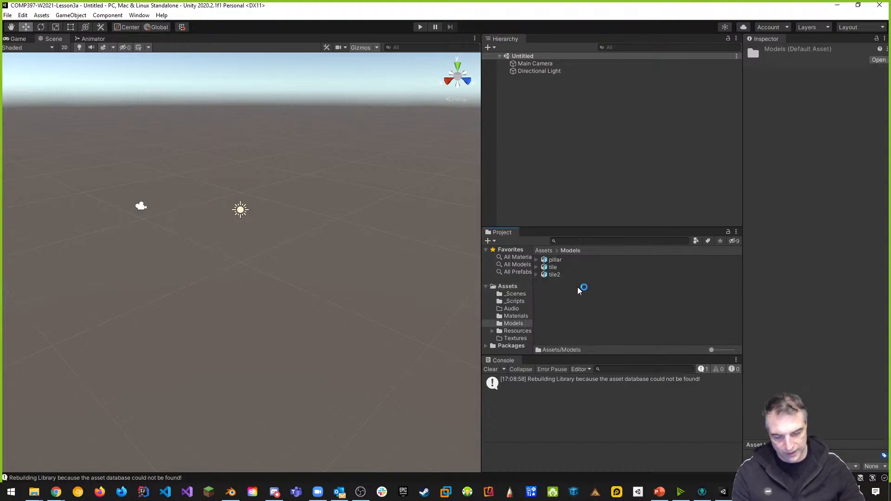
{"action": "left_click", "coordinate": [555, 261]}
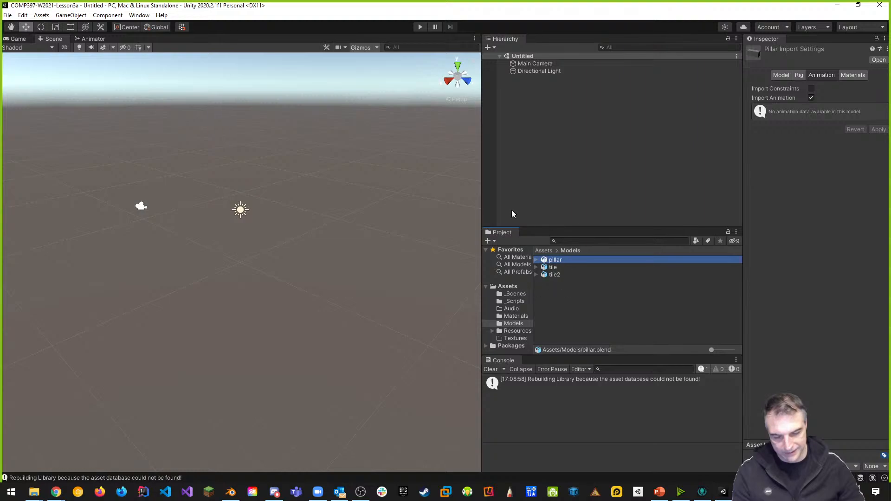
Open the Main scene from the _Scenes folder and look over the maze from several viewpoints
{"action": "left_click", "coordinate": [517, 295]}
{"action": "double_click", "coordinate": [555, 260]}
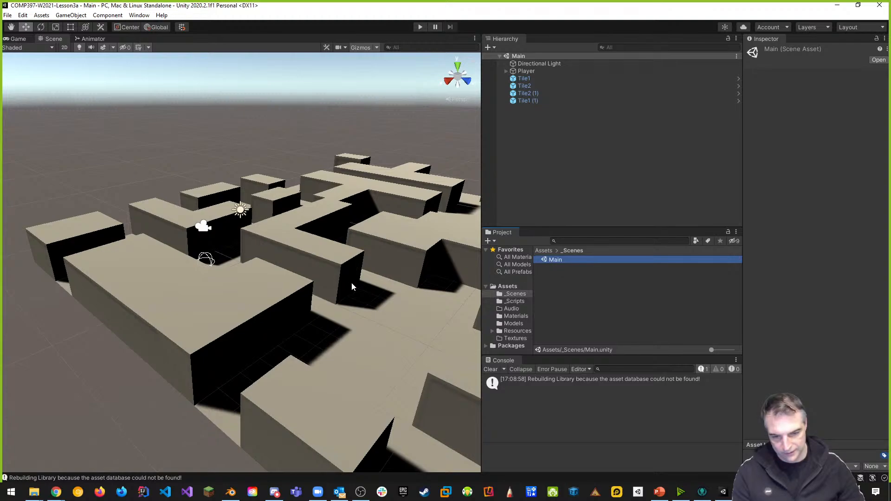
{"action": "scroll", "coordinate": [351, 284], "scroll_direction": "down", "scroll_amount": 1}
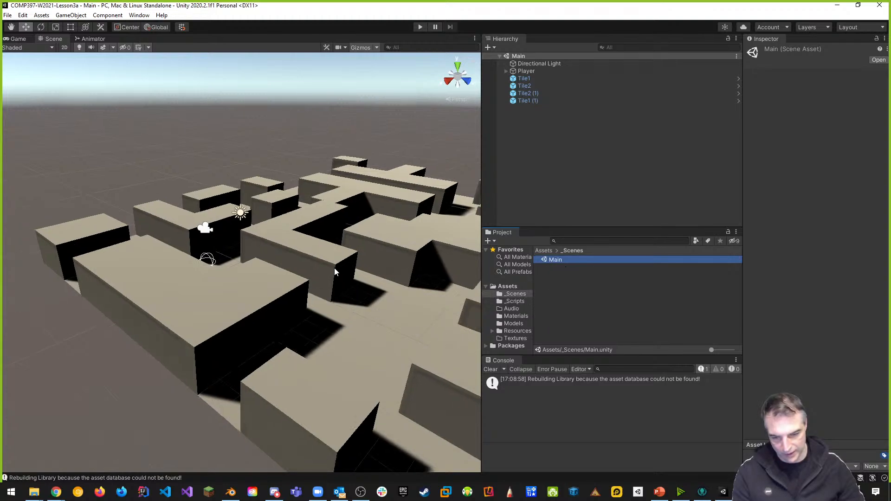
{"action": "middle_click_drag", "start_coordinate": [334, 272], "coordinate": [230, 292]}
{"action": "scroll", "coordinate": [300, 256], "scroll_direction": "down", "scroll_amount": 2}
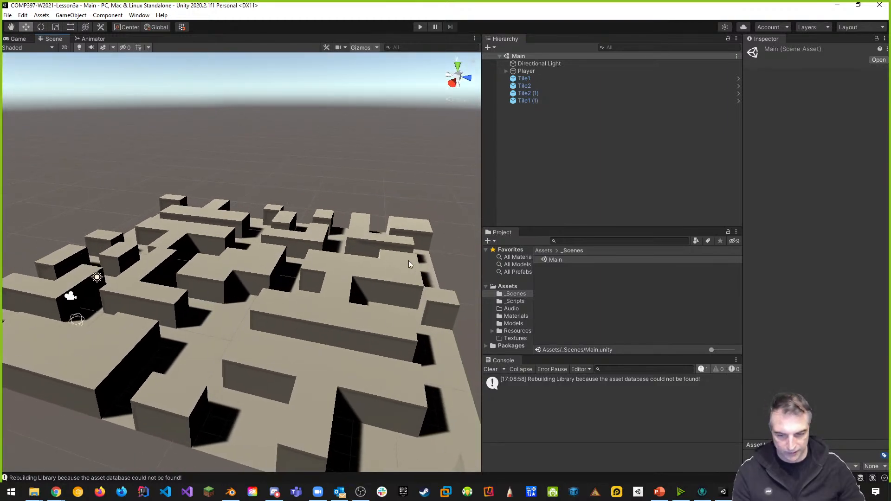
{"action": "middle_click_drag", "start_coordinate": [183, 263], "coordinate": [427, 271]}
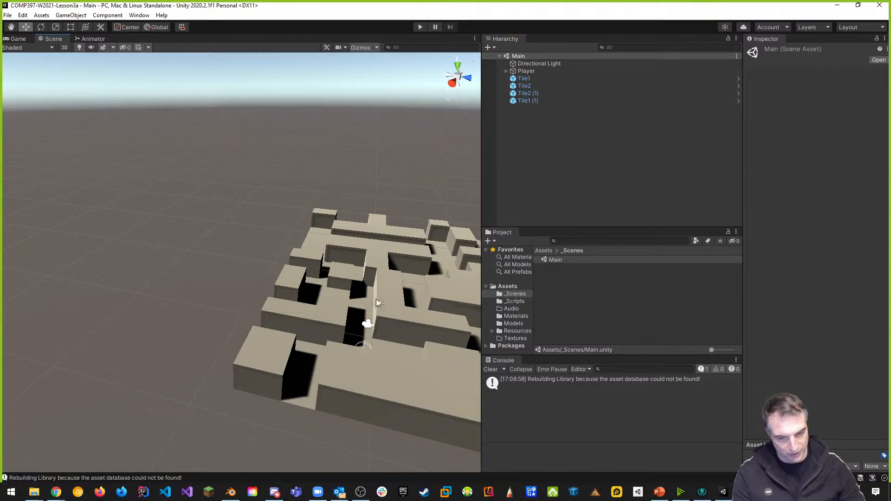
{"action": "scroll", "coordinate": [143, 219], "scroll_direction": "up", "scroll_amount": 3}
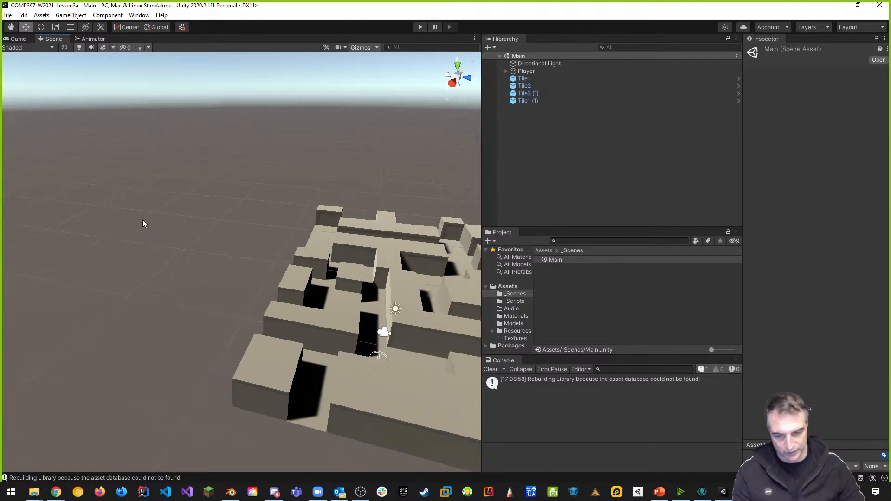
{"action": "middle_click_drag", "start_coordinate": [133, 220], "coordinate": [165, 207]}
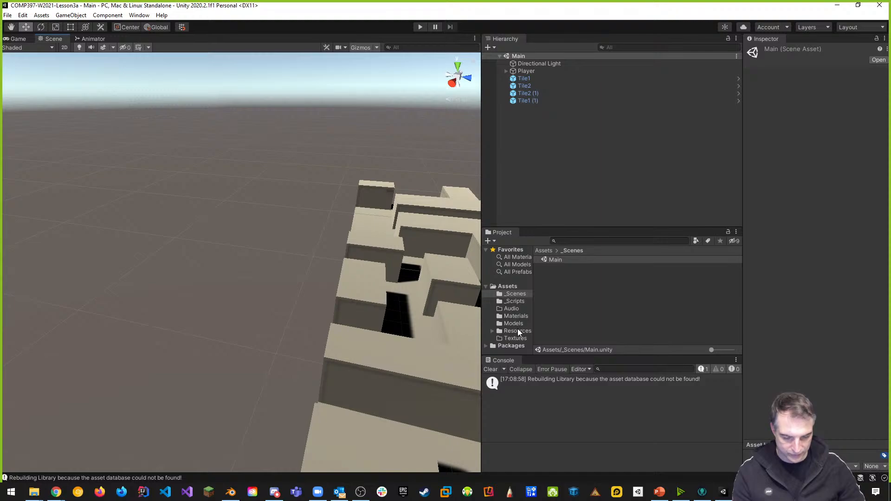
Enable Generate Colliders and Generate Lightmap UVs in the pillar model's import settings and apply the changes
{"action": "left_click", "coordinate": [518, 325]}
{"action": "left_click", "coordinate": [559, 262]}
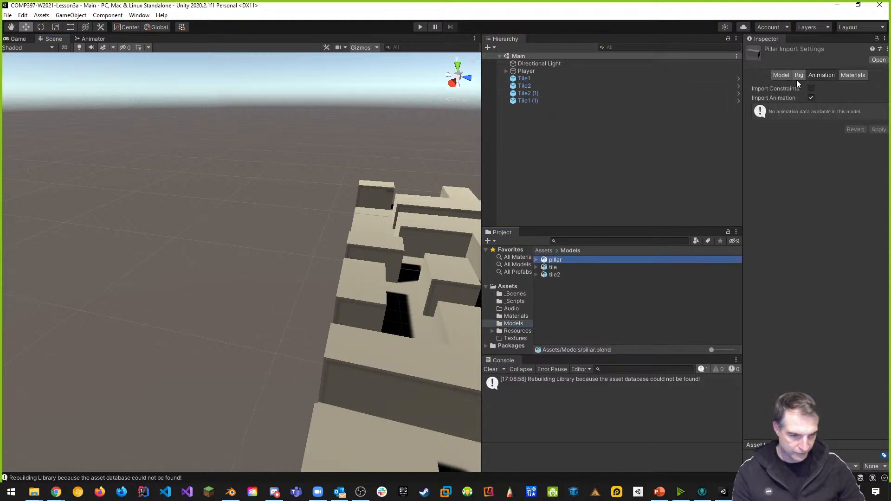
{"action": "left_click", "coordinate": [781, 75]}
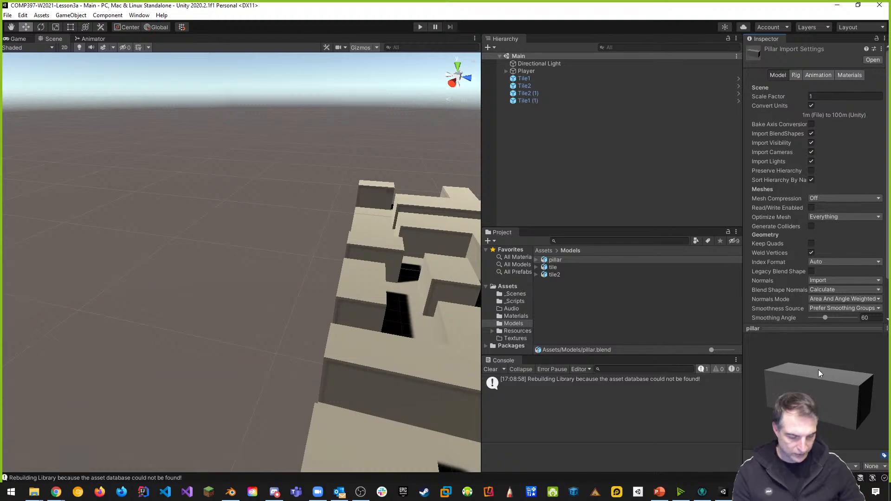
{"action": "left_click_drag", "start_coordinate": [845, 418], "coordinate": [814, 360]}
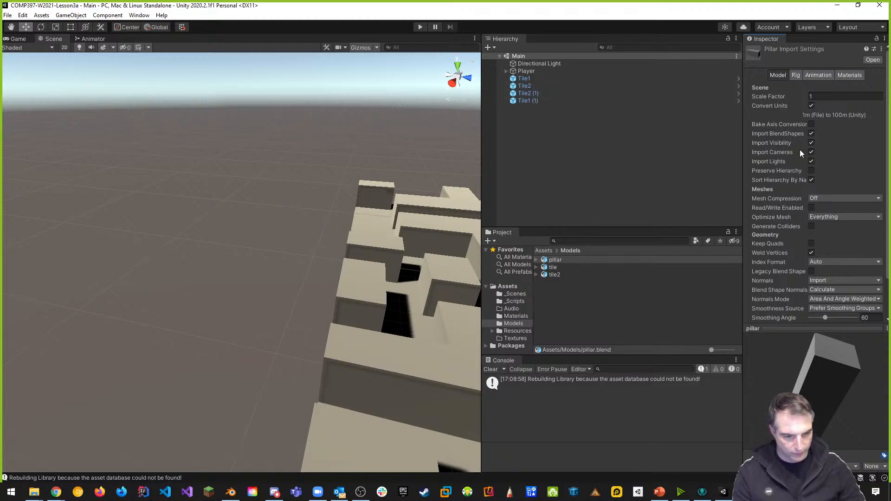
{"action": "left_click", "coordinate": [811, 227]}
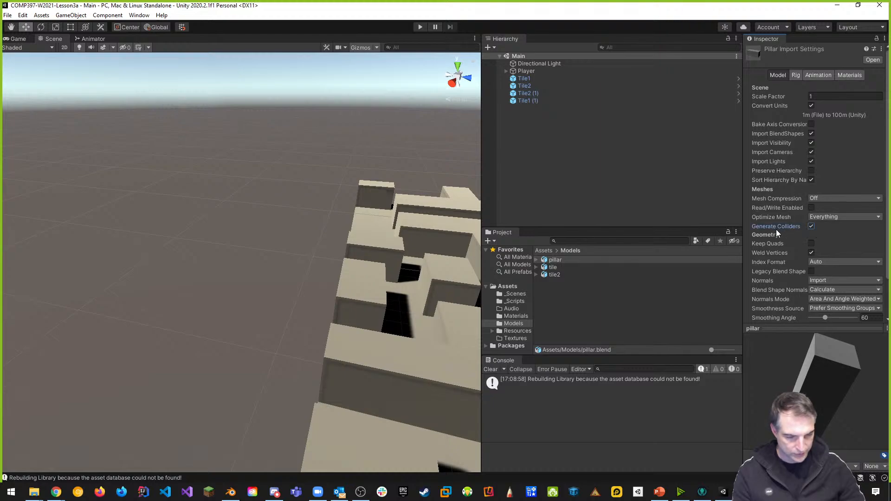
{"action": "scroll", "coordinate": [776, 231], "scroll_direction": "down", "scroll_amount": 3}
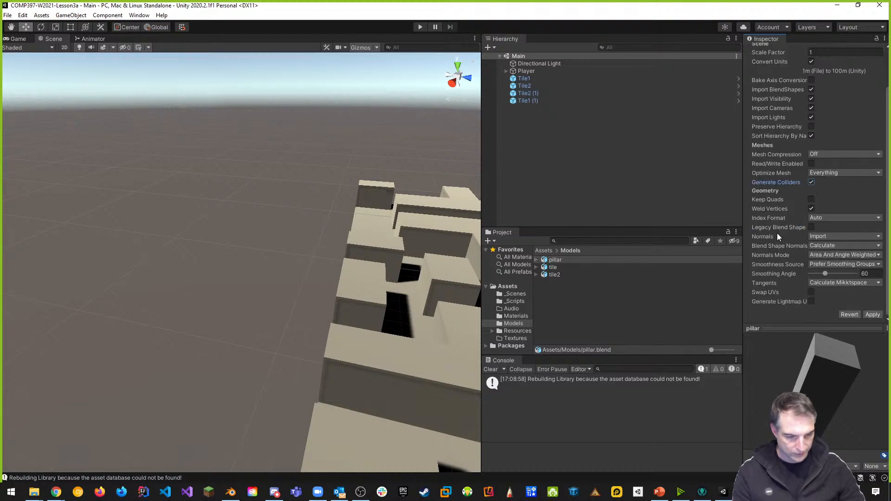
{"action": "left_click", "coordinate": [810, 302]}
{"action": "scroll", "coordinate": [806, 283], "scroll_direction": "down", "scroll_amount": 1}
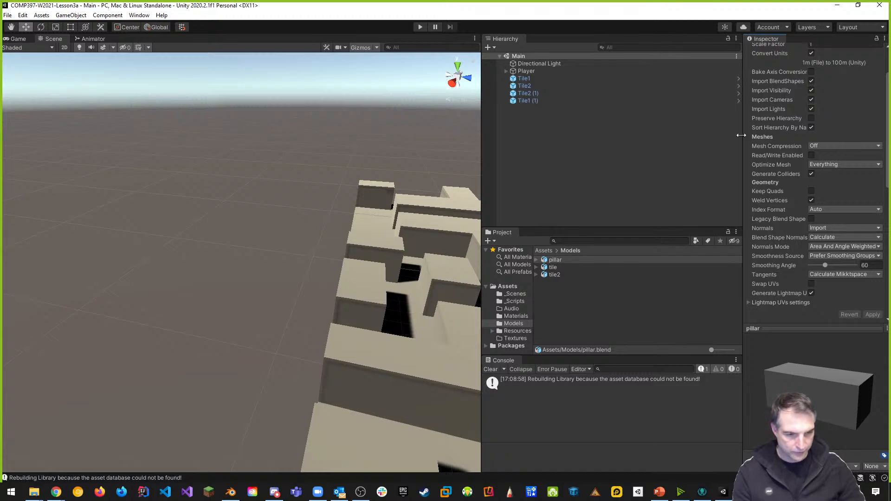
{"action": "scroll", "coordinate": [801, 185], "scroll_direction": "up", "scroll_amount": 3}
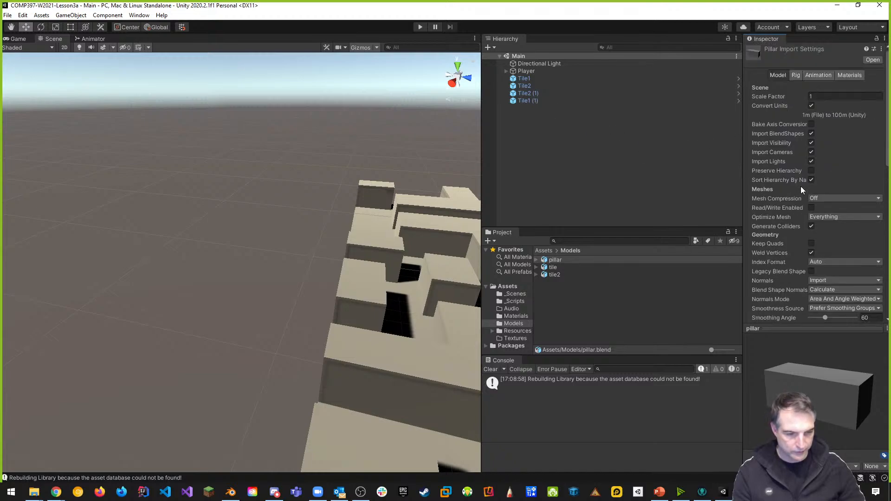
Import the TexturesCom_Wall_Stone2_3x3_1K_albedo image from File Explorer into the project's Textures folder and check the pillar's preview
{"action": "left_click", "coordinate": [850, 75]}
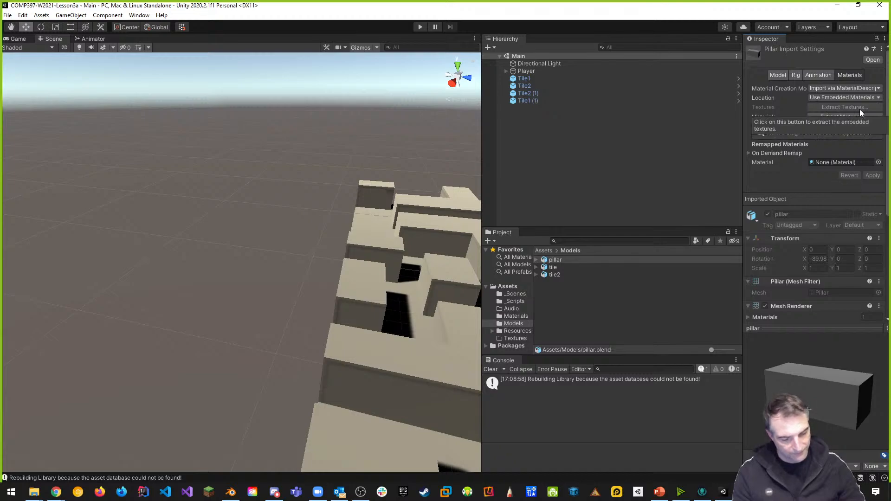
{"action": "left_click", "coordinate": [515, 338]}
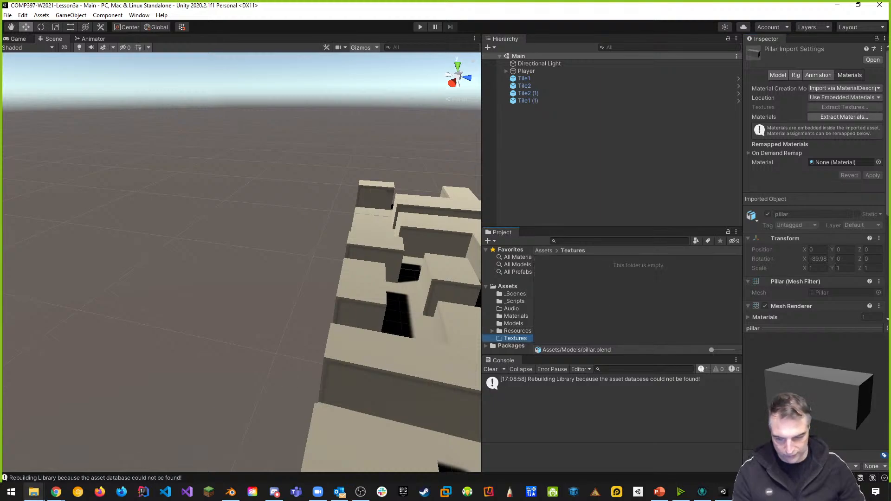
{"action": "mouse_move", "coordinate": [35, 494]}
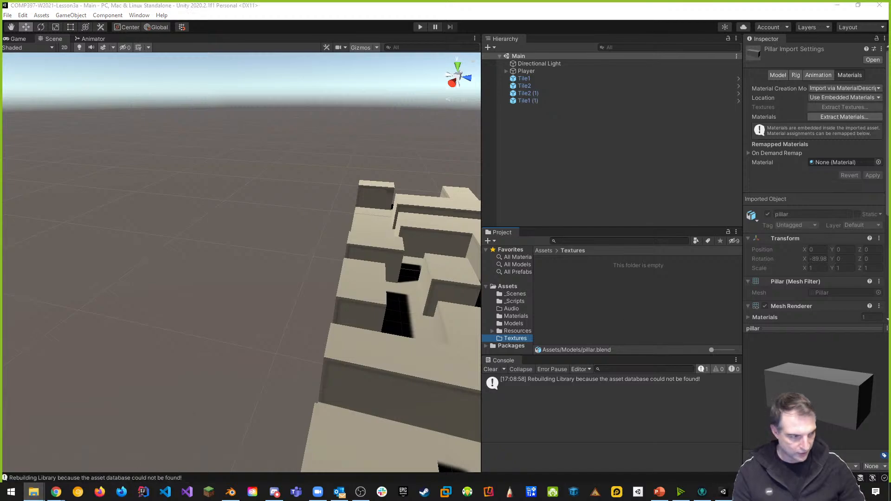
{"action": "left_click_drag", "start_coordinate": [770, 284], "coordinate": [551, 269]}
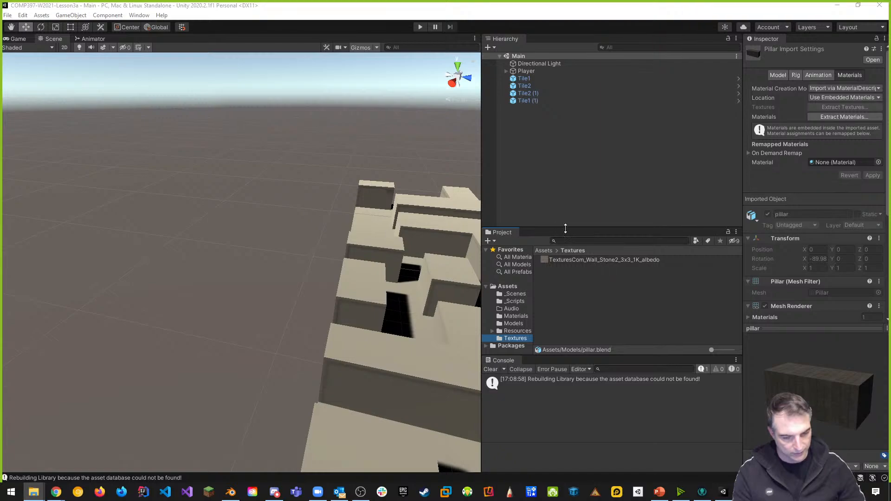
{"action": "left_click_drag", "start_coordinate": [482, 166], "coordinate": [383, 166]}
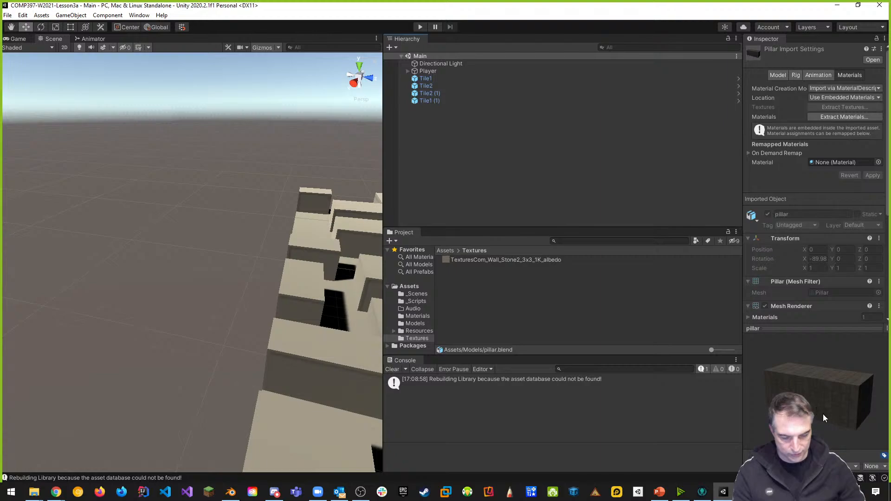
{"action": "left_click_drag", "start_coordinate": [823, 417], "coordinate": [835, 366]}
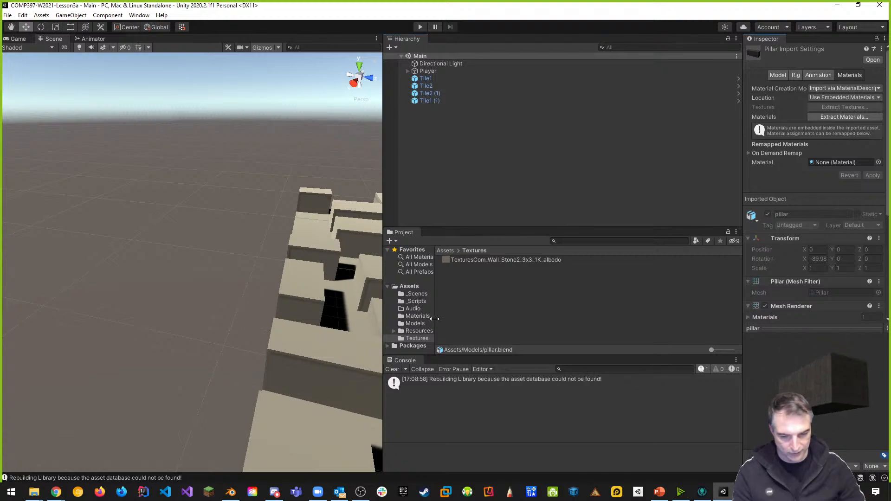
Extract the pillar model's embedded materials into the project's Assets > Materials folder
{"action": "left_click", "coordinate": [413, 323]}
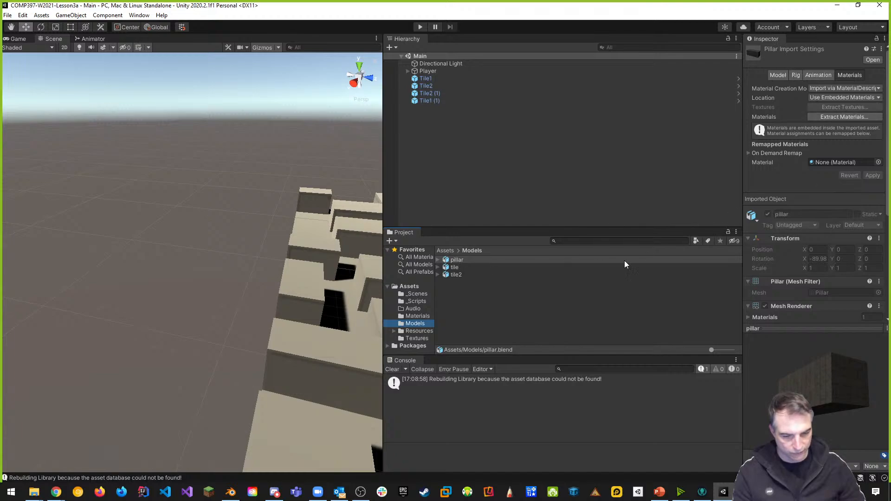
{"action": "left_click", "coordinate": [839, 116]}
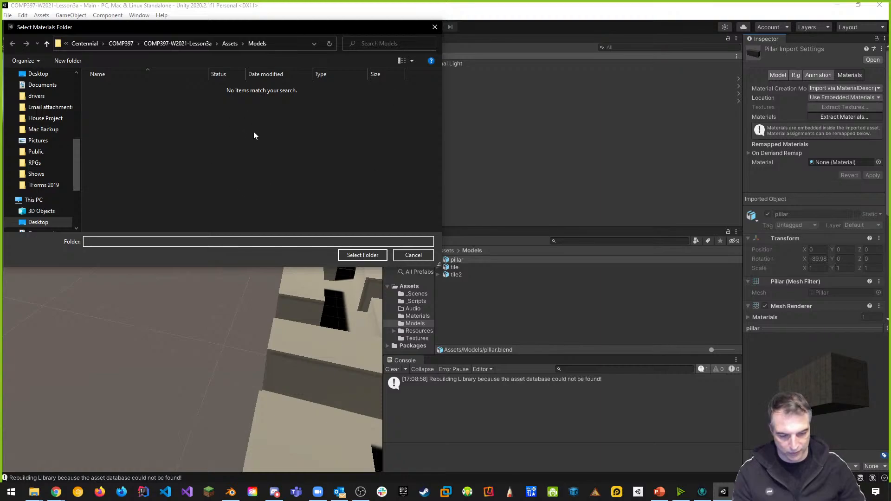
{"action": "left_click", "coordinate": [230, 43]}
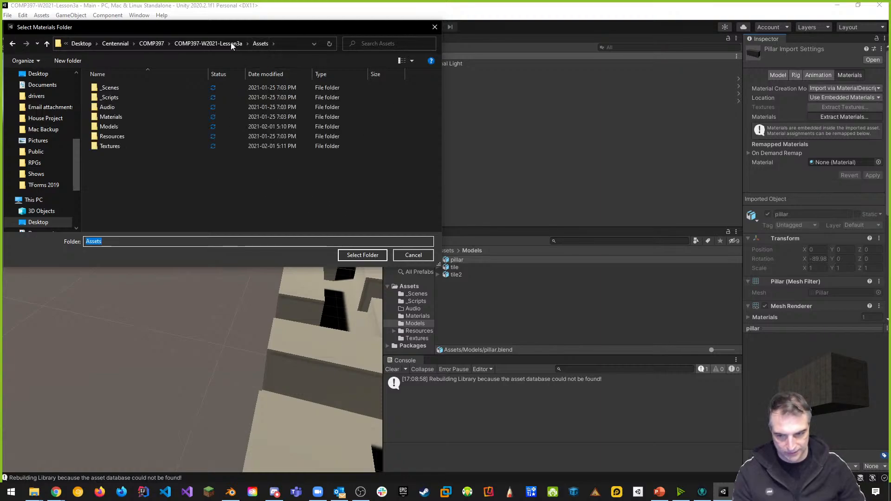
{"action": "double_click", "coordinate": [104, 117]}
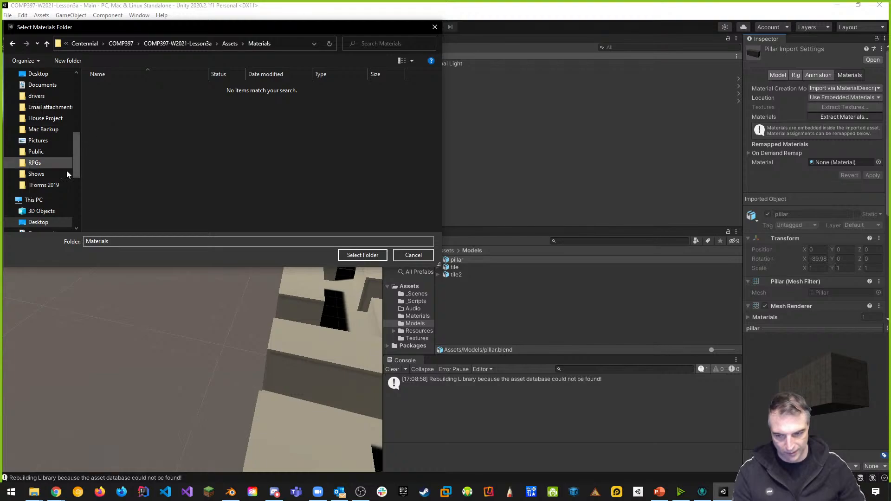
{"action": "left_click", "coordinate": [358, 255]}
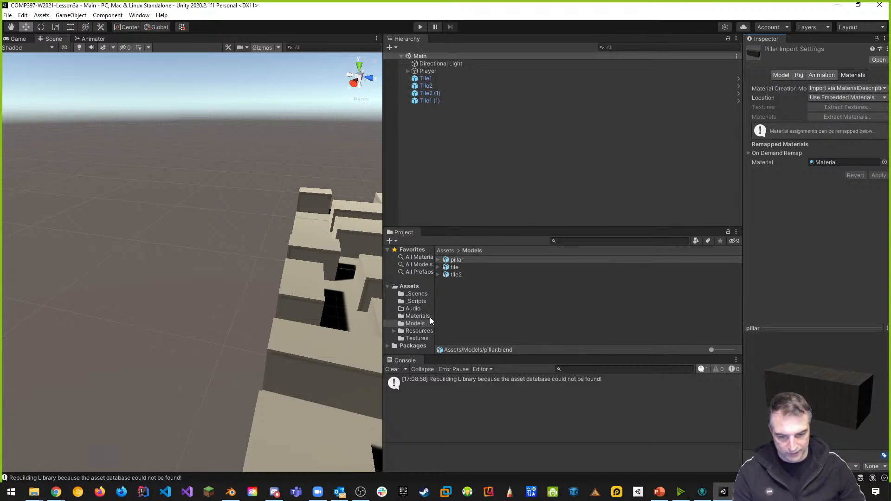
Select the extracted material in the Materials folder and examine its stone texture preview from several angles
{"action": "left_click", "coordinate": [418, 316]}
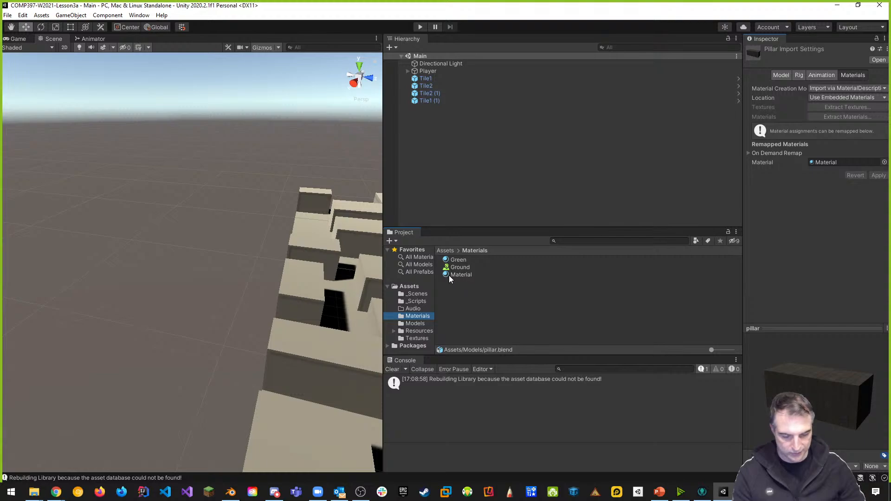
{"action": "left_click", "coordinate": [460, 275]}
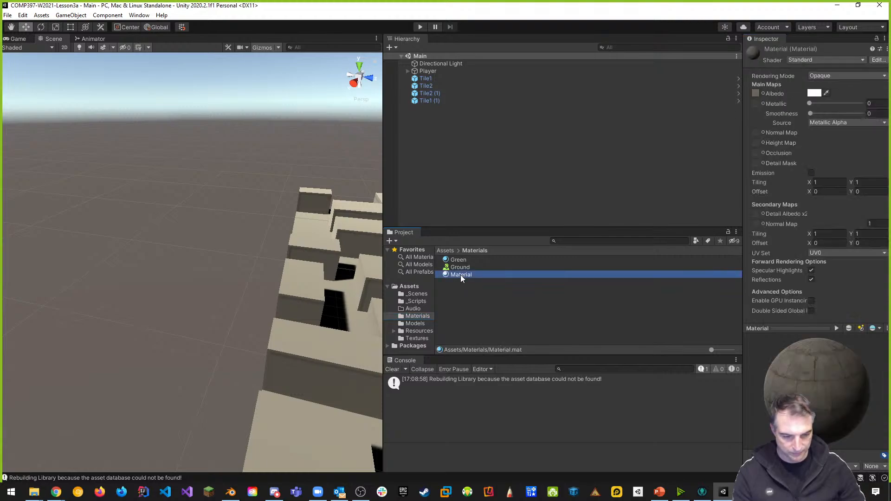
{"action": "left_click_drag", "start_coordinate": [812, 406], "coordinate": [842, 420]}
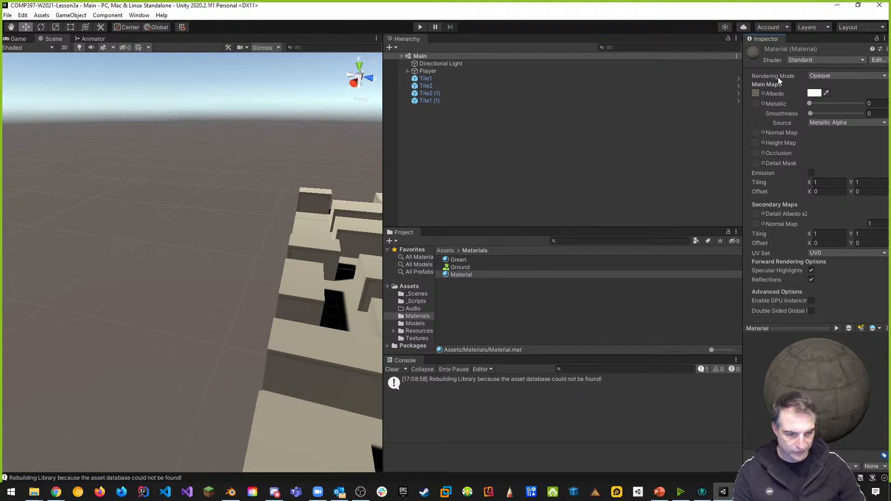
{"action": "mouse_move", "coordinate": [788, 353]}
{"action": "left_mouse_down"}
{"action": "mouse_move", "coordinate": [842, 398]}
{"action": "mouse_move", "coordinate": [863, 385]}
{"action": "mouse_move", "coordinate": [811, 385]}
{"action": "left_mouse_up"}
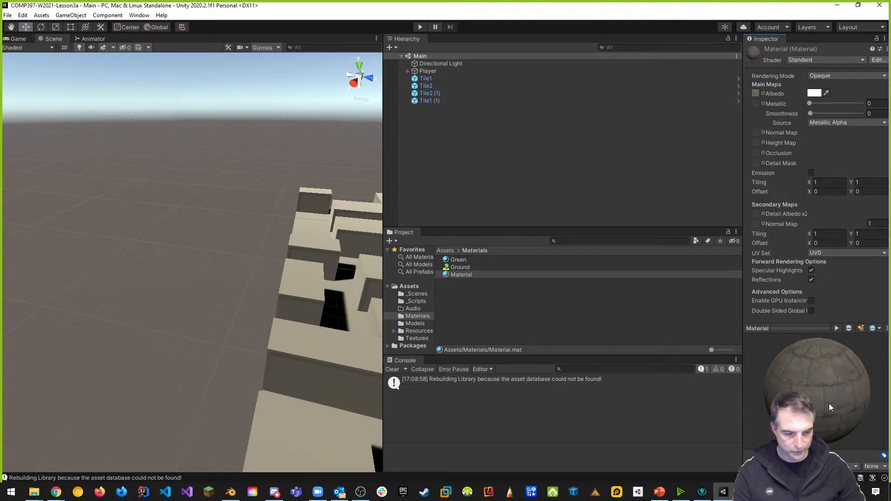
Rename the extracted material in the Materials folder as StoneWall
{"action": "left_click", "coordinate": [464, 275]}
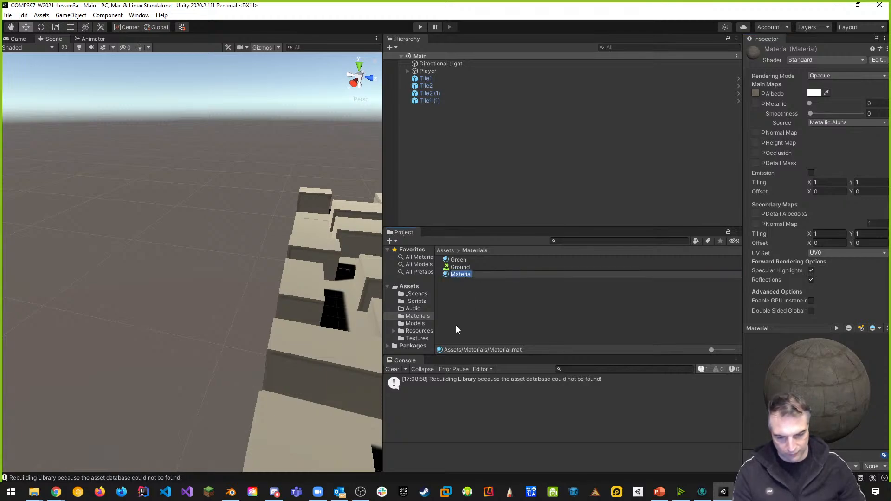
{"action": "left_click", "coordinate": [413, 339]}
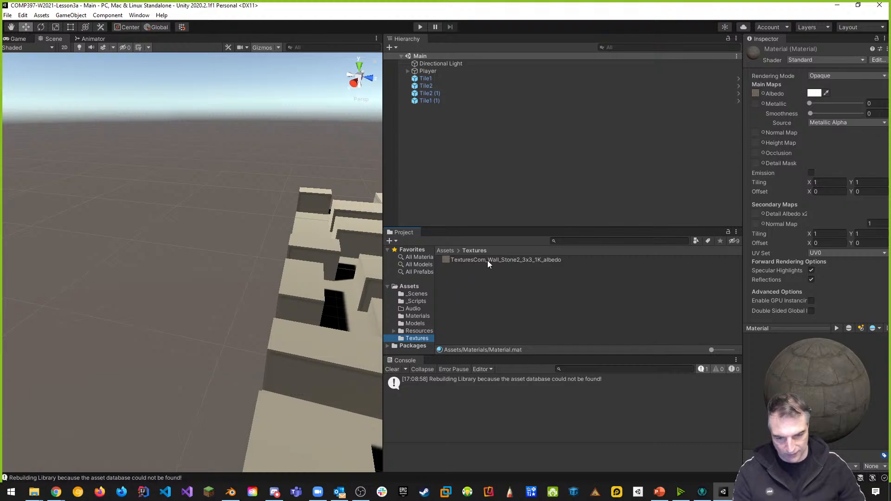
{"action": "left_click", "coordinate": [418, 316]}
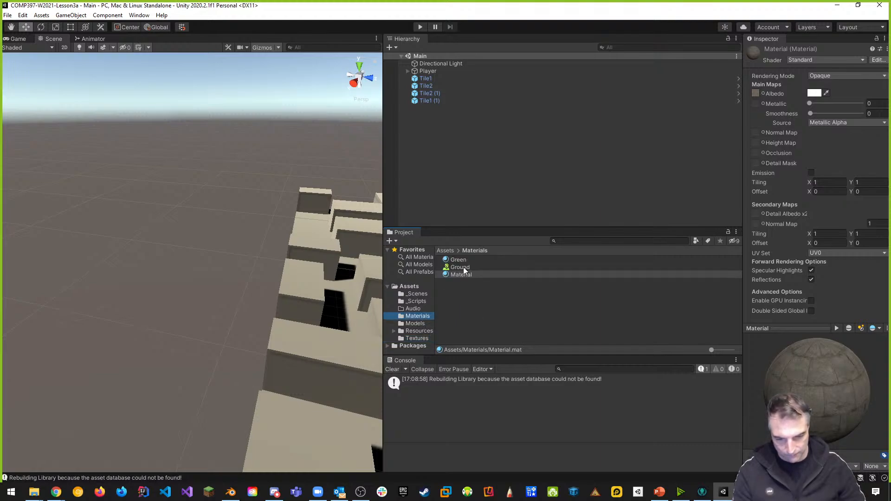
{"action": "left_click", "coordinate": [461, 274]}
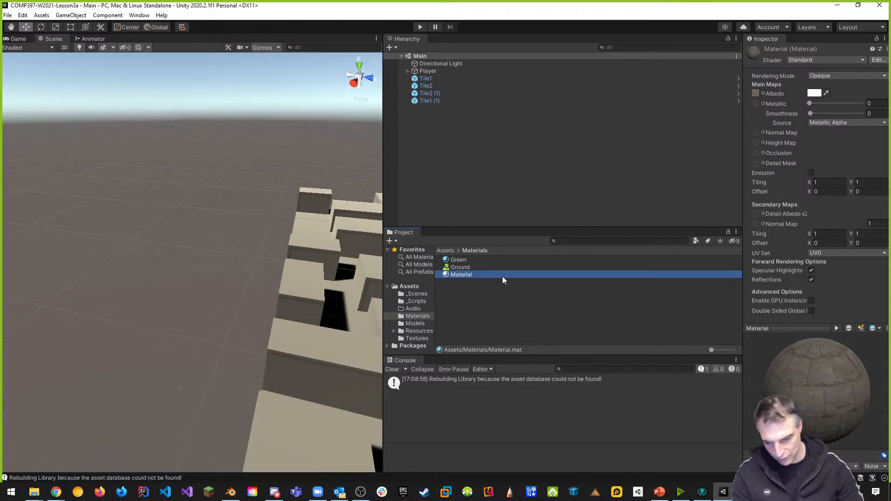
{"action": "left_click", "coordinate": [465, 273]}
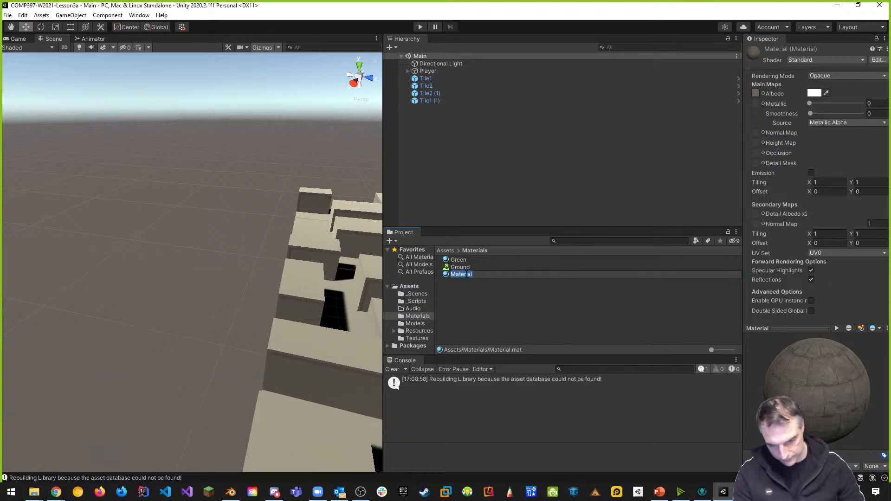
{"action": "type", "text": "Stone"}
{"action": "type", "text": "M"}
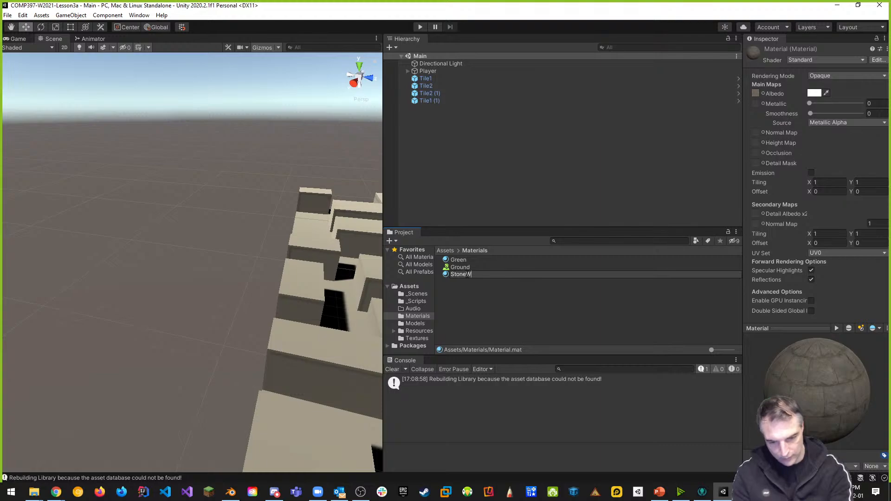
{"action": "type", "text": "all"}
{"action": "key", "text": "Return"}
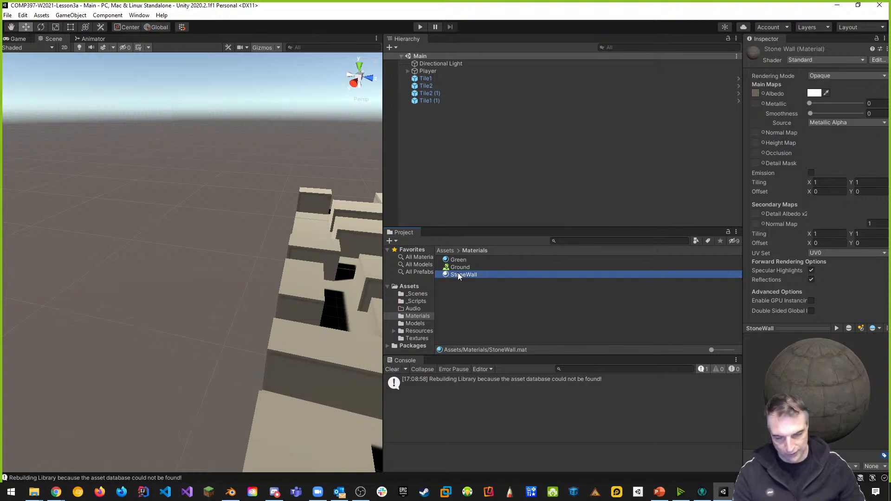
Add the pillar model from the Models folder to the Main scene and frame it in the Scene view
{"action": "left_click", "coordinate": [418, 324]}
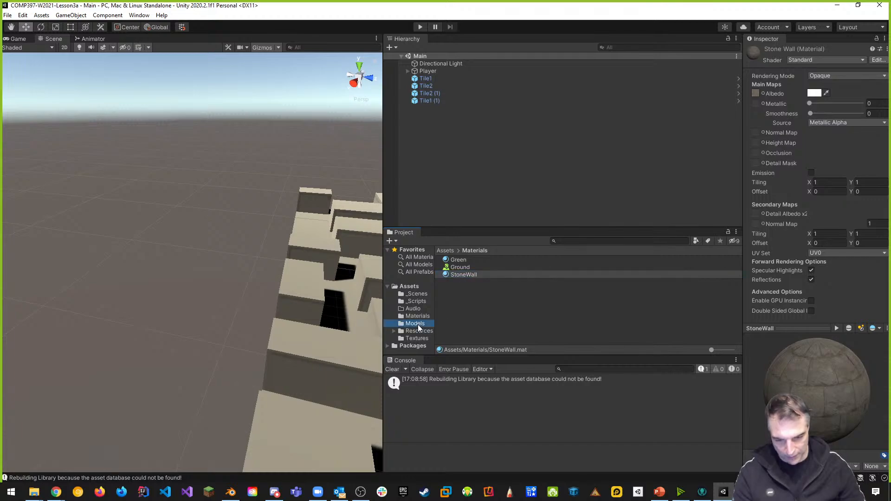
{"action": "left_click_drag", "start_coordinate": [456, 261], "coordinate": [420, 139]}
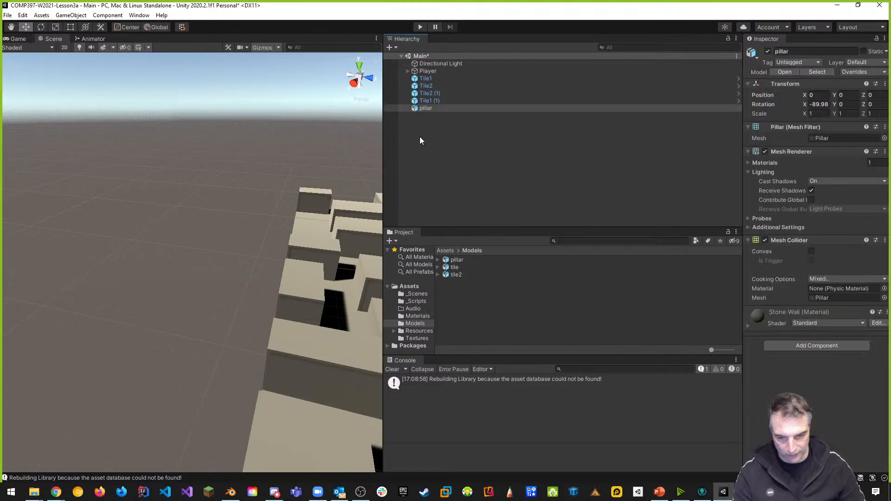
{"action": "left_click", "coordinate": [424, 109]}
{"action": "double_click", "coordinate": [425, 108]}
{"action": "scroll", "coordinate": [278, 299], "scroll_direction": "down", "scroll_amount": 2}
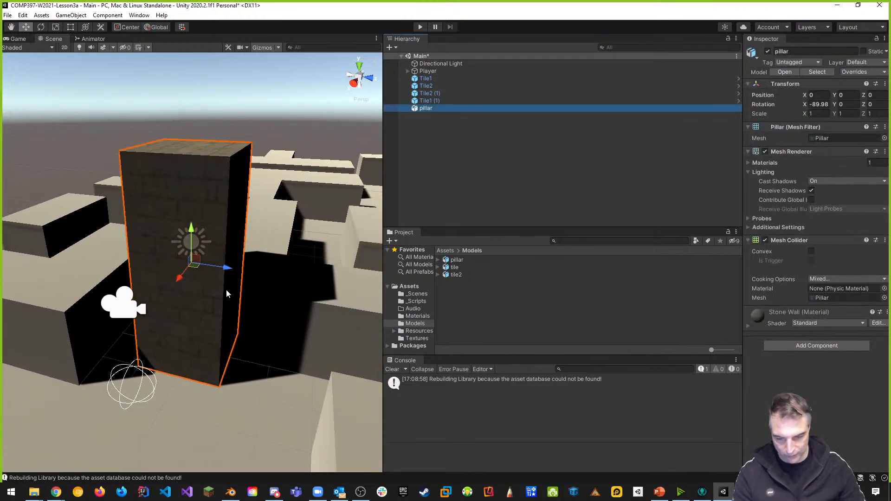
{"action": "middle_click_drag", "start_coordinate": [227, 288], "coordinate": [379, 265]}
{"action": "right_click_drag", "start_coordinate": [212, 268], "coordinate": [276, 270]}
{"action": "middle_click_drag", "start_coordinate": [276, 269], "coordinate": [241, 283]}
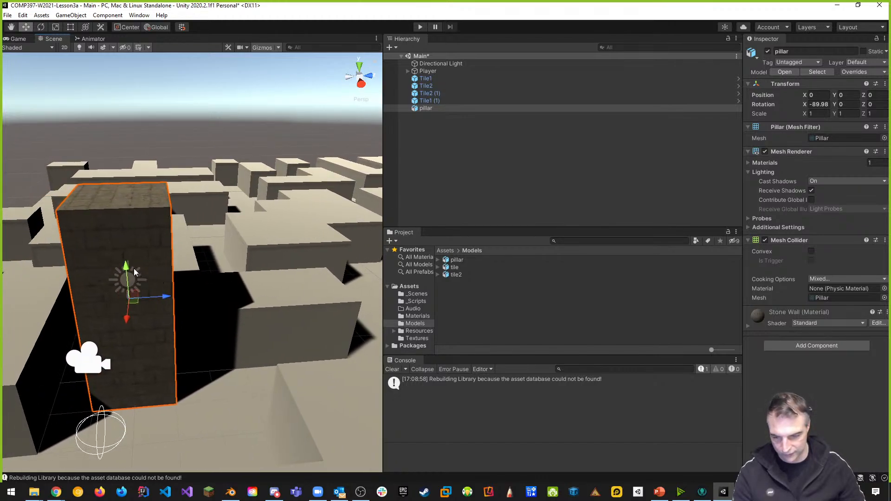
Move the pillar onto the maze tile at about X 6.26 and Z 3.107, and set its Y position to 2
{"action": "left_click_drag", "start_coordinate": [125, 268], "coordinate": [123, 158]}
{"action": "left_click_drag", "start_coordinate": [160, 190], "coordinate": [308, 199]}
{"action": "middle_click_drag", "start_coordinate": [192, 328], "coordinate": [289, 293]}
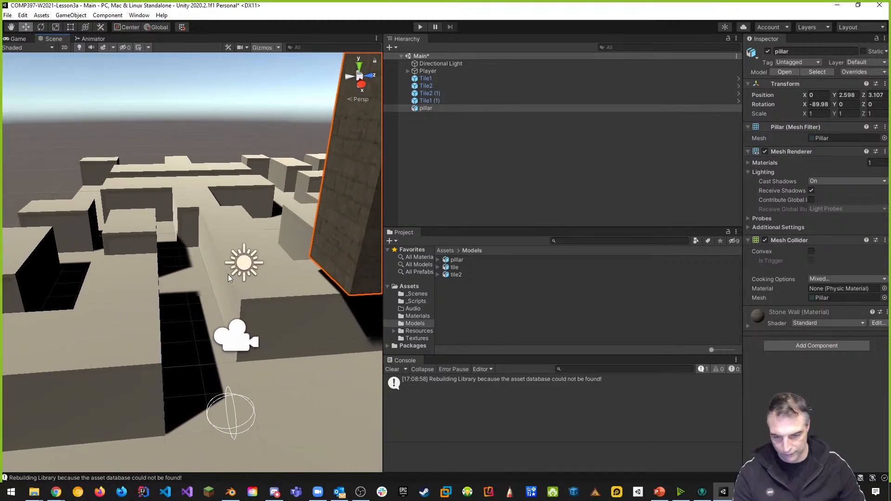
{"action": "right_click_drag", "start_coordinate": [227, 274], "coordinate": [328, 244]}
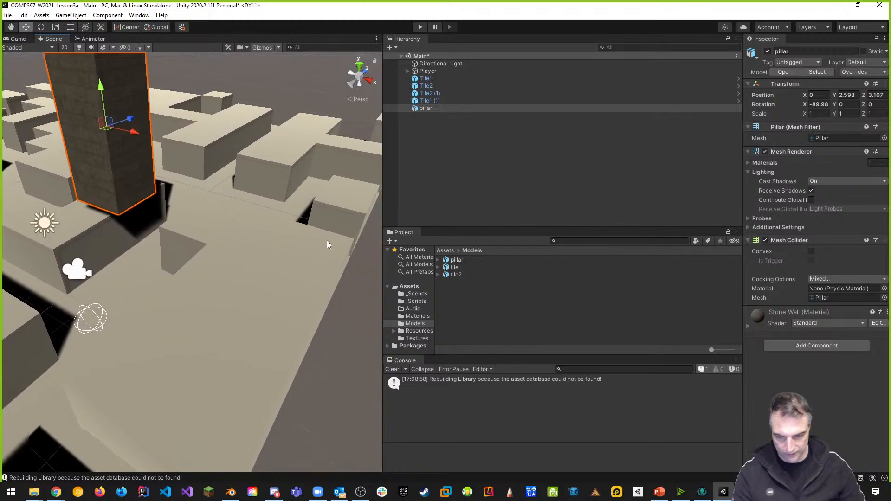
{"action": "left_click_drag", "start_coordinate": [145, 129], "coordinate": [315, 208]}
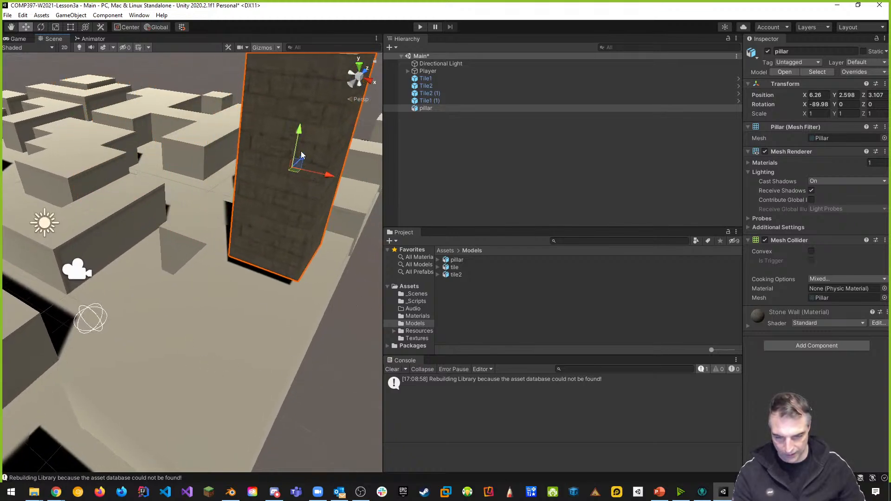
{"action": "left_click_drag", "start_coordinate": [301, 154], "coordinate": [303, 152]}
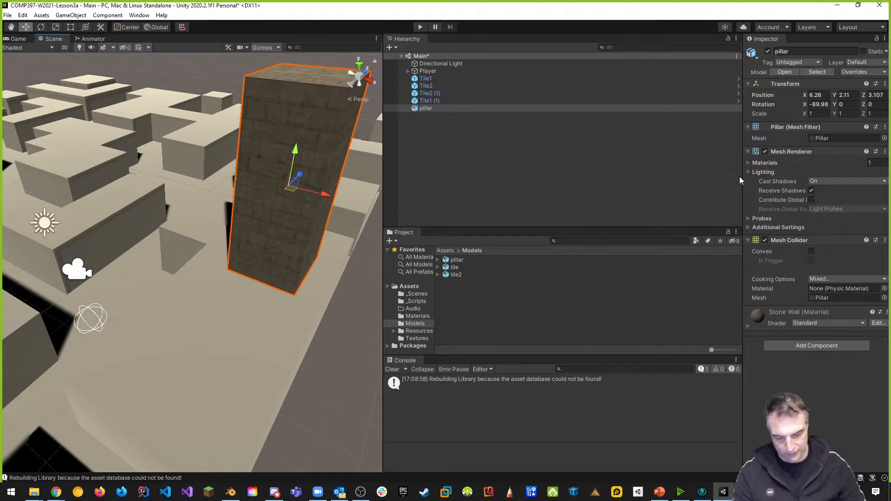
{"action": "left_click", "coordinate": [846, 95]}
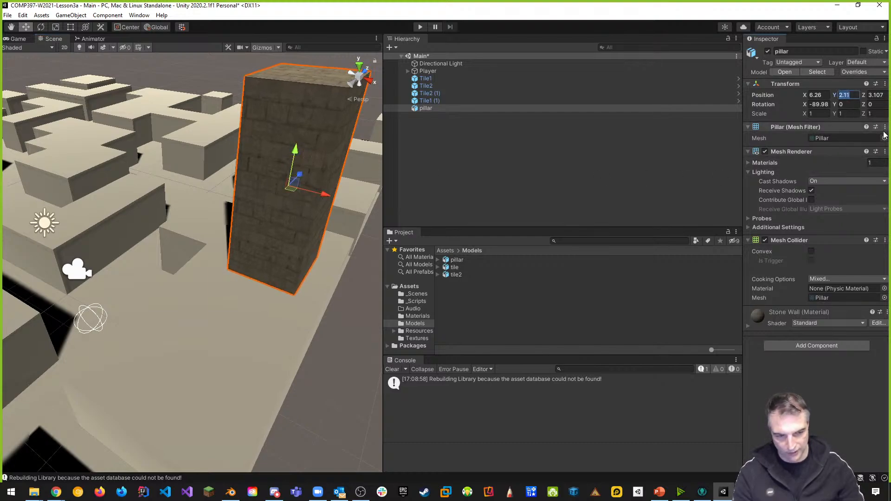
{"action": "type", "text": "2"}
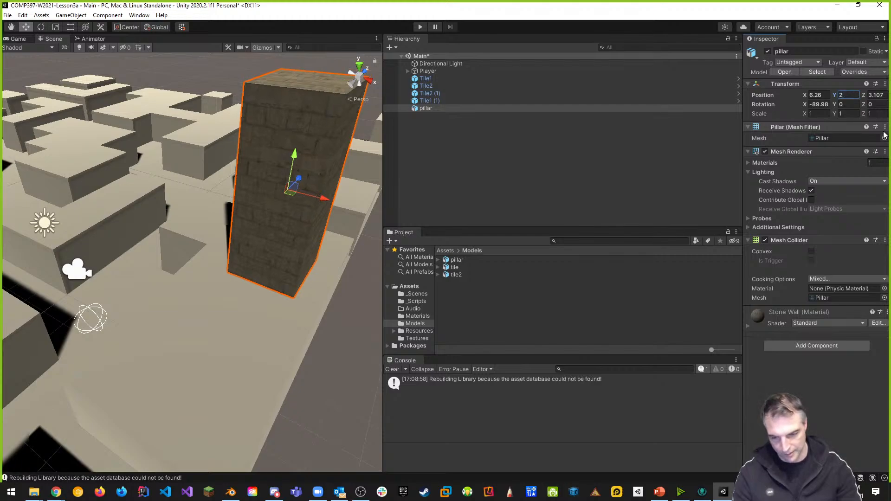
Examine the placed pillar's base and its stone texture on the top and side faces, from near and far
{"action": "middle_click_drag", "start_coordinate": [278, 354], "coordinate": [216, 124]}
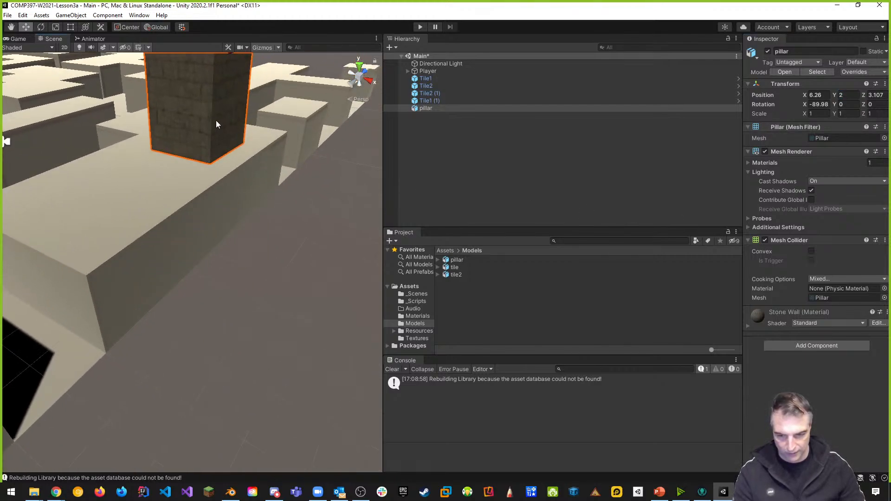
{"action": "middle_click_drag", "start_coordinate": [145, 237], "coordinate": [155, 390]}
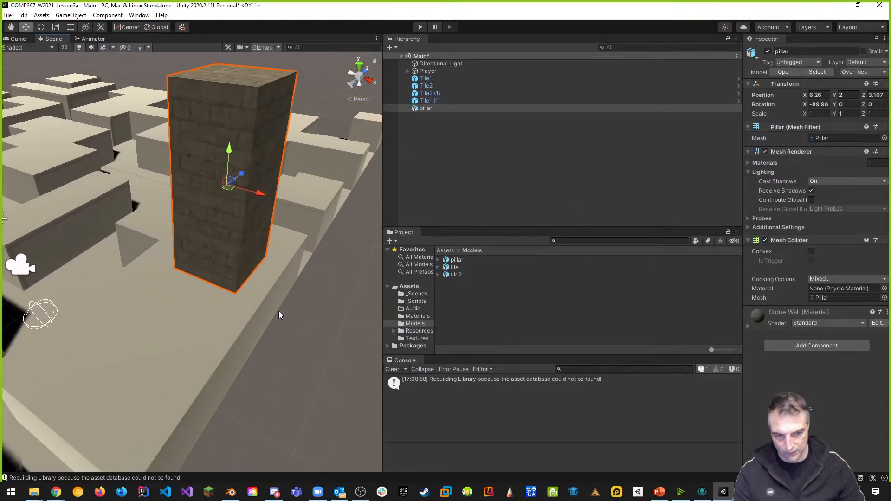
{"action": "scroll", "coordinate": [278, 311], "scroll_direction": "down", "scroll_amount": 2}
{"action": "right_click_drag", "start_coordinate": [328, 284], "coordinate": [478, 271]}
{"action": "key", "text": "f"}
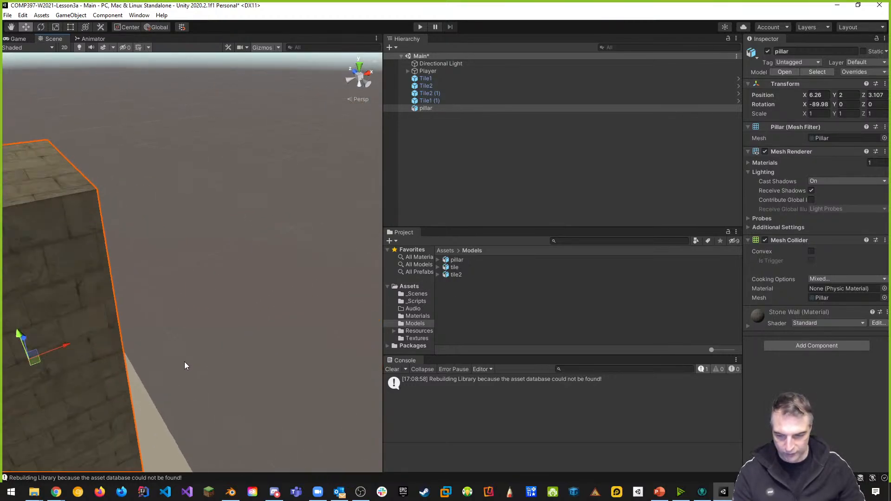
{"action": "scroll", "coordinate": [311, 323], "scroll_direction": "up", "scroll_amount": 2}
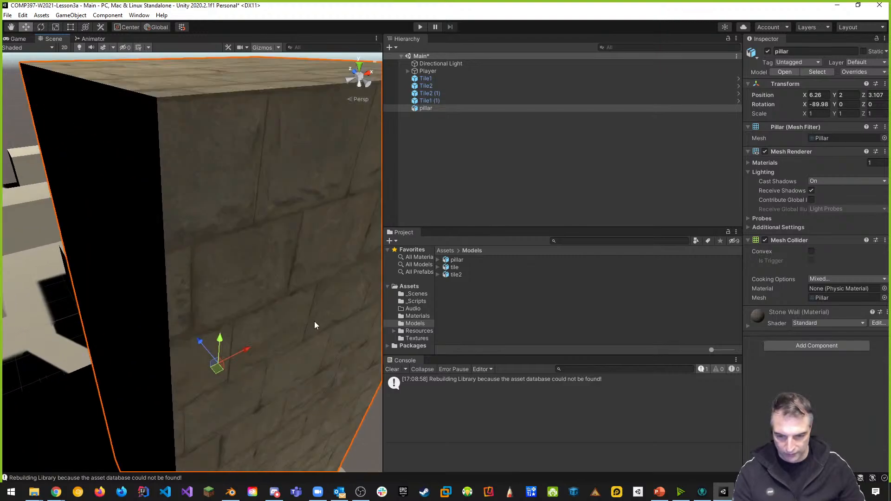
{"action": "scroll", "coordinate": [297, 319], "scroll_direction": "up", "scroll_amount": 2}
{"action": "scroll", "coordinate": [293, 323], "scroll_direction": "down", "scroll_amount": 3}
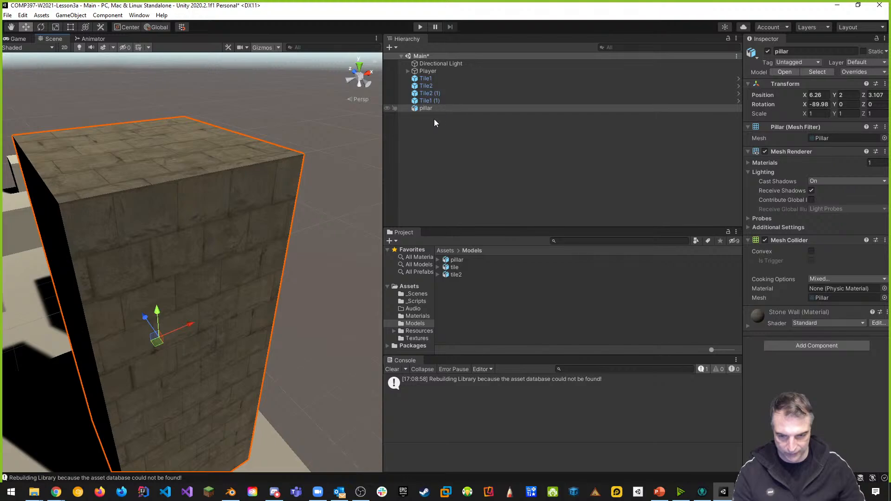
{"action": "scroll", "coordinate": [235, 258], "scroll_direction": "up", "scroll_amount": 2}
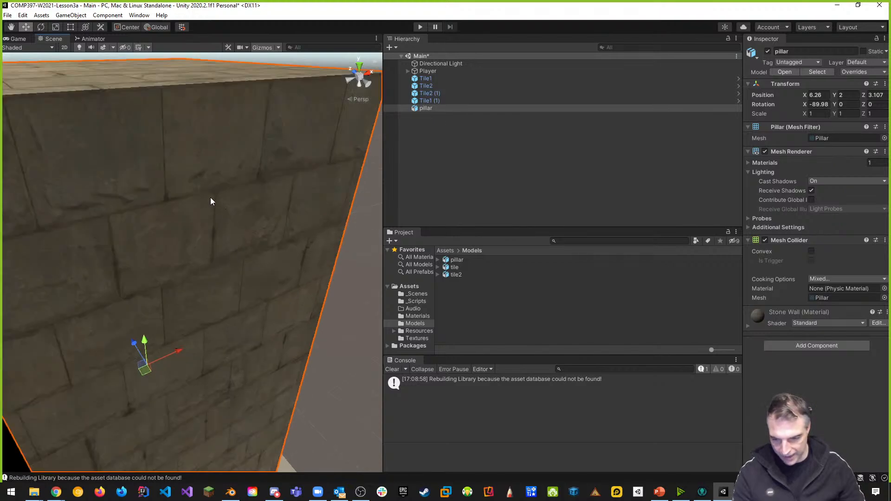
{"action": "middle_click_drag", "start_coordinate": [210, 197], "coordinate": [258, 220]}
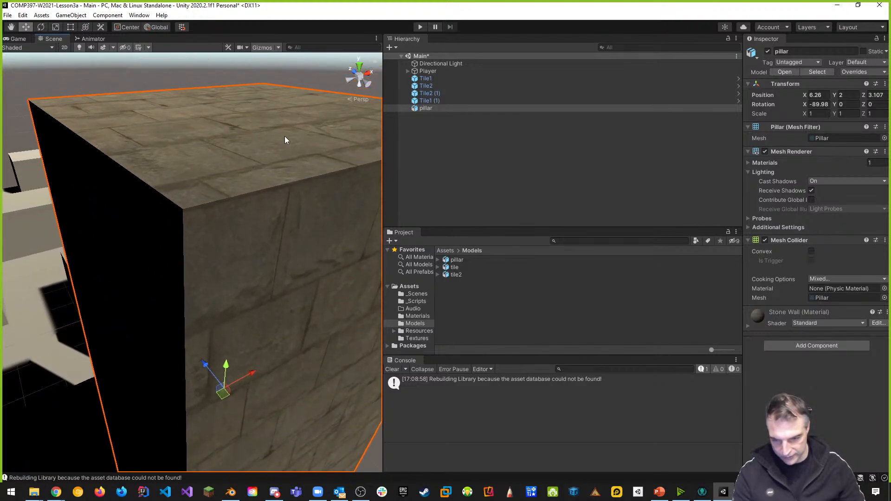
{"action": "scroll", "coordinate": [289, 189], "scroll_direction": "down", "scroll_amount": 2}
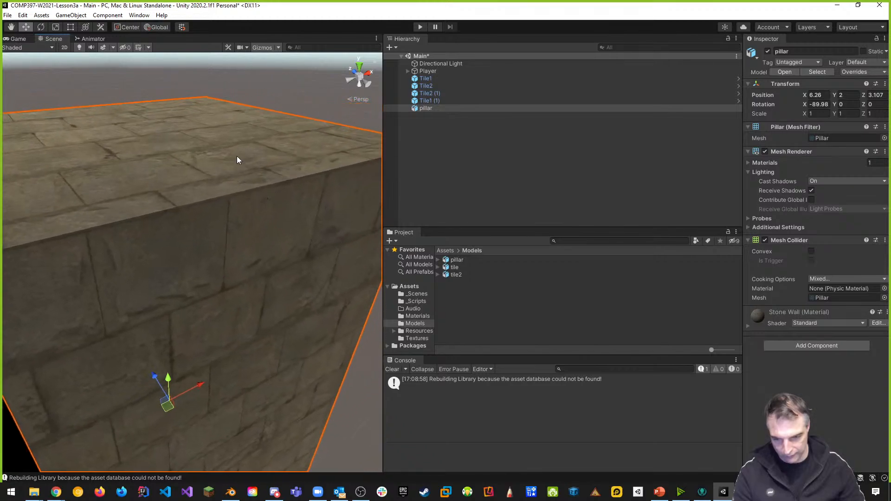
{"action": "scroll", "coordinate": [257, 173], "scroll_direction": "down", "scroll_amount": 2}
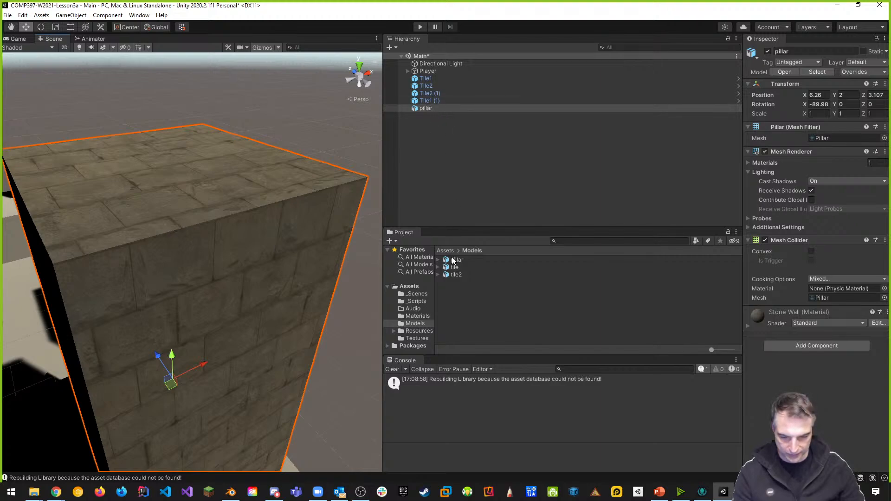
Create an original prefab from the scene's pillar in the Resources > Prefabs folder
{"action": "left_click", "coordinate": [420, 331]}
{"action": "double_click", "coordinate": [459, 263]}
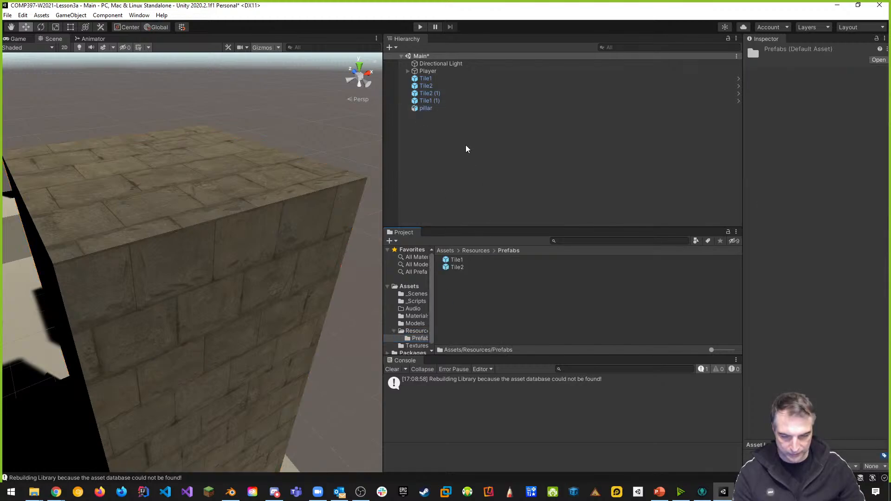
{"action": "left_click_drag", "start_coordinate": [425, 108], "coordinate": [463, 301]}
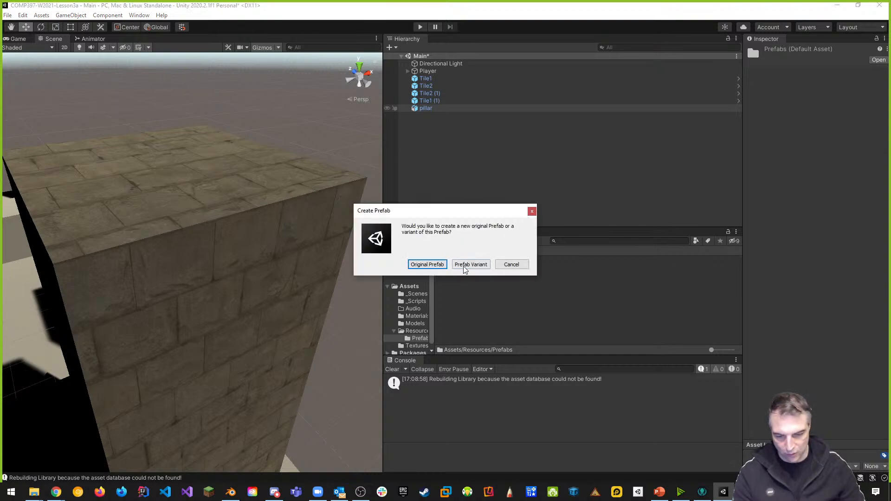
{"action": "left_click", "coordinate": [426, 267]}
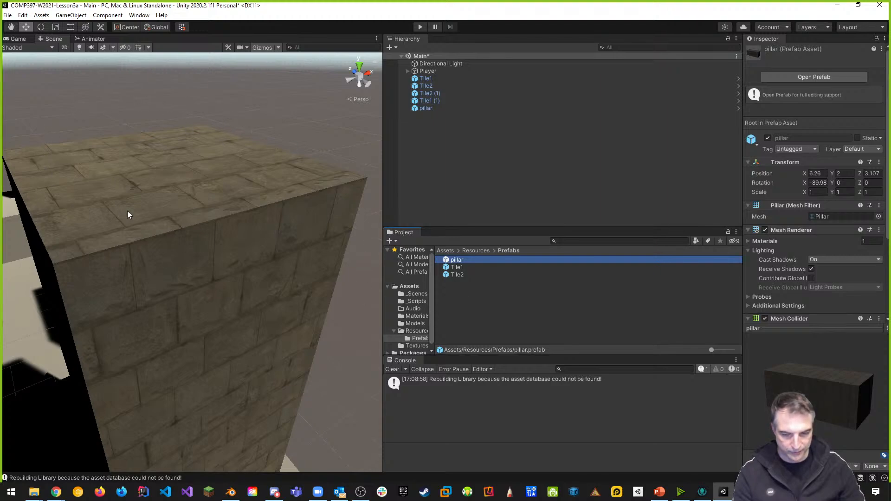
Assign the pillar prefab to the Ground layer
{"action": "left_click", "coordinate": [855, 149]}
{"action": "left_click", "coordinate": [847, 192]}
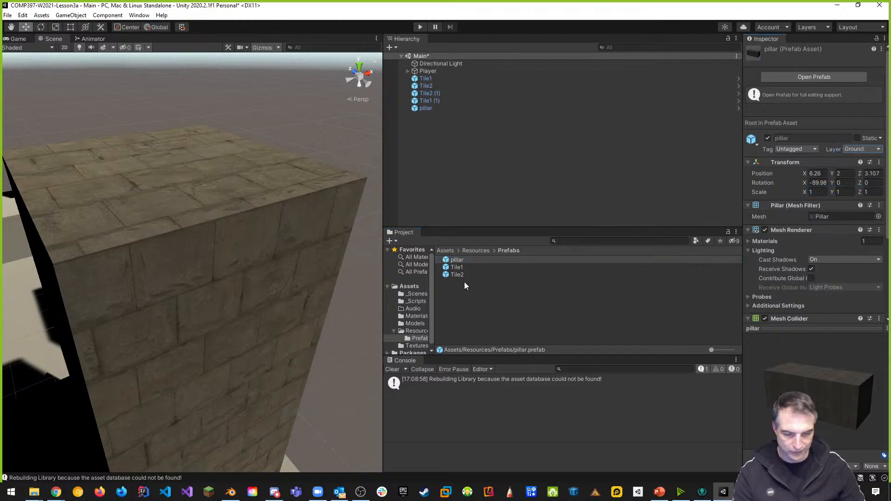
{"action": "scroll", "coordinate": [396, 282], "scroll_direction": "down", "scroll_amount": 1}
{"action": "scroll", "coordinate": [279, 256], "scroll_direction": "down", "scroll_amount": 5}
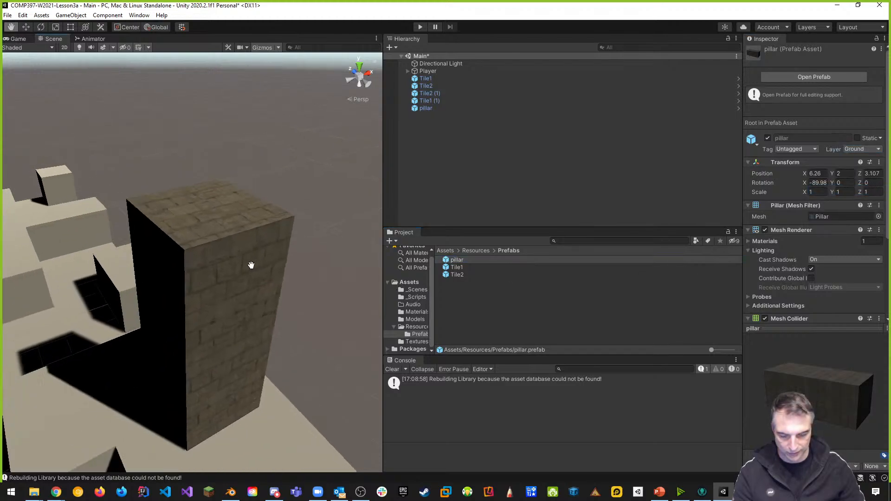
Play-test the scene in an enlarged Game view, then stop it and restore a narrower Scene view
{"action": "middle_click_drag", "start_coordinate": [250, 264], "coordinate": [266, 223]}
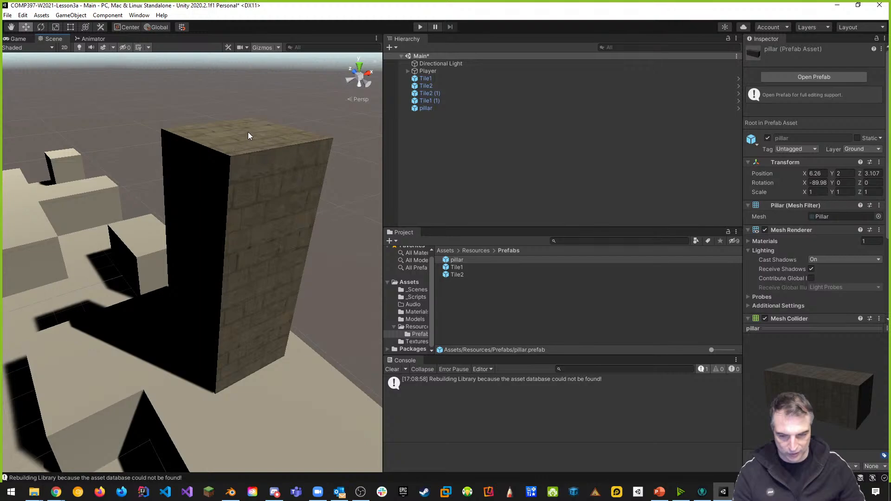
{"action": "middle_click_drag", "start_coordinate": [248, 135], "coordinate": [240, 200]}
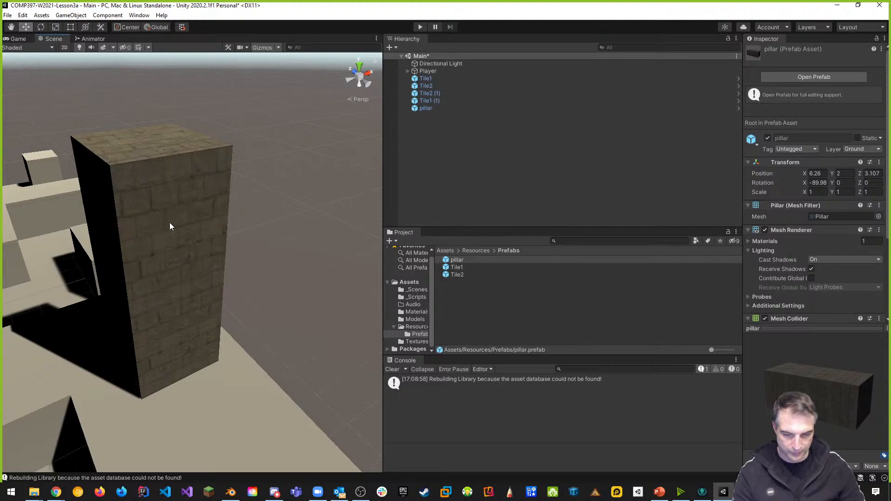
{"action": "left_click", "coordinate": [419, 27]}
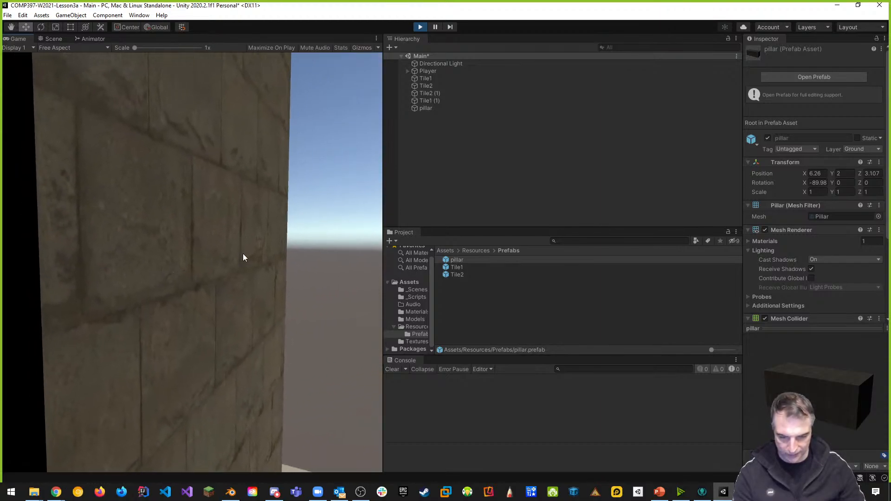
{"action": "left_click_drag", "start_coordinate": [383, 219], "coordinate": [666, 216]}
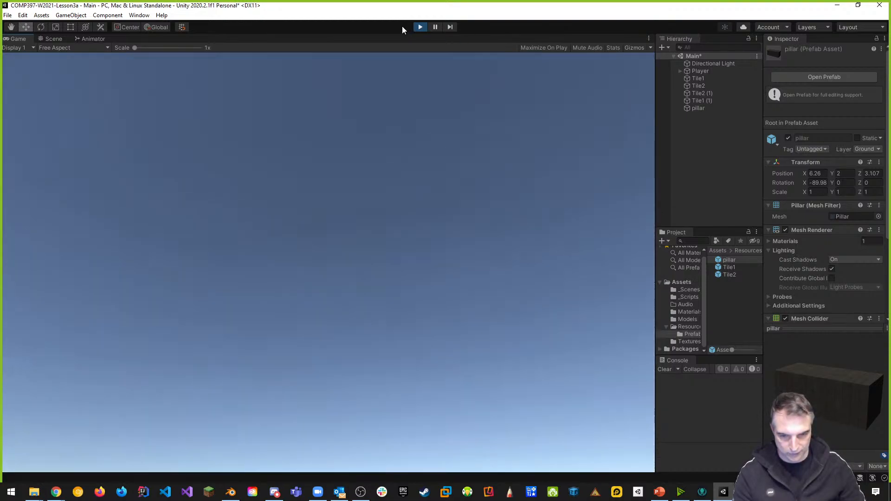
{"action": "left_click", "coordinate": [420, 27]}
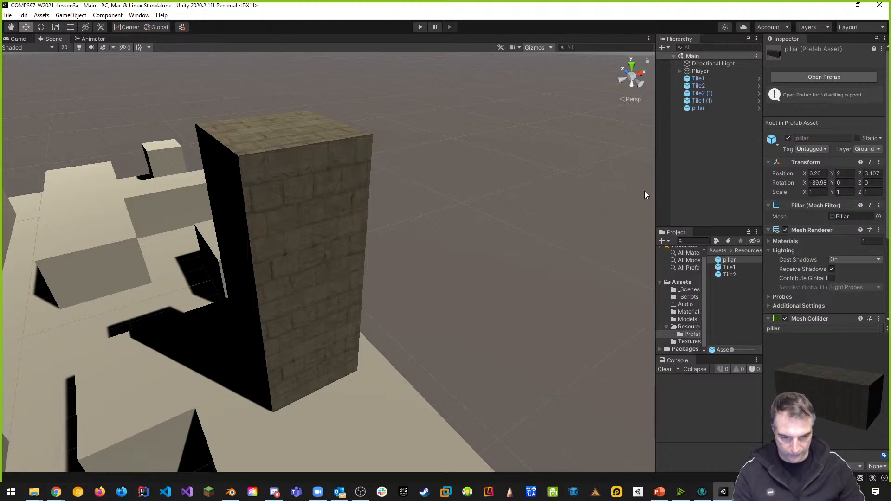
{"action": "left_click_drag", "start_coordinate": [656, 188], "coordinate": [499, 195]}
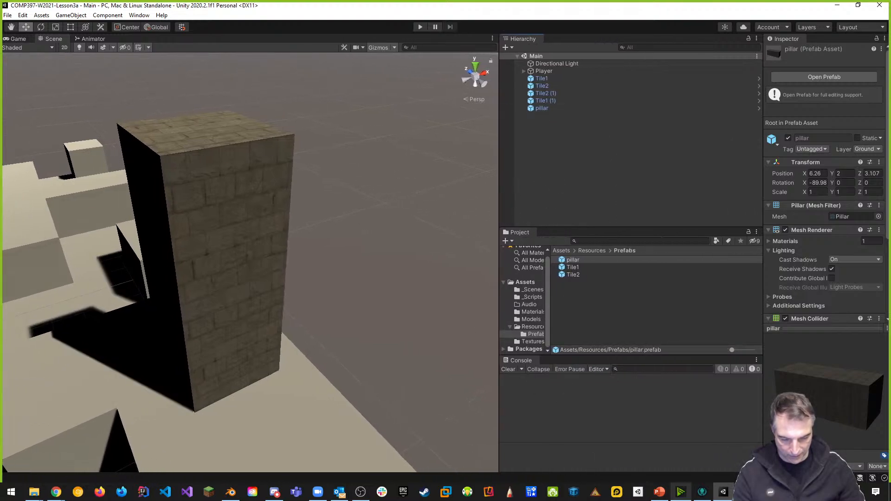
Save the Lesson3a project and close the Unity editor
{"action": "left_click", "coordinate": [702, 492]}
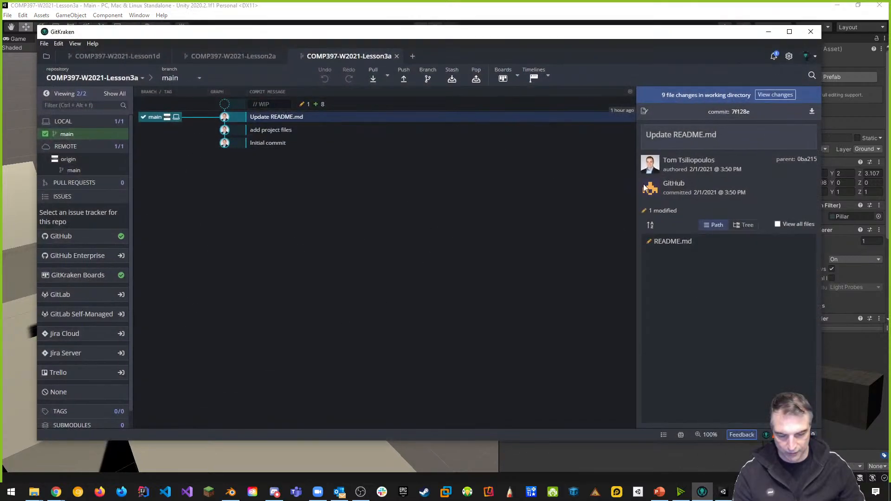
{"action": "left_click", "coordinate": [770, 12]}
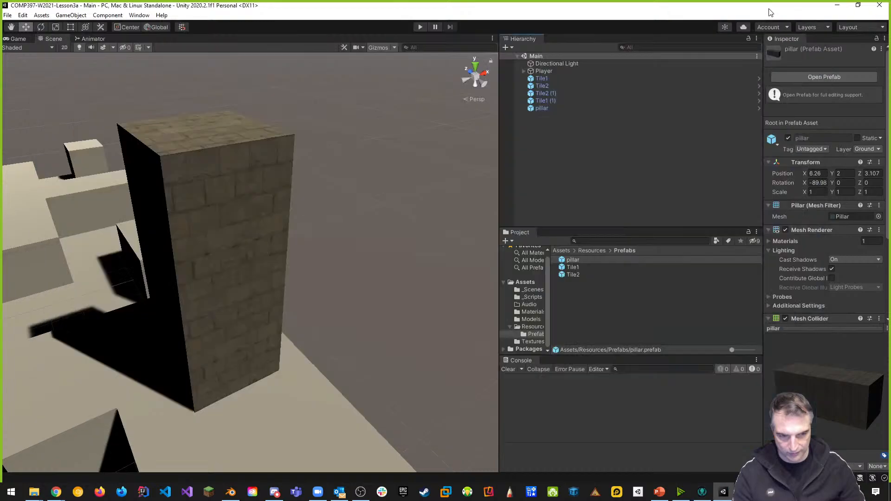
{"action": "left_click", "coordinate": [7, 15]}
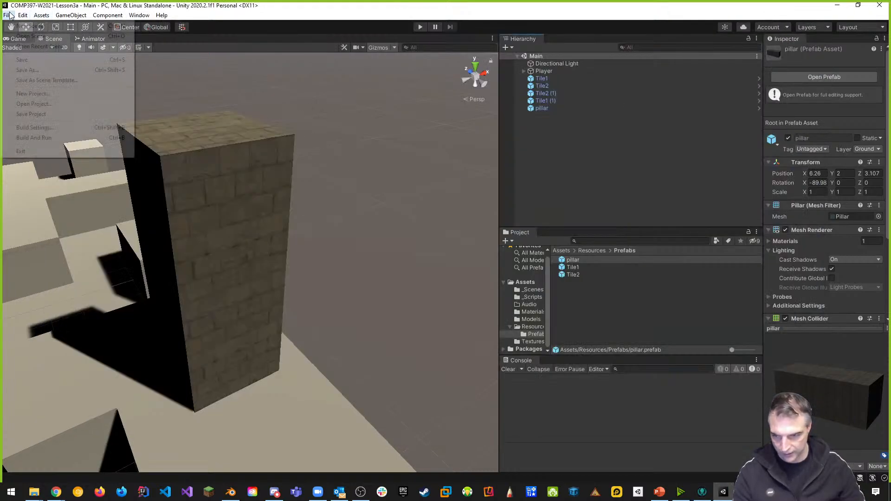
{"action": "left_click", "coordinate": [30, 114]}
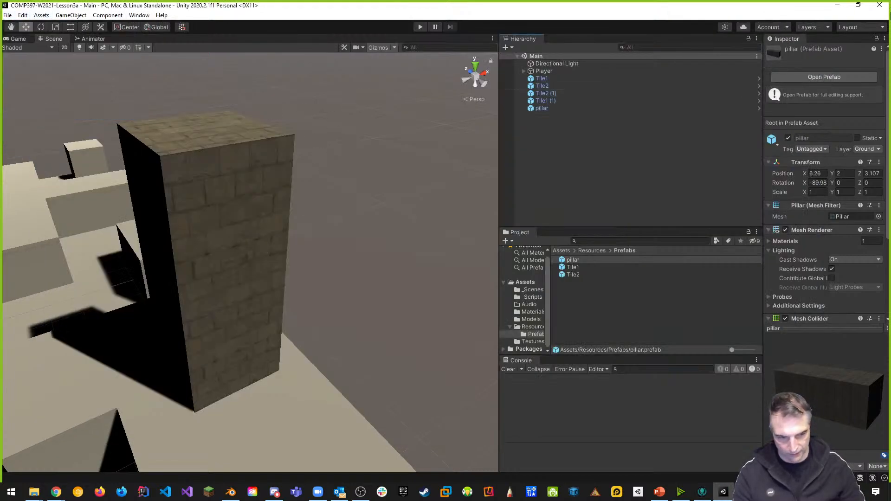
{"action": "left_click", "coordinate": [887, 10]}
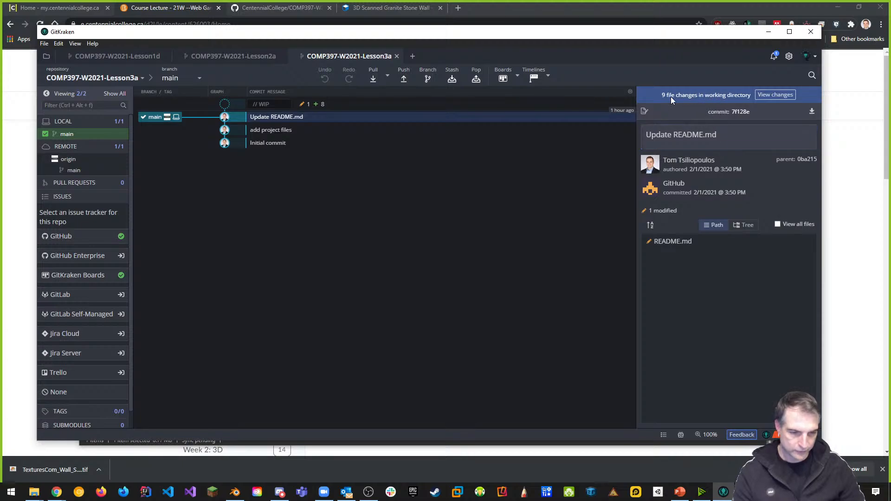
Review the uncommitted files of the COMP397-W2021-Lesson3a repository in GitKraken and stage all of them
{"action": "left_click", "coordinate": [777, 95]}
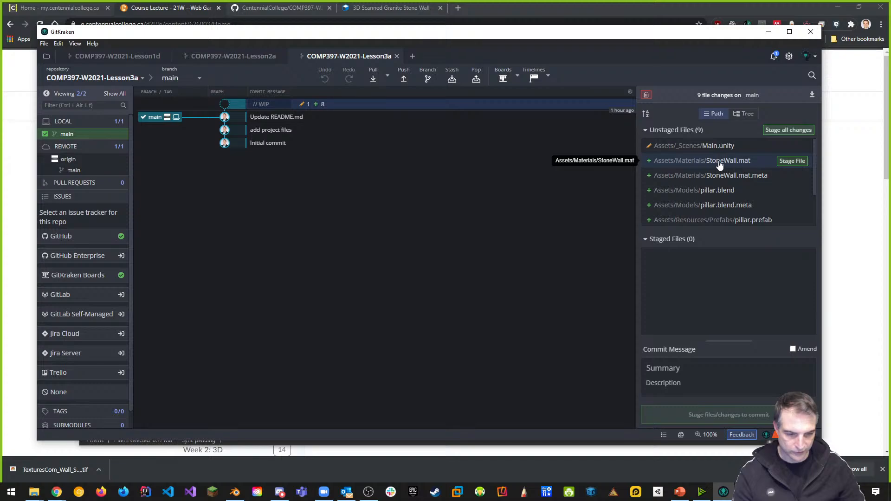
{"action": "scroll", "coordinate": [738, 195], "scroll_direction": "down", "scroll_amount": 2}
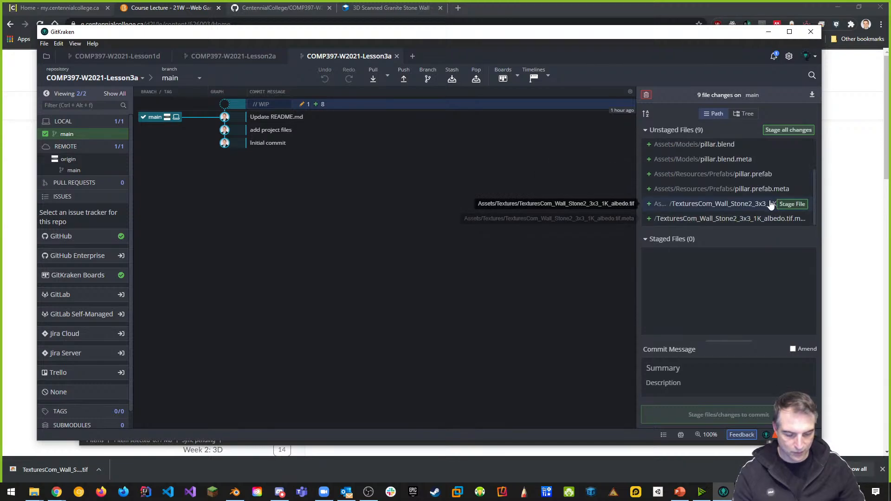
{"action": "left_click", "coordinate": [788, 130]}
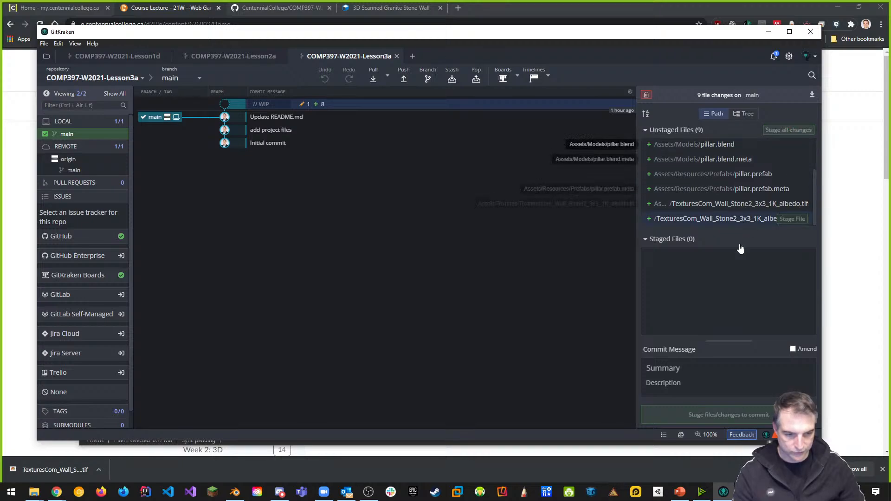
Commit the staged files with the message "added Textured Pillar" and push the main branch to origin
{"action": "left_click", "coordinate": [714, 384]}
{"action": "type", "text": "added "}
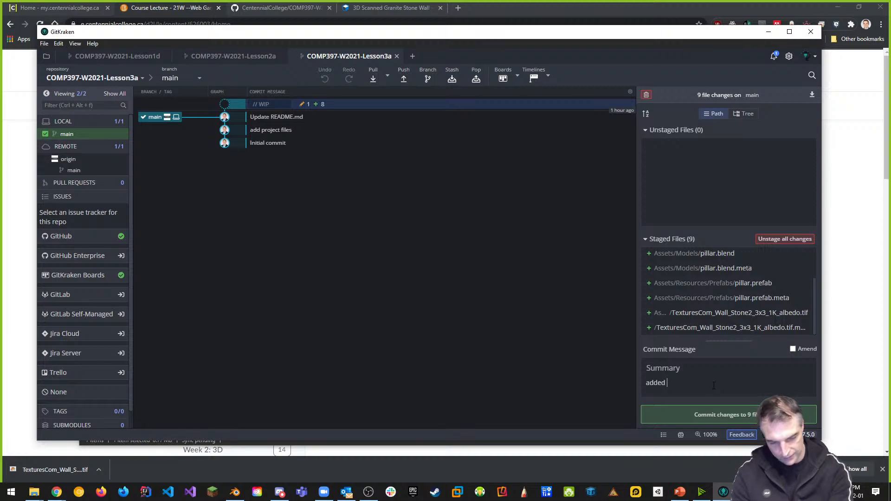
{"action": "type", "text": "Pillar"}
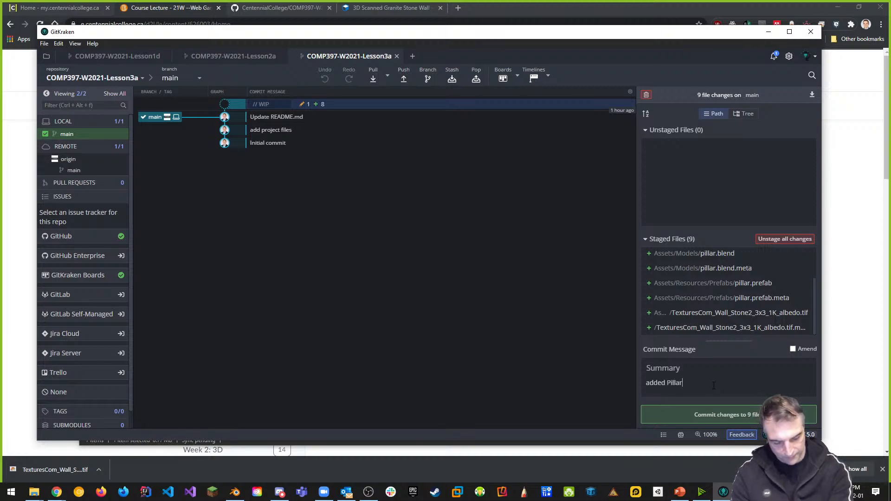
{"action": "key", "text": "BackSpace"}
{"action": "key", "text": "BackSpace"}
{"action": "key", "text": "BackSpace"}
{"action": "key", "text": "BackSpace"}
{"action": "key", "text": "BackSpace"}
{"action": "key", "text": "BackSpace"}
{"action": "type", "text": "Textured Pillar"}
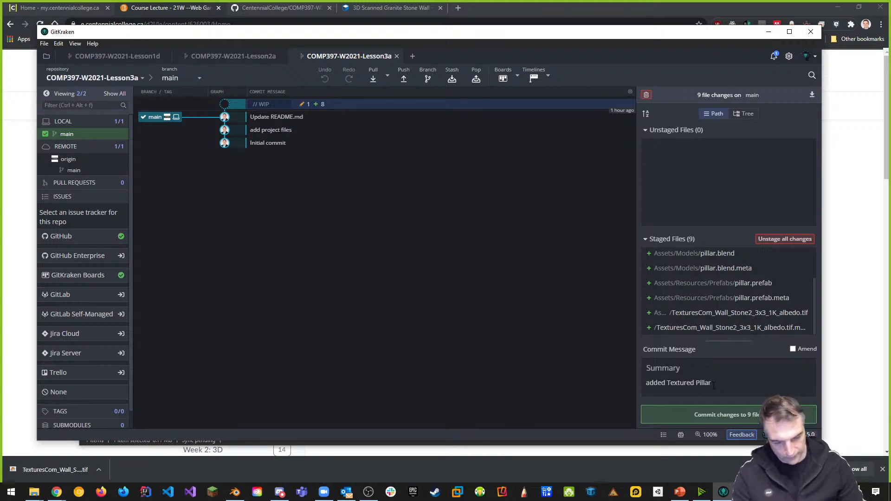
{"action": "left_click", "coordinate": [753, 419]}
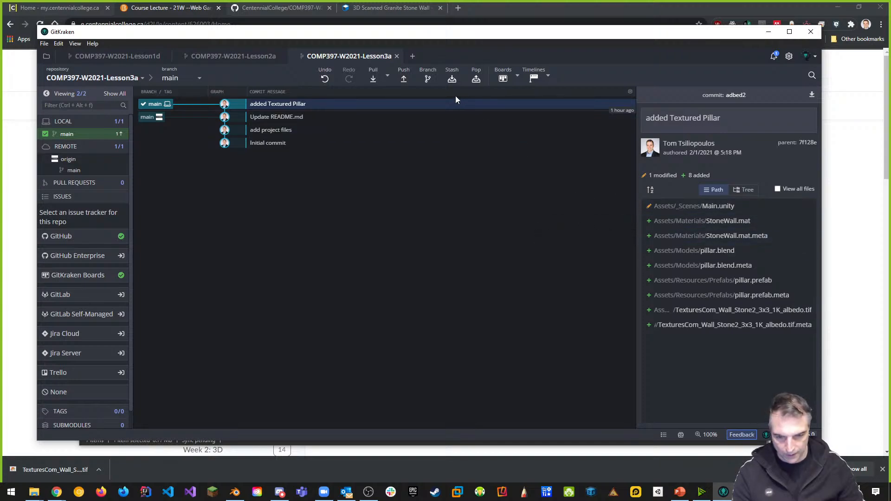
{"action": "left_click", "coordinate": [403, 78]}
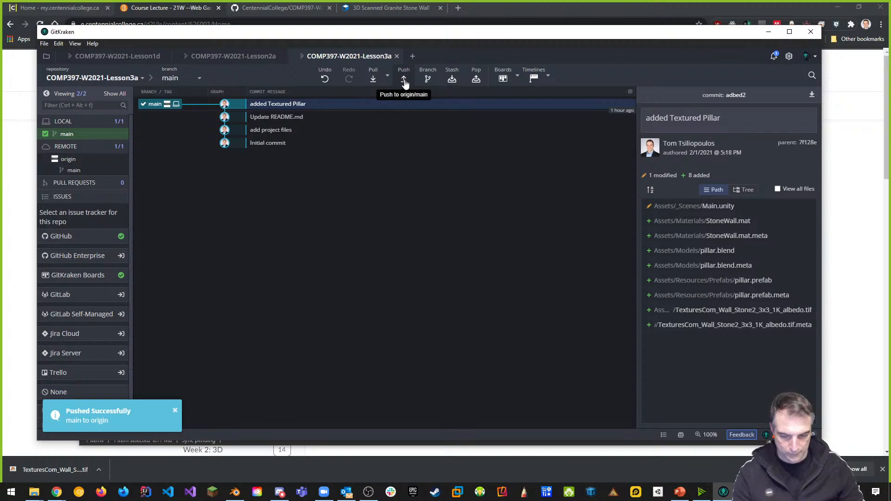
Reopen the COMP397-W2021-Lesson3a project from Unity Hub and view the pillar's stone texture up close
{"action": "left_click", "coordinate": [656, 496]}
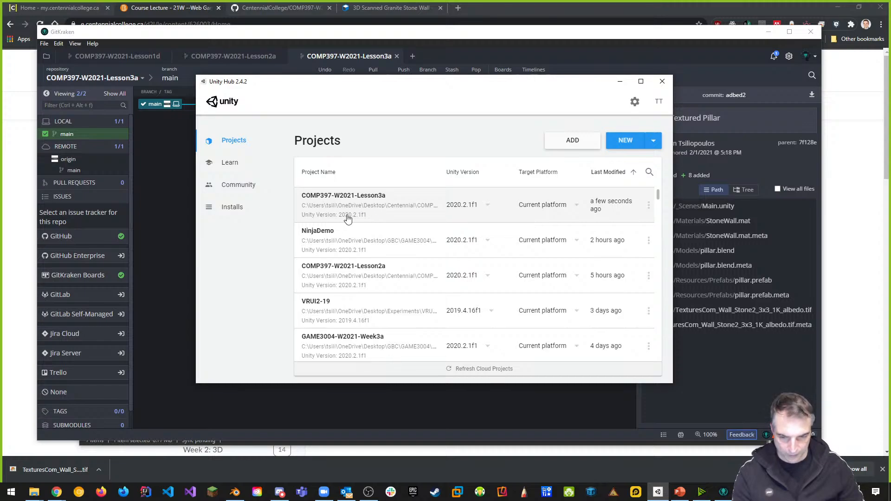
{"action": "left_click", "coordinate": [360, 205]}
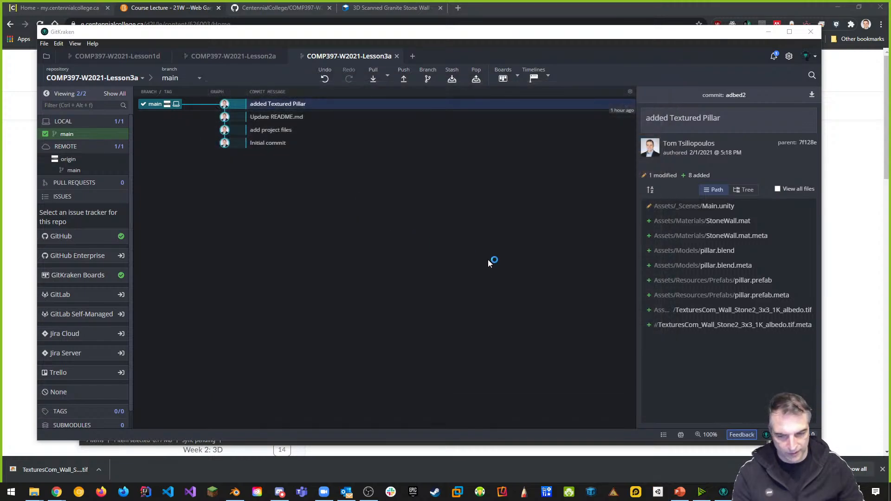
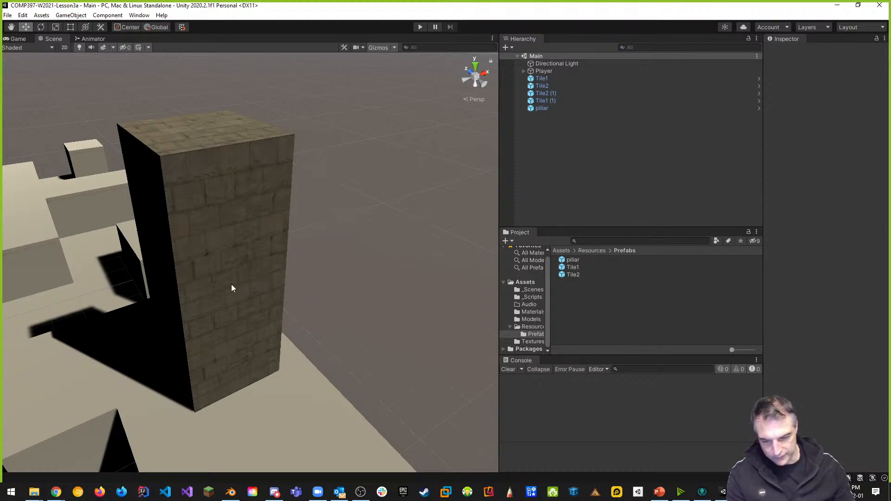
{"action": "middle_click_drag", "start_coordinate": [232, 288], "coordinate": [220, 265]}
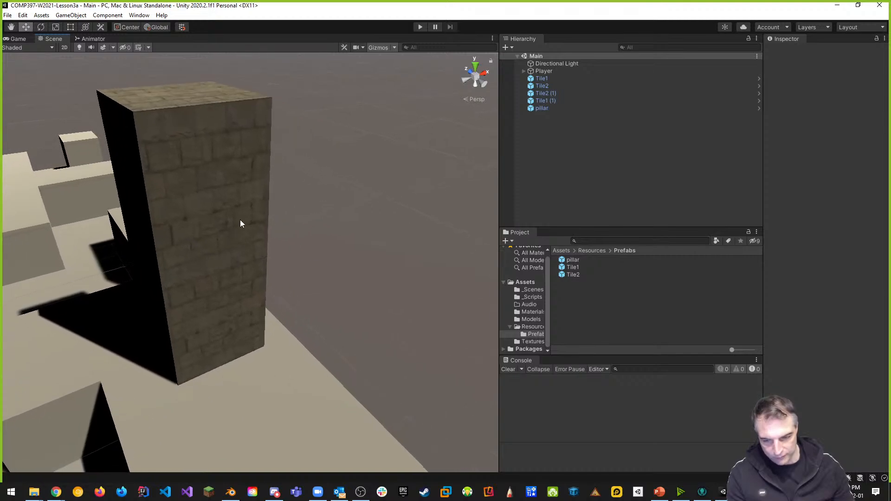
{"action": "scroll", "coordinate": [241, 224], "scroll_direction": "up", "scroll_amount": 3}
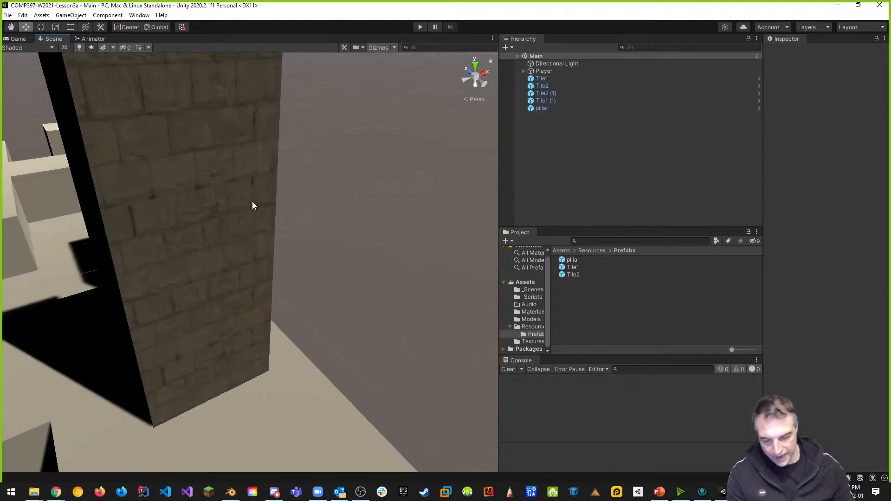
{"action": "middle_click_drag", "start_coordinate": [240, 190], "coordinate": [251, 213]}
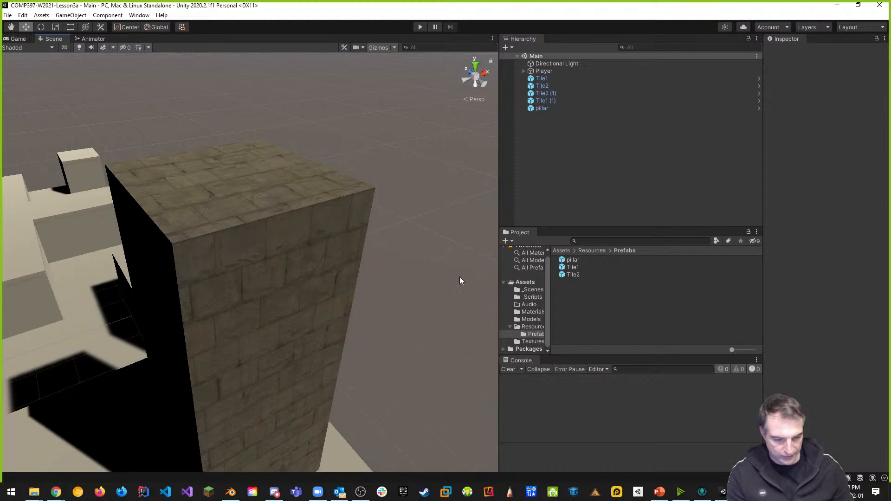
Open the StoneWall material's settings from the Materials folder, widening the folder list and Inspector for readability
{"action": "left_click_drag", "start_coordinate": [497, 252], "coordinate": [474, 253]}
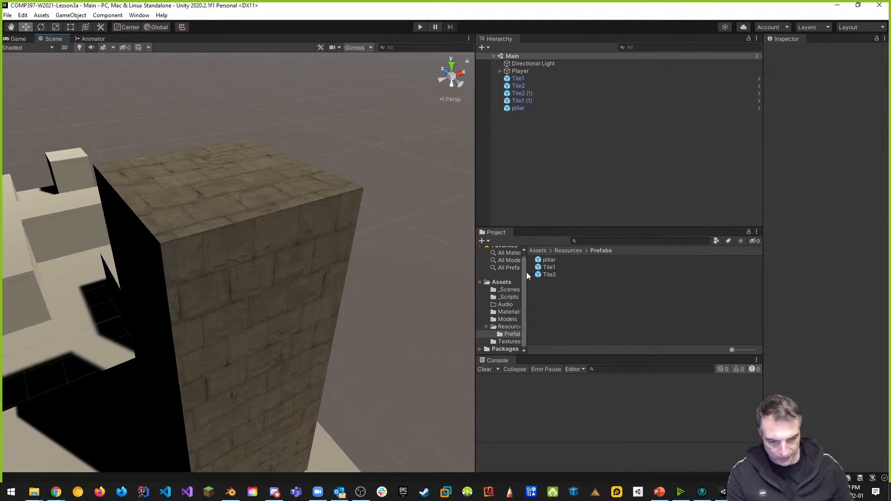
{"action": "left_click_drag", "start_coordinate": [527, 272], "coordinate": [580, 278]}
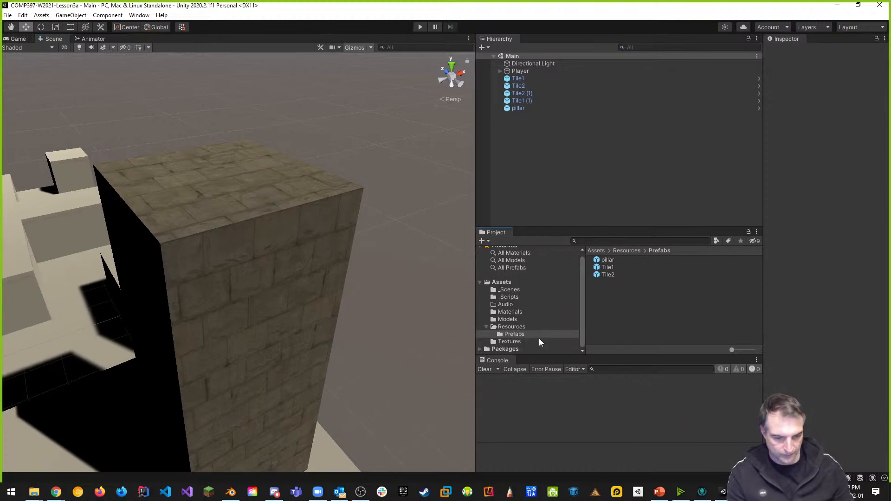
{"action": "left_click", "coordinate": [516, 313]}
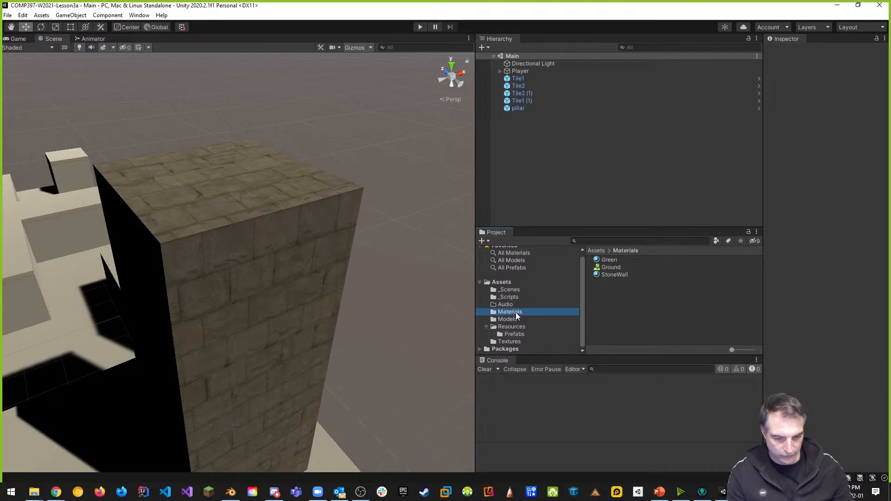
{"action": "left_click", "coordinate": [607, 274]}
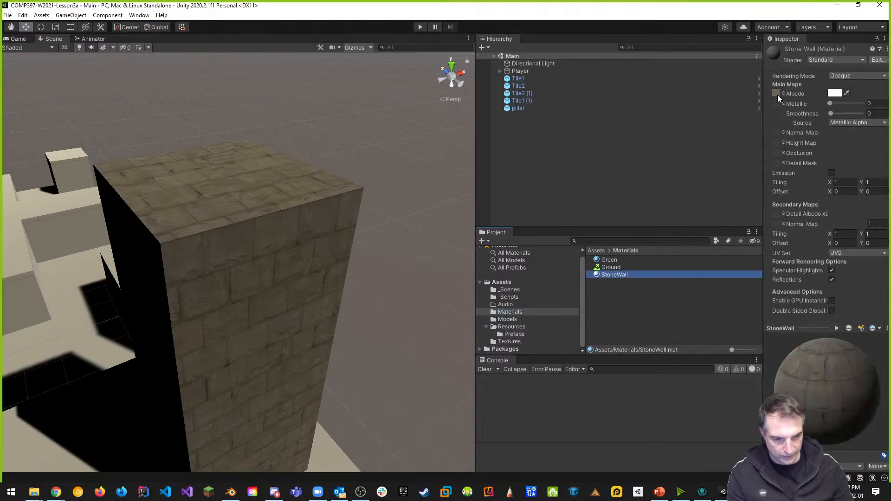
{"action": "left_click_drag", "start_coordinate": [765, 95], "coordinate": [718, 98]}
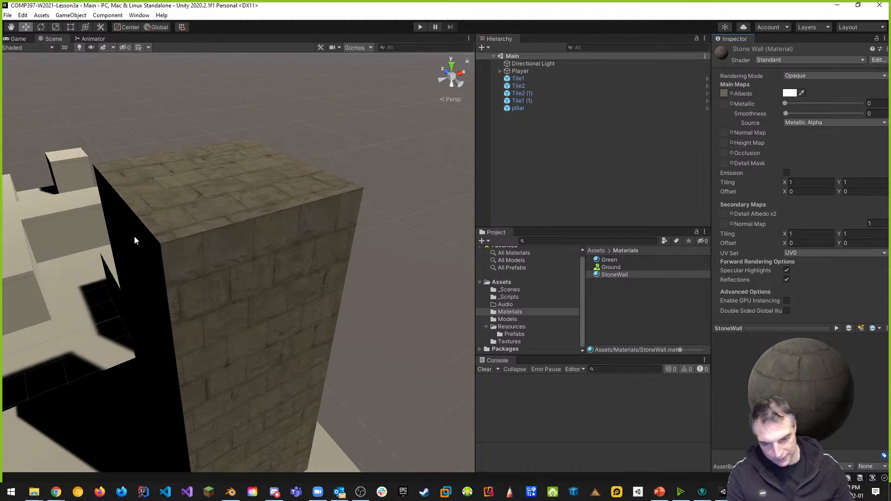
Assign the TexturesCom_Wall_Stone2_3x3_1K_albedo texture as the StoneWall material's normal map
{"action": "left_click", "coordinate": [514, 343]}
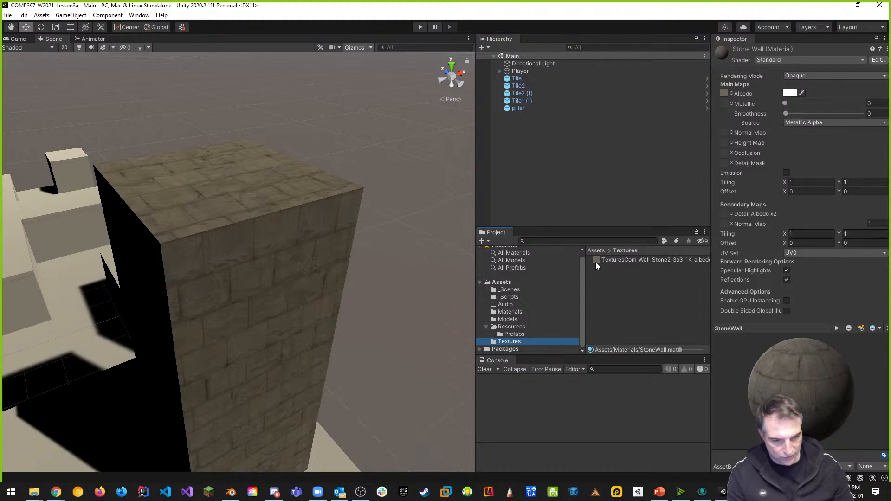
{"action": "left_click", "coordinate": [732, 133]}
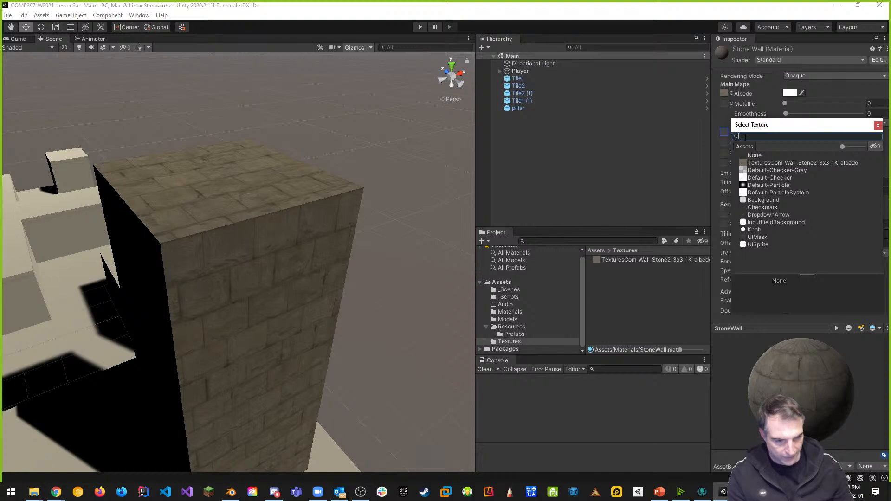
{"action": "left_click", "coordinate": [769, 162]}
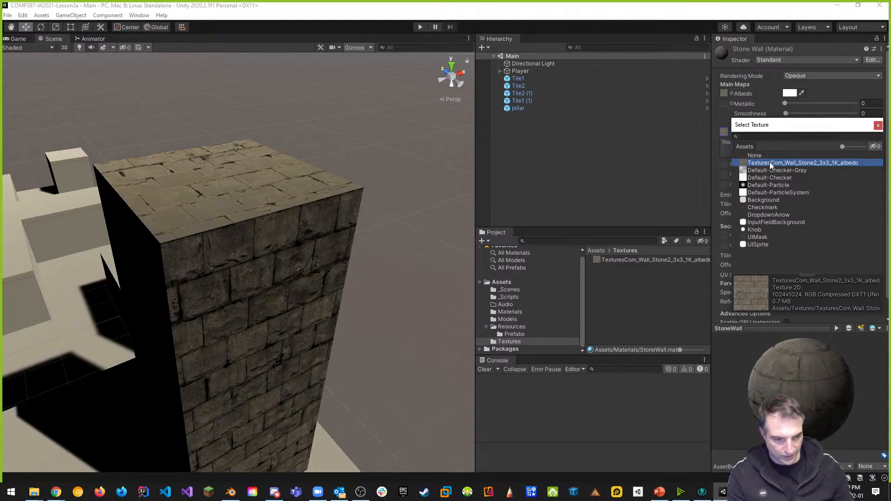
{"action": "left_click", "coordinate": [878, 125]}
Fix the StoneWall material's normal map by marking its assigned texture as a normal map, and inspect the pillar up close
{"action": "left_click", "coordinate": [648, 299]}
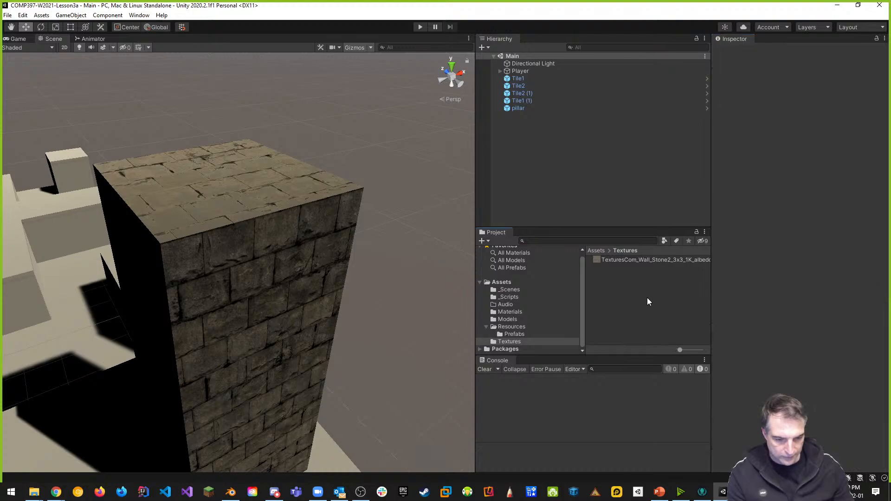
{"action": "left_click", "coordinate": [624, 261]}
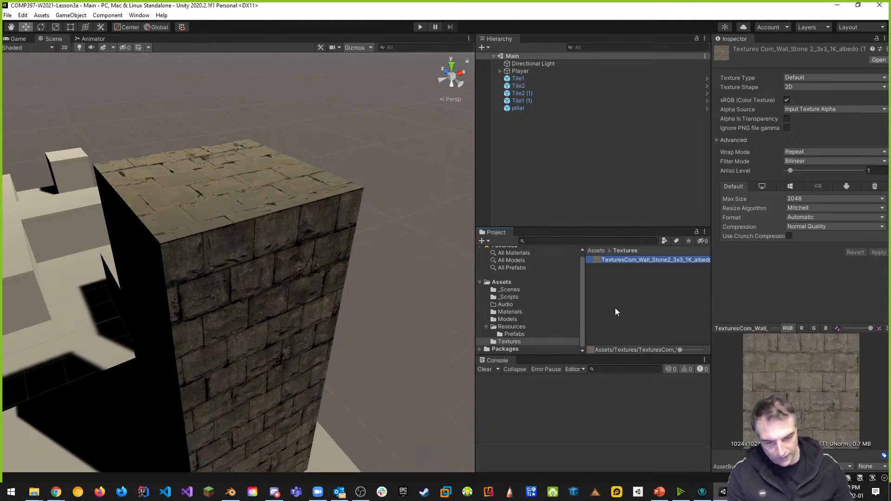
{"action": "left_click", "coordinate": [513, 313]}
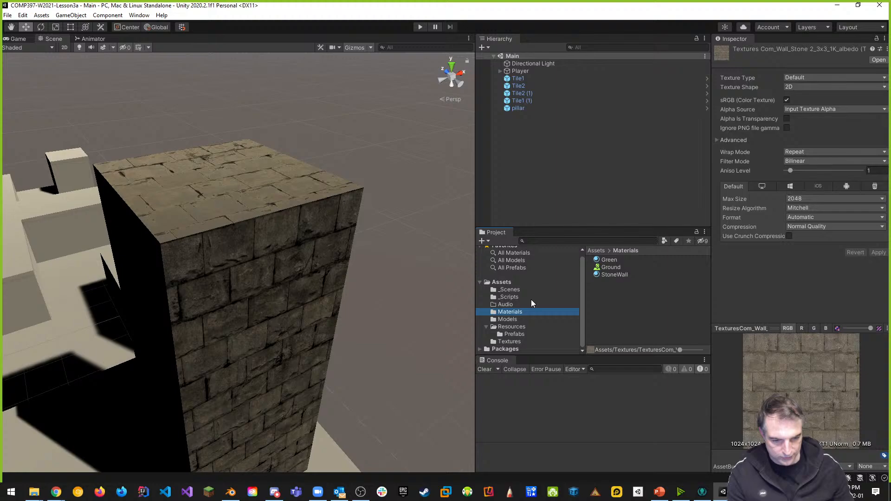
{"action": "left_click", "coordinate": [603, 275]}
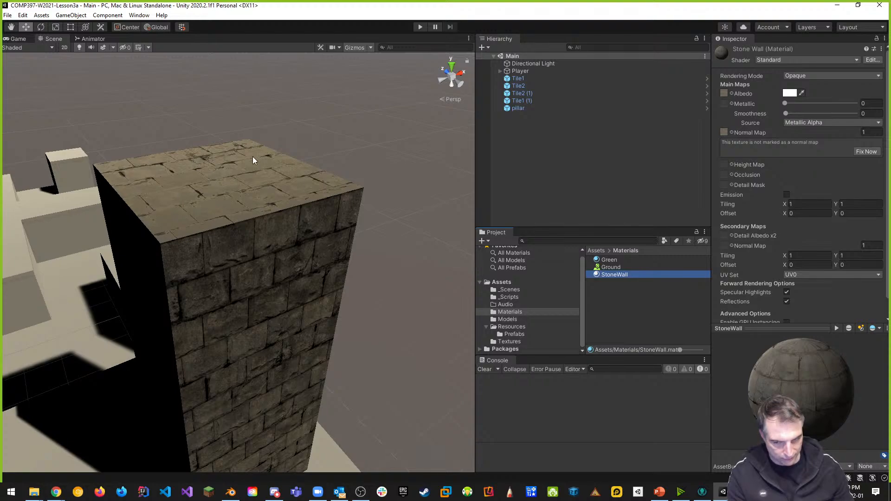
{"action": "left_click", "coordinate": [868, 154]}
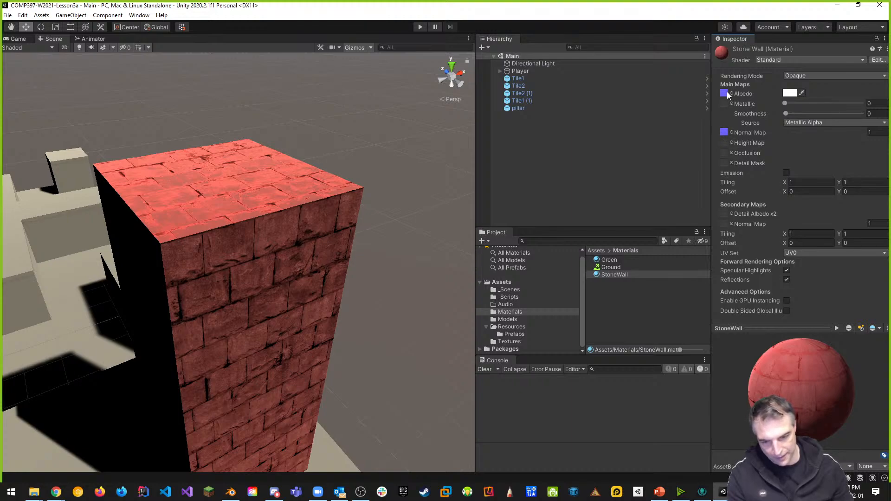
{"action": "scroll", "coordinate": [288, 294], "scroll_direction": "down", "scroll_amount": 3}
{"action": "middle_click_drag", "start_coordinate": [291, 293], "coordinate": [295, 256]}
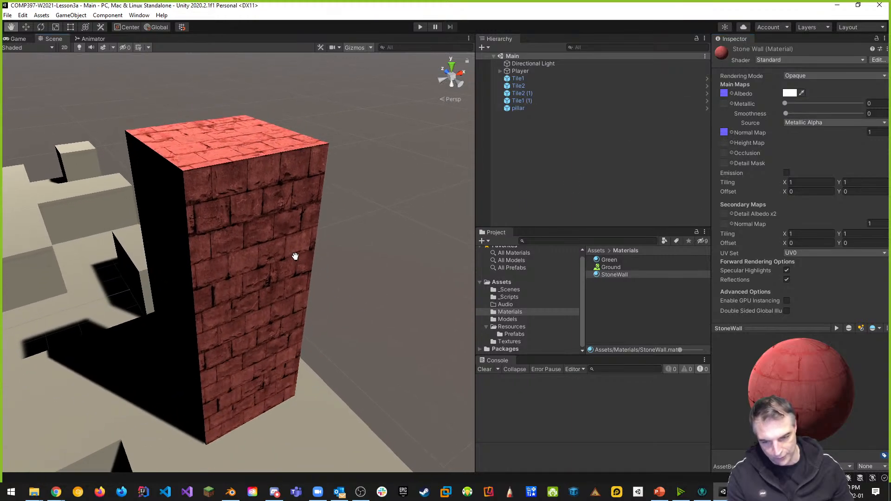
{"action": "right_click_drag", "start_coordinate": [295, 256], "coordinate": [317, 216]}
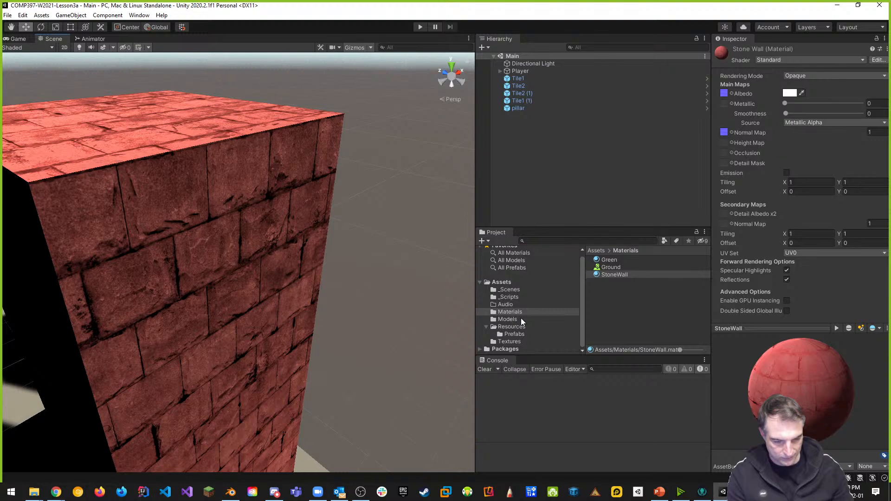
Undo the normal map assignment on the StoneWall material
{"action": "left_click", "coordinate": [515, 342]}
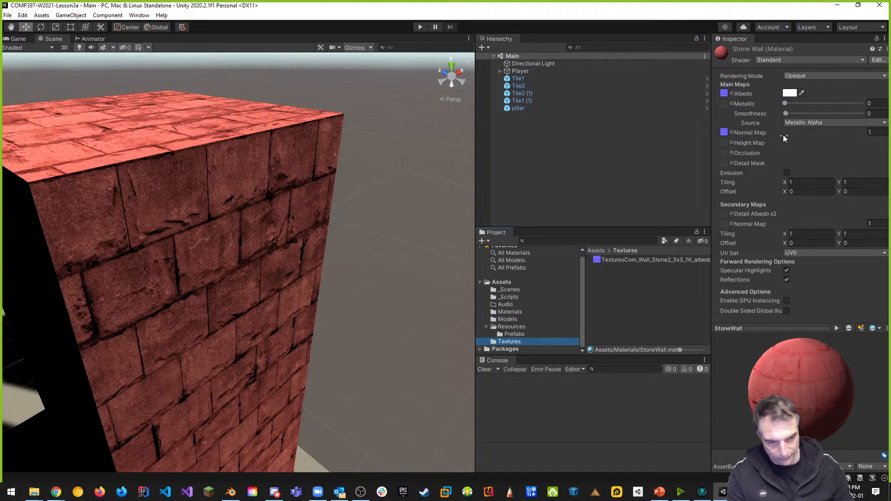
{"action": "key", "text": "ctrl+z"}
{"action": "key", "text": "ctrl+z"}
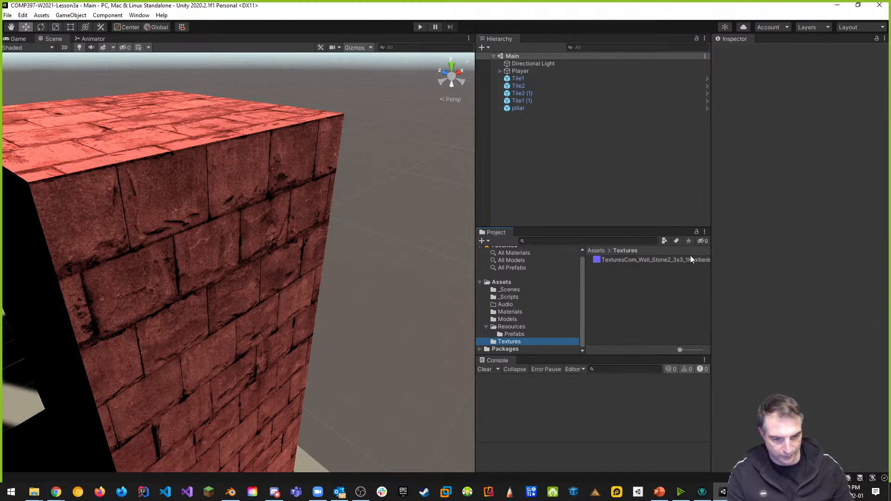
{"action": "key", "text": "ctrl+z"}
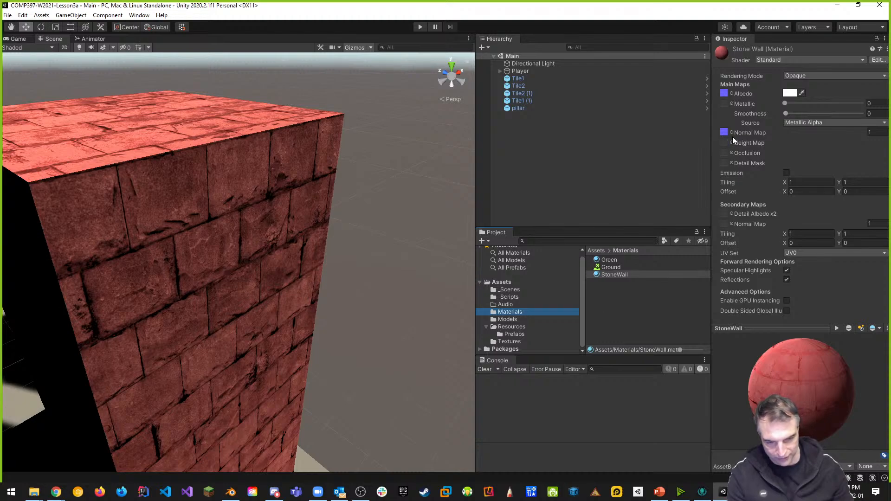
{"action": "key", "text": "ctrl+z"}
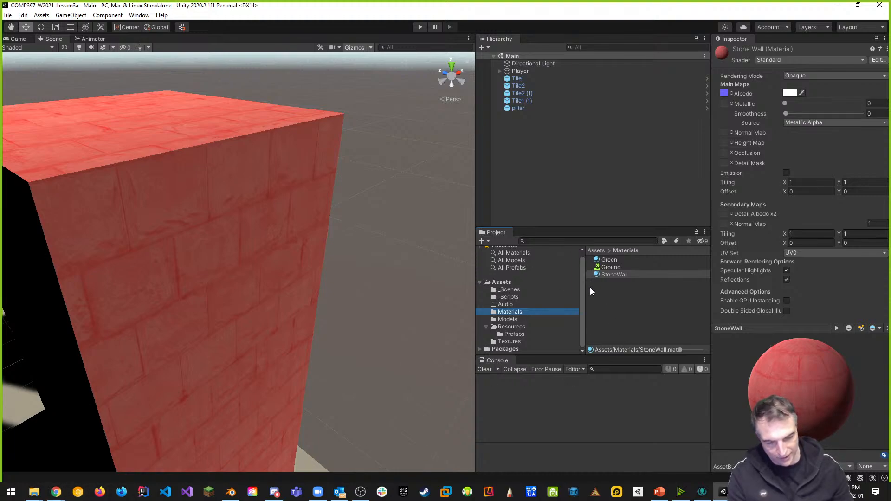
Rename the TexturesCom_Wall_Stone2_3x3_1K_albedo texture in the Textures folder as Stone_Wall_N
{"action": "left_click", "coordinate": [511, 341]}
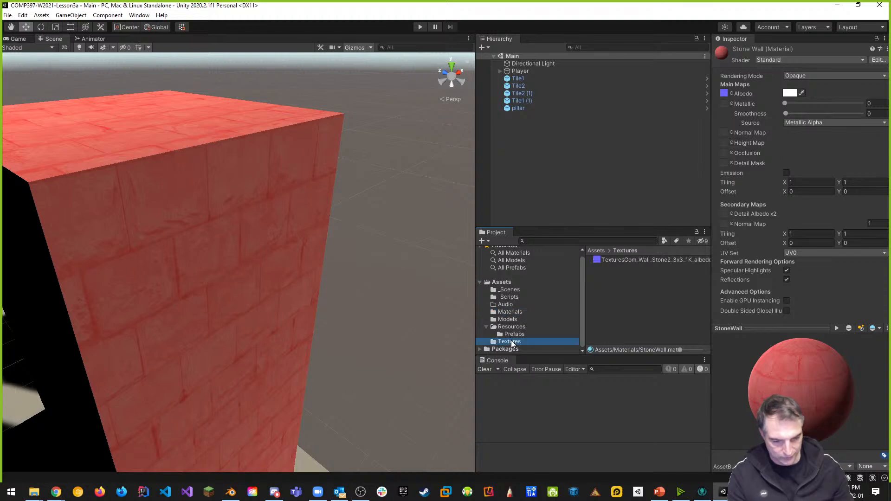
{"action": "left_click", "coordinate": [633, 259]}
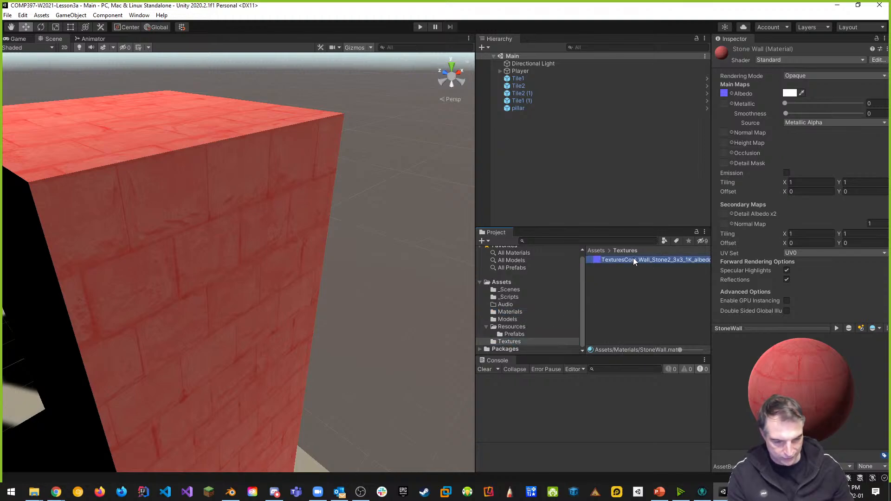
{"action": "key", "text": "F2"}
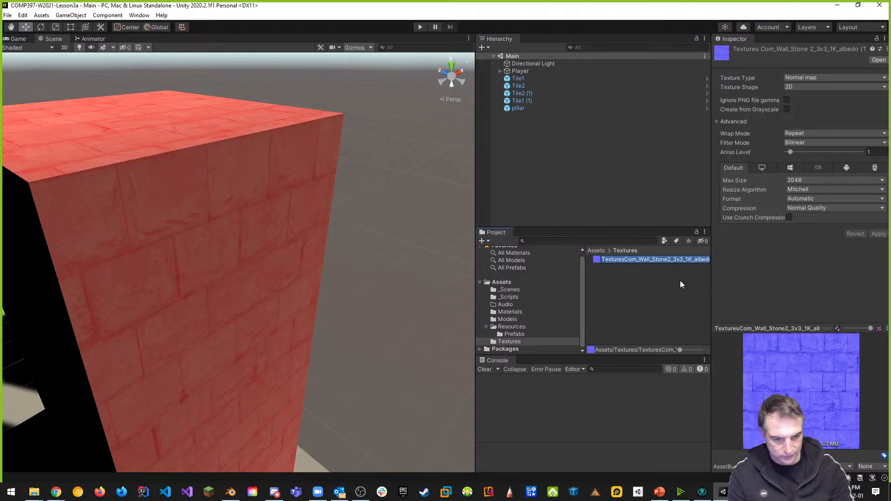
{"action": "type", "text": "Stone_Wall_"}
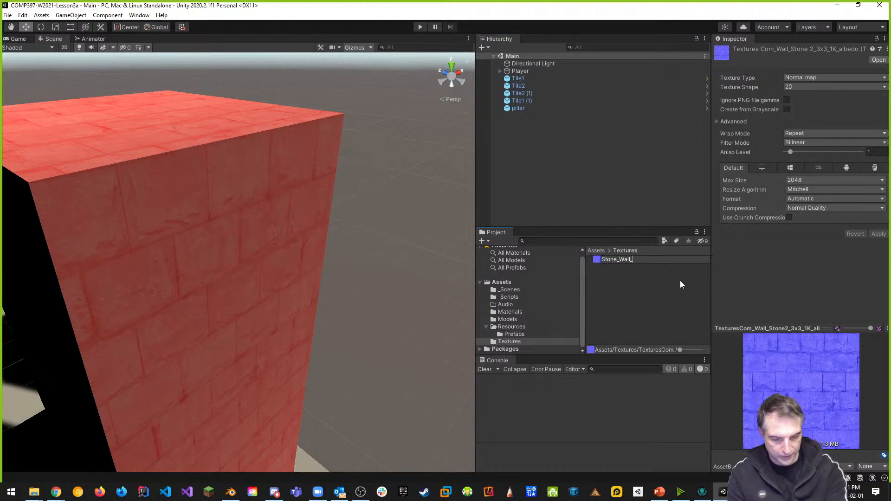
{"action": "type", "text": "N"}
{"action": "key", "text": "Return"}
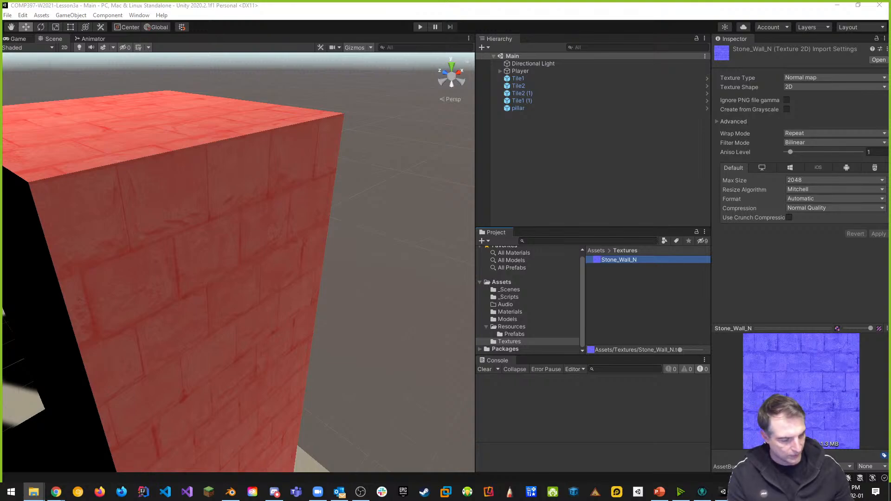
Import TexturesCom_Wall_Stone2_3x3_1K_albedo.tif from the Downloads folder into the project's Textures folder
{"action": "left_click_drag", "start_coordinate": [890, 227], "coordinate": [660, 227]}
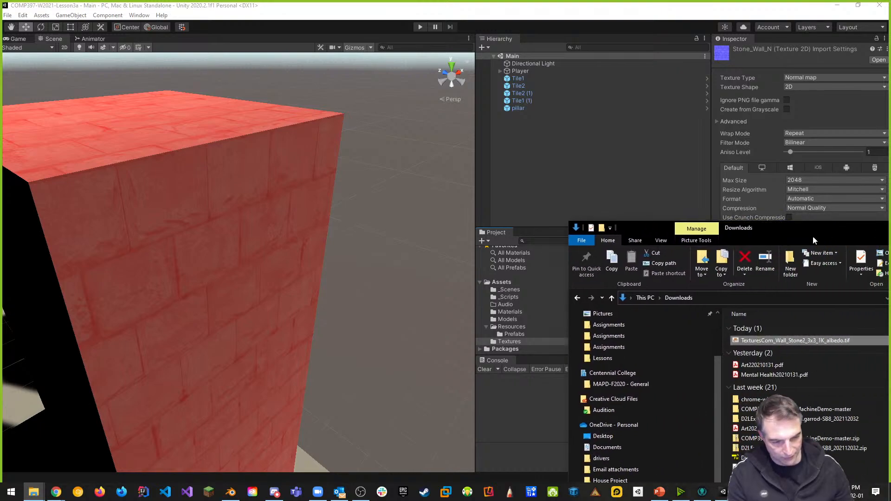
{"action": "left_click_drag", "start_coordinate": [782, 234], "coordinate": [890, 228]}
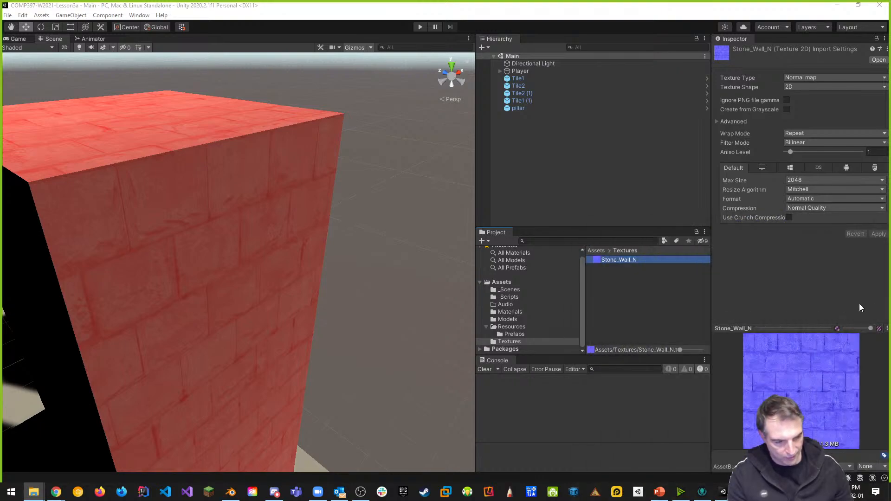
{"action": "left_click_drag", "start_coordinate": [881, 278], "coordinate": [599, 296]}
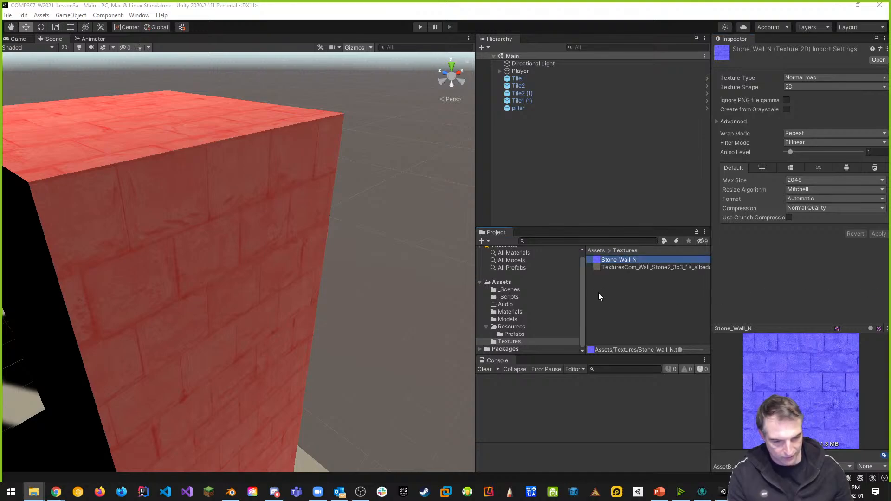
Rename the newly imported albedo texture as Stone_Wall_D
{"action": "left_click", "coordinate": [621, 268]}
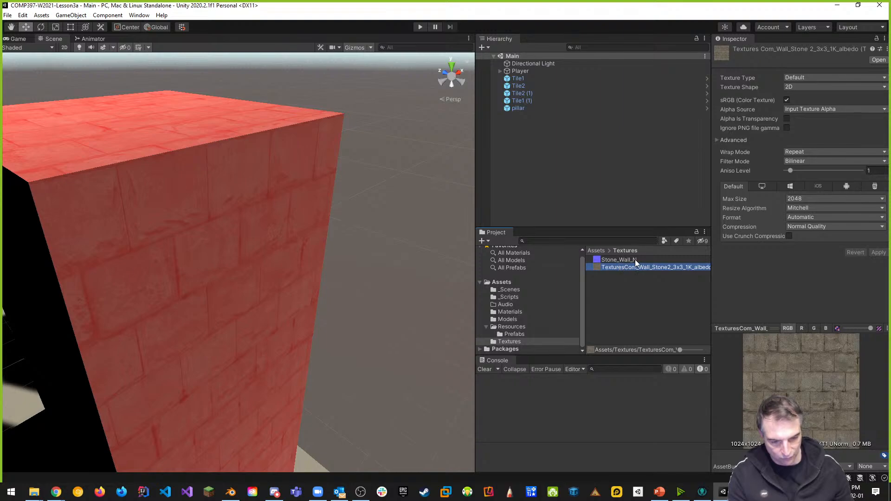
{"action": "left_click", "coordinate": [634, 266]}
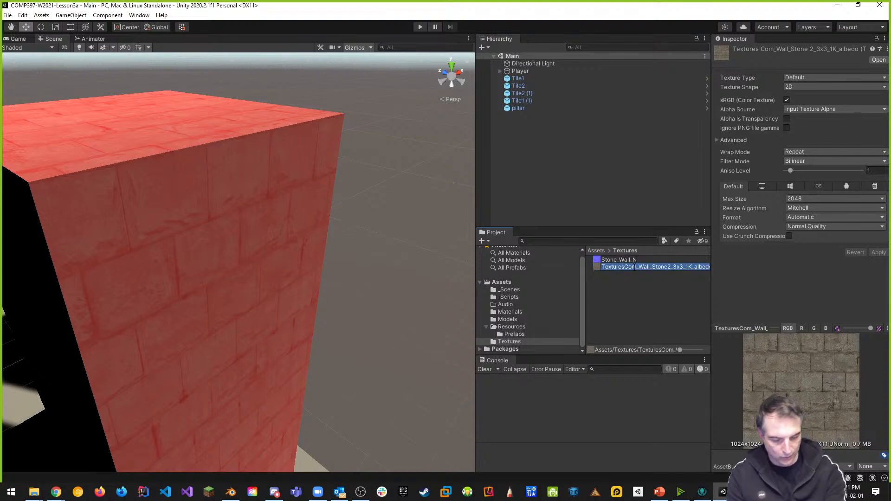
{"action": "type", "text": "Stone_A"}
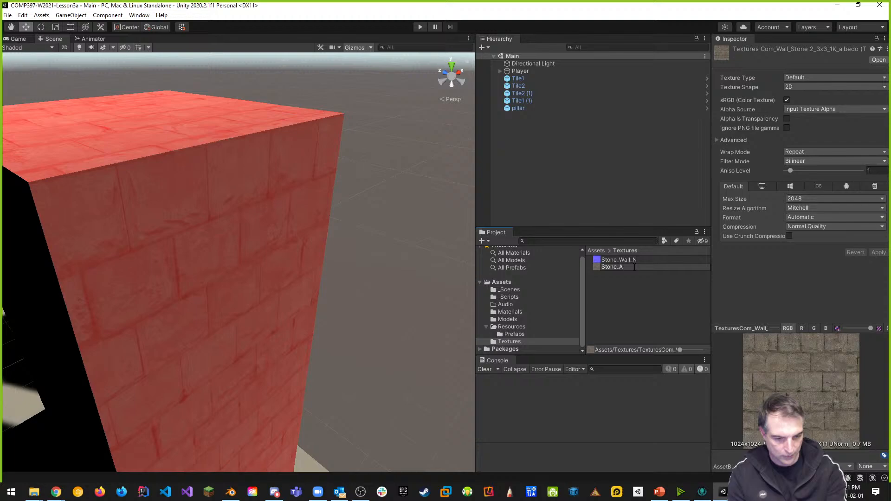
{"action": "key", "text": "BackSpace"}
{"action": "type", "text": "Wall_"}
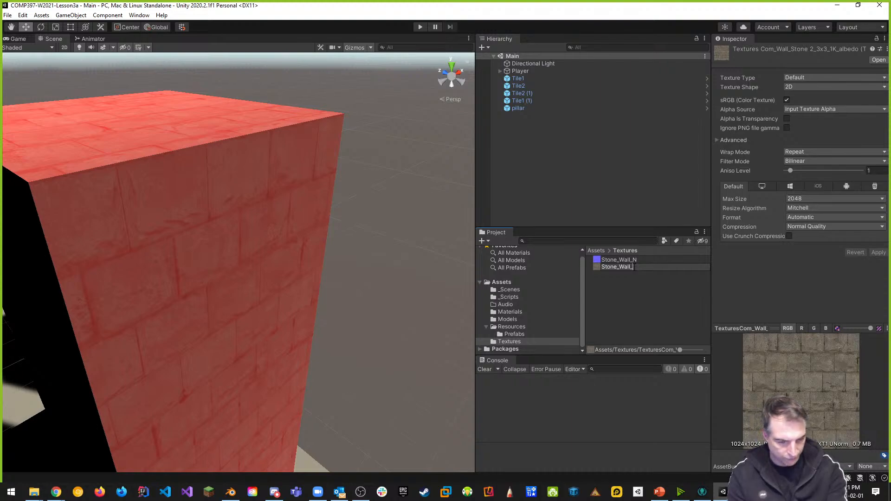
{"action": "type", "text": "D"}
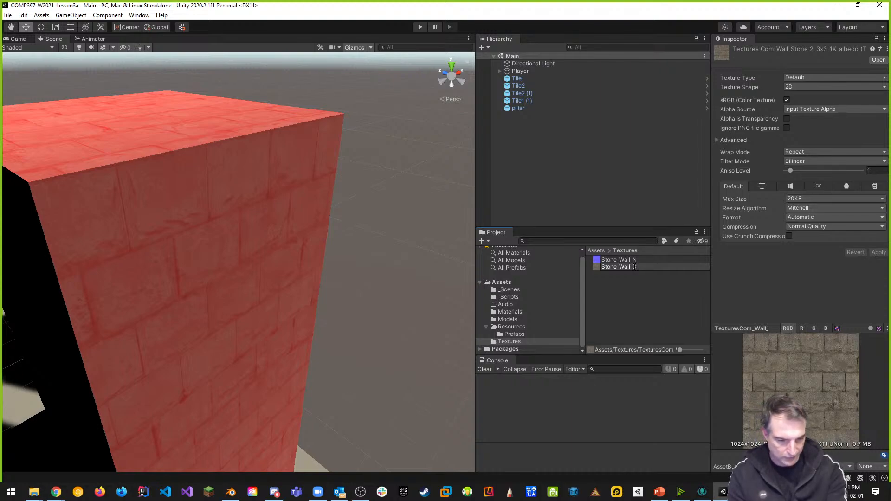
{"action": "key", "text": "Return"}
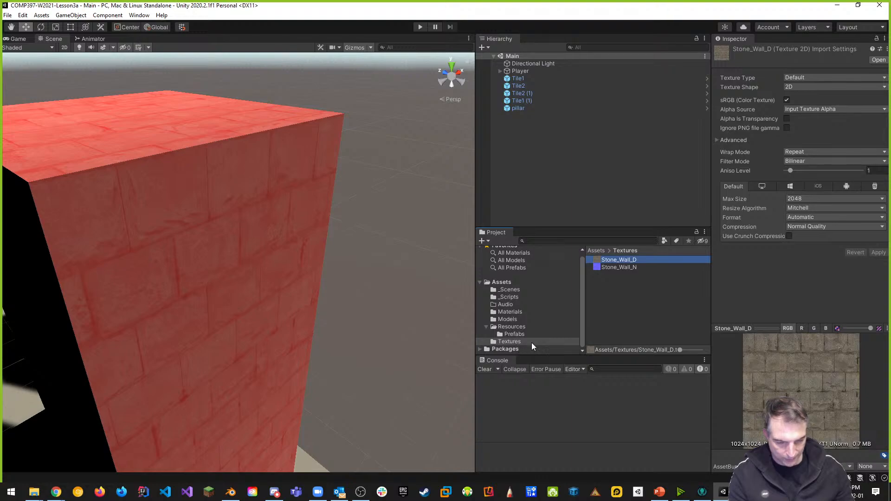
Assign the Stone_Wall_D texture as the StoneWall material's albedo map
{"action": "left_click", "coordinate": [513, 312]}
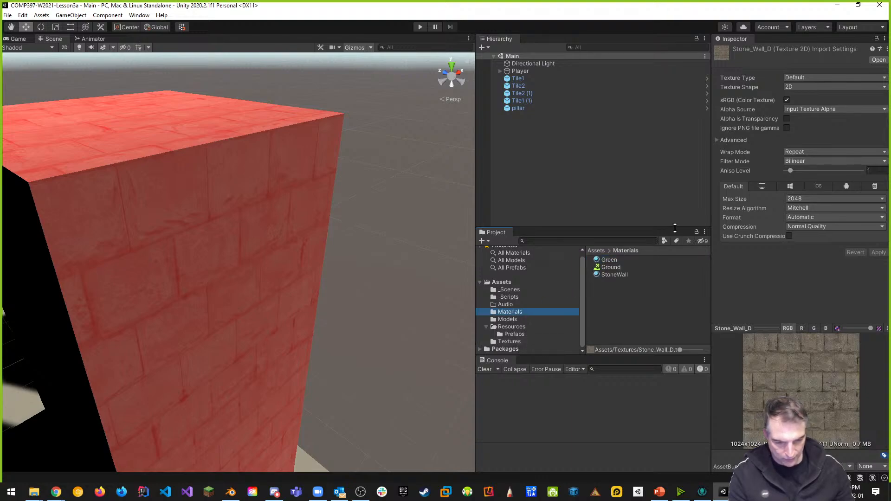
{"action": "left_click", "coordinate": [616, 275]}
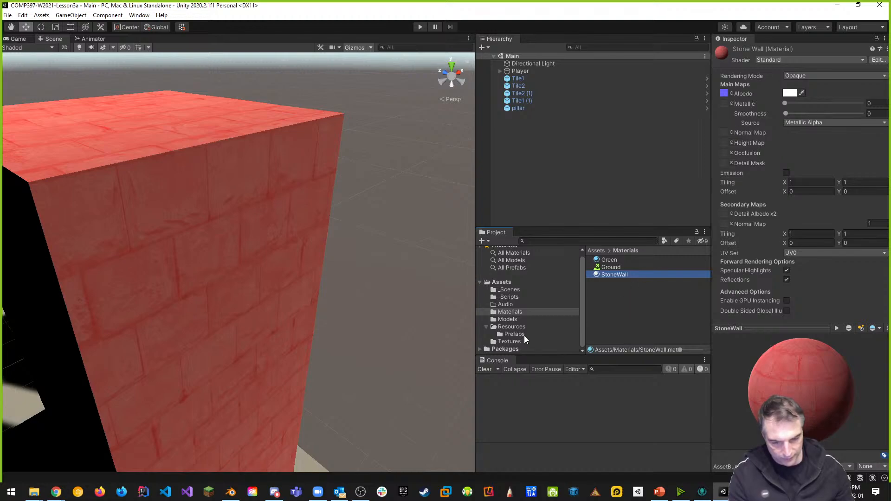
{"action": "left_click", "coordinate": [510, 342]}
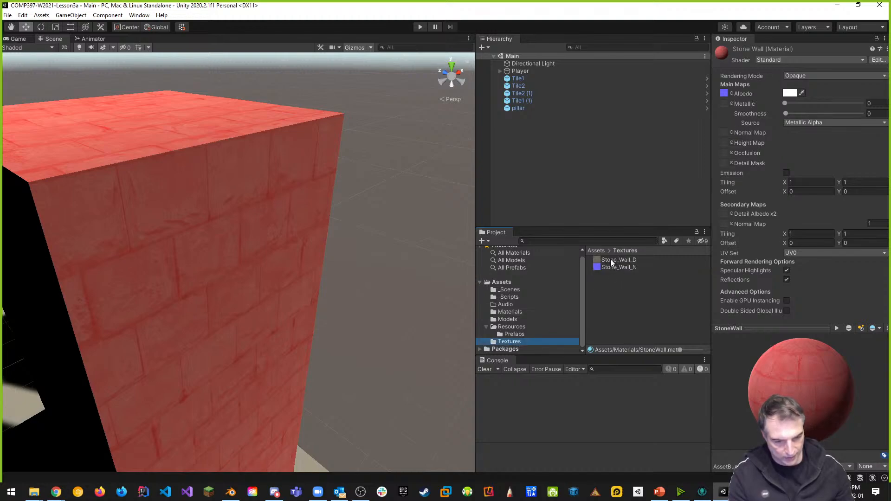
{"action": "left_click_drag", "start_coordinate": [596, 260], "coordinate": [726, 93]}
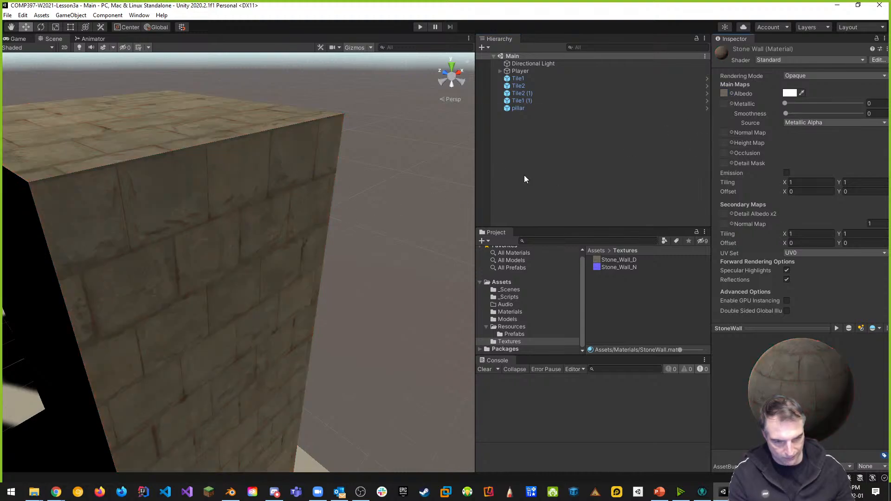
Assign the Stone_Wall_N texture as the StoneWall material's normal map, and reopen the material to examine the pillar's surface
{"action": "left_click", "coordinate": [732, 133]}
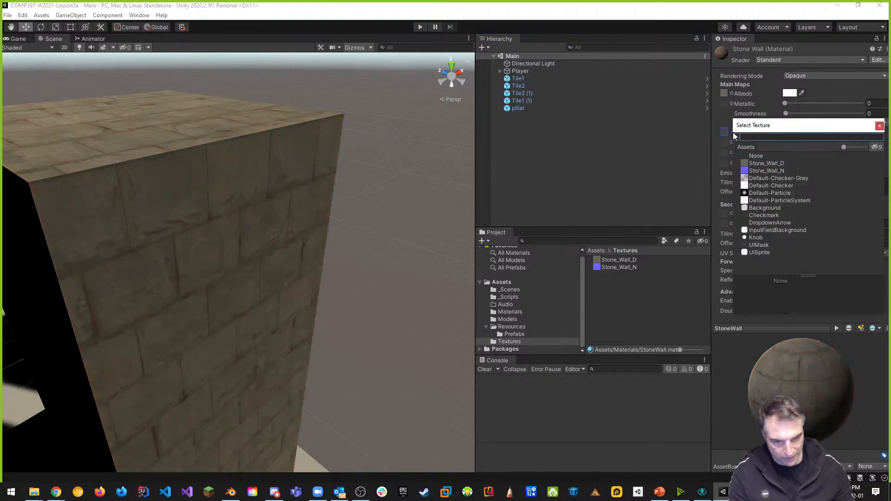
{"action": "left_click", "coordinate": [763, 171]}
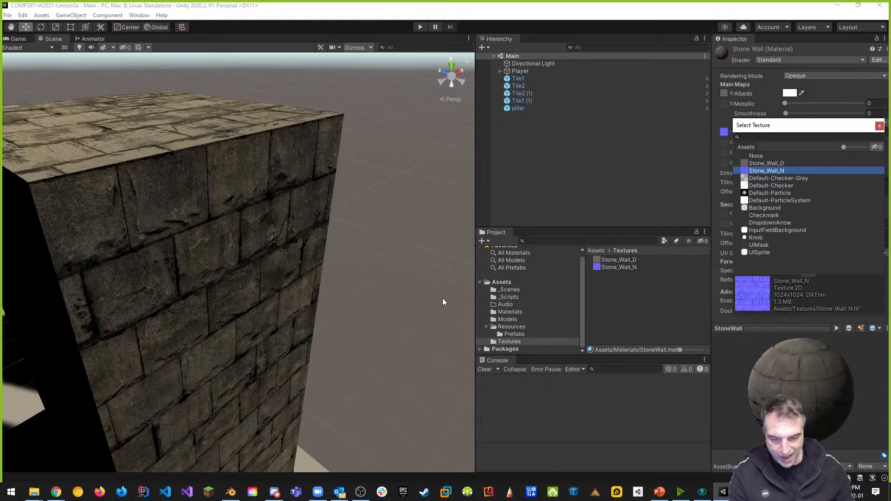
{"action": "left_click", "coordinate": [619, 320]}
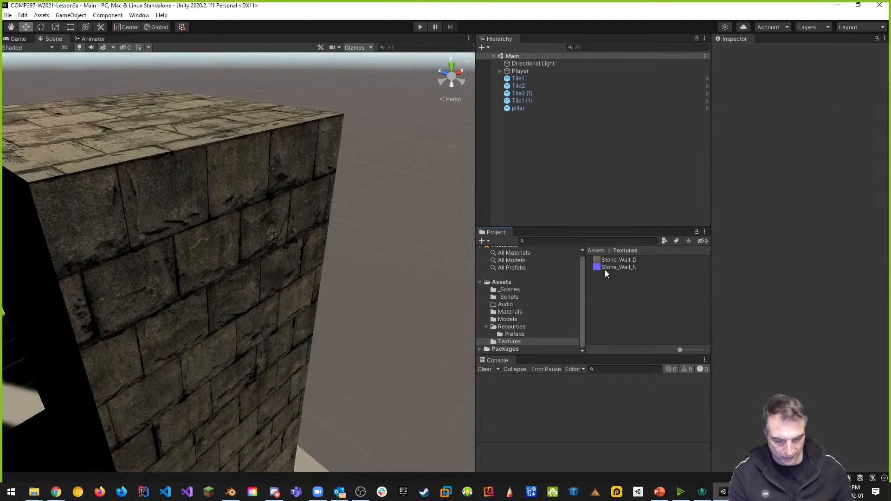
{"action": "left_click", "coordinate": [510, 312]}
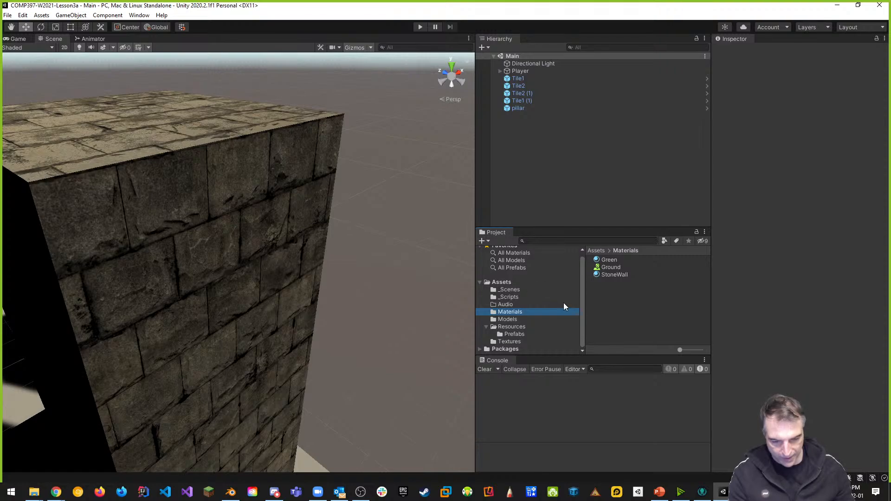
{"action": "left_click", "coordinate": [614, 276]}
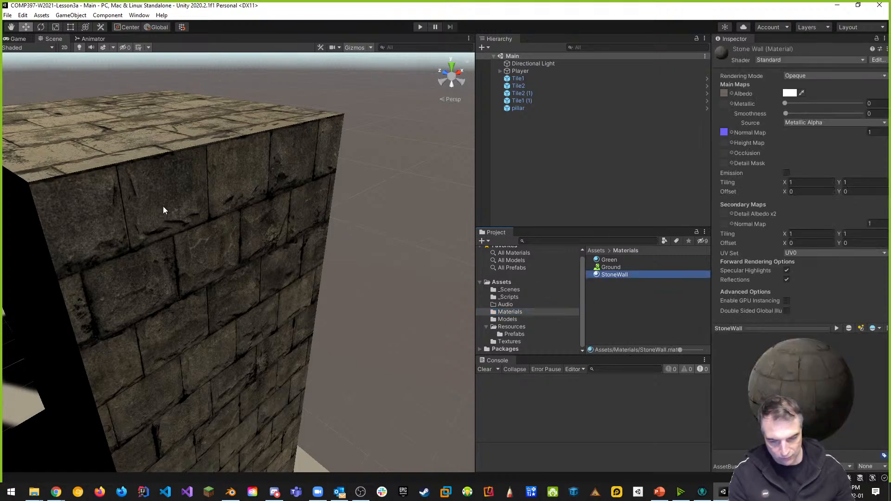
{"action": "left_click_drag", "start_coordinate": [154, 225], "coordinate": [215, 227], "text": "alt"}
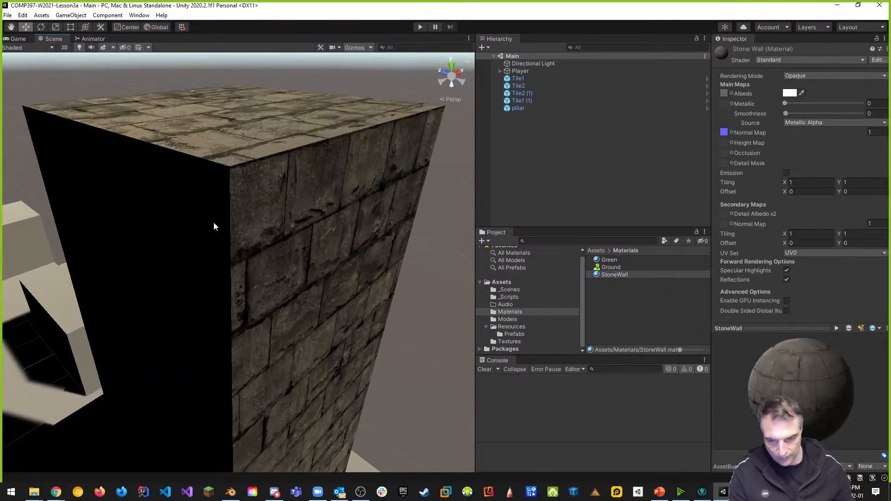
Try weaker and stronger normal map strengths on the StoneWall material, ranging from 0.14 to 1.37
{"action": "mouse_move", "coordinate": [231, 188]}
{"action": "left_mouse_down", "text": "alt"}
{"action": "mouse_move", "coordinate": [271, 175]}
{"action": "mouse_move", "coordinate": [302, 144]}
{"action": "mouse_move", "coordinate": [328, 159]}
{"action": "mouse_move", "coordinate": [236, 180]}
{"action": "left_mouse_up", "text": "alt"}
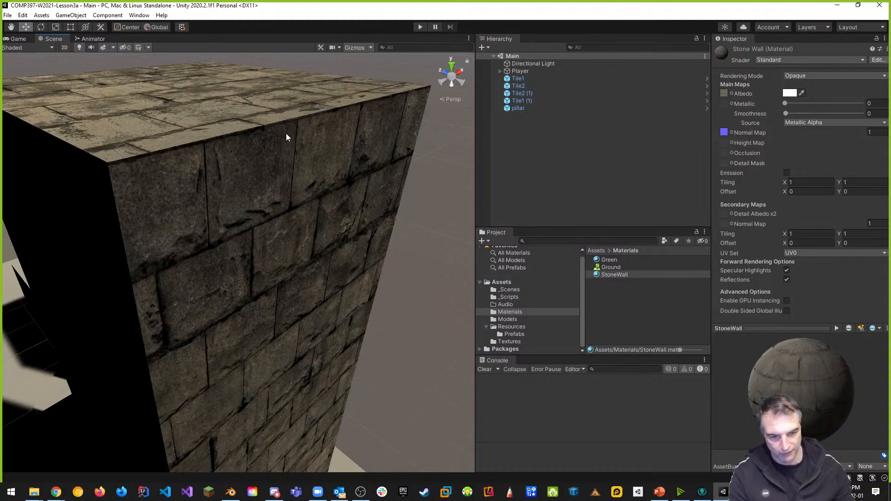
{"action": "left_click", "coordinate": [864, 133]}
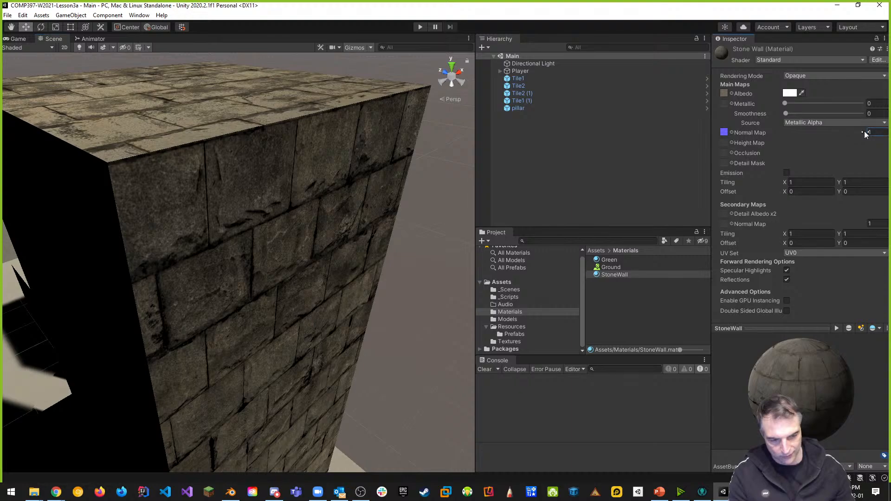
{"action": "left_click_drag", "start_coordinate": [862, 132], "coordinate": [850, 131]}
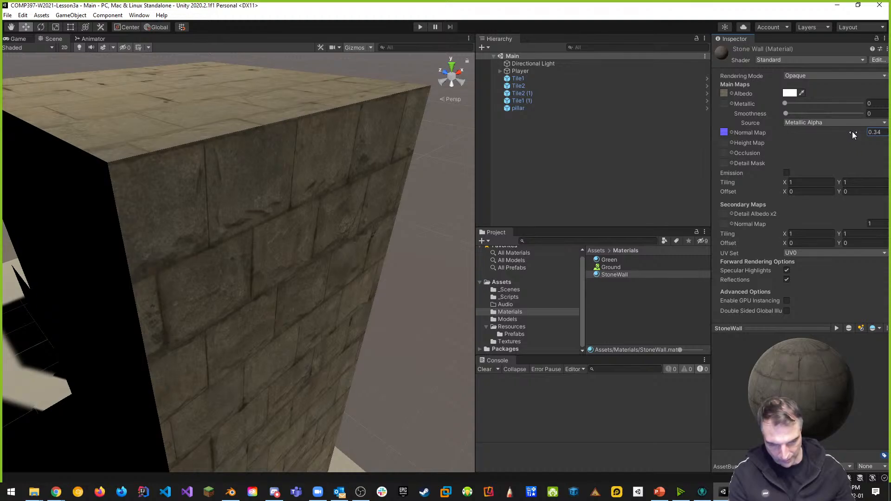
{"action": "left_click_drag", "start_coordinate": [853, 134], "coordinate": [870, 135]}
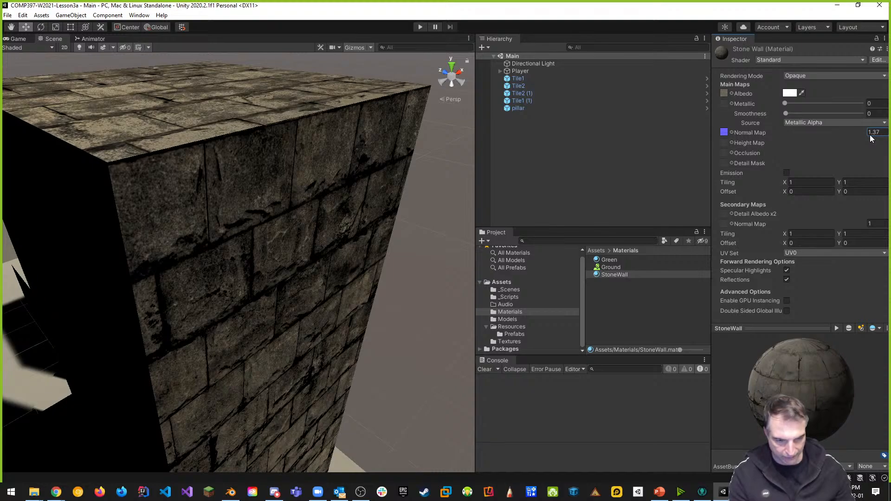
{"action": "left_click_drag", "start_coordinate": [869, 135], "coordinate": [850, 134]}
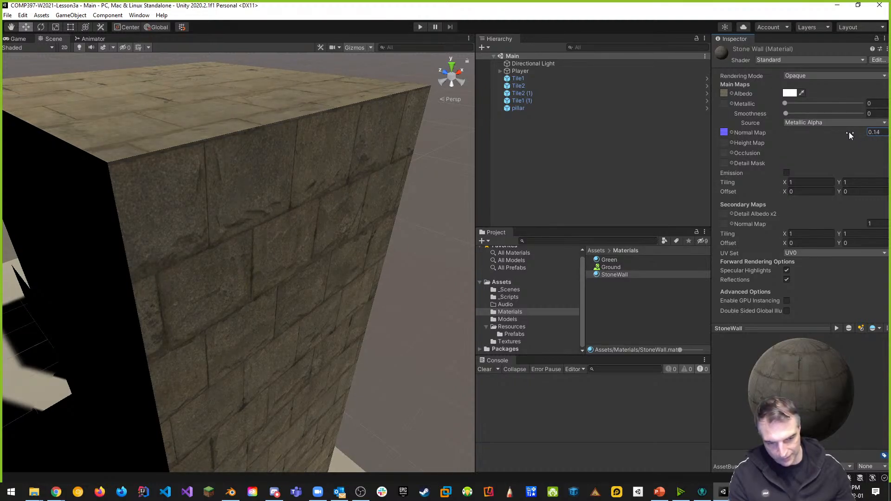
Set the StoneWall material's normal map strength to 0.25 after trying 0.2 and 0.3, and inspect the pillar's surface up close
{"action": "left_click", "coordinate": [874, 131]}
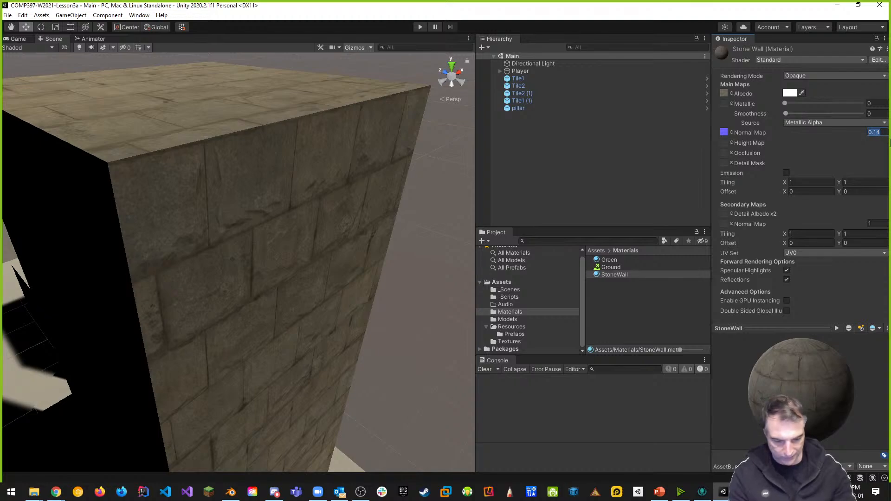
{"action": "type", "text": "0"}
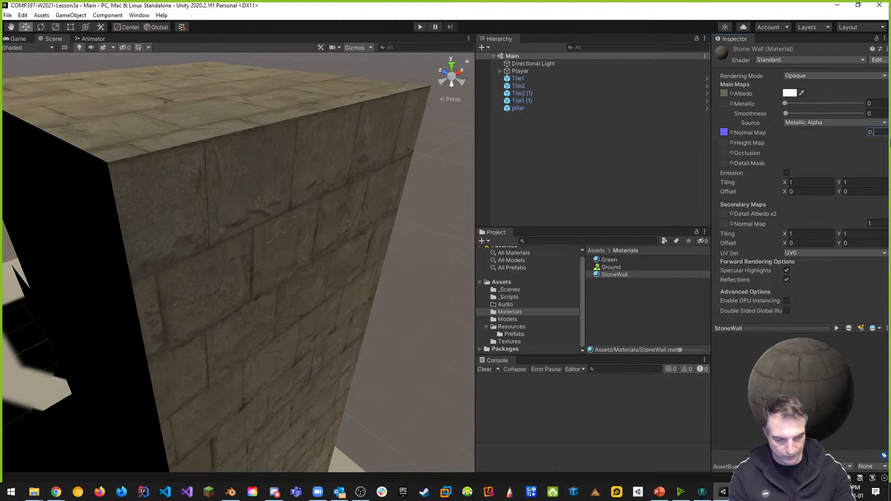
{"action": "type", "text": ".2"}
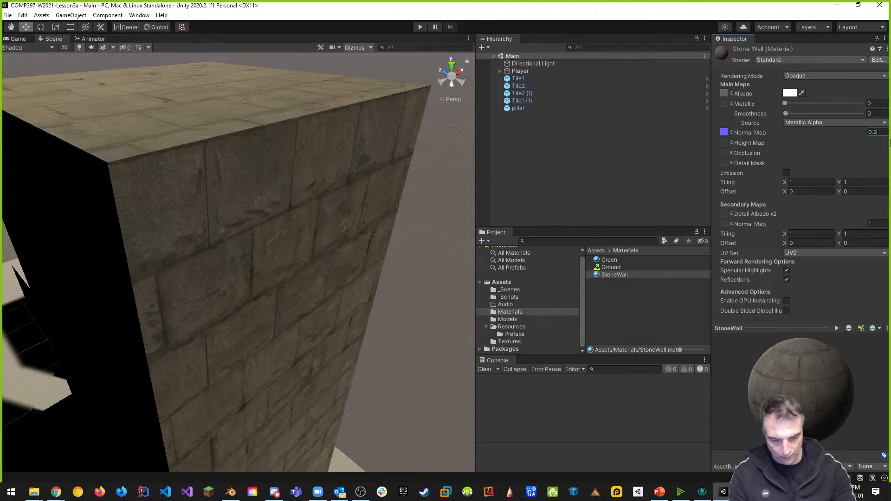
{"action": "key", "text": "BackSpace"}
{"action": "type", "text": "3"}
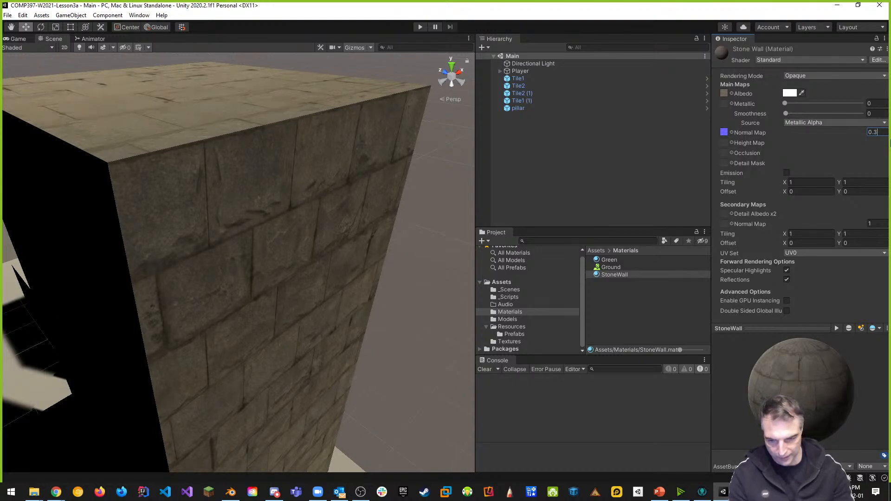
{"action": "key", "text": "BackSpace"}
{"action": "type", "text": "25"}
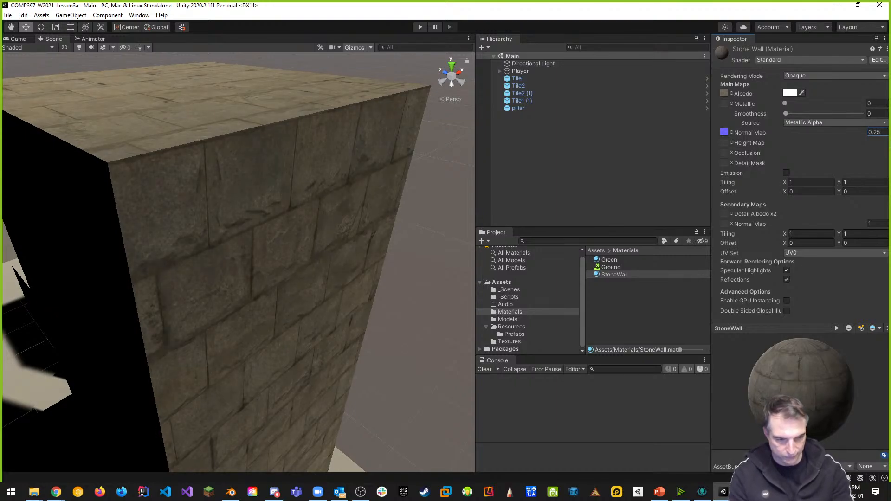
{"action": "middle_click_drag", "start_coordinate": [218, 341], "coordinate": [159, 341]}
{"action": "left_click_drag", "start_coordinate": [159, 342], "coordinate": [157, 304], "text": "alt"}
{"action": "left_click_drag", "start_coordinate": [239, 312], "coordinate": [243, 246], "text": "alt"}
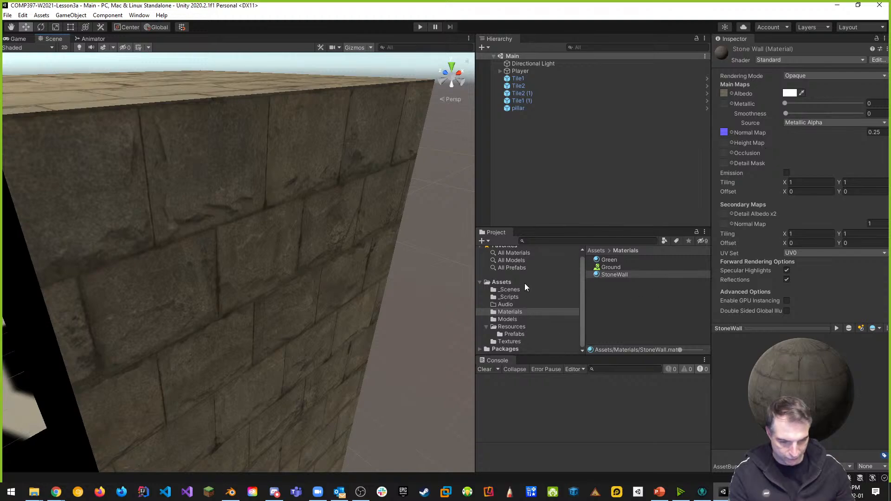
Duplicate the Stone_Wall_D texture in the project's Textures folder
{"action": "left_click", "coordinate": [516, 341]}
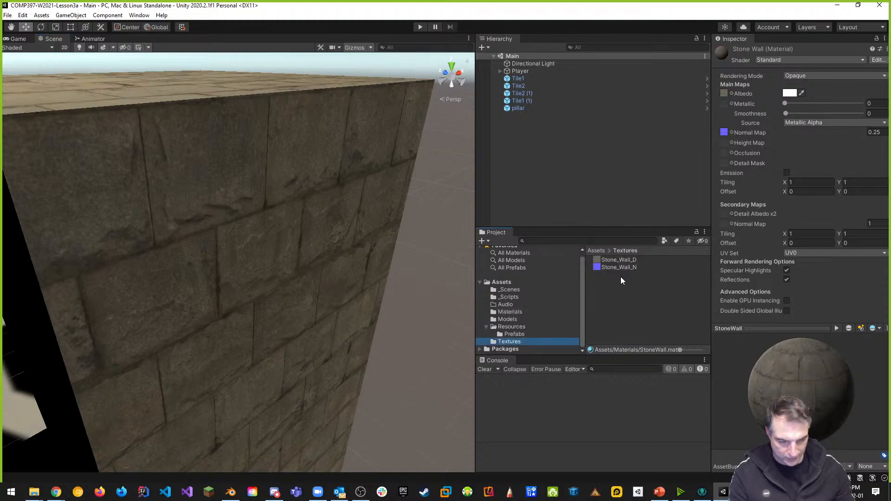
{"action": "left_click", "coordinate": [612, 261]}
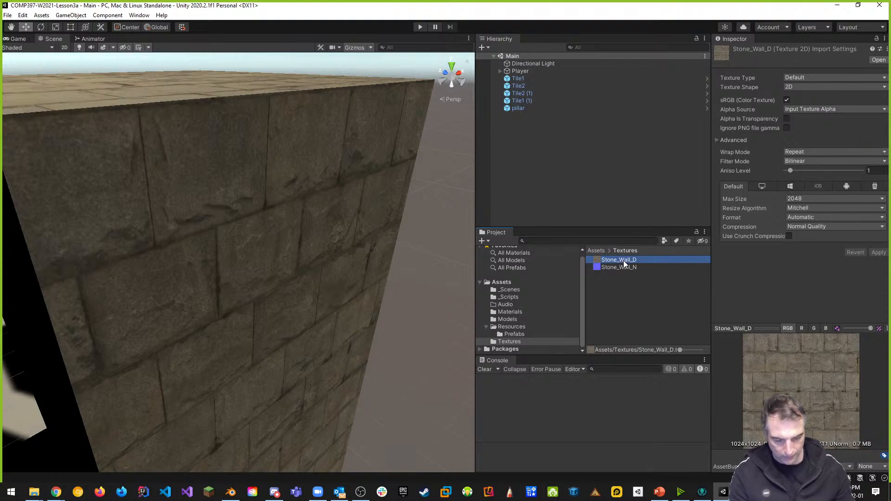
{"action": "key", "text": "ctrl+d"}
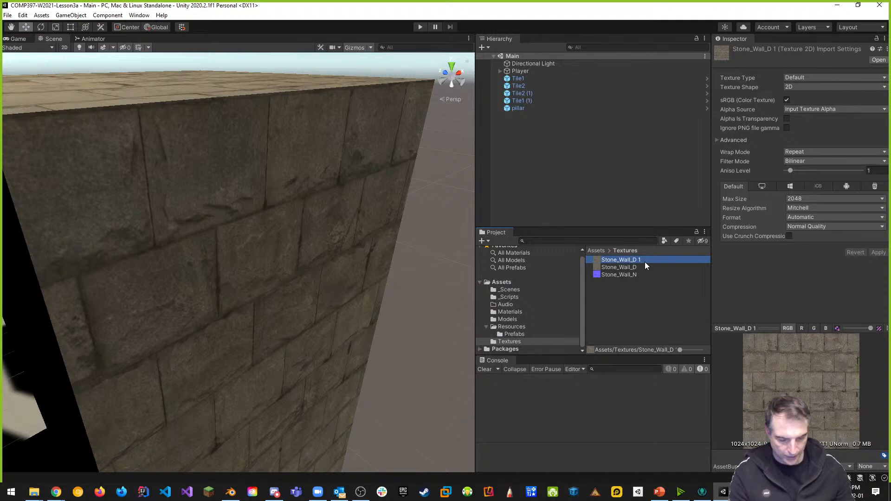
{"action": "right_click", "coordinate": [626, 269]}
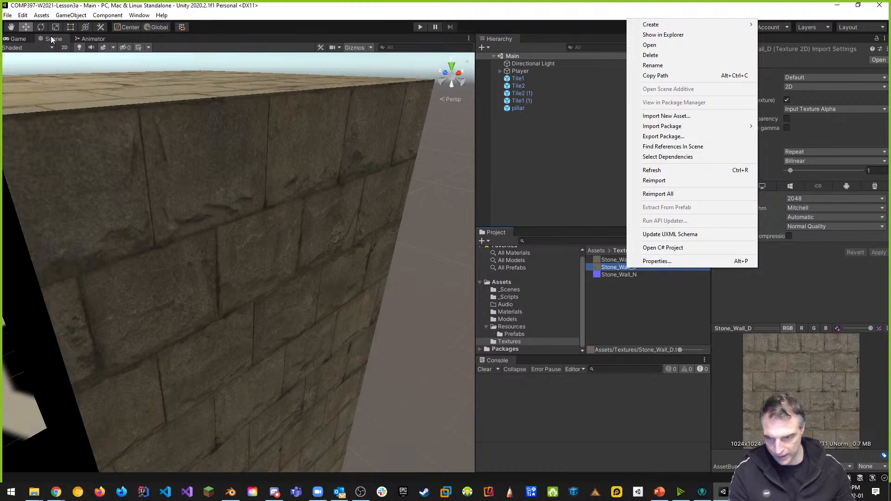
{"action": "left_click", "coordinate": [20, 15]}
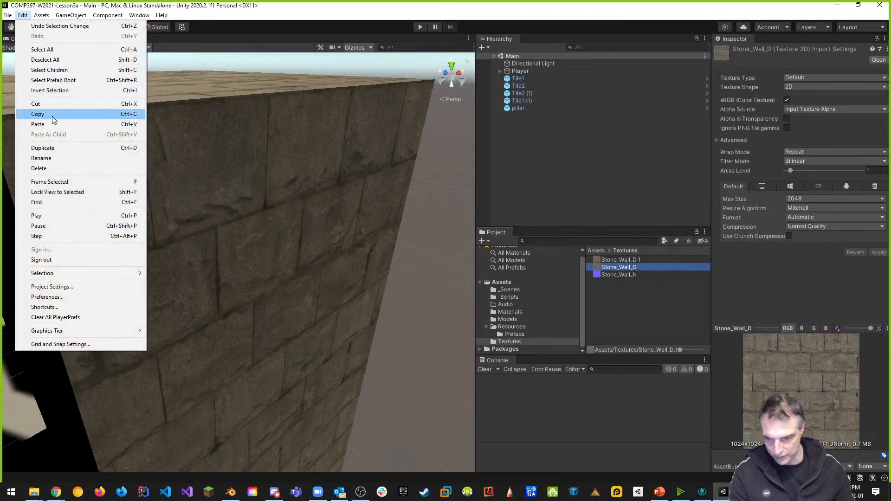
{"action": "left_click", "coordinate": [691, 307]}
{"action": "left_click", "coordinate": [639, 262]}
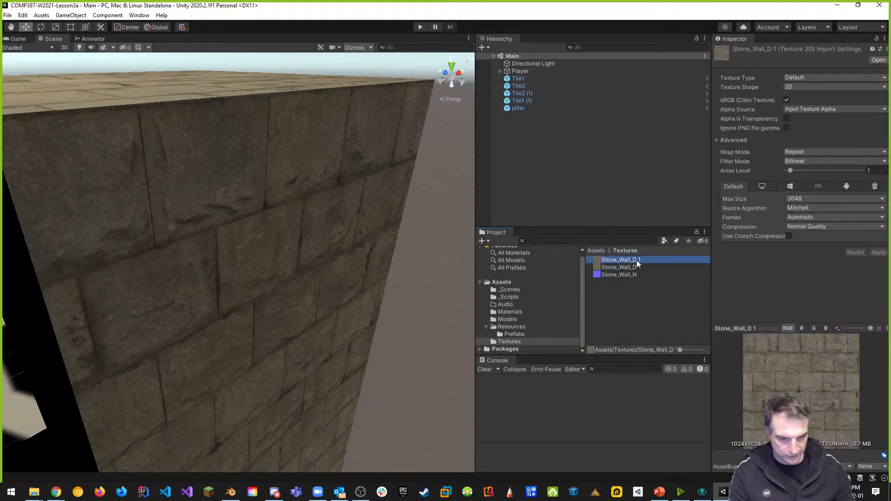
{"action": "left_click", "coordinate": [636, 260]}
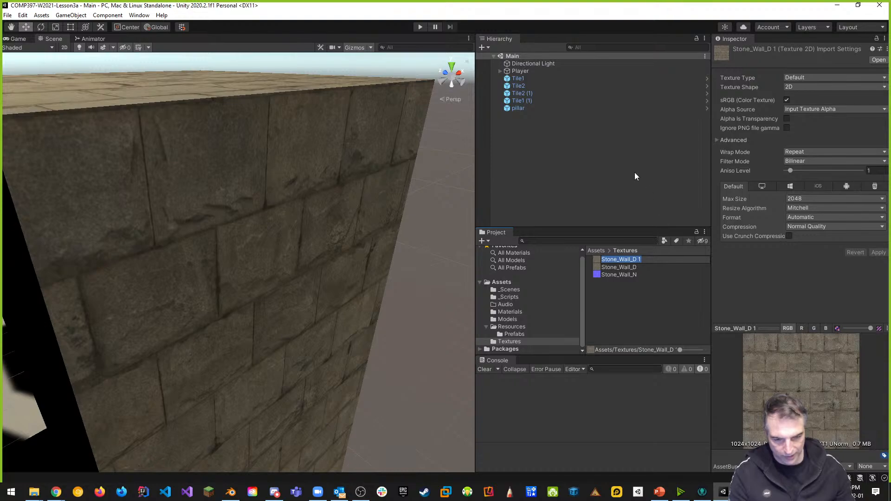
{"action": "key", "text": "Return"}
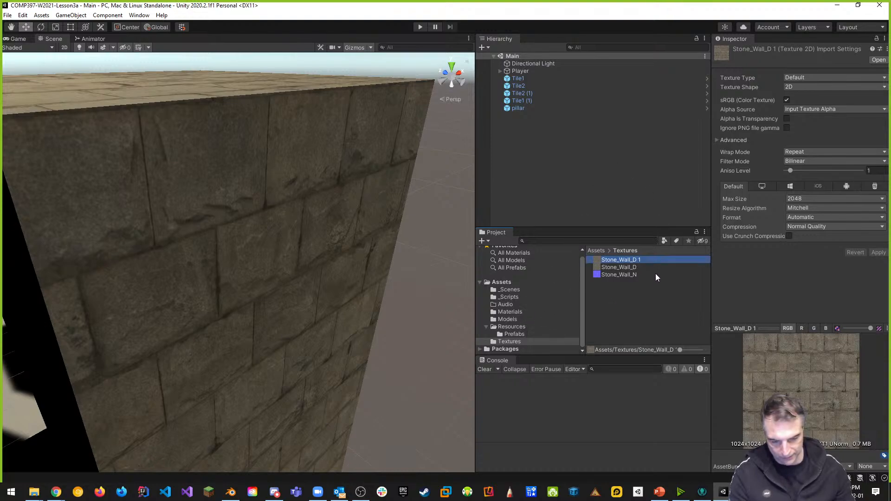
{"action": "left_click", "coordinate": [513, 312]}
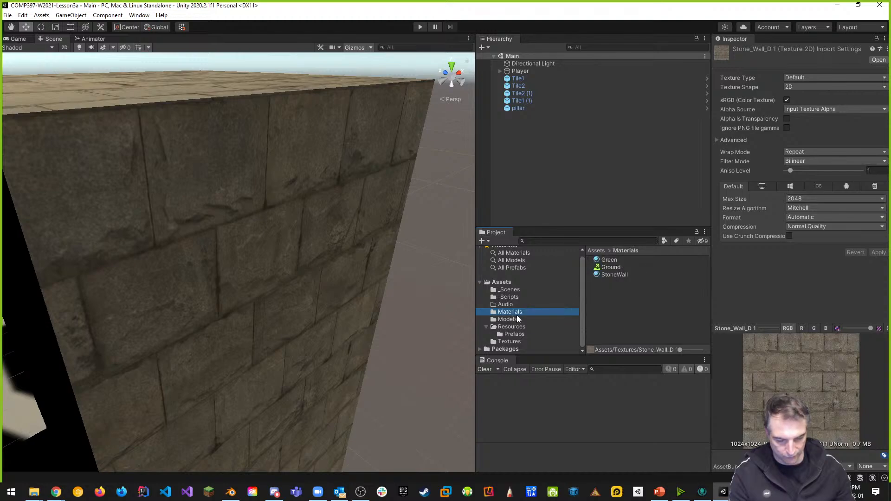
{"action": "left_click", "coordinate": [609, 275]}
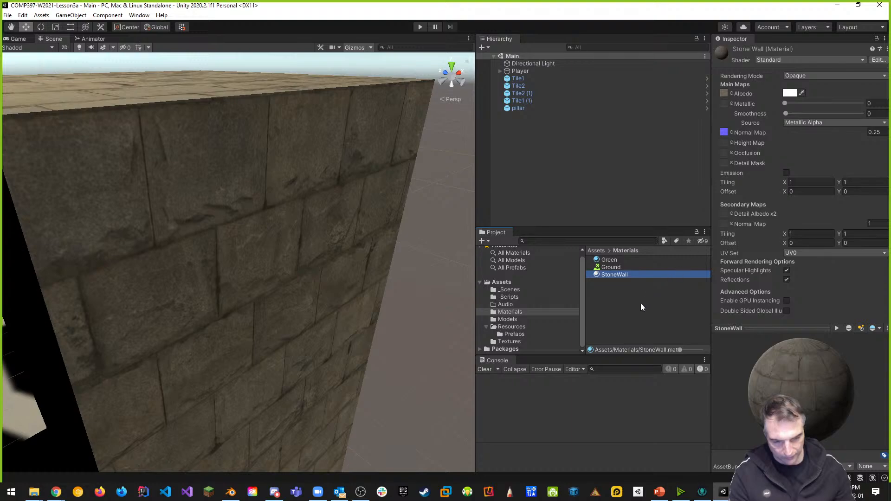
{"action": "left_click", "coordinate": [510, 342]}
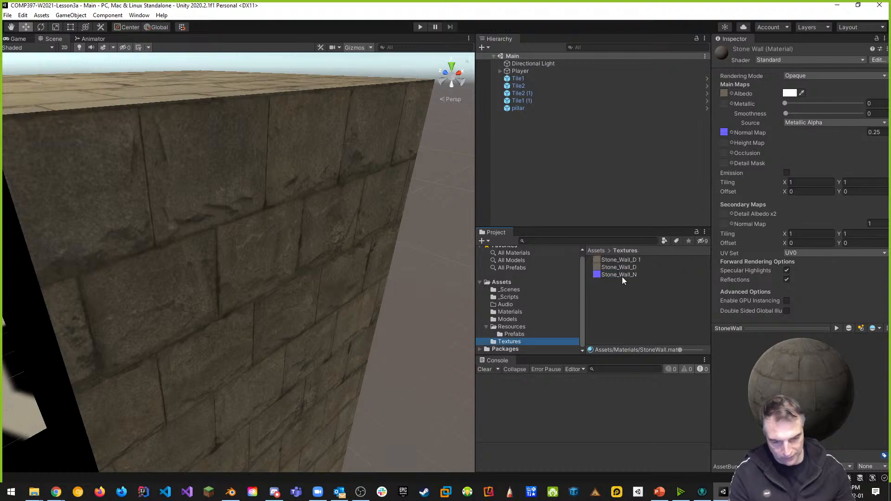
Rename the duplicated stone wall texture as Stone_Wall_H
{"action": "left_click", "coordinate": [637, 260]}
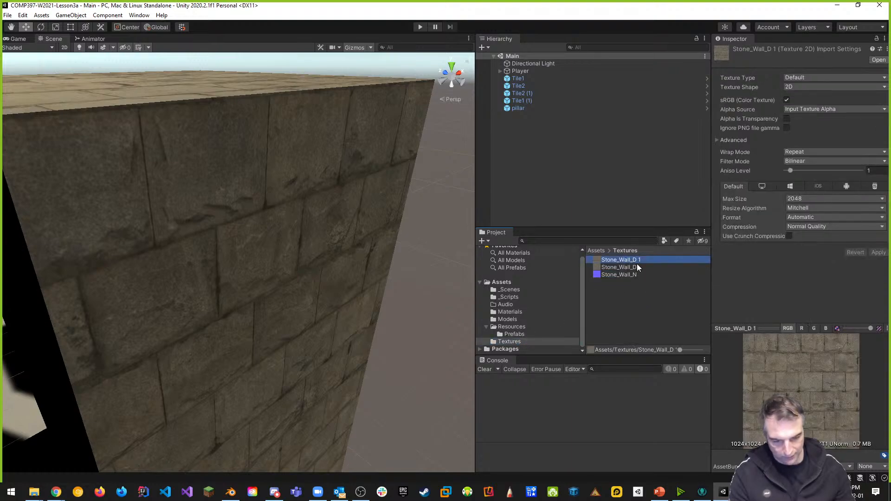
{"action": "left_click", "coordinate": [639, 260]}
{"action": "key", "text": "Escape"}
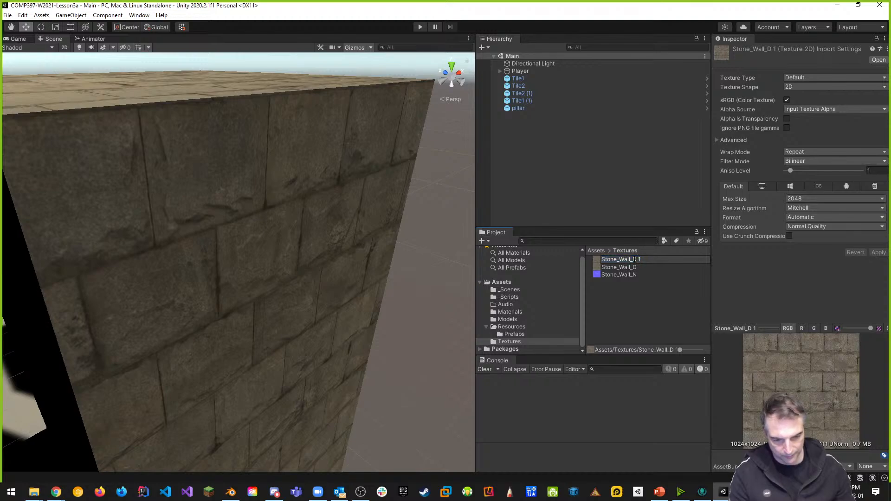
{"action": "left_click_drag", "start_coordinate": [633, 259], "coordinate": [646, 261]}
{"action": "type", "text": "H"}
{"action": "key", "text": "Return"}
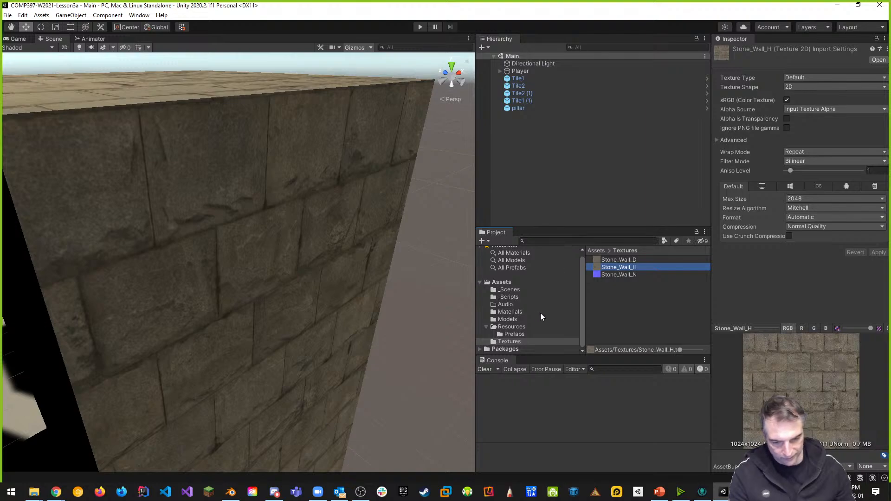
Assign the Stone_Wall_H texture as the StoneWall material's height map
{"action": "left_click", "coordinate": [512, 312]}
{"action": "left_click", "coordinate": [608, 275]}
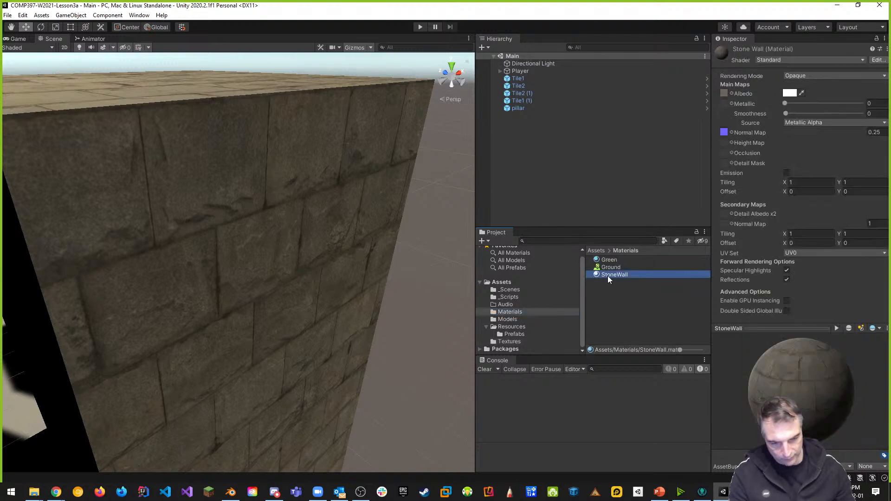
{"action": "left_click", "coordinate": [731, 143]}
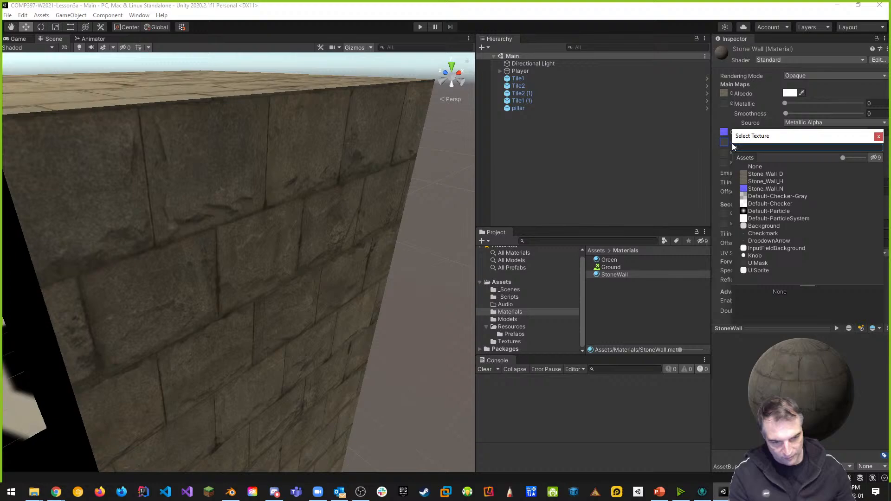
{"action": "left_click", "coordinate": [772, 183]}
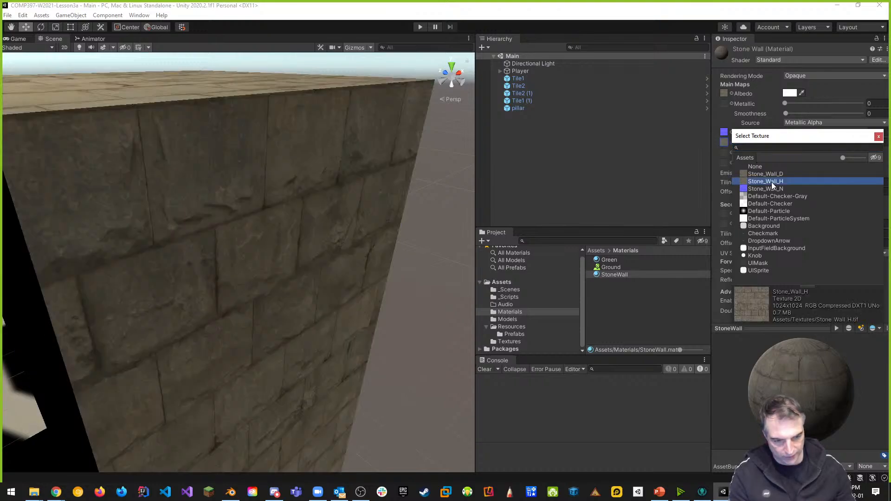
{"action": "left_click", "coordinate": [628, 314]}
{"action": "left_click", "coordinate": [617, 274]}
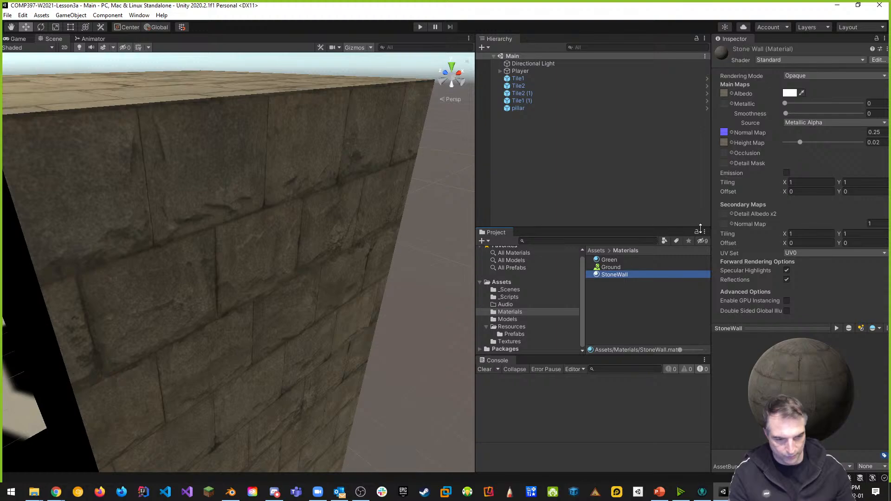
{"action": "left_click", "coordinate": [752, 144]}
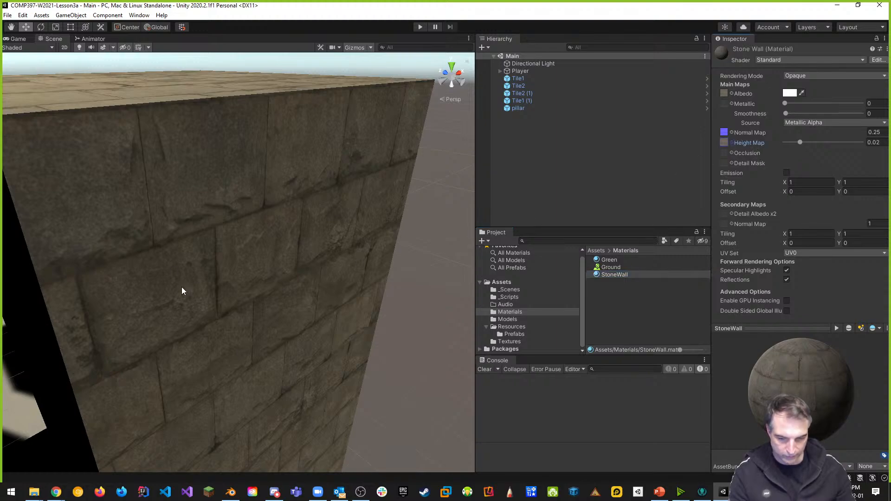
Raise the StoneWall material's height map strength to 0.063 and inspect the effect on the pillar's stonework
{"action": "left_click_drag", "start_coordinate": [404, 282], "coordinate": [324, 258], "text": "alt"}
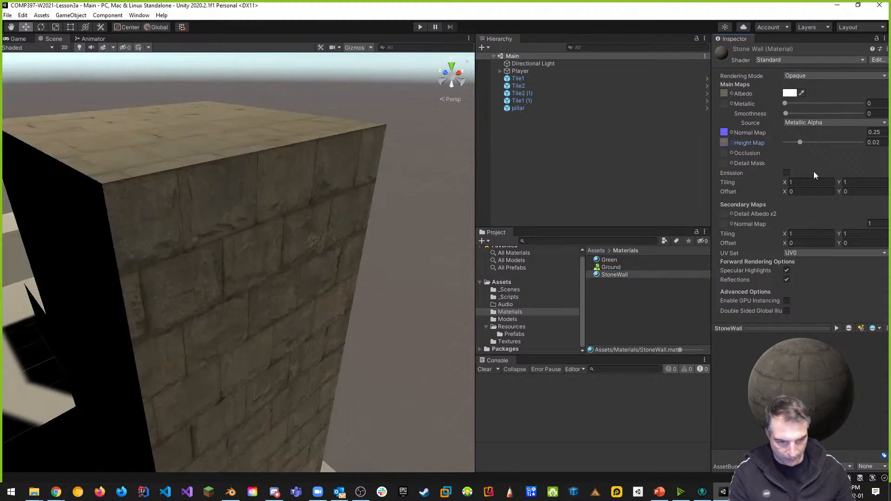
{"action": "mouse_move", "coordinate": [800, 142]}
{"action": "left_mouse_down"}
{"action": "mouse_move", "coordinate": [823, 142]}
{"action": "mouse_move", "coordinate": [796, 143]}
{"action": "left_mouse_up"}
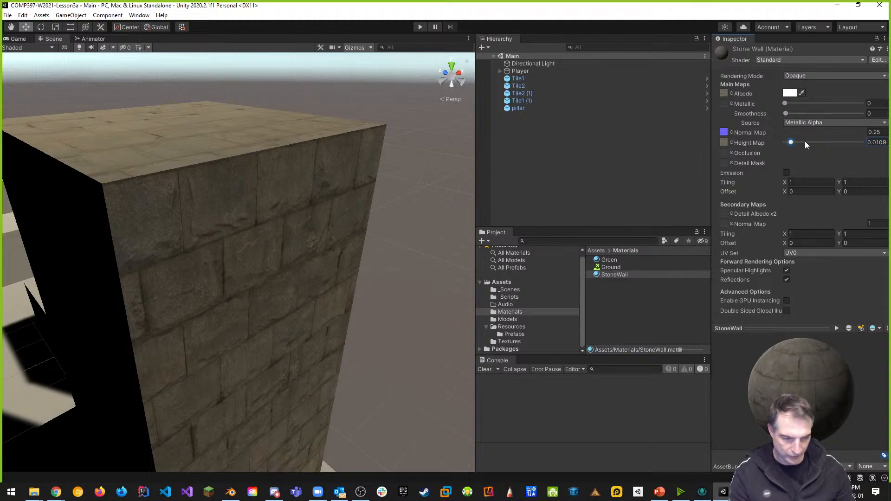
{"action": "left_click_drag", "start_coordinate": [793, 141], "coordinate": [830, 143]}
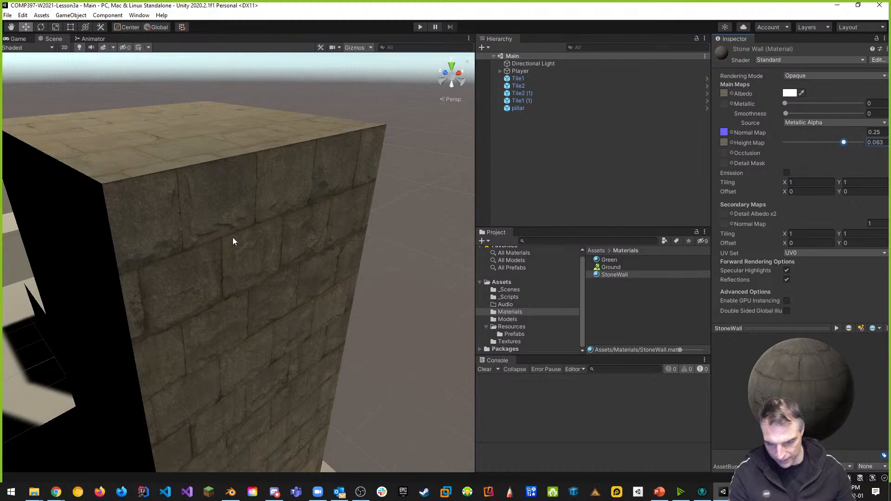
{"action": "left_click_drag", "start_coordinate": [240, 234], "coordinate": [214, 220], "text": "alt"}
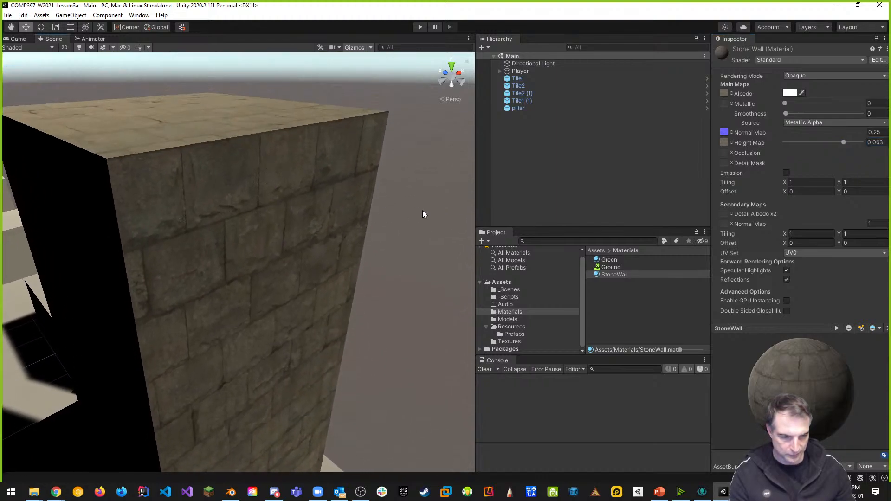
Switch the StoneWall material's shader to Standard (Specular setup) and remove the texture from its height map
{"action": "left_click", "coordinate": [780, 61]}
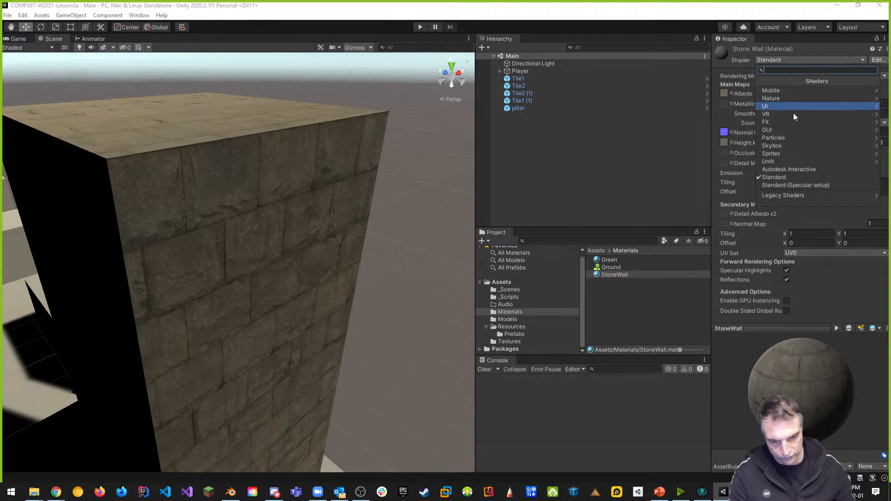
{"action": "left_click", "coordinate": [803, 186]}
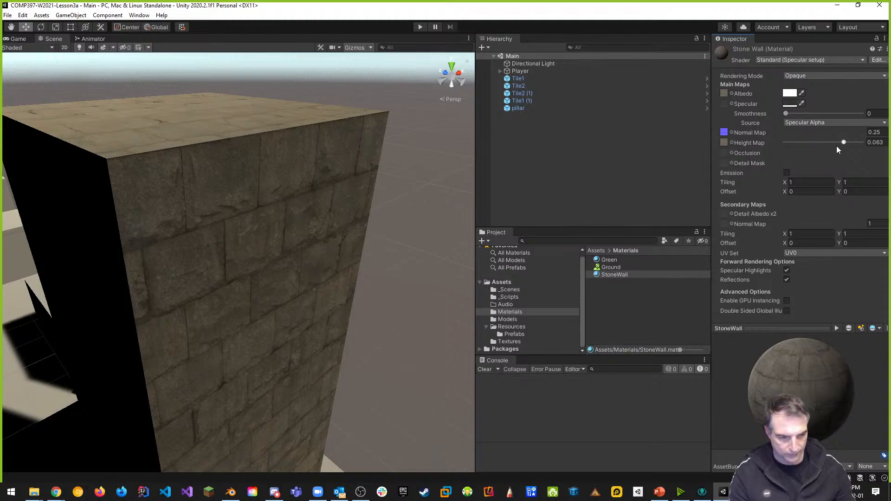
{"action": "left_click", "coordinate": [724, 143]}
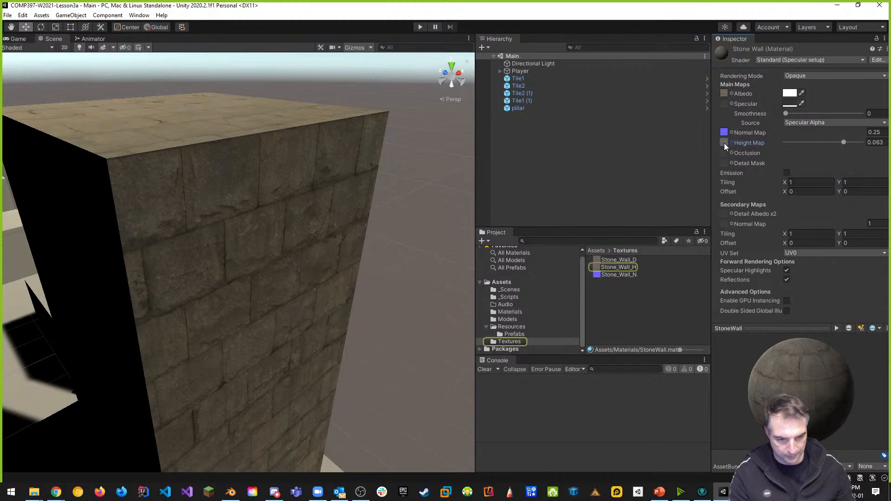
{"action": "key", "text": "Delete"}
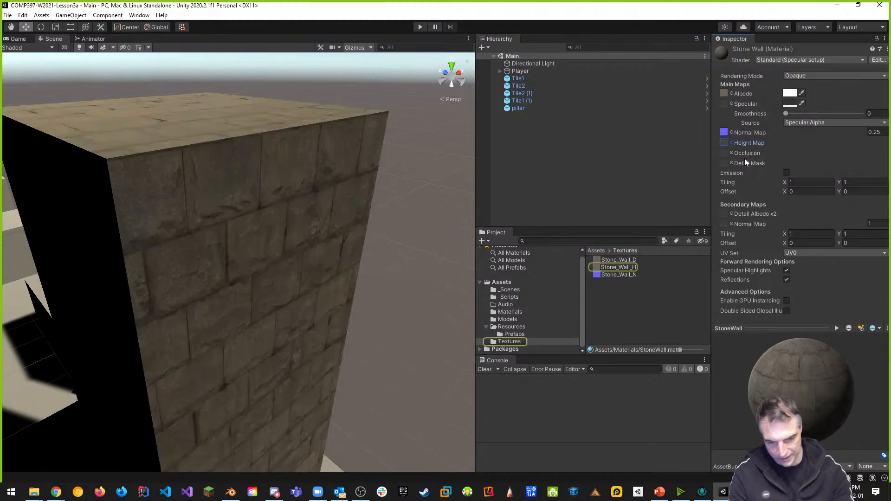
Delete the Stone_Wall_H texture asset from the project's Textures folder
{"action": "left_click", "coordinate": [624, 277]}
{"action": "left_click", "coordinate": [624, 268]}
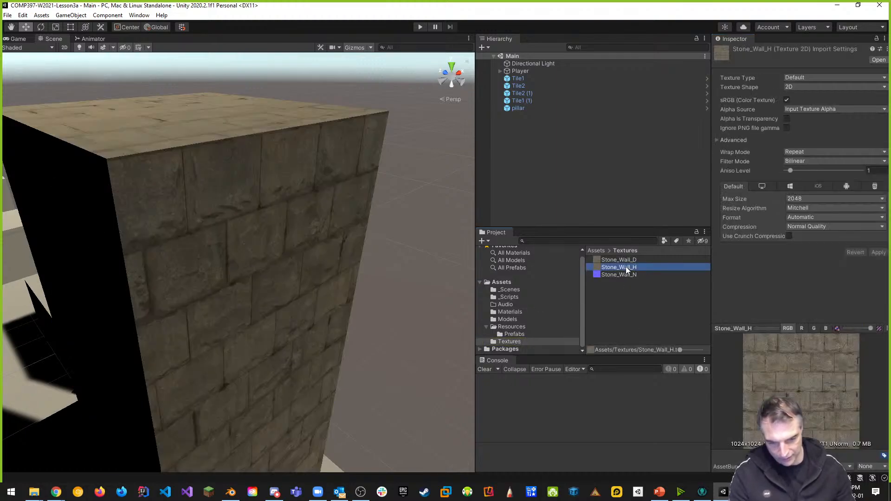
{"action": "key", "text": "Delete"}
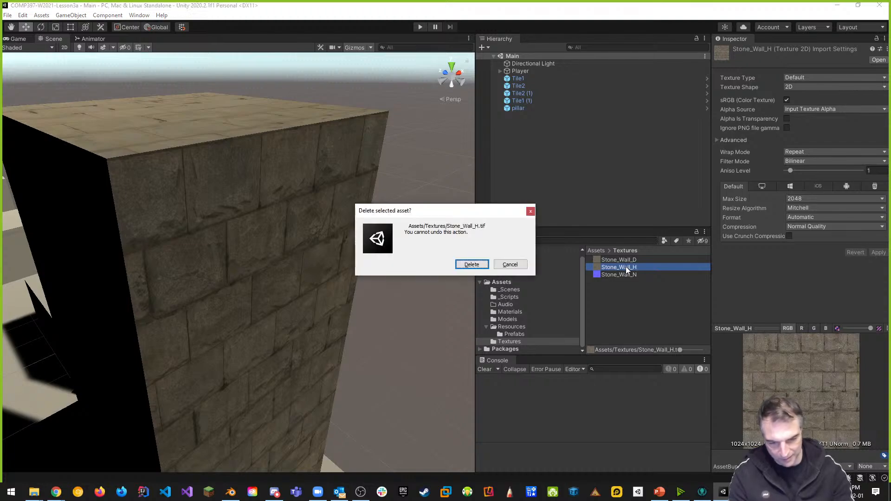
{"action": "left_click", "coordinate": [471, 264]}
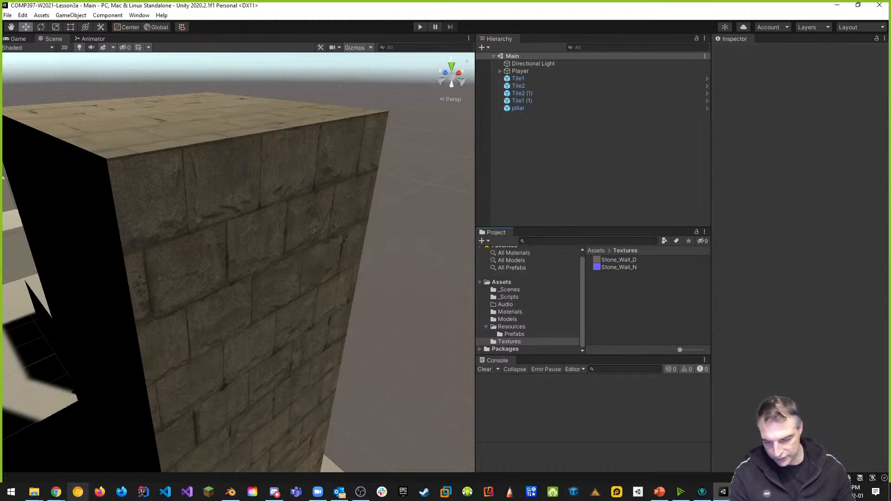
Review the granite stone wall's flat maps on textures.com in Chrome, including displacement and roughness, and return to Unity
{"action": "left_click", "coordinate": [56, 491]}
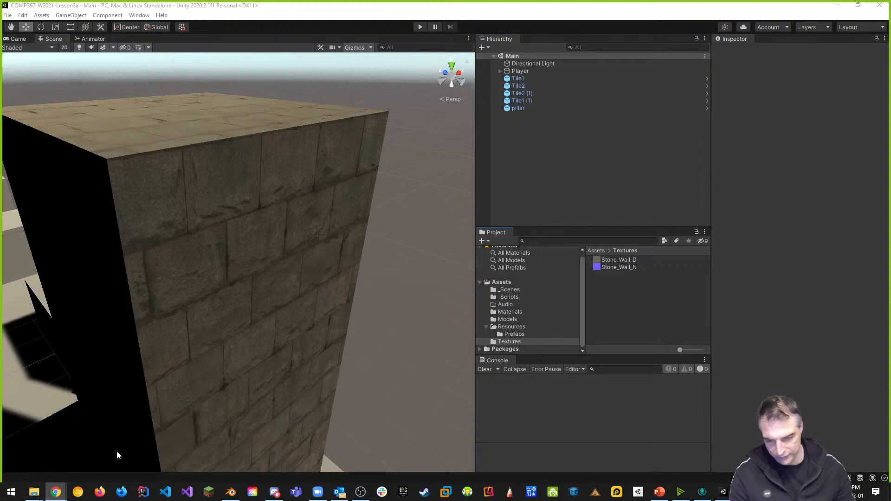
{"action": "left_click", "coordinate": [57, 492]}
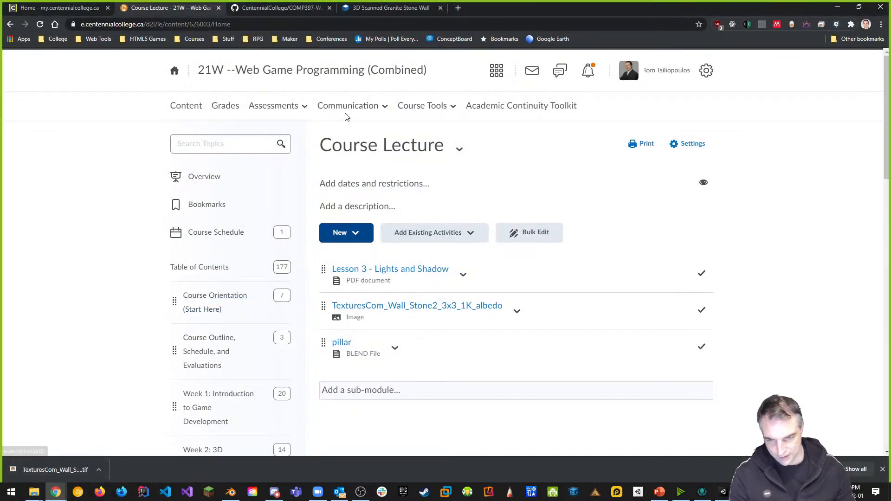
{"action": "left_click", "coordinate": [396, 11]}
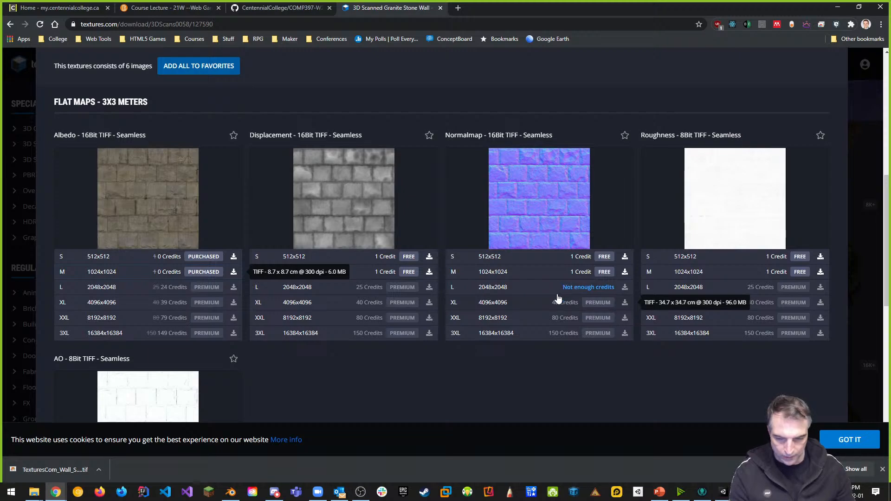
{"action": "left_click", "coordinate": [723, 492]}
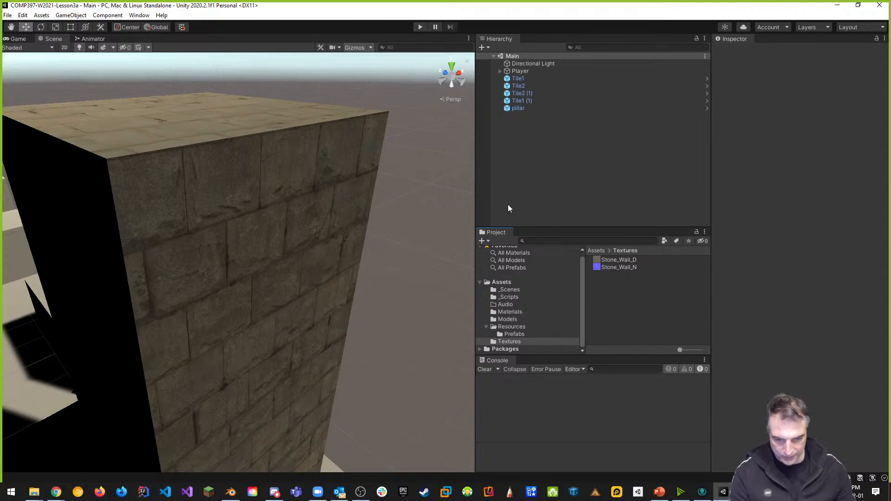
Play-test the scene by walking around the pillar to examine its stone texture and shadows, and stop play mode
{"action": "left_click", "coordinate": [420, 27]}
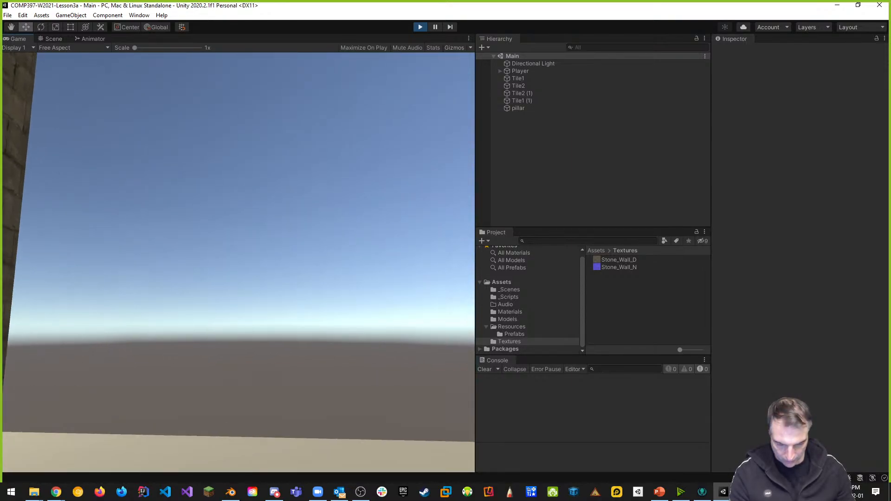
{"action": "key", "text": "w"}
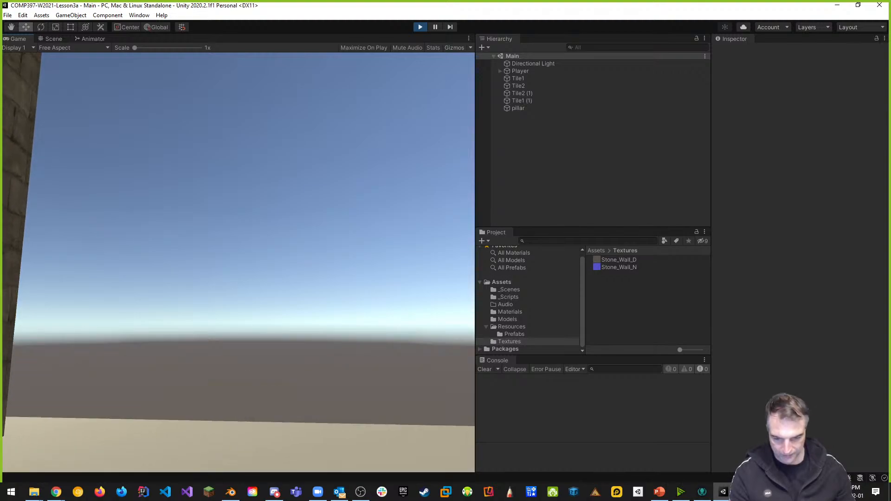
{"action": "key", "text": "w"}
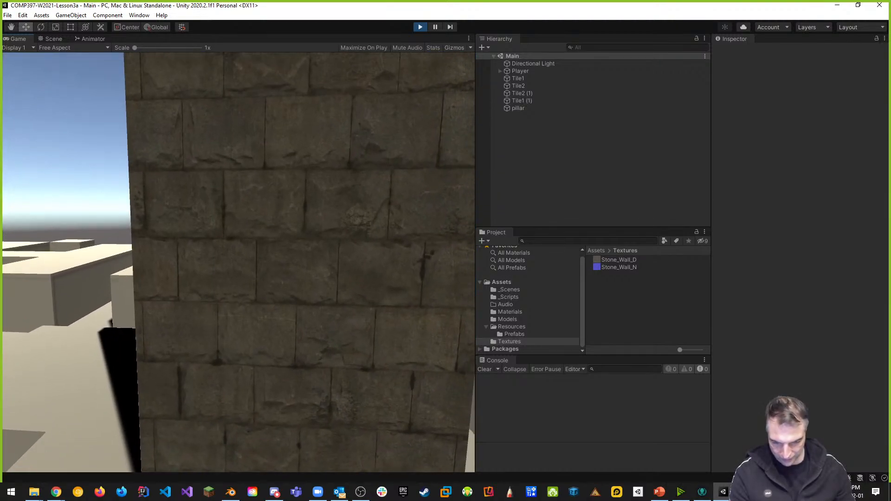
{"action": "key", "text": "a"}
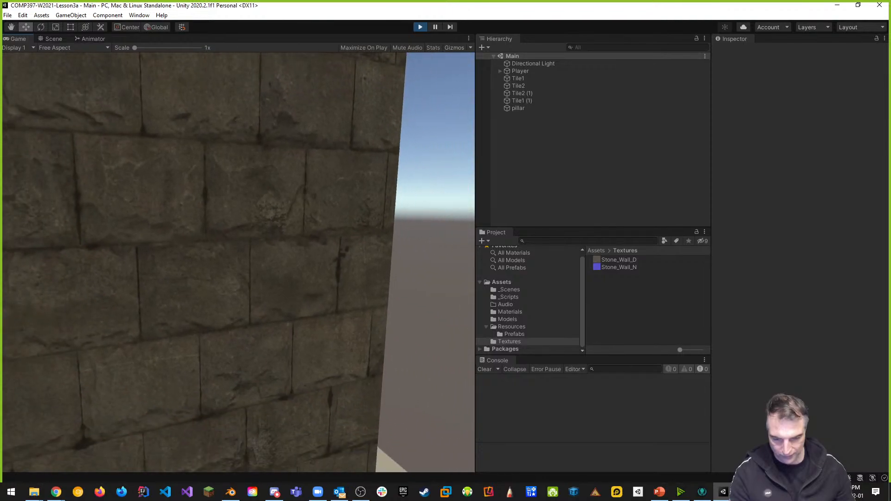
{"action": "key", "text": "a"}
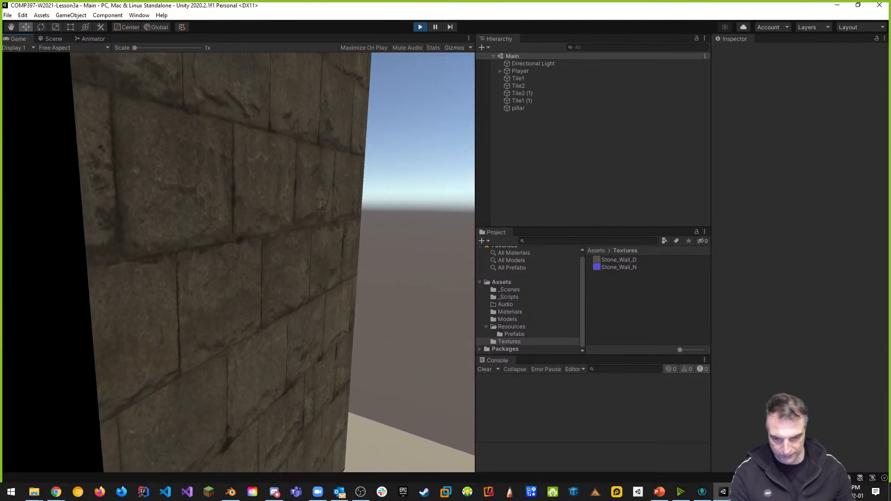
{"action": "key", "text": "s"}
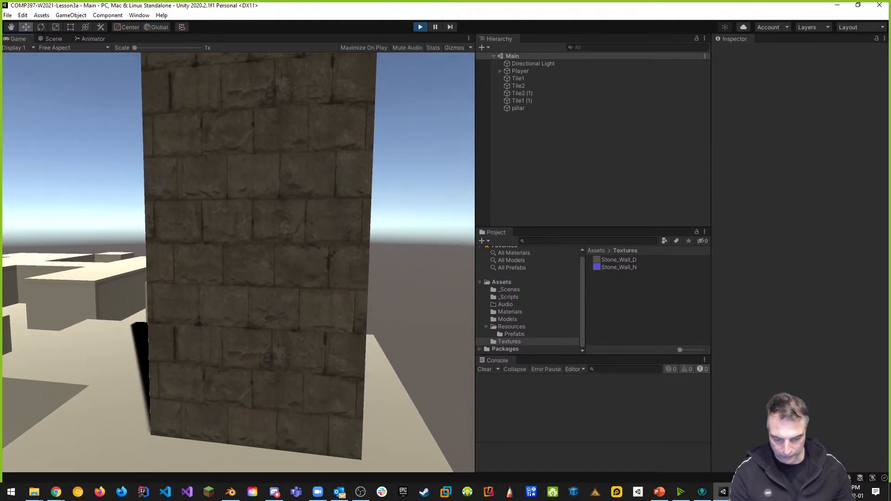
{"action": "key", "text": "w"}
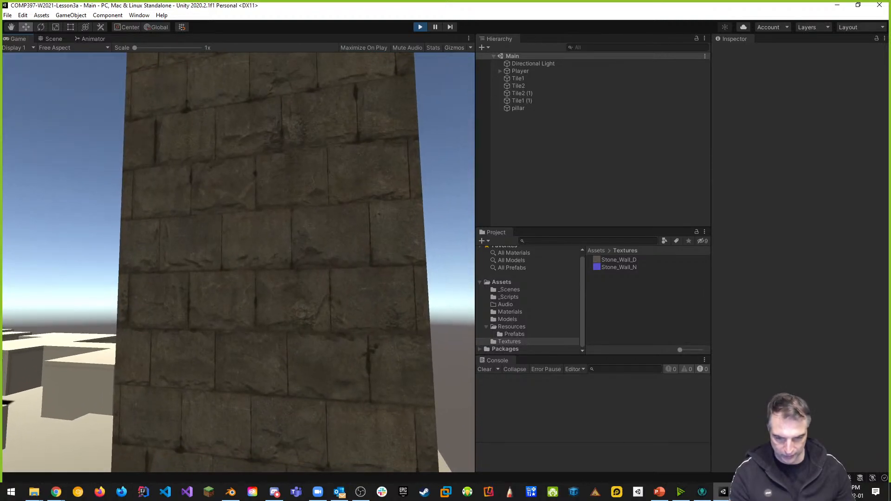
{"action": "key", "text": "s"}
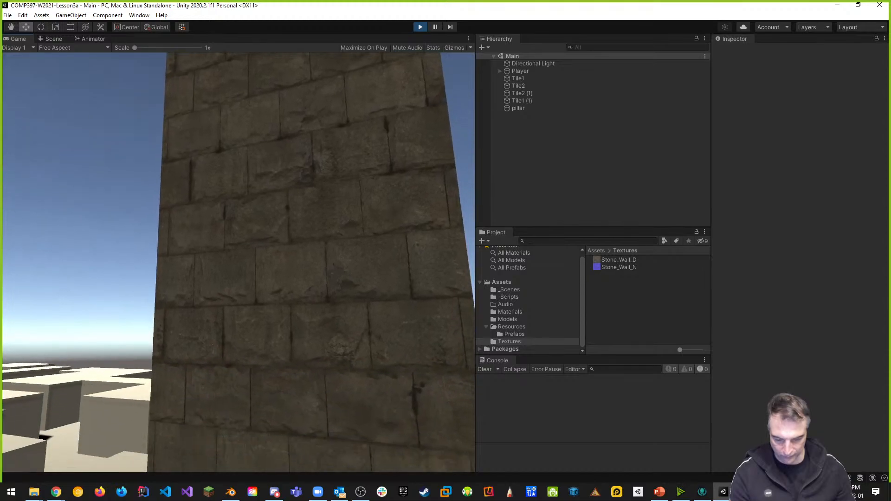
{"action": "key", "text": "w"}
{"action": "key", "text": "s"}
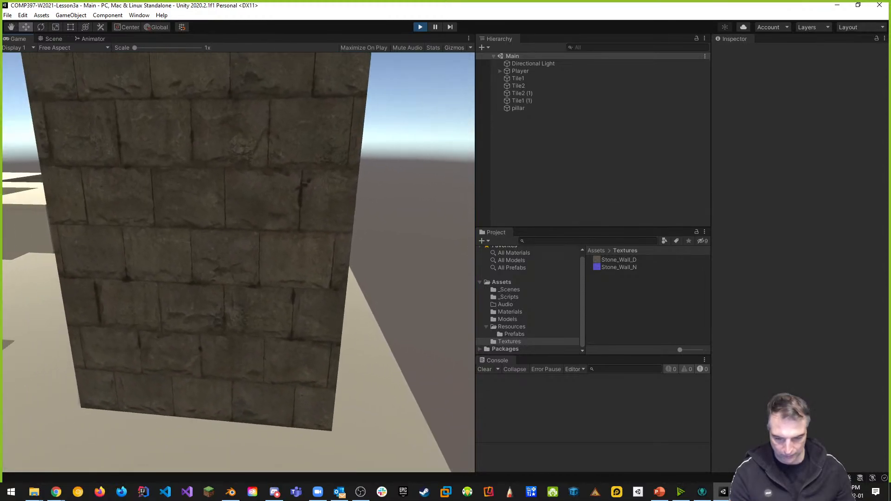
{"action": "key", "text": "w"}
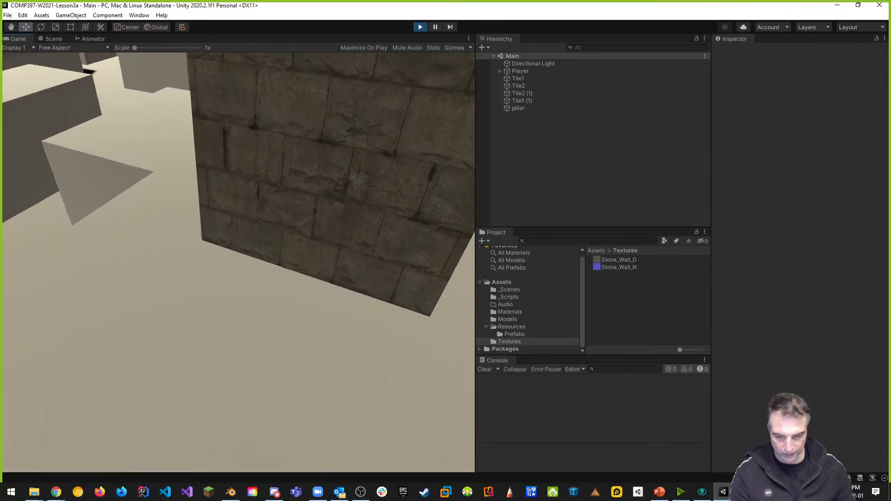
{"action": "key", "text": "s"}
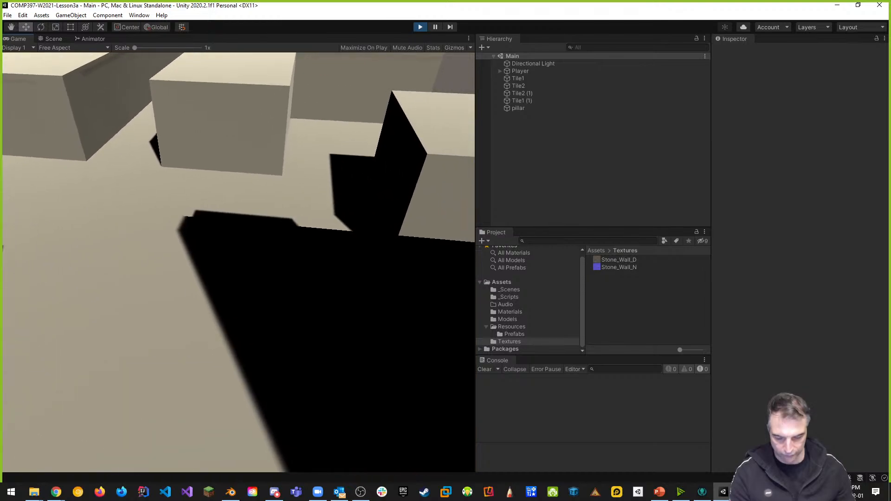
{"action": "key", "text": "w"}
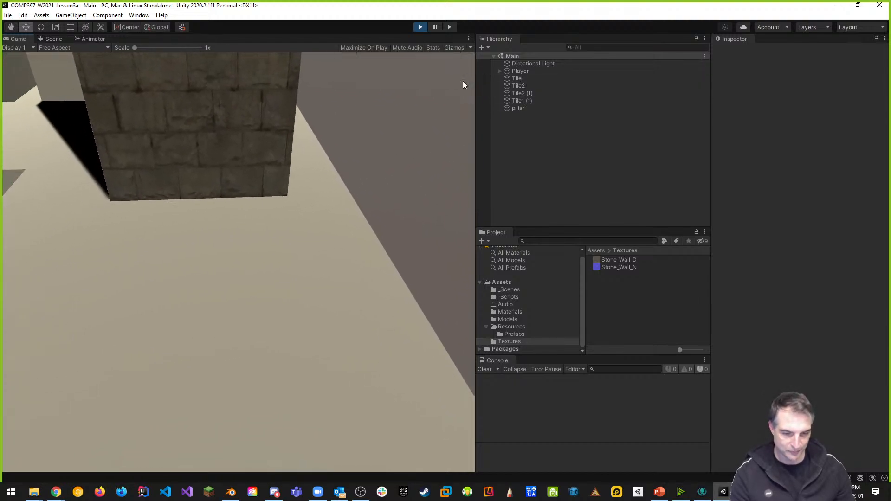
{"action": "left_click", "coordinate": [420, 27]}
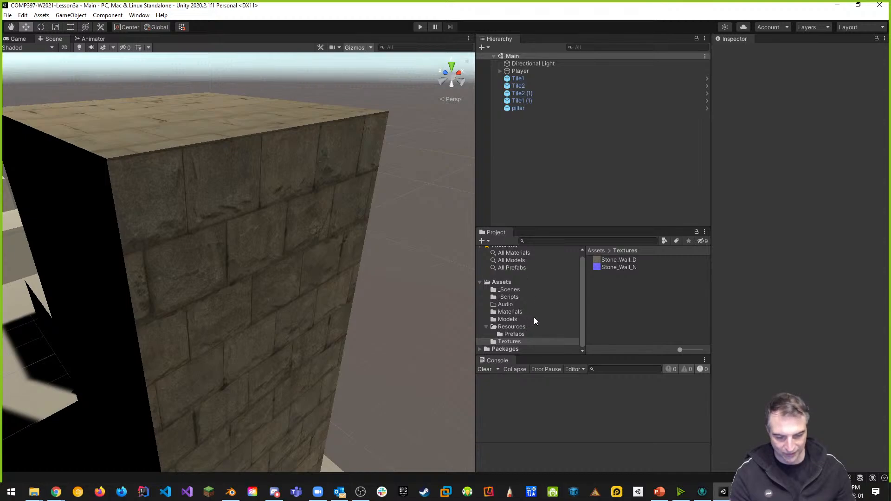
Examine the settings of the Ground physic material and the Green material in the Materials folder
{"action": "left_click", "coordinate": [510, 312]}
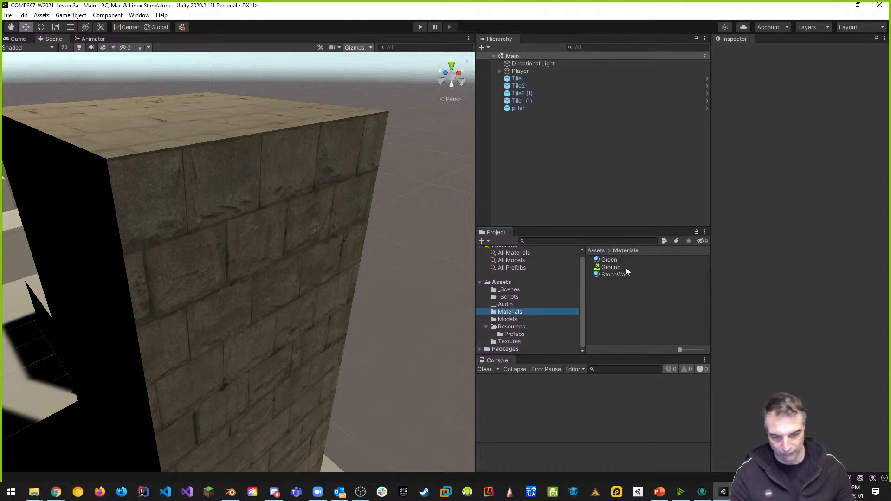
{"action": "left_click", "coordinate": [613, 266]}
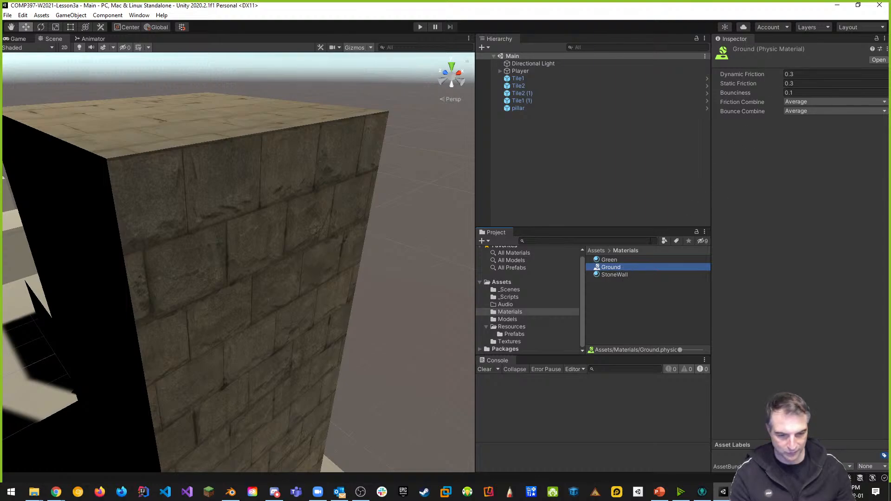
{"action": "left_click", "coordinate": [610, 261]}
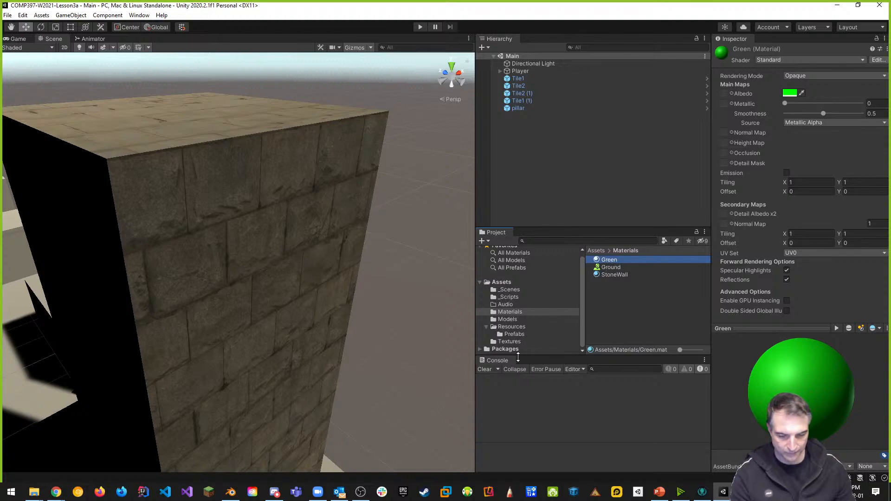
Inspect the Tile1 and Tile2 prefabs, including the material assigned in Tile2's Mesh Renderer
{"action": "left_click", "coordinate": [519, 335]}
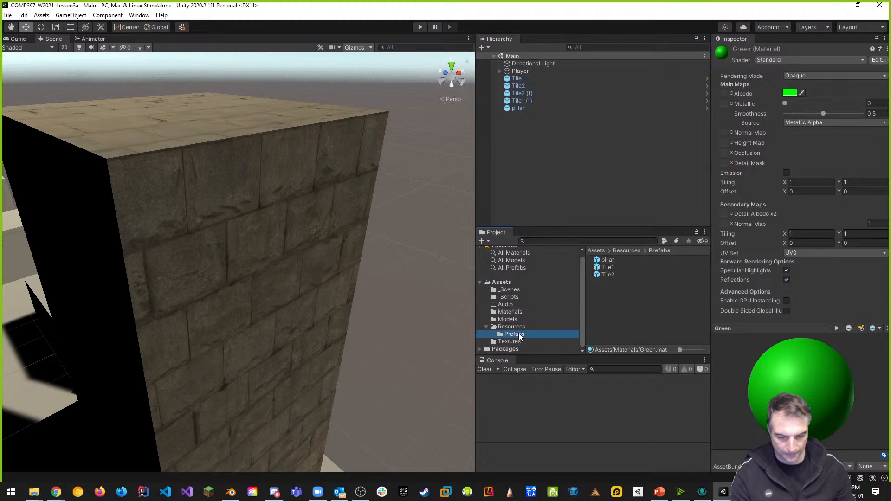
{"action": "left_click", "coordinate": [603, 268]}
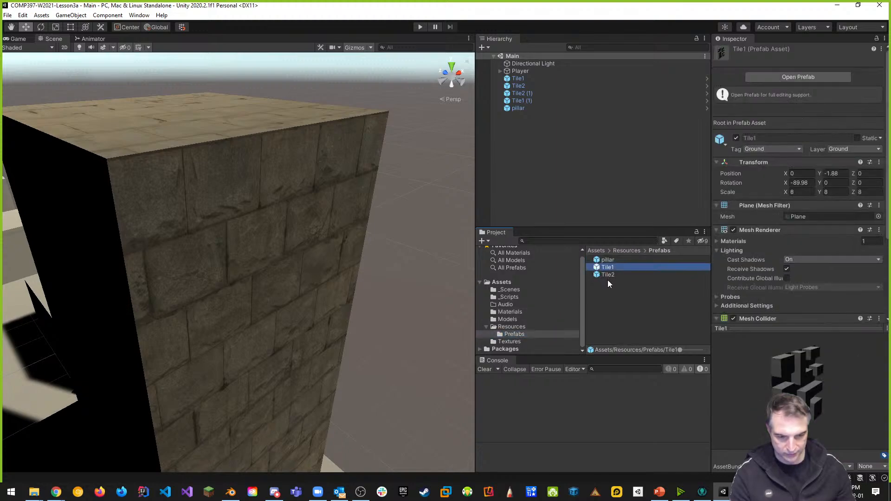
{"action": "left_click", "coordinate": [607, 275]}
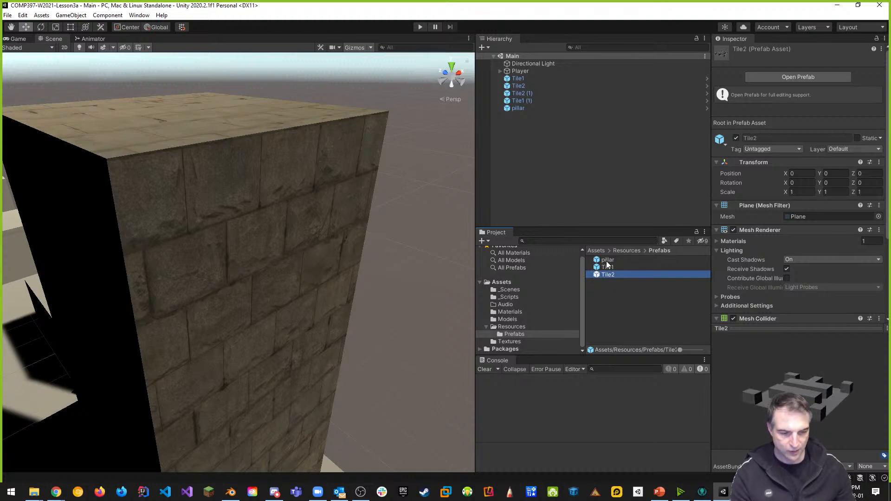
{"action": "scroll", "coordinate": [748, 286], "scroll_direction": "down", "scroll_amount": 4}
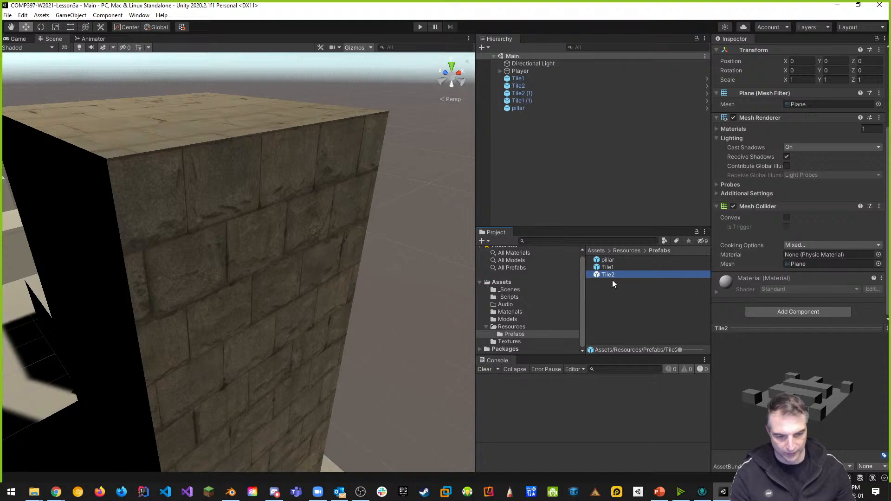
{"action": "scroll", "coordinate": [791, 232], "scroll_direction": "up", "scroll_amount": 4}
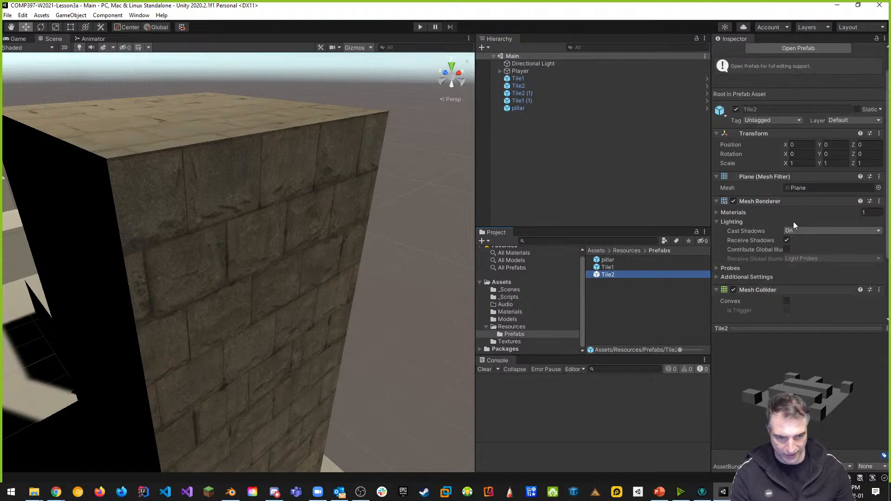
{"action": "scroll", "coordinate": [744, 190], "scroll_direction": "down", "scroll_amount": 4}
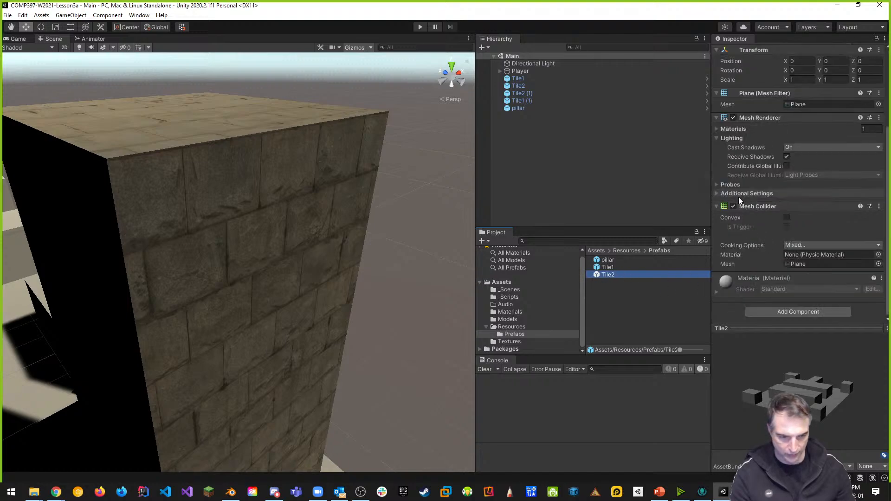
{"action": "left_click", "coordinate": [716, 129]}
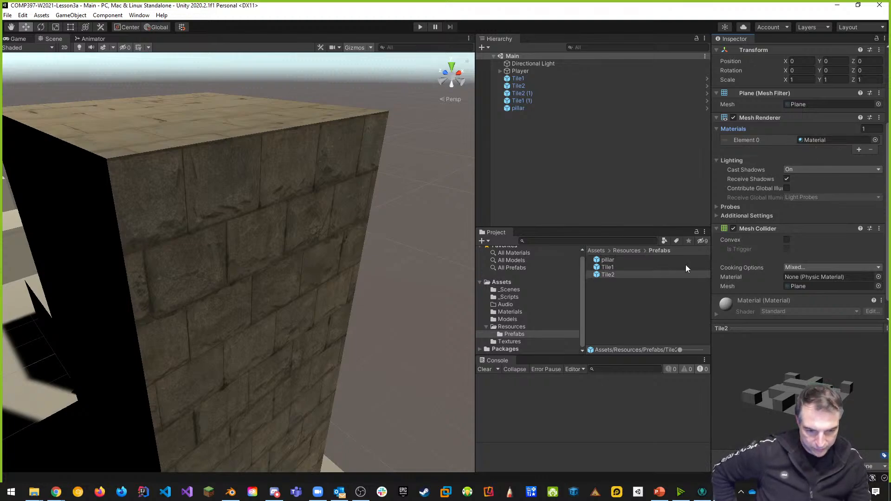
{"action": "scroll", "coordinate": [172, 254], "scroll_direction": "down", "scroll_amount": 3}
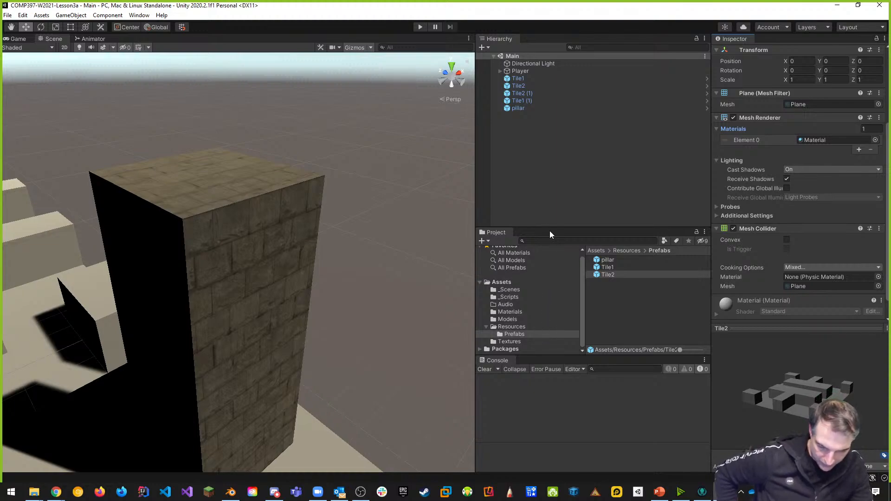
Try the StoneWall material on the Tile1 object in the scene, check how it looks, and undo the assignment
{"action": "left_click", "coordinate": [518, 78]}
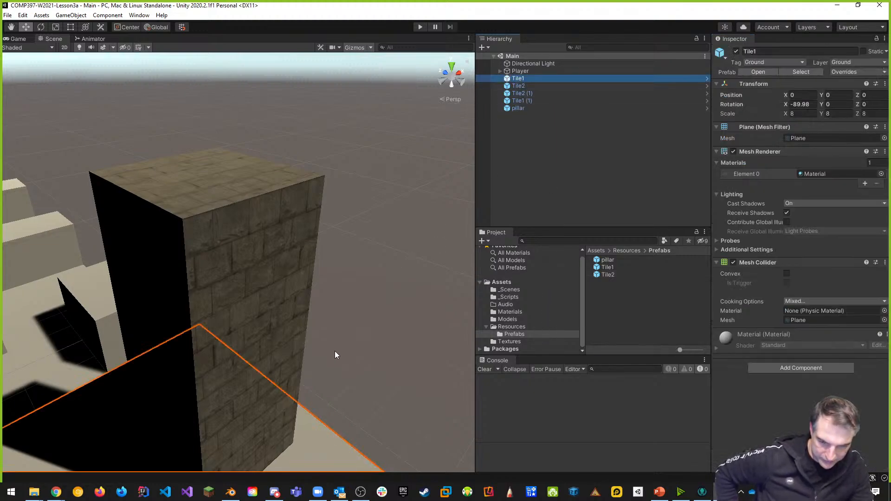
{"action": "scroll", "coordinate": [297, 344], "scroll_direction": "down", "scroll_amount": 2}
{"action": "middle_click_drag", "start_coordinate": [297, 340], "coordinate": [292, 142]}
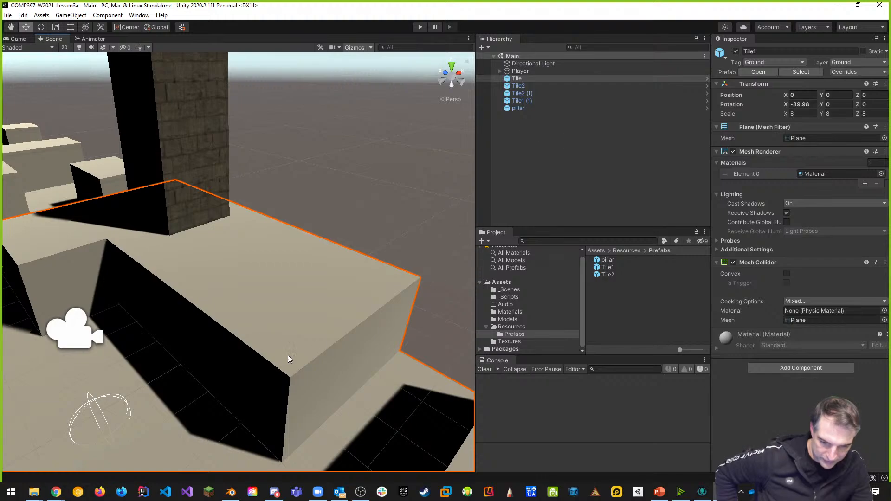
{"action": "left_click", "coordinate": [510, 312]}
{"action": "left_click_drag", "start_coordinate": [612, 275], "coordinate": [813, 178]}
{"action": "scroll", "coordinate": [215, 380], "scroll_direction": "down", "scroll_amount": 6}
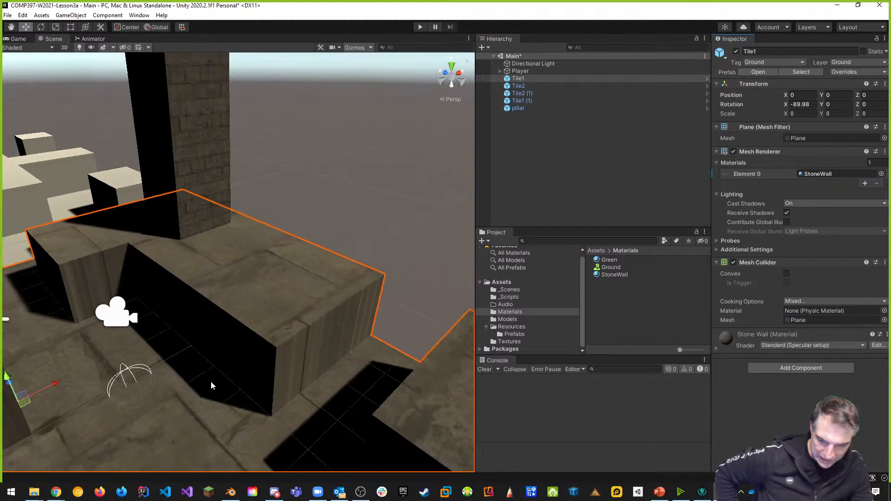
{"action": "left_click_drag", "start_coordinate": [258, 349], "coordinate": [371, 350], "text": "alt"}
{"action": "scroll", "coordinate": [371, 352], "scroll_direction": "up", "scroll_amount": 4}
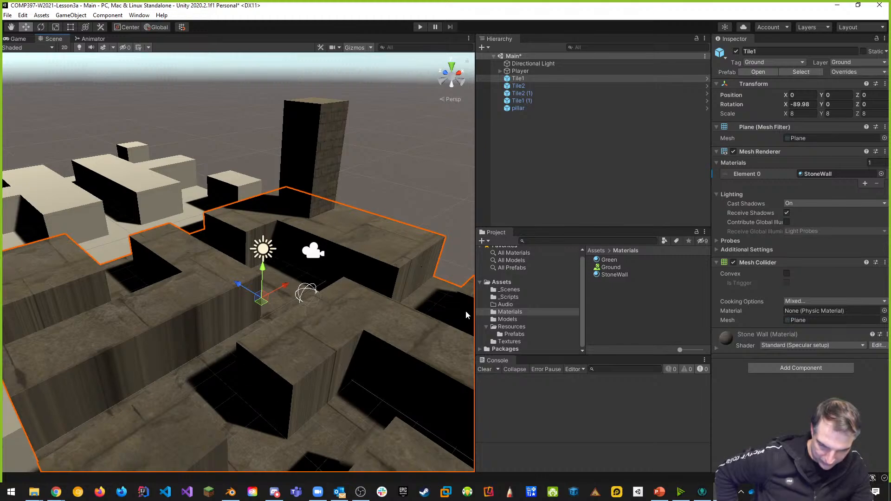
{"action": "key", "text": "ctrl+z"}
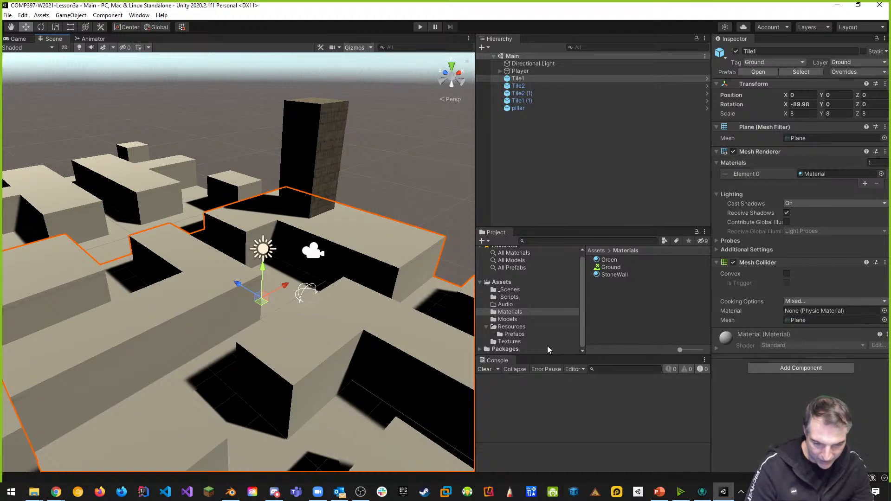
Extract the embedded materials of the tile model in the Models folder into the project's Assets/Materials folder
{"action": "left_click", "coordinate": [513, 334]}
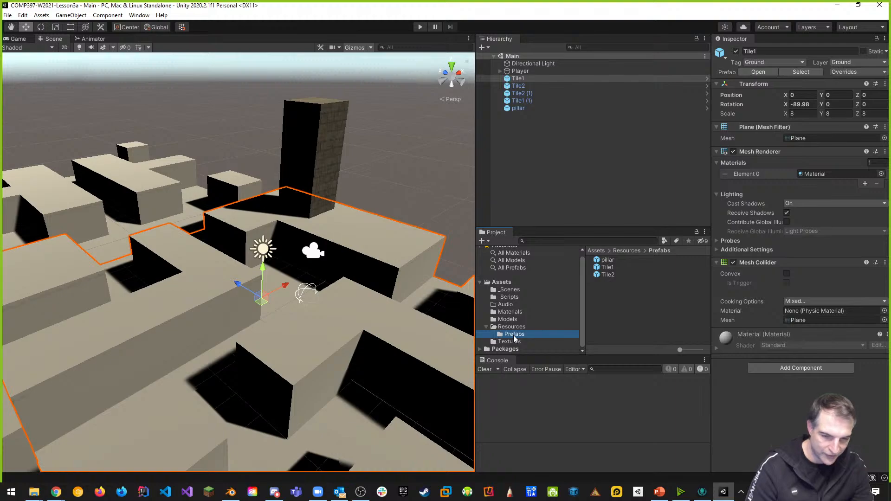
{"action": "left_click", "coordinate": [606, 269]}
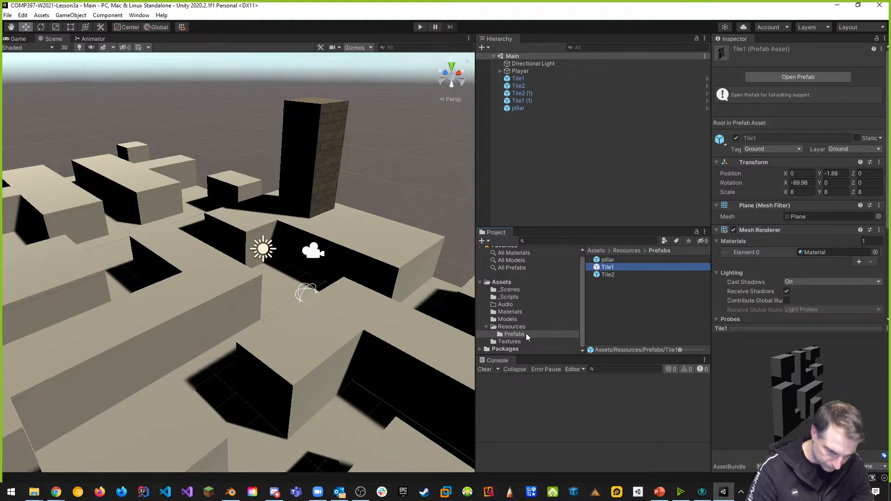
{"action": "left_click", "coordinate": [508, 319]}
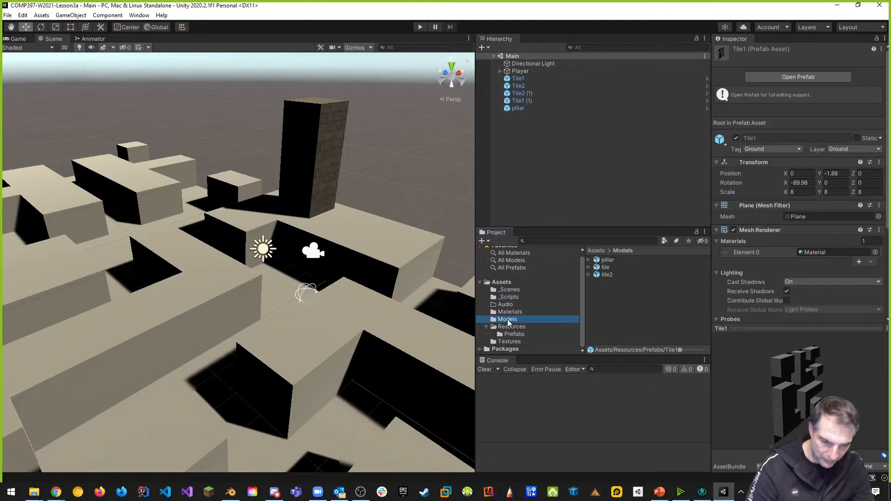
{"action": "left_click", "coordinate": [606, 267]}
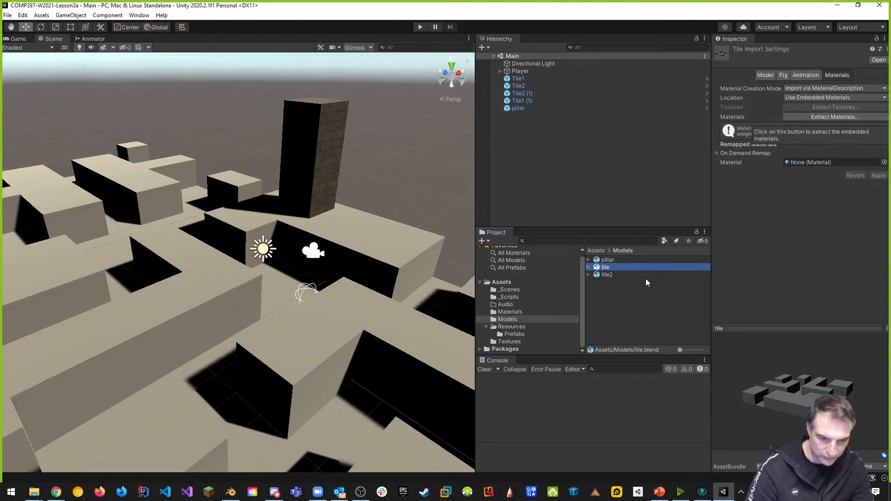
{"action": "left_click", "coordinate": [826, 116]}
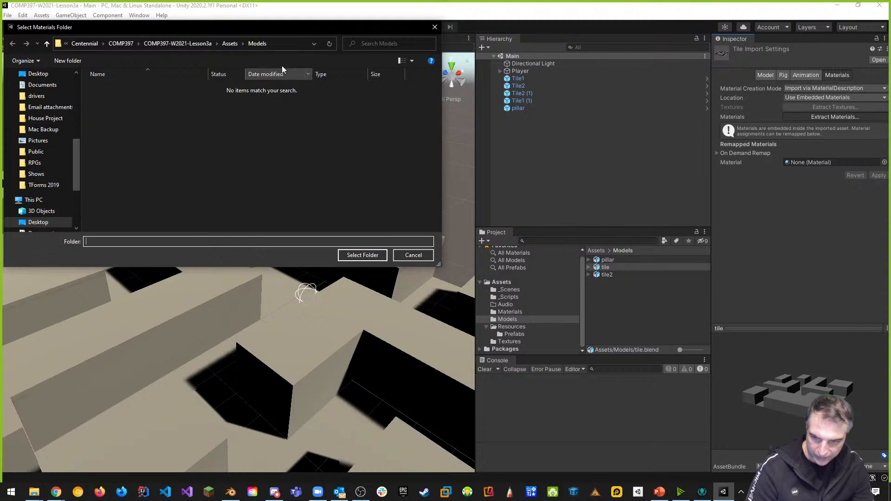
{"action": "left_click", "coordinate": [230, 43]}
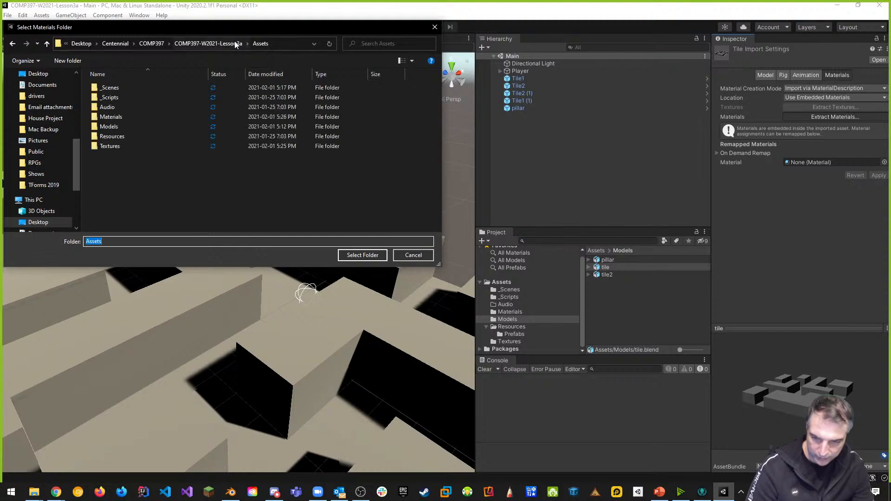
{"action": "left_click", "coordinate": [111, 117]}
{"action": "left_click", "coordinate": [364, 256]}
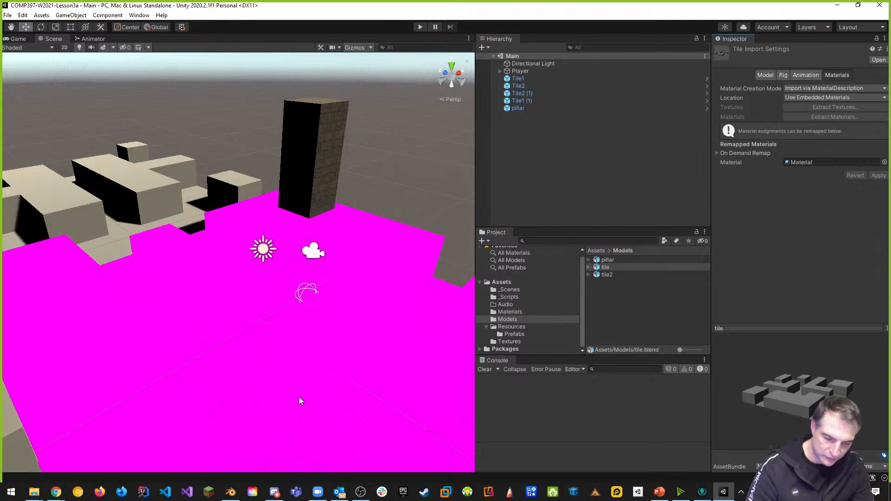
Rename the extracted Material asset in the Materials folder as Tile1
{"action": "scroll", "coordinate": [306, 376], "scroll_direction": "down", "scroll_amount": 2}
{"action": "middle_click_drag", "start_coordinate": [217, 276], "coordinate": [349, 282]}
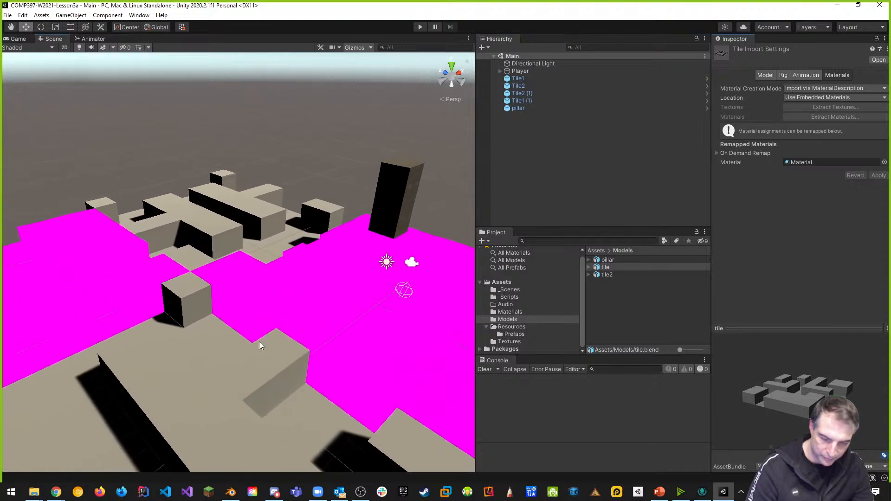
{"action": "middle_click_drag", "start_coordinate": [407, 313], "coordinate": [324, 306]}
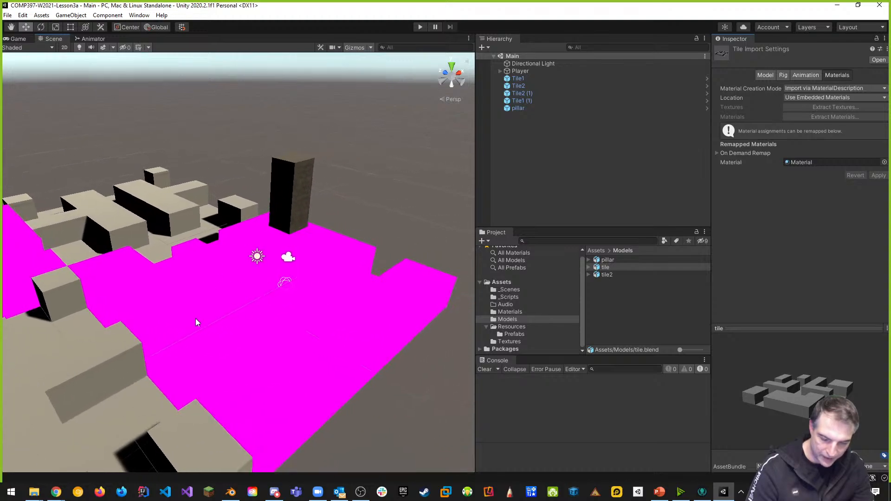
{"action": "left_click", "coordinate": [514, 313]}
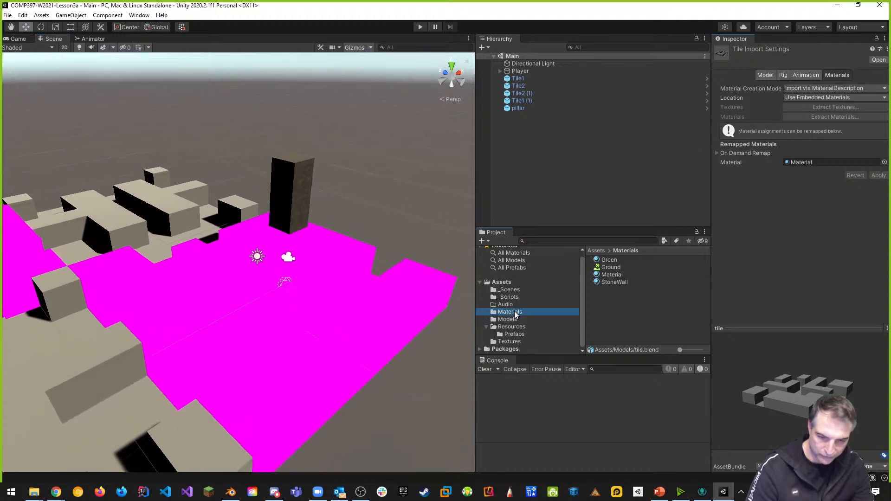
{"action": "left_click", "coordinate": [610, 275]}
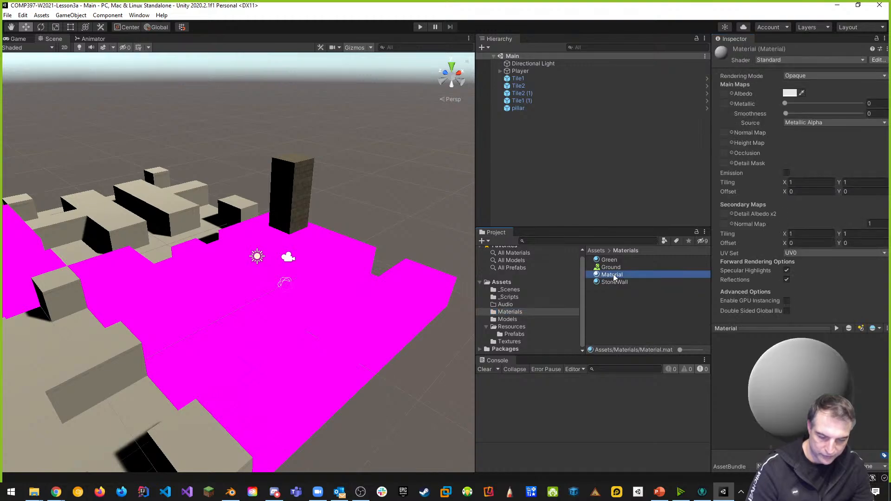
{"action": "left_click", "coordinate": [612, 275]}
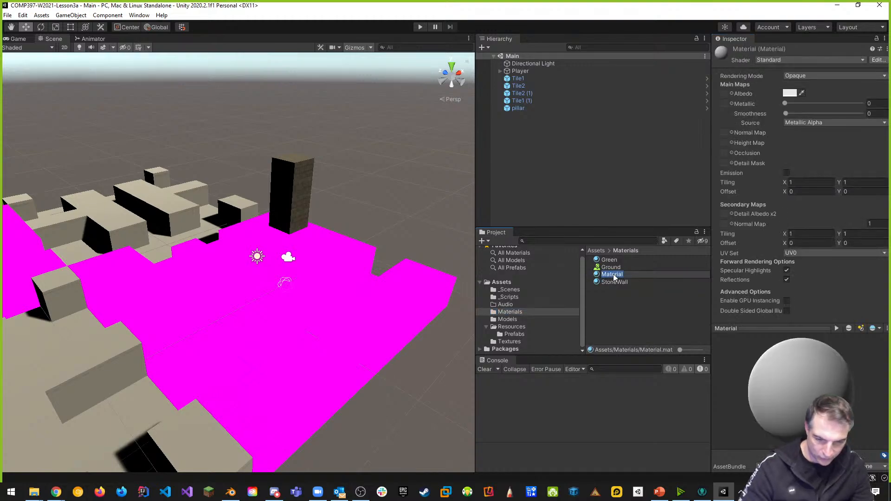
{"action": "type", "text": "Ti"}
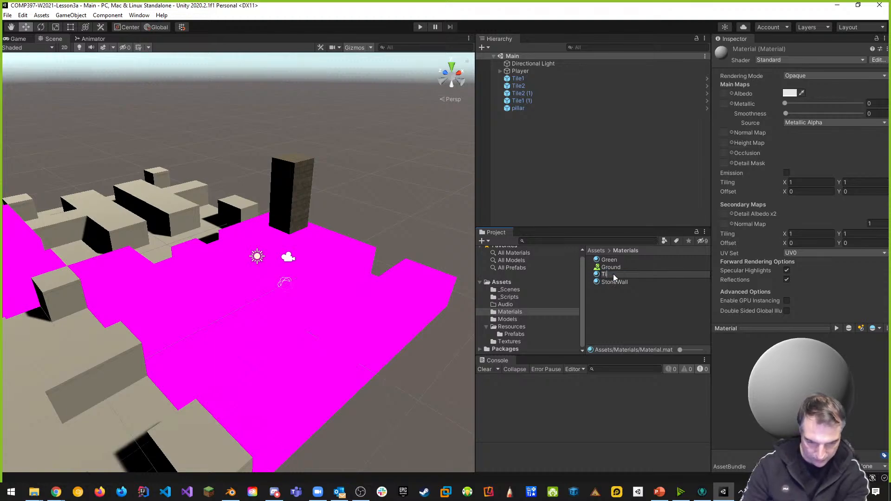
{"action": "type", "text": "le1"}
{"action": "key", "text": "Return"}
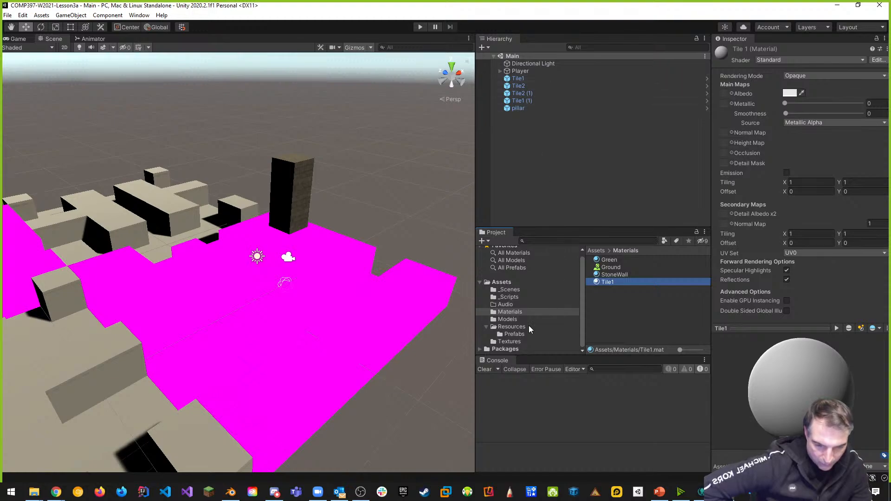
Assign the Tile1 material to Element 0 of the Tile1 prefab's Mesh Renderer
{"action": "left_click", "coordinate": [518, 335]}
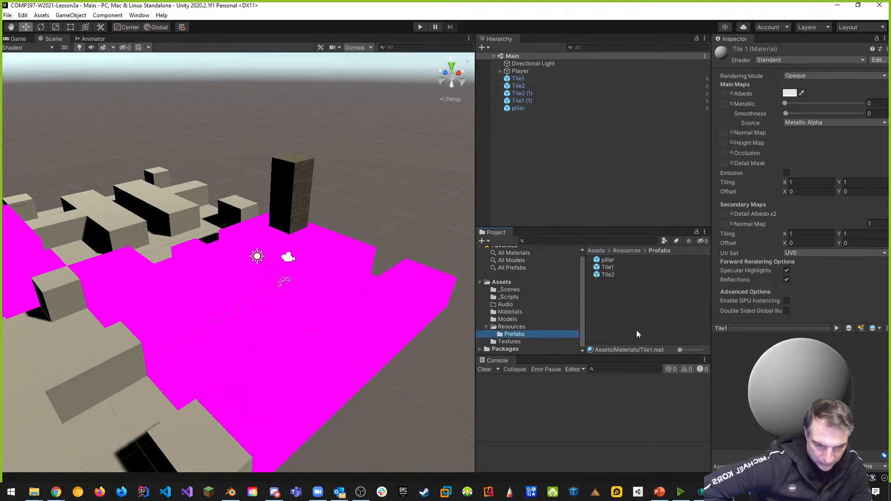
{"action": "left_click", "coordinate": [606, 268]}
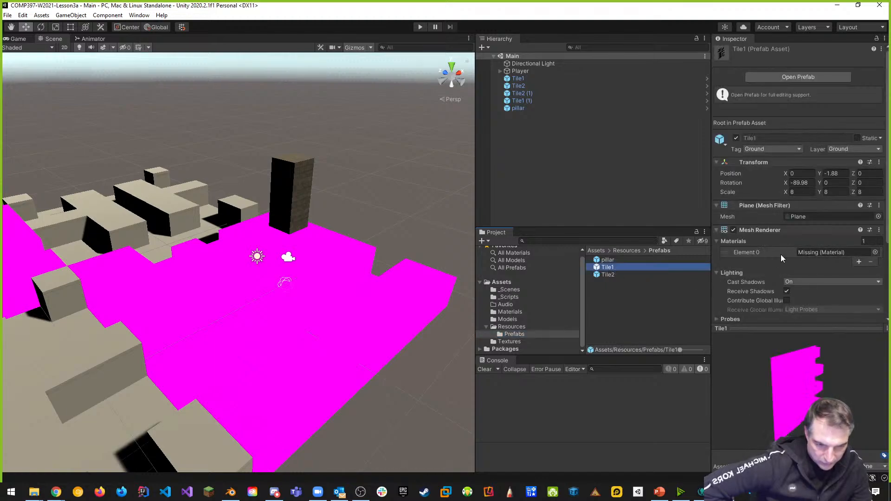
{"action": "left_click", "coordinate": [877, 253]}
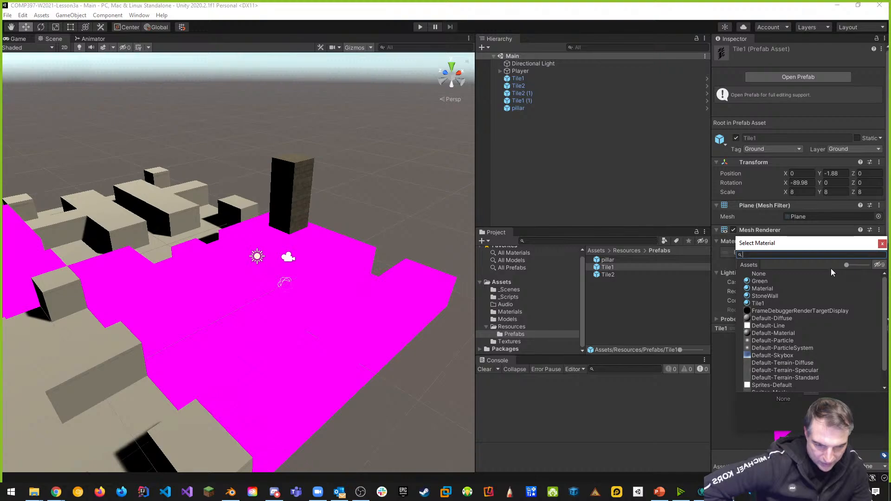
{"action": "left_click", "coordinate": [762, 303]}
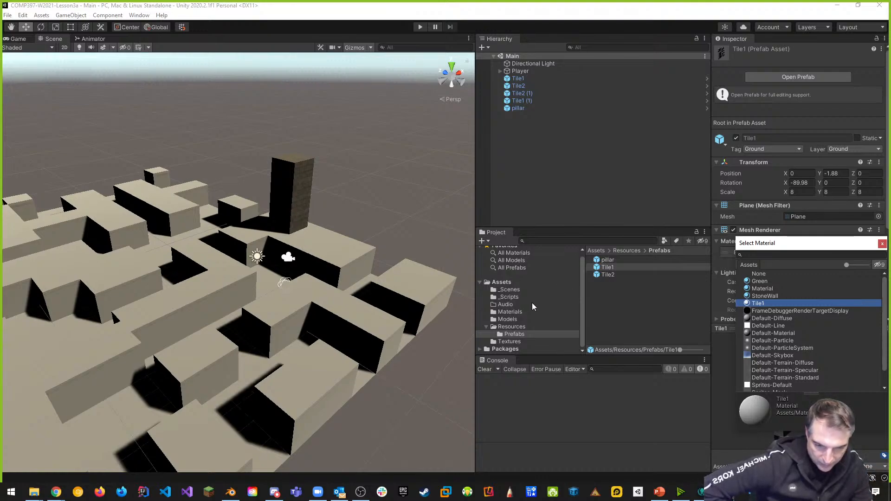
Set the Tile1 material's Albedo texture to Stone_Wall_D
{"action": "left_click", "coordinate": [519, 312]}
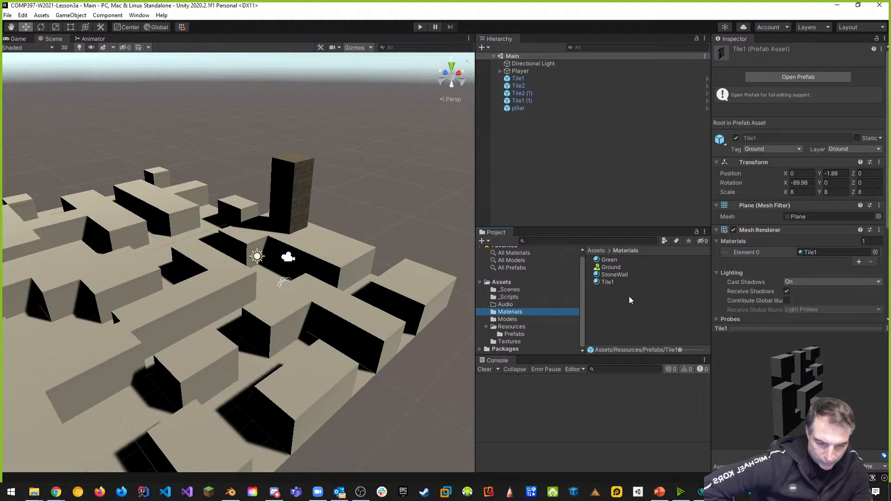
{"action": "left_click", "coordinate": [609, 286]}
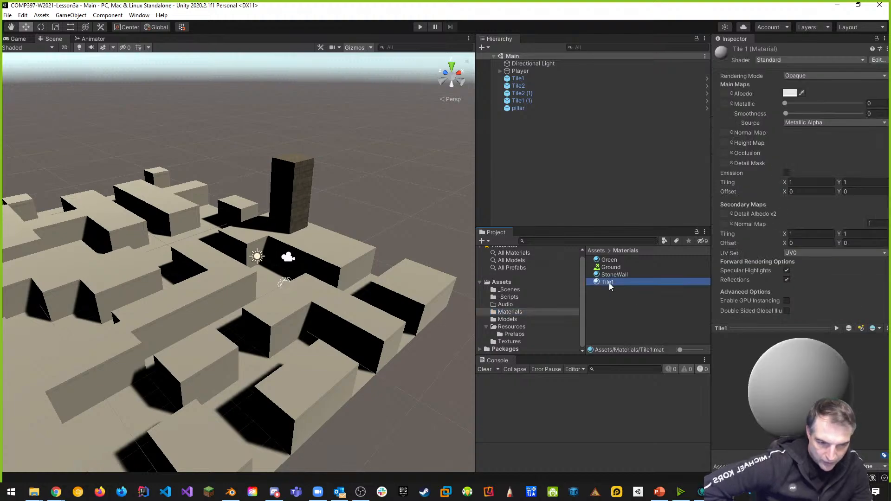
{"action": "left_click", "coordinate": [725, 94]}
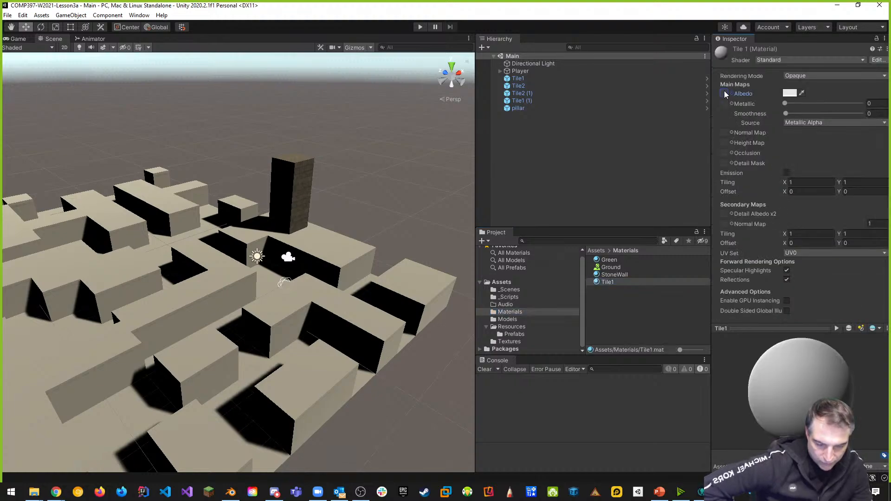
{"action": "left_click", "coordinate": [730, 93]}
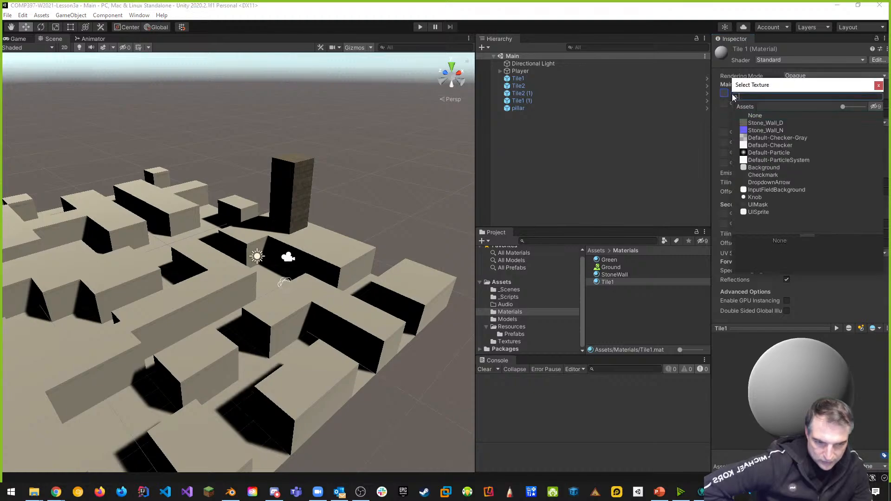
{"action": "left_click", "coordinate": [764, 124]}
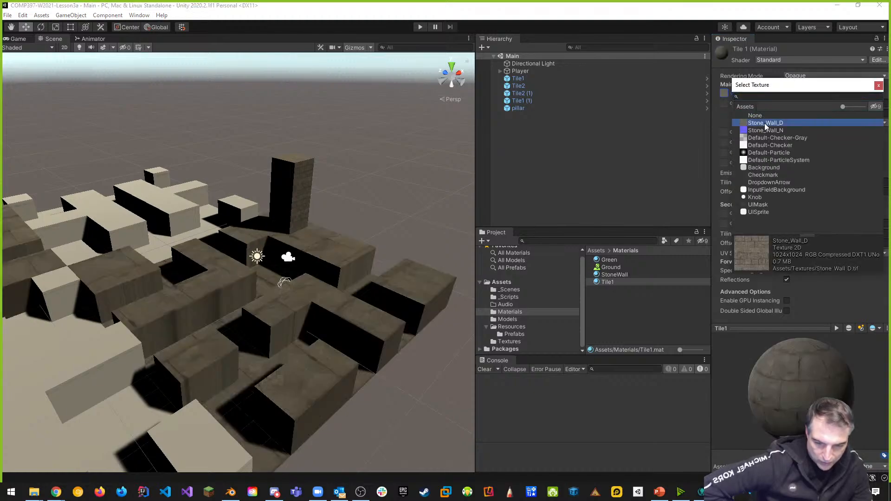
Examine how the stone texture wraps over the tops and sides of the Tile1 blocks in the scene
{"action": "scroll", "coordinate": [338, 371], "scroll_direction": "up", "scroll_amount": 6}
{"action": "middle_click_drag", "start_coordinate": [370, 345], "coordinate": [142, 333]}
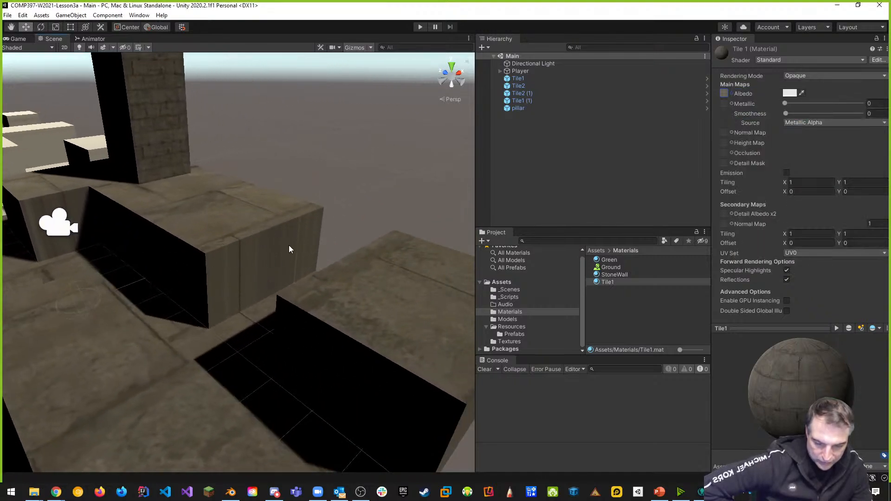
{"action": "scroll", "coordinate": [334, 250], "scroll_direction": "up", "scroll_amount": 3}
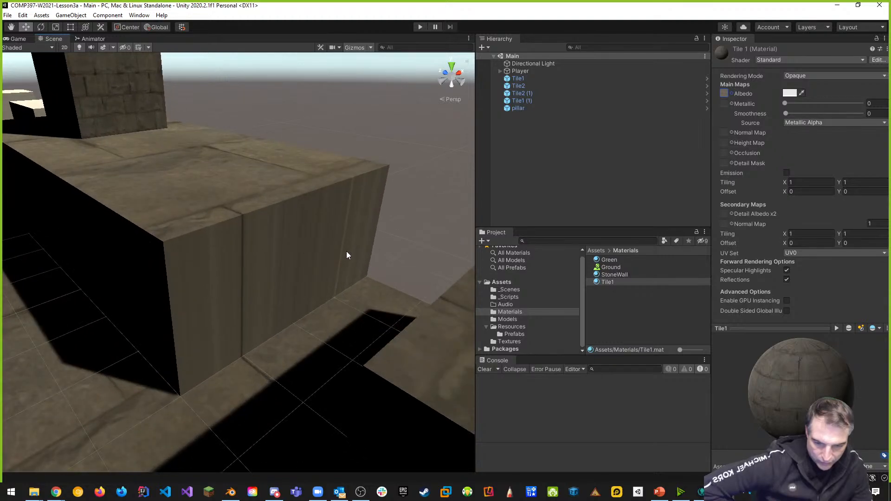
{"action": "scroll", "coordinate": [293, 233], "scroll_direction": "down", "scroll_amount": 3}
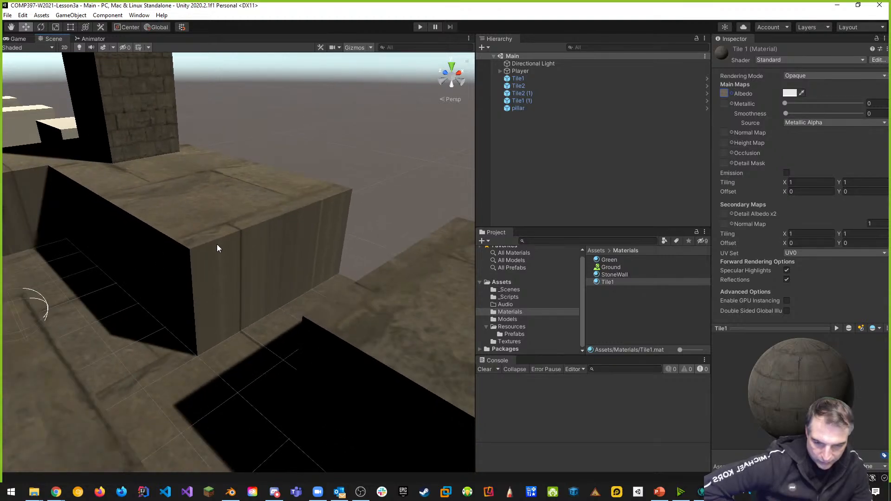
{"action": "middle_click_drag", "start_coordinate": [216, 244], "coordinate": [417, 303]}
{"action": "scroll", "coordinate": [115, 213], "scroll_direction": "down", "scroll_amount": 2}
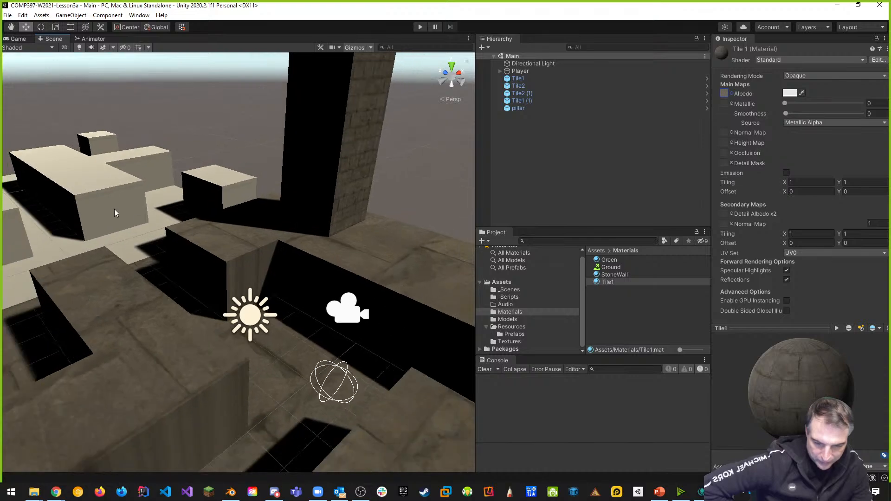
{"action": "scroll", "coordinate": [312, 294], "scroll_direction": "up", "scroll_amount": 5}
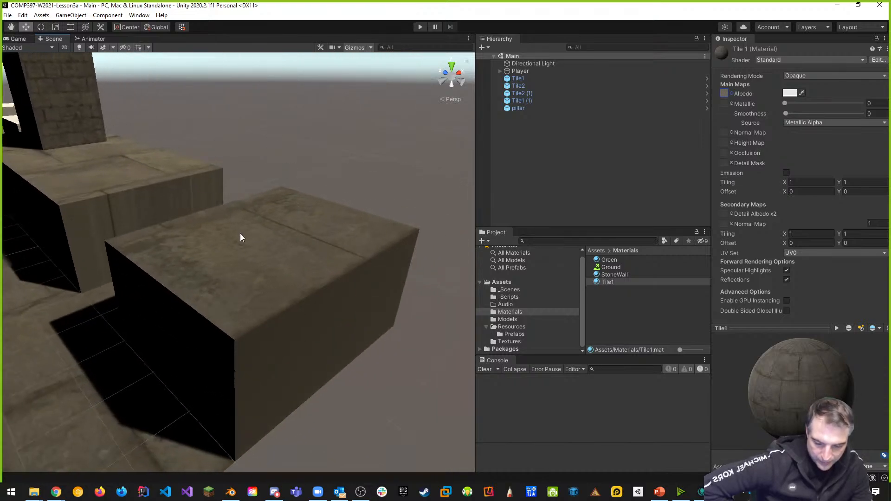
{"action": "scroll", "coordinate": [297, 236], "scroll_direction": "down", "scroll_amount": 3}
{"action": "scroll", "coordinate": [222, 227], "scroll_direction": "down", "scroll_amount": 4}
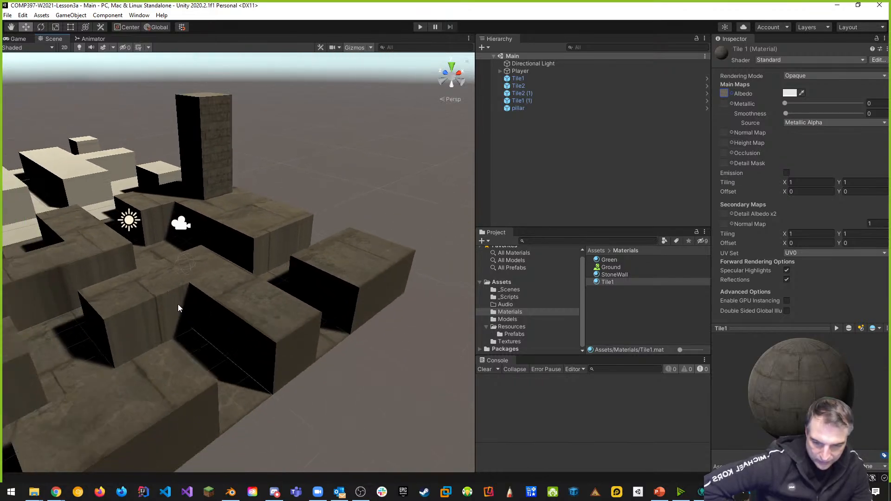
{"action": "middle_click_drag", "start_coordinate": [177, 304], "coordinate": [248, 367]}
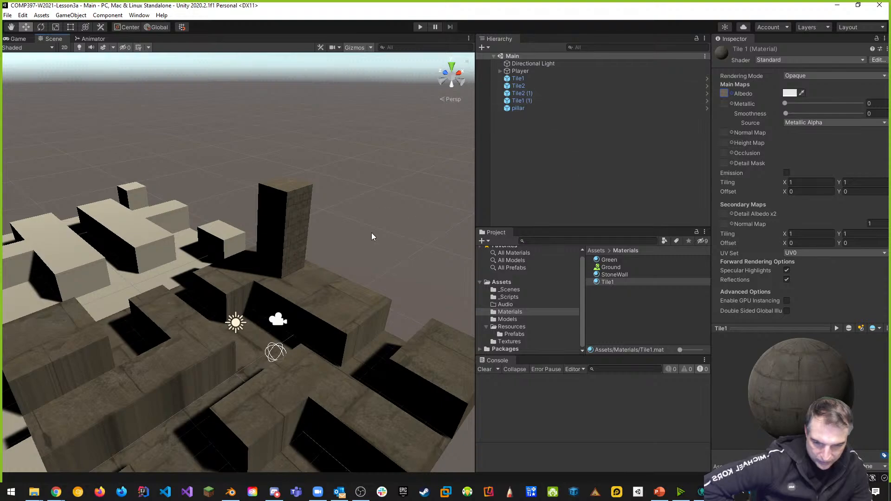
Try UV1 as the UV Set of the Tile1 material's secondary maps, and set it back to UV0
{"action": "right_click_drag", "start_coordinate": [247, 320], "coordinate": [219, 333]}
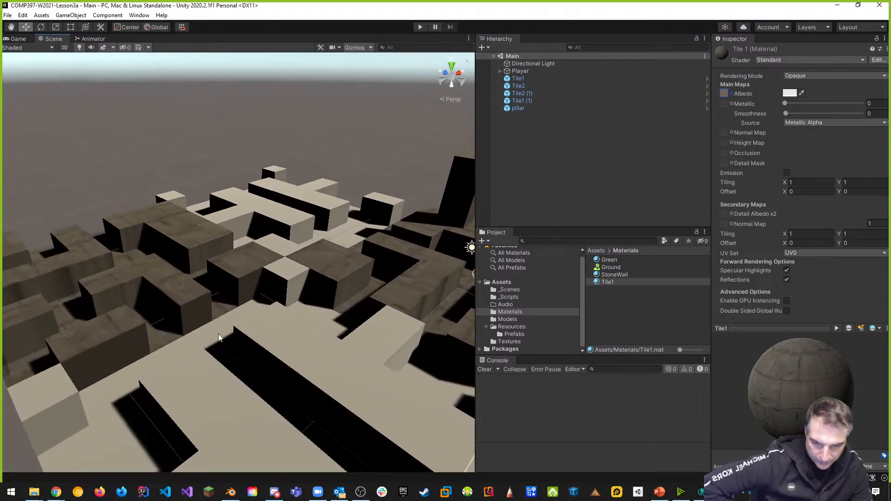
{"action": "scroll", "coordinate": [183, 332], "scroll_direction": "down", "scroll_amount": 2}
{"action": "middle_click_drag", "start_coordinate": [183, 331], "coordinate": [292, 360]}
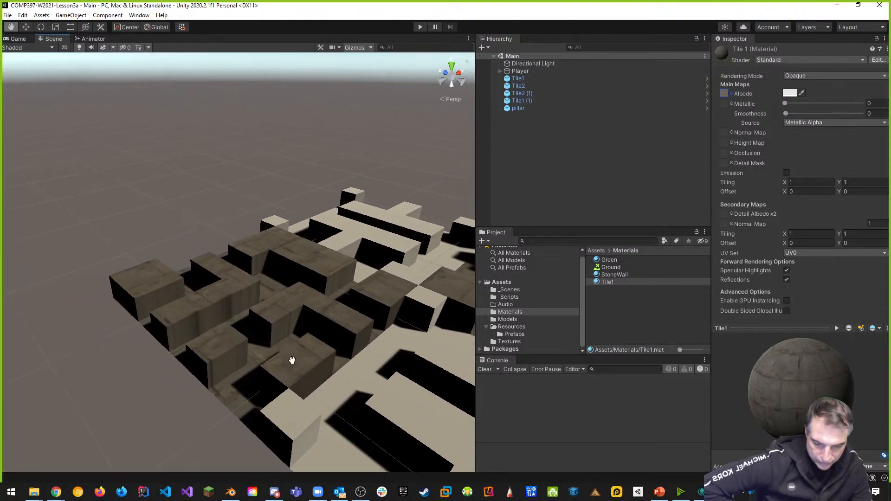
{"action": "right_click_drag", "start_coordinate": [292, 360], "coordinate": [265, 383]}
{"action": "scroll", "coordinate": [263, 383], "scroll_direction": "up", "scroll_amount": 2}
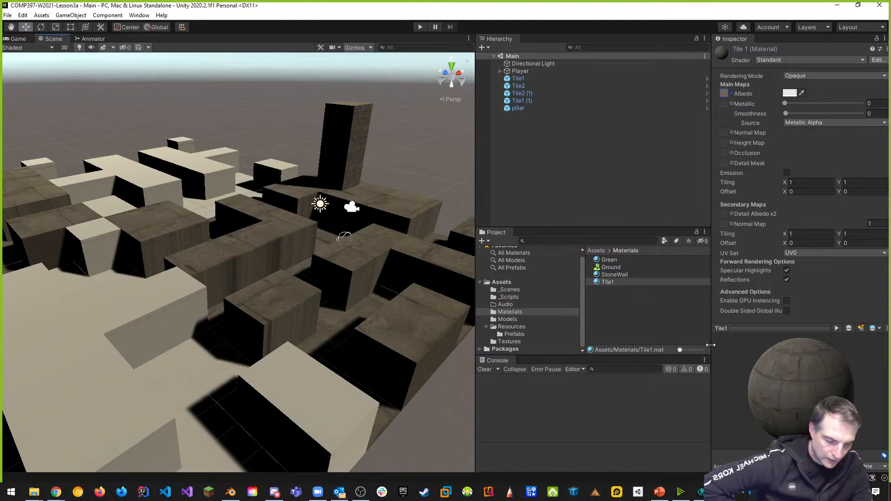
{"action": "left_click", "coordinate": [803, 253]}
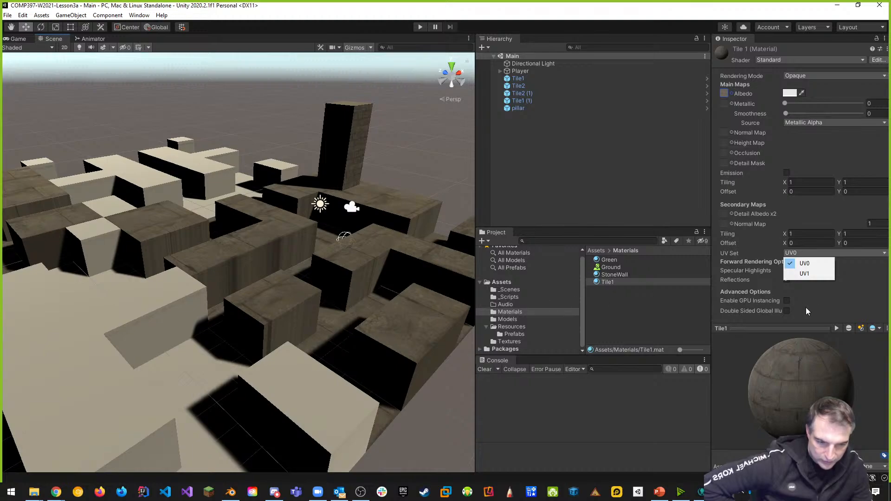
{"action": "left_click", "coordinate": [805, 275]}
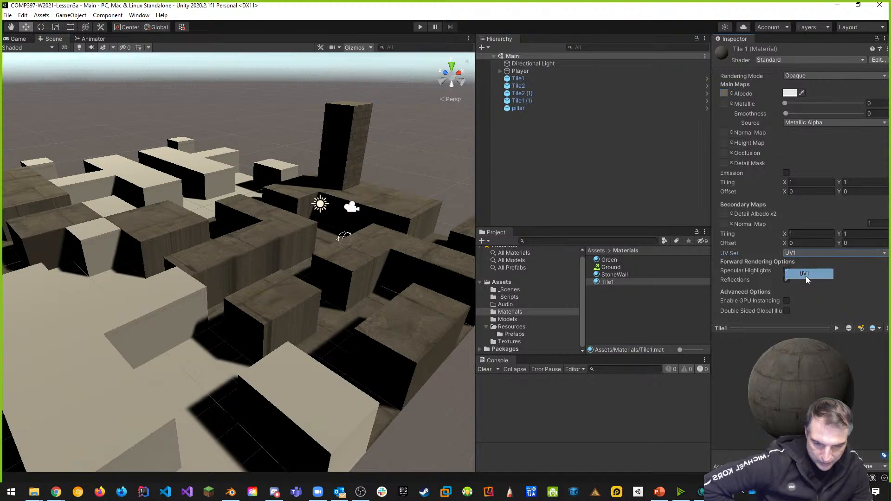
{"action": "left_click", "coordinate": [808, 253]}
{"action": "left_click", "coordinate": [801, 264]}
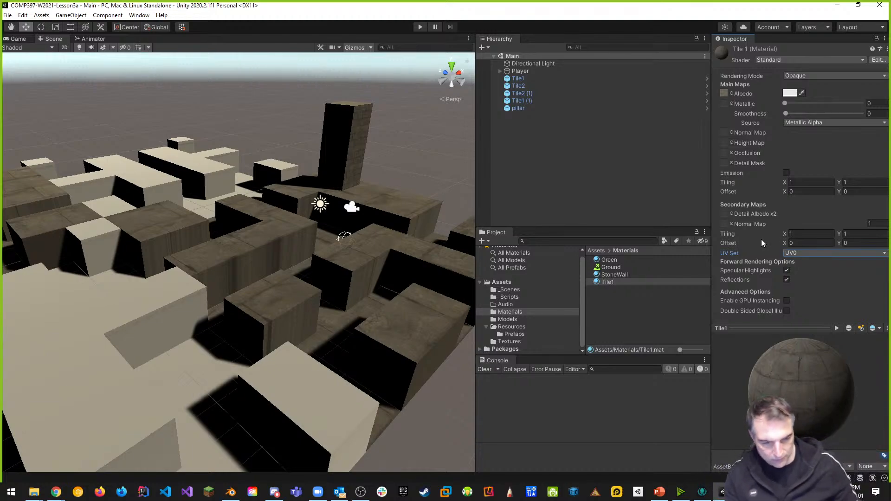
Save the Unity project with the textured Tile1 blocks
{"action": "middle_click_drag", "start_coordinate": [222, 271], "coordinate": [379, 246]}
{"action": "scroll", "coordinate": [268, 348], "scroll_direction": "down", "scroll_amount": 5}
{"action": "right_click_drag", "start_coordinate": [380, 158], "coordinate": [369, 184]}
{"action": "middle_click_drag", "start_coordinate": [370, 185], "coordinate": [354, 309]}
{"action": "scroll", "coordinate": [355, 307], "scroll_direction": "down", "scroll_amount": 4}
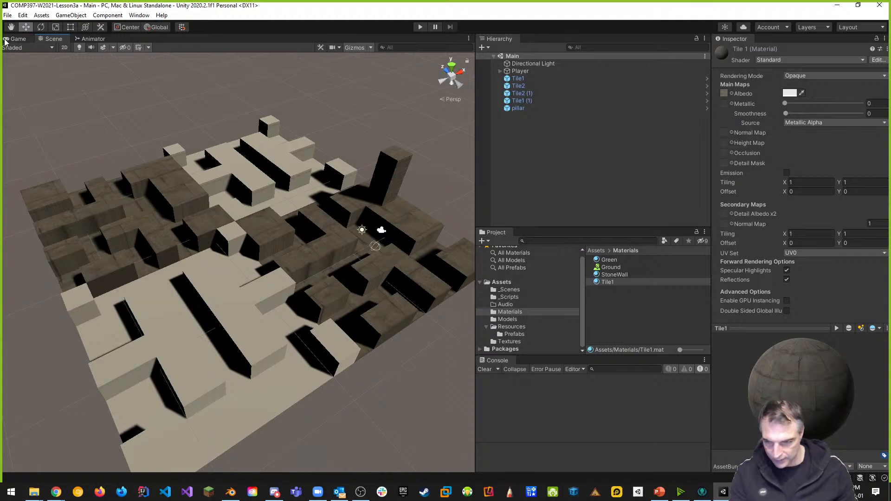
{"action": "left_click", "coordinate": [7, 15]}
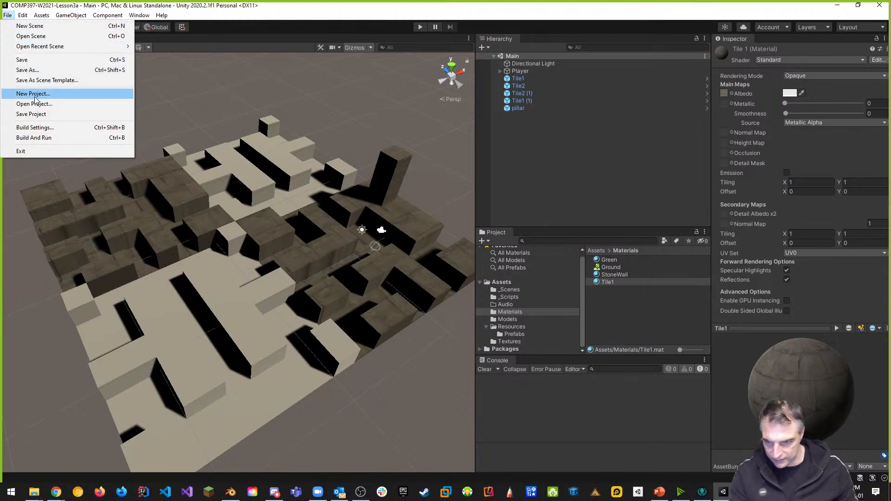
{"action": "left_click", "coordinate": [31, 113]}
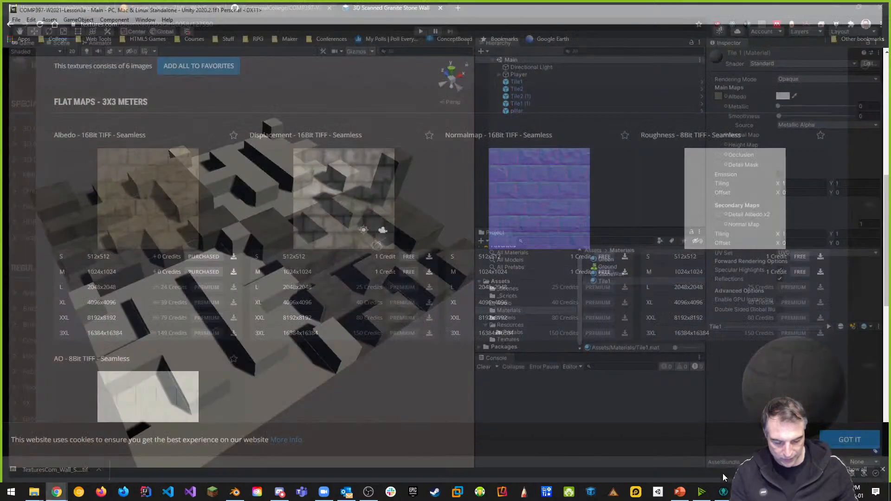
Switch to GitKraken, commit all changed files with the message "adjusted Tile1's material", and push the commit to the remote main branch
{"action": "key", "text": "alt+Tab"}
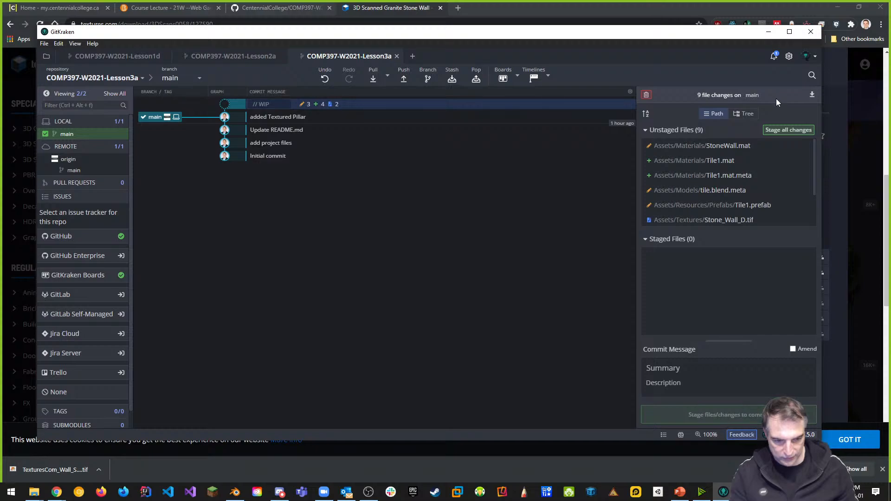
{"action": "left_click", "coordinate": [797, 131]}
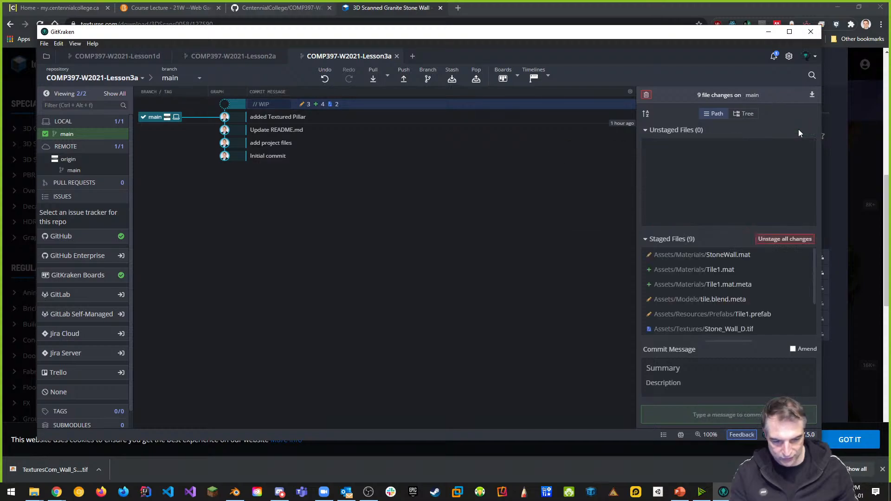
{"action": "left_click", "coordinate": [703, 377]}
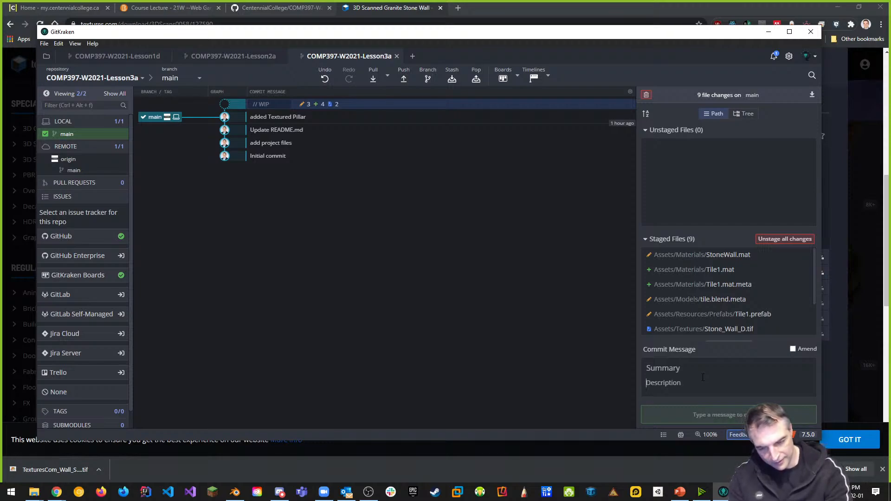
{"action": "type", "text": "adjusted "}
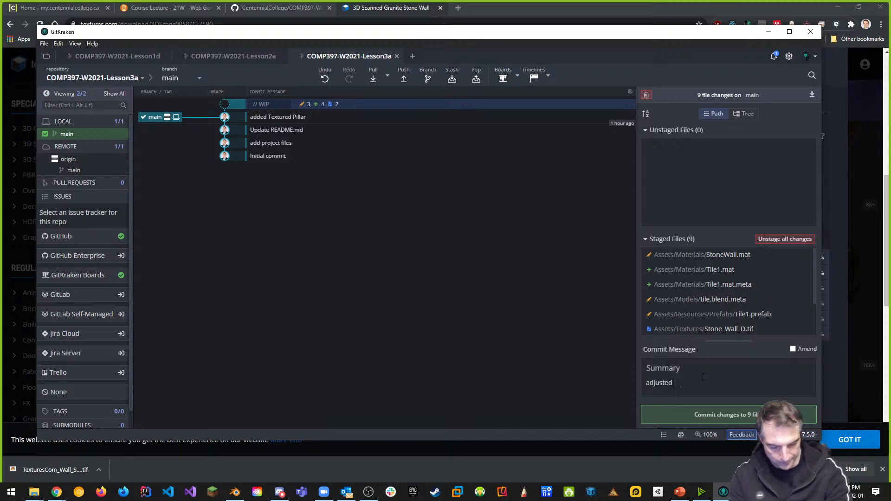
{"action": "type", "text": "Til1"}
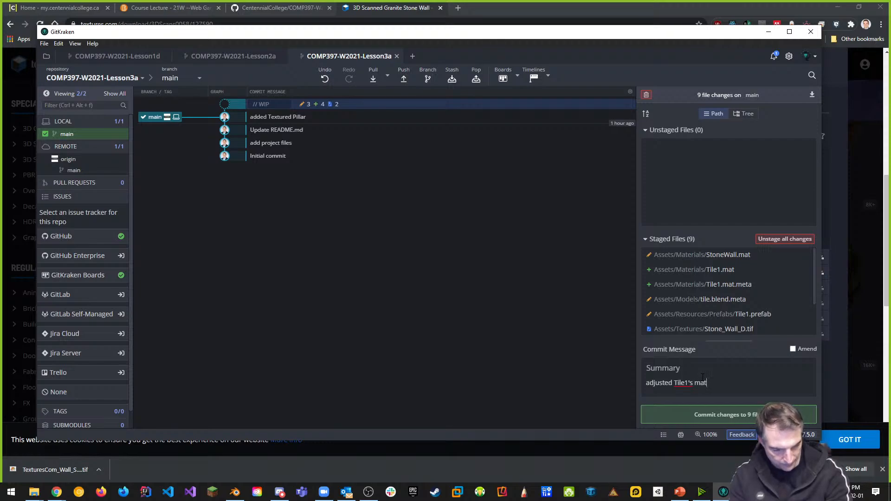
{"action": "type", "text": "'s material"}
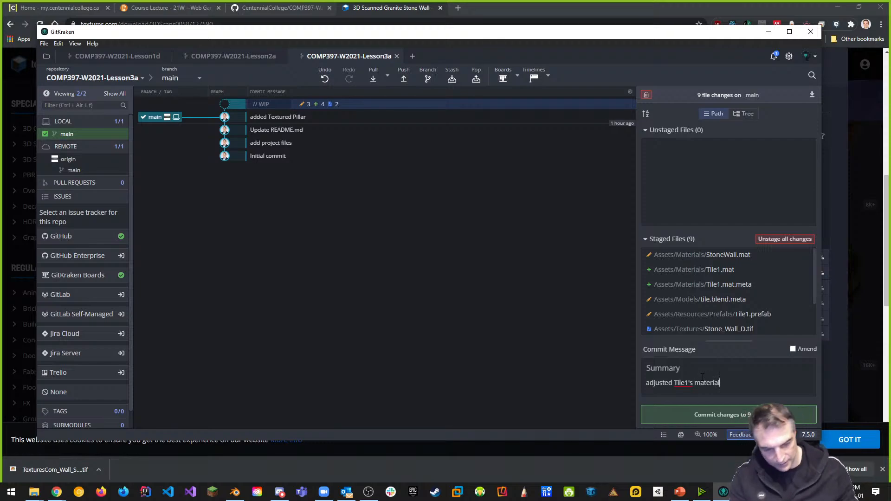
{"action": "left_click", "coordinate": [756, 419]}
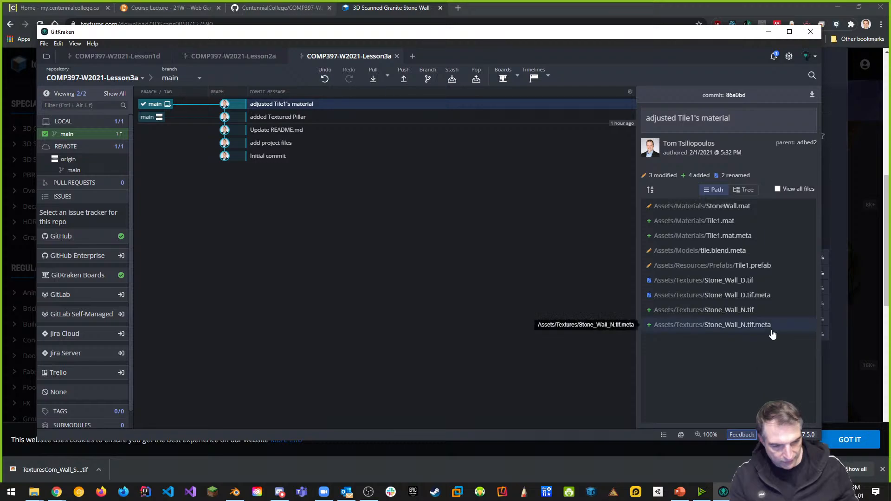
{"action": "left_click", "coordinate": [403, 80]}
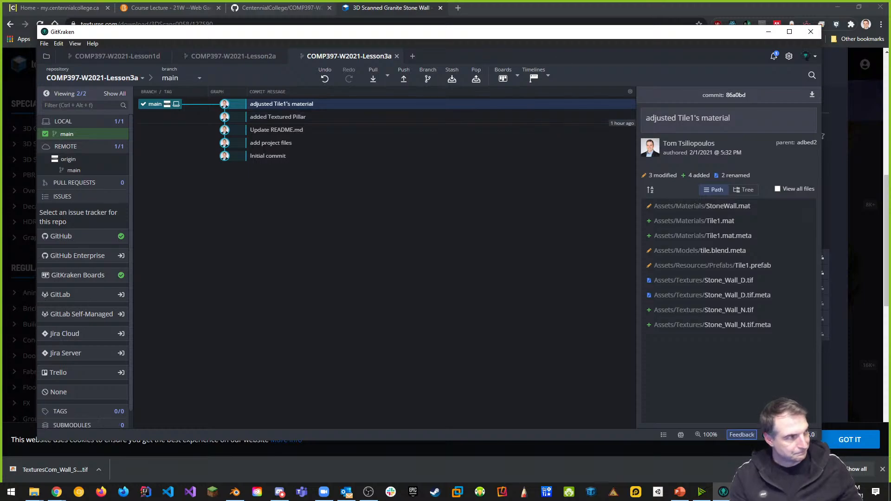
Switch to the Chrome browser
{"action": "left_click", "coordinate": [56, 492]}
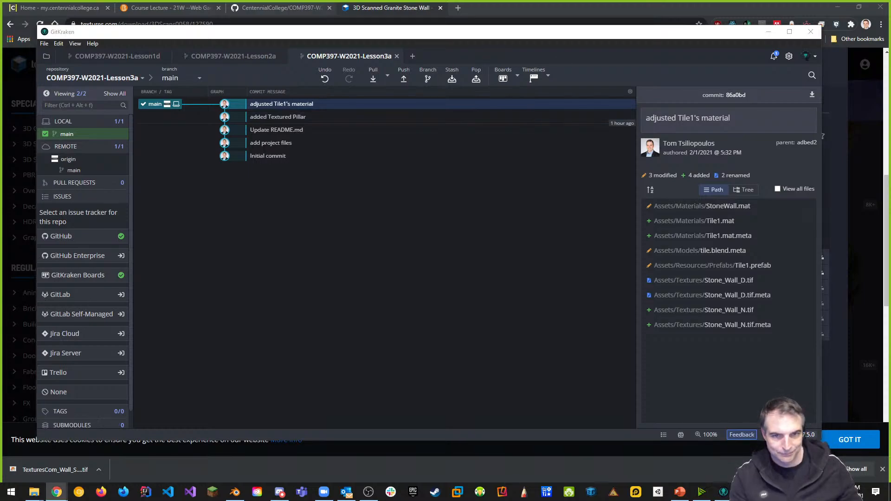